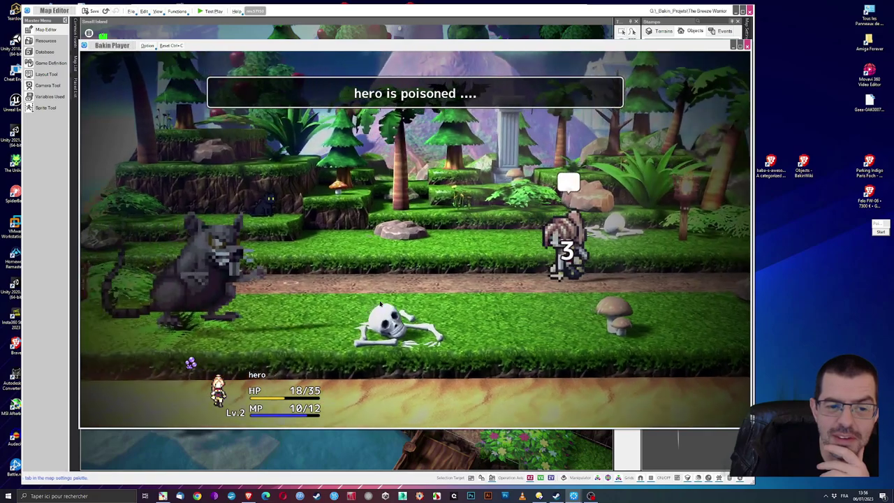
Finish the test battle against the giant rat and dismiss the experience and item rewards.
key(Return)
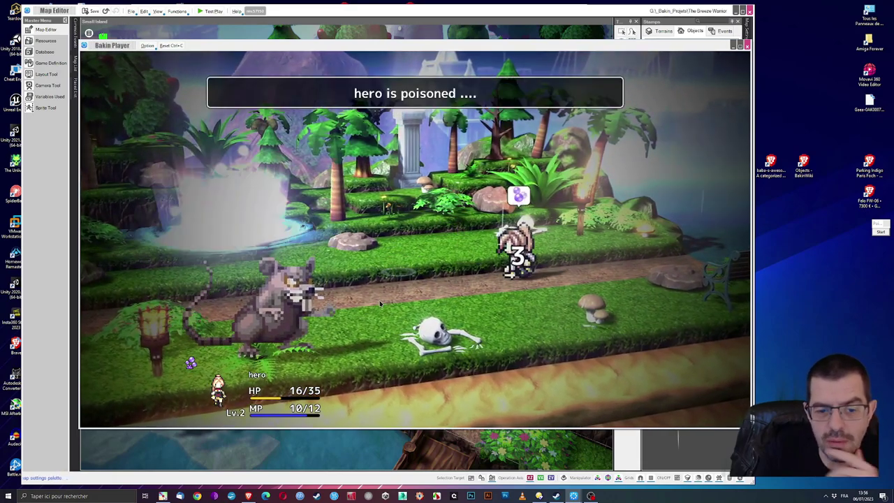
key(Return)
key(Return)
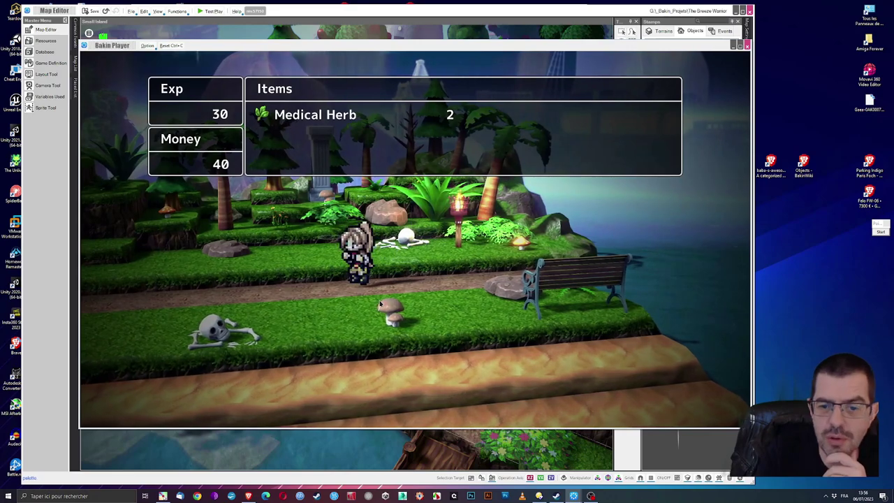
key(Return)
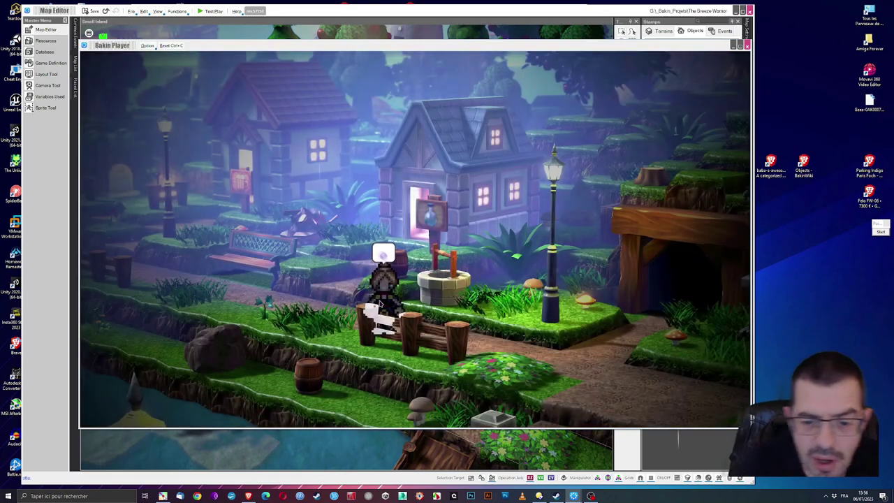
Walk the hero past the village fence to the stone bridge and test whether it can be crossed.
key(Right)
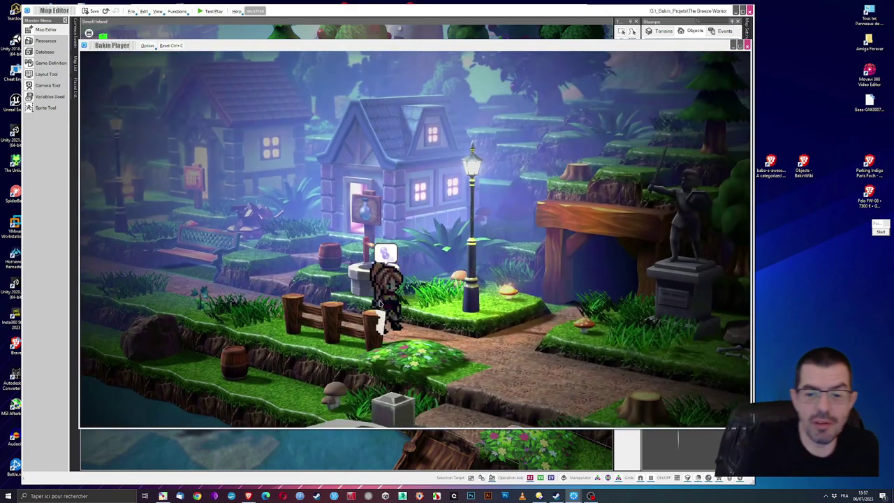
key(Down)
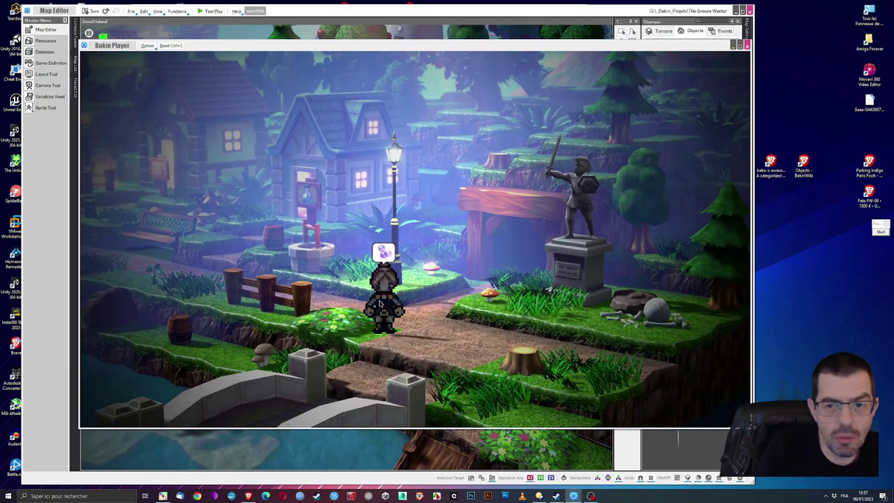
key(Down)
key(Left)
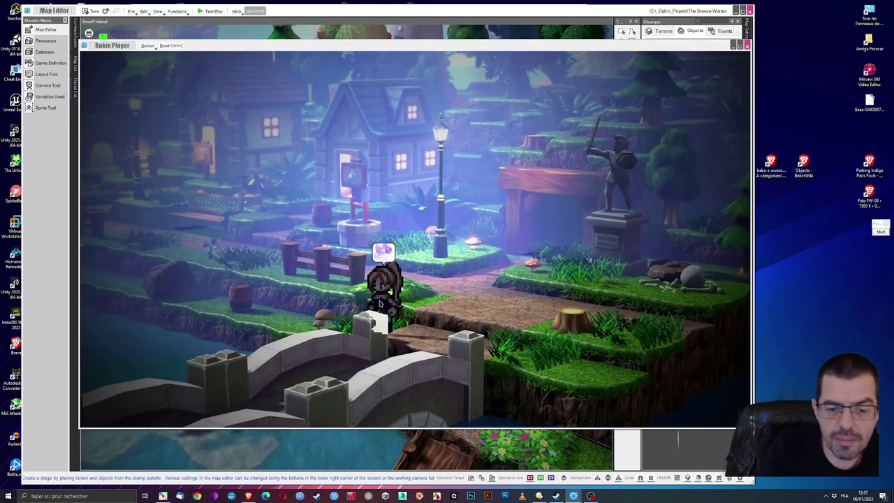
key(Right)
key(Left)
key(Right)
key(Left)
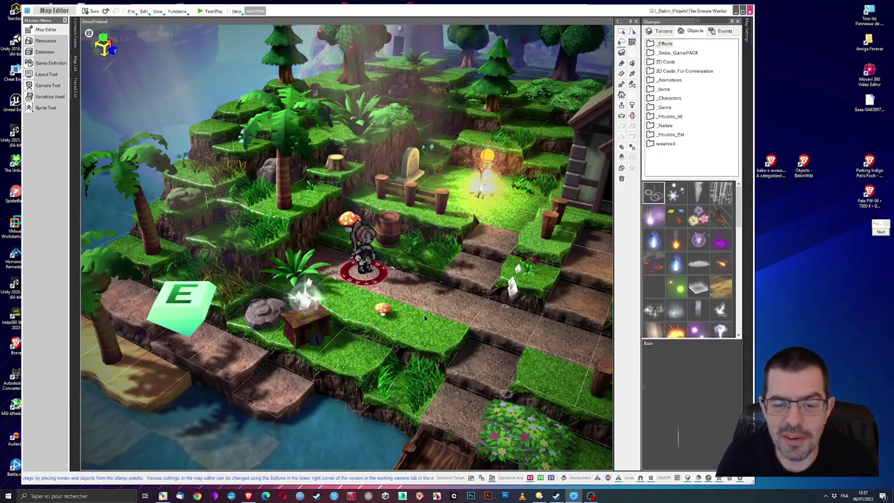
Close the test play and adjust the height of the stone bridge beside the village using position adjustment.
scroll(425, 318, down, 3)
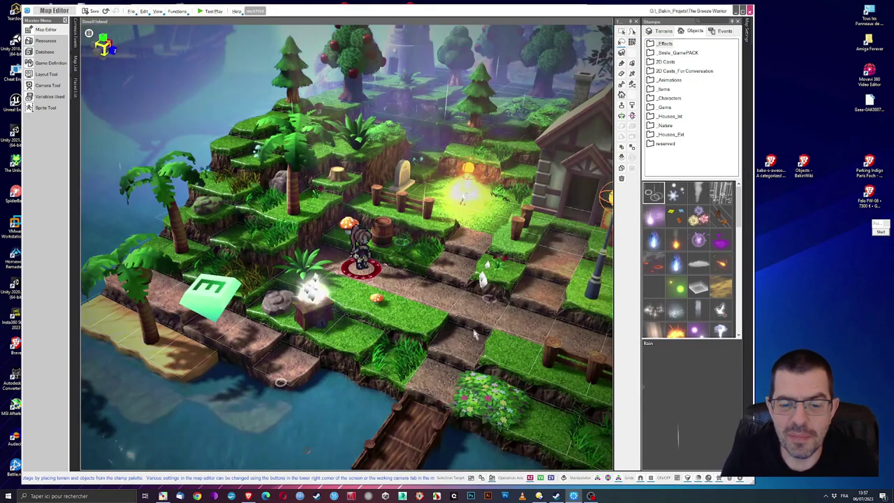
middle_drag(425, 318, 434, 252)
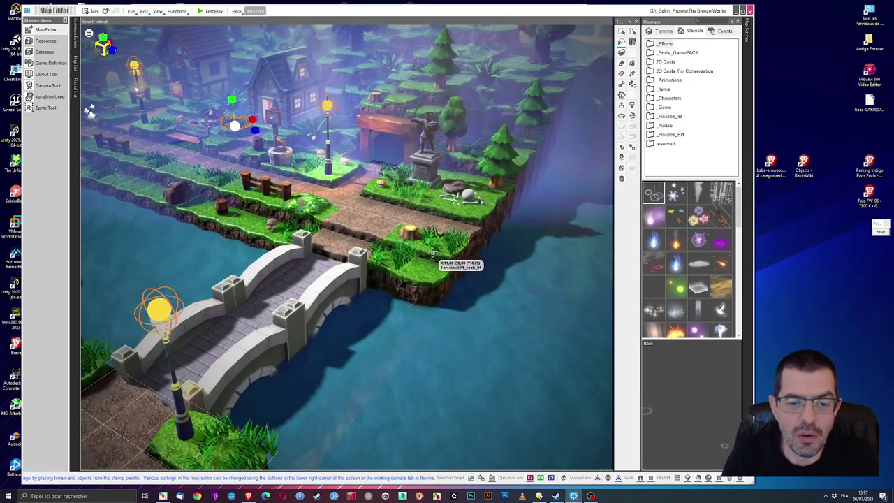
click(335, 290)
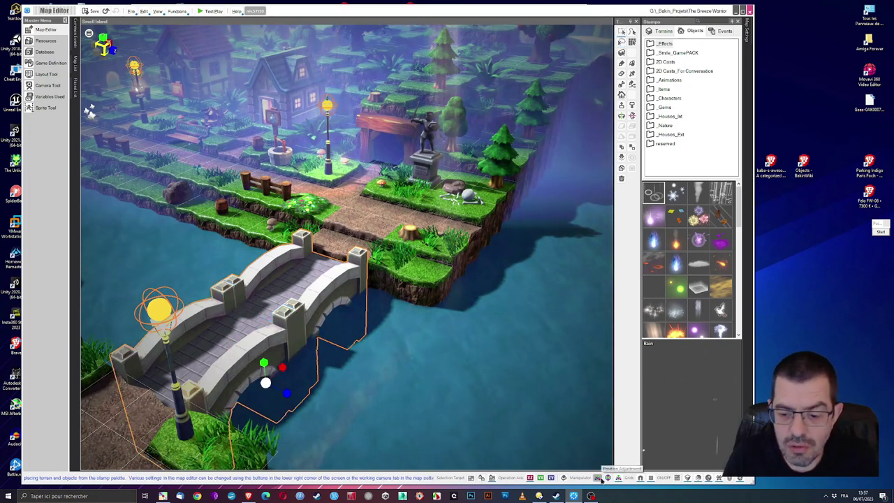
drag(268, 366, 301, 393)
middle_drag(330, 343, 356, 381)
right_drag(356, 381, 273, 314)
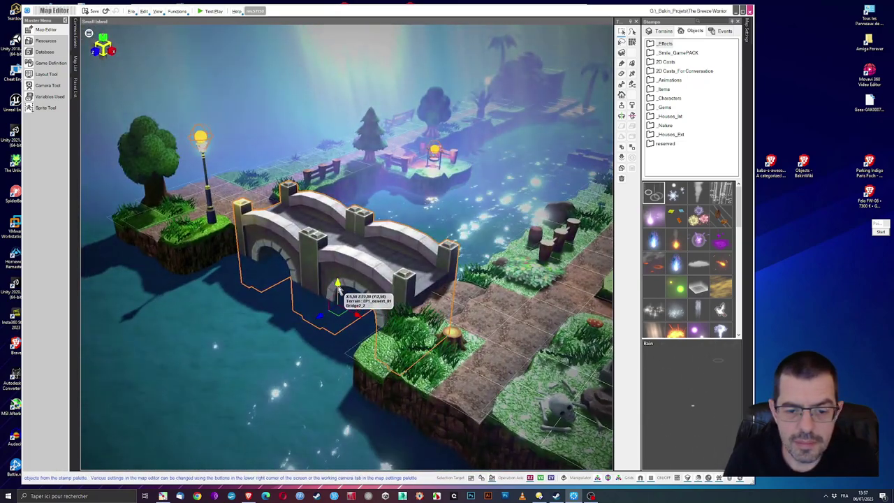
right_drag(338, 289, 395, 302)
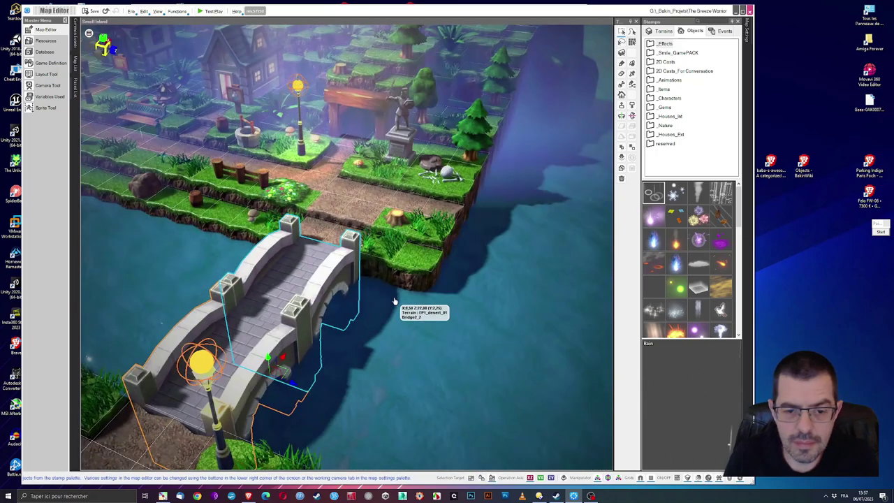
Run a test play and walk the hero from the start point through the village to the stone bridge.
click(211, 13)
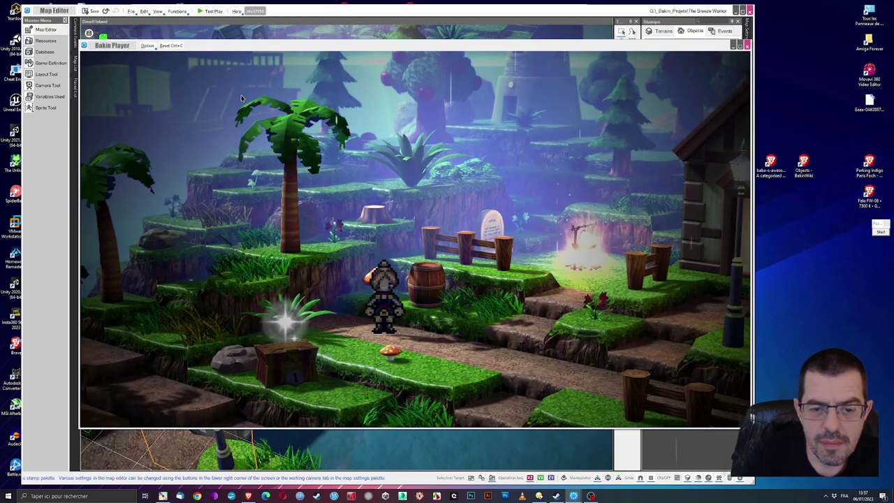
key(Right)
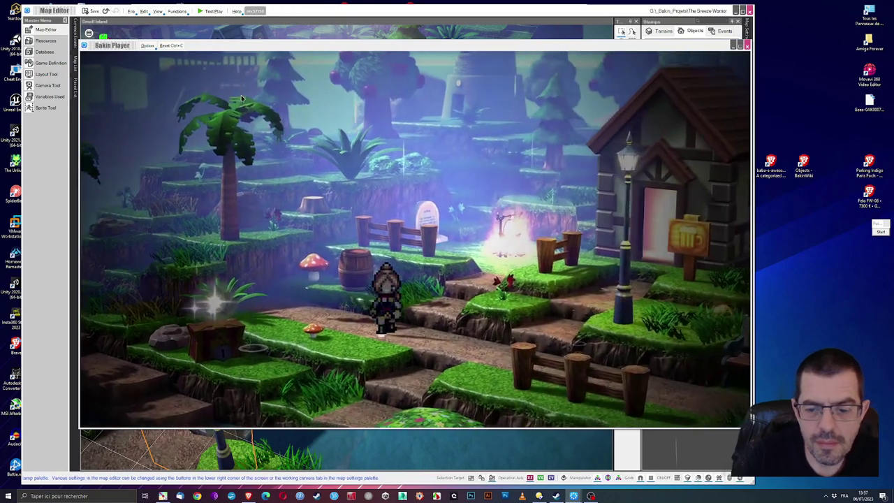
key(Right)
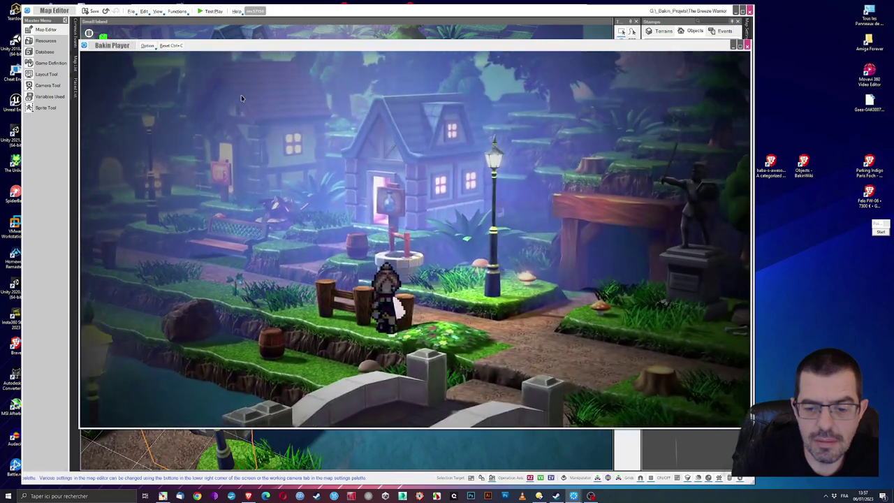
key(Right)
key(Down)
key(Left)
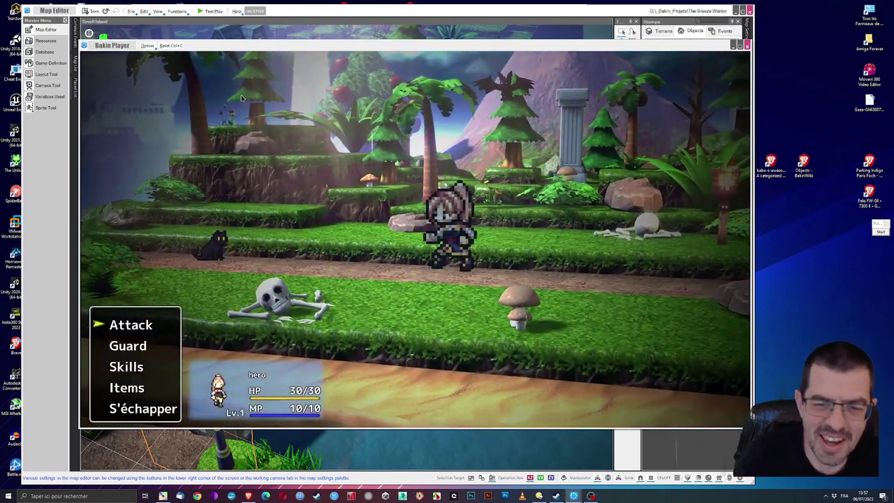
Attack the black cat in the random battle, and close the test play.
key(Return)
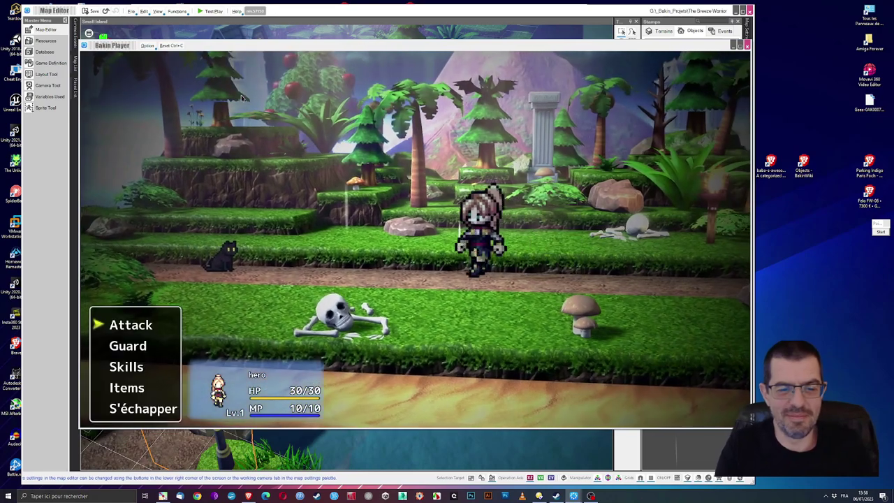
key(Return)
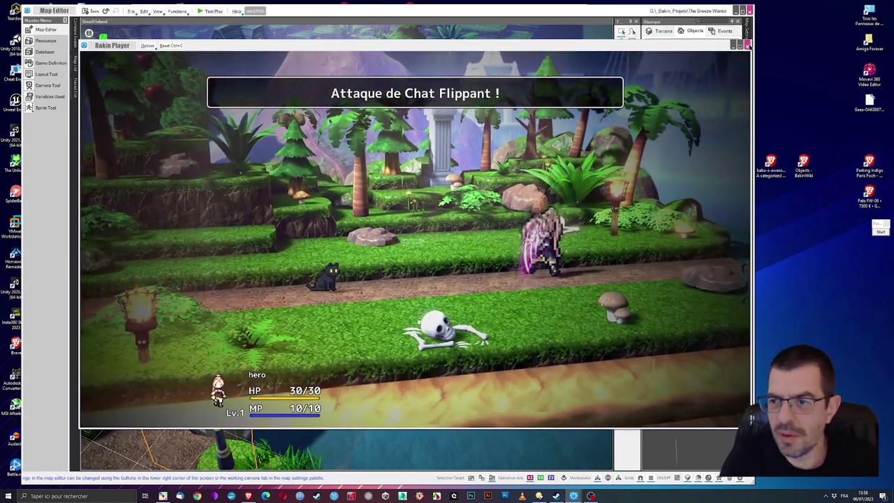
click(748, 45)
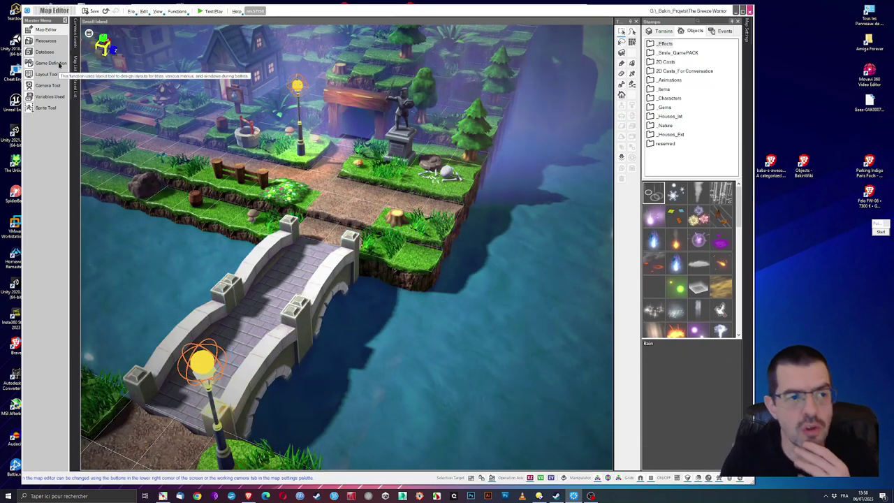
Examine the project resources for 3D stamps, models, motions, physics settings, particles and materials.
click(51, 41)
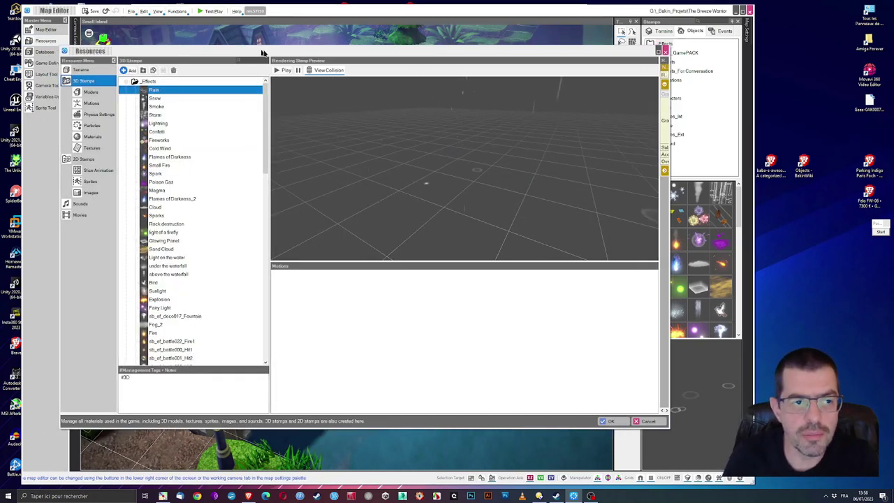
click(160, 86)
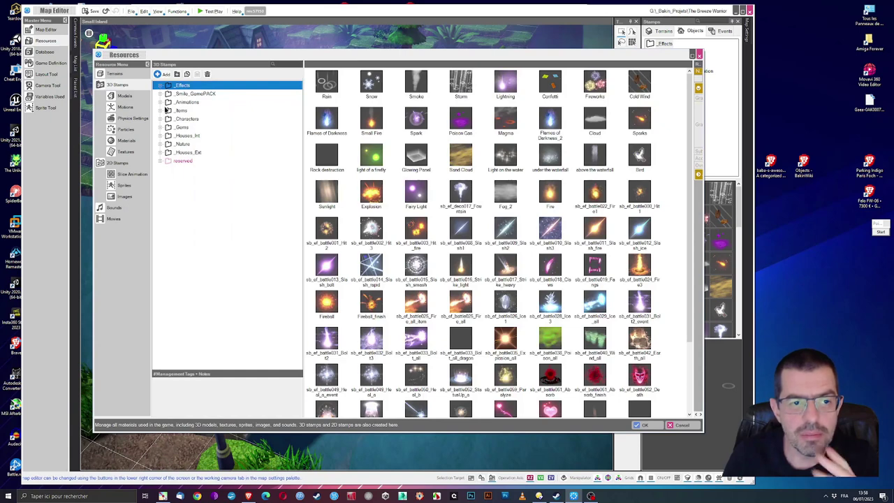
click(125, 95)
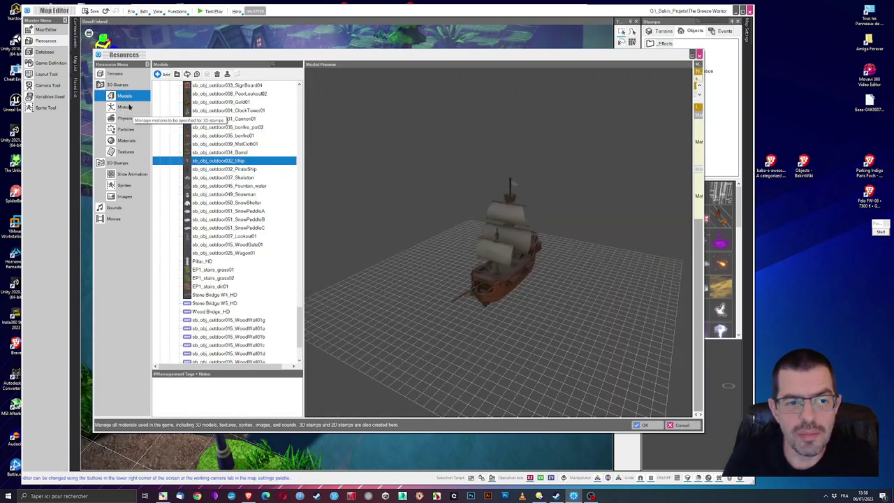
click(126, 106)
click(134, 118)
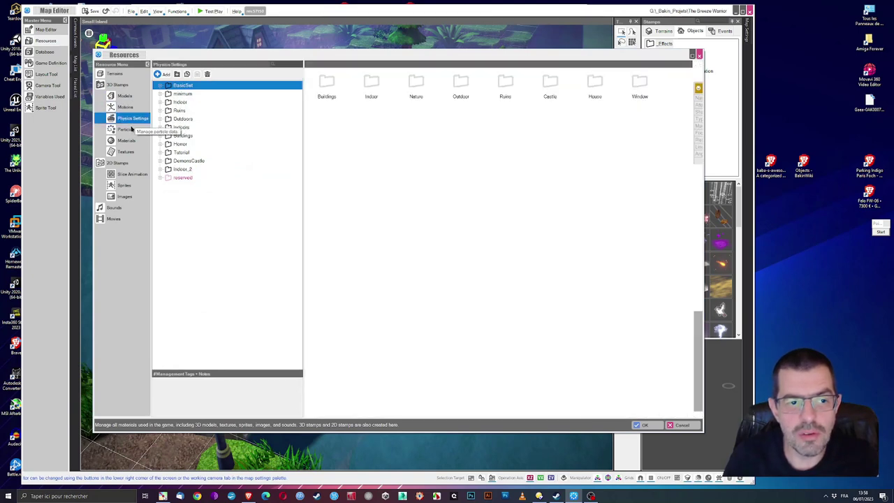
click(126, 129)
click(125, 141)
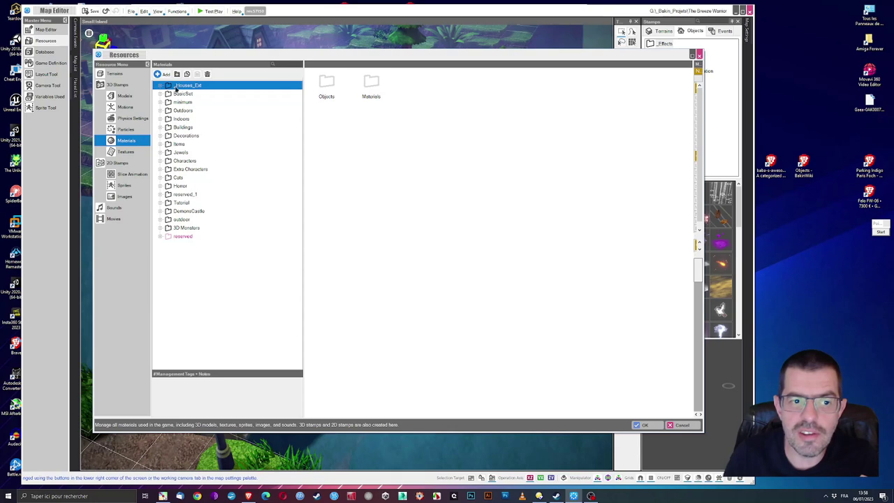
Compare the Materials folders with the 3D Stamps folders, view the _Animations folder, and close the resources.
drag(654, 56, 598, 95)
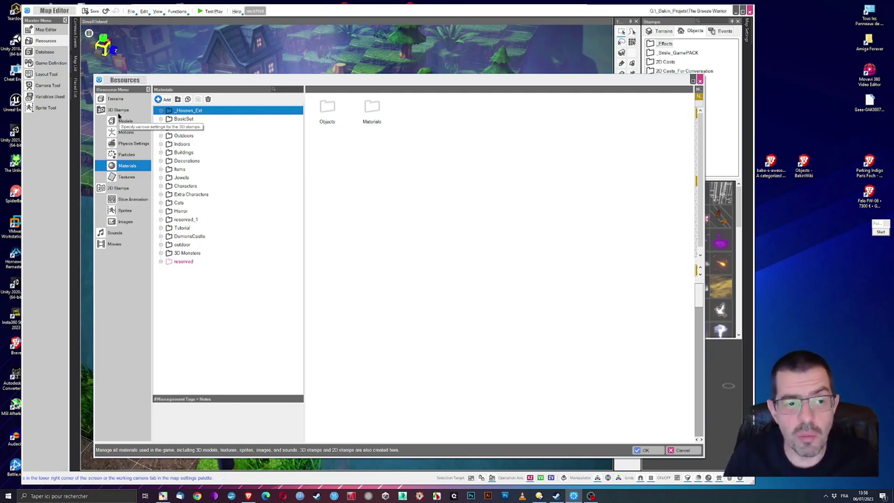
click(118, 111)
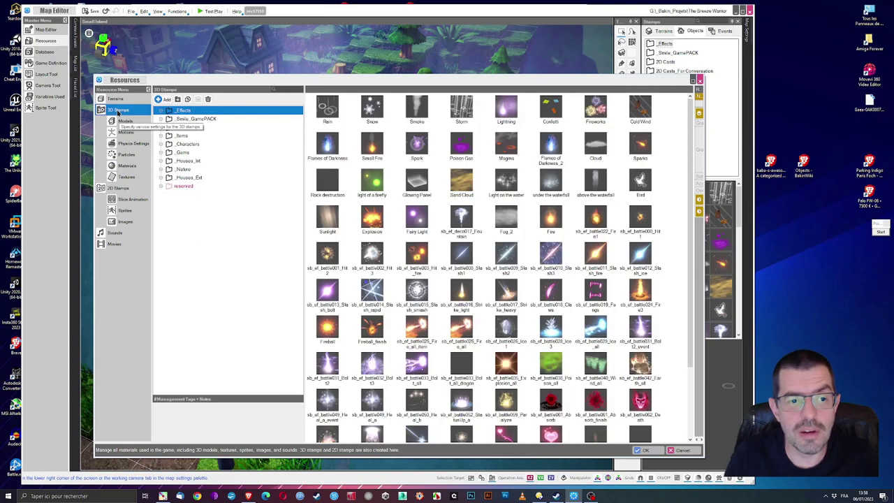
click(120, 165)
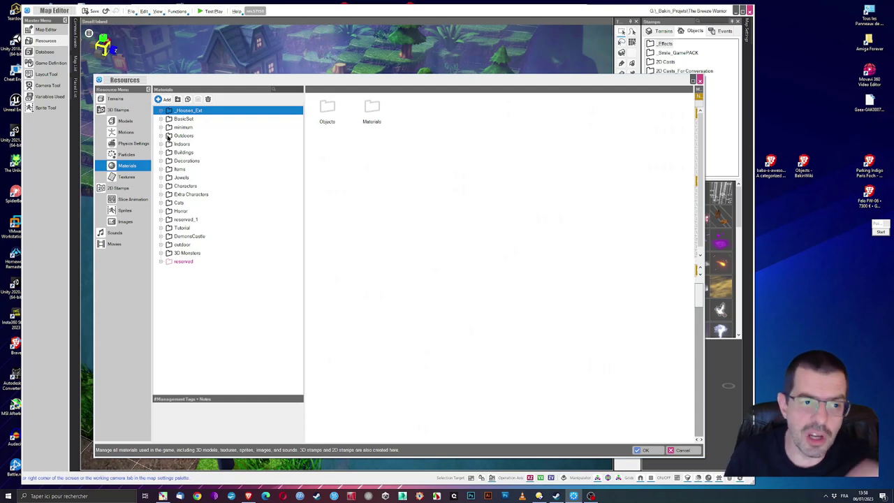
click(118, 110)
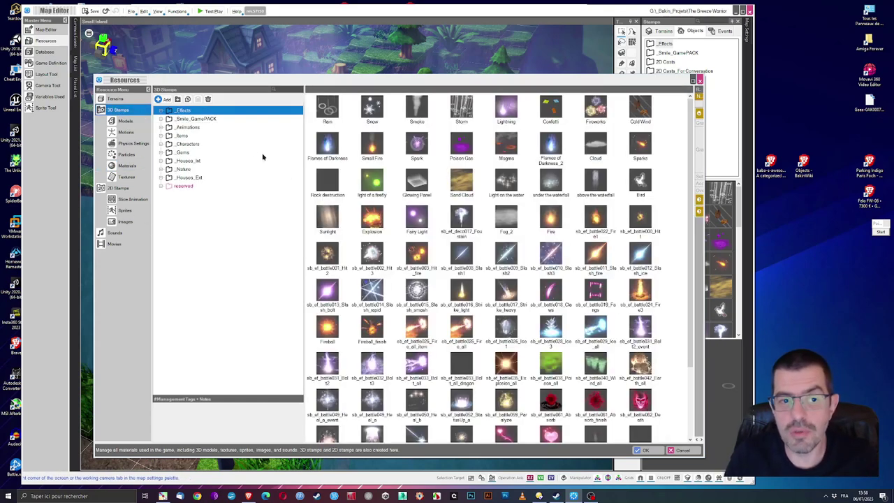
click(191, 127)
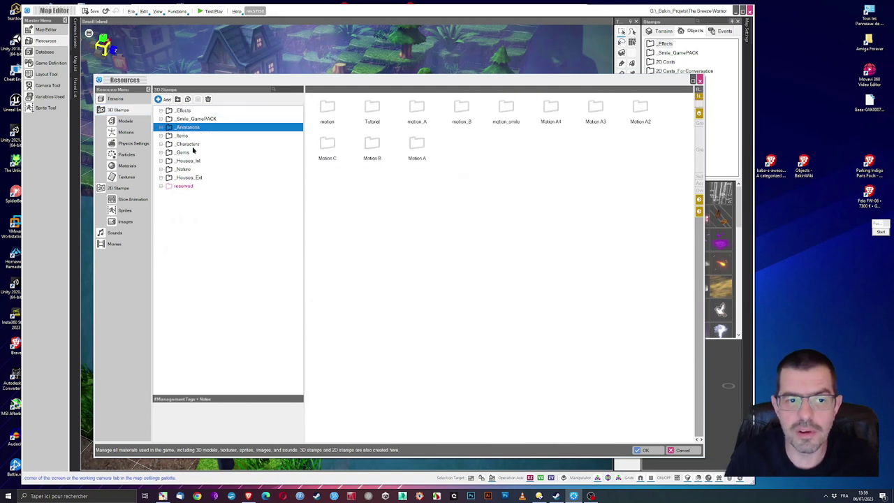
click(644, 451)
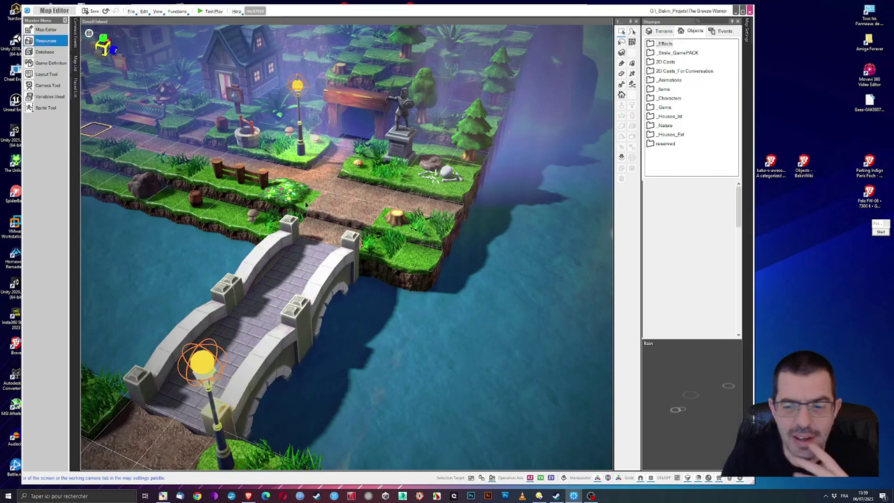
Open the event Event_2 near the treasure chest and expand its first Display Message command.
middle_drag(259, 166, 318, 210)
scroll(313, 211, up, 8)
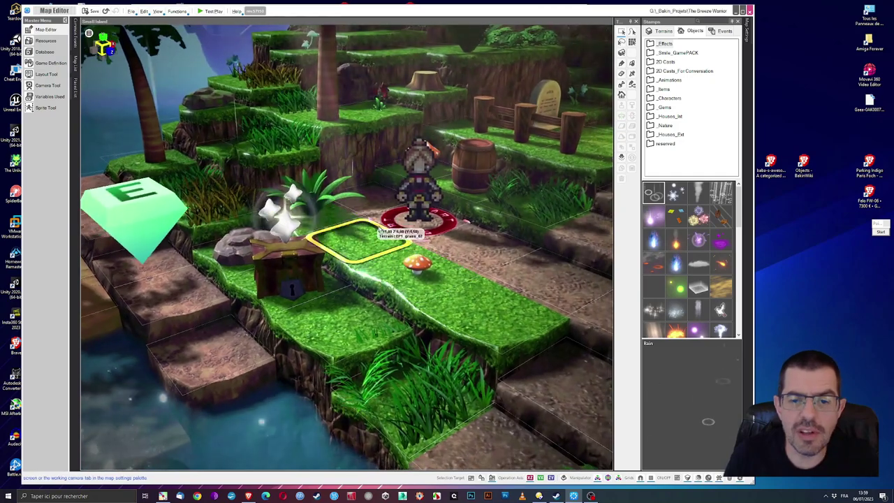
middle_drag(402, 239, 413, 252)
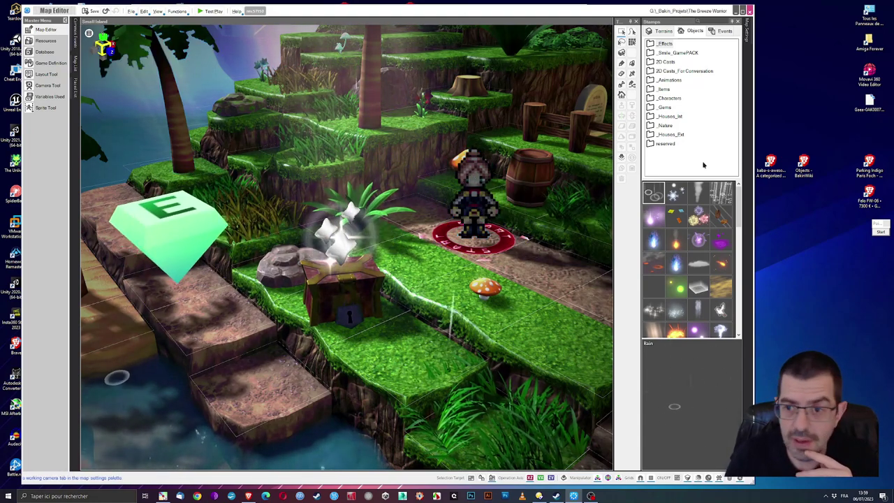
click(160, 228)
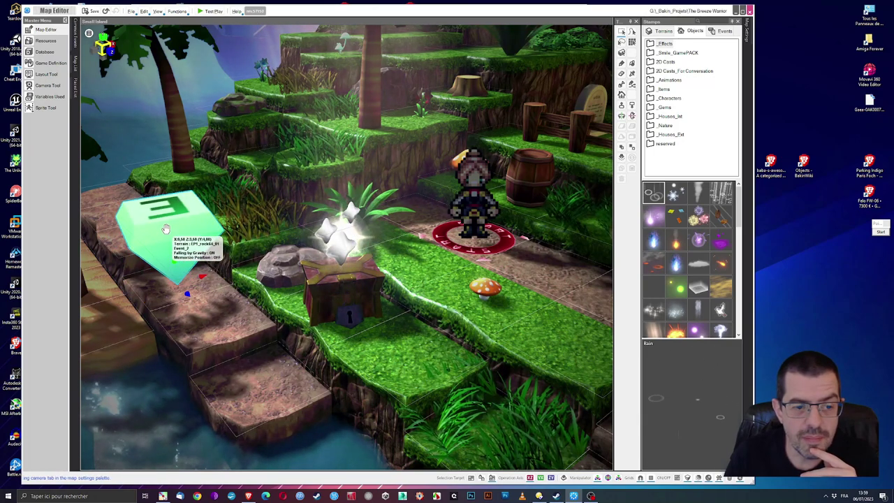
double_click(166, 229)
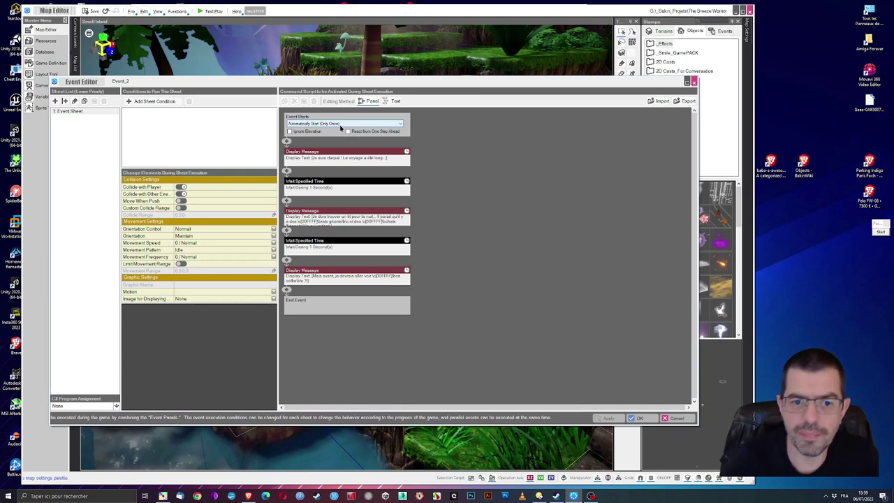
click(343, 153)
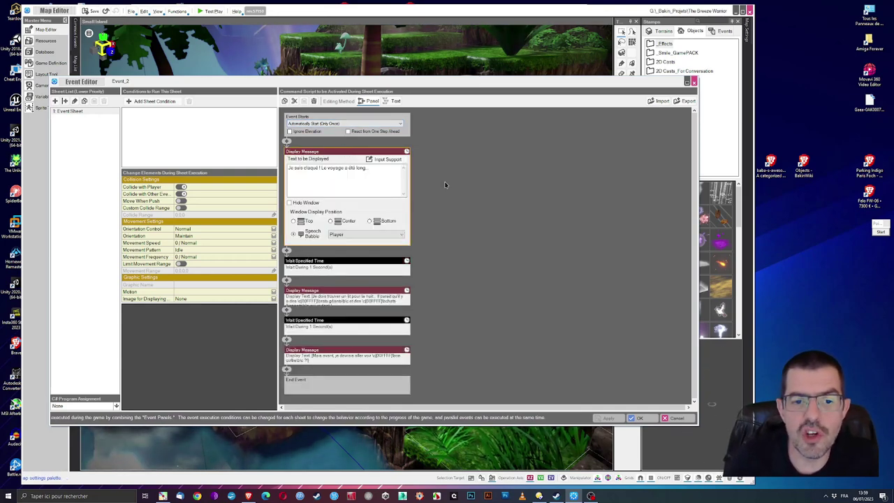
Expand the first Wait Specified Time command and the second Display Message command of the event script.
click(379, 263)
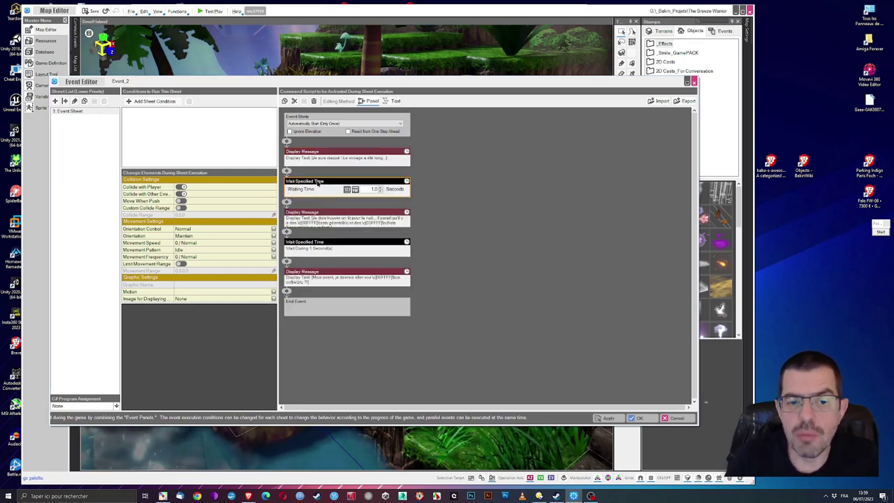
click(331, 219)
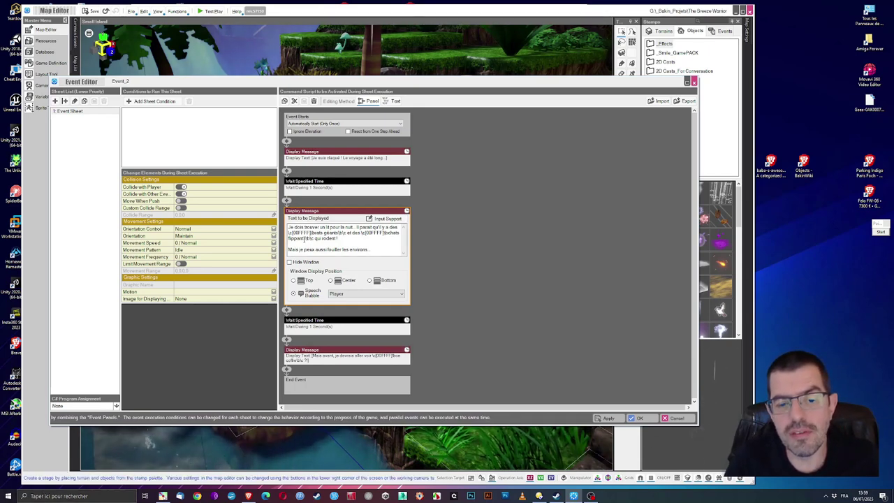
Open an empty Notepad window and move it clear of the event script.
click(8, 496)
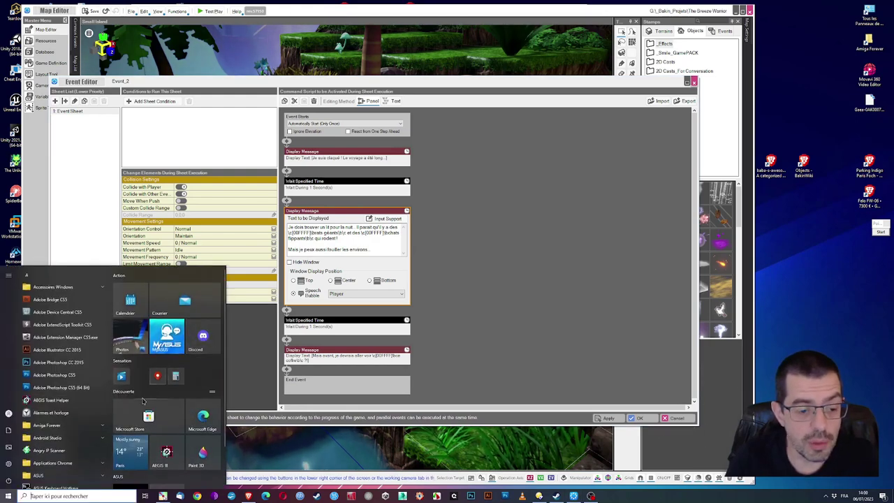
text(notepas)
key(Return)
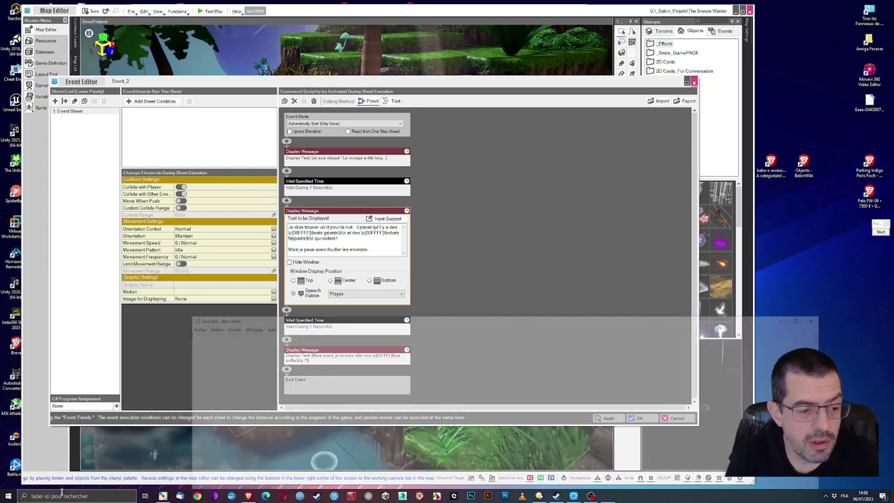
drag(376, 319, 635, 200)
Apply a Font Color command to the word "environs" in the second Display Message using the command input support.
click(389, 218)
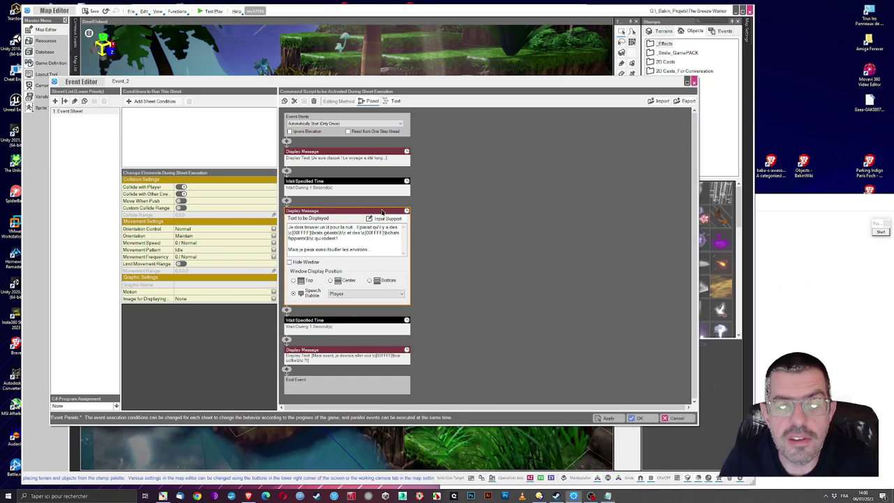
click(384, 219)
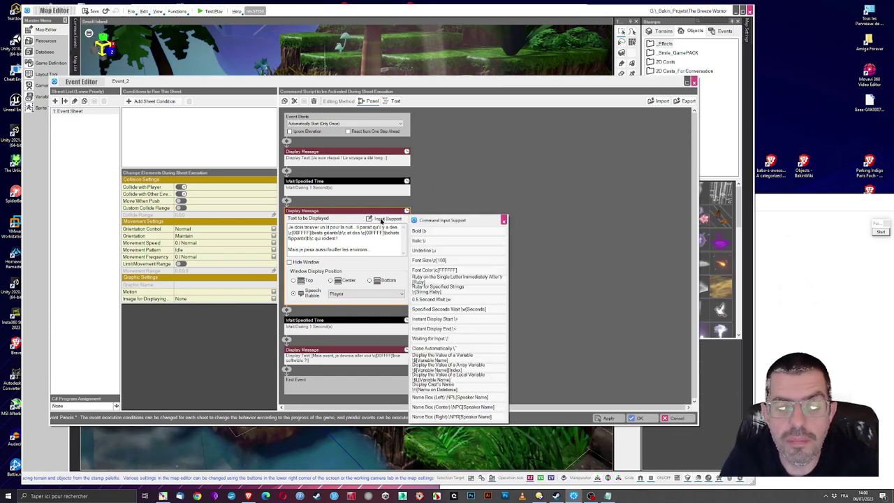
click(375, 250)
click(350, 249)
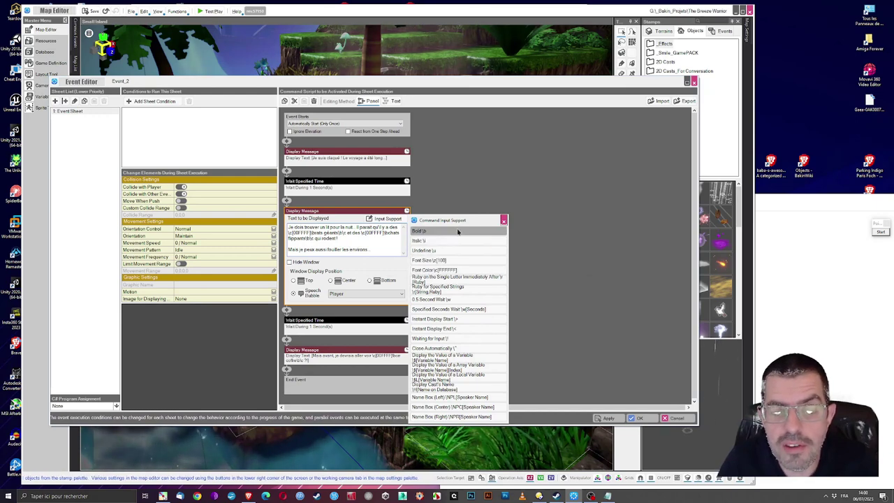
click(438, 271)
key(ctrl+c)
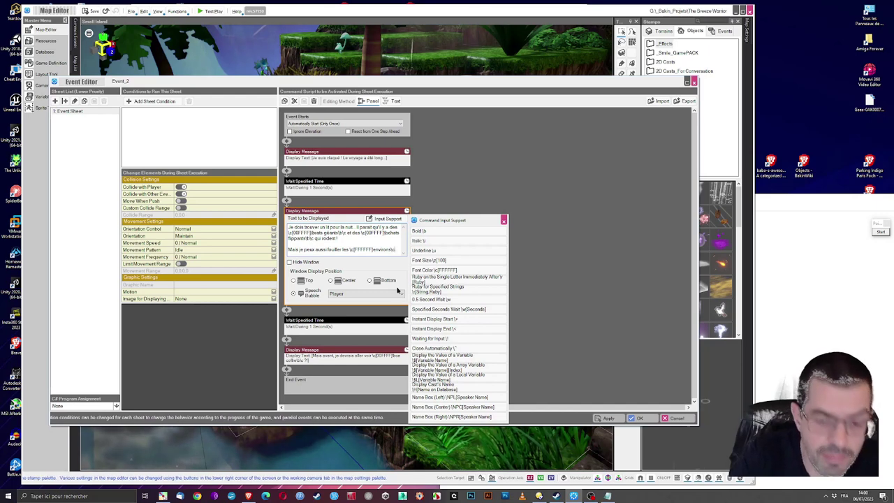
Copy the font colour code of "environs" into Notepad and space it out as "FF FF FF".
click(837, 263)
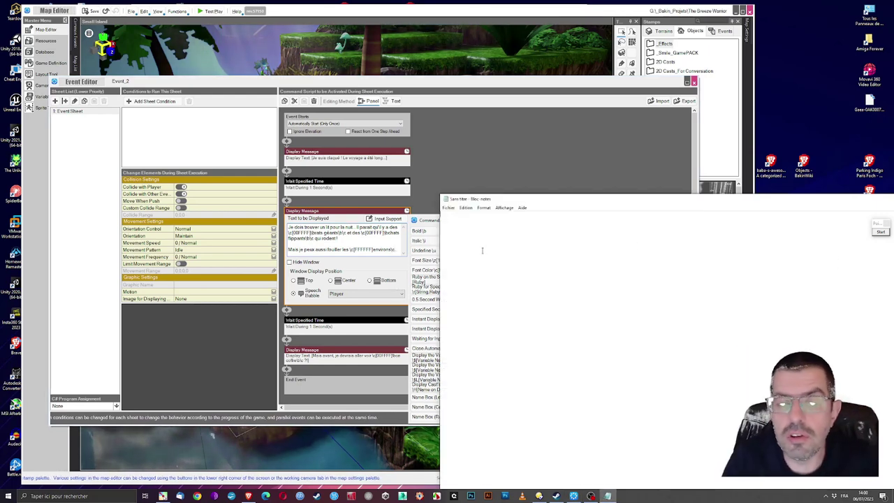
key(alt+Tab)
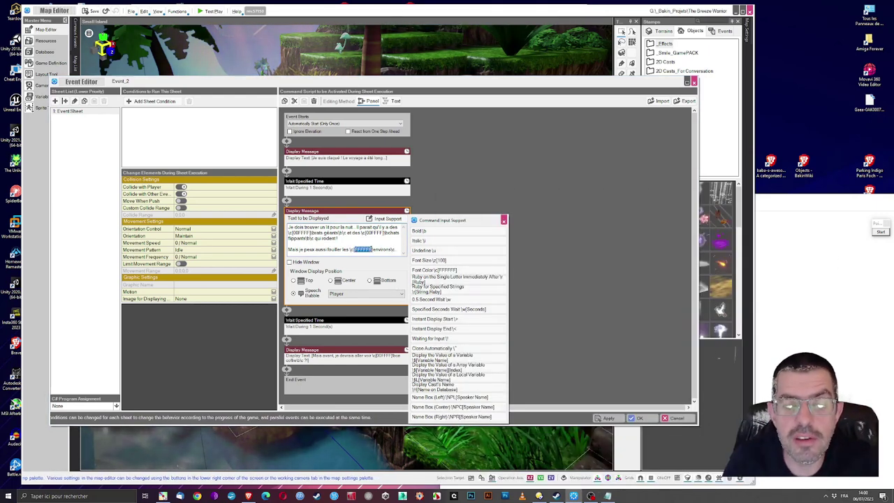
click(793, 288)
key(ctrl+v)
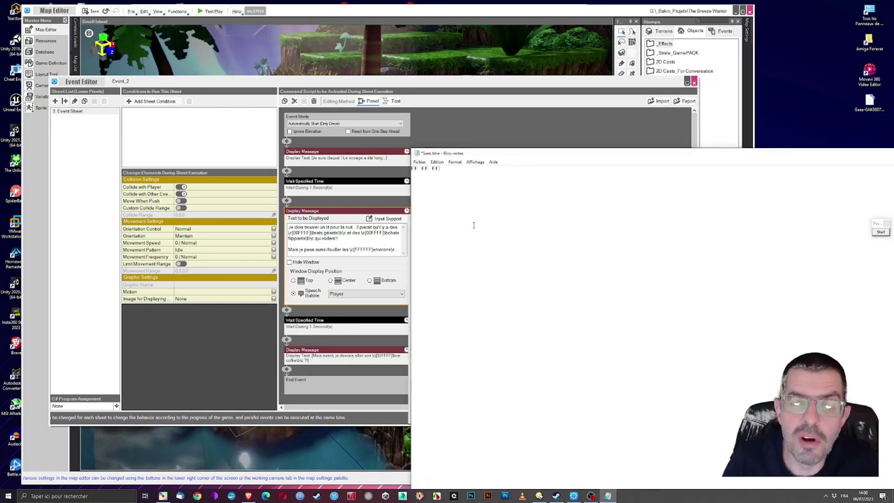
Note the colour value range "00 => FF" and the example codes FF0000 and 00FFFF on separate lines in Notepad.
key(Return)
key(Return)
text(00)
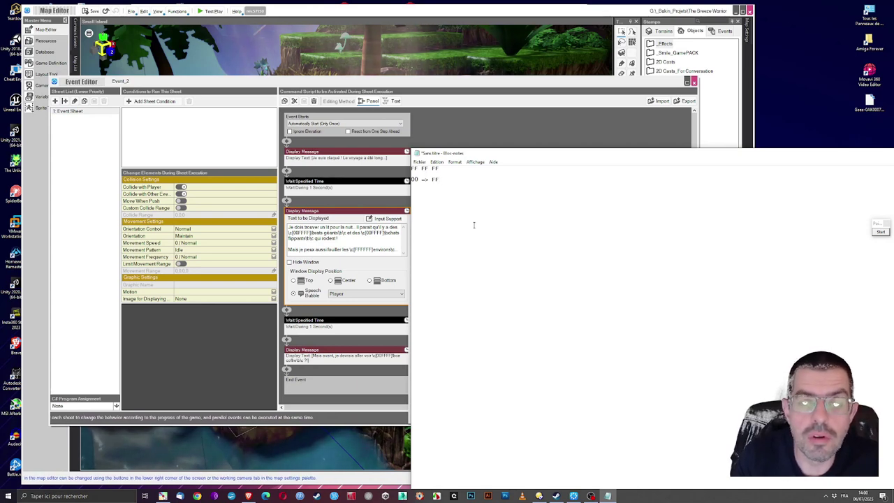
key(Return)
text(FF0000)
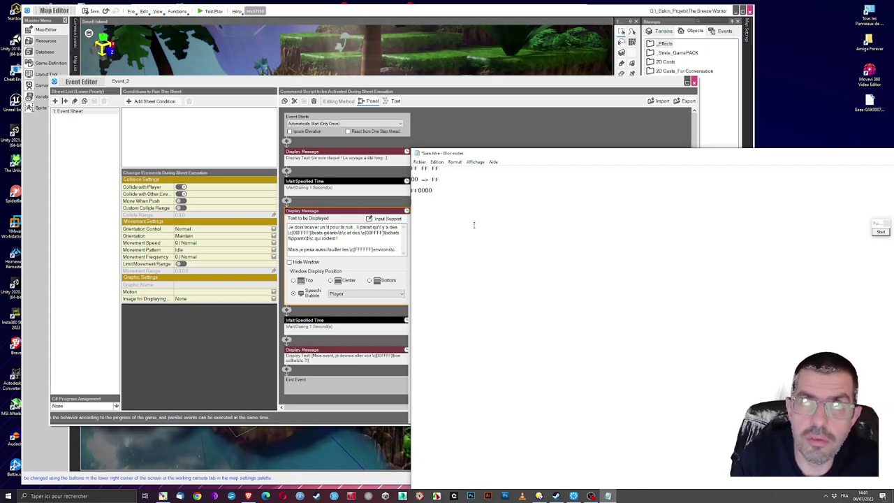
key(Return)
text(00FF)
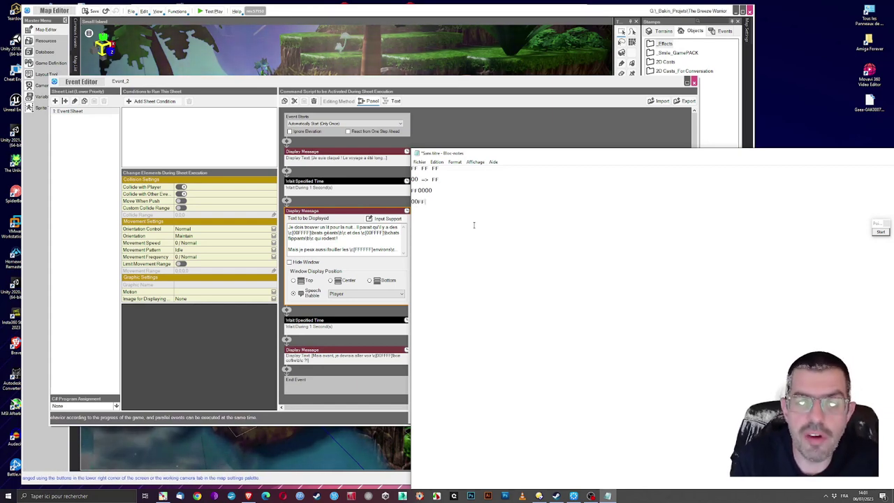
text(FF)
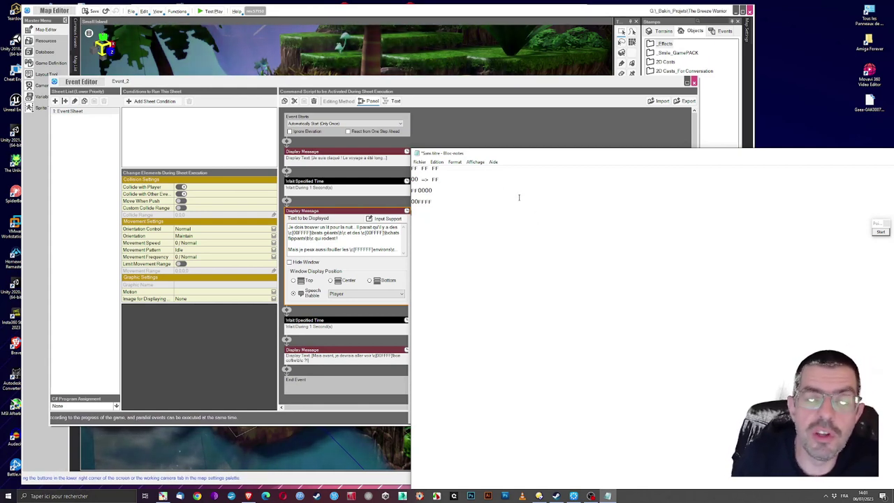
drag(455, 180, 412, 180)
click(468, 179)
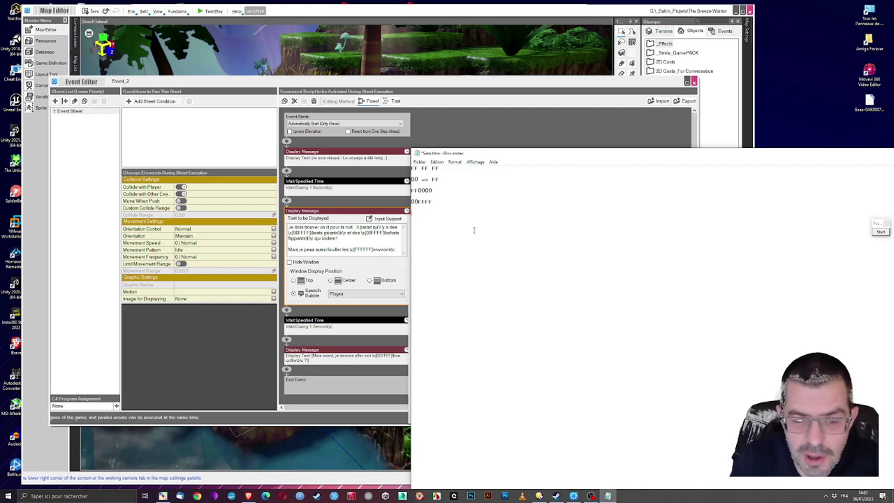
List the hexadecimal digits from 0 to F in Notepad, annotating them with A=10 and B=11.
text(1)
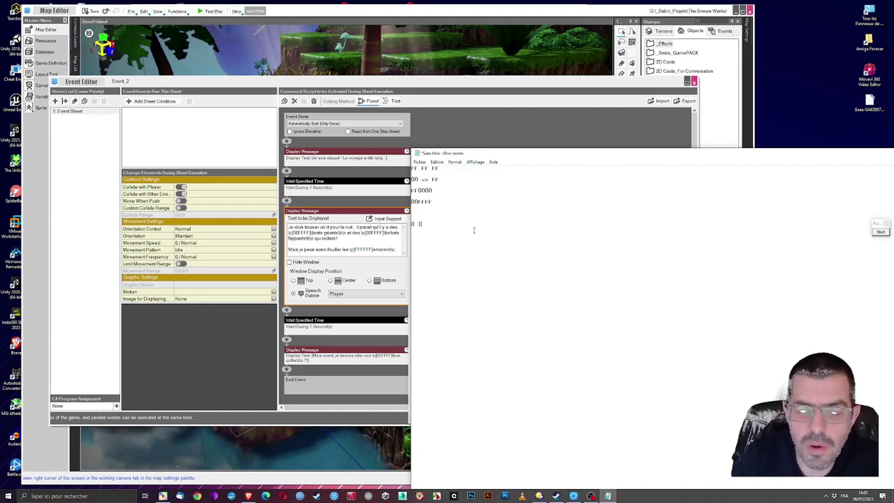
text( 2 3 7)
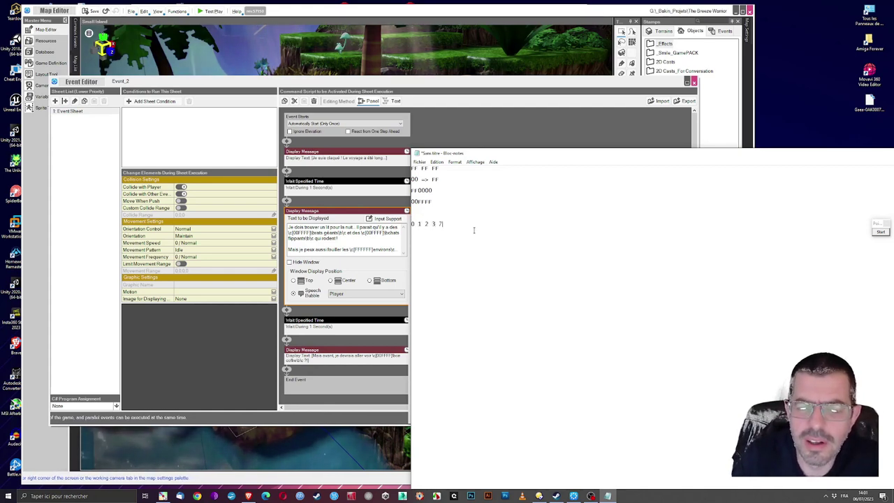
key(BackSpace)
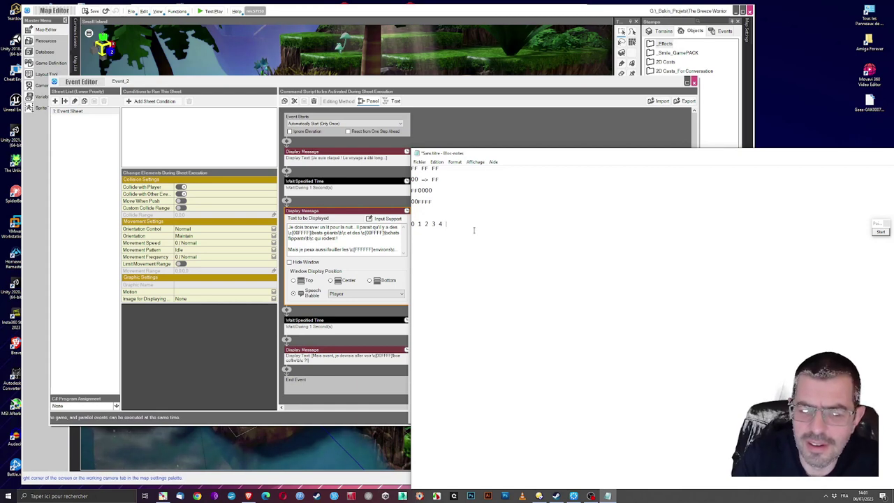
text(4 5 6 7 8 9 )
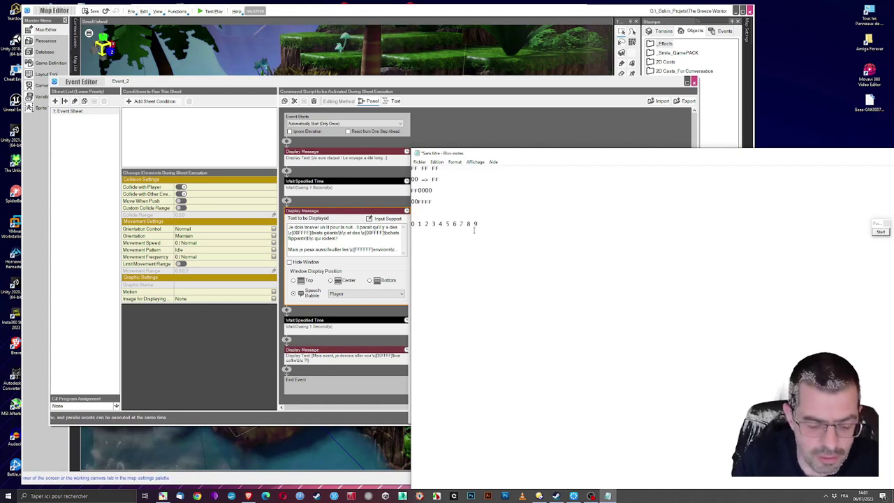
text(A B )
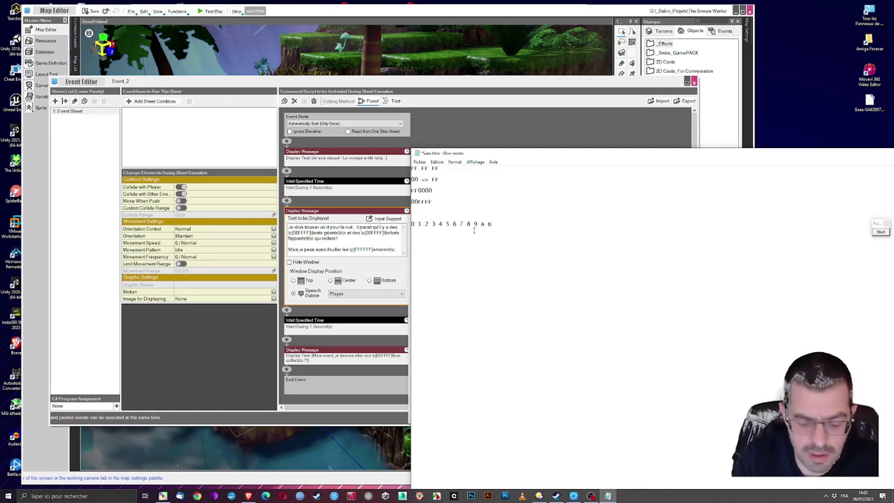
text(C D E F)
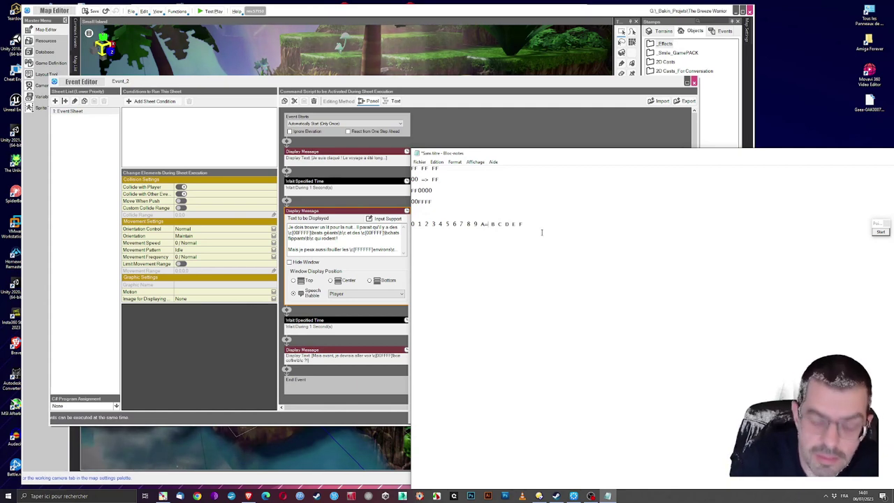
text(10 B=11)
key(Right)
key(Right)
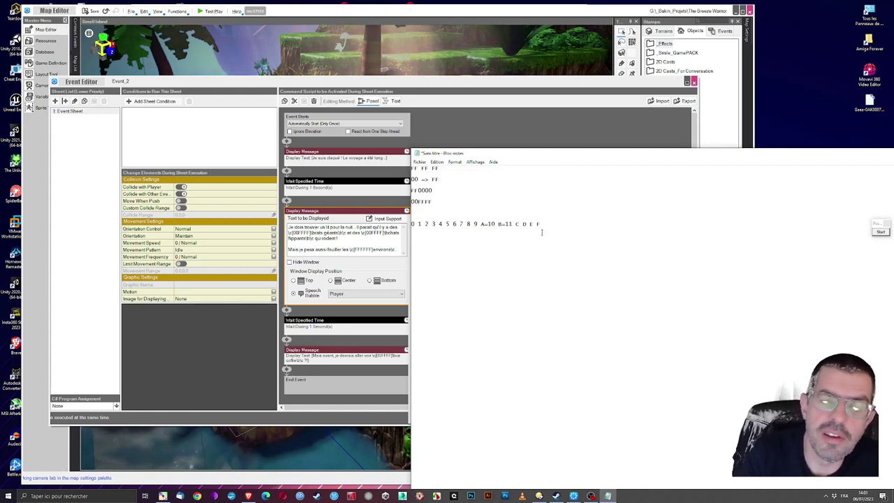
Close the Notepad notes without saving them.
drag(879, 146, 637, 142)
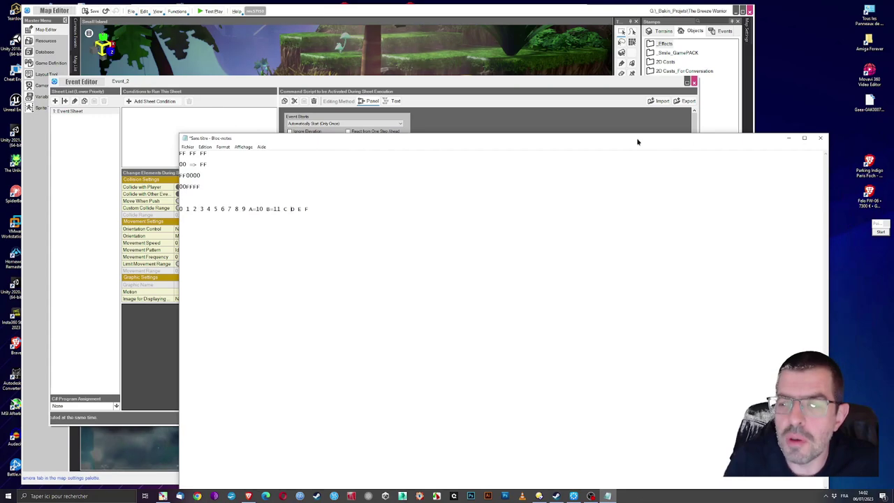
click(820, 138)
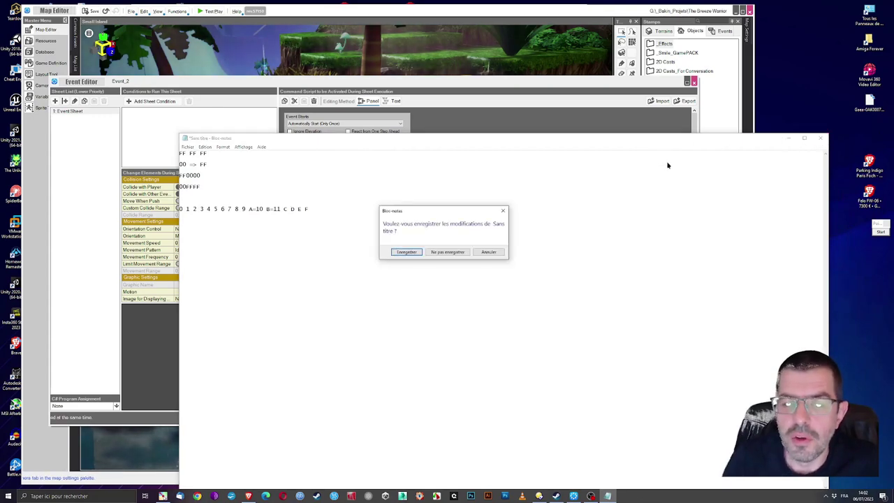
click(447, 252)
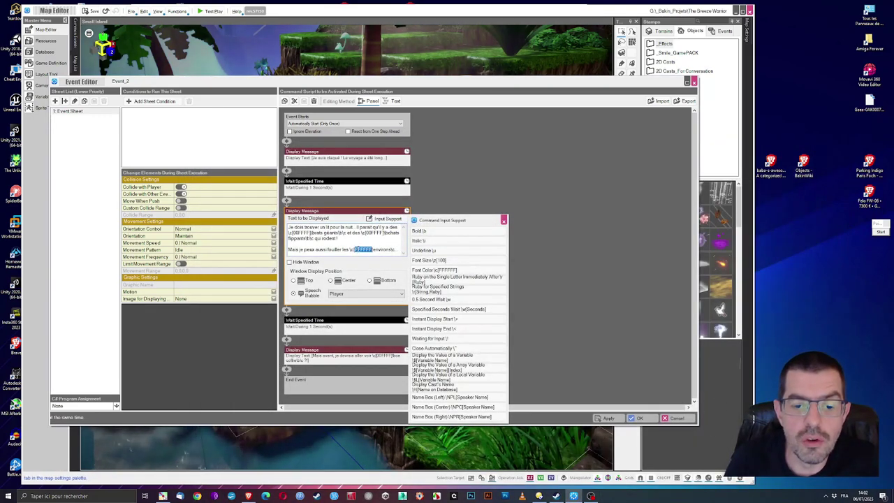
Set the font colour code of "environs" in the second Display Message to FF6030.
click(357, 249)
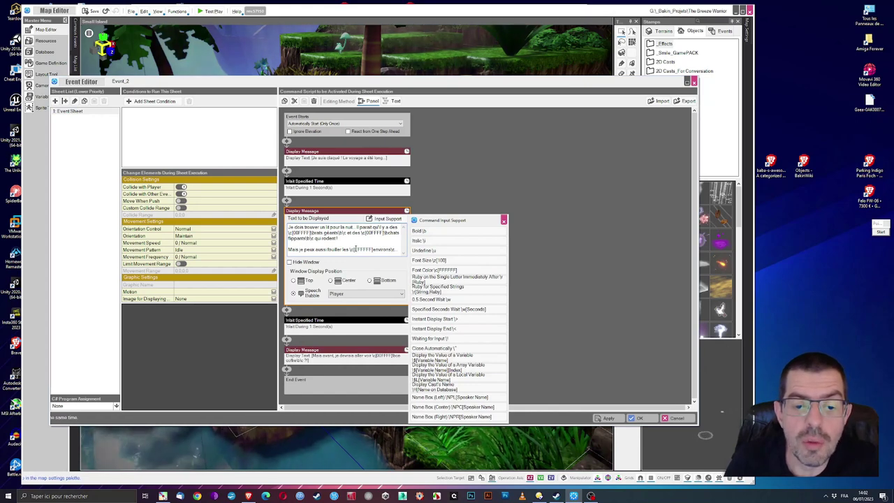
text(00)
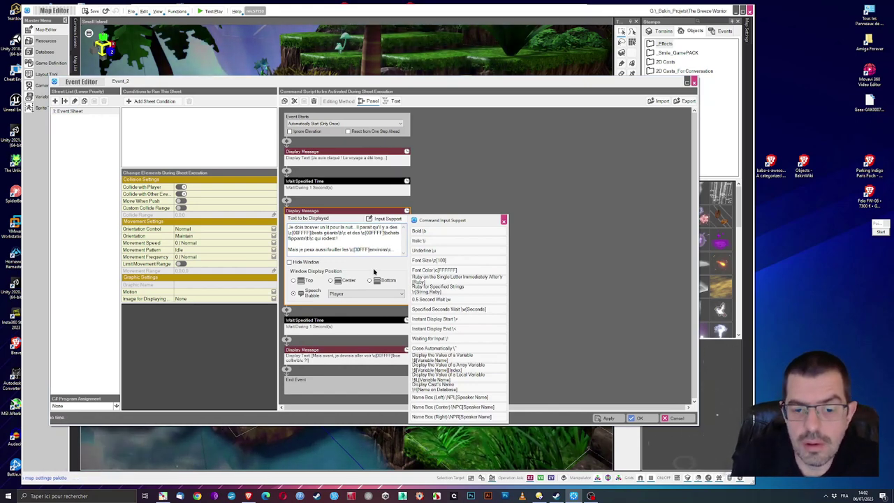
text(60)
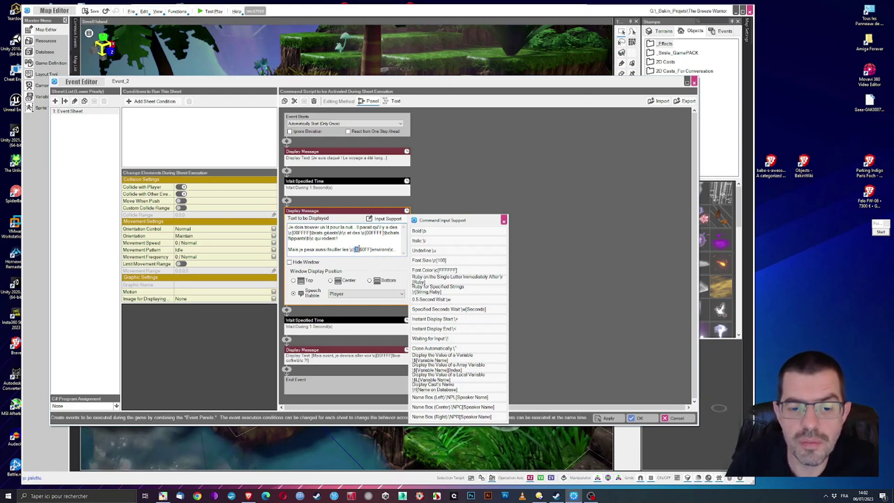
text(FF)
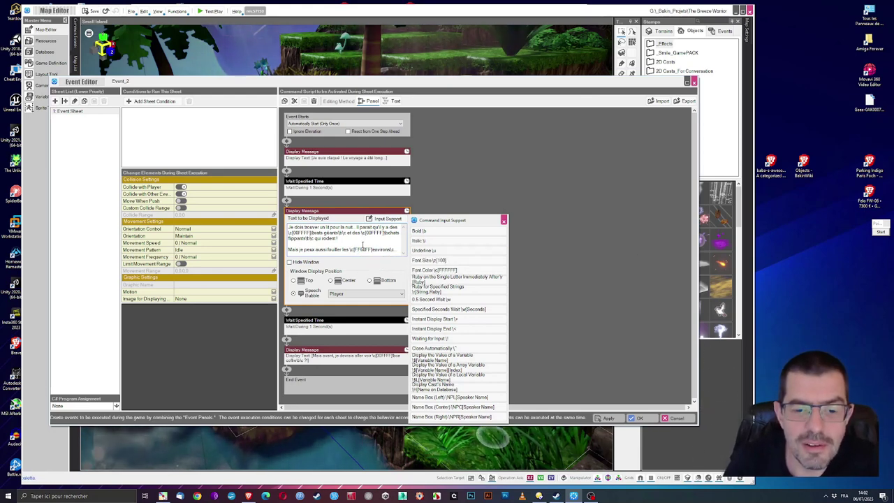
drag(365, 249, 373, 249)
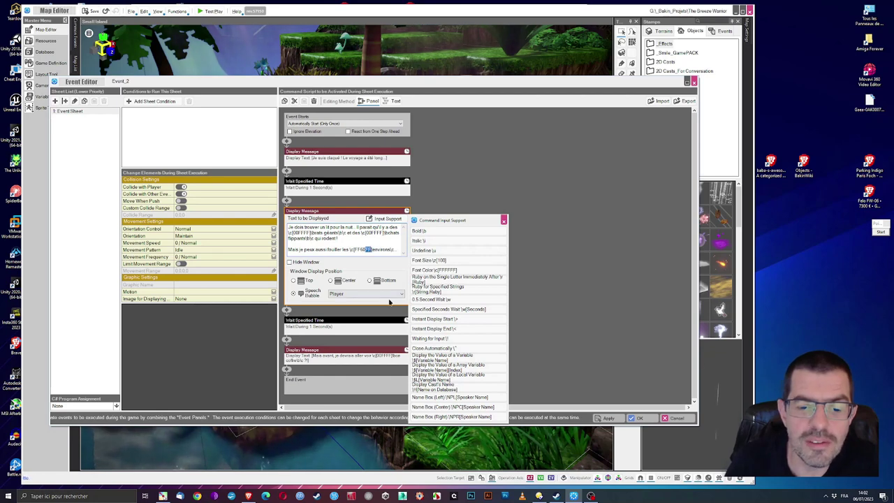
text(30)
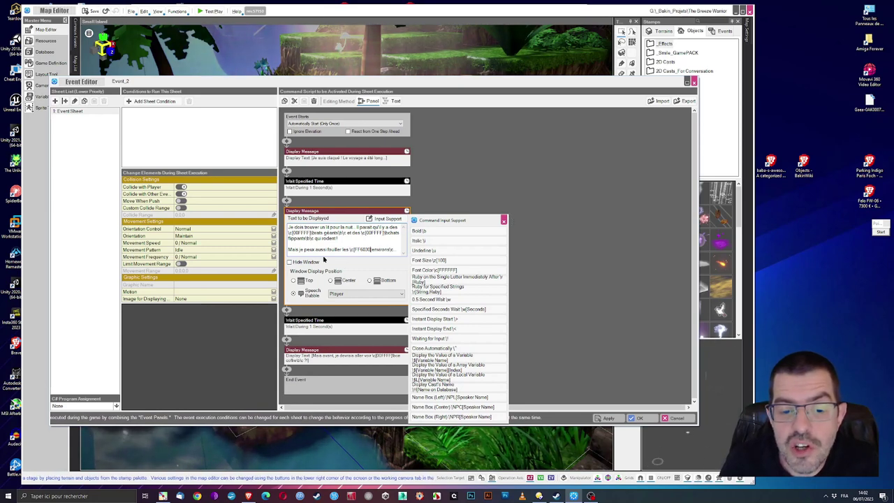
Close the command input support, confirm the changes to Event_2, and start a test play.
click(504, 221)
click(491, 265)
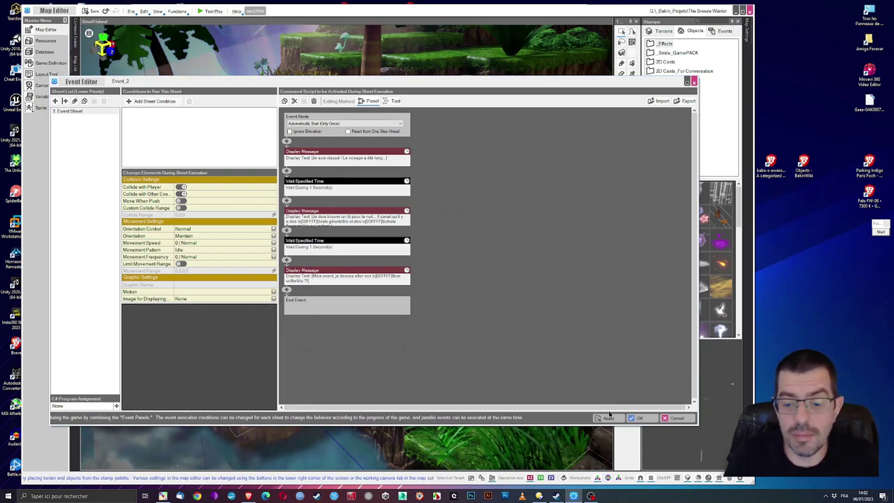
click(634, 418)
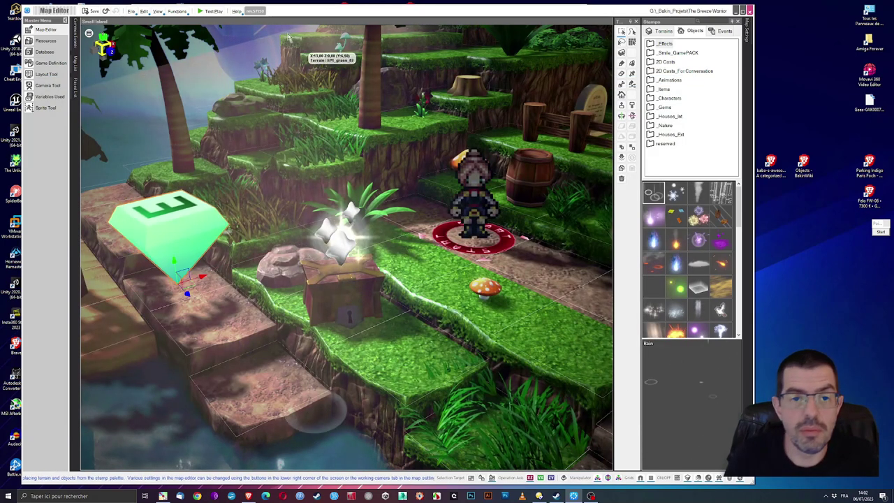
click(209, 11)
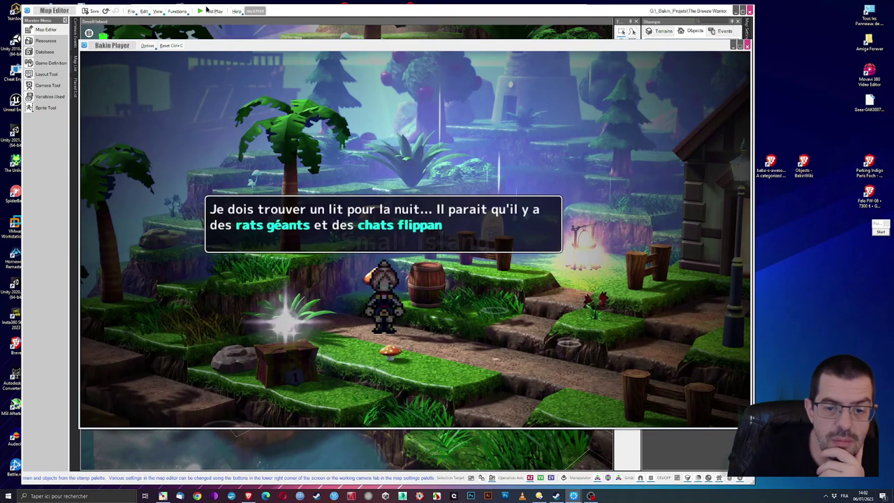
Advance the opening dialogue to check the coloured word "environs", and close the test play.
key(Return)
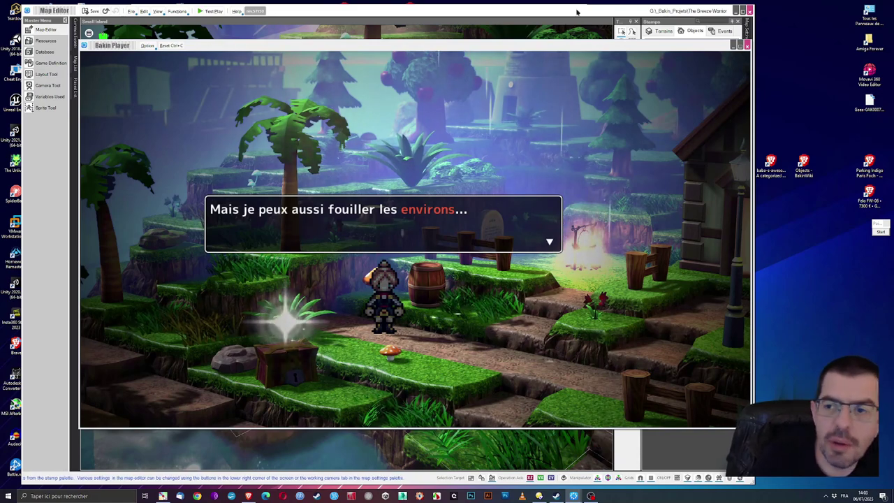
click(747, 46)
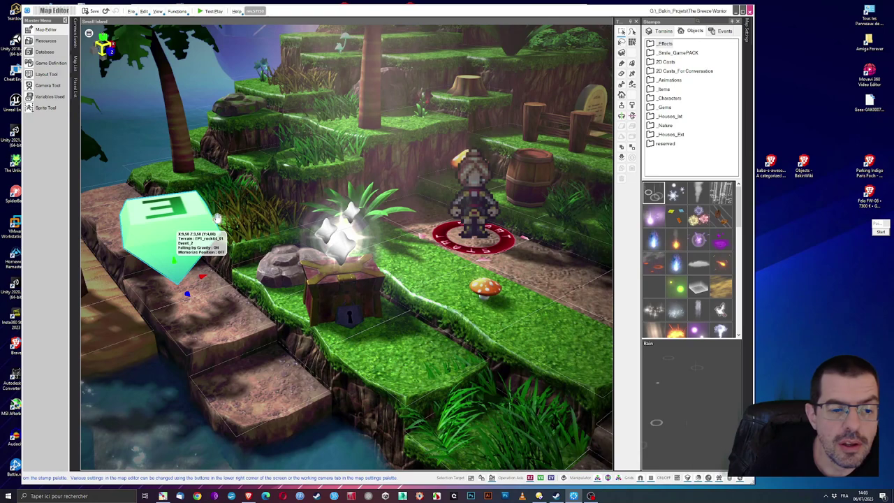
Reopen Event_2 and remove the font colour code around "environs" in the second Display Message, with the command input support open.
double_click(241, 219)
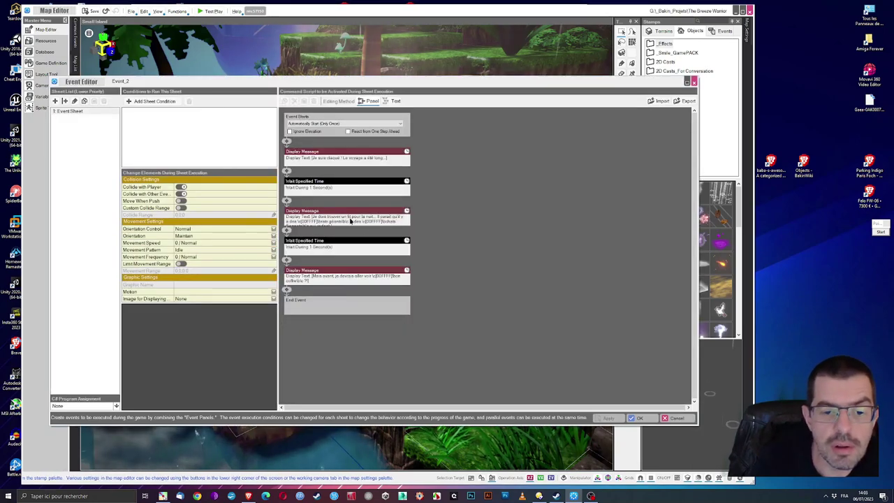
click(350, 221)
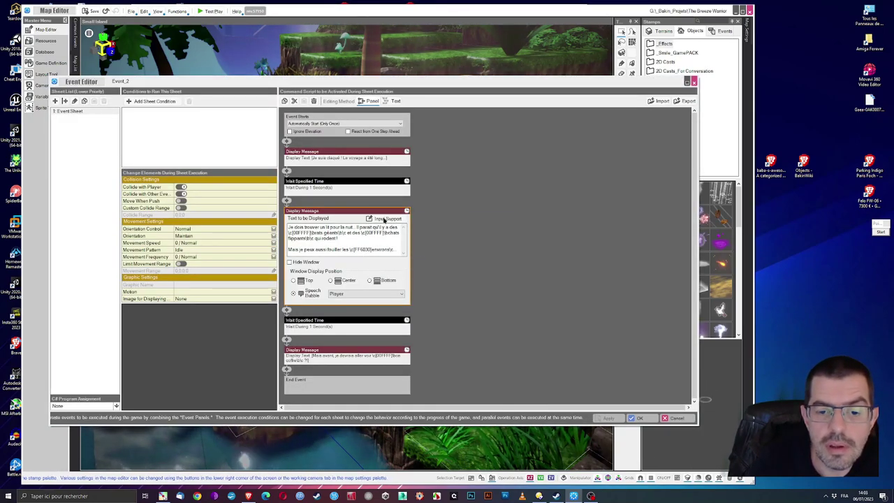
click(384, 220)
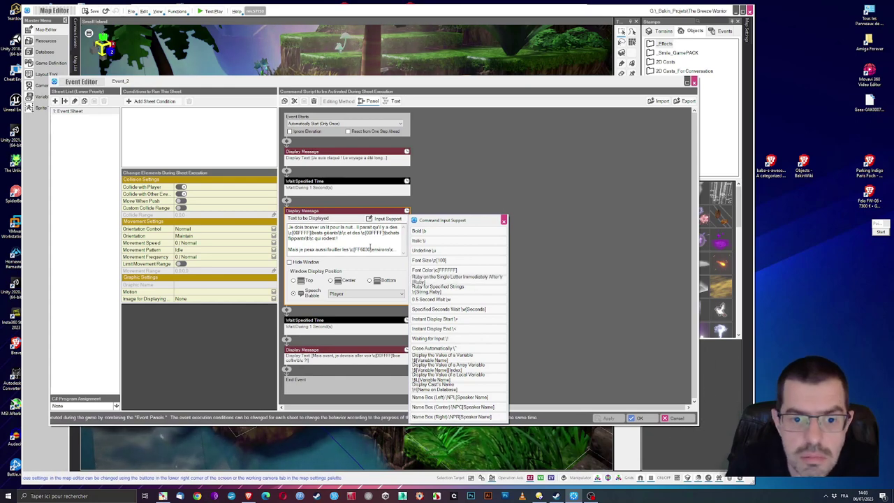
drag(358, 249, 348, 250)
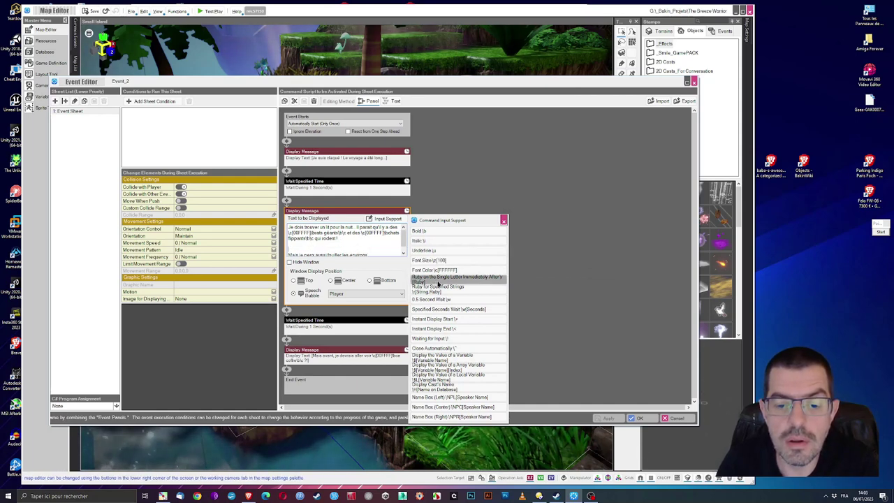
Insert the single-letter and specified-string ruby codes on the line above "Mais je peux aussi fouiller les environs".
double_click(440, 283)
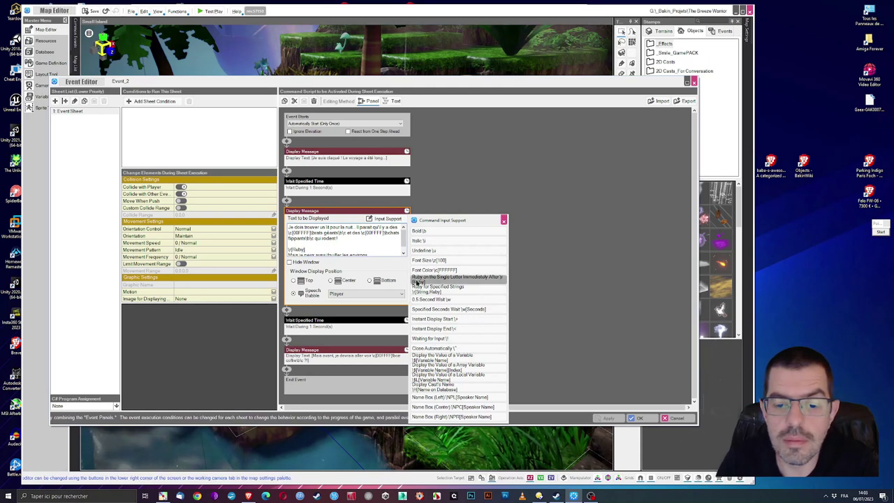
double_click(440, 288)
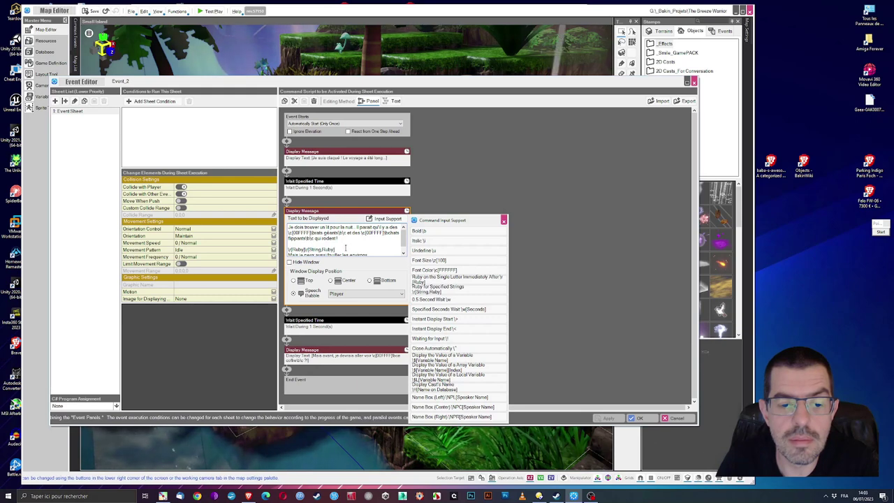
key(Return)
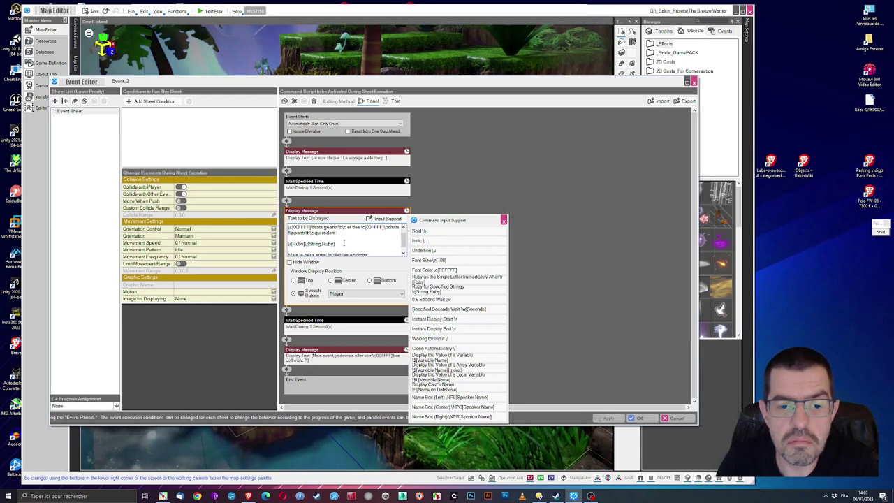
Confirm Event_2, test play the opening dialogue through the message with the ruby codes, and close the player.
click(638, 418)
click(210, 12)
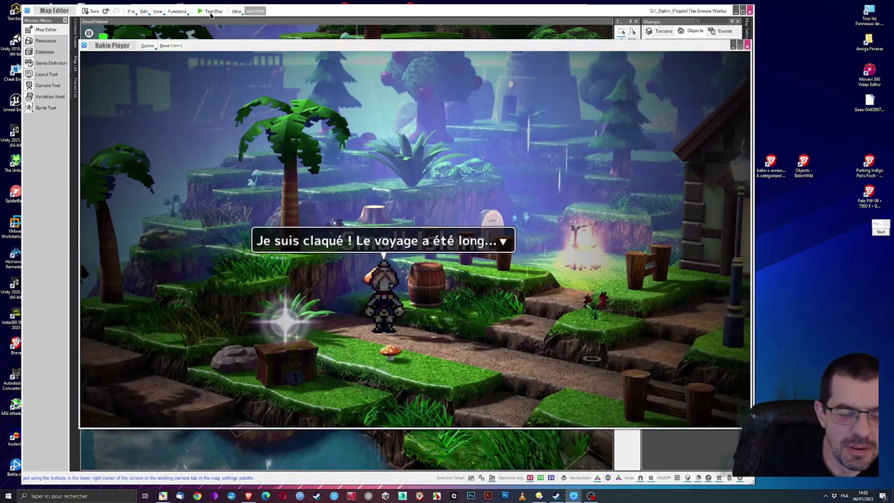
key(Return)
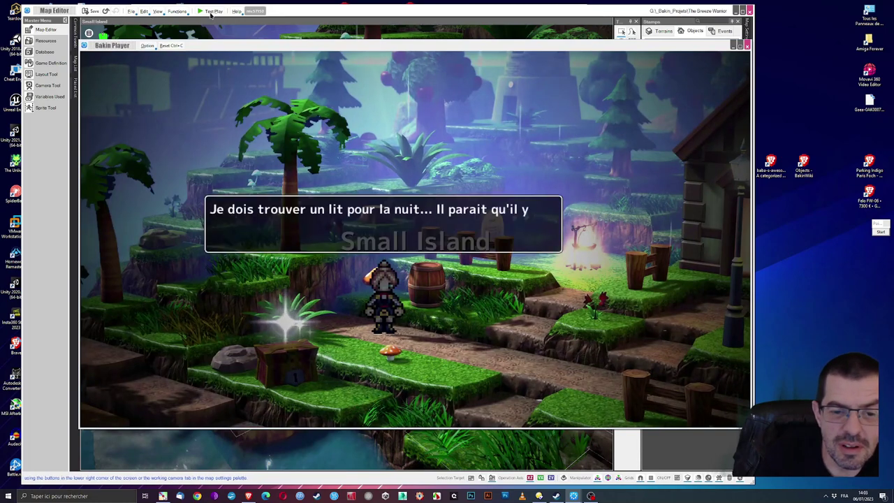
key(Return)
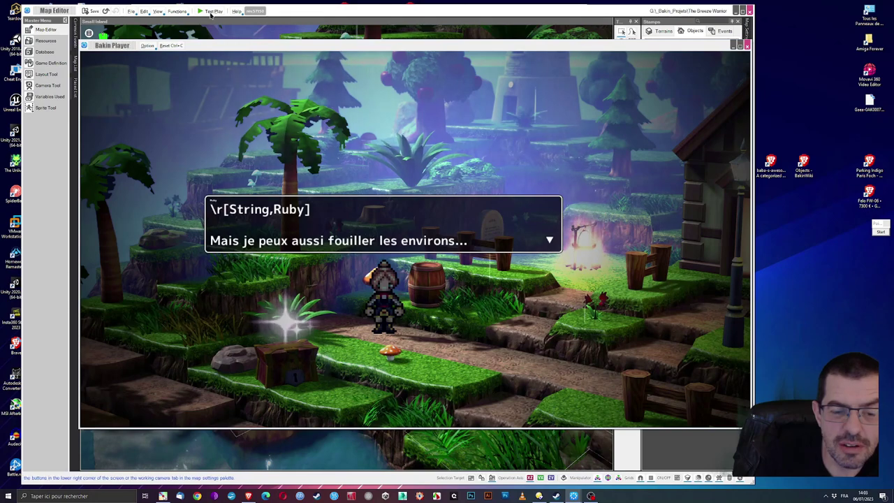
click(747, 46)
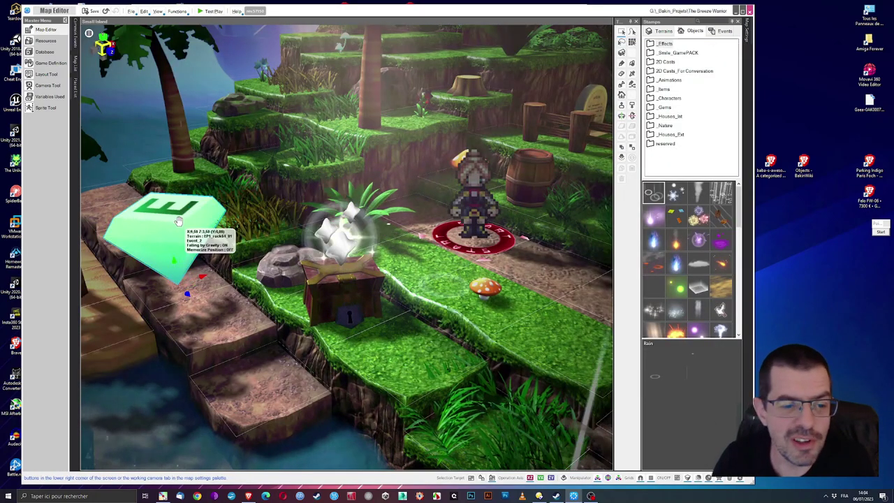
Reopen Event_2, delete the ruby codes and extra blank lines from the second Display Message, and review the command input support.
double_click(352, 270)
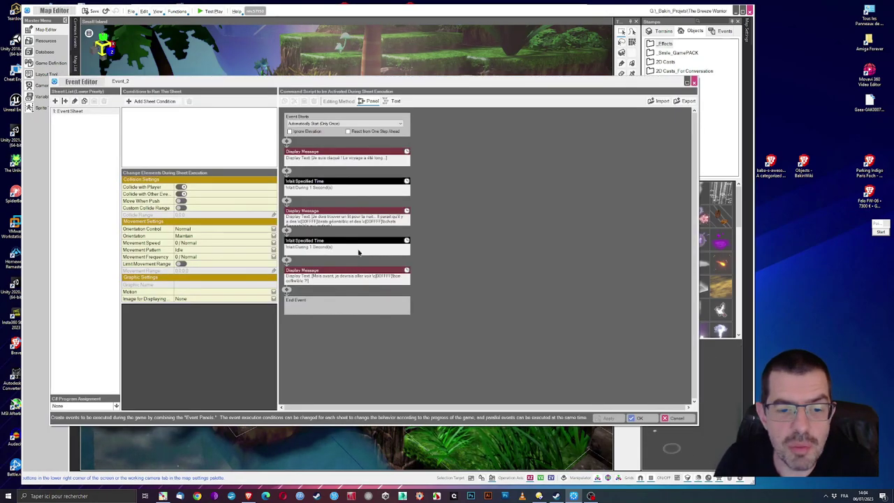
click(347, 223)
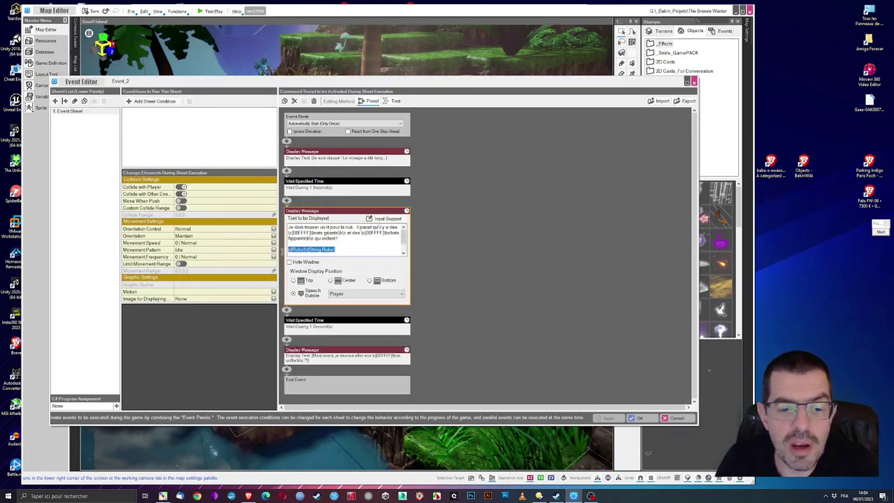
scroll(364, 244, down, 1)
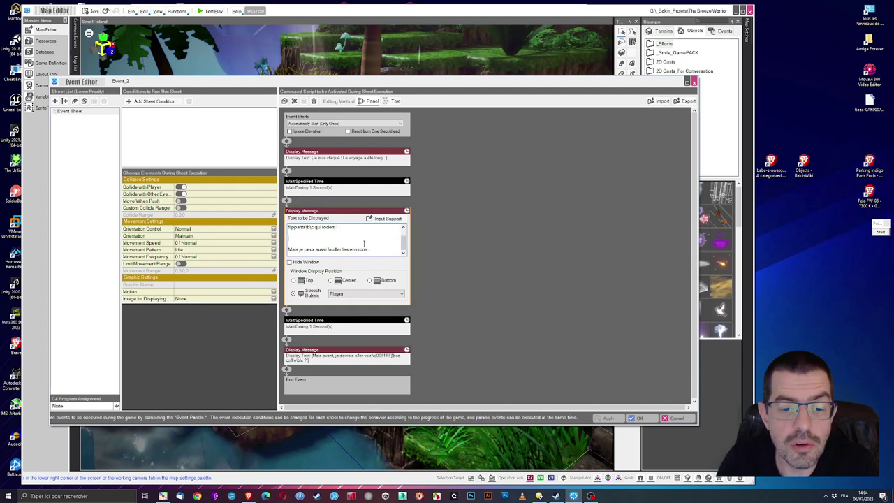
click(364, 245)
key(BackSpace)
key(BackSpace)
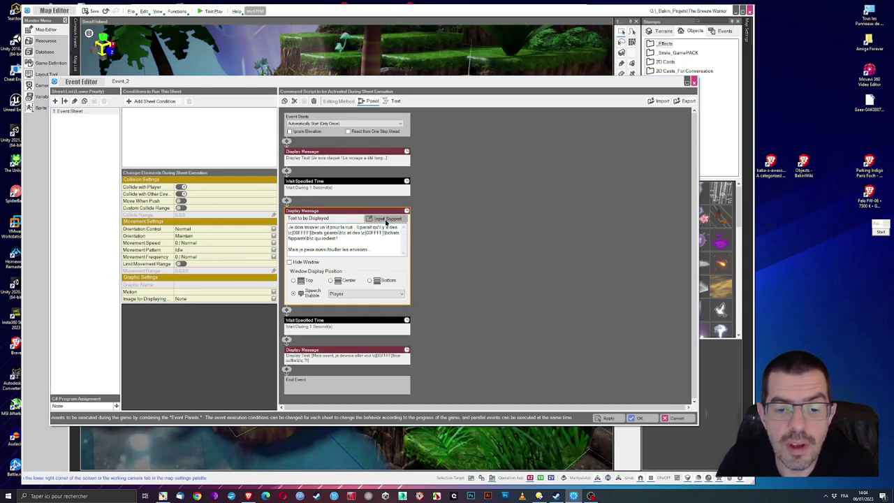
click(387, 218)
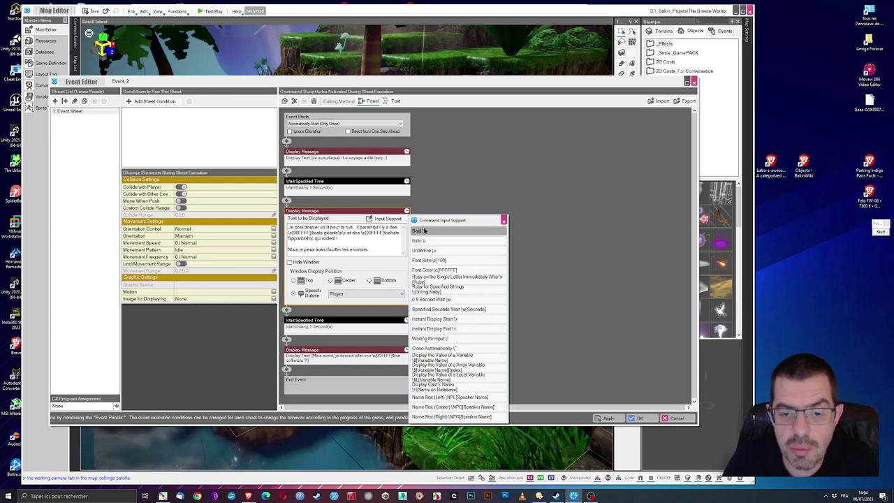
click(503, 220)
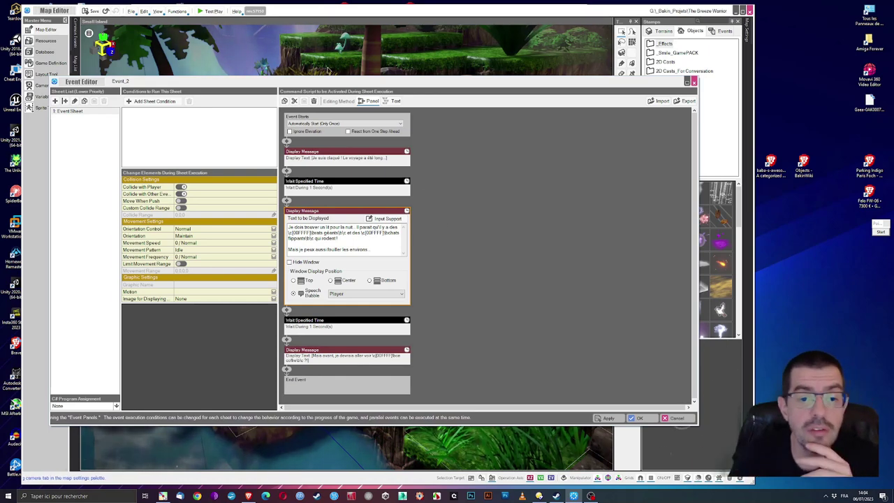
Review Event_2's start conditions, choose Automatically Start (Only Once), and confirm the event.
click(315, 124)
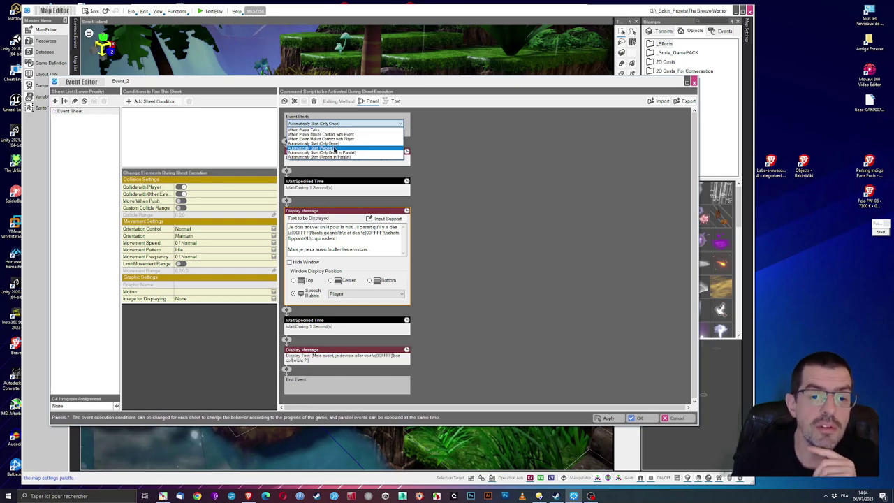
click(334, 145)
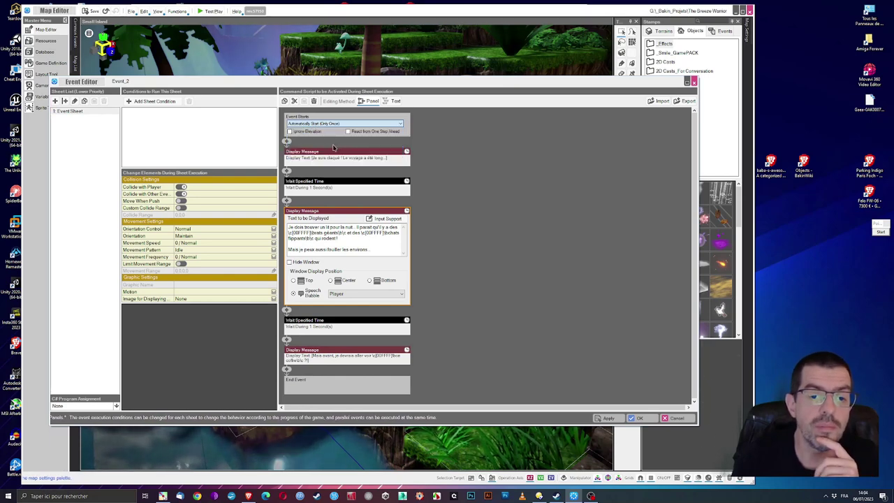
click(636, 417)
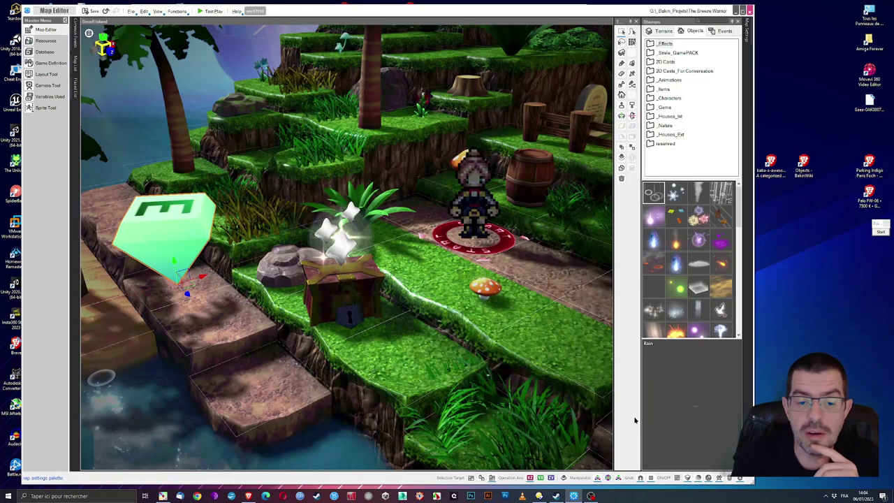
Select the sparkle effect on the treasure chest and preview the Snow, Small Fire and Glowing Panel effects.
scroll(412, 285, down, 4)
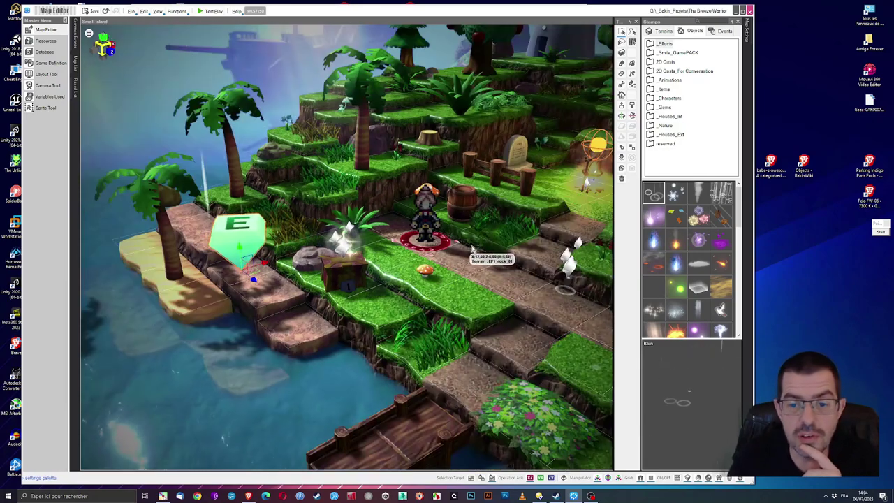
middle_drag(478, 285, 433, 301)
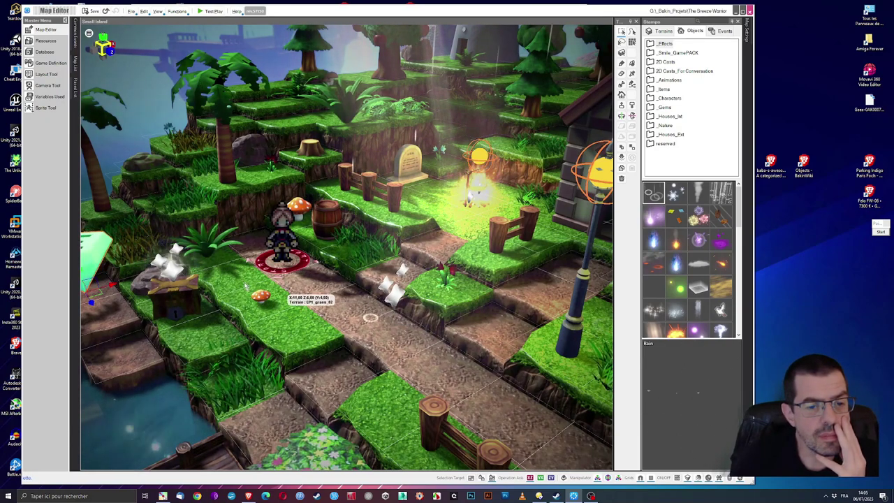
click(171, 268)
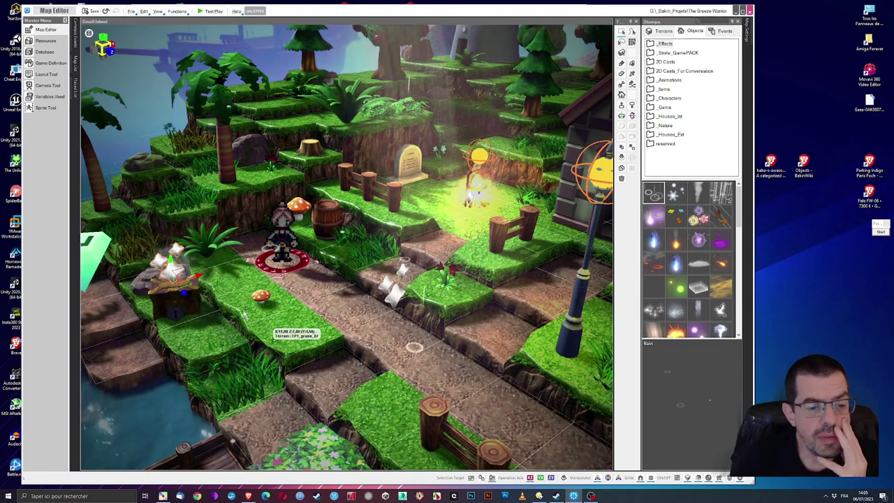
middle_drag(176, 276, 296, 282)
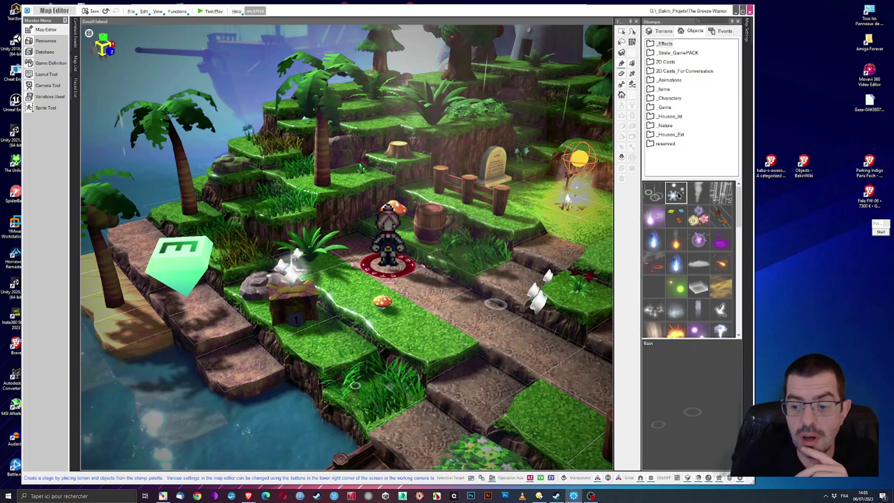
click(675, 192)
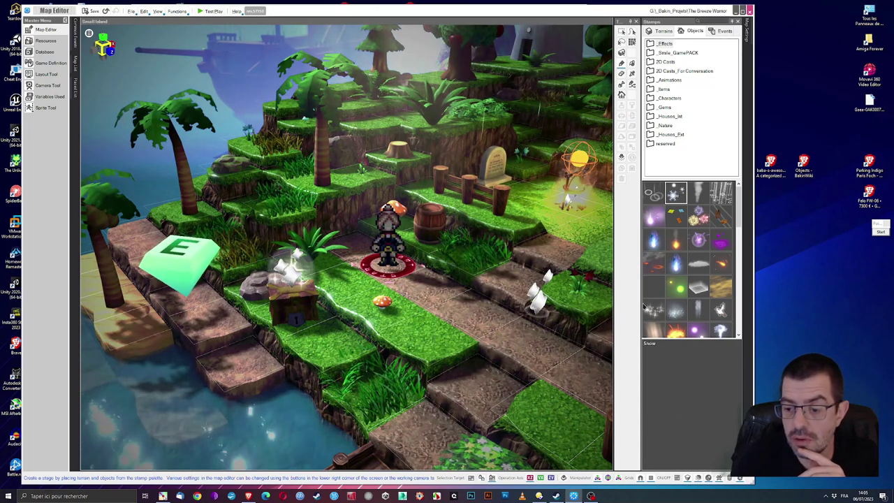
click(675, 241)
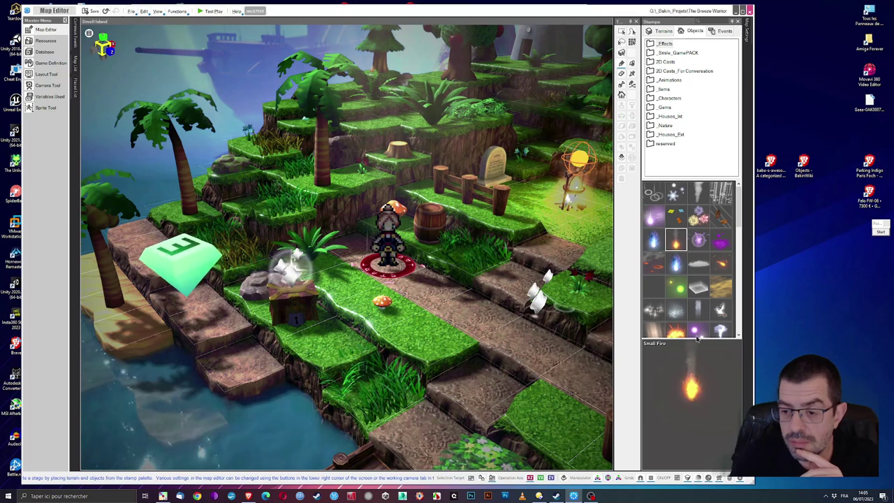
click(720, 264)
click(698, 287)
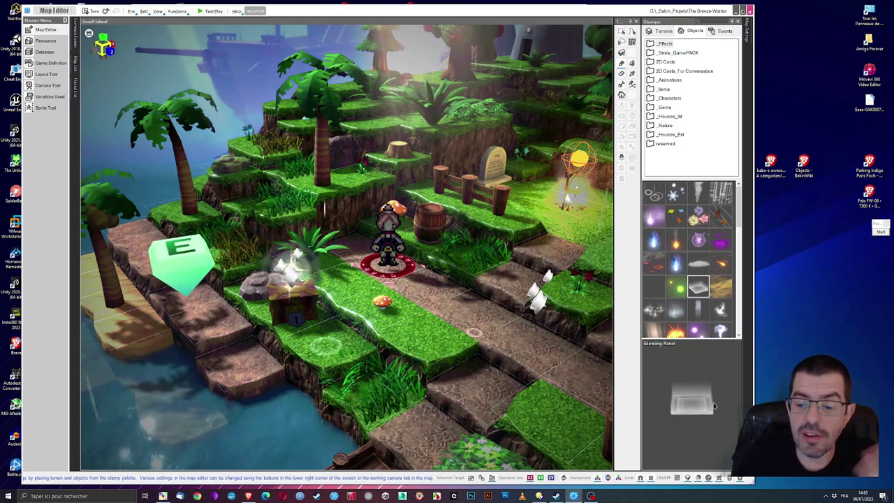
Try out the Glowing Panel effect on the stone path beside the red-capped mushroom.
click(521, 297)
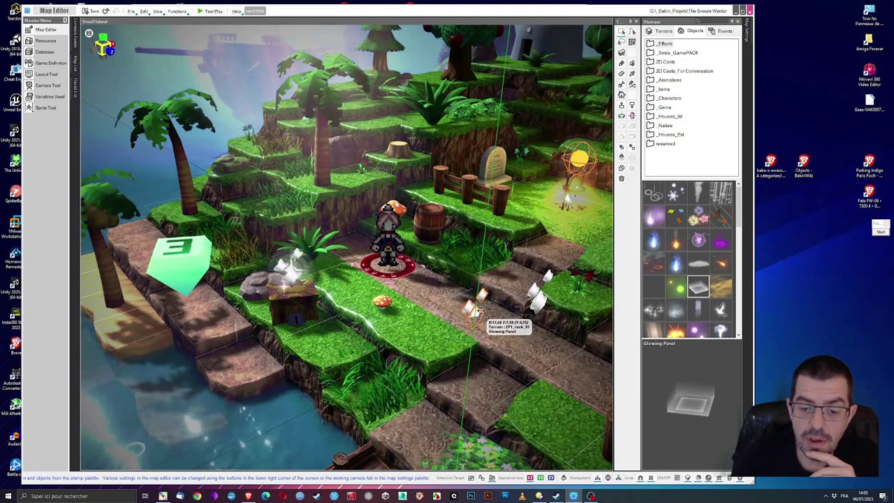
click(482, 311)
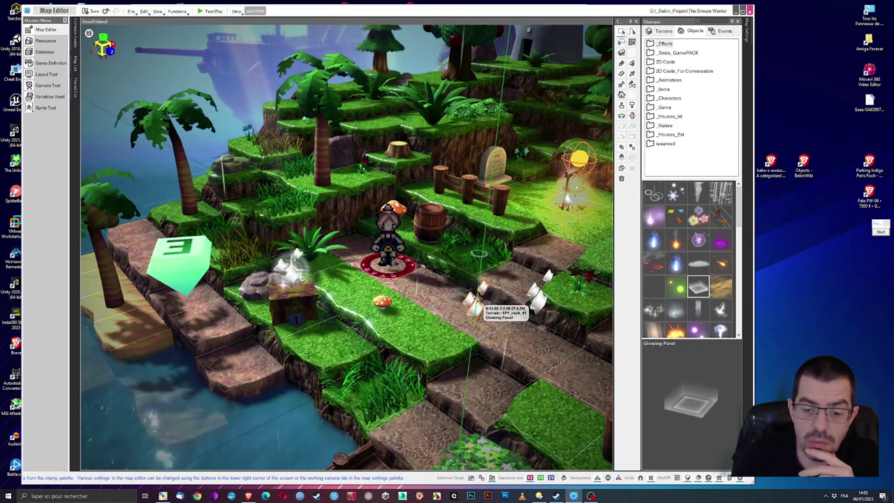
click(475, 297)
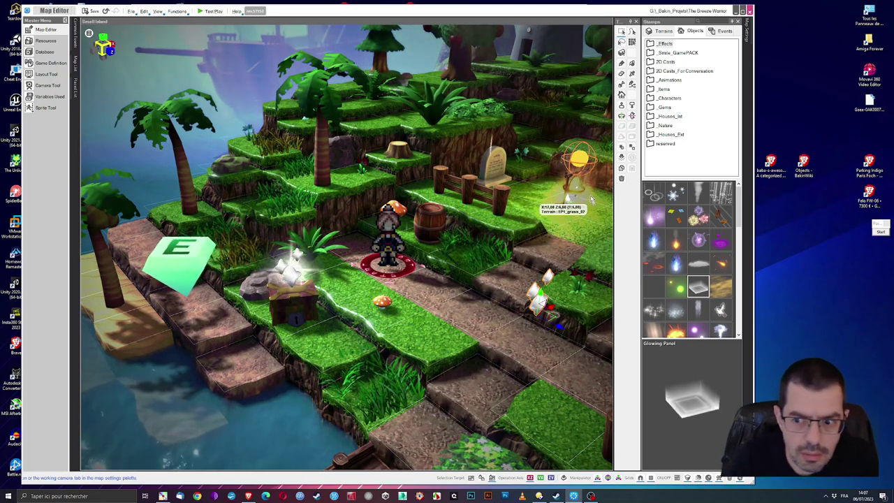
scroll(538, 228, down, 1)
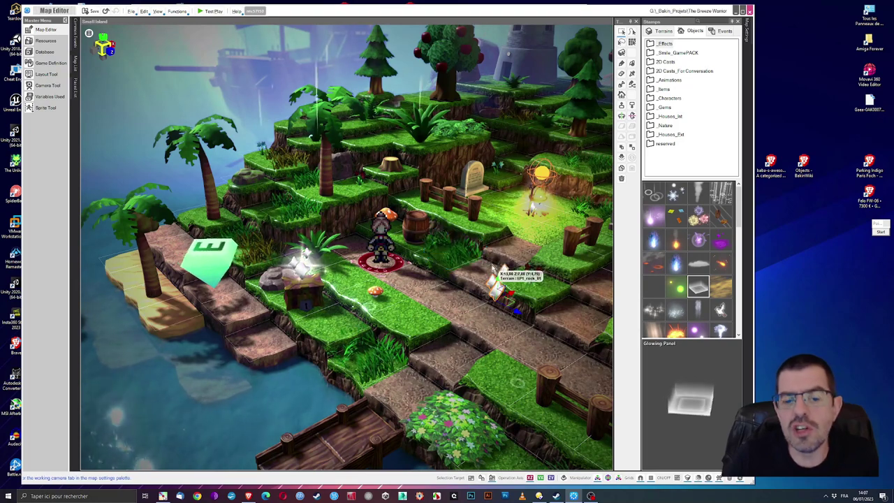
middle_drag(493, 268, 497, 276)
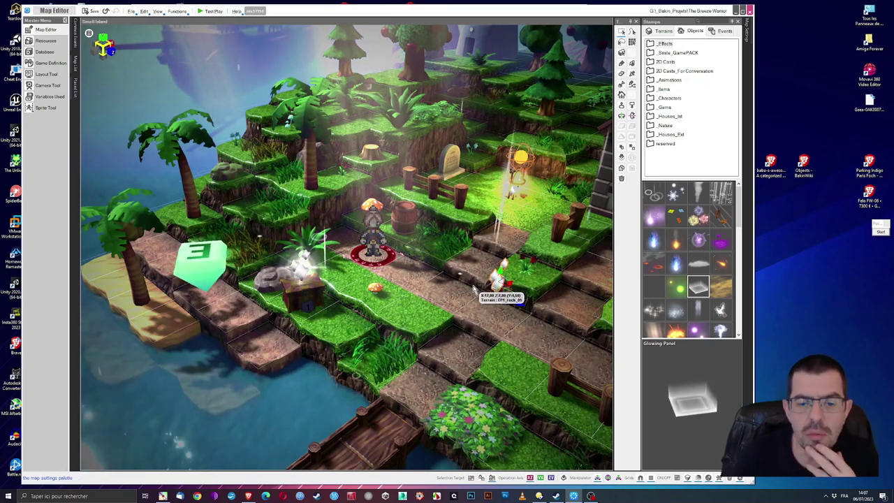
middle_drag(474, 287, 449, 260)
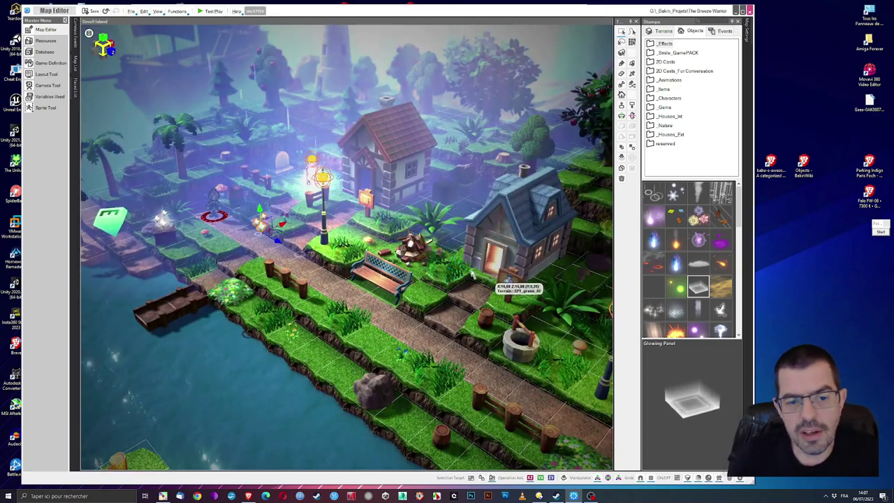
Select the barrel beside the start point and look along the stone path towards the house.
scroll(262, 191, up, 5)
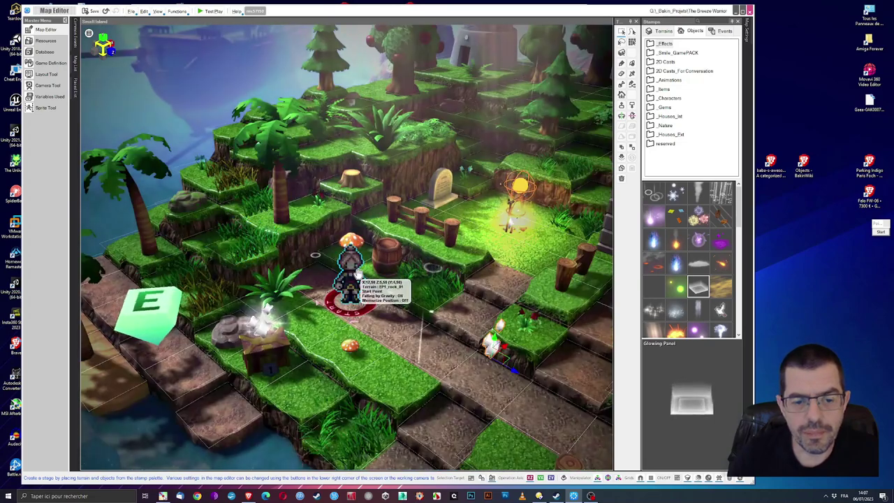
scroll(358, 274, up, 2)
scroll(320, 317, down, 1)
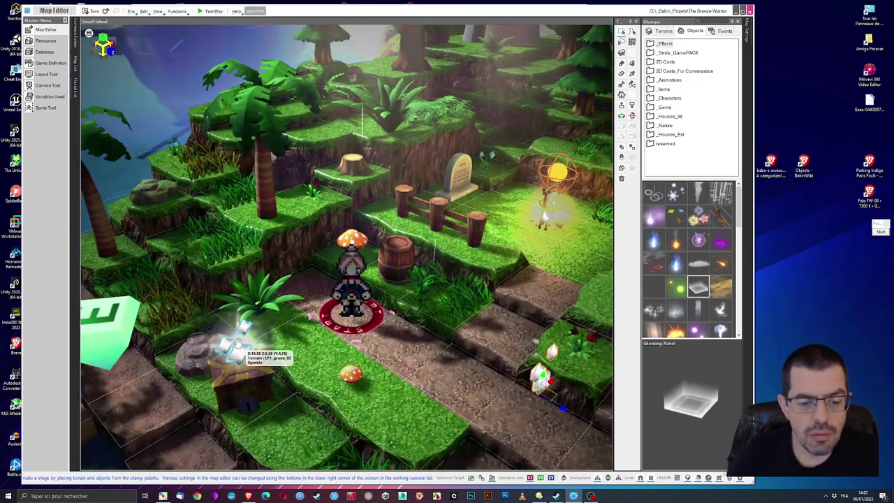
click(397, 260)
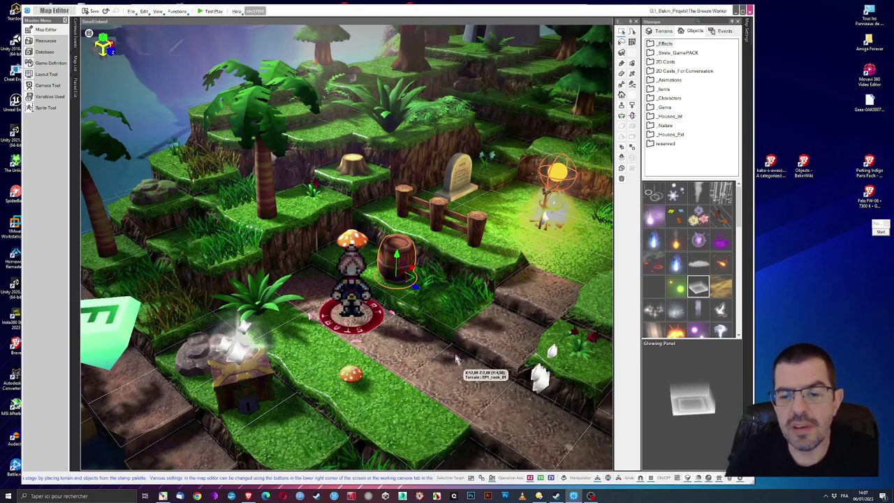
right_drag(524, 370, 443, 327)
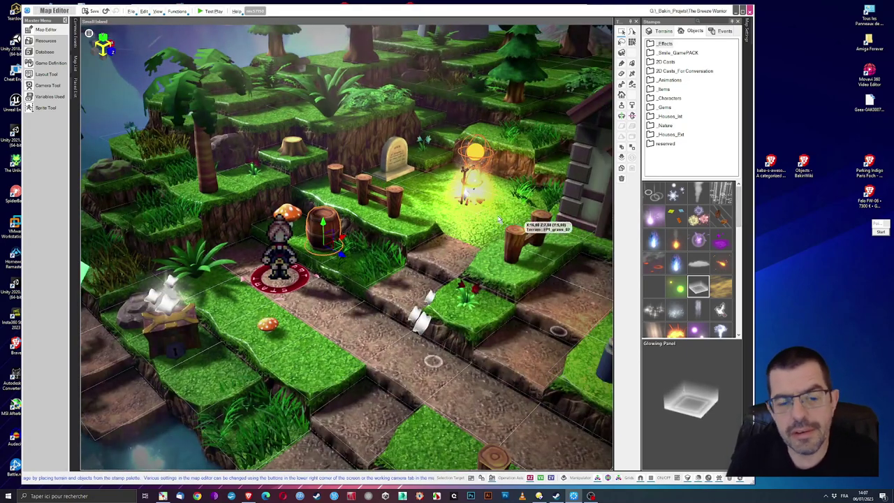
right_drag(437, 235, 434, 230)
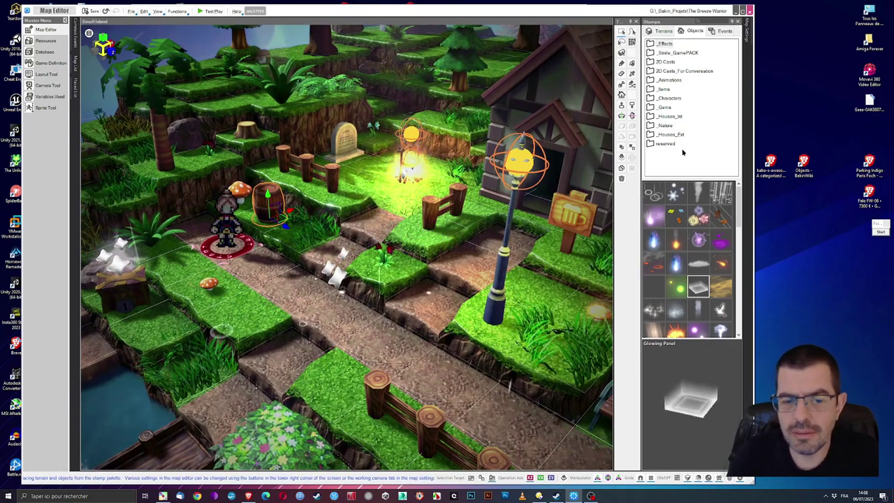
Place a Sign - Message event from the Searchables templates on the grass beside the street lamp.
click(685, 32)
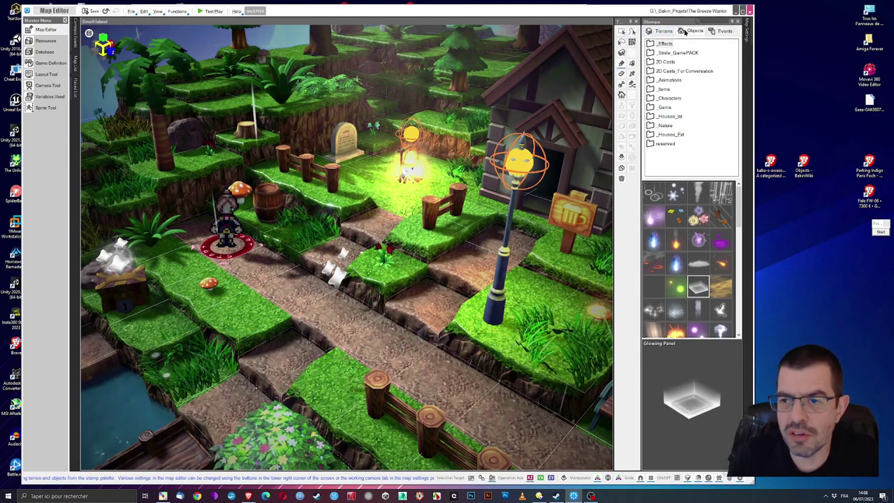
click(722, 31)
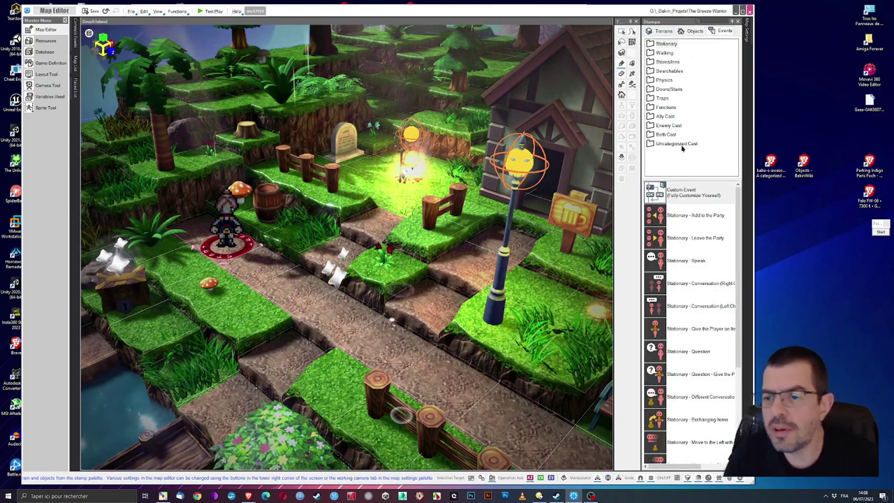
click(669, 71)
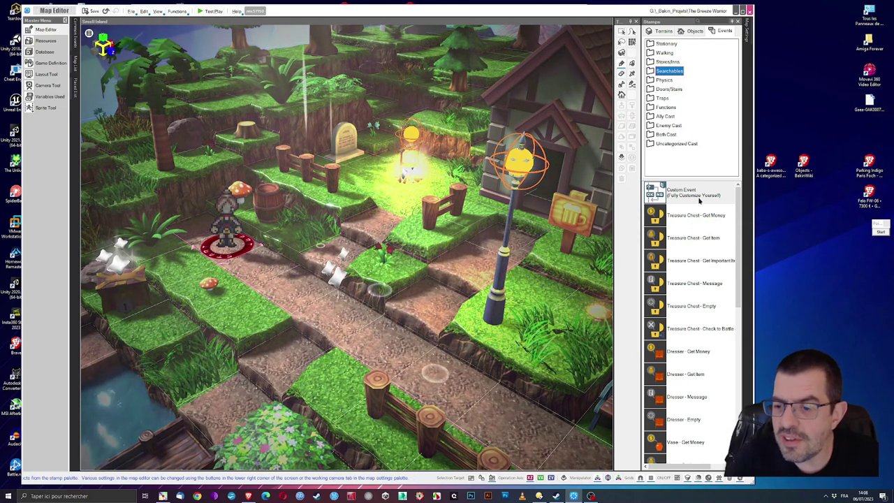
scroll(679, 327, down, 3)
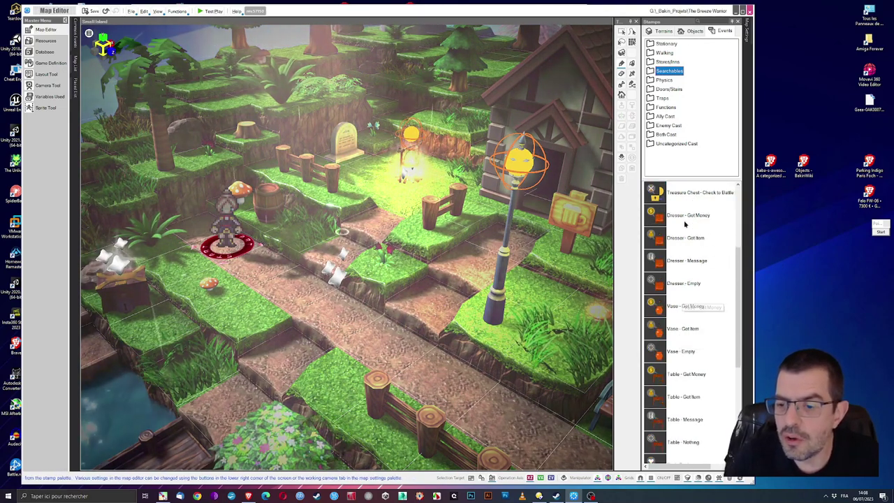
scroll(698, 367, down, 3)
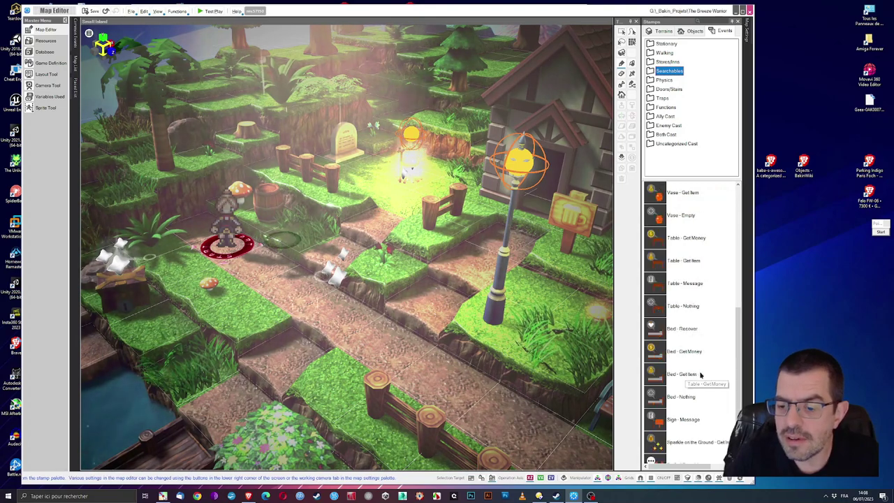
scroll(697, 370, down, 2)
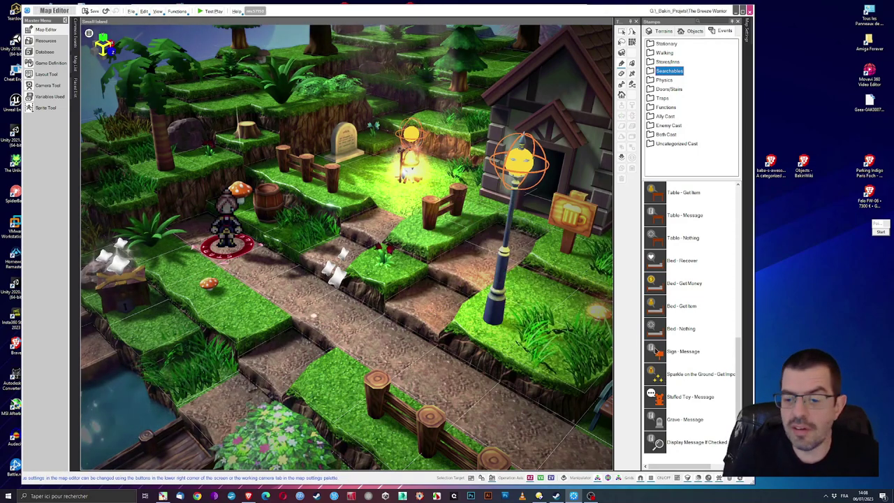
click(690, 351)
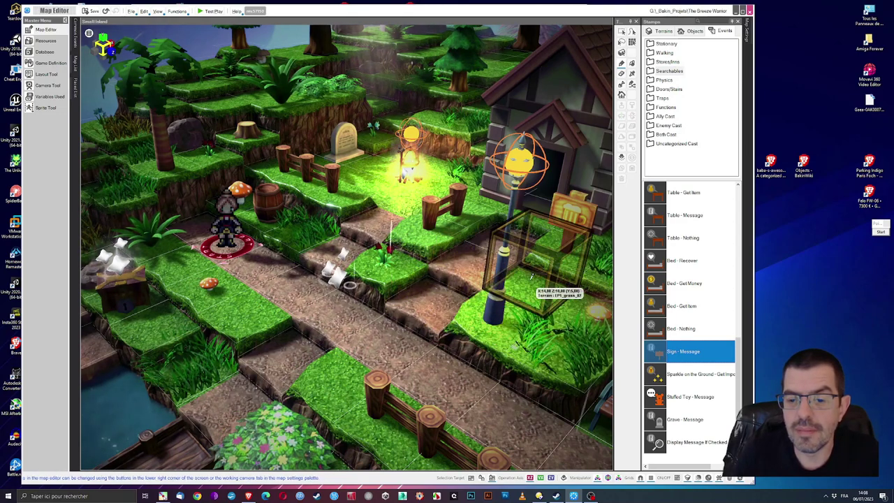
middle_drag(533, 277, 521, 274)
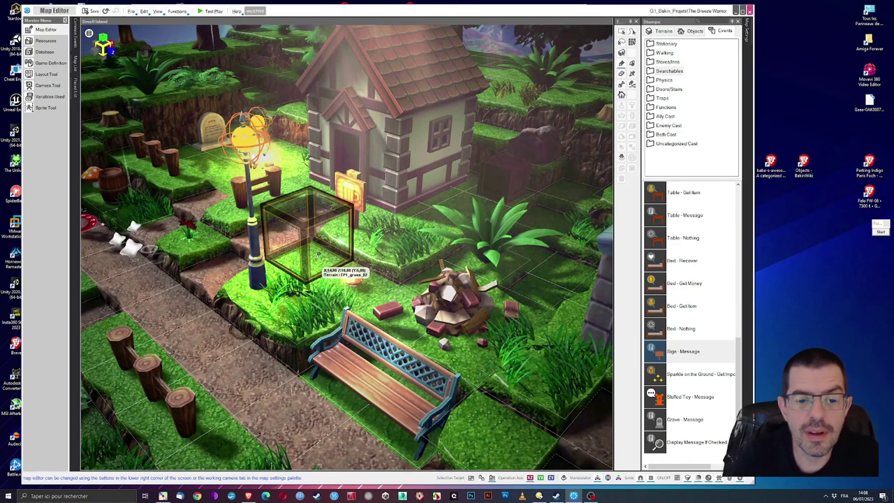
click(318, 255)
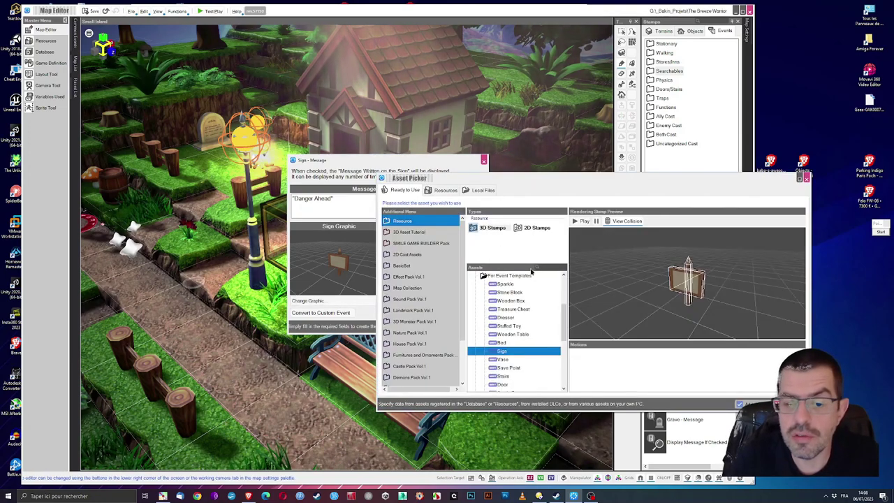
Look through the _Smile_GamePACK 3D stamps, including Decorations and Indoor_1, for a replacement sign graphic.
scroll(512, 300, up, 3)
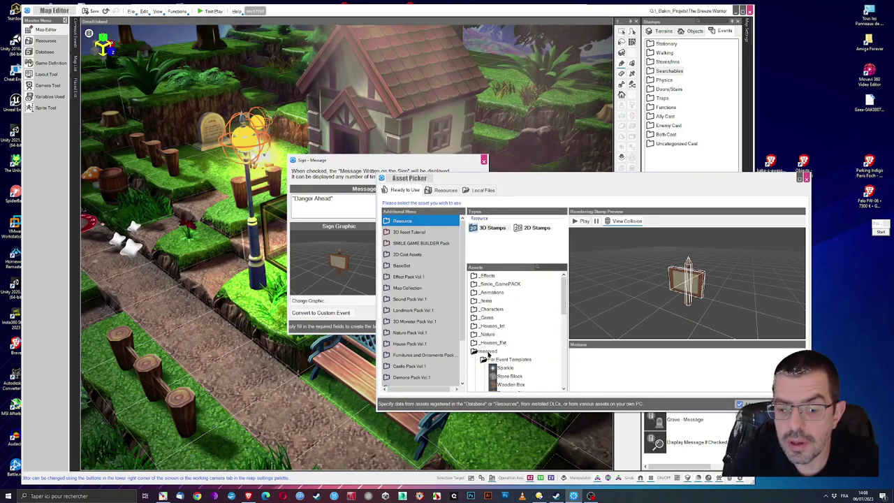
click(475, 353)
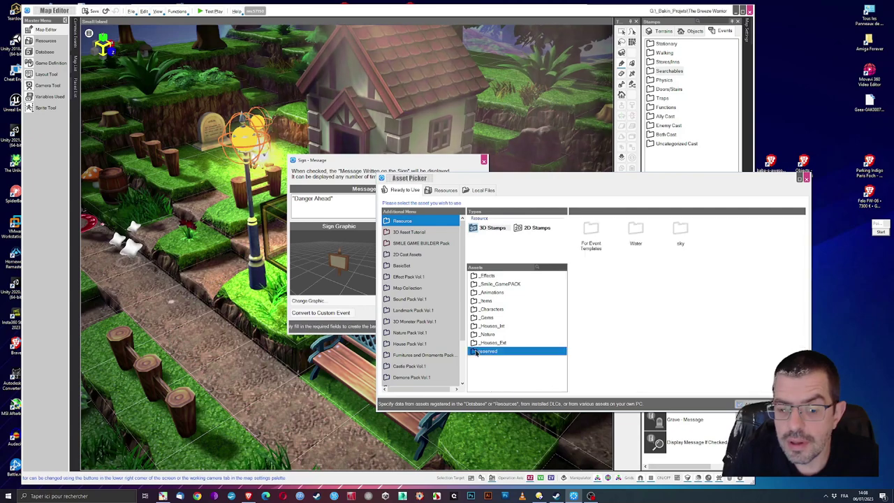
click(496, 285)
click(473, 285)
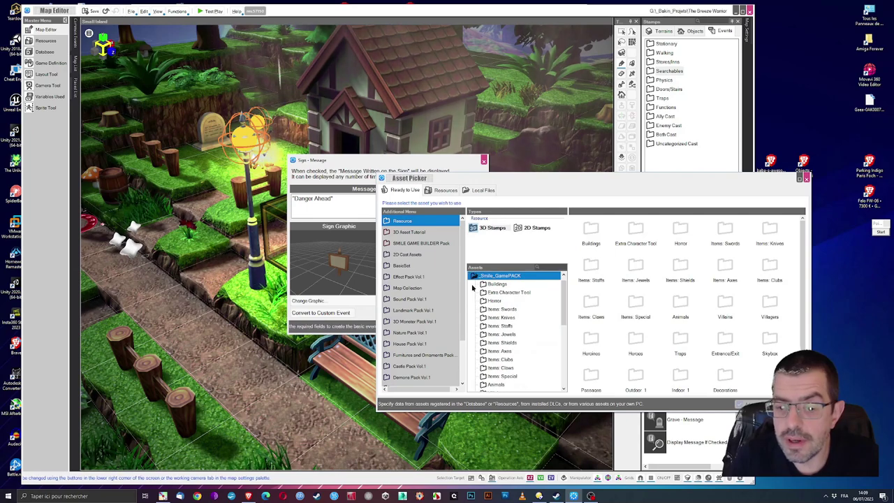
scroll(524, 324, down, 4)
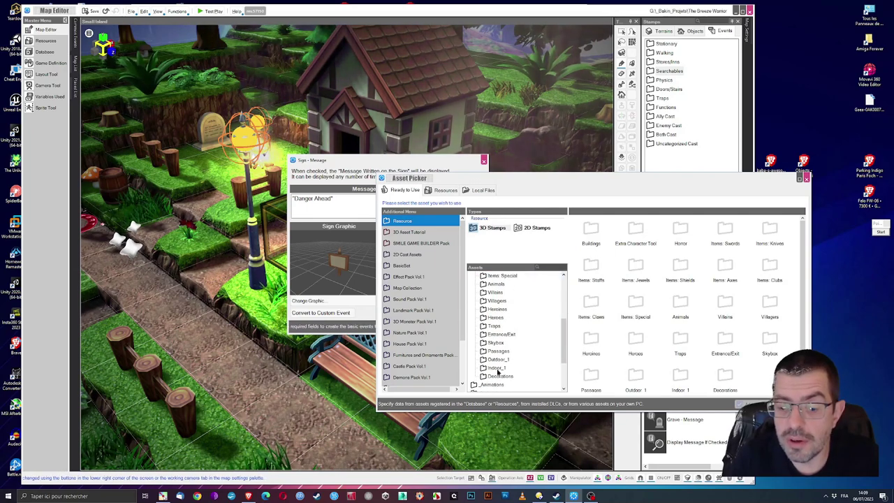
click(499, 376)
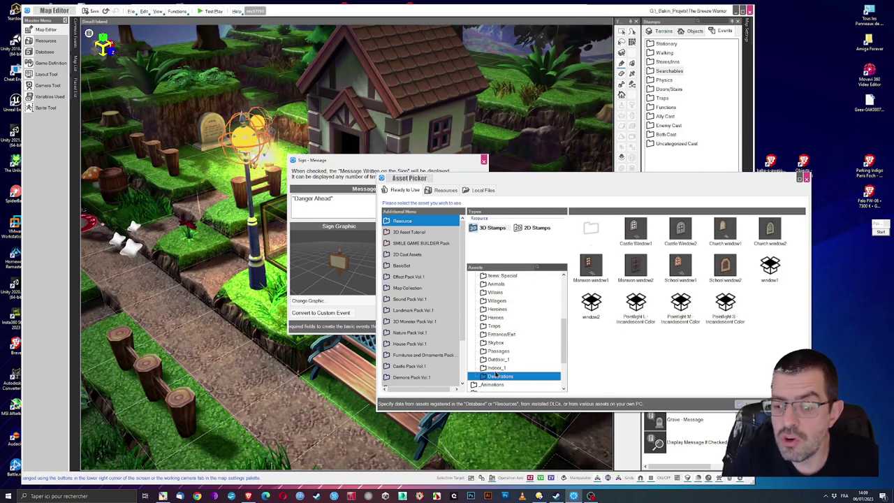
click(497, 367)
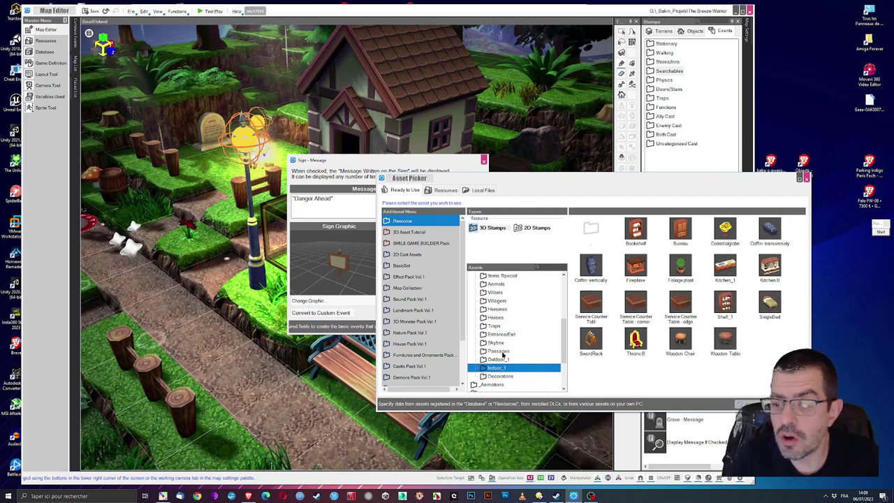
scroll(503, 354, down, 3)
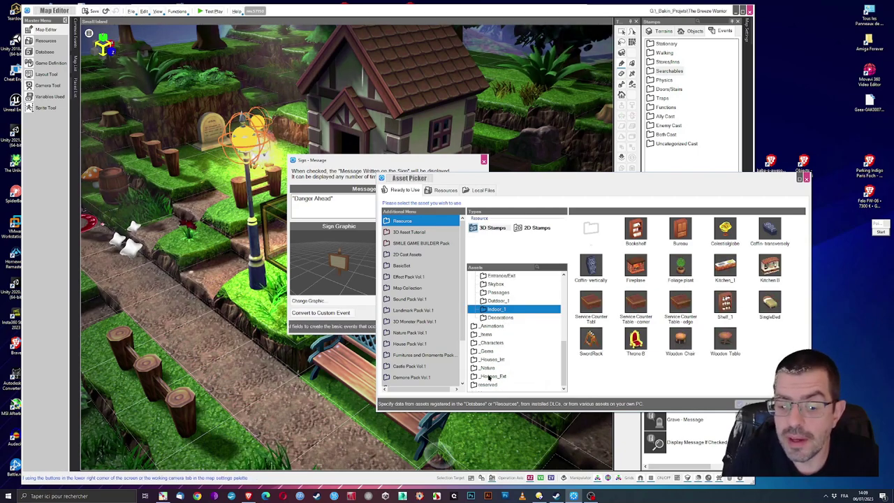
Set the sign's graphic to Signboard - PUB1_2 from the _Houses_Ext Props folder and confirm the event with the "Danger Ahead" message.
click(489, 376)
double_click(678, 271)
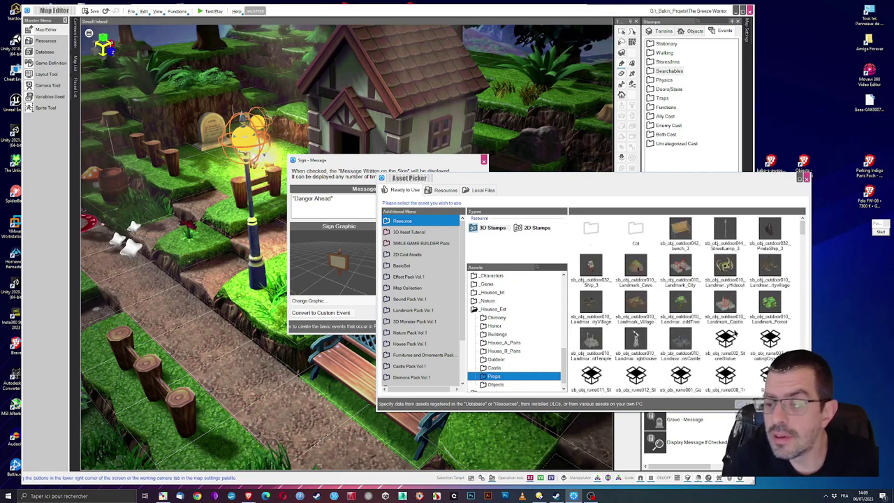
scroll(735, 332, down, 3)
scroll(734, 333, down, 5)
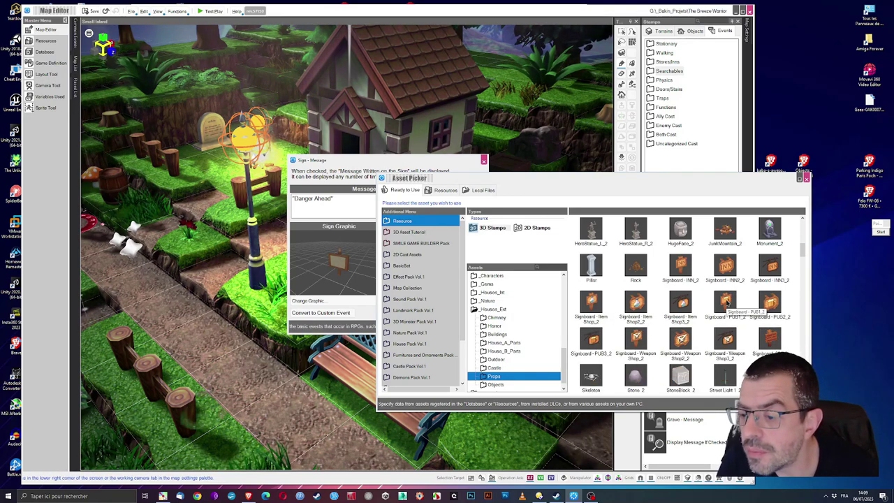
click(727, 301)
click(751, 404)
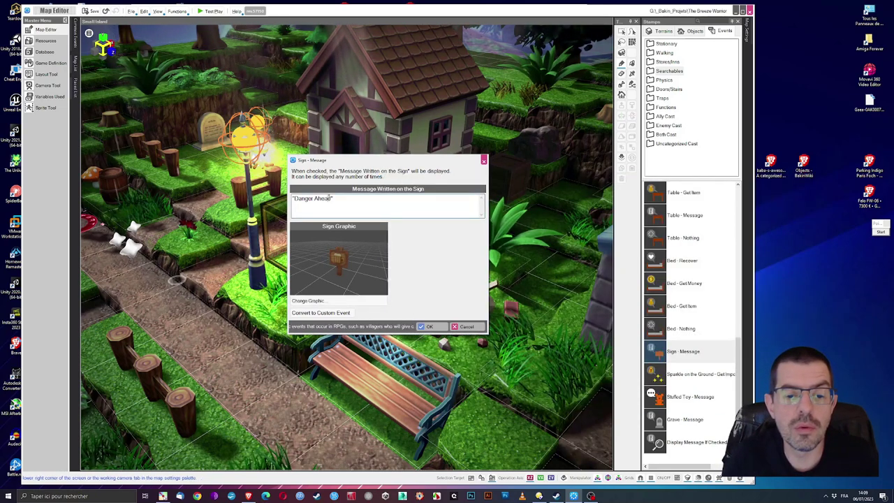
drag(294, 199, 293, 199)
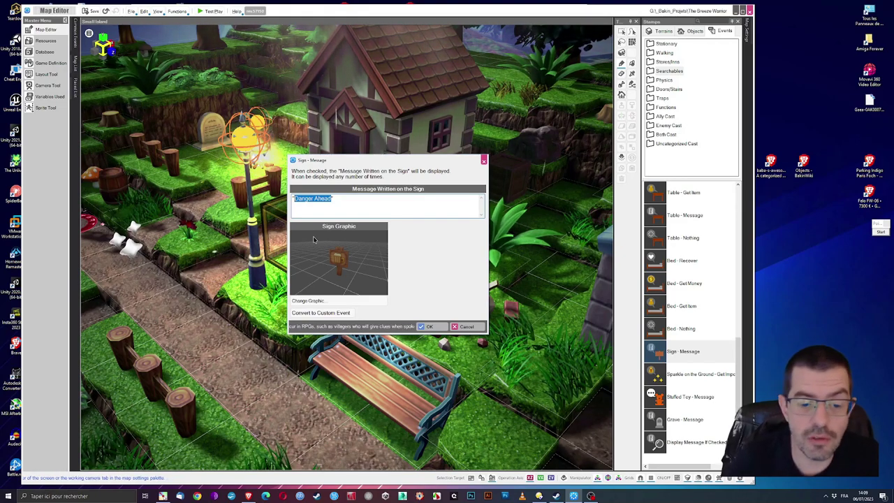
click(427, 327)
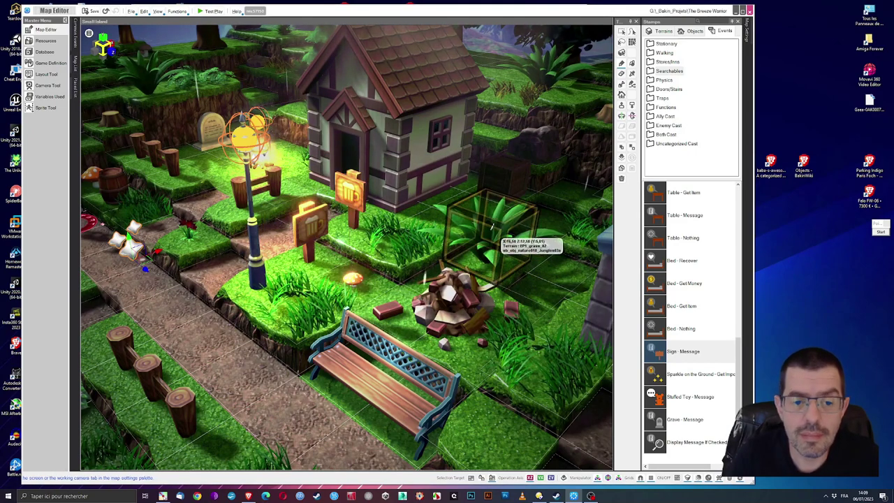
scroll(496, 226, up, 3)
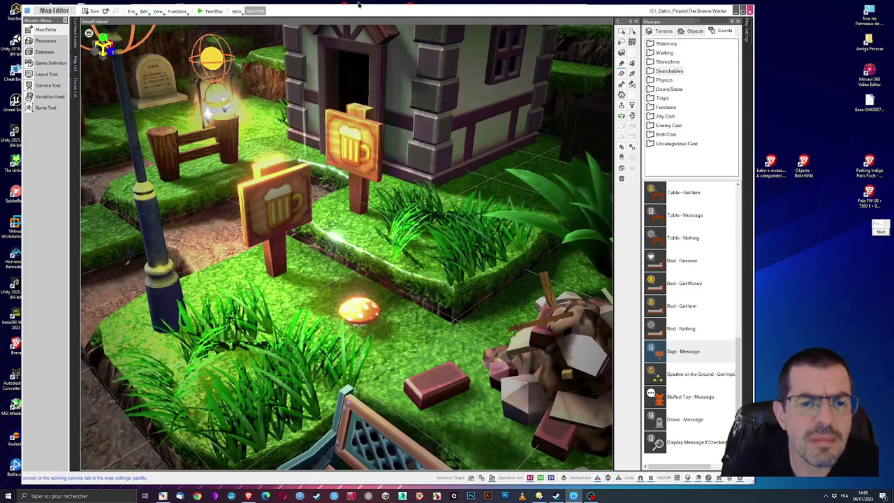
Start a test play of the map and advance through the opening dialogue.
click(210, 12)
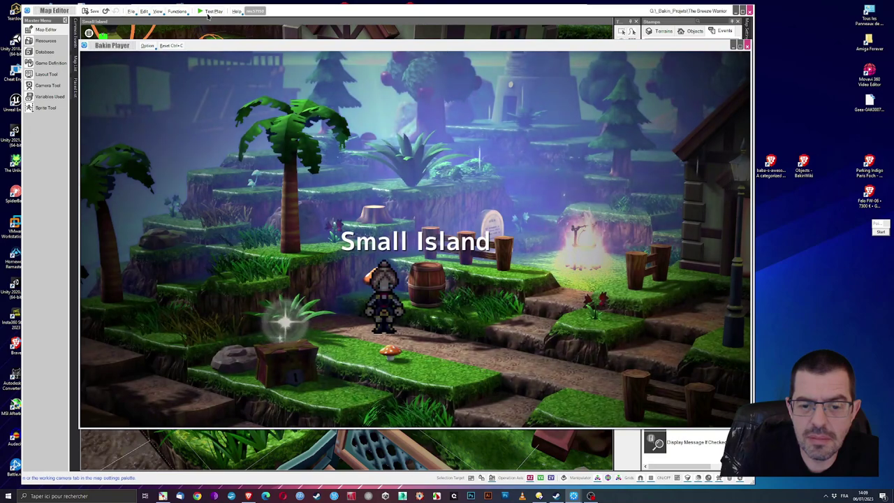
key(Return)
key(Return)
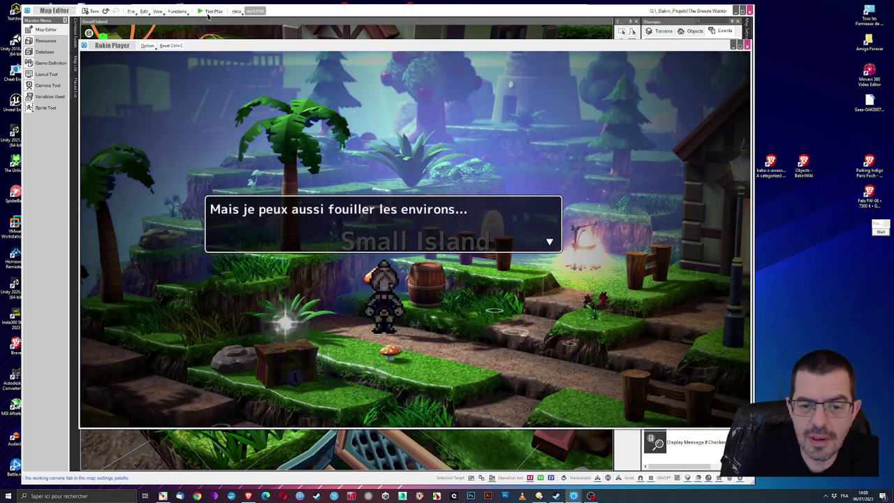
key(Return)
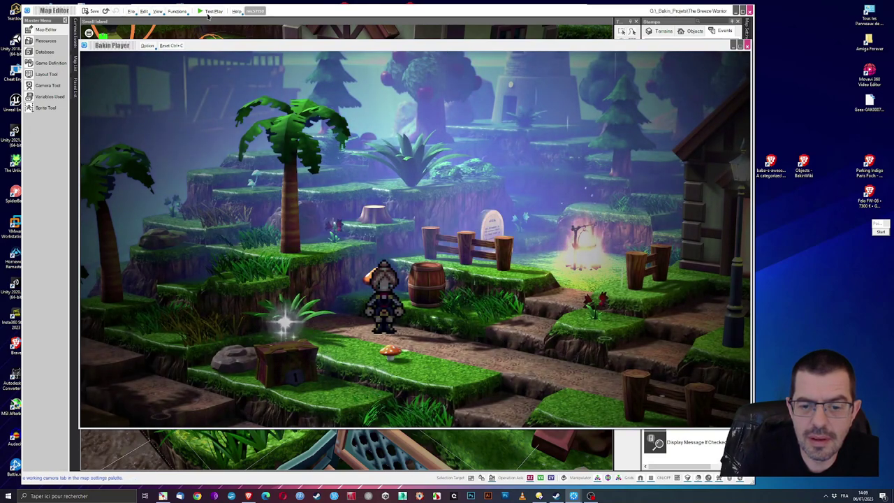
Walk the character to the new pub sign beside the street lamp, read its message, and move the player window clear of the event templates.
key(Right)
key(Up)
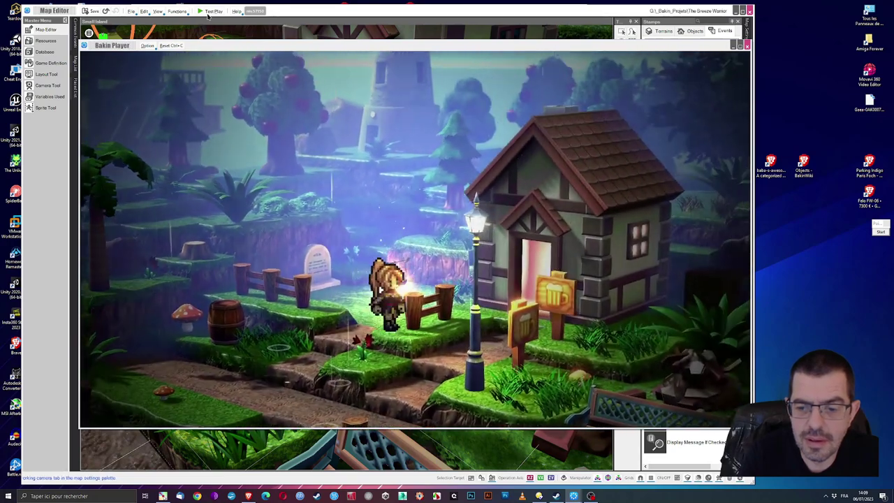
key(Down)
key(Right)
key(Up)
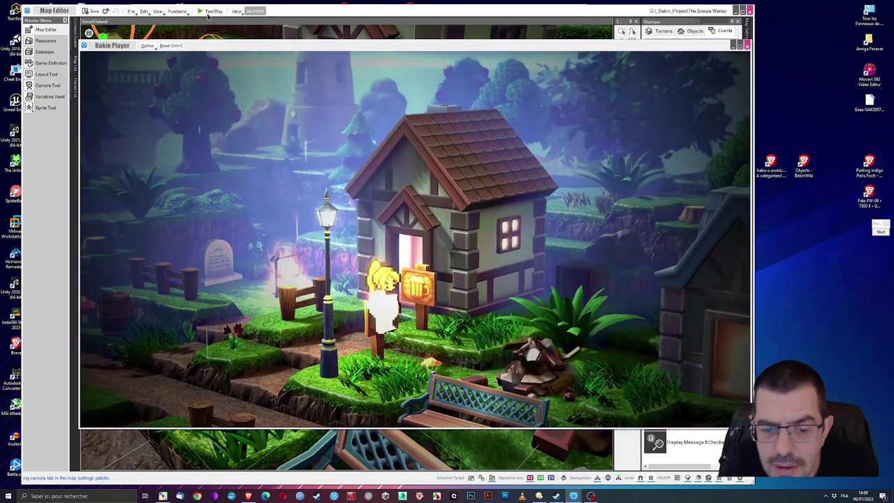
key(Left)
key(Right)
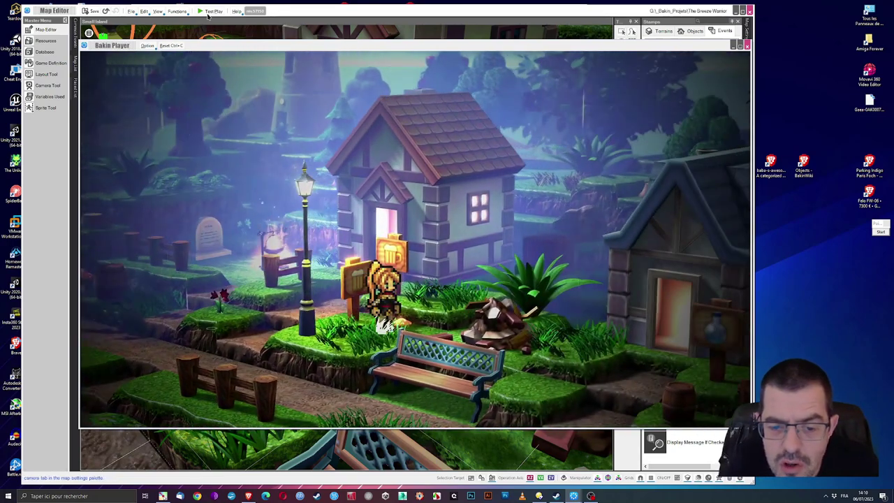
key(Left)
key(space)
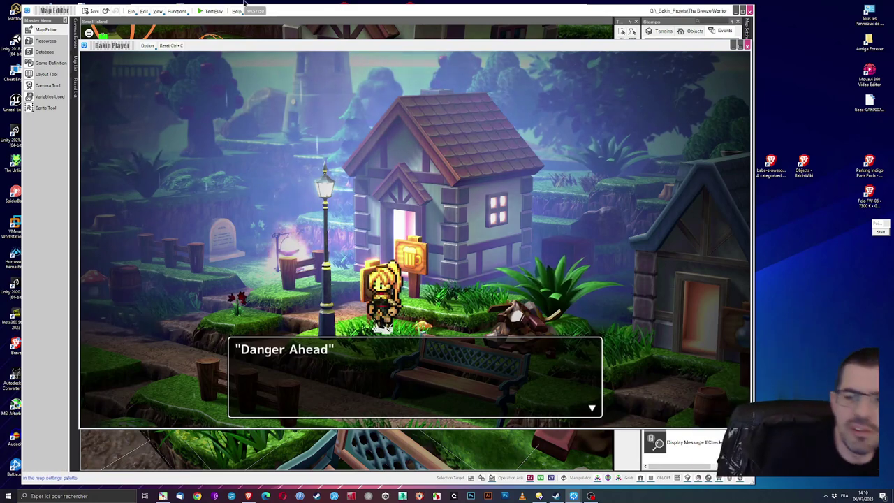
drag(690, 51, 517, 34)
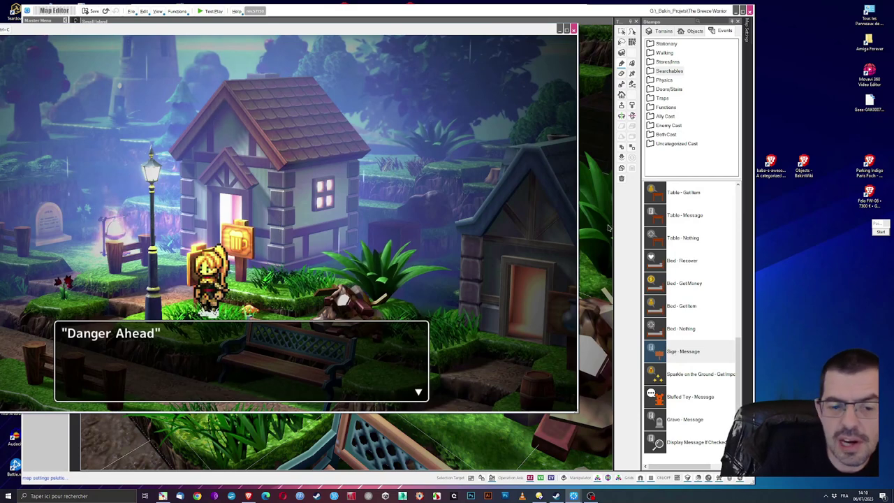
Close the test play and rotate the pub sign event beside the street lamp to match the orientation of the sign near the house.
drag(369, 30, 535, 28)
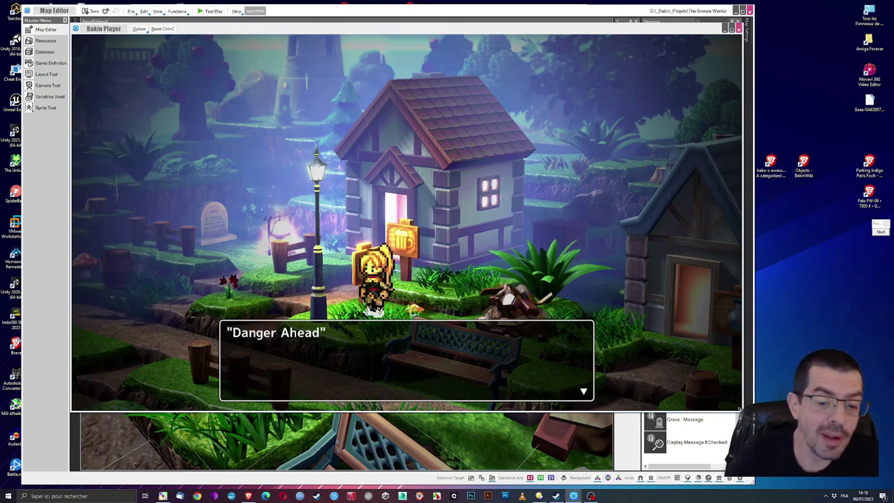
click(739, 29)
click(275, 276)
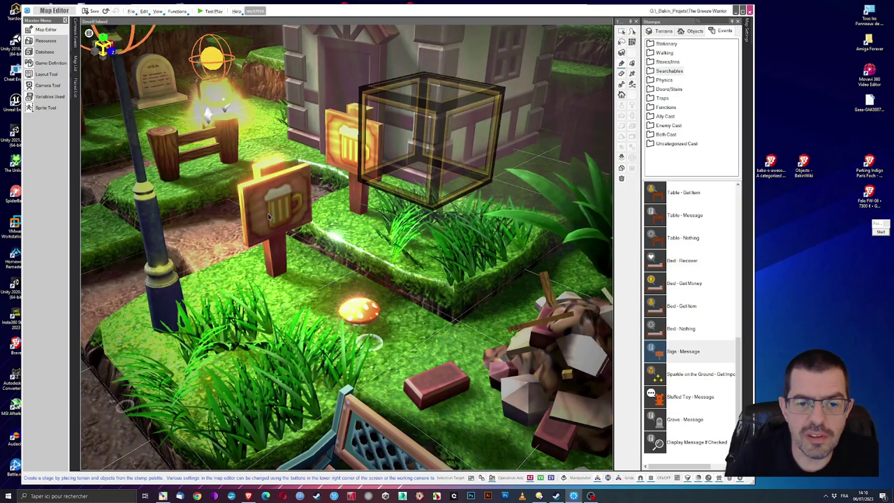
click(468, 327)
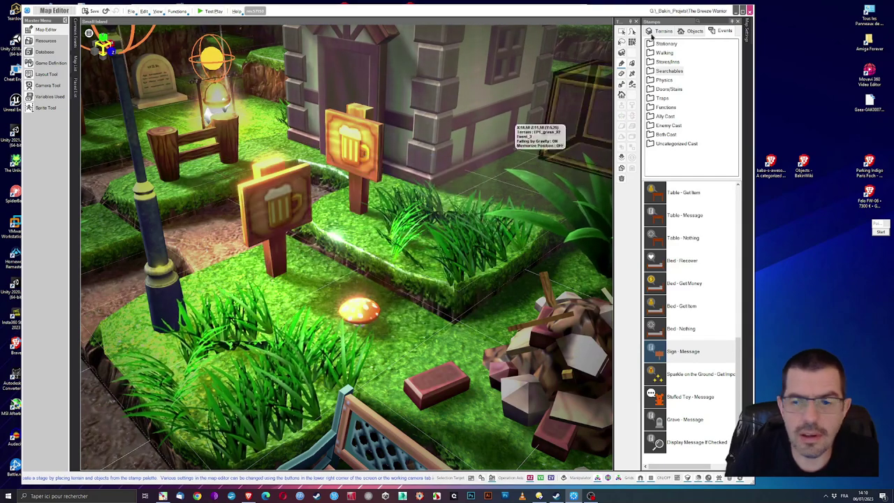
click(250, 190)
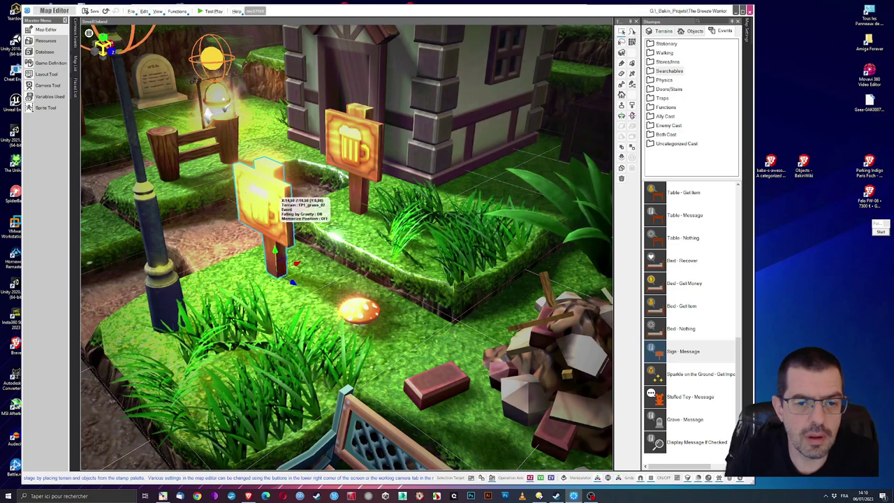
Delete the decorative pub sign in front of the house and move the pub sign event into its place.
key(Delete)
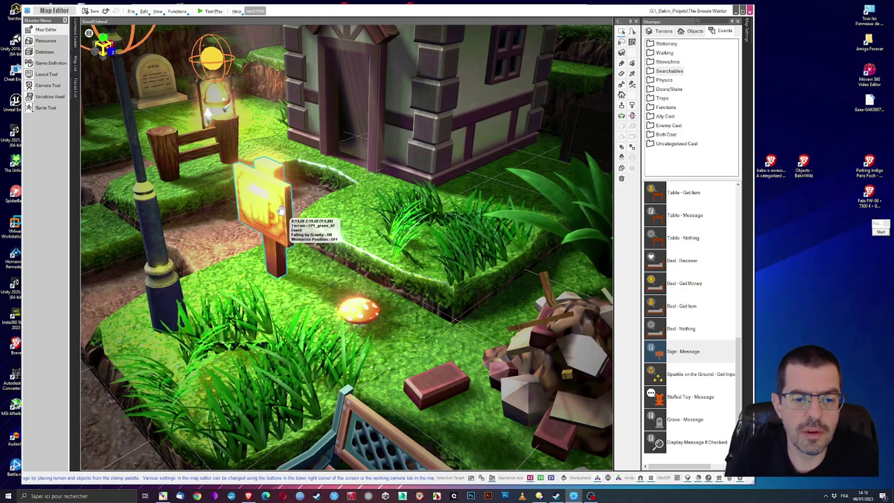
drag(276, 265, 396, 183)
click(445, 267)
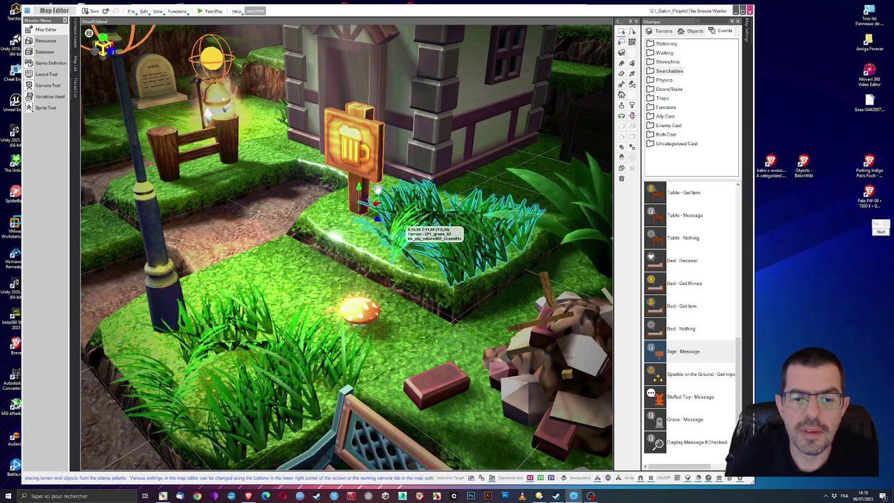
Convert the pub sign's message event to a custom event and accept the conversion.
double_click(354, 183)
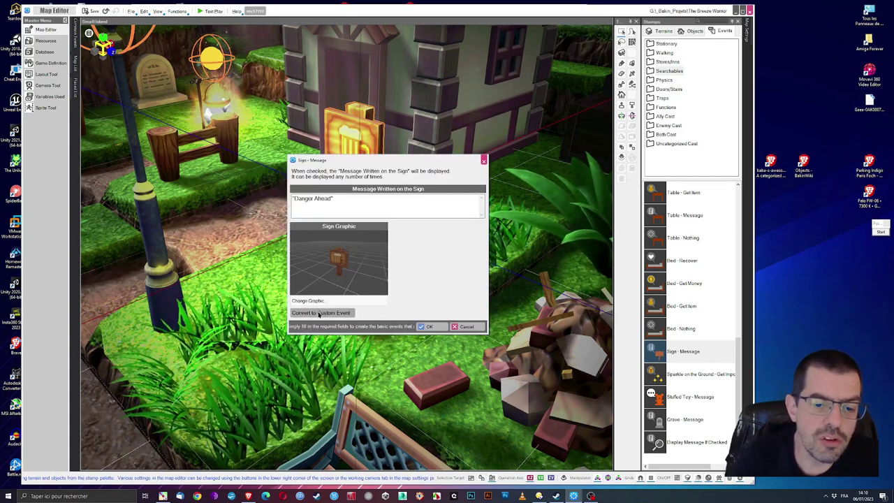
click(319, 313)
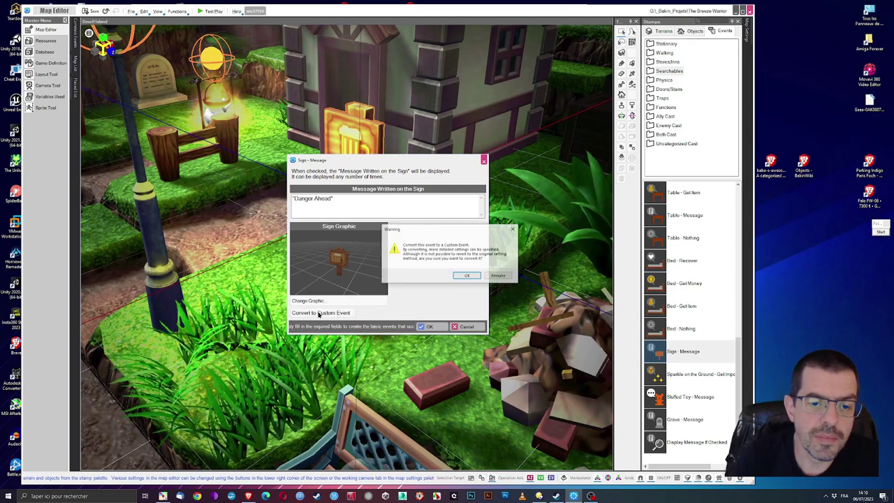
click(465, 273)
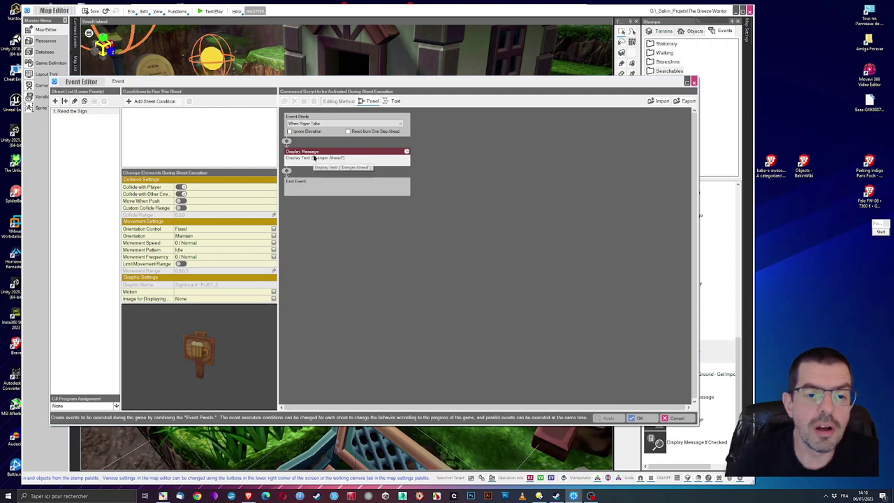
Make the sign event start When Player Makes Contact with Event, set its message to "Ceci me semble être un auberge !", and confirm.
click(314, 158)
click(304, 238)
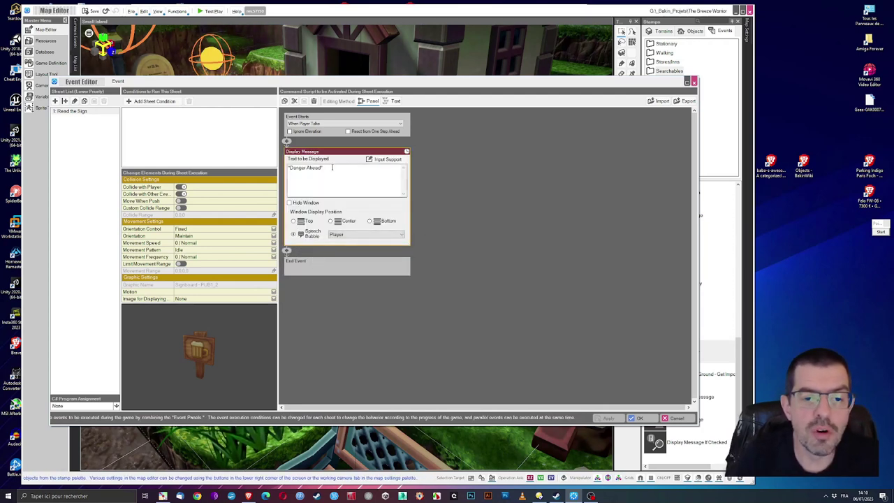
drag(332, 168, 227, 162)
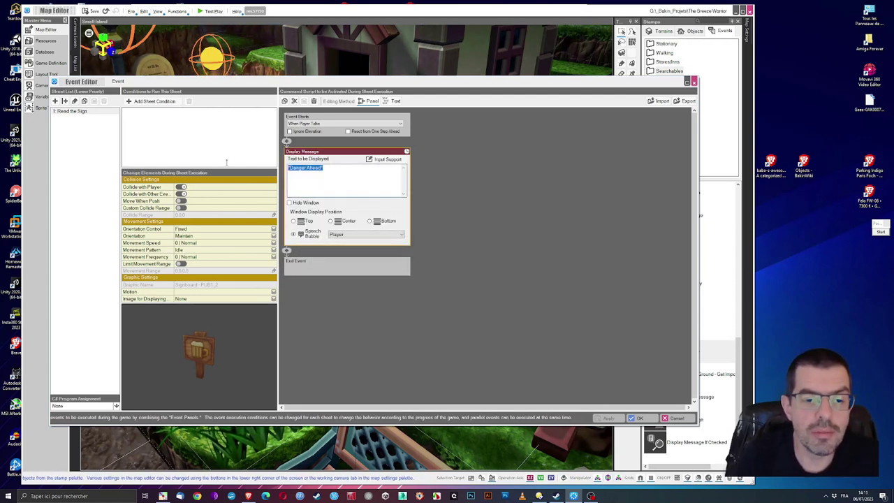
click(325, 123)
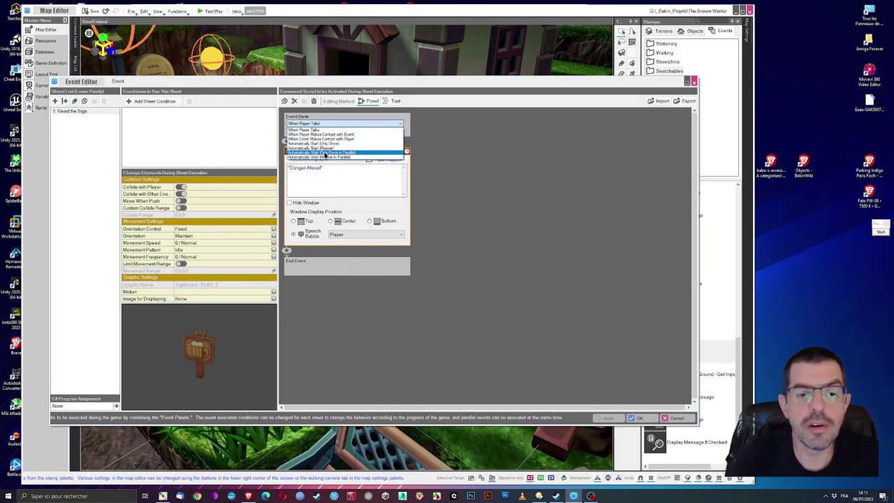
click(328, 134)
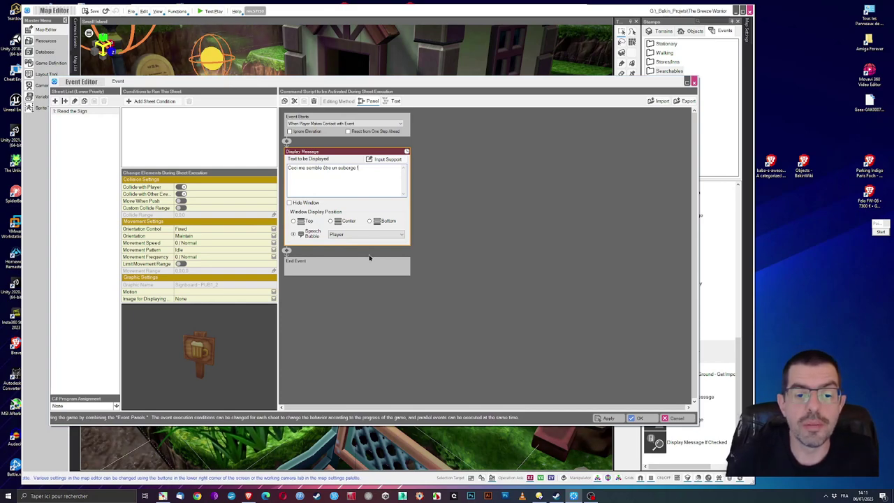
click(637, 418)
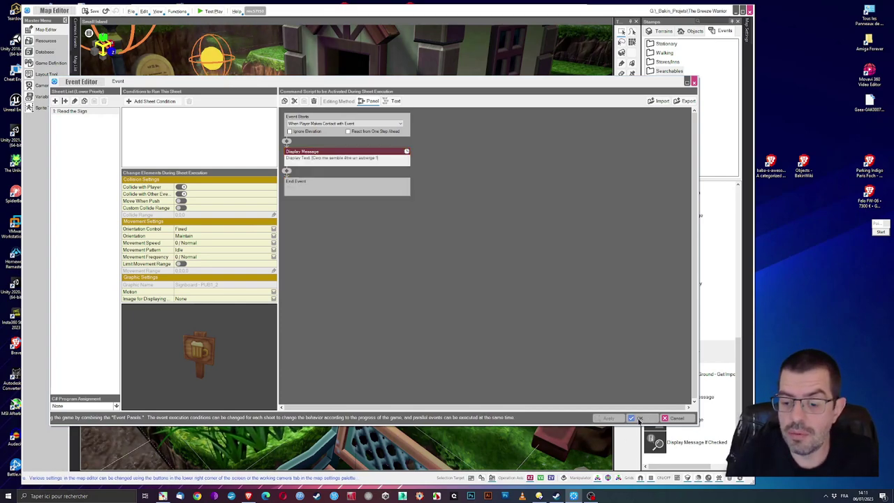
Start a new test play of the Small Island map and advance through all the opening dialogue.
scroll(307, 190, down, 4)
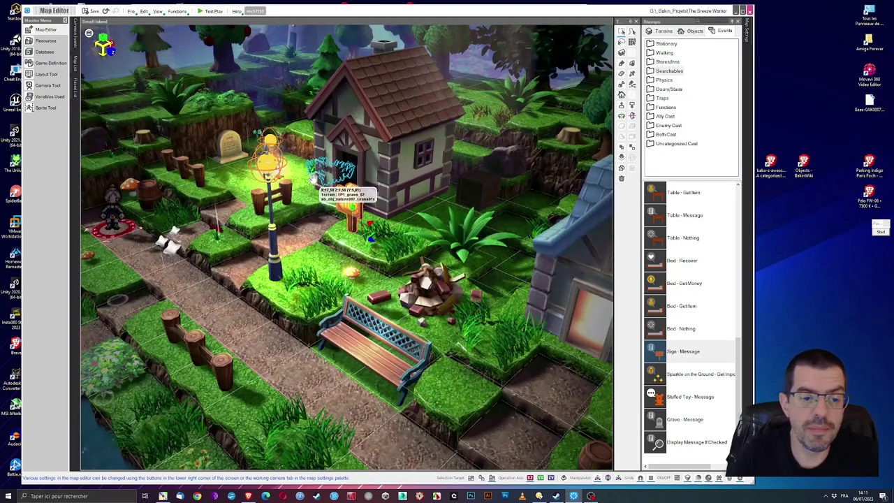
middle_drag(321, 216, 324, 223)
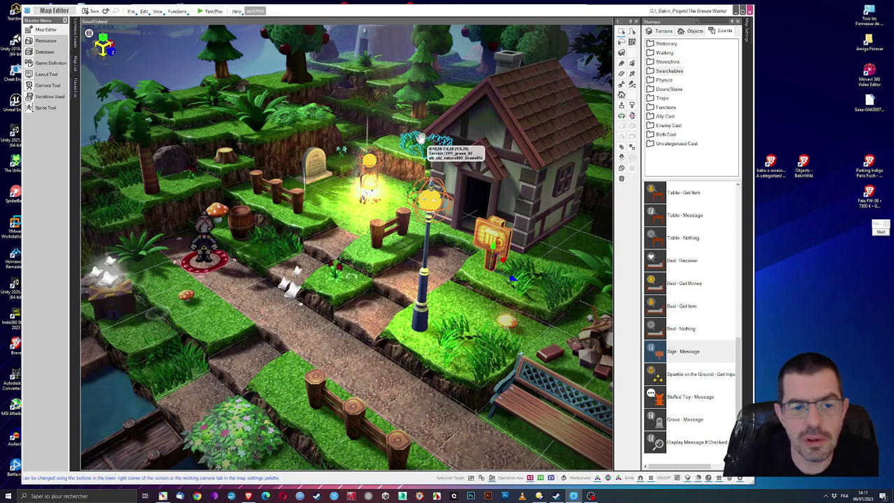
click(213, 12)
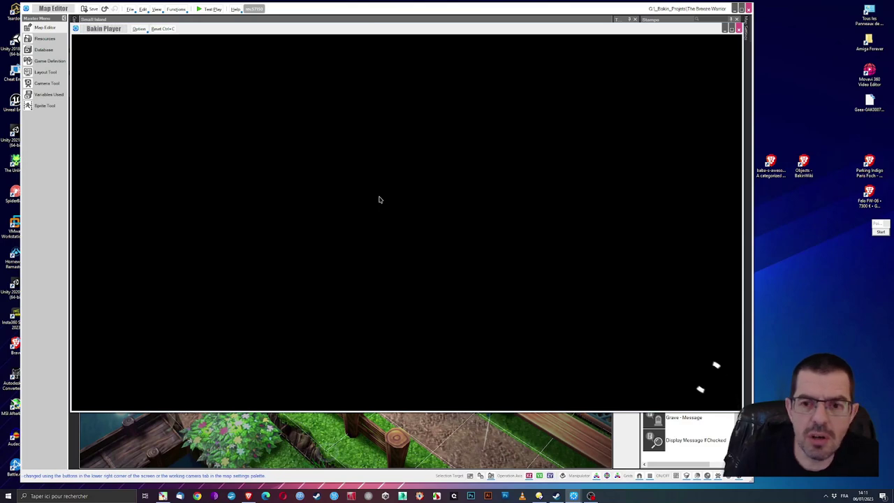
key(Return)
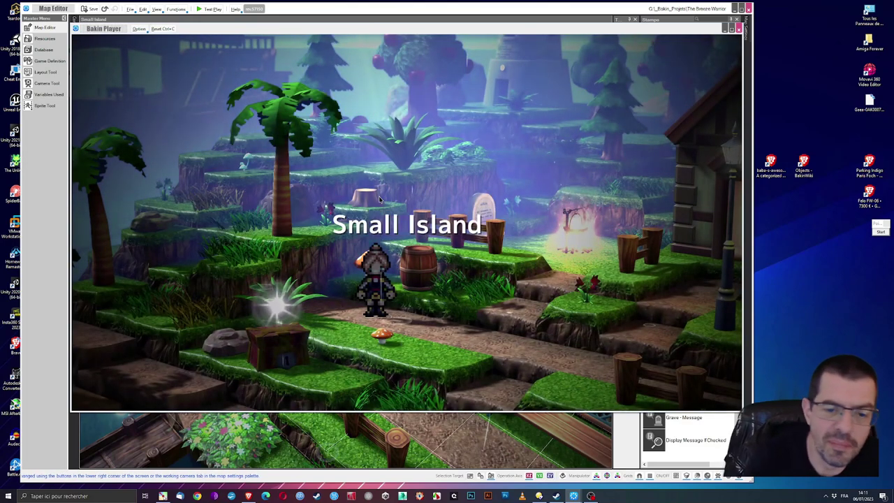
key(Return)
key(Return)
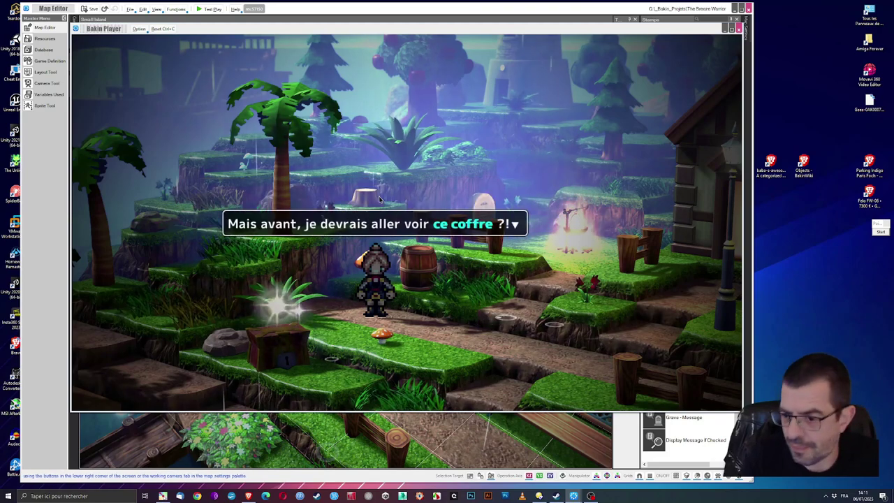
key(Return)
Walk the character to the pub sign in front of the house, read its message, and close the test play.
key(Up)
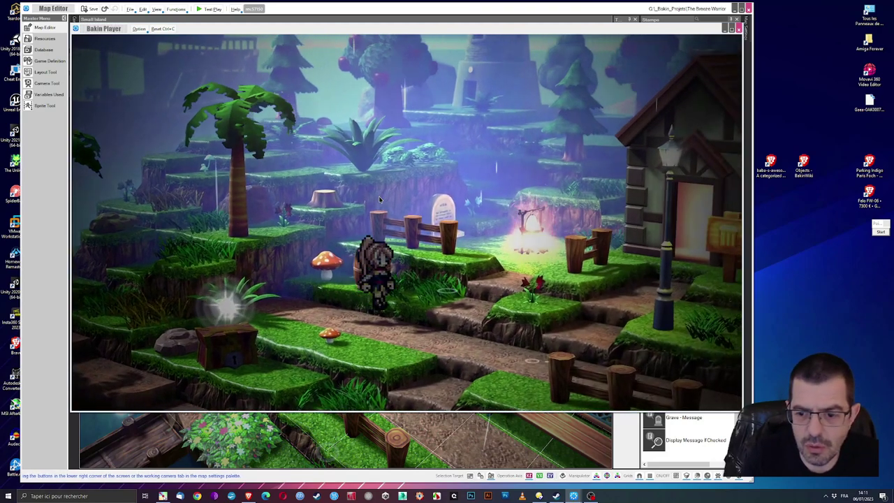
key(Right)
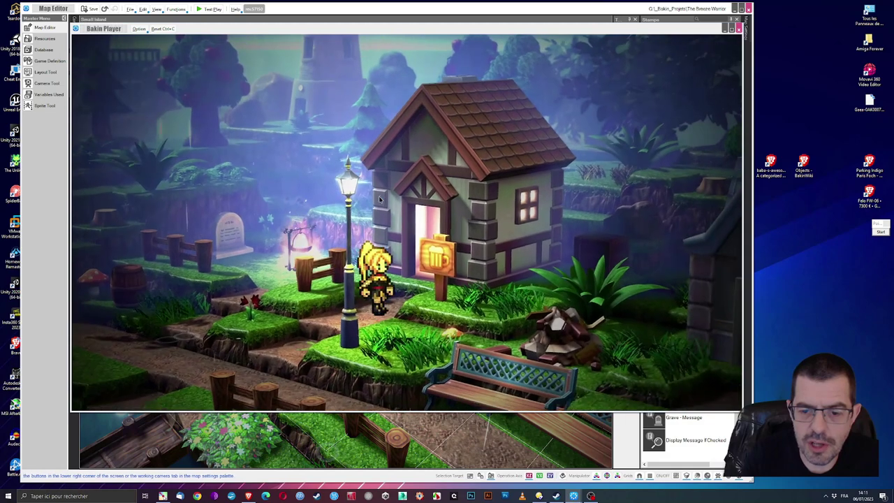
key(Return)
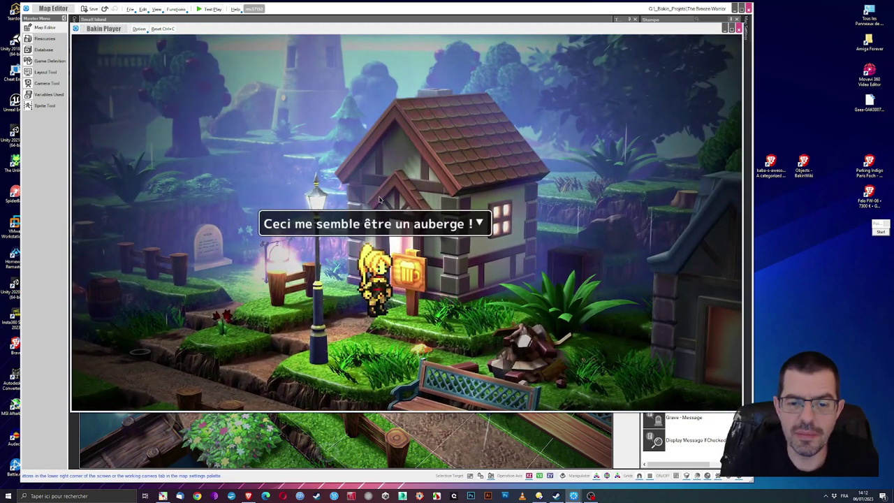
key(Return)
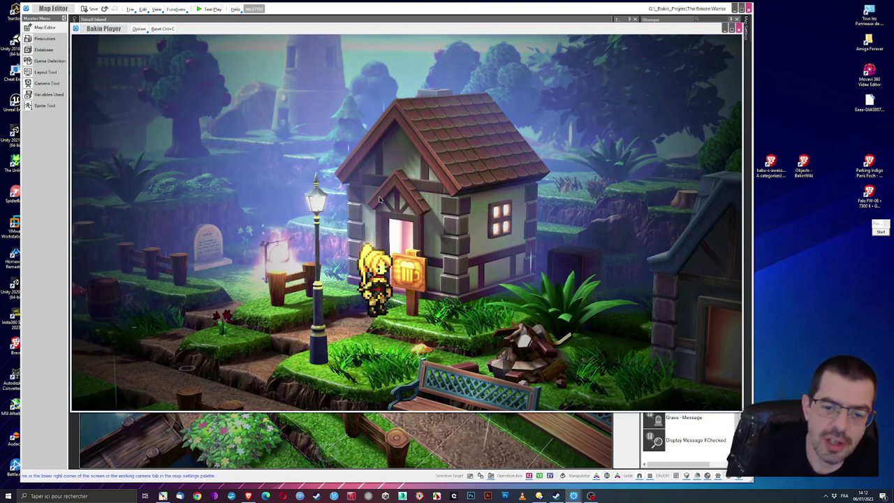
click(739, 30)
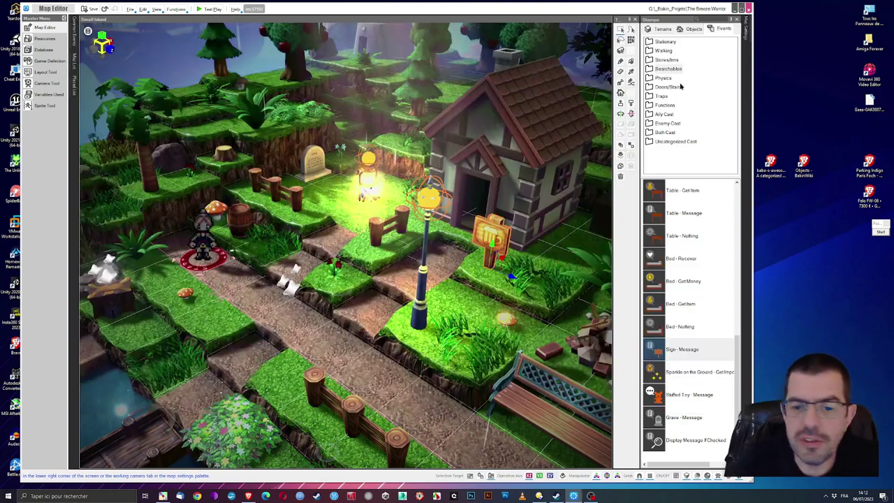
Correct the sign message to "une", enclose "auberge" between the font color codes \c[FFFFFF] and \c, and confirm the event.
double_click(495, 234)
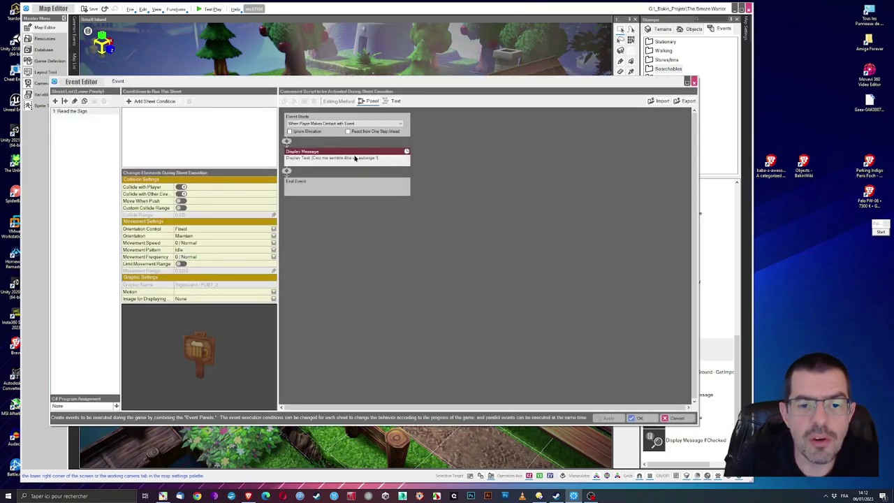
click(355, 157)
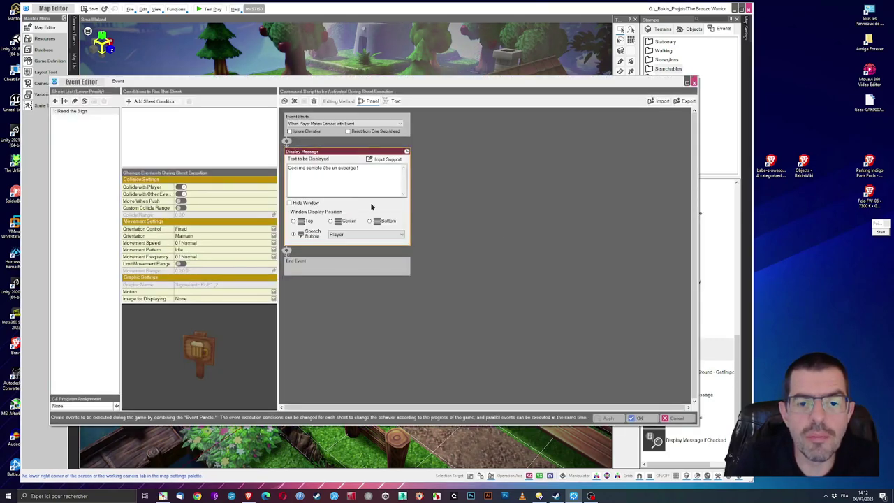
click(336, 168)
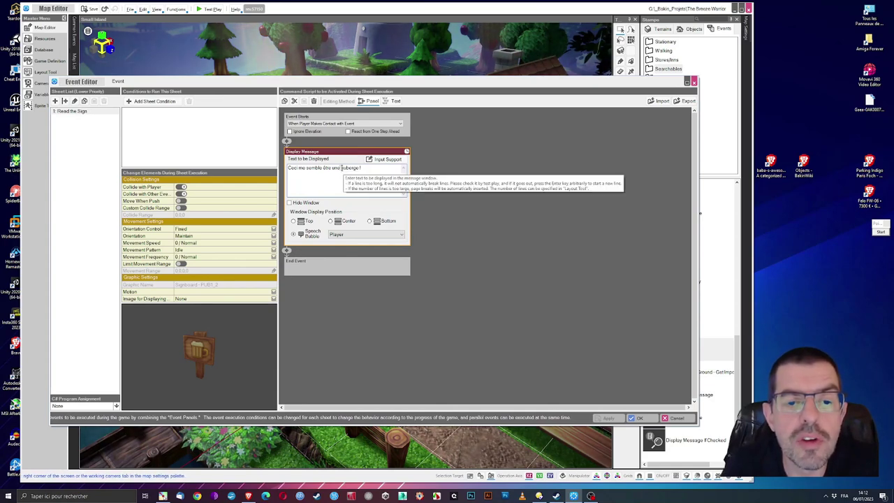
click(388, 159)
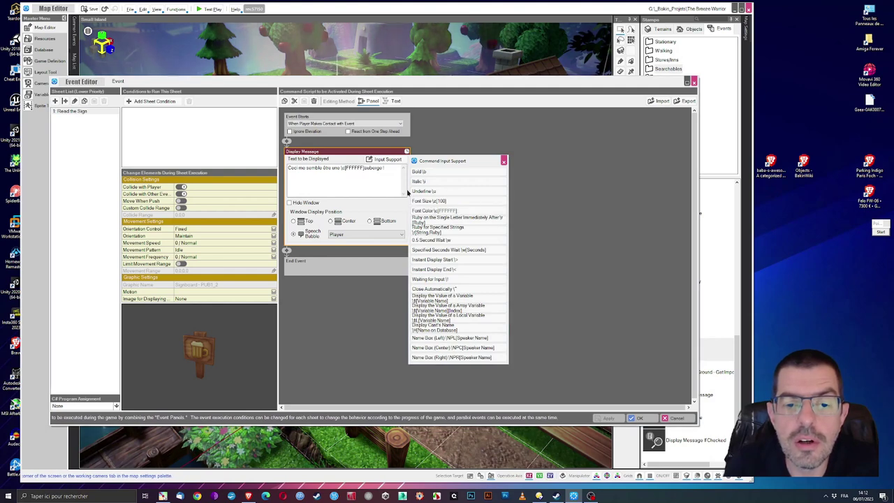
click(383, 167)
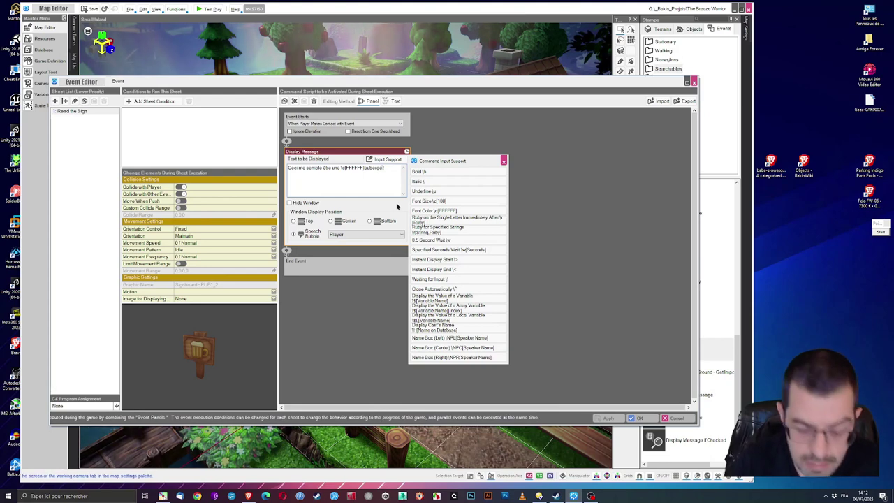
text(\c)
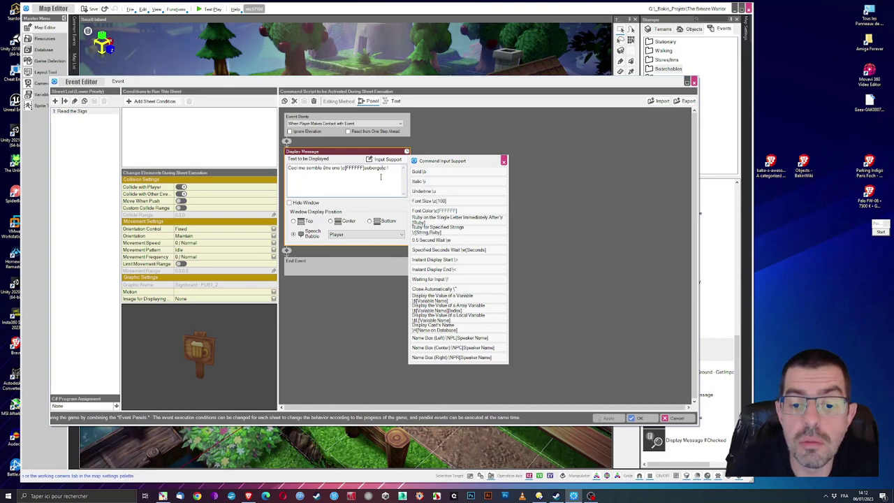
click(635, 418)
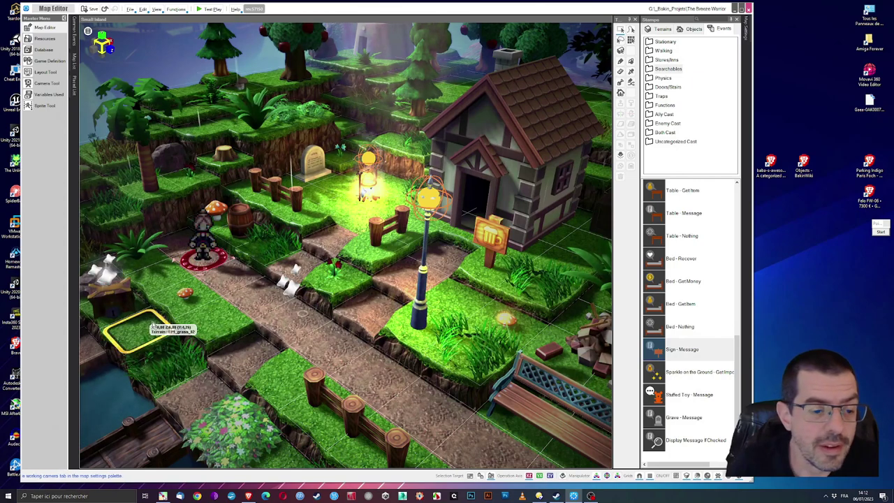
Open the opening dialogue event Event_2 to check the font color code used in its messages, and close it.
key(Left)
click(123, 272)
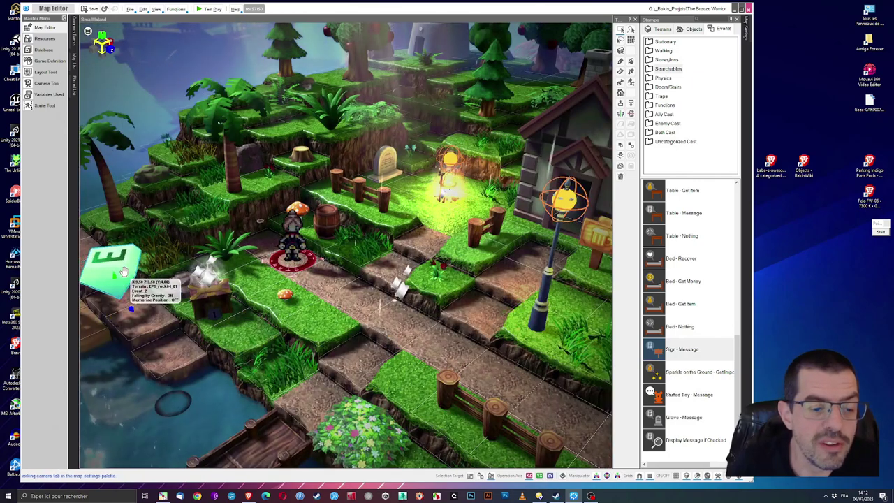
double_click(123, 271)
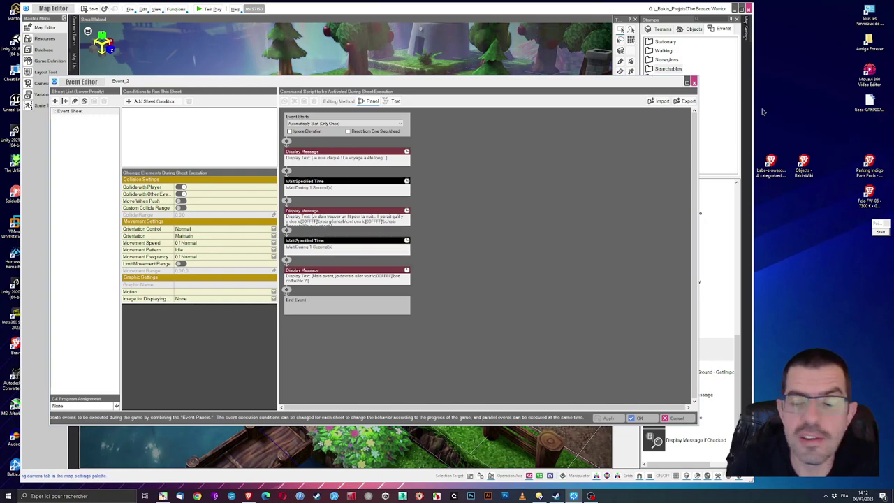
click(694, 82)
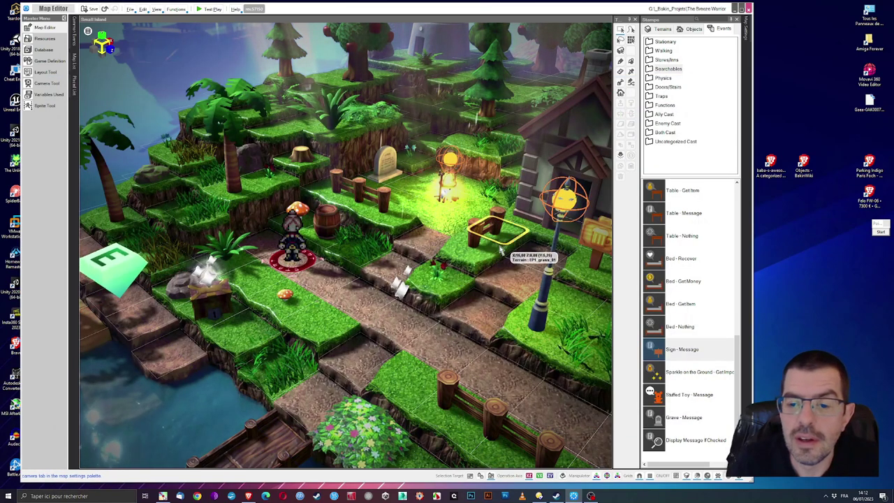
Change the color code in the pub sign's message to \c[00FFFF] and confirm the event.
right_drag(494, 239, 474, 245)
click(424, 241)
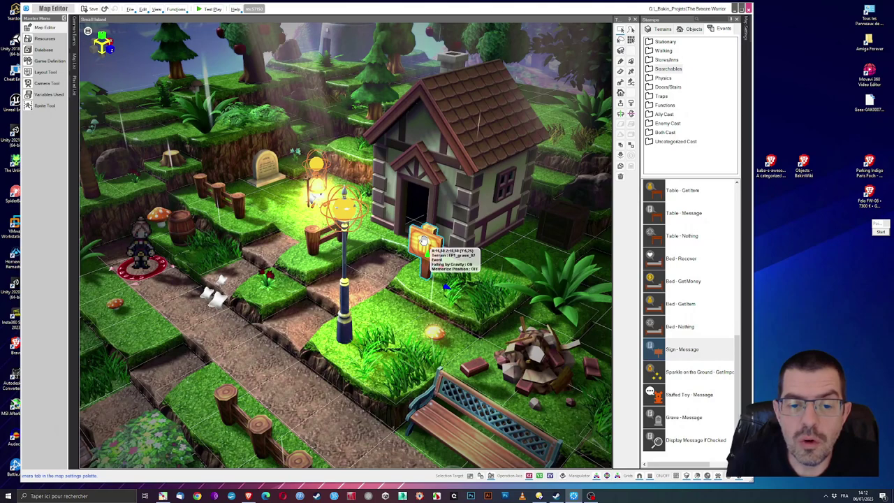
double_click(423, 239)
click(352, 156)
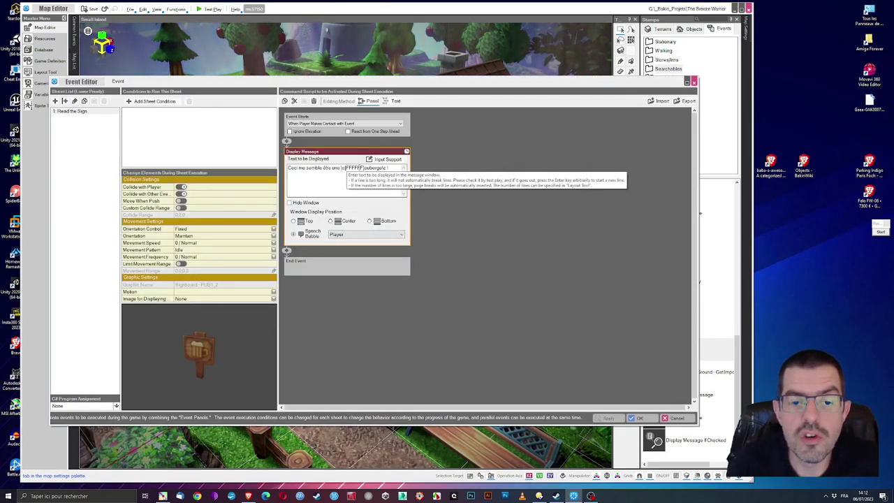
drag(346, 167, 352, 168)
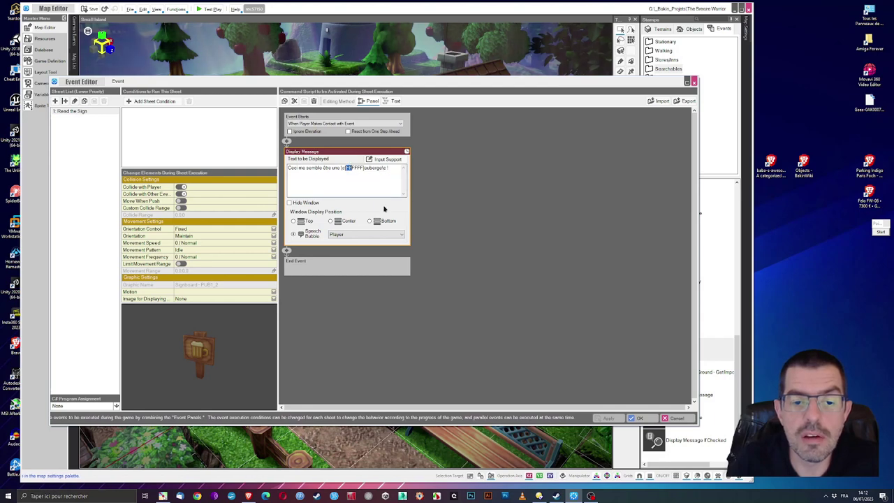
text(00)
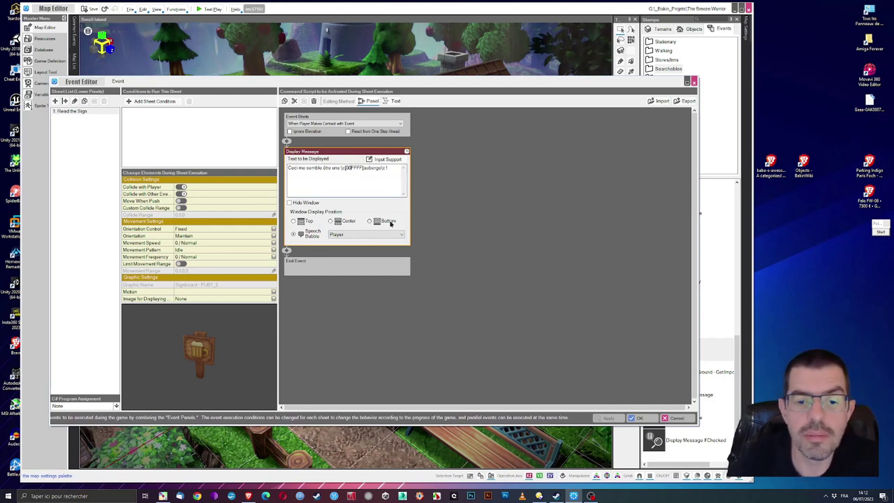
click(637, 418)
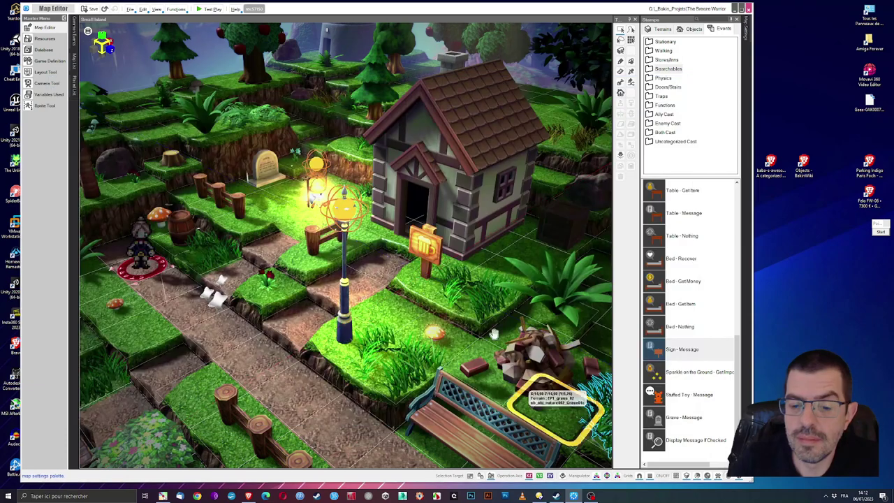
Start a test play of the Small Island map and advance through the opening dialogue.
click(209, 9)
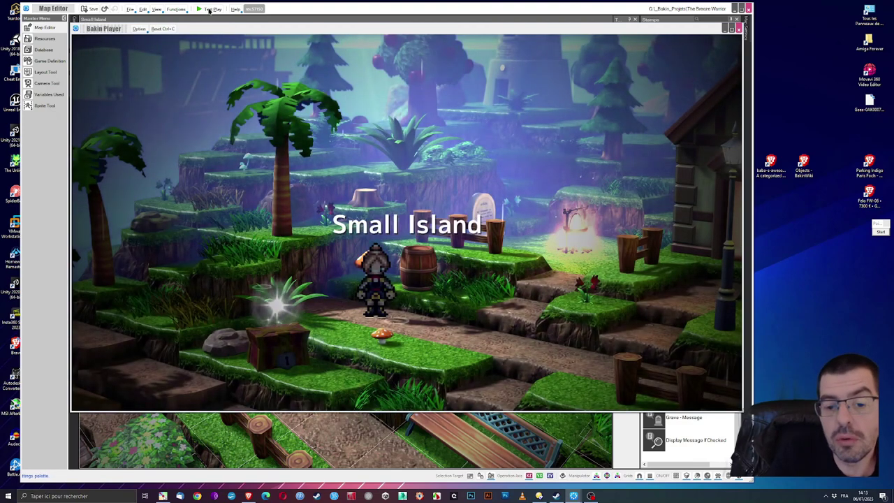
key(Return)
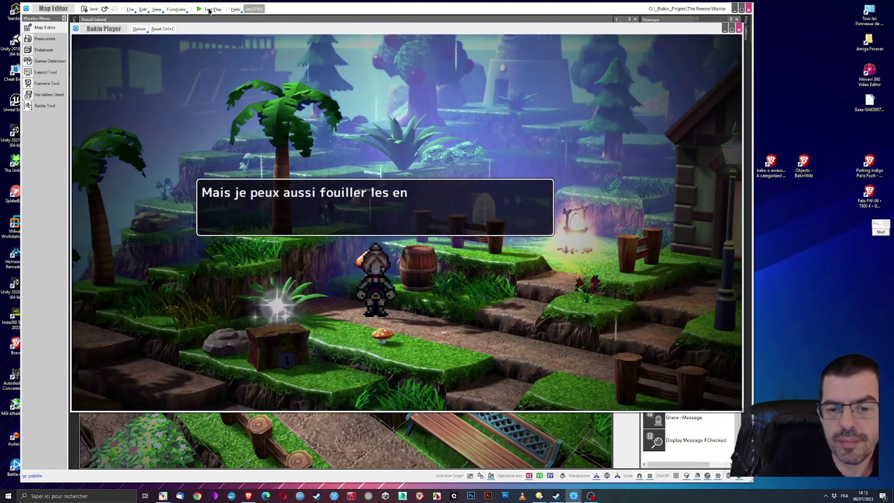
key(Return)
key(Return)
Walk the character to the pub sign in front of the house, read its colored message, and dismiss it.
key(Right)
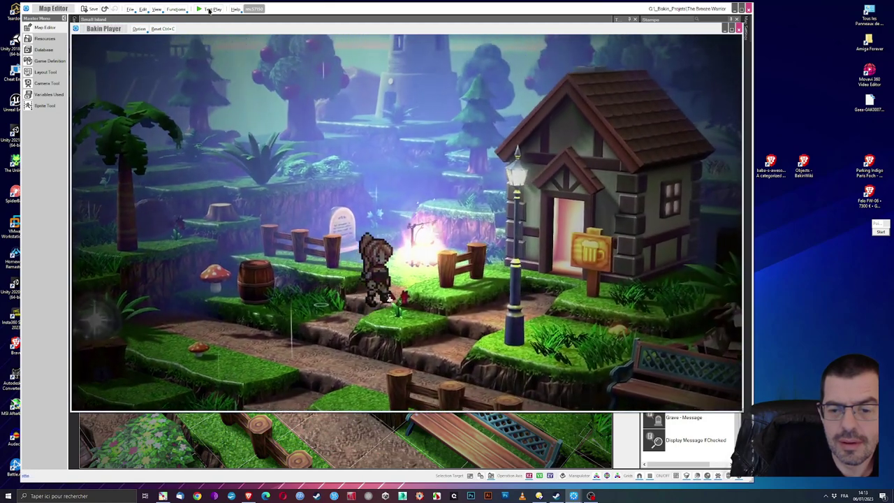
key(Right)
key(Up)
key(Return)
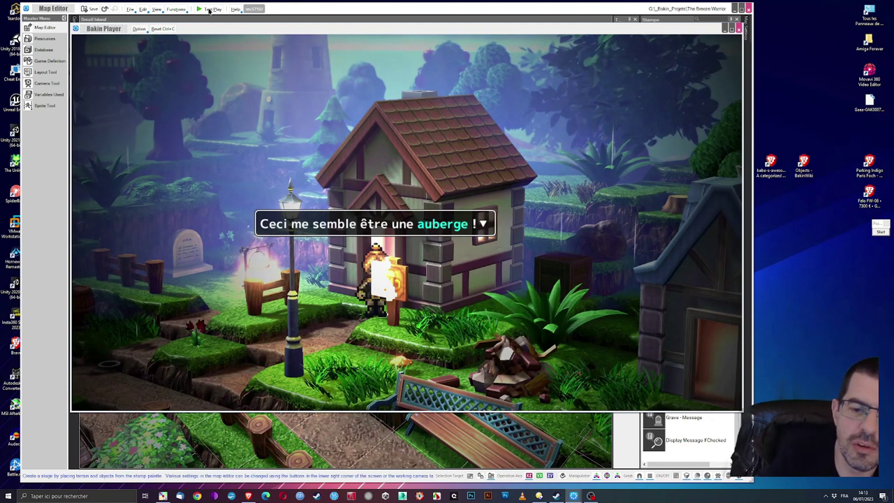
key(Return)
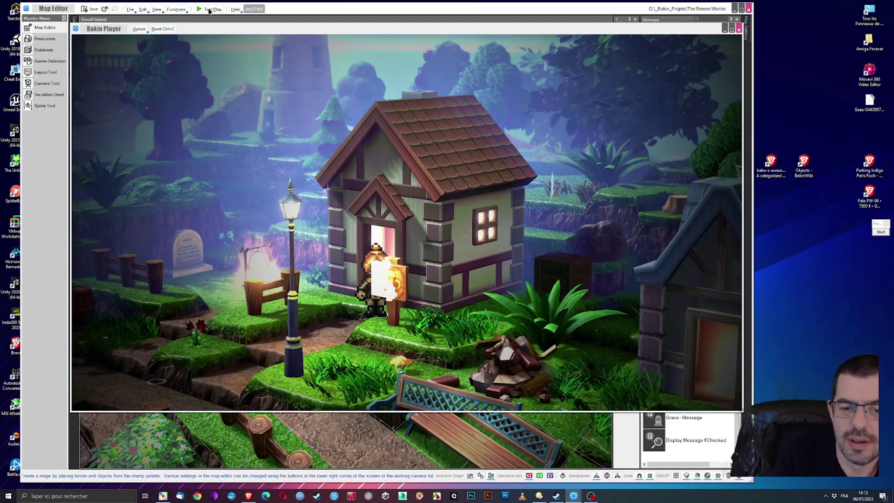
Walk the character around the pub sign and the street lamp, and close the test play.
key(Up)
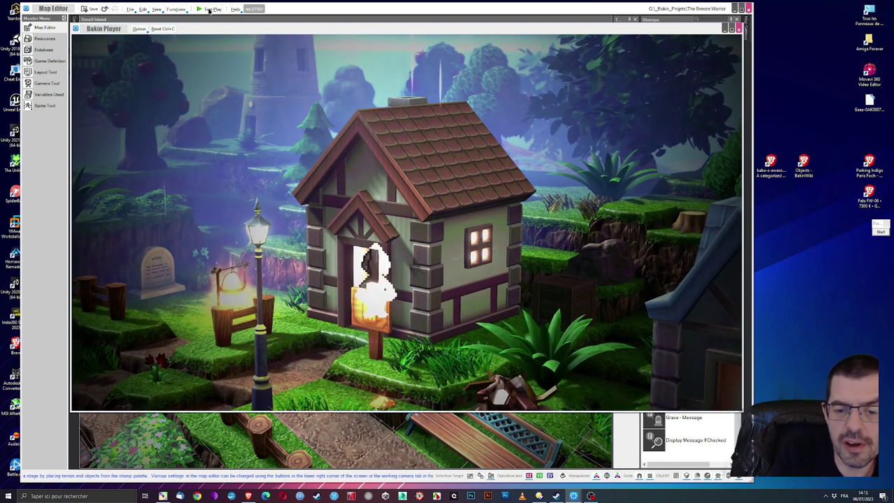
key(Down)
key(Left)
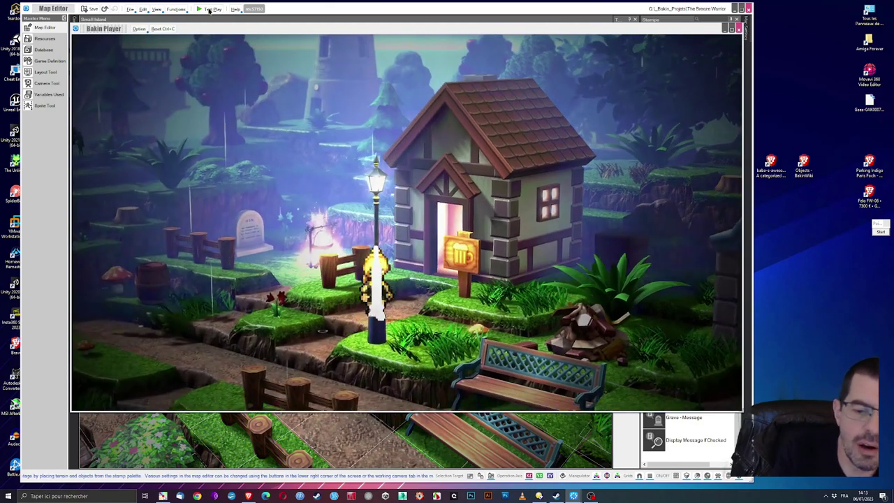
key(Right)
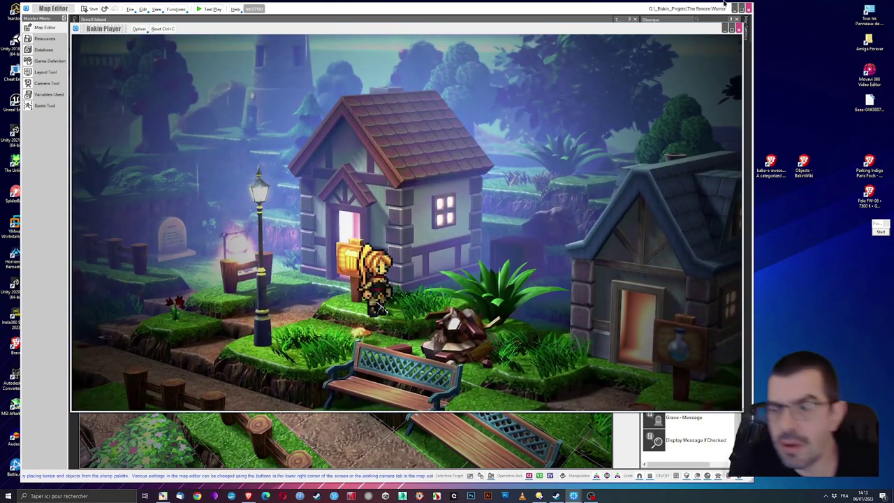
click(740, 28)
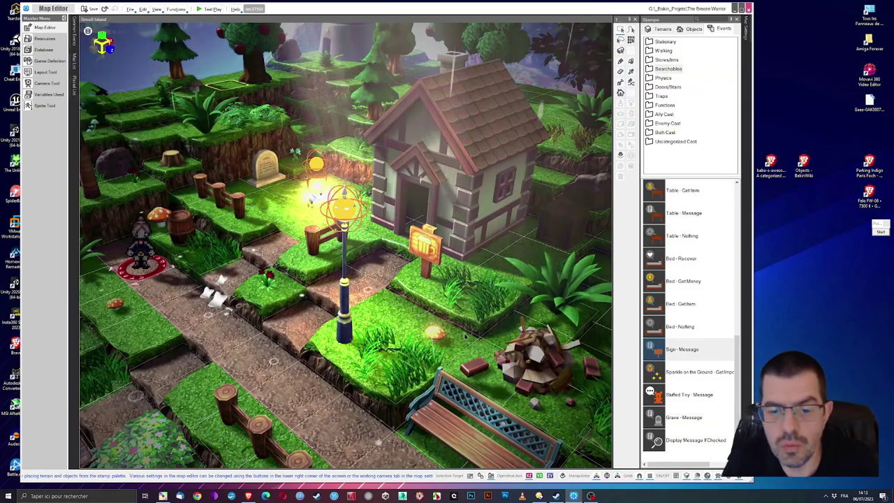
Delete the item shop signboard in front of the blue-roofed house and put a copy of the pub sign event in its place.
middle_drag(531, 345, 460, 317)
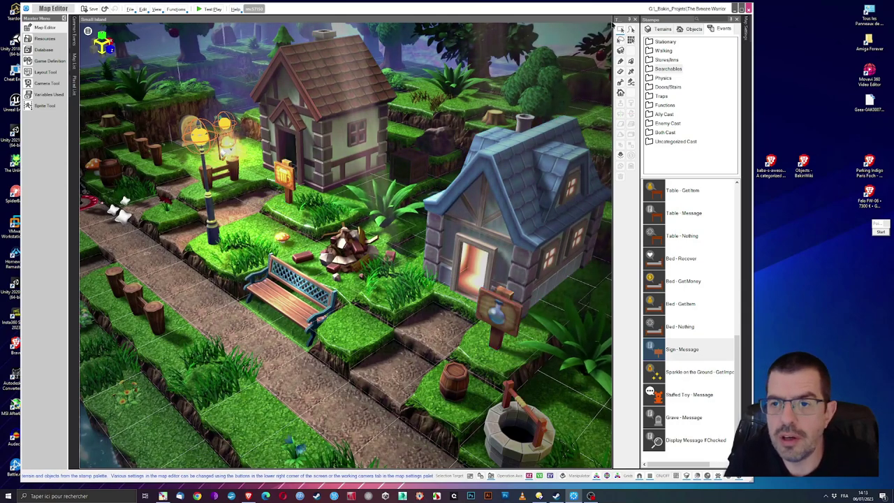
click(497, 324)
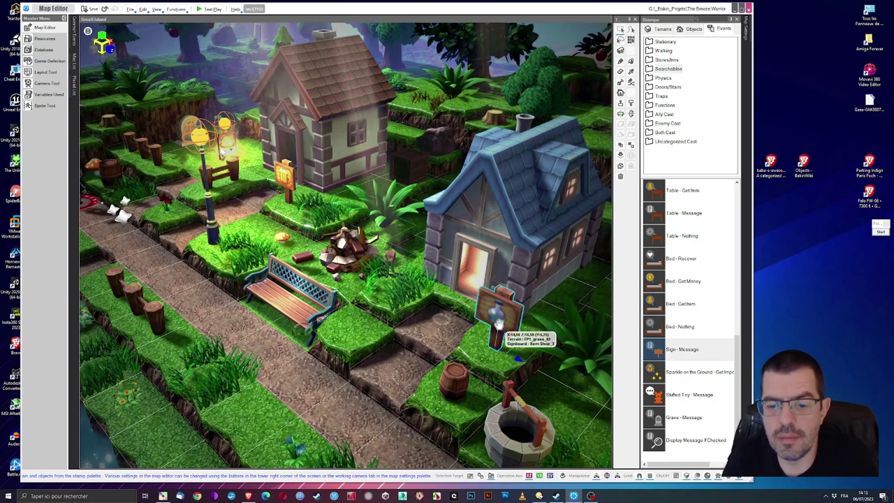
key(Delete)
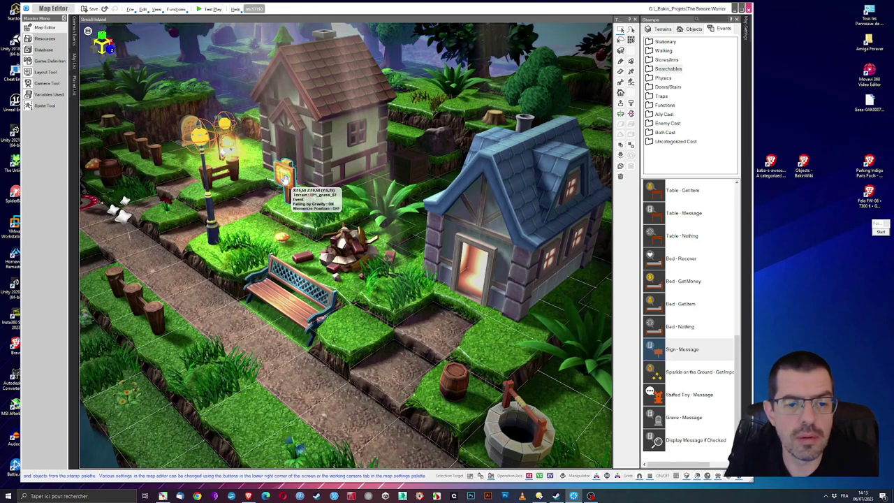
click(345, 218)
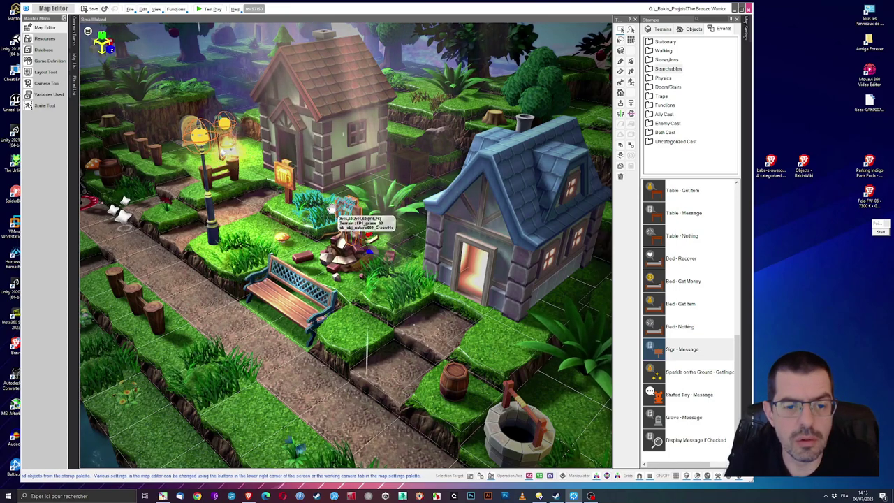
drag(365, 241, 498, 311)
click(445, 266)
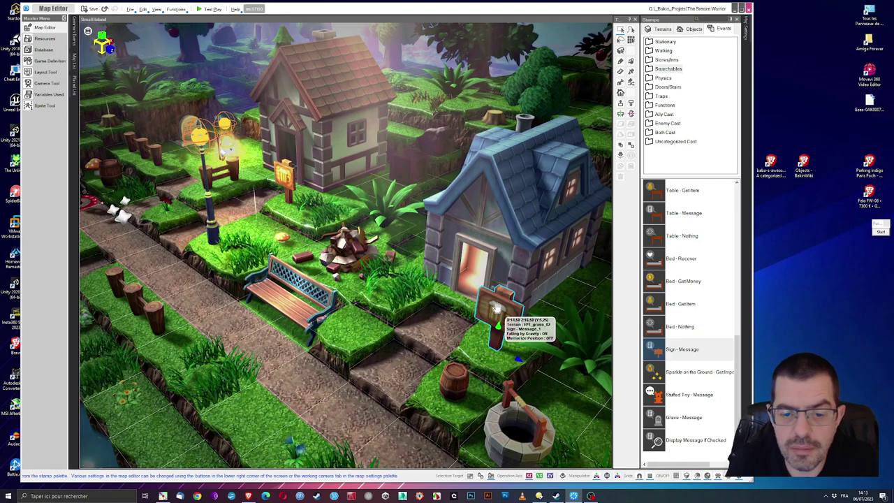
Set the graphic of the copied sign event by the blue-roofed house to Signboard - Item Shop_2 and apply it.
double_click(497, 307)
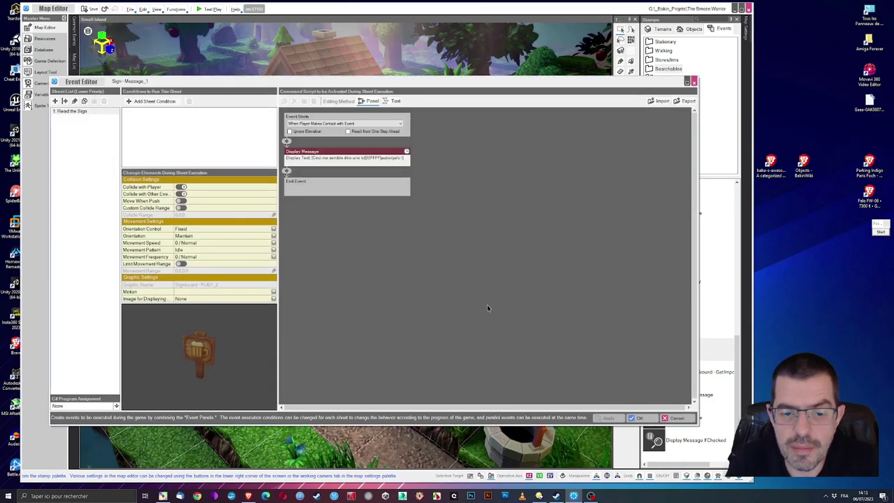
click(194, 351)
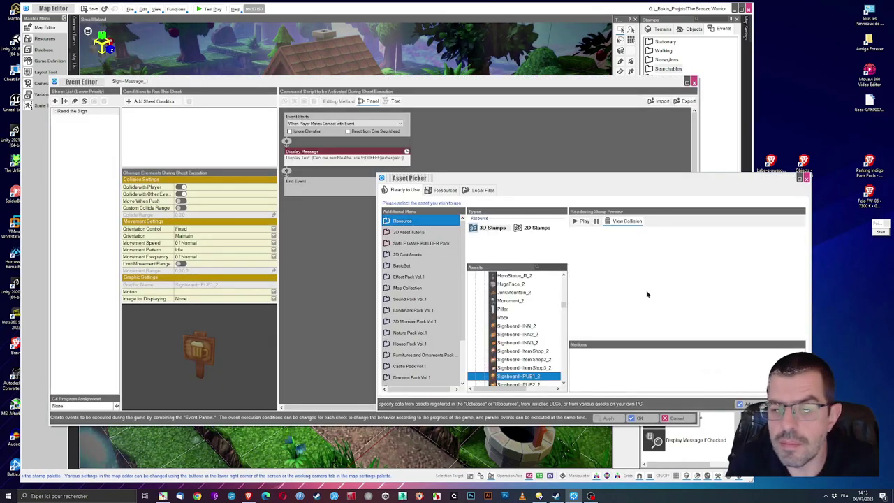
scroll(548, 364, down, 2)
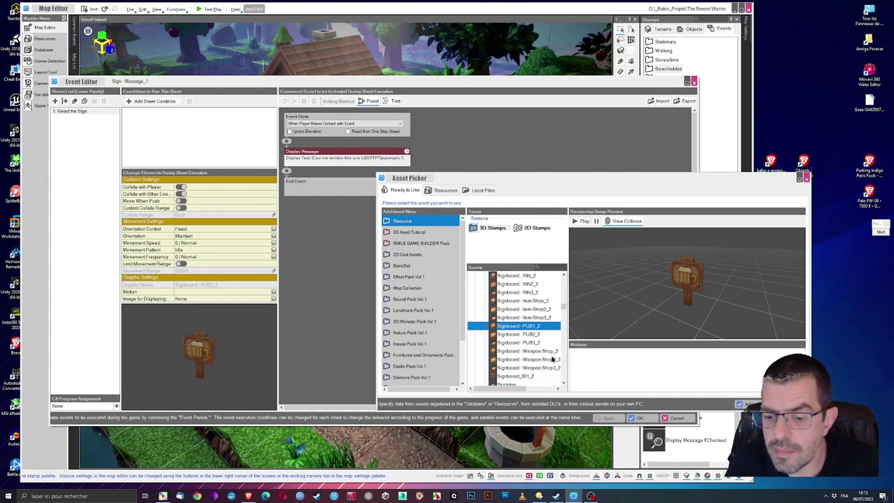
click(535, 302)
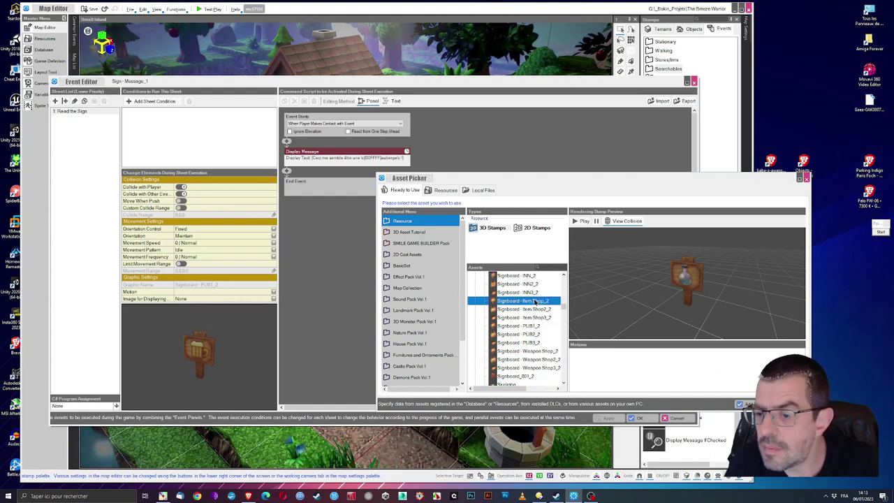
click(750, 405)
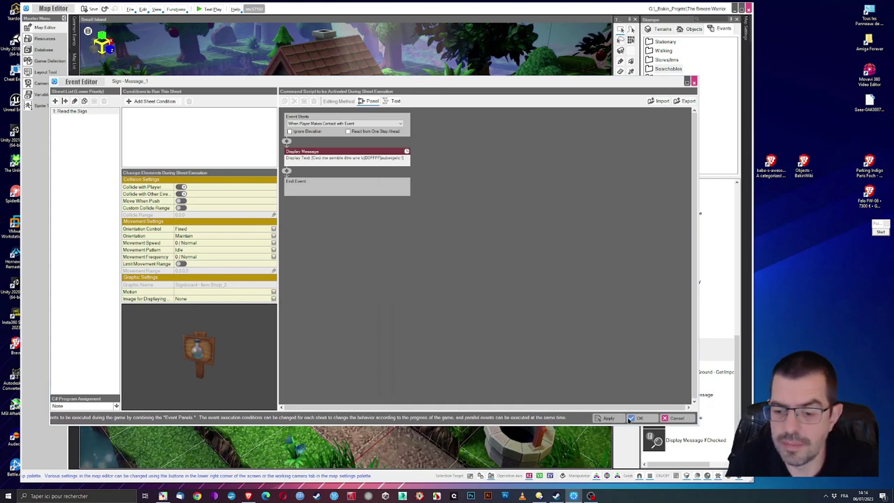
click(611, 419)
Change the item shop sign's message to "Ceci me semble être un \c[00FFFF]marchand\c !" and confirm the event.
click(344, 163)
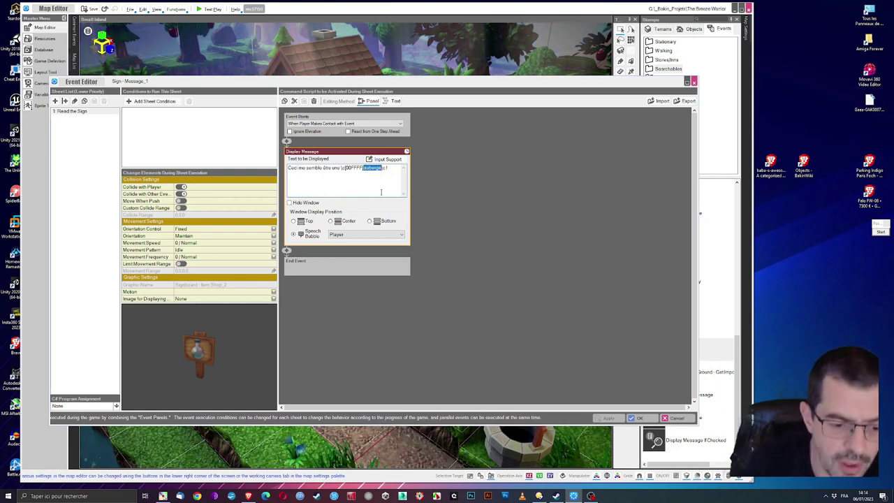
text(ndeuse)
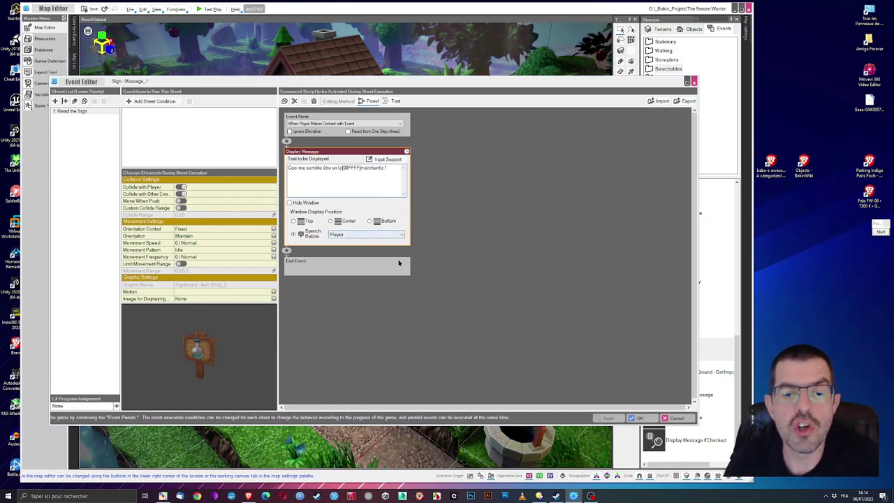
click(640, 418)
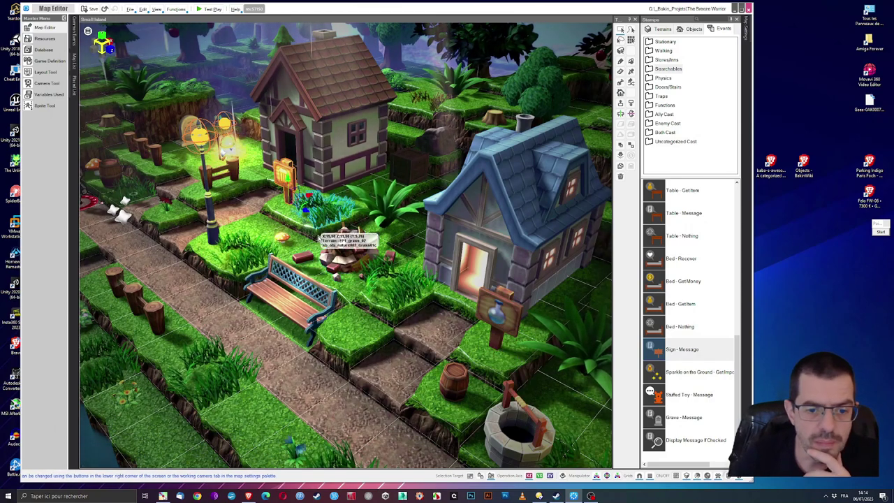
Convert the hero statue near the cave entrance to a Custom Event that starts When Player Makes Contact with Event.
middle_drag(442, 412, 417, 363)
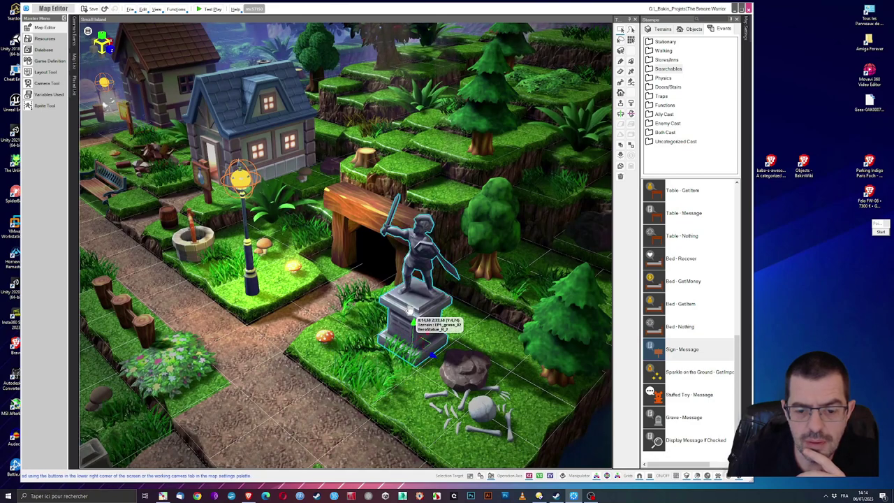
click(430, 302)
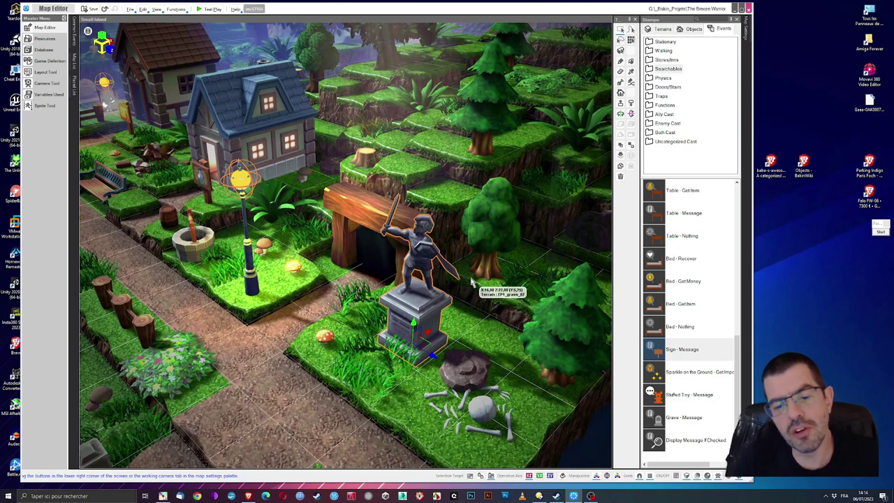
right_click(415, 297)
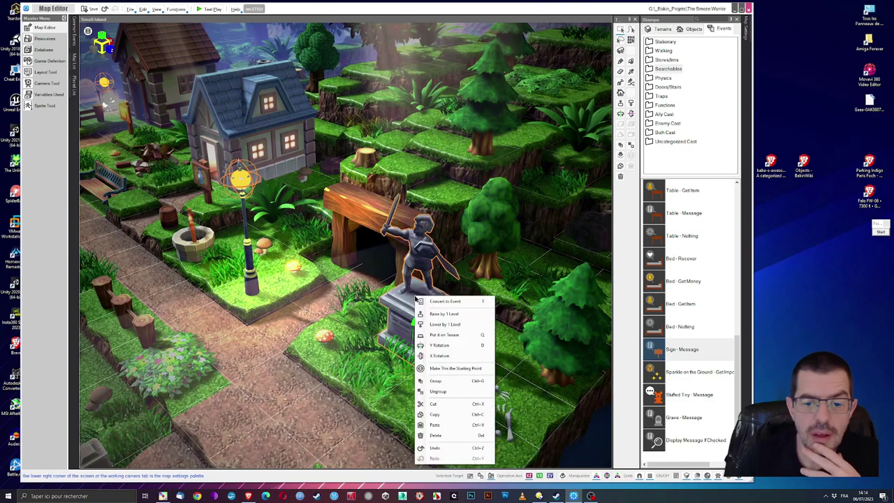
click(464, 302)
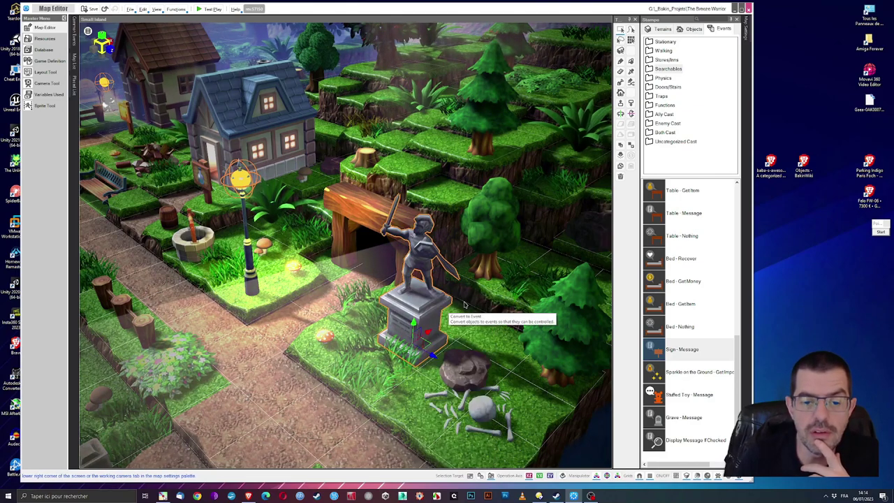
click(250, 194)
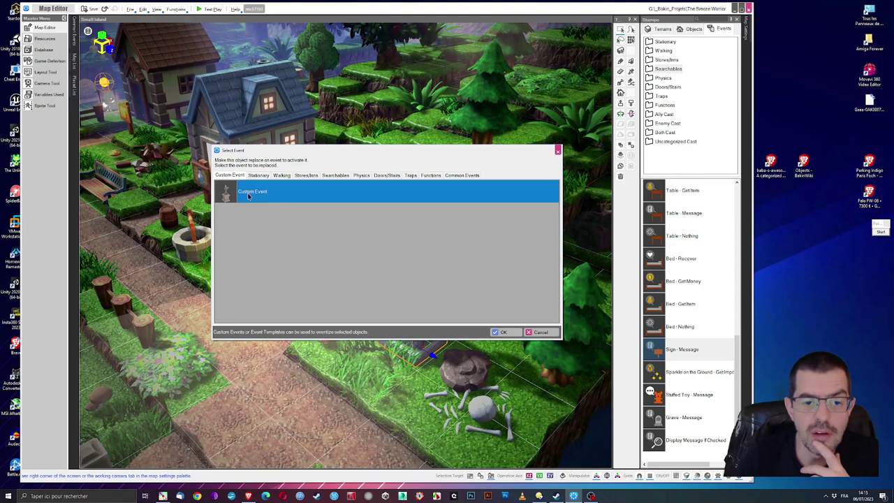
click(500, 332)
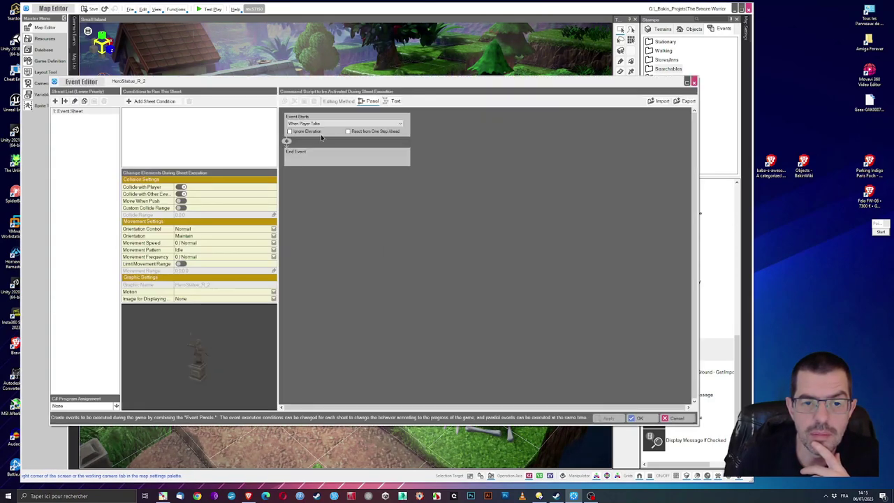
click(310, 123)
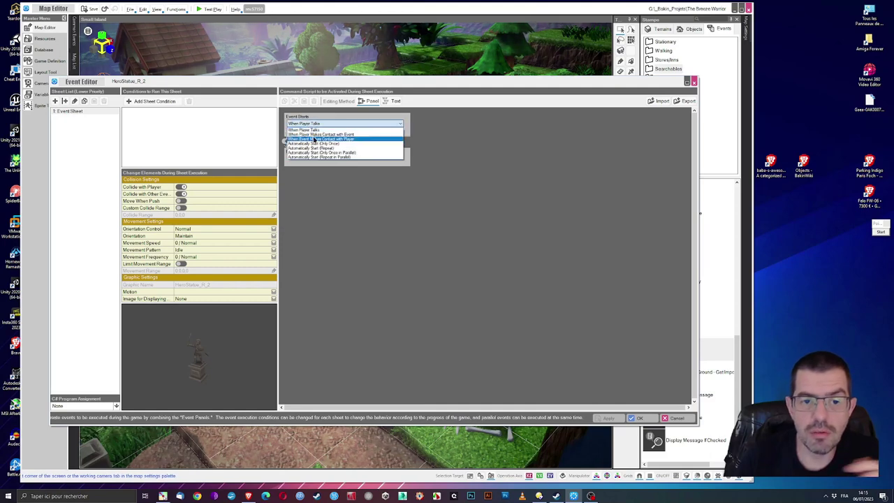
click(314, 134)
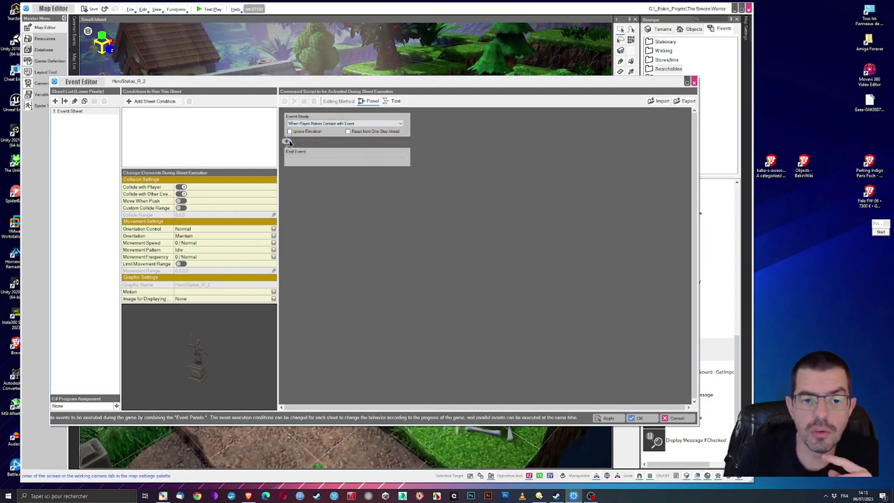
click(287, 142)
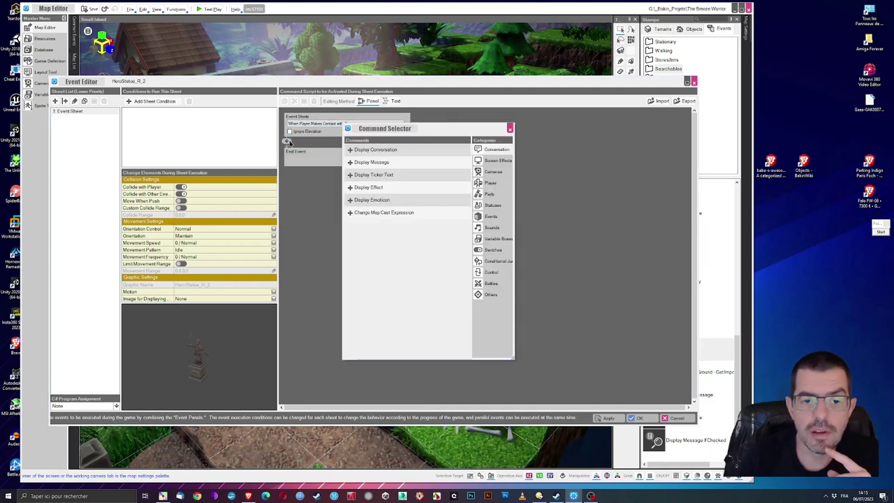
click(414, 150)
right_click(409, 166)
click(432, 196)
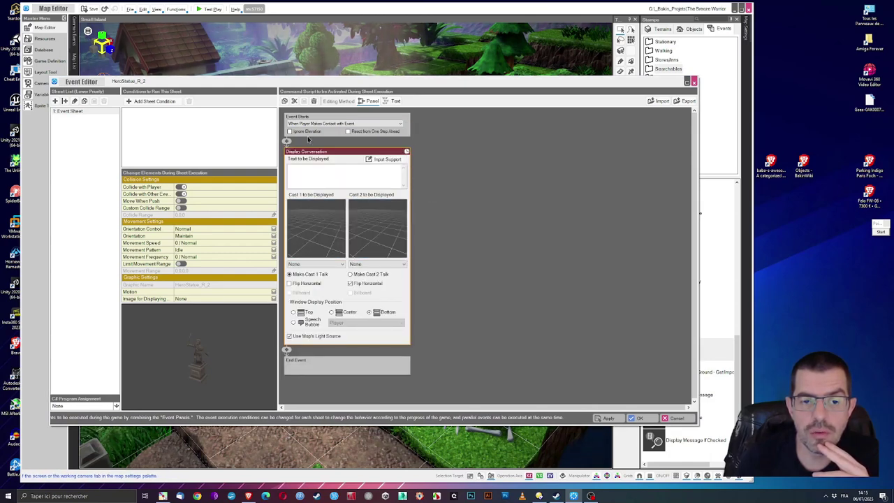
key(Delete)
Add a Display Message command reading "Un mec sans doute mort..." in a Player speech bubble to the hero statue event and confirm it.
click(287, 142)
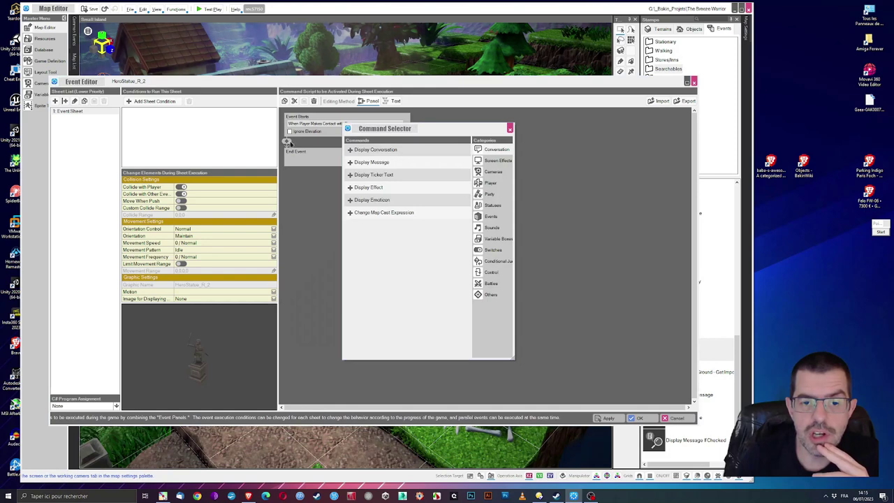
click(371, 162)
click(371, 159)
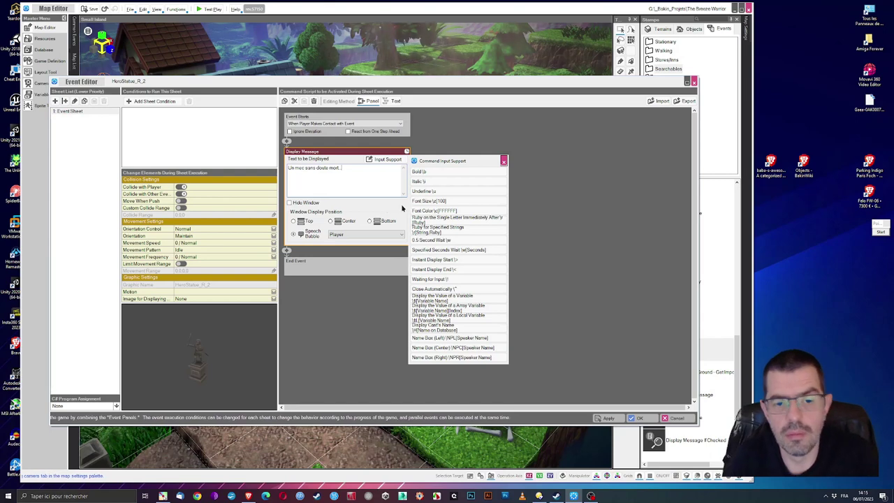
click(503, 161)
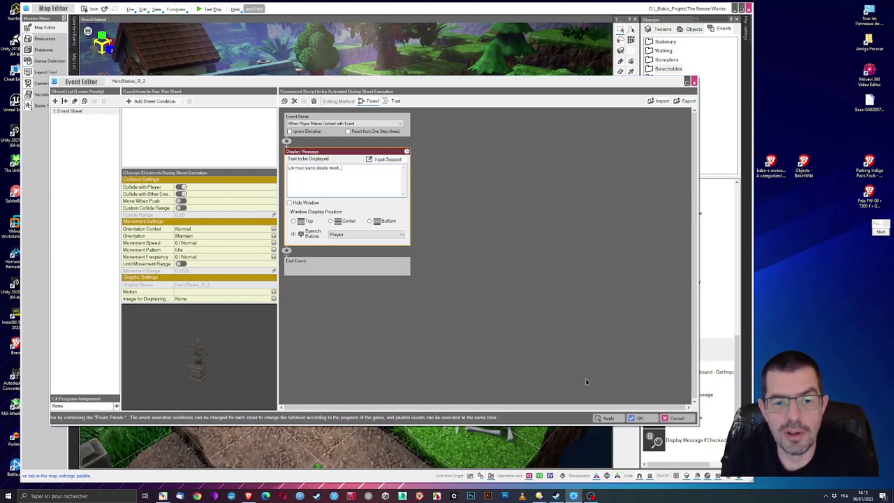
click(641, 419)
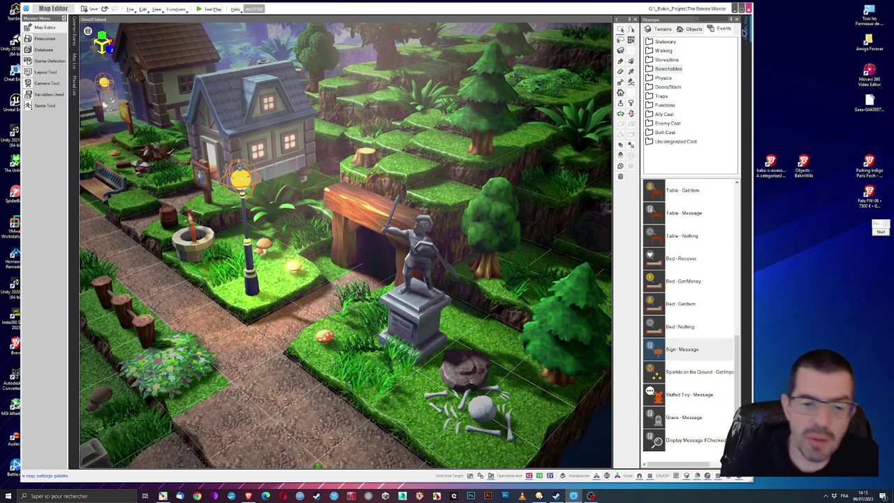
Remove the Rat Géant and Chat Flippant monsters from the Small Island map's enemy distribution.
click(749, 32)
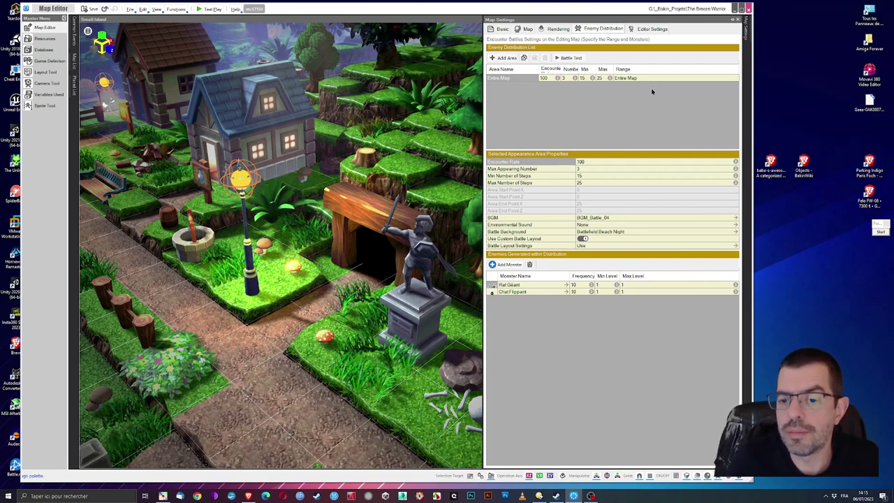
click(652, 285)
right_click(653, 287)
key(Escape)
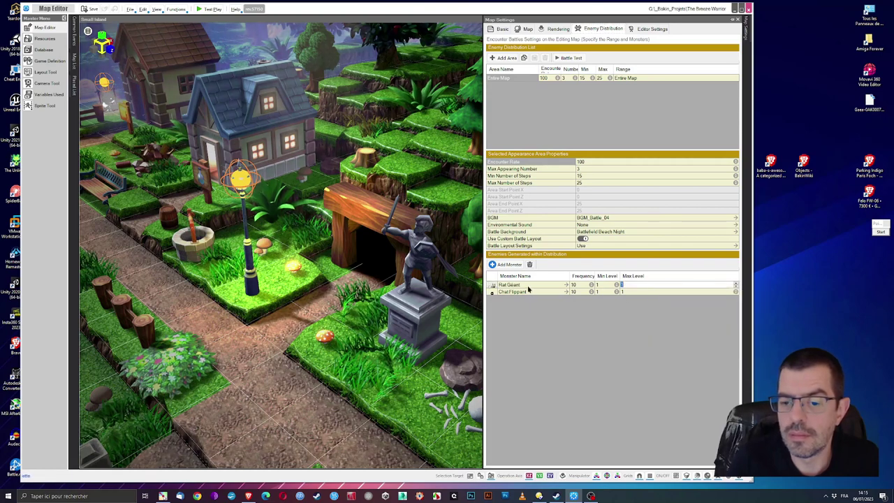
double_click(518, 286)
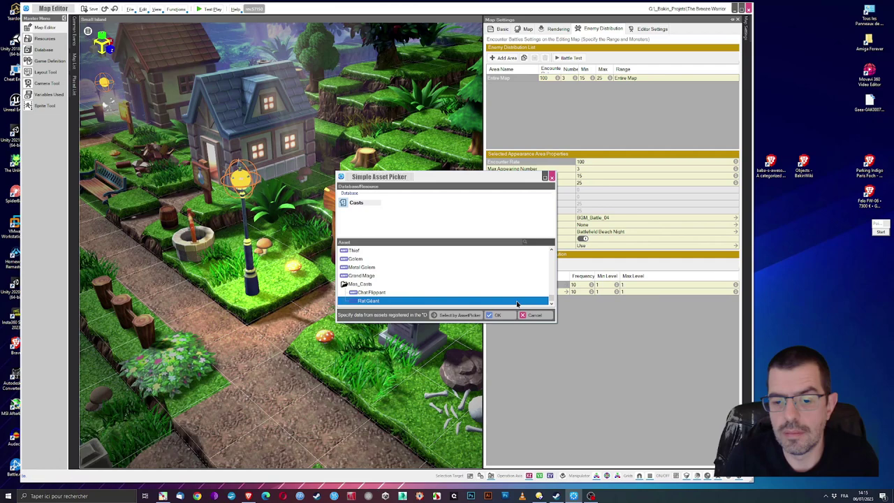
click(529, 315)
click(673, 291)
shift+click(673, 286)
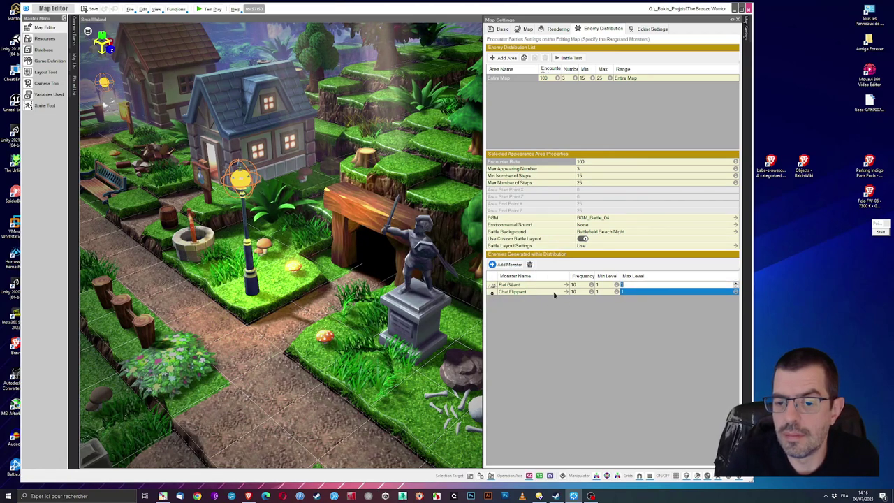
click(530, 265)
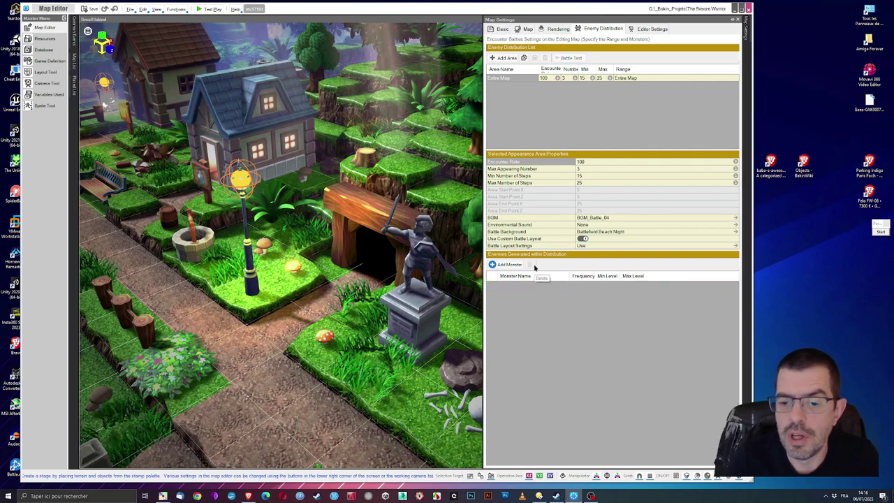
Start a test play, skip the intro messages, and walk the hero to the pub sign to check its contact message.
click(203, 9)
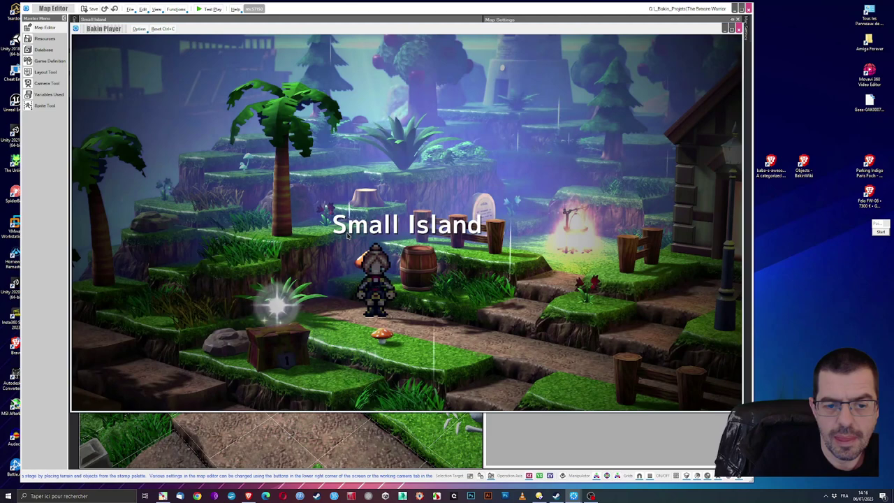
click(348, 236)
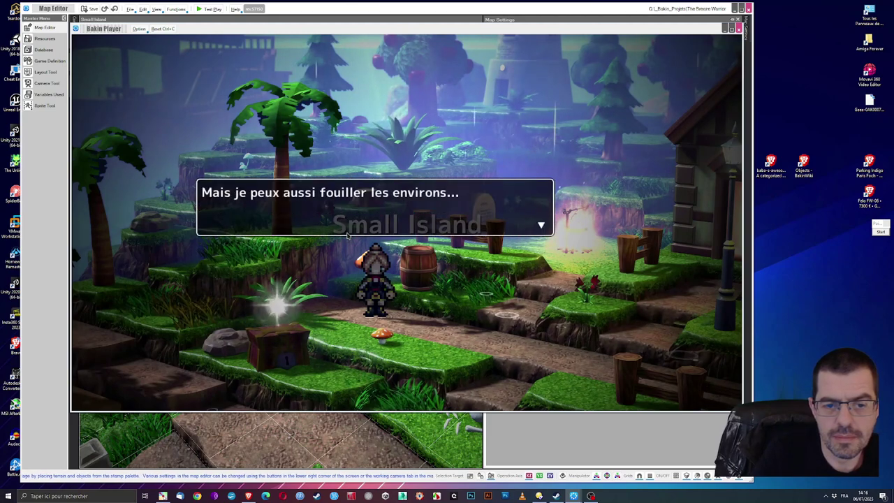
click(347, 236)
key(Return)
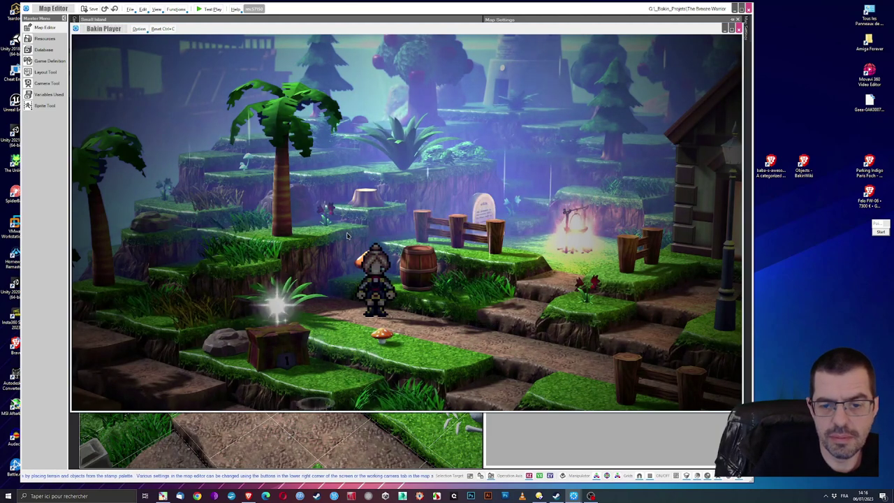
key(Right)
key(Right)
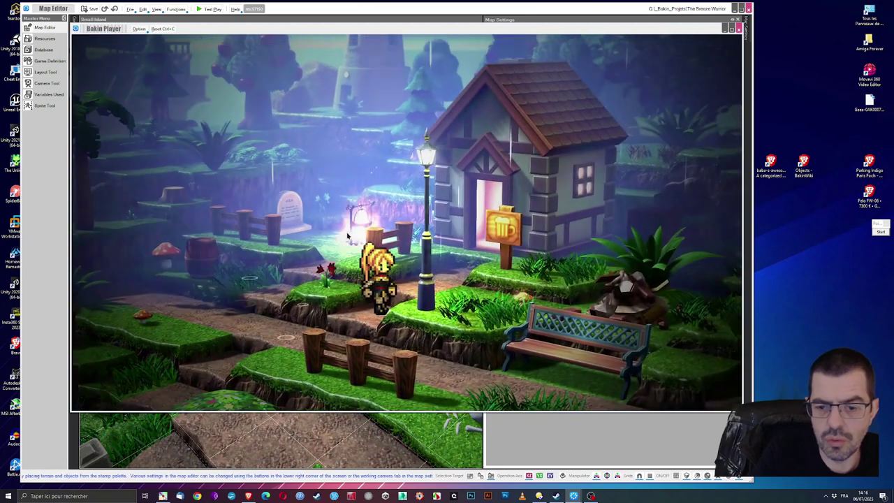
key(Right)
key(Up)
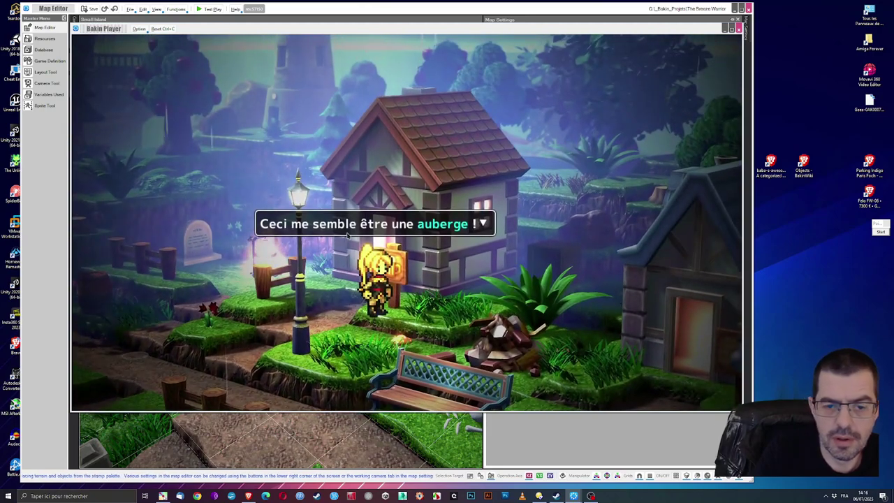
key(Return)
Walk the hero to the item shop sign by the blue-roofed house, check its contact message, and end the test play.
key(Right)
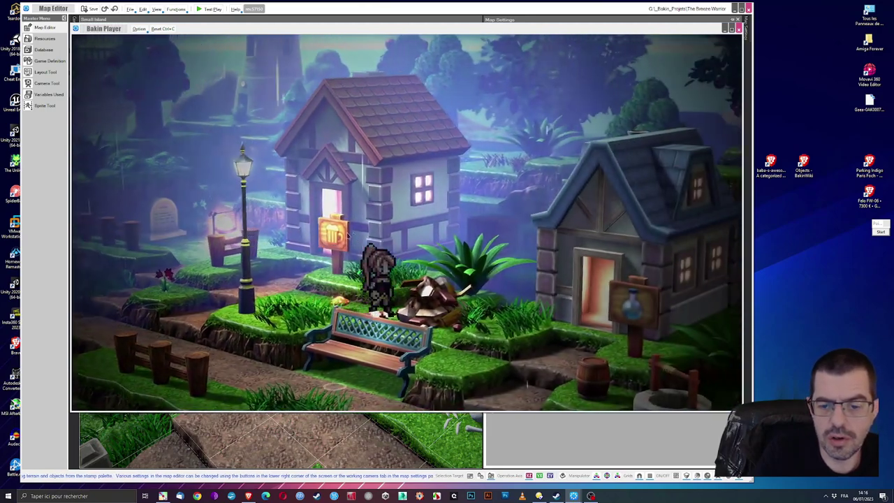
key(Right)
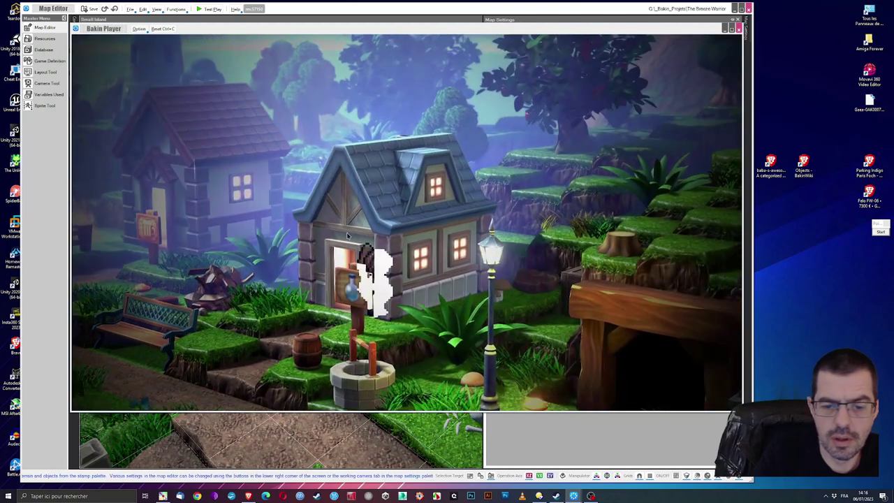
key(Up)
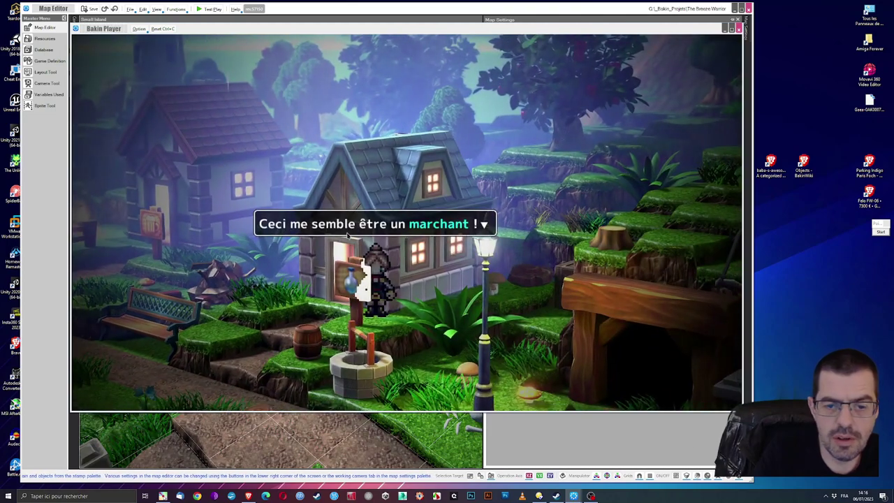
key(Return)
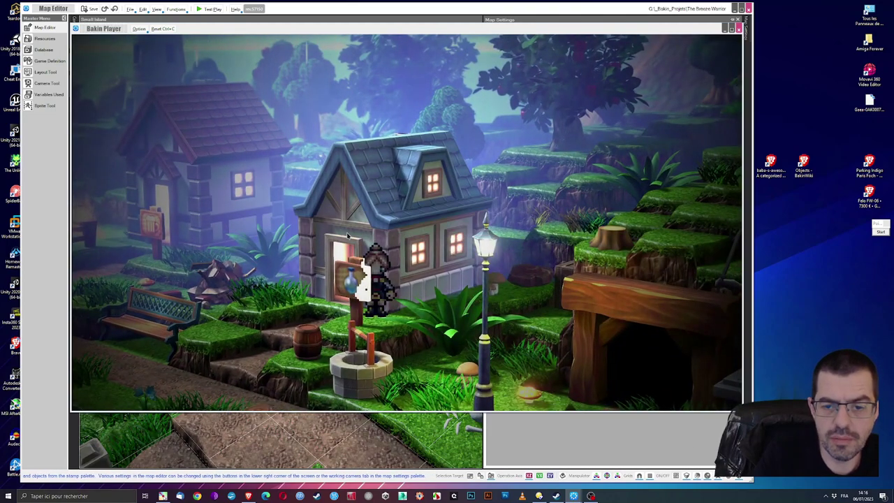
key(Up)
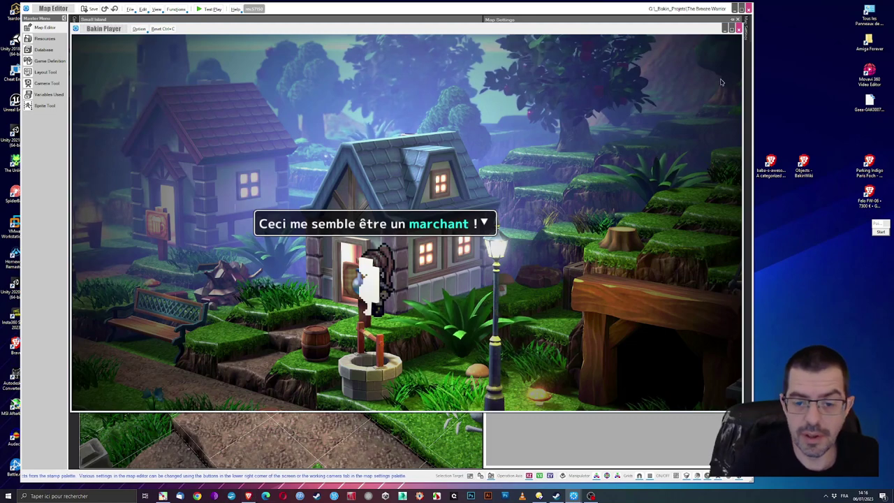
click(737, 29)
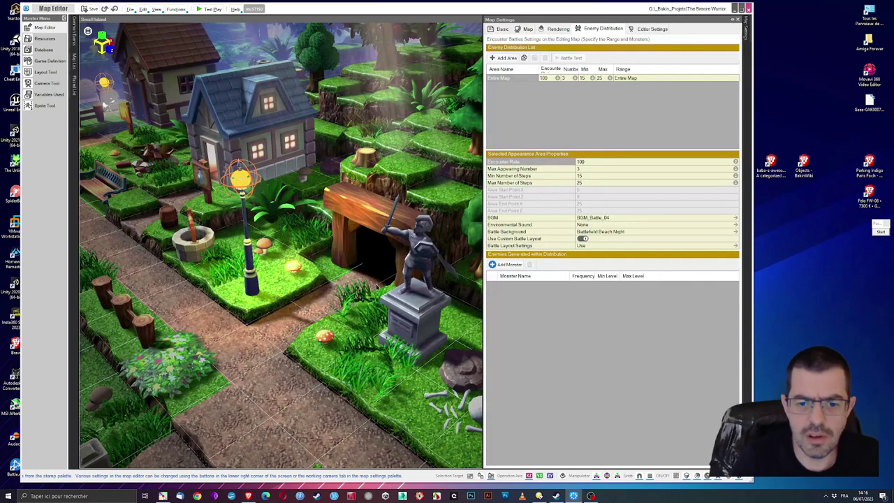
Correct the colored word in the item shop sign's message to "marchand" and confirm the event.
double_click(312, 249)
click(374, 161)
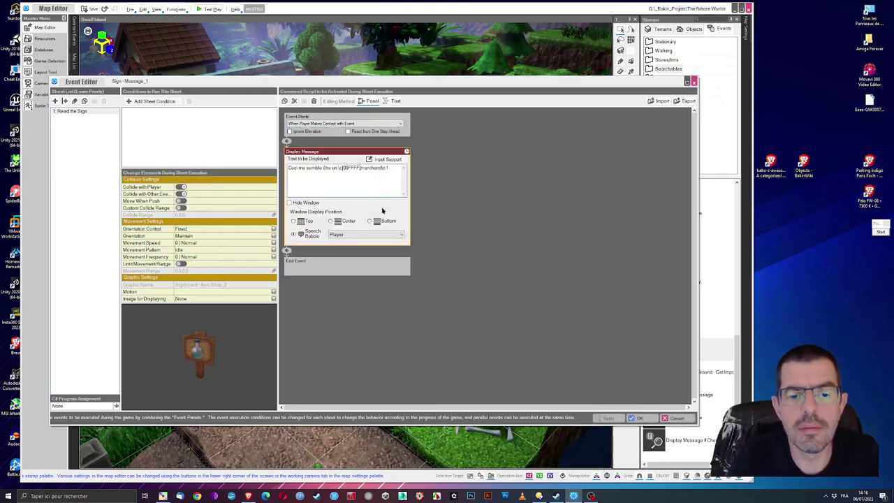
click(635, 419)
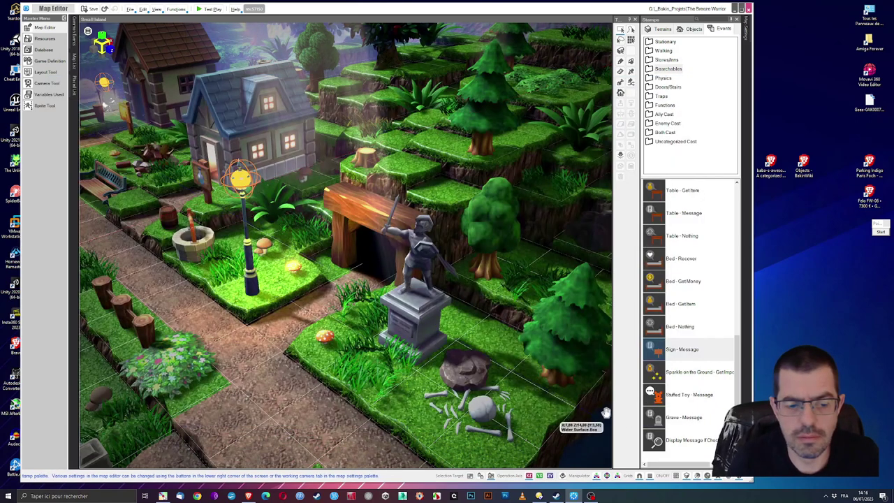
Switch to a private Opera window, search Google for "un marchand" to check the spelling, and minimize the browser.
right_click(285, 498)
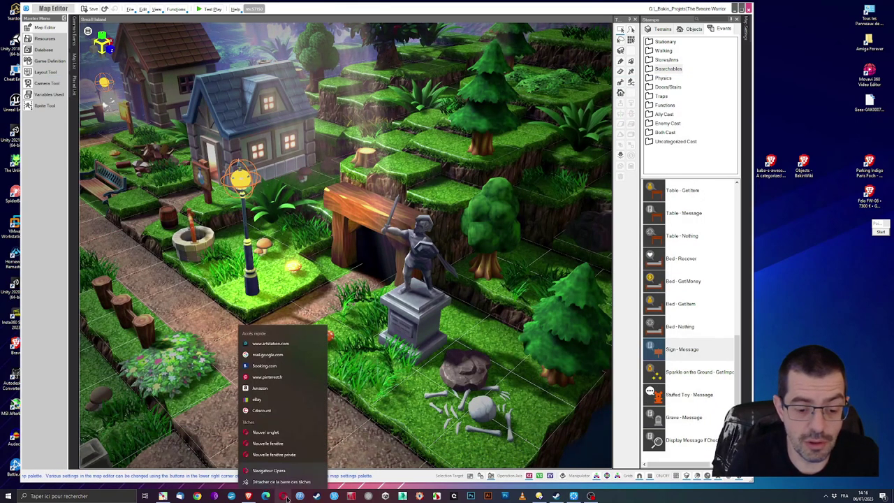
click(282, 453)
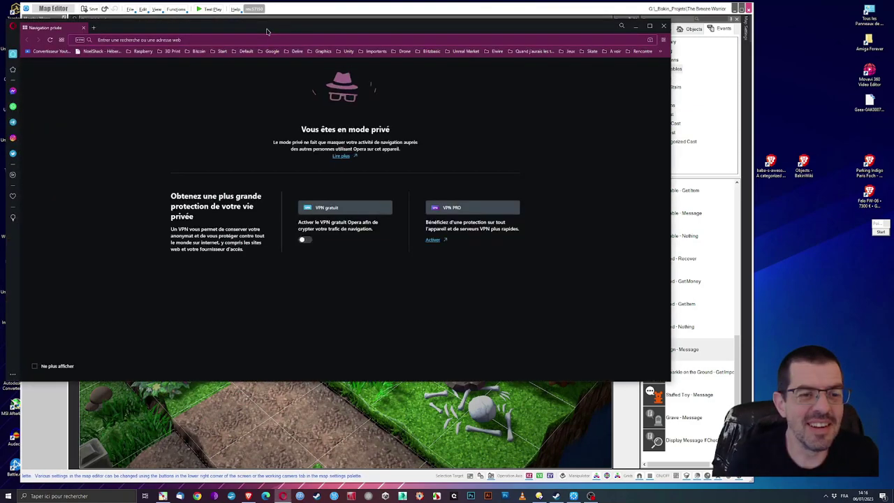
drag(266, 31, 299, 107)
text(un marchand)
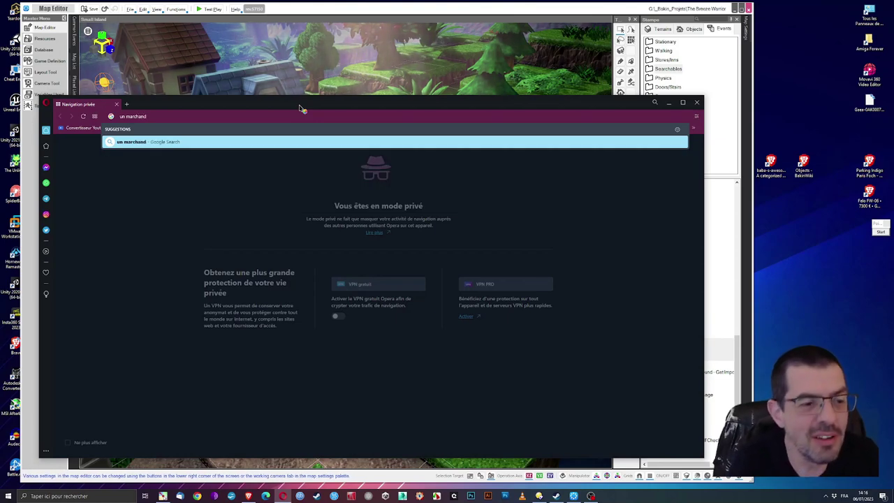
key(Return)
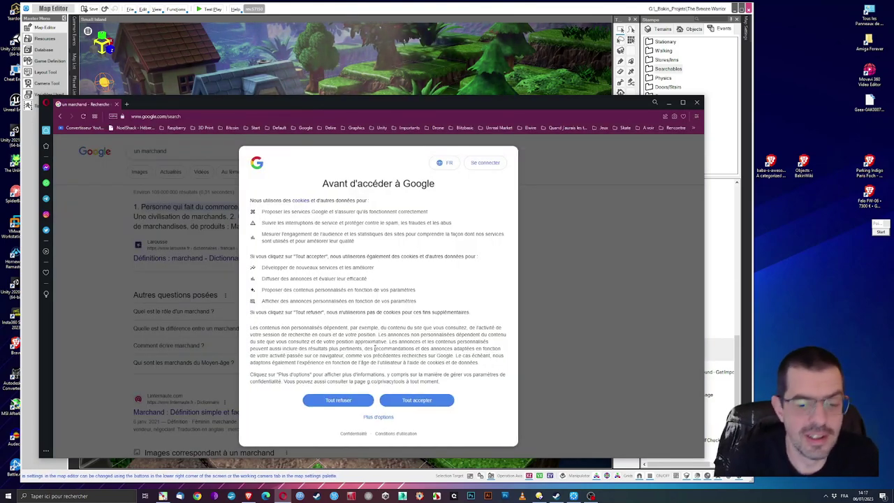
click(414, 397)
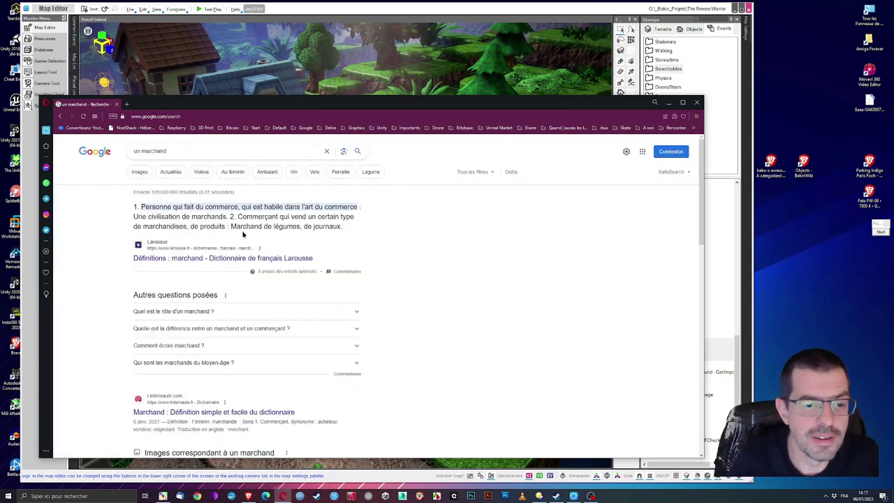
click(667, 104)
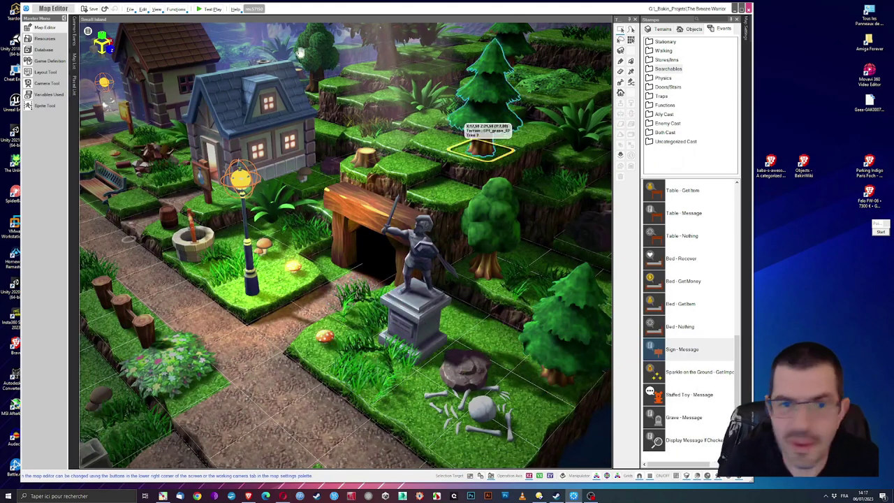
Start a test play and walk the hero along the village path to the front of the statue.
click(211, 9)
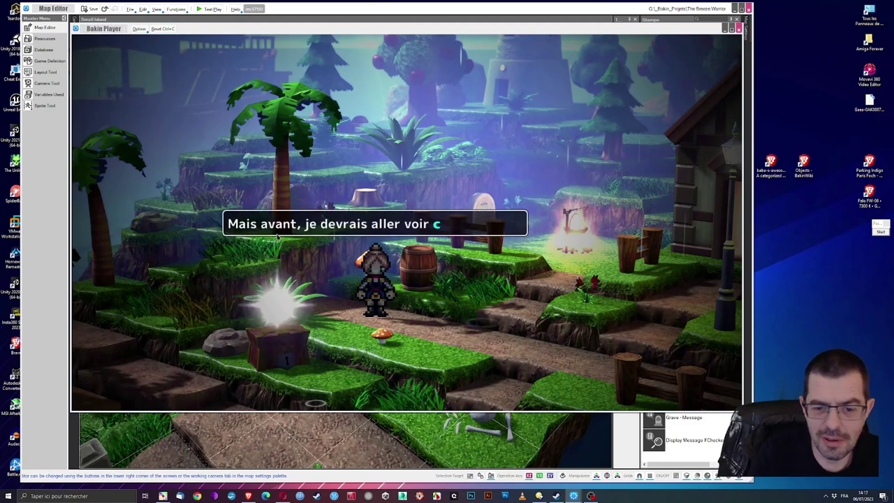
key(Right)
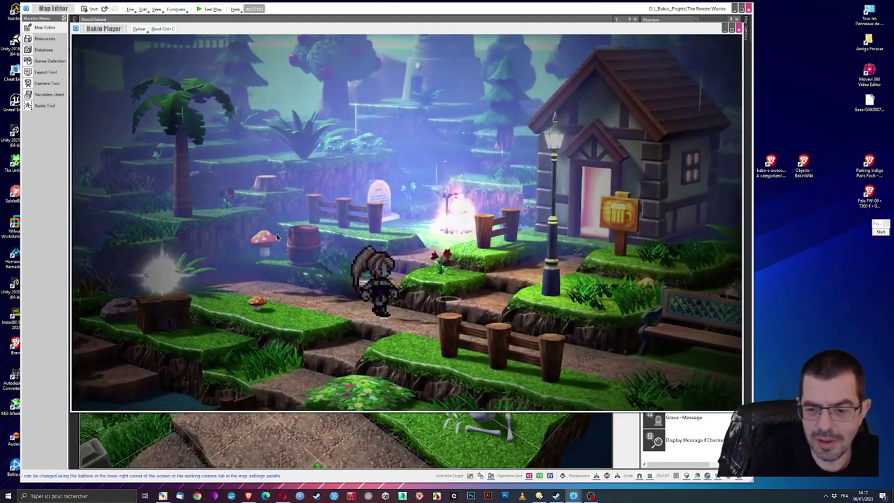
key(Right)
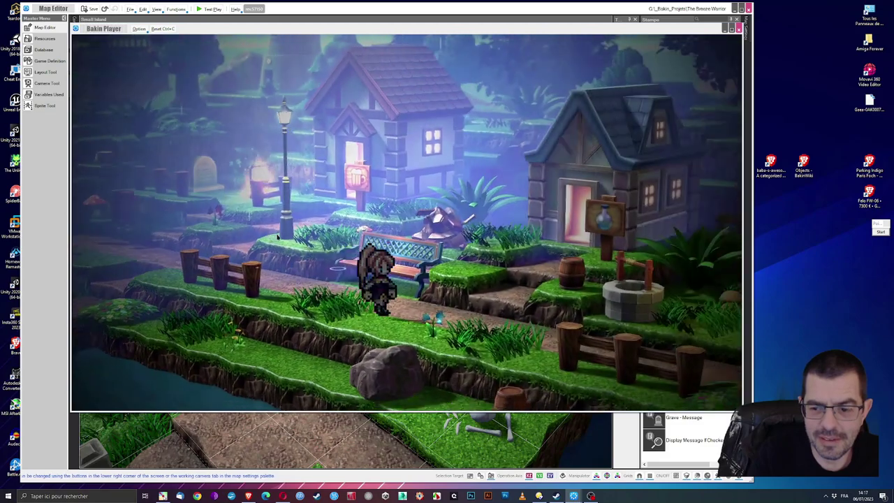
key(Right)
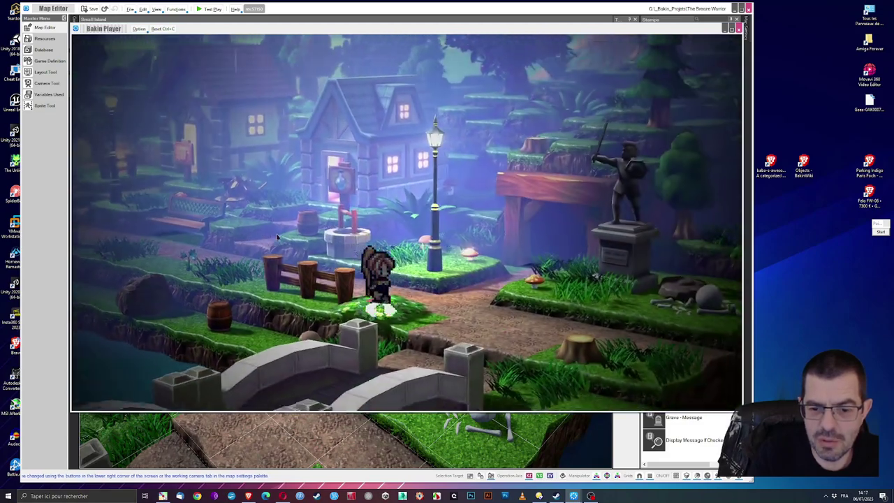
key(Right)
key(Up)
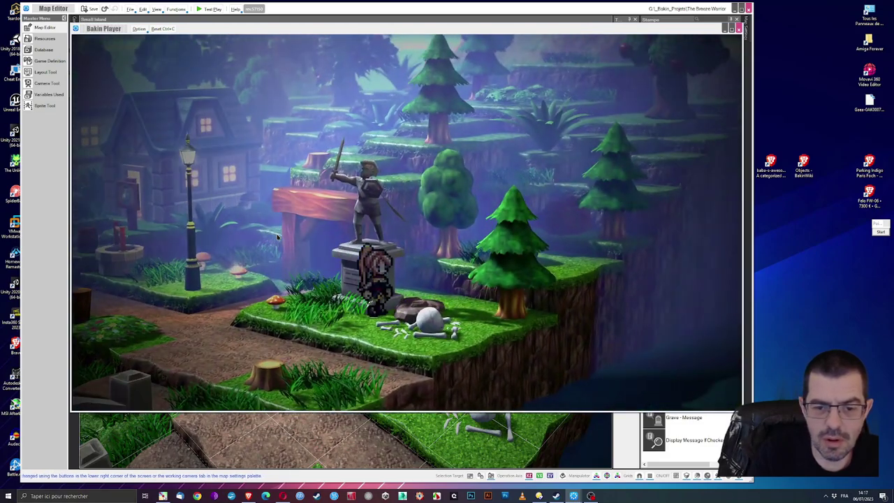
Check the hero statue's message, walk the hero back toward the bridge, and end the test play.
key(Return)
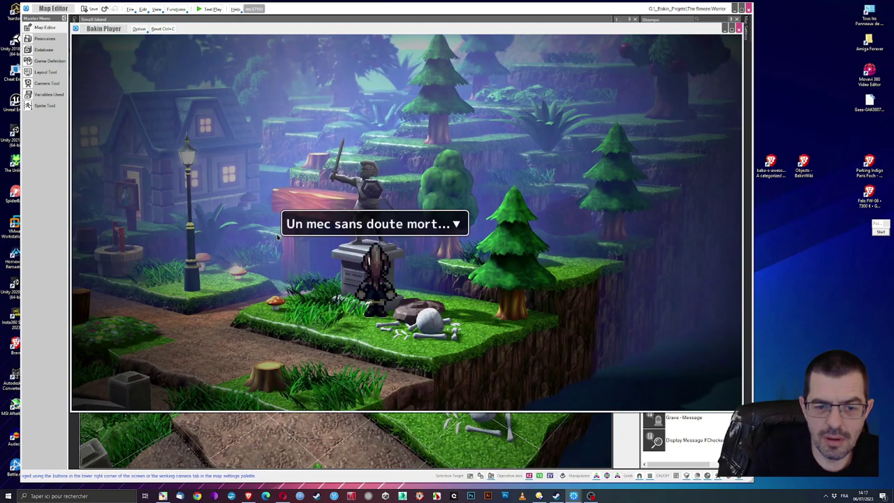
key(Return)
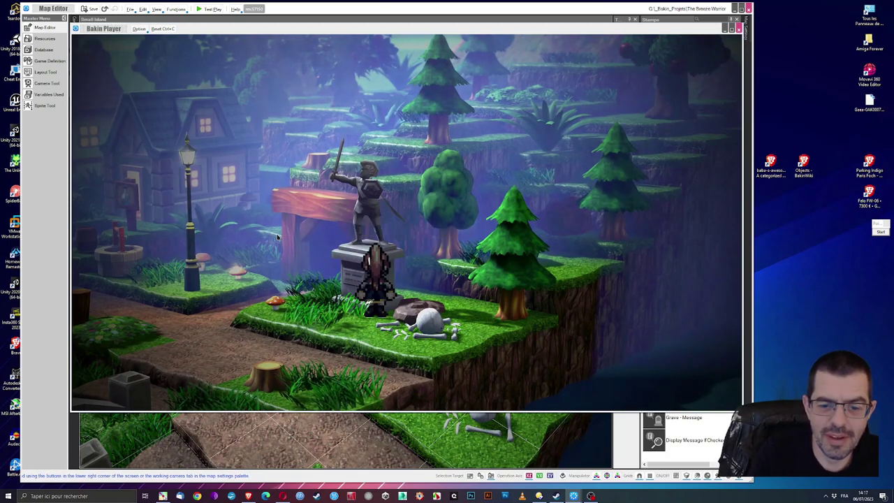
key(Left)
key(Down)
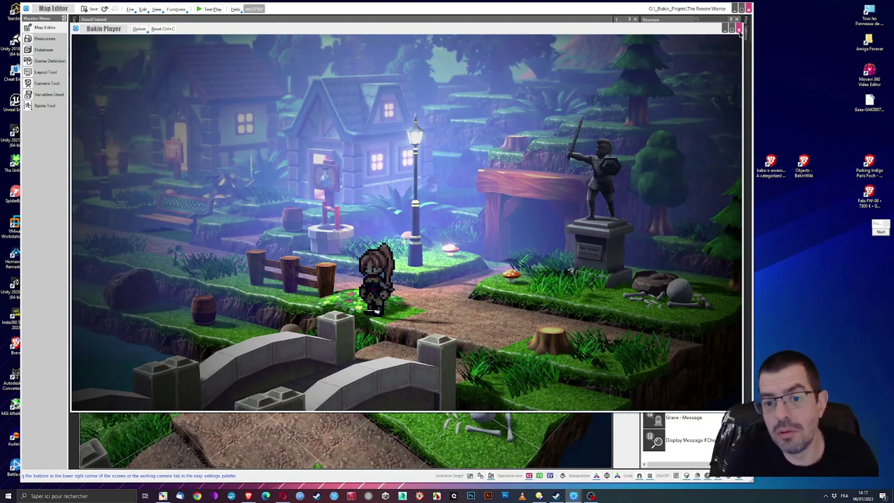
click(739, 29)
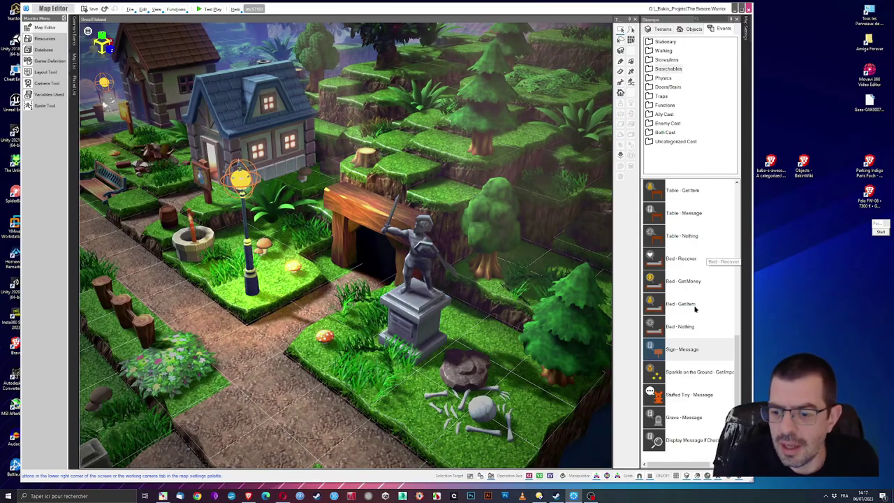
Look over the map from the hero's starting point past the pub and item shop to the statue and dungeon entrance.
middle_drag(147, 201, 182, 258)
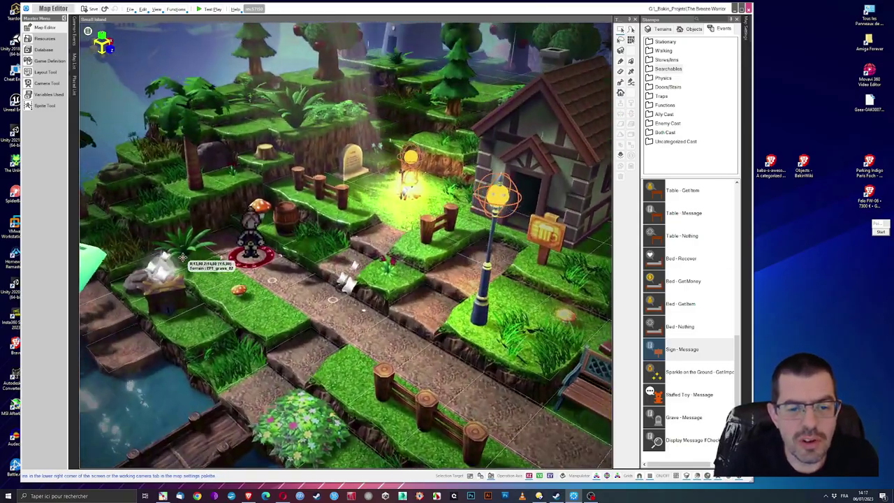
right_drag(183, 260, 199, 279)
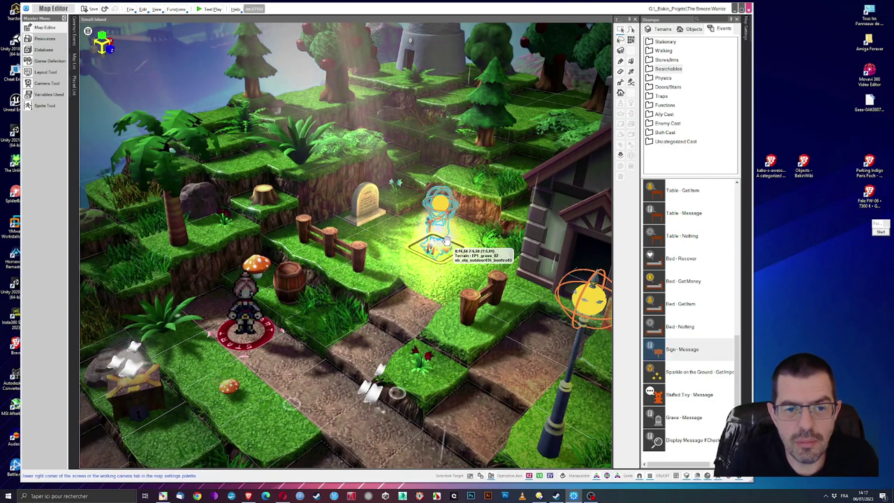
middle_drag(411, 259, 405, 220)
key(d)
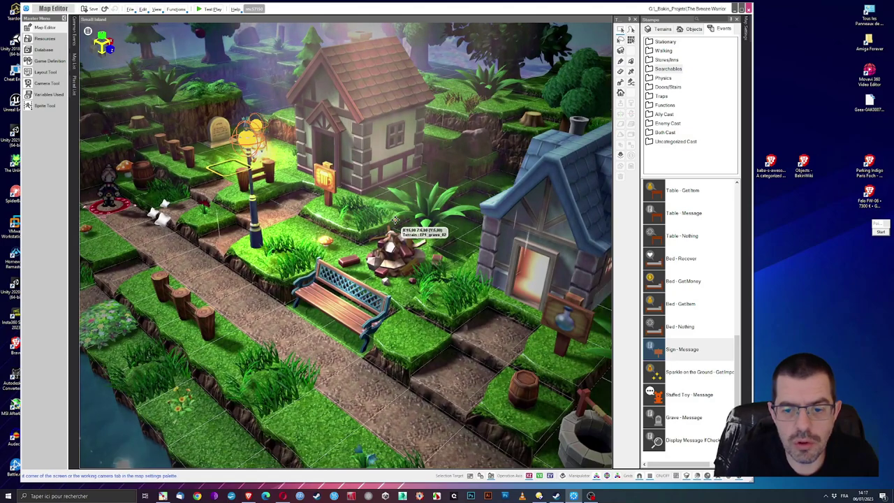
key(d)
middle_drag(382, 206, 375, 170)
key(d)
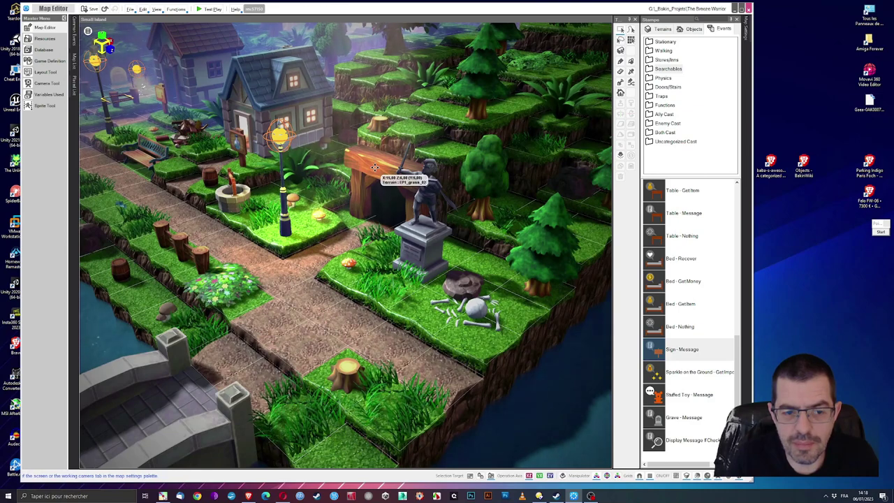
key(d)
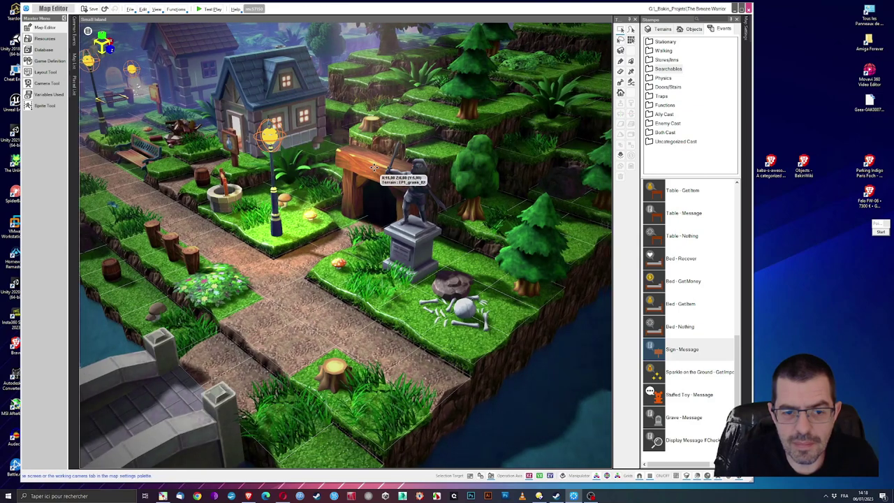
key(a)
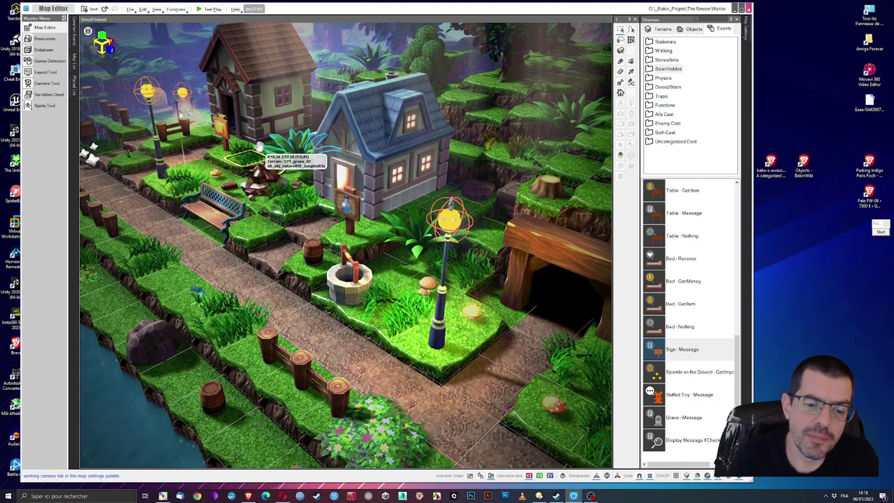
key(d)
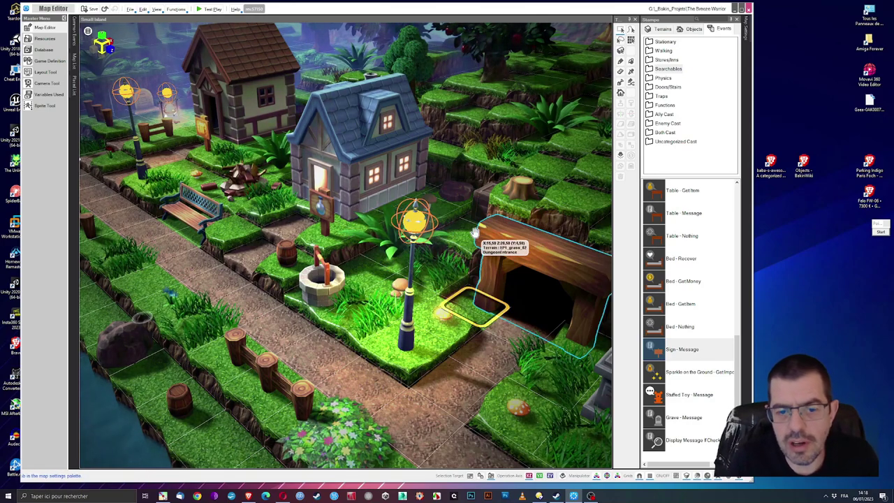
Open the treasure chest's event and review its start trigger, opening sound, graphic change, and the Poison Dagger and Medical Herb item commands.
middle_drag(318, 235, 347, 268)
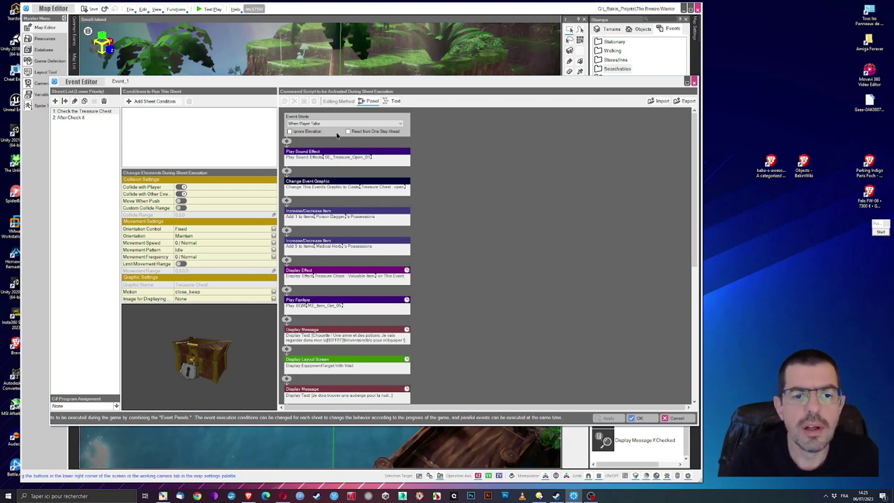
mouse_move(315, 124)
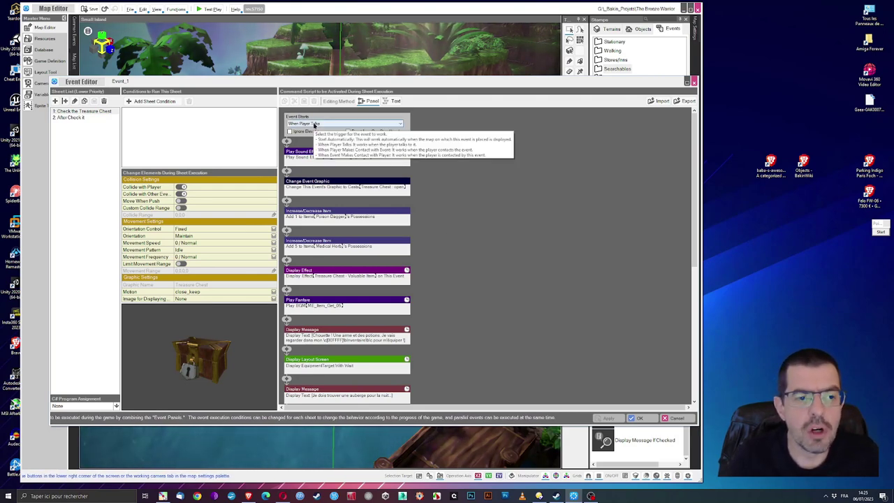
click(358, 156)
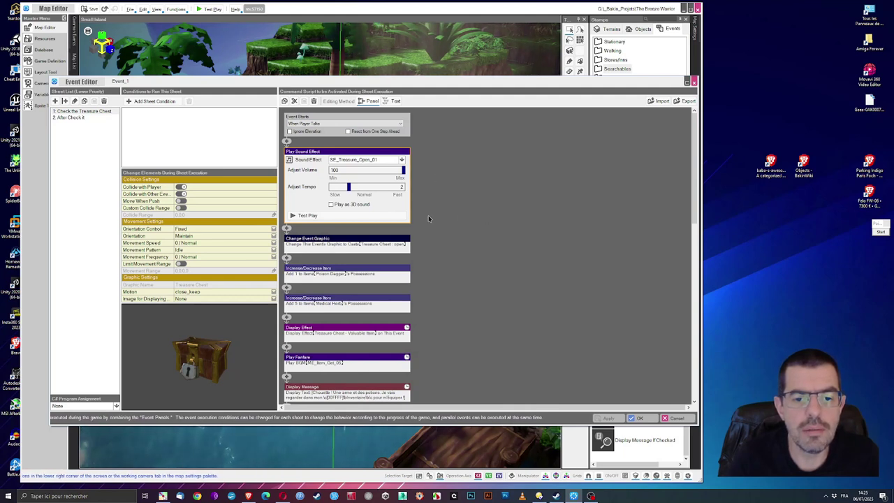
click(332, 240)
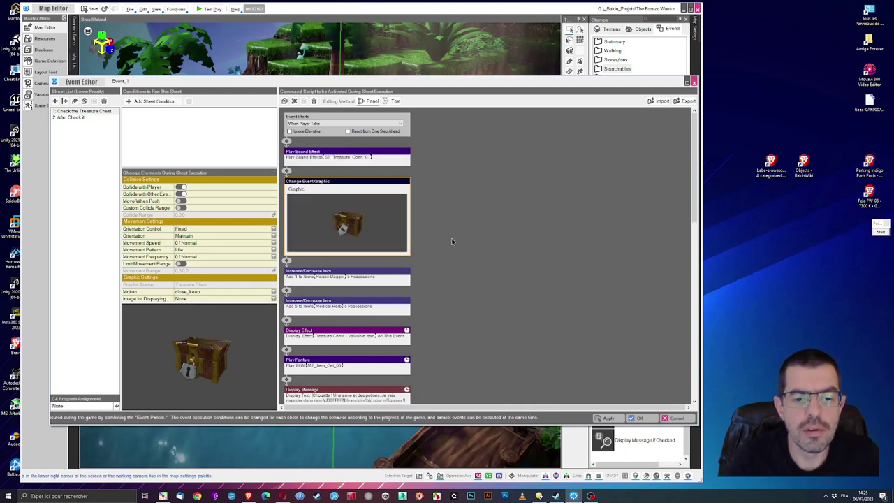
click(352, 275)
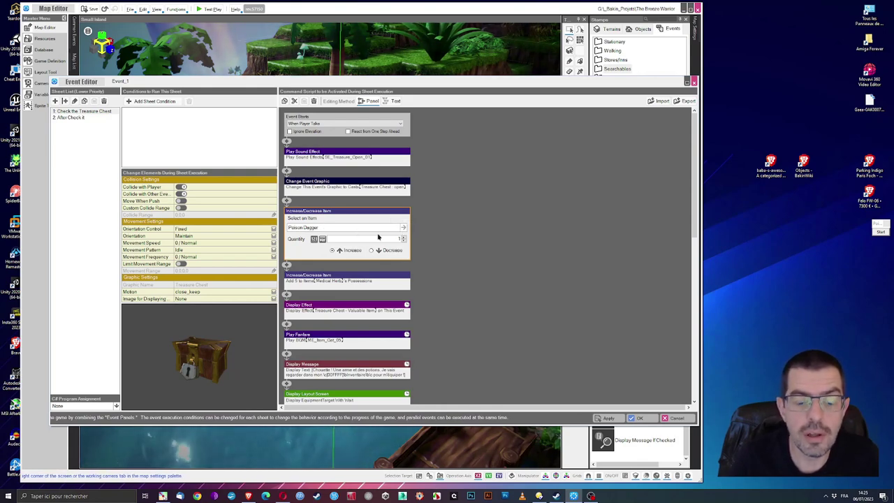
click(327, 278)
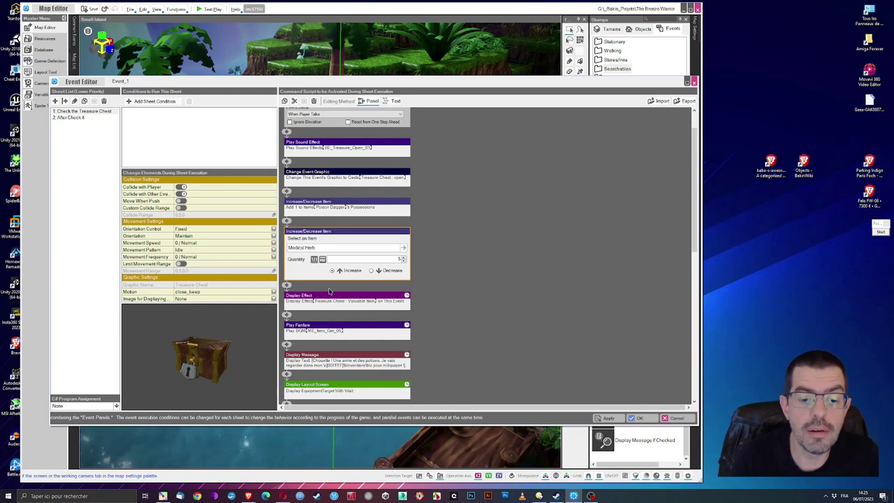
Review the chest event's effect, fanfare, message and equipment layout commands, and close the event with its settings accepted.
click(326, 297)
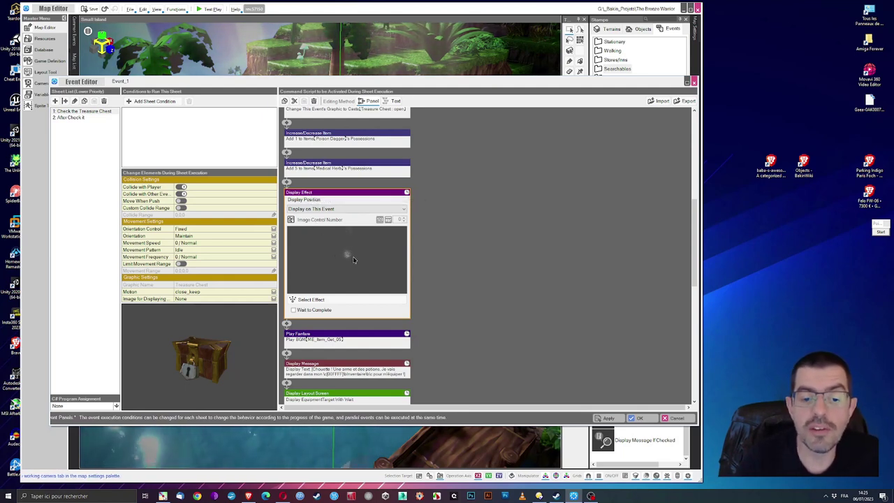
click(353, 335)
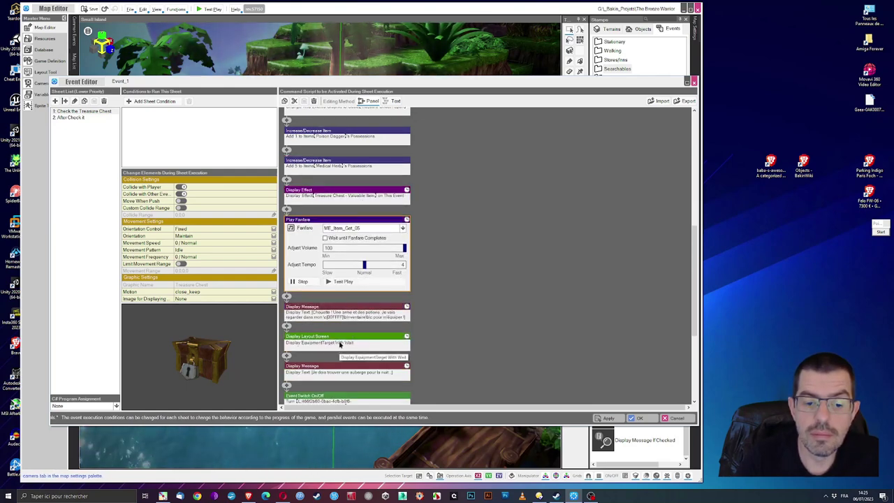
click(336, 306)
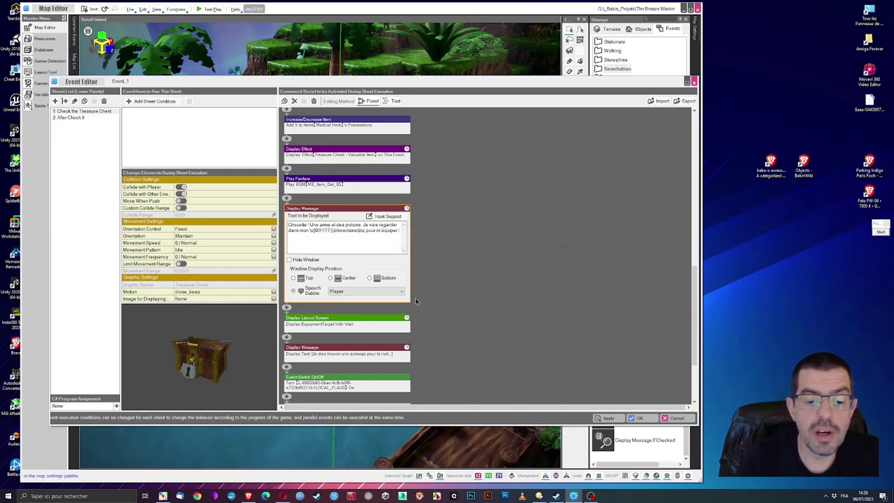
click(346, 319)
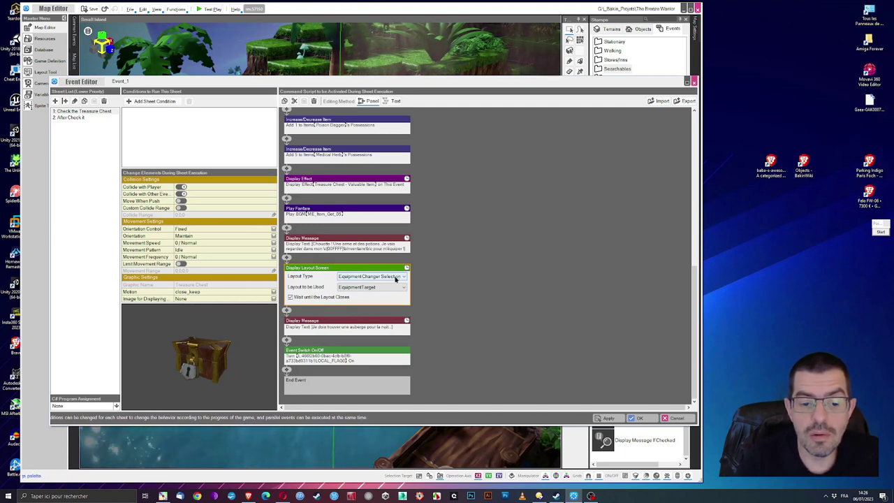
click(369, 287)
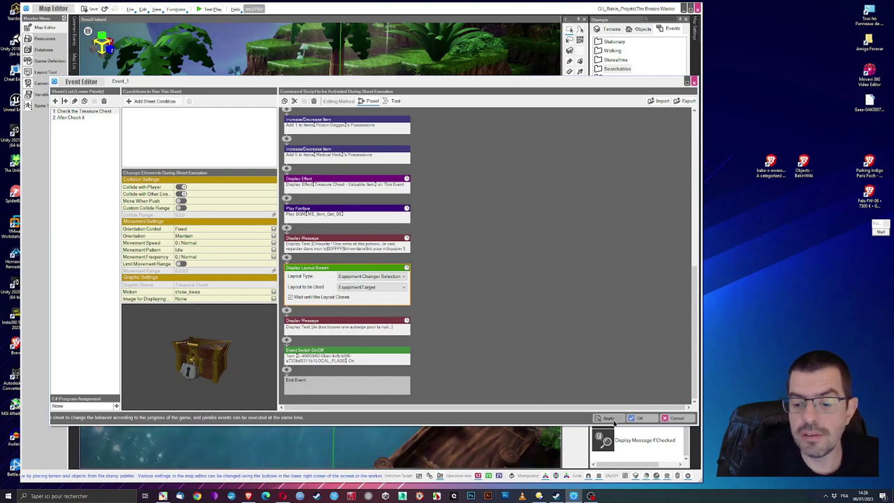
click(638, 418)
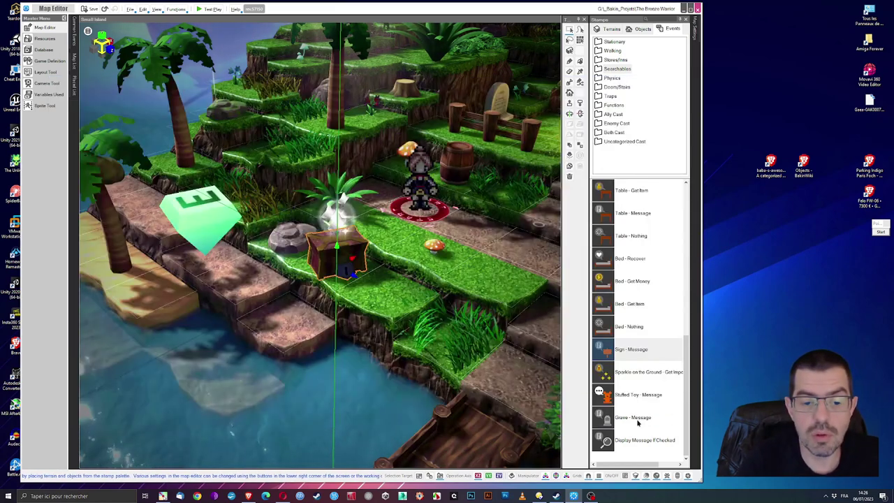
Browse the event stamp categories, including the casts, Functions and Traps, and look through the Doors/Stairs templates.
click(618, 141)
click(615, 132)
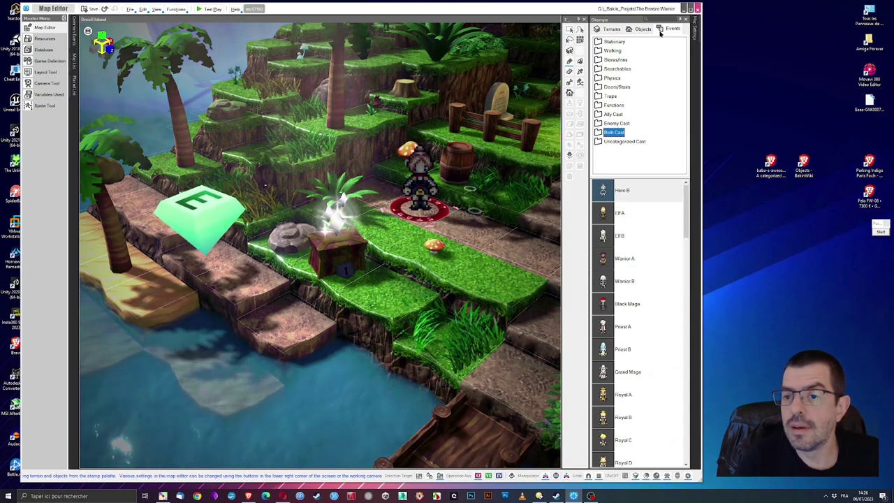
click(617, 123)
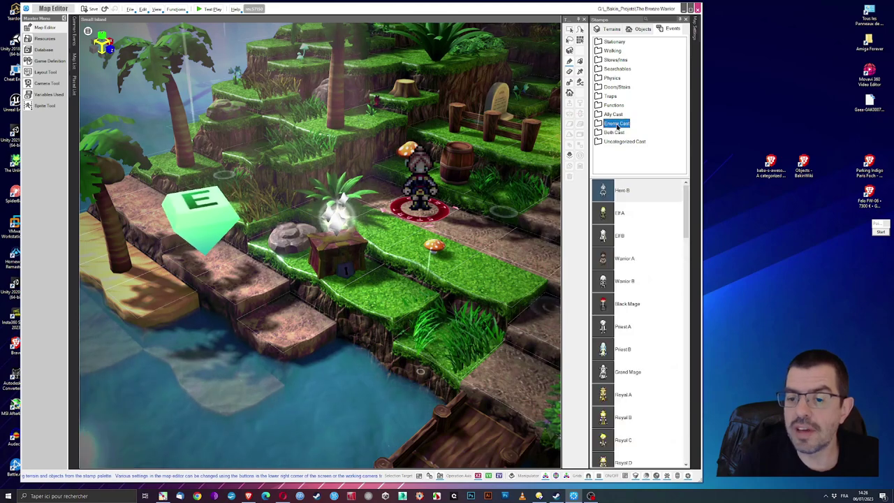
click(613, 114)
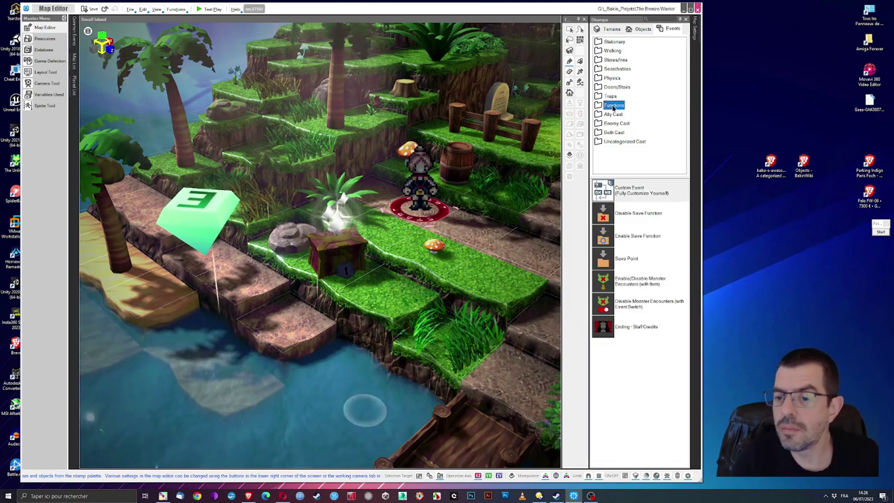
click(611, 96)
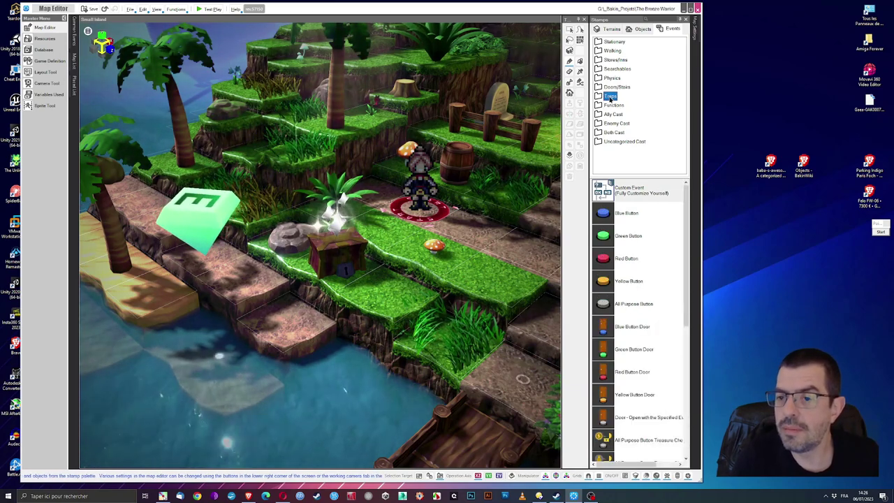
scroll(654, 316, down, 5)
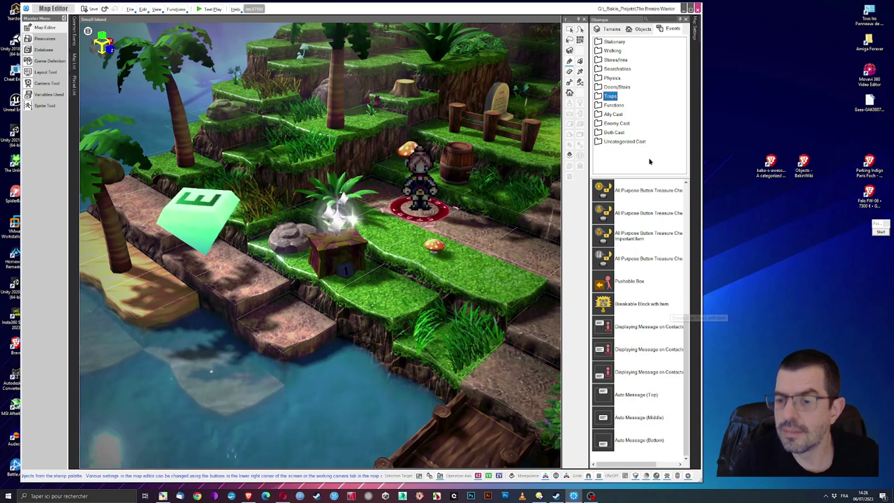
click(613, 87)
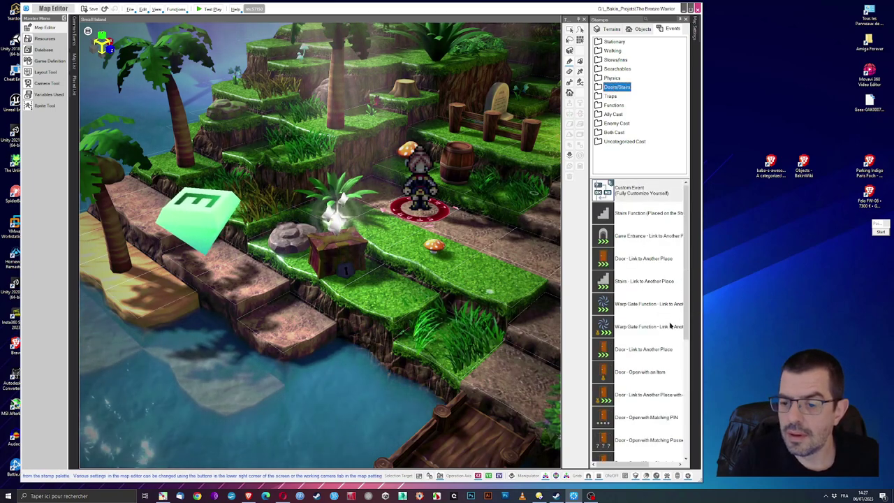
scroll(671, 326, down, 3)
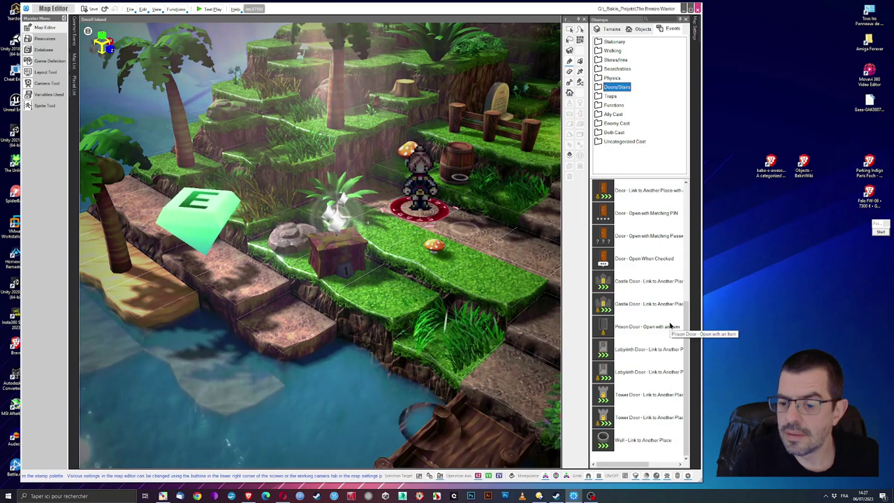
Browse the Physics, Searchables, store and inn, Walking and Stationary event templates in the stamp list.
scroll(671, 326, up, 4)
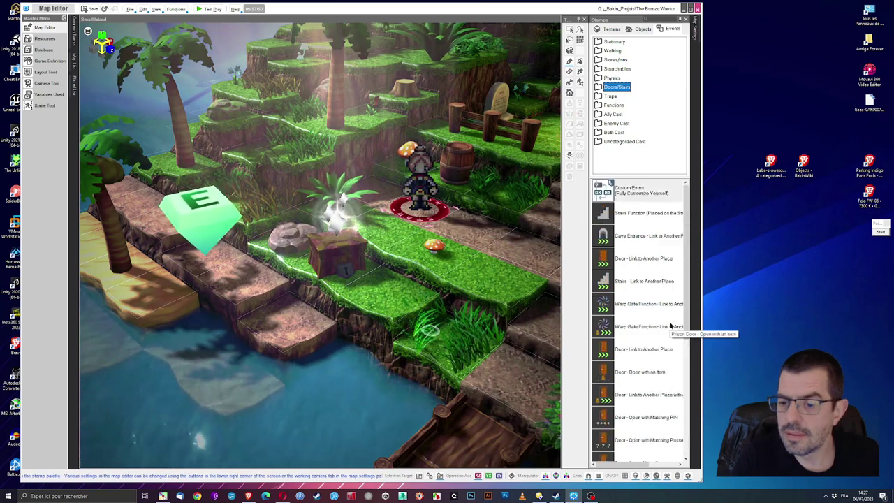
click(609, 77)
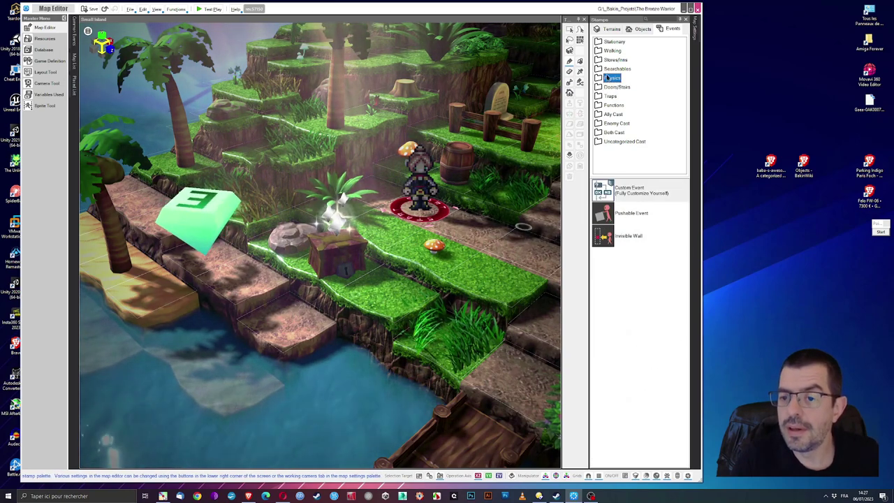
click(614, 68)
scroll(670, 300, down, 5)
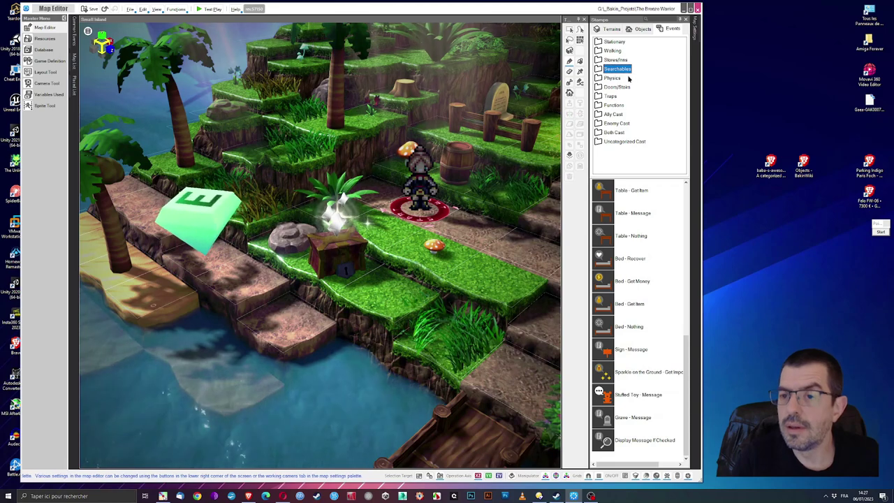
click(612, 60)
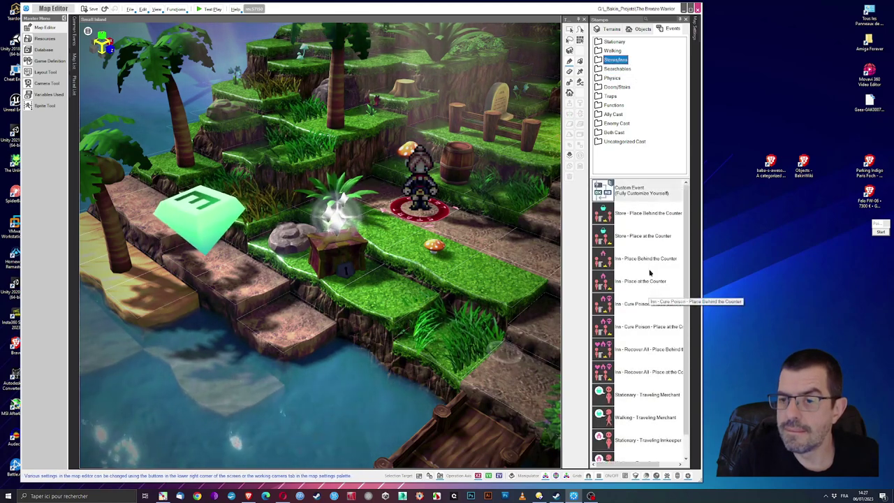
click(612, 51)
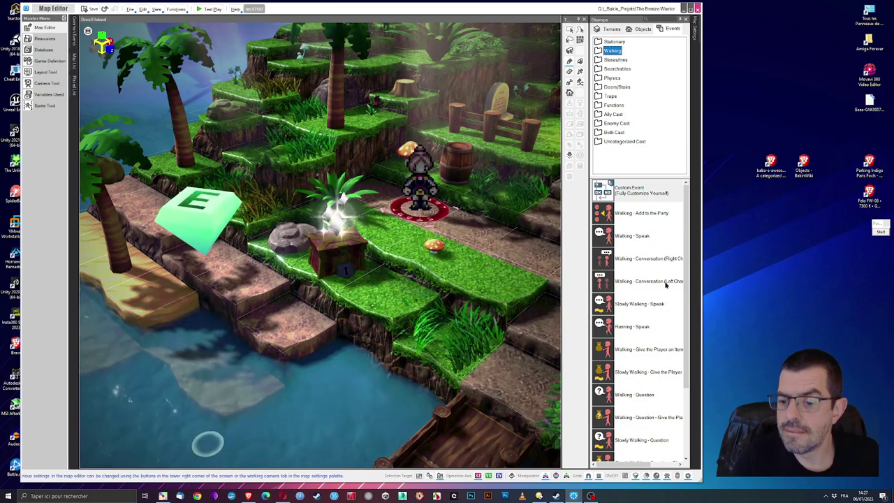
scroll(666, 285, down, 3)
scroll(666, 287, up, 3)
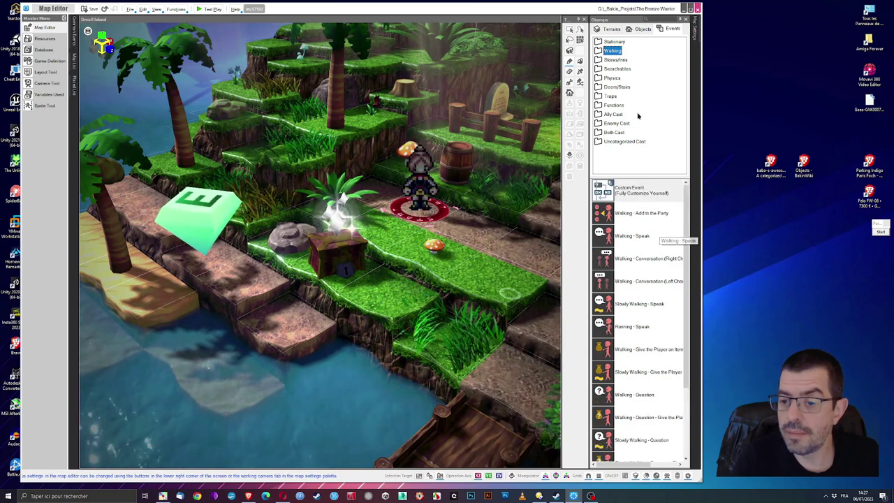
click(615, 42)
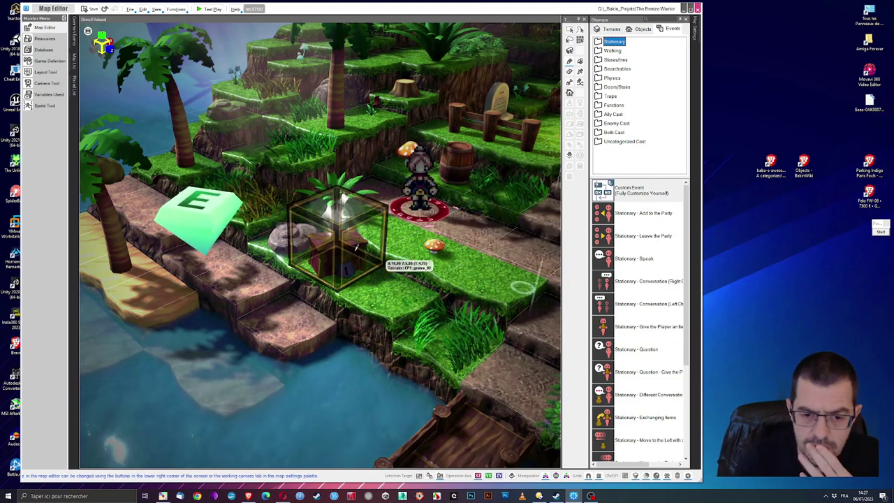
Reopen the treasure chest's event and examine the settings of its Display Layout Screen command.
click(570, 30)
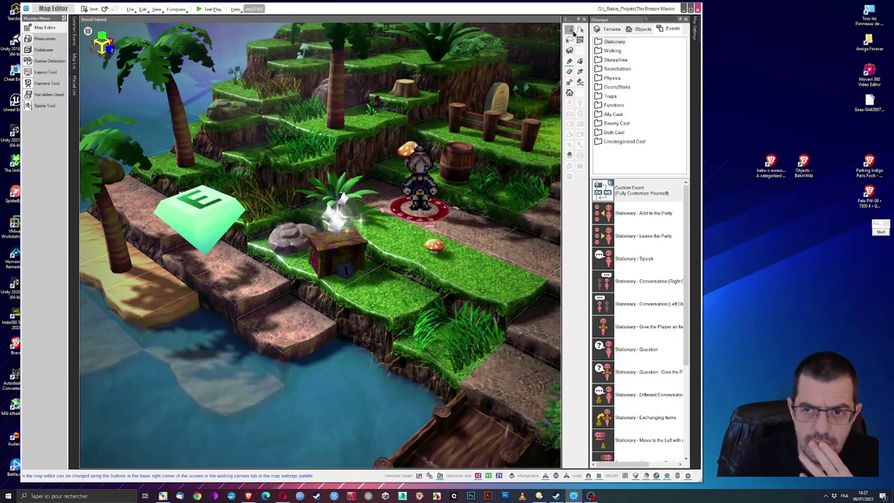
click(326, 263)
double_click(358, 267)
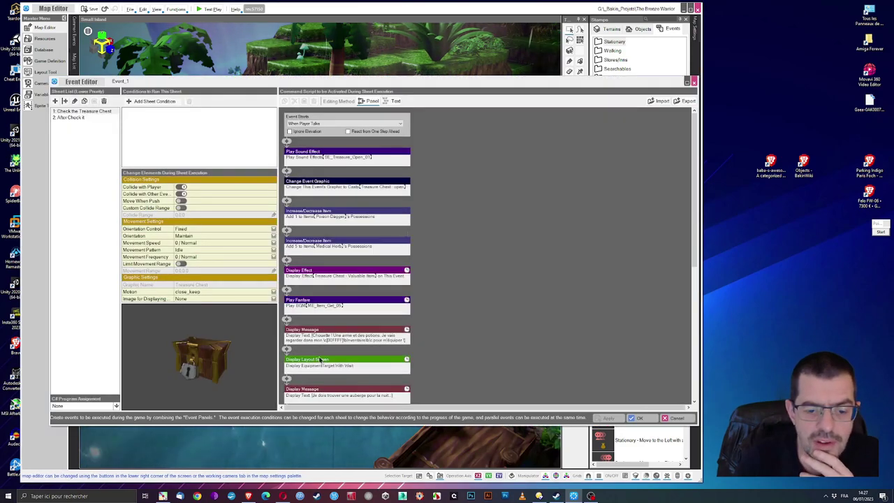
click(322, 359)
scroll(328, 314, down, 2)
right_click(338, 271)
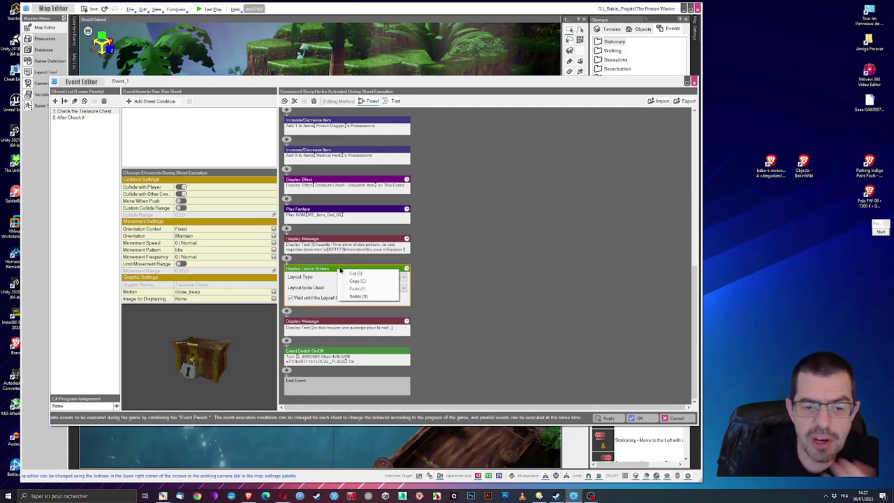
click(454, 209)
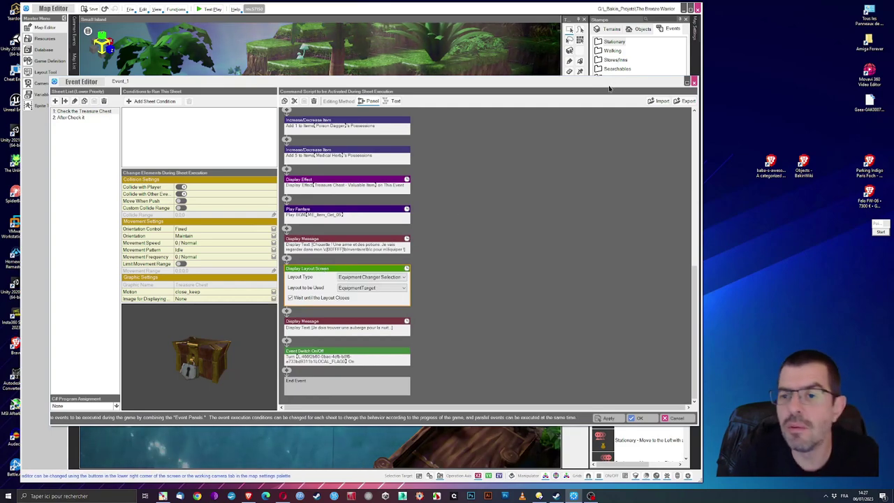
drag(610, 82, 471, 27)
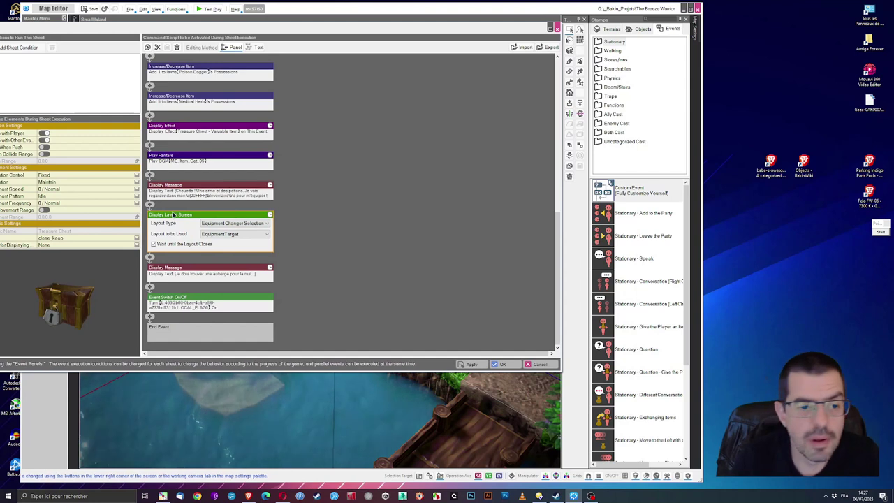
Open the command selector just before the Display Layout Screen command and review the Conversation and Screen Effects commands.
click(150, 207)
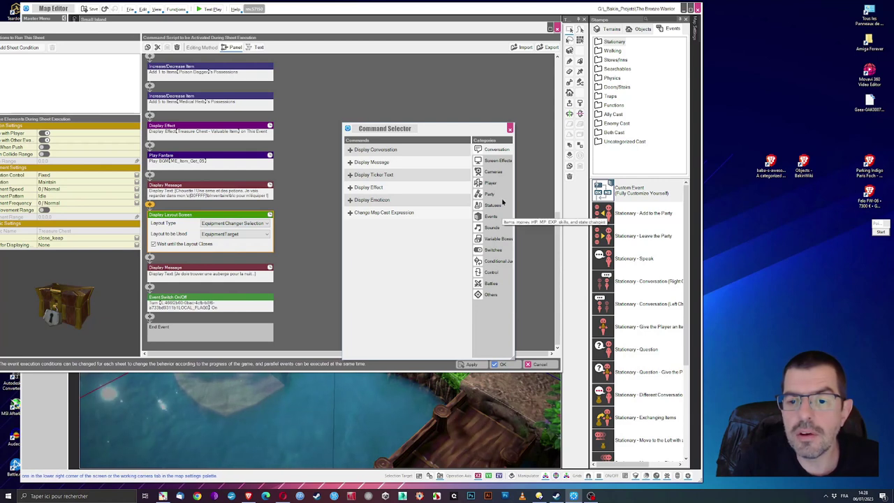
click(495, 150)
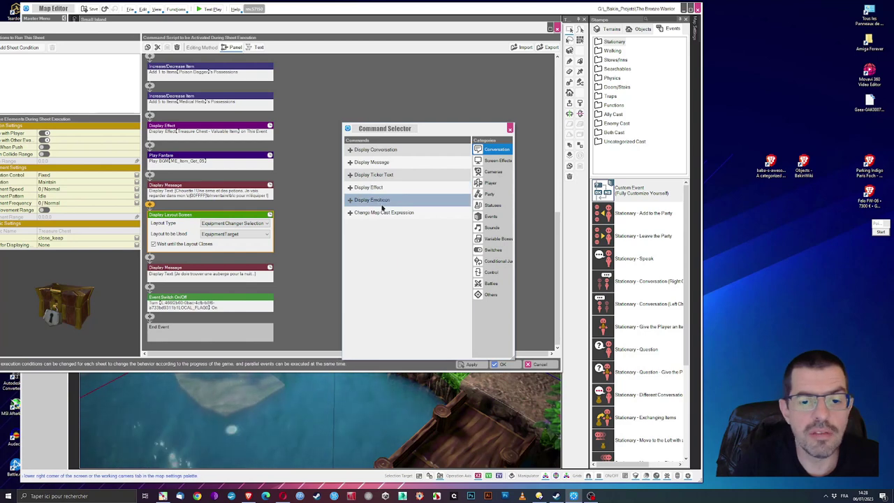
click(497, 160)
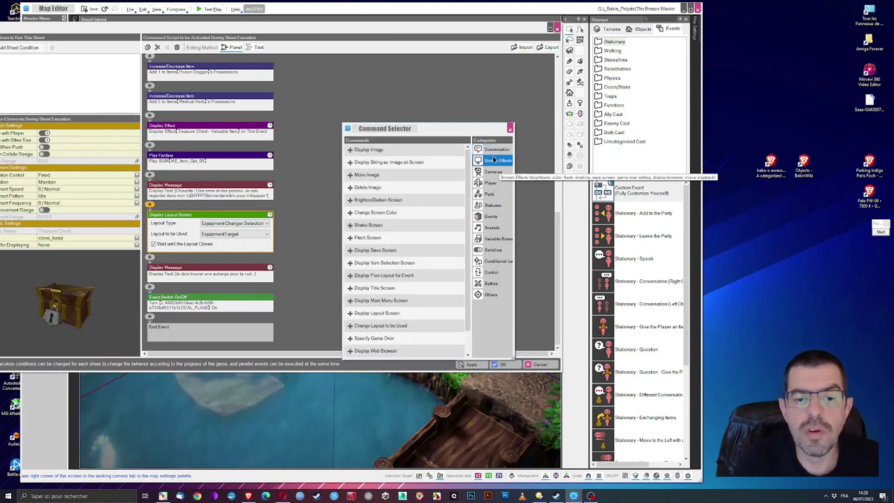
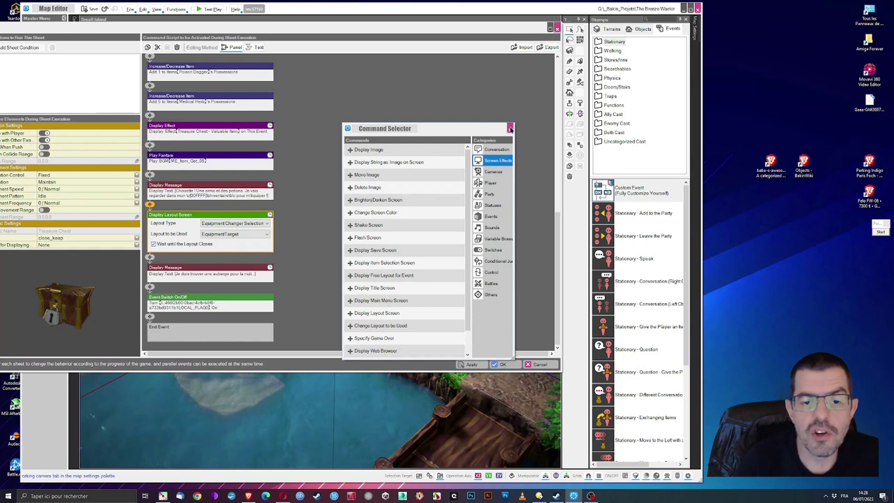
Insert a Flash Screen command right after the Display Layout Screen command in the treasure chest's event and save the event.
click(510, 129)
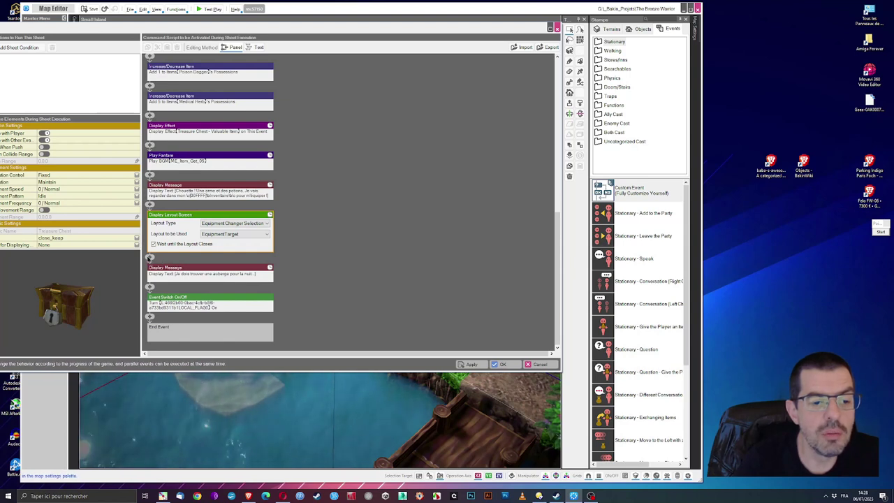
click(149, 257)
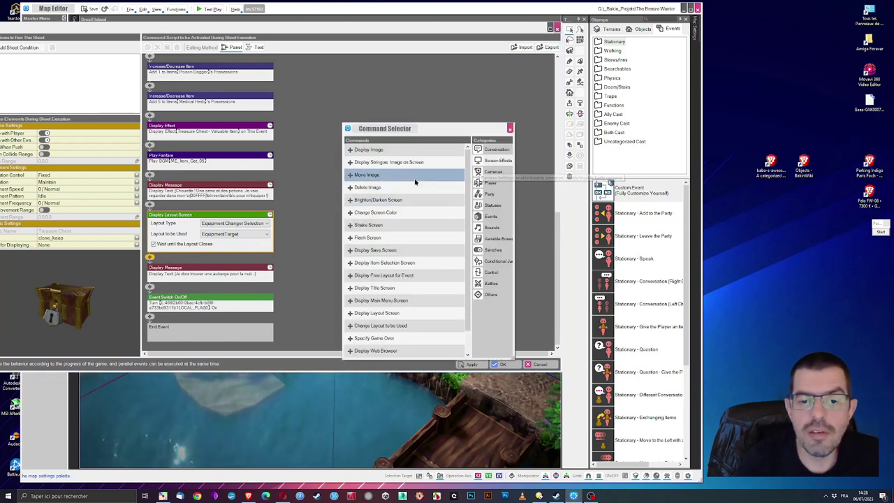
double_click(372, 238)
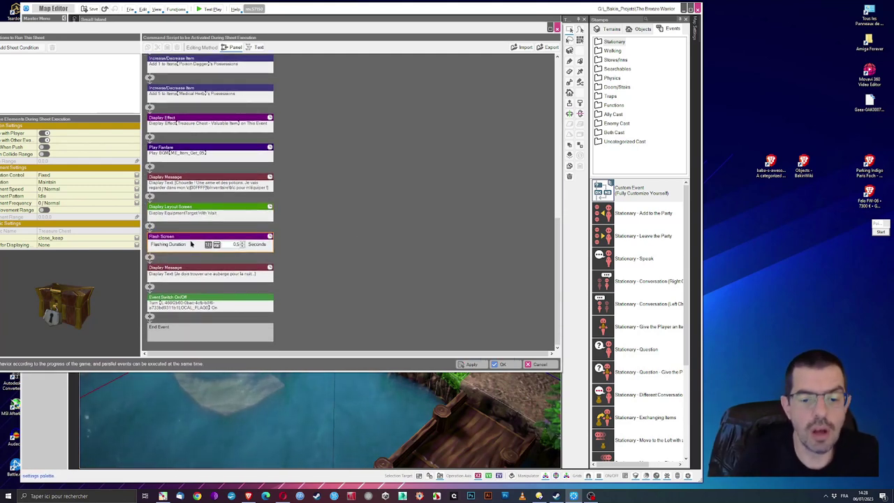
click(503, 364)
Test play the map, advance through the hero's opening messages, then walk to the treasure chest and open it.
click(208, 9)
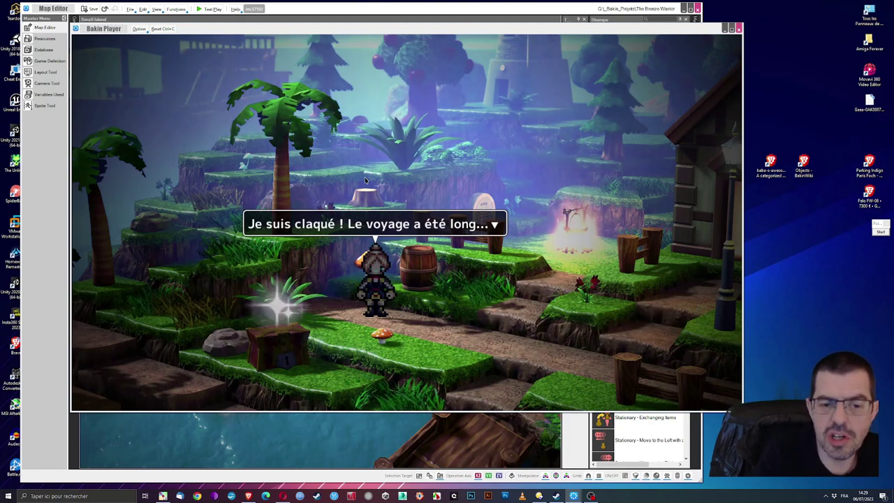
key(Return)
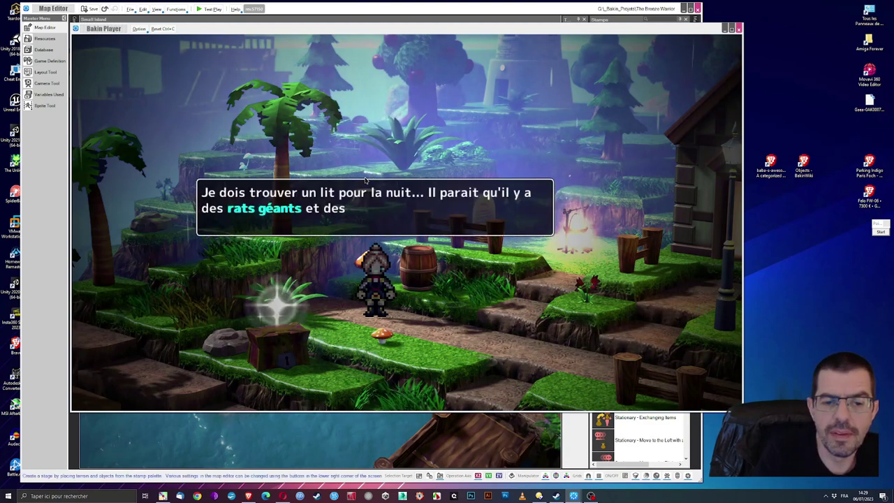
key(Return)
key(Return)
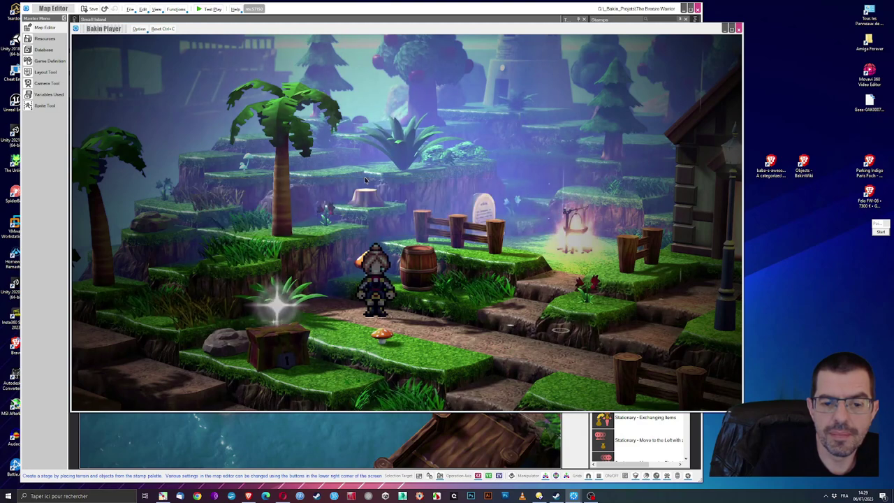
key(Return)
key(Down)
key(Left)
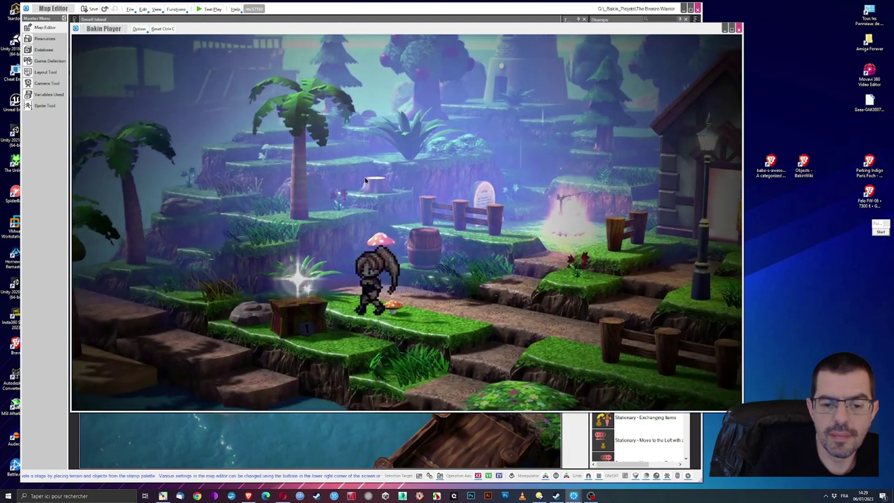
key(Return)
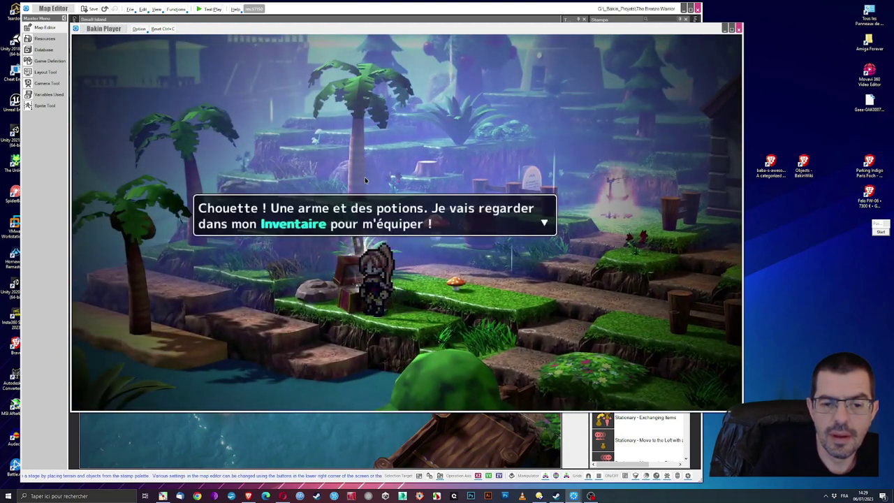
Continue past the chest's item message and equip the hero with the Poison Dagger in the weapon slot.
key(Return)
key(Return)
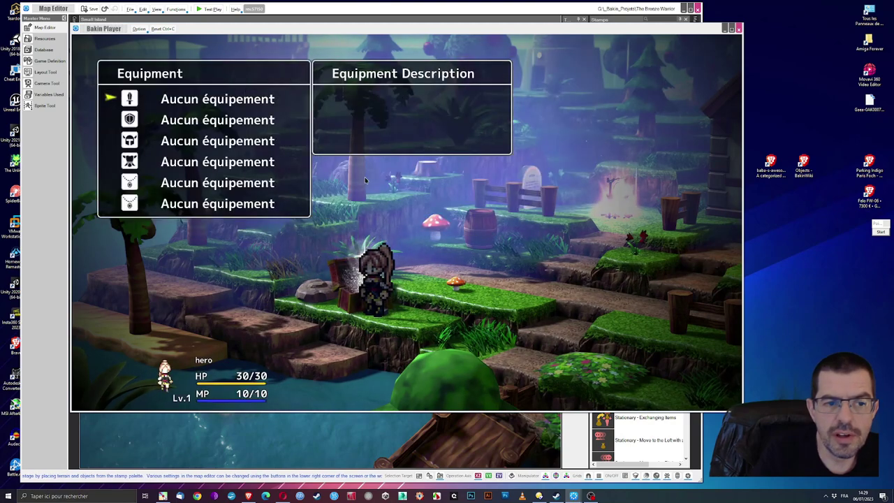
key(Return)
key(Down)
key(Return)
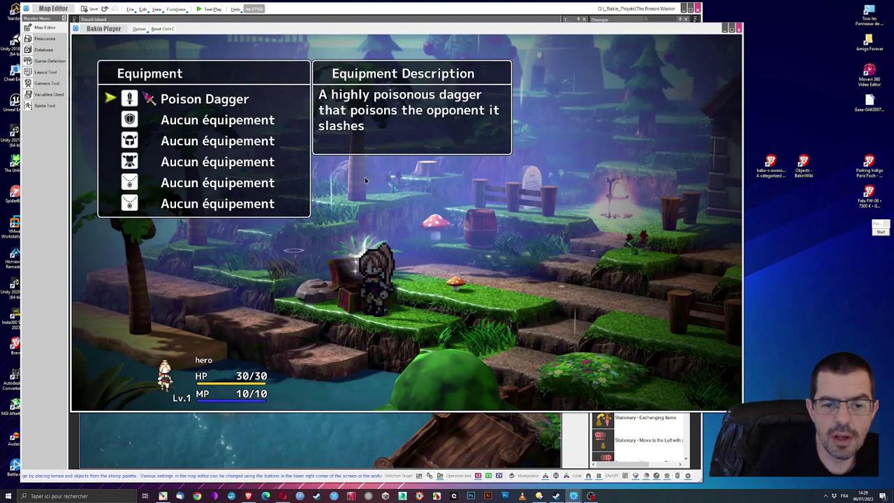
Leave the equipment screen, dismiss the chest event's closing message about finding an inn, and end the test play.
key(Escape)
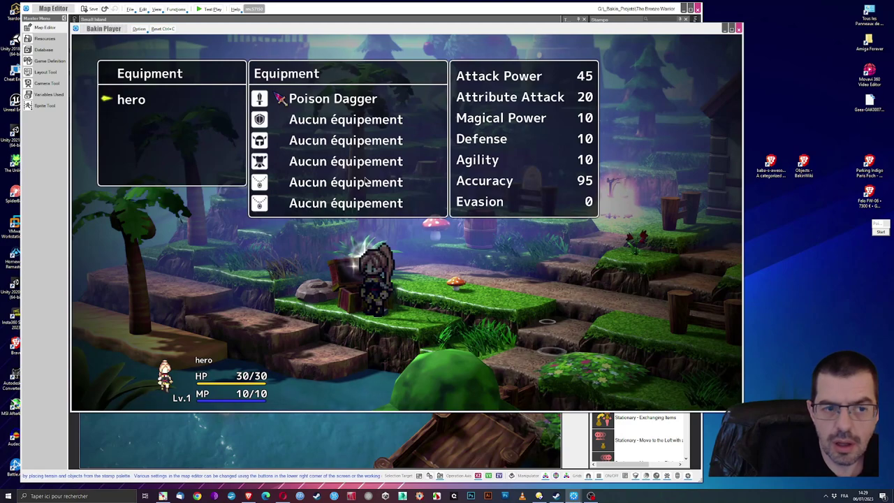
key(Escape)
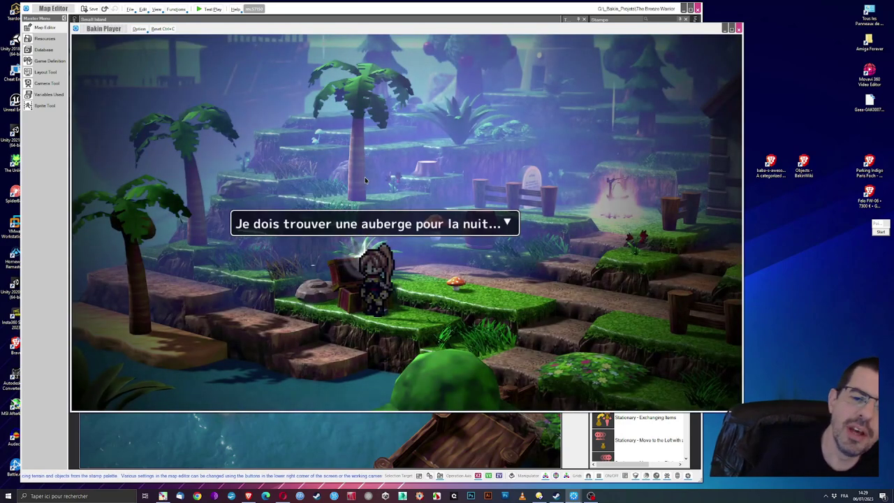
key(Return)
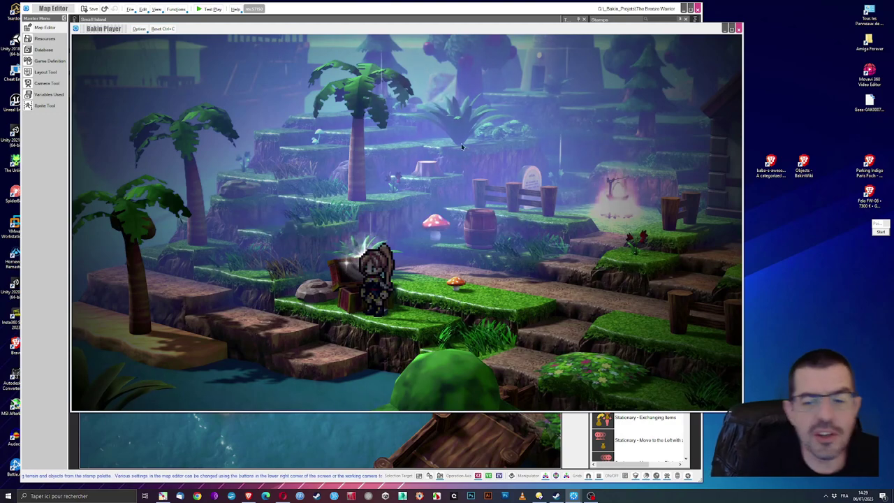
click(739, 28)
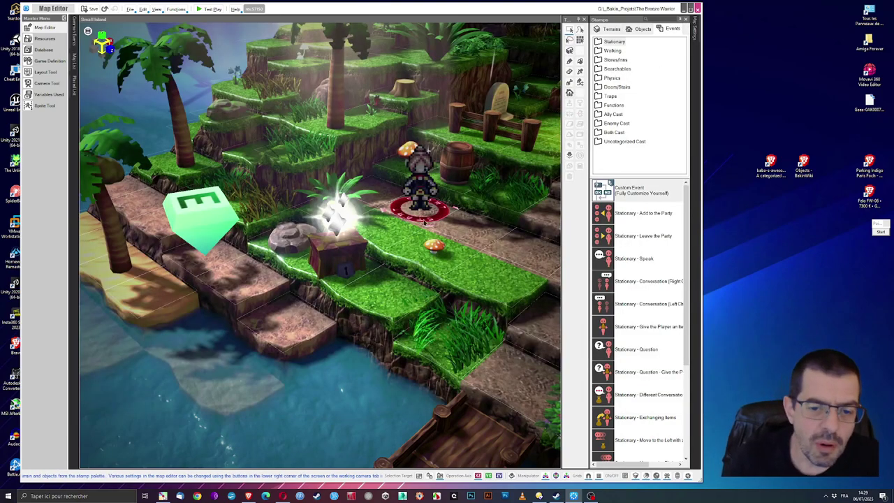
Look over the village area of the map and check the map settings' Enemy Distribution section.
click(424, 223)
mouse_move(424, 223)
middle_down()
mouse_move(405, 242)
mouse_move(428, 235)
middle_up()
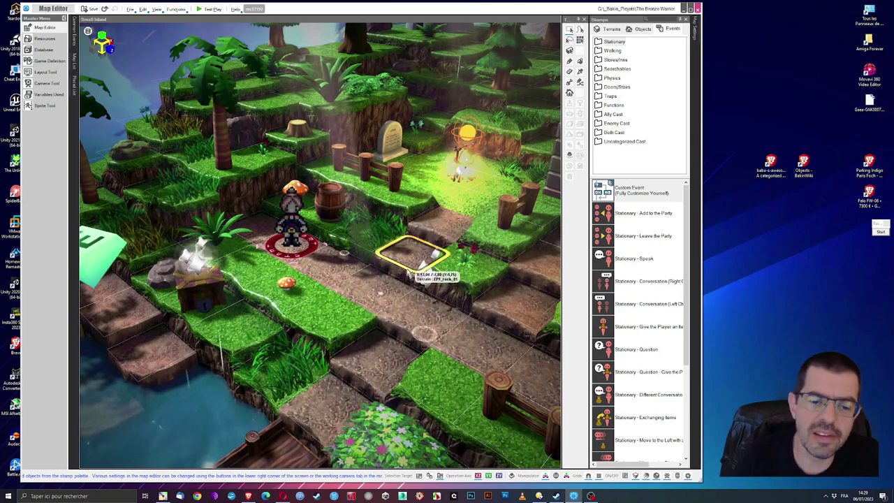
scroll(410, 271, down, 2)
middle_drag(440, 253, 419, 247)
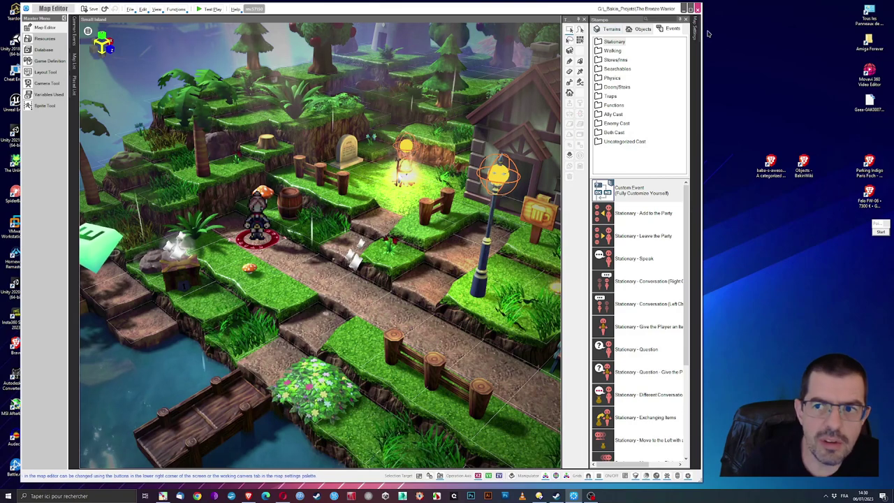
click(581, 31)
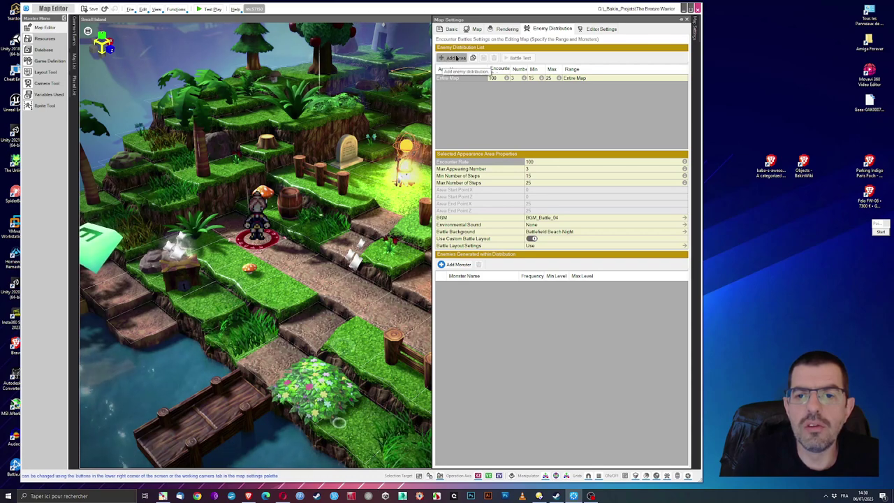
click(297, 32)
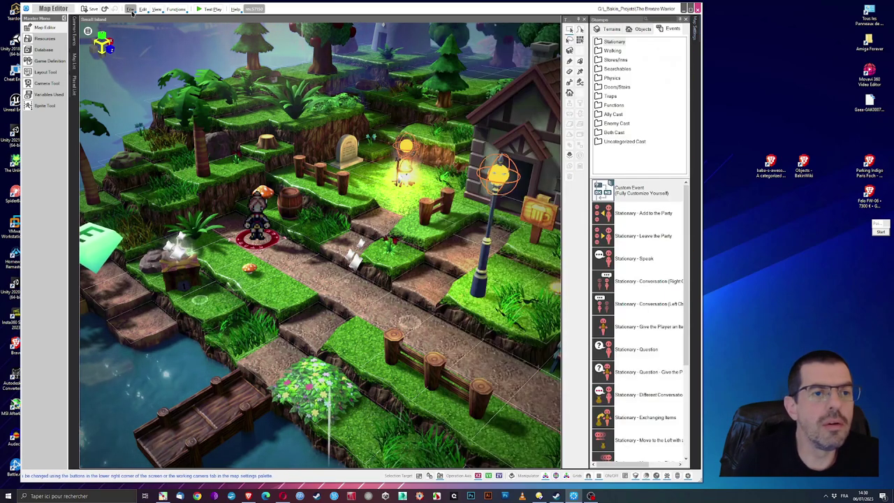
Bring up the Map Settings palette with the Enemy Distribution settings.
click(157, 11)
click(157, 11)
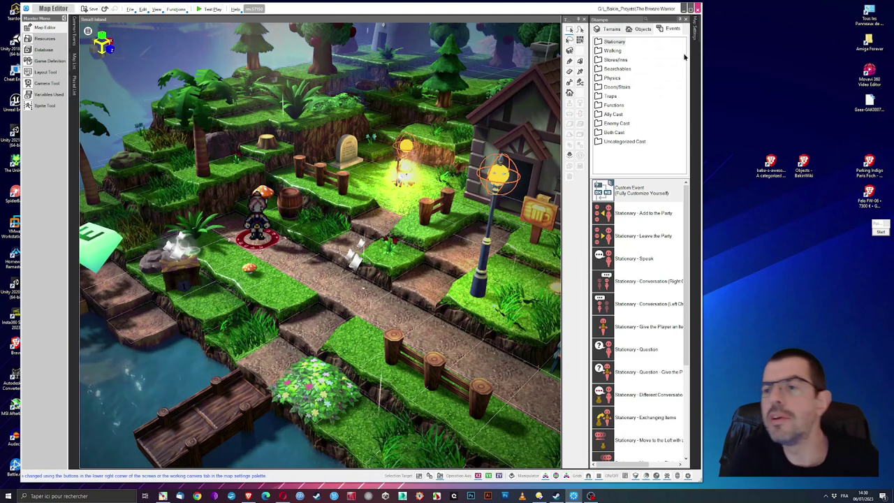
click(155, 9)
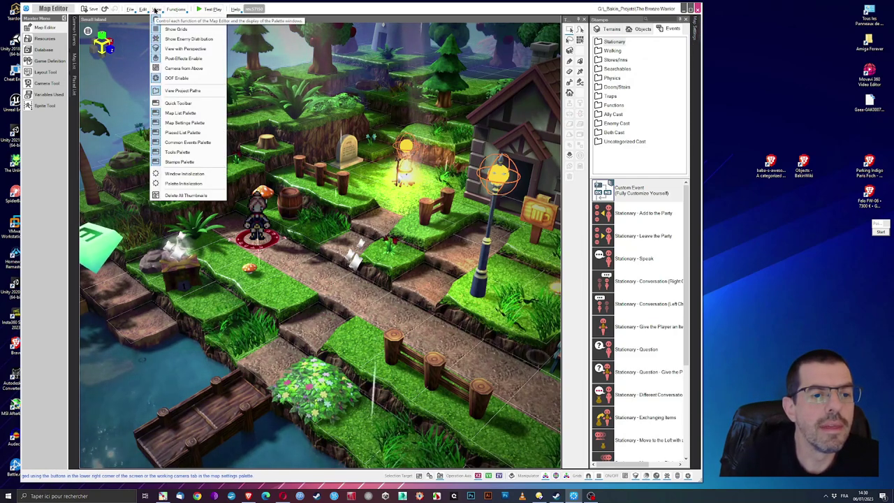
click(182, 123)
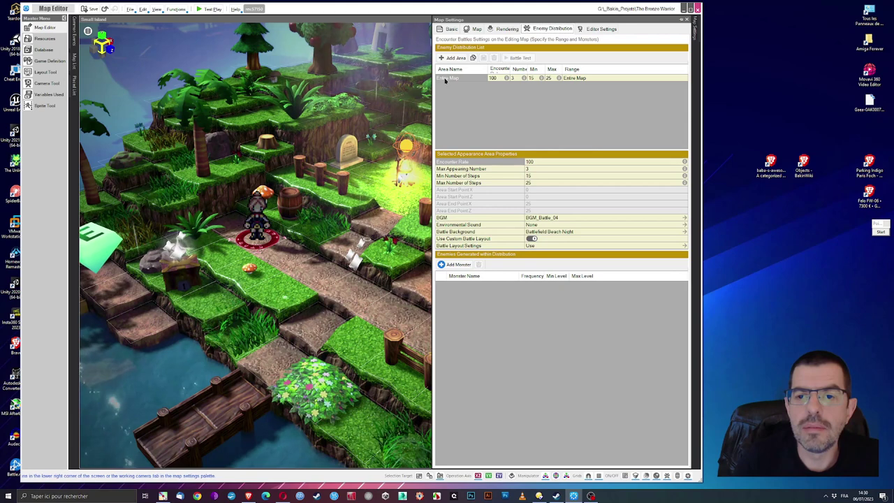
Examine the Entire Map enemy area's name, range, maximum appearing number and minimum number of steps.
double_click(455, 78)
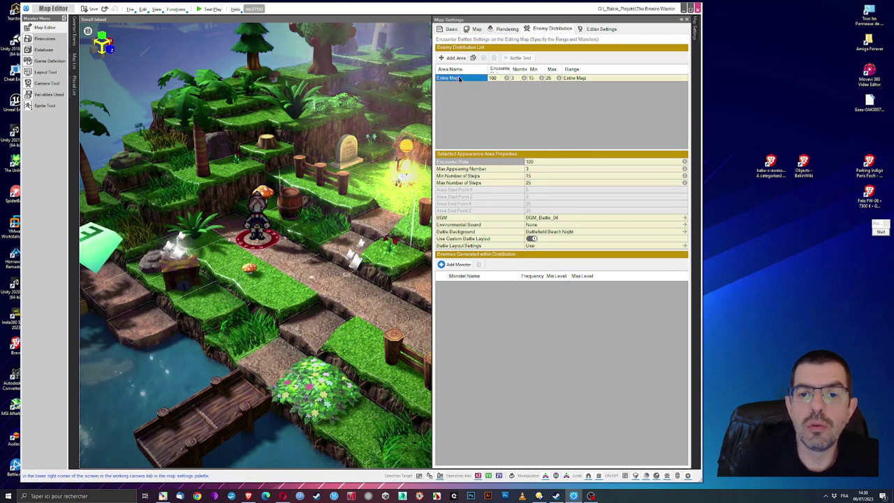
click(575, 78)
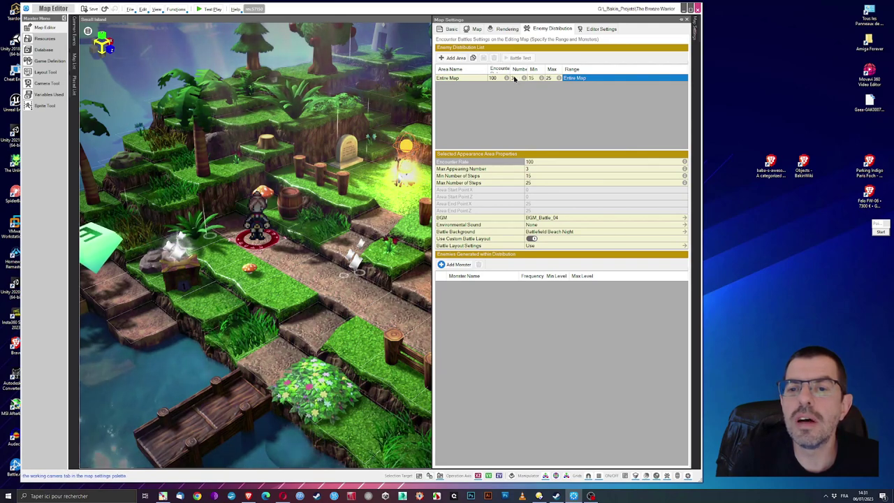
click(514, 78)
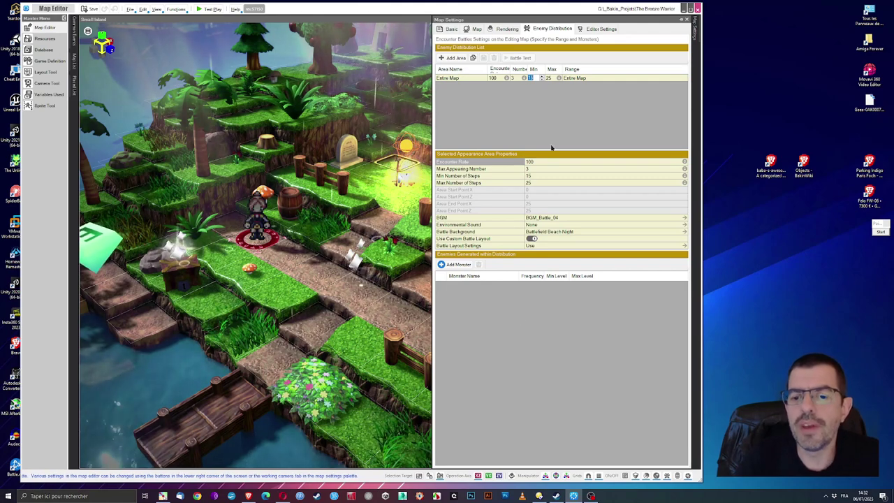
click(509, 362)
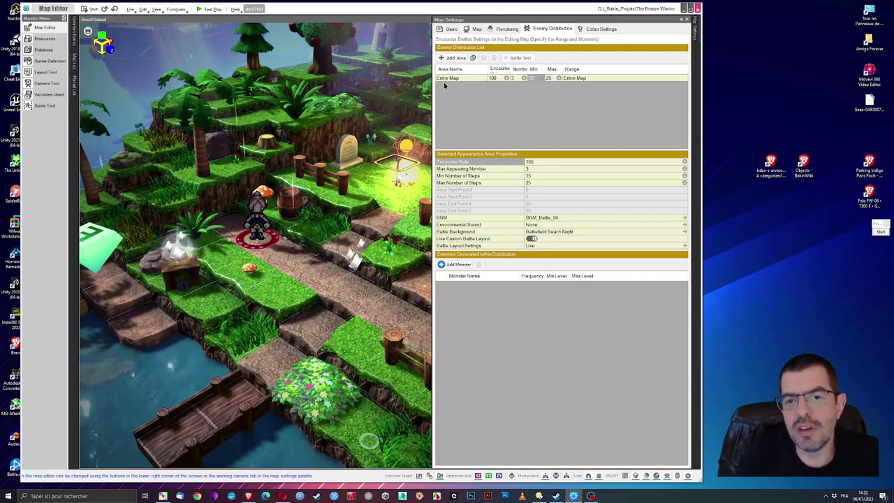
Add the Chat Flippant and Rat Géant casts from Mes_Casts as monsters generated in the Entire Map area.
click(456, 264)
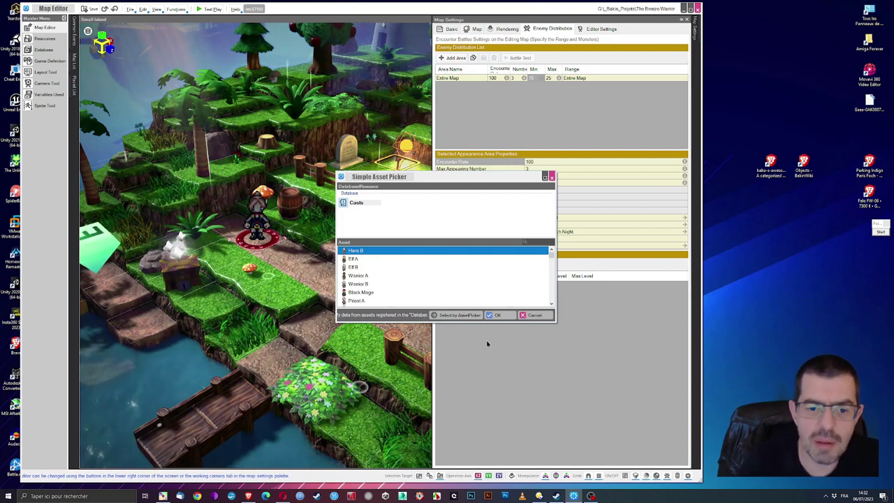
drag(553, 258, 558, 304)
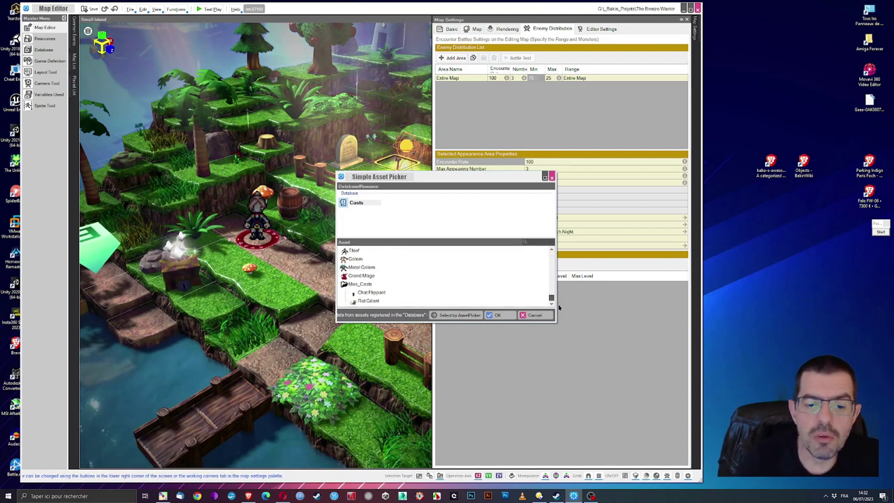
click(368, 293)
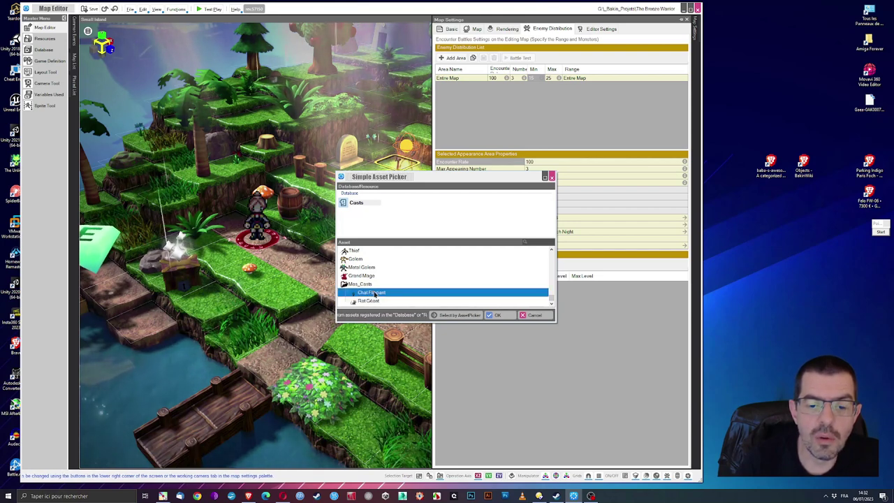
click(494, 315)
click(454, 265)
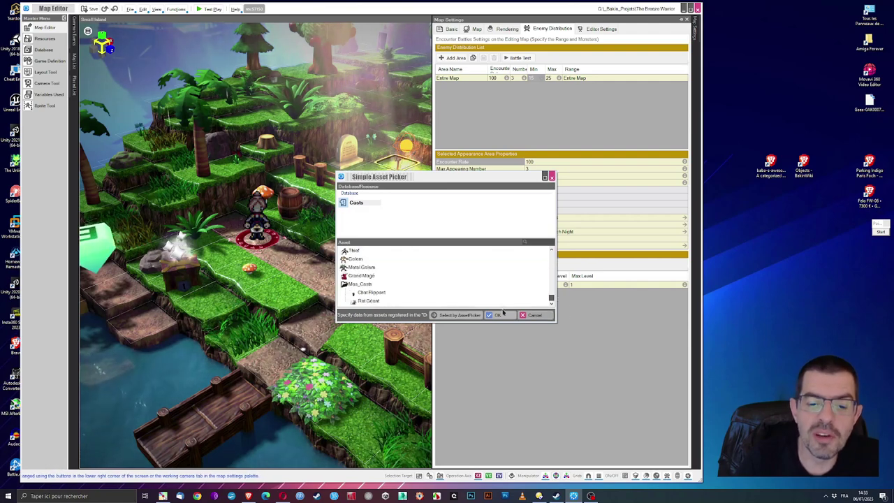
click(366, 301)
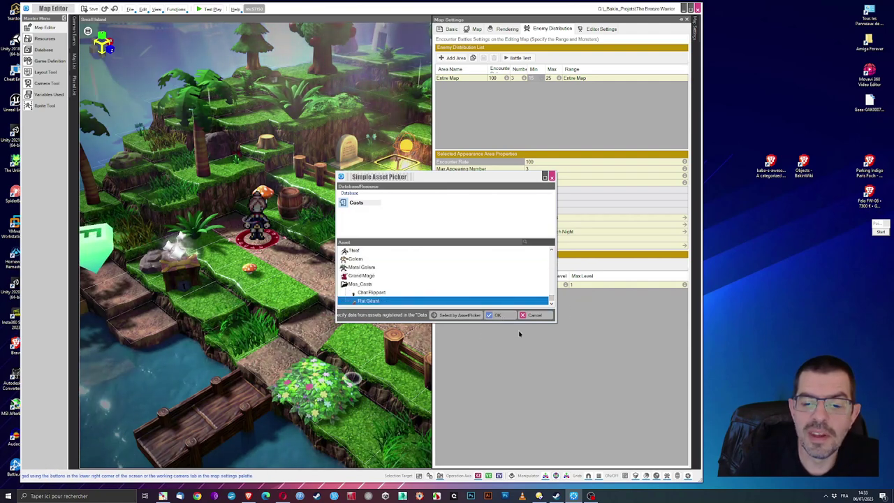
click(497, 315)
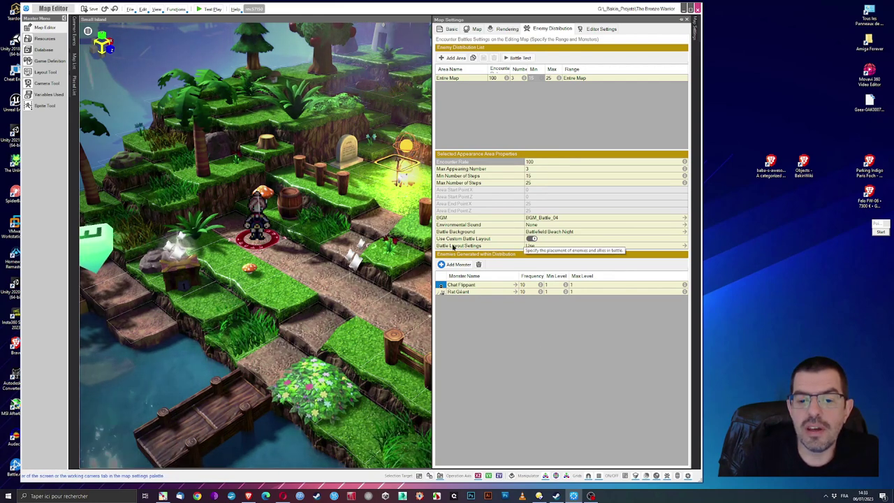
Examine the Entire Map area's battle layout placement of enemies and party on the Battlefield Beach Night map without changing it.
click(540, 246)
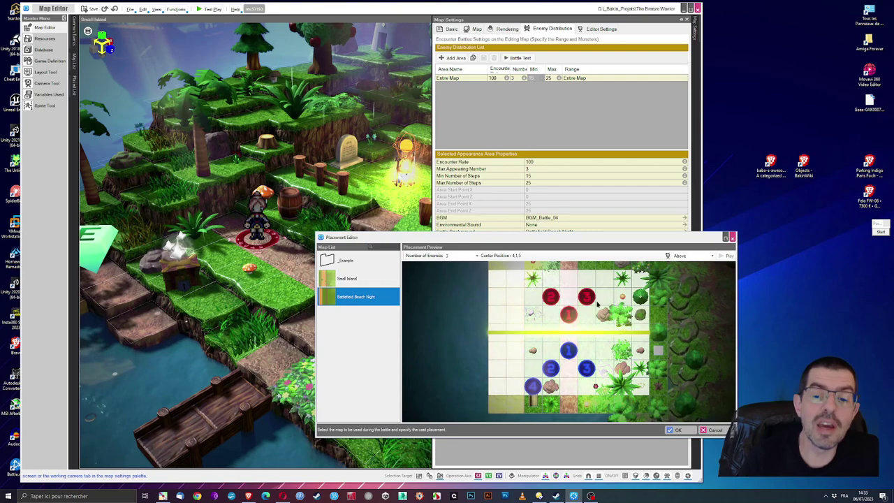
click(720, 430)
click(546, 248)
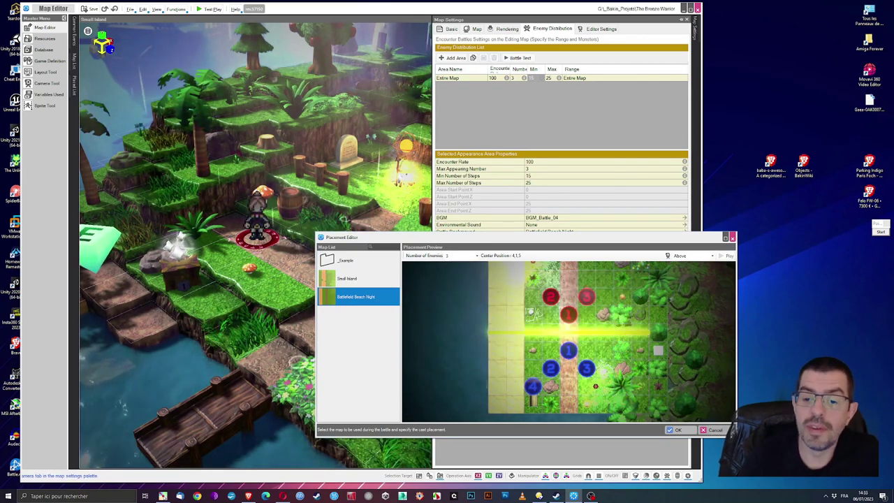
click(715, 430)
click(569, 249)
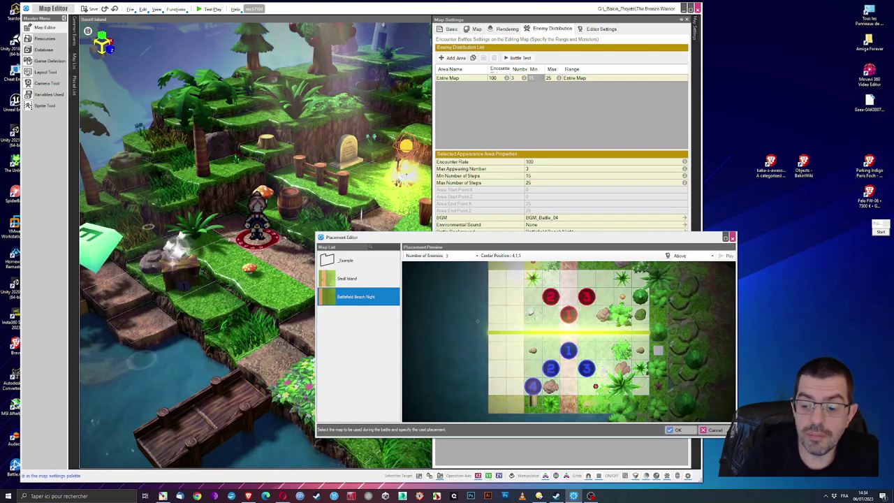
click(714, 430)
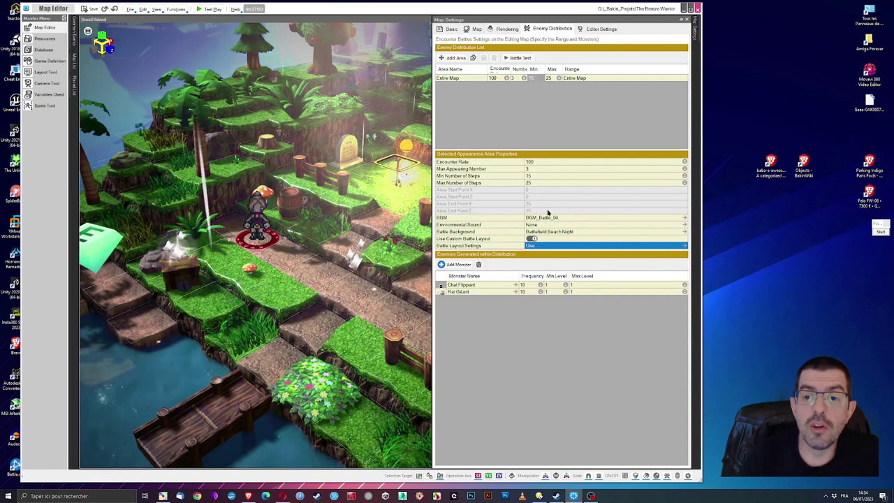
Check the Entire Map area's battle BGM without changing it, and reset its battle layout by toggling the custom battle layout option.
double_click(522, 218)
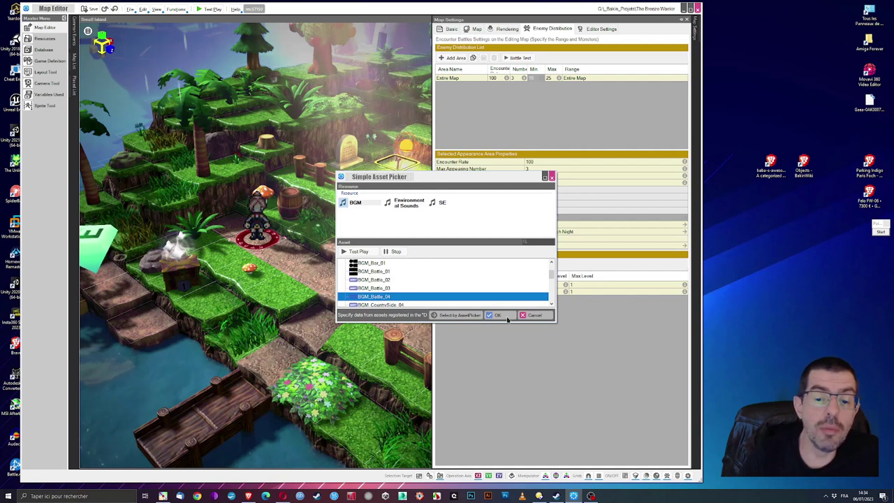
click(546, 316)
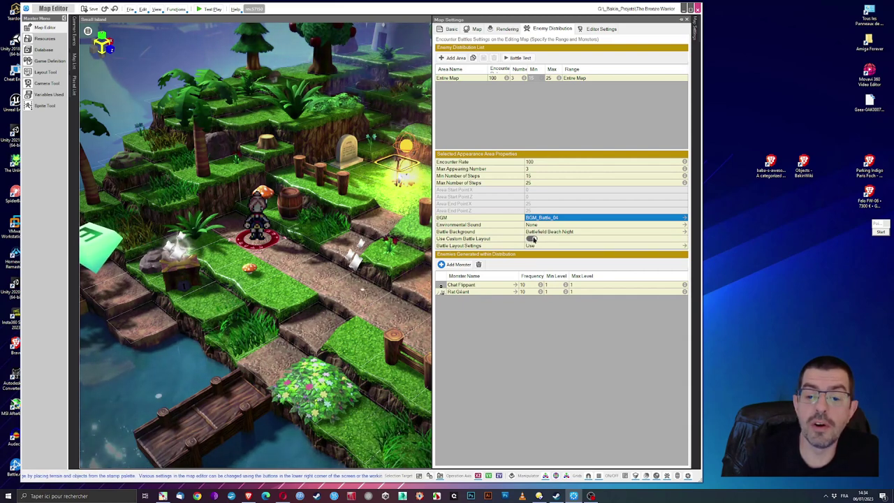
click(532, 239)
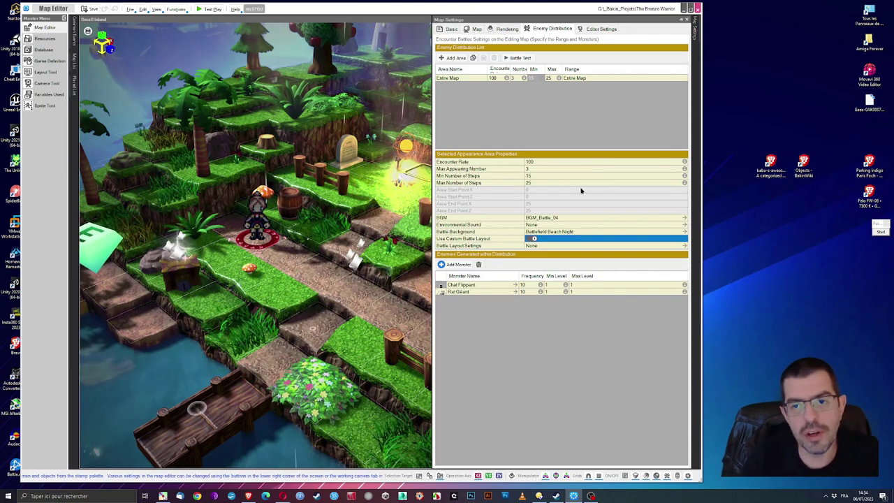
click(537, 30)
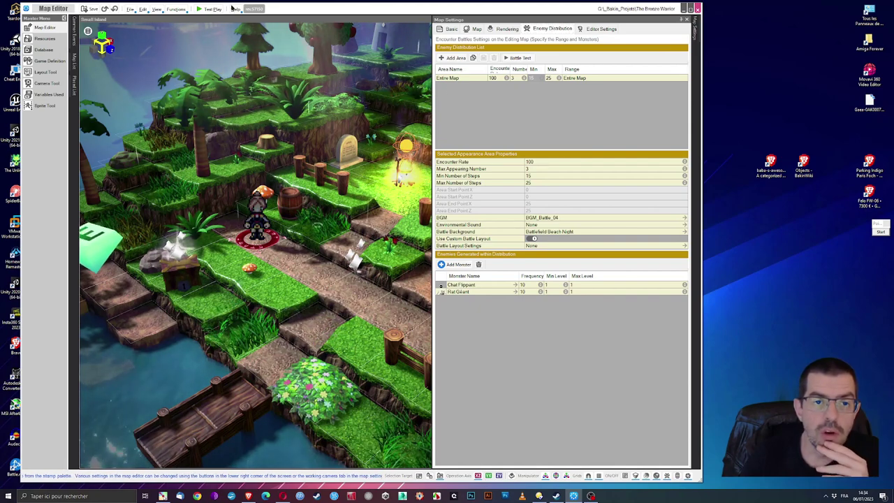
Start a test play of the map and have the hero open the treasure chest.
click(208, 9)
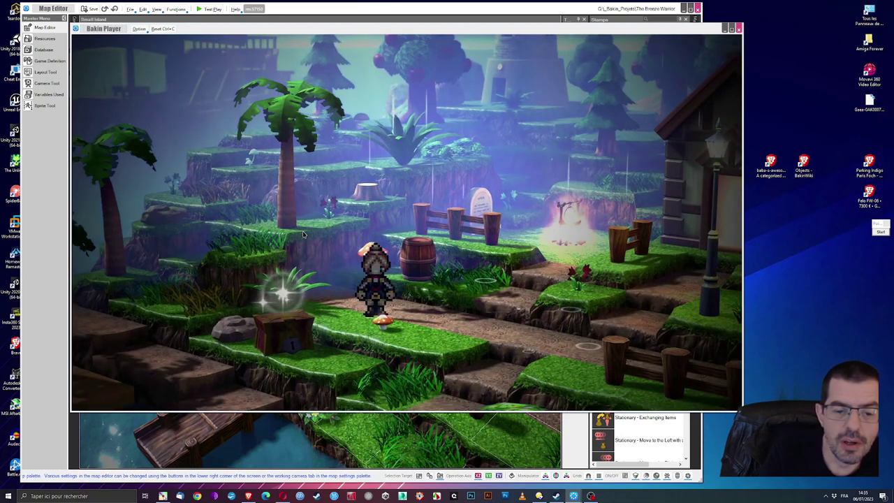
key(Left)
key(Return)
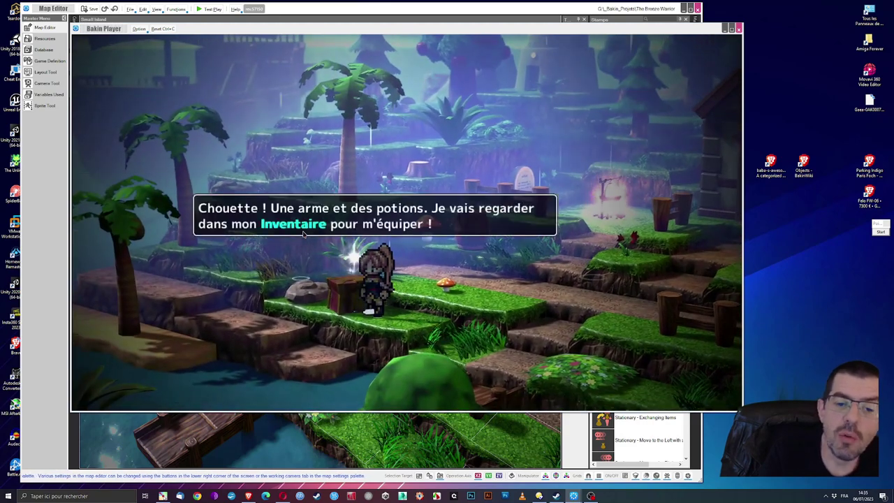
Advance past the chest message, go through the hero's weapon slot on the equipment screen, and dismiss the inn dialogue.
key(Return)
key(Return)
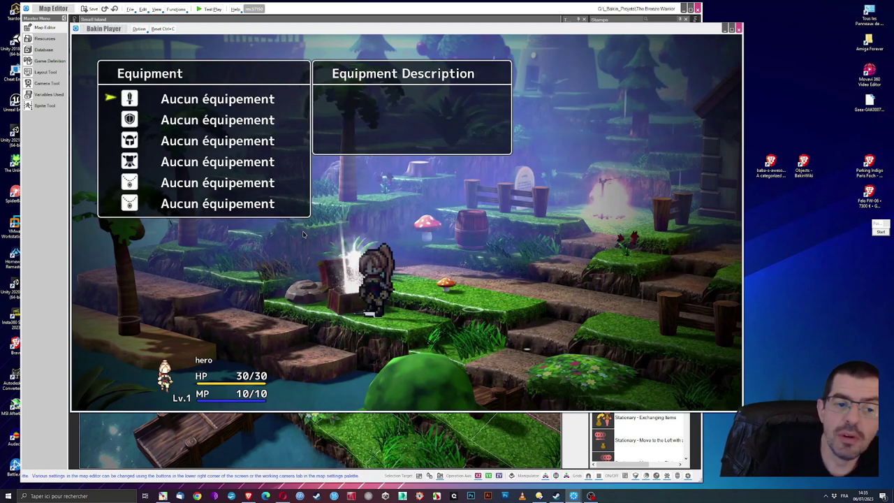
key(Return)
key(Escape)
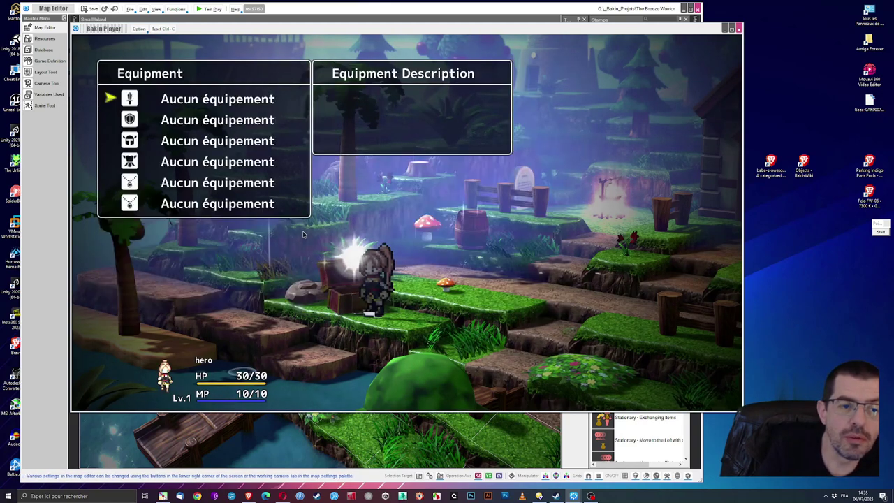
key(Return)
key(Return)
key(Escape)
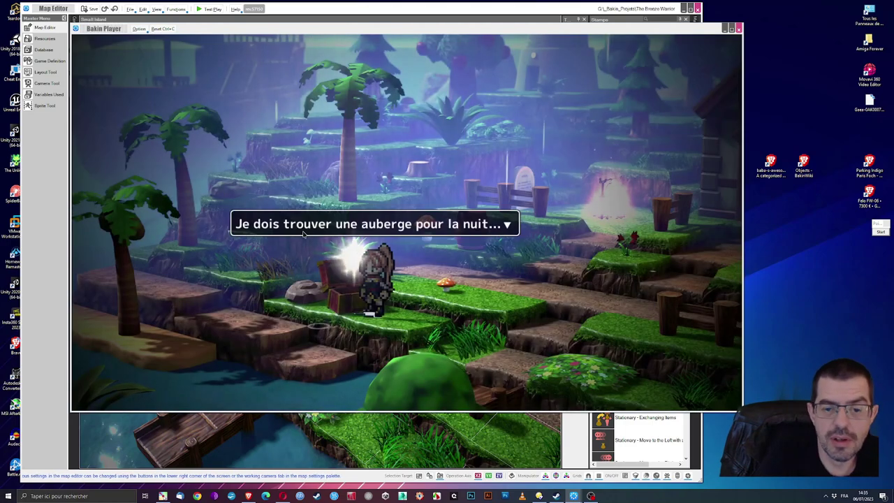
key(Return)
Walk the hero past the village houses into a random battle, attack for two rounds, and end the test play.
key(Right)
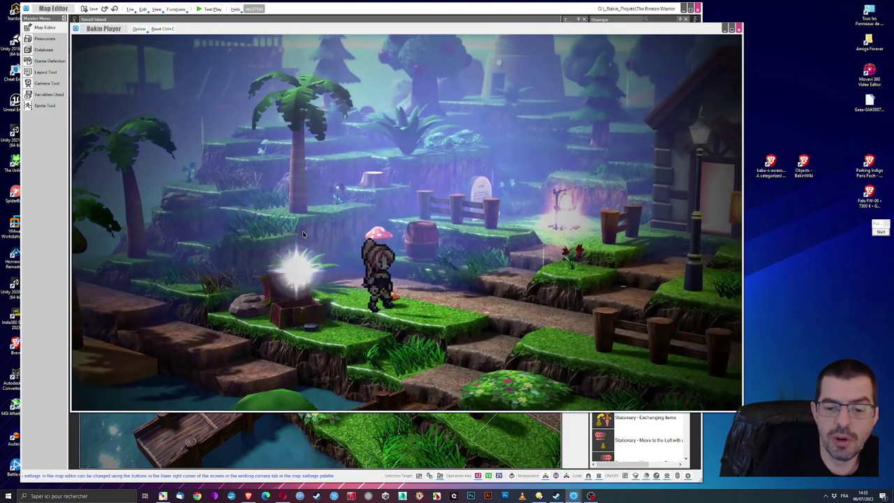
key(Right)
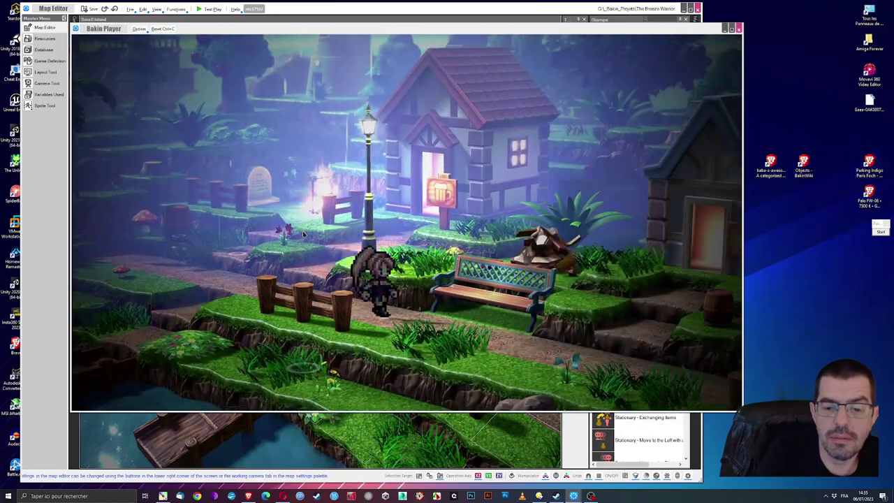
key(Right)
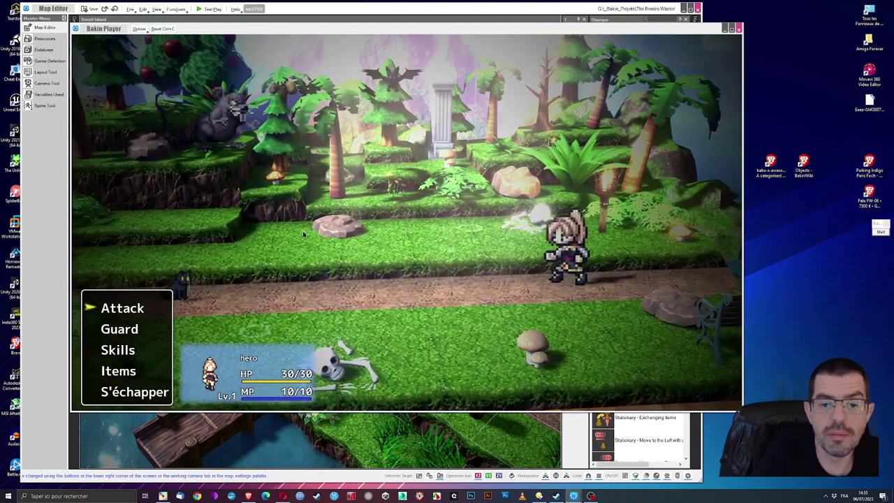
key(Return)
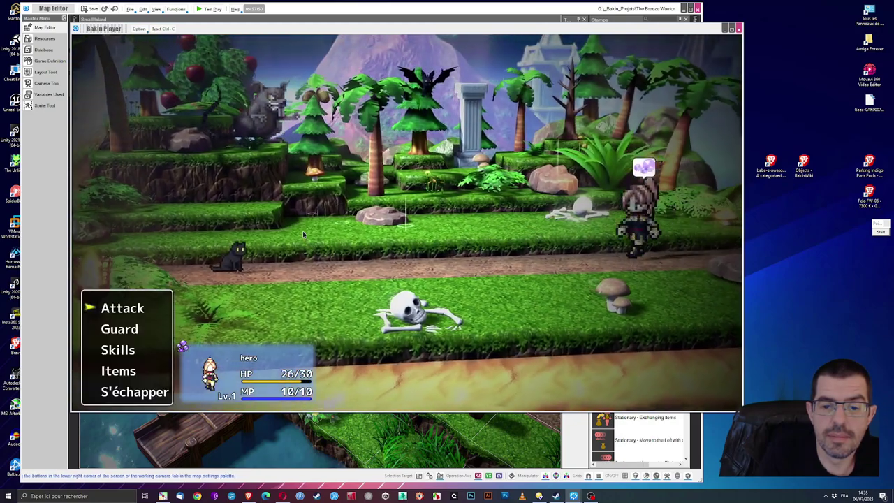
key(Return)
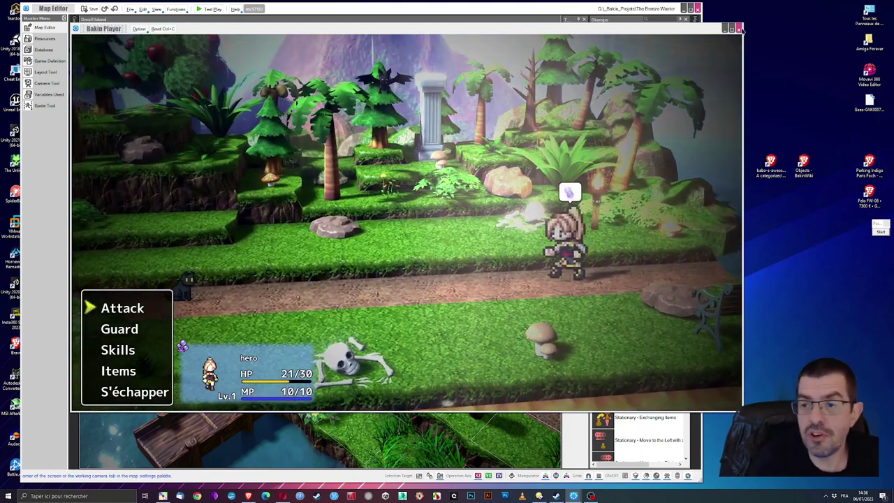
click(738, 28)
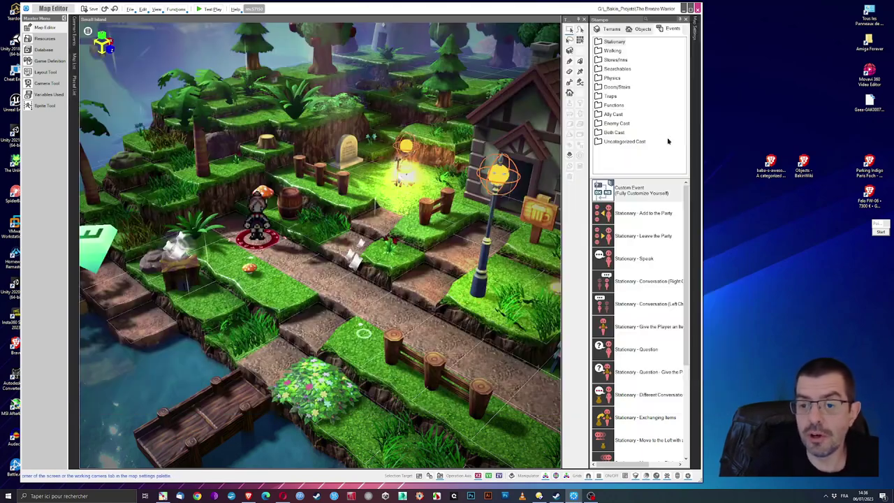
Edit the battle layout on Battlefield Beach Night, placing ally 1 ahead of allies 2, 3 and 4 and moving the three enemies closer.
click(697, 31)
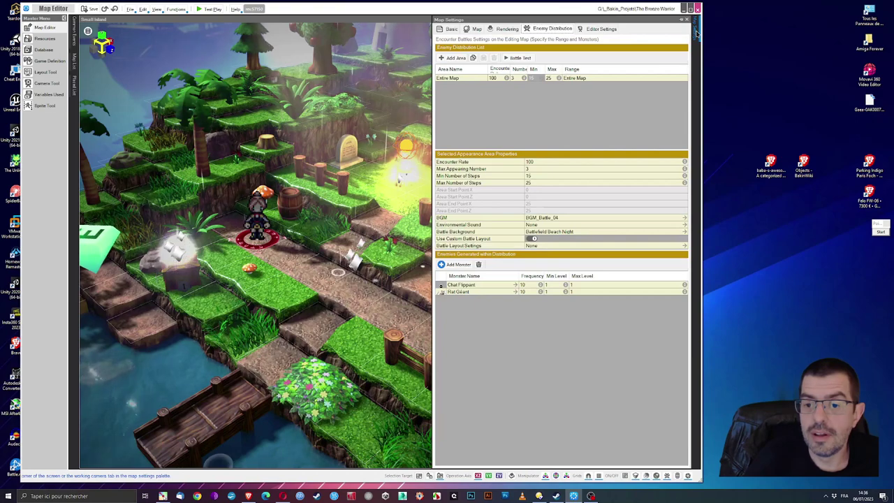
click(533, 246)
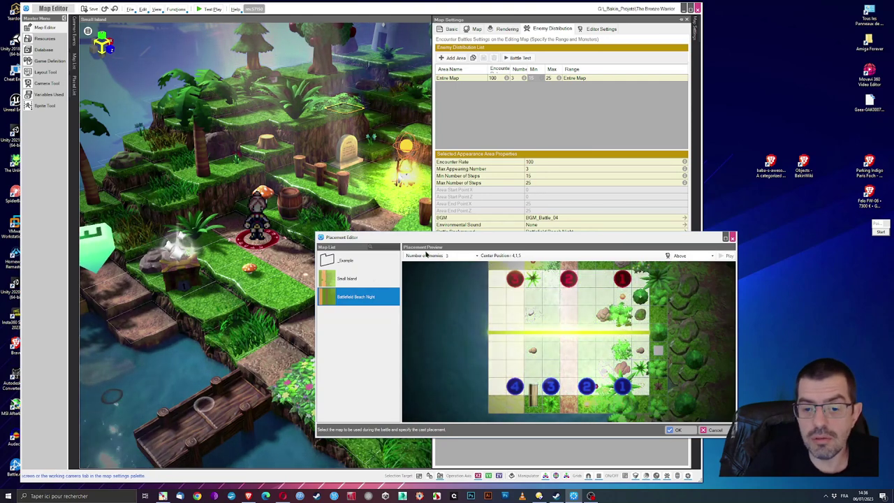
drag(431, 237, 290, 185)
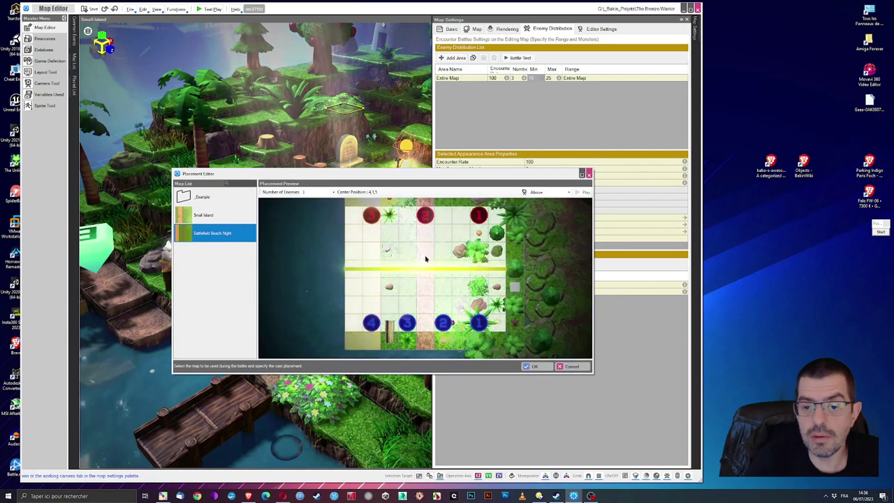
mouse_move(475, 178)
mouse_down()
mouse_move(385, 372)
mouse_move(447, 306)
mouse_move(466, 155)
mouse_move(461, 168)
mouse_up()
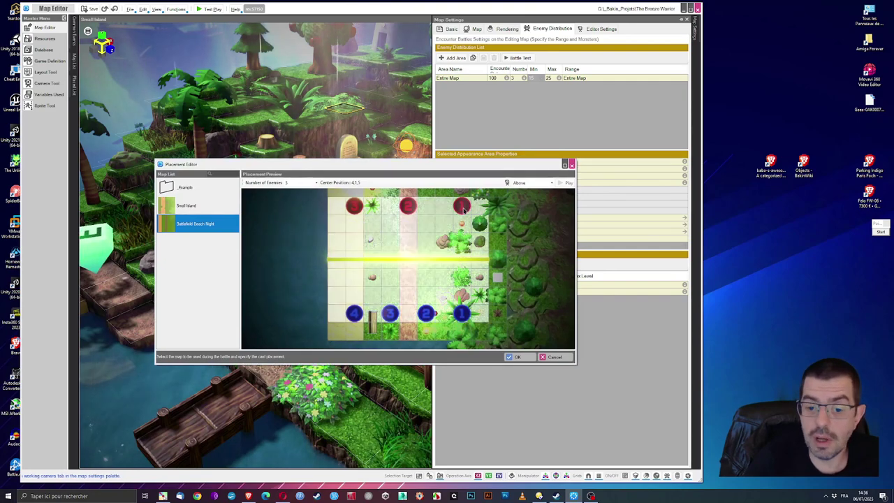
drag(463, 315, 408, 278)
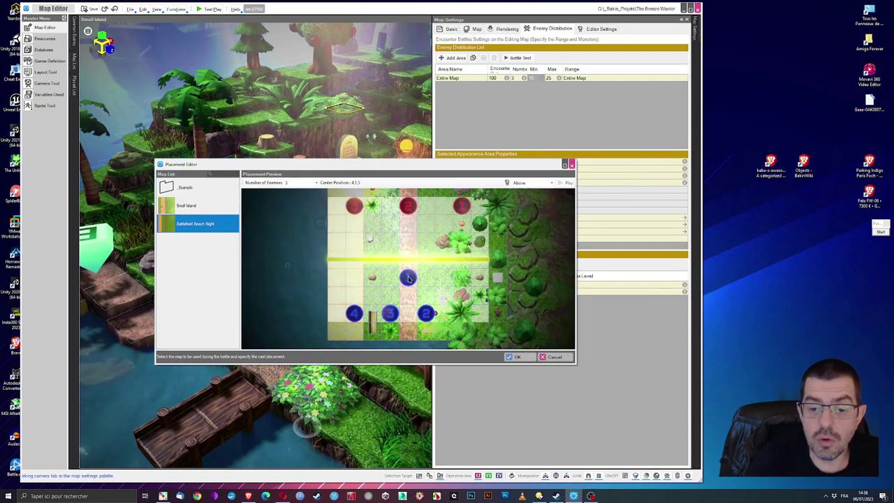
mouse_move(425, 315)
mouse_down()
mouse_move(426, 296)
mouse_move(390, 295)
mouse_move(367, 314)
mouse_move(440, 309)
mouse_move(426, 315)
mouse_up()
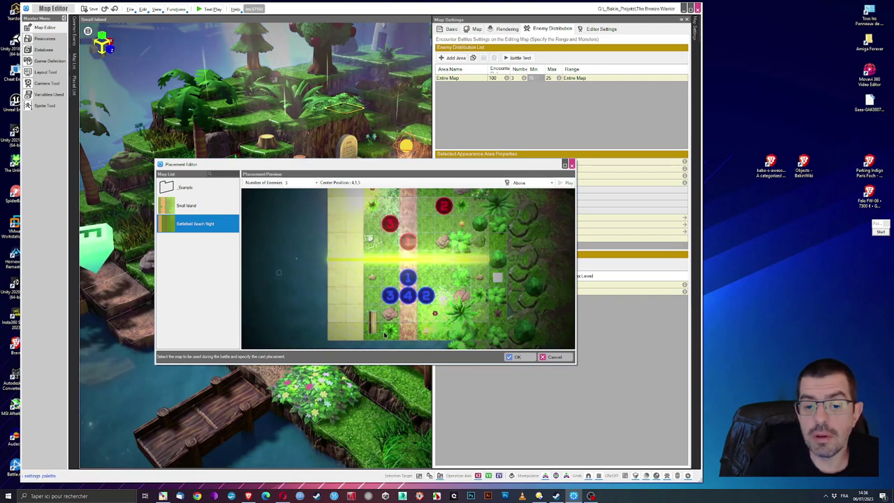
click(517, 357)
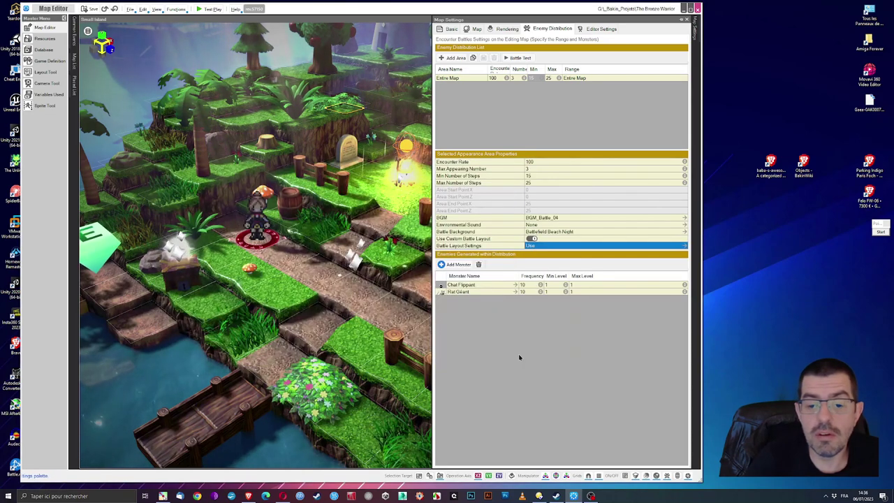
Run another test play with the new battle layout and guide the hero back to the treasure chest to open it.
click(213, 9)
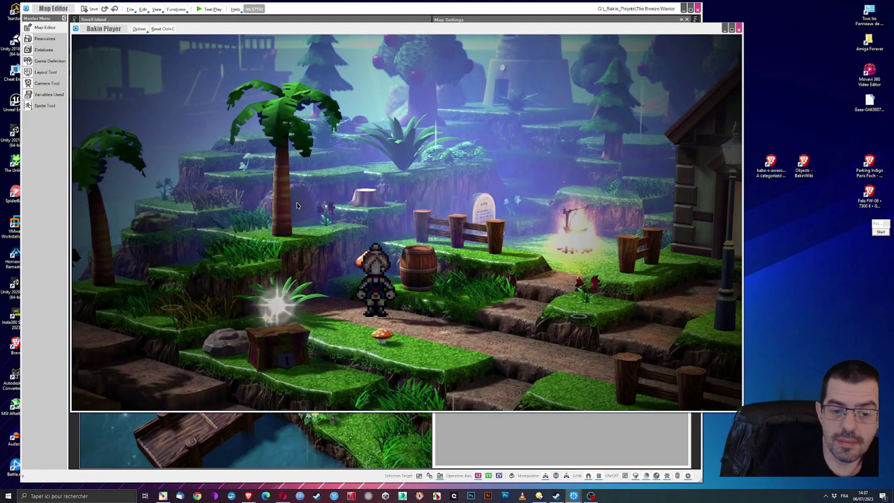
key(Return)
key(Down)
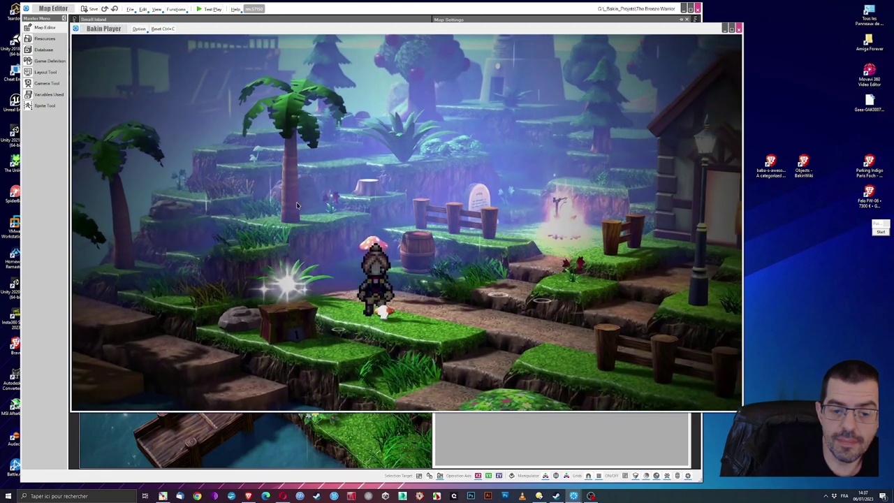
key(Left)
key(Up)
key(Return)
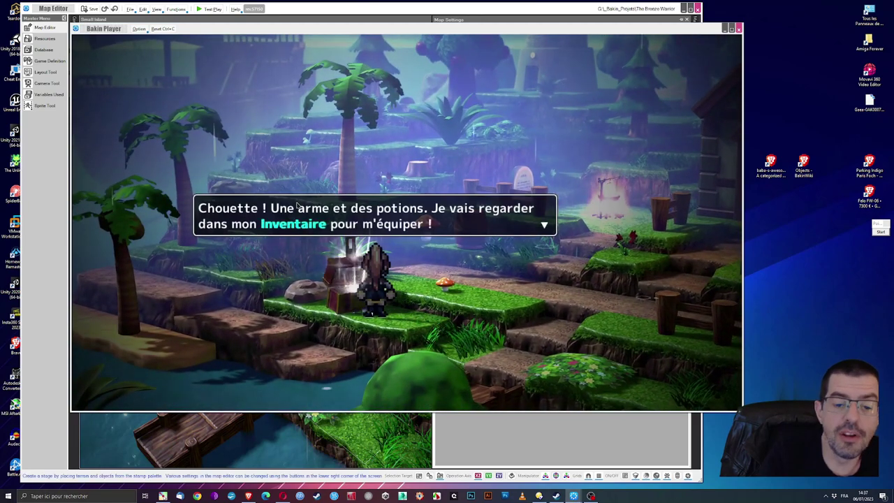
Read the chest message, step through the hero's equipment slots, and close the menu and the inn dialogue.
key(Return)
key(Return)
key(Return)
key(Down)
key(Return)
key(Escape)
key(Escape)
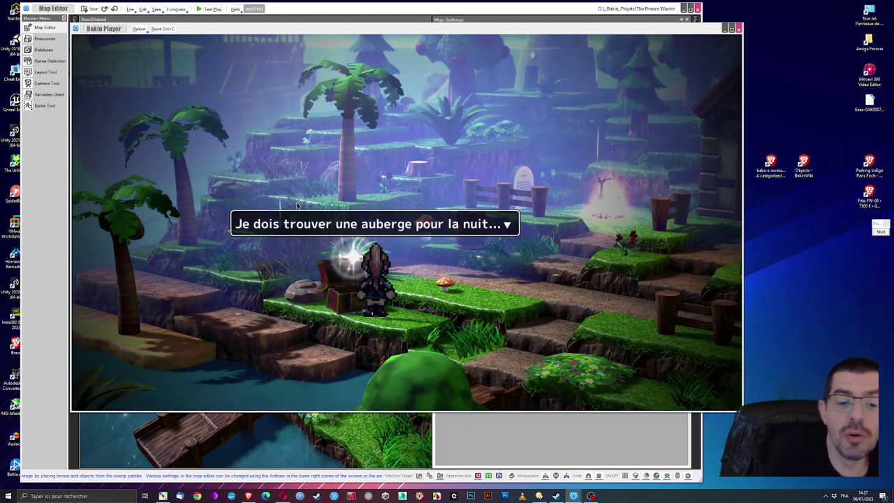
key(Return)
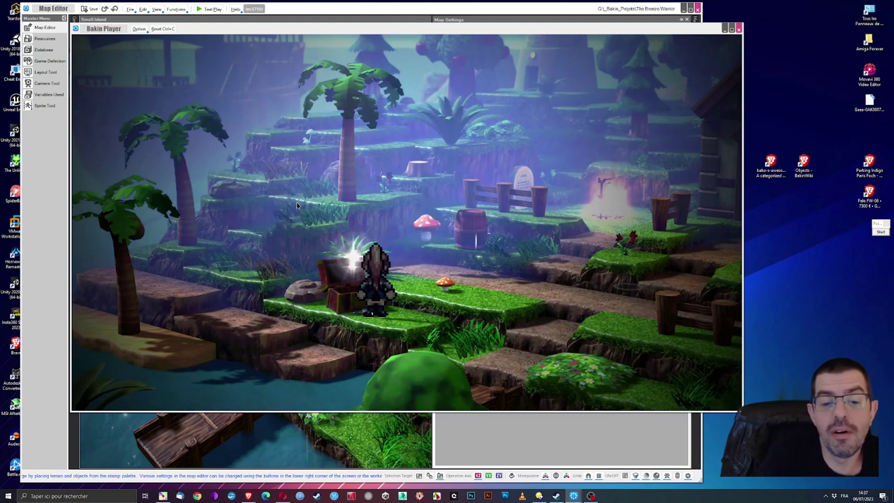
Lead the hero from the chest along the path past the tavern and potion shop until a random encounter starts.
key(Right)
key(Up)
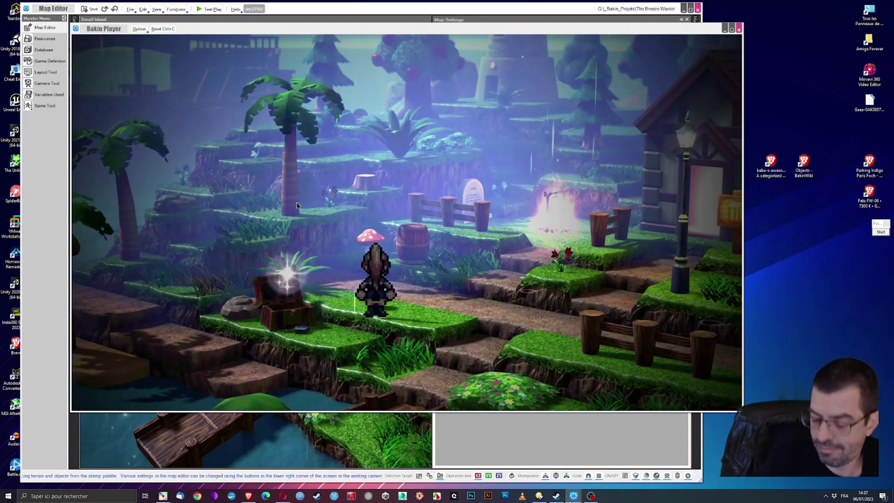
key(Right)
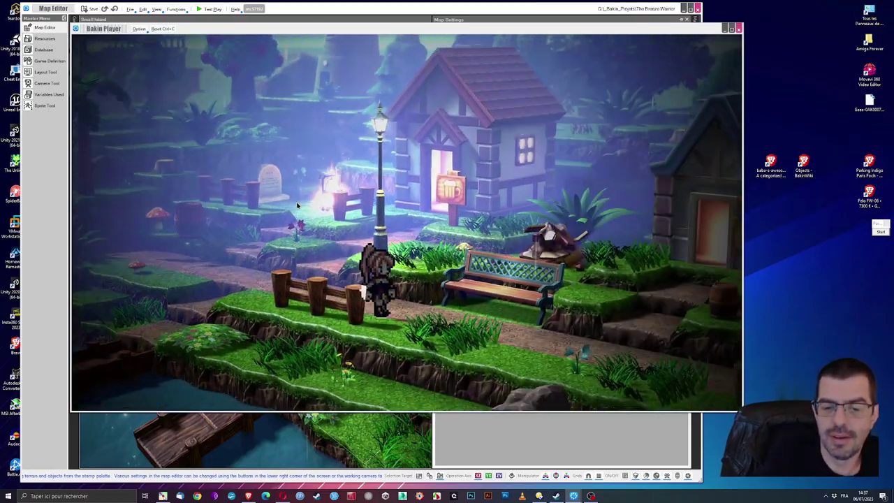
key(Right)
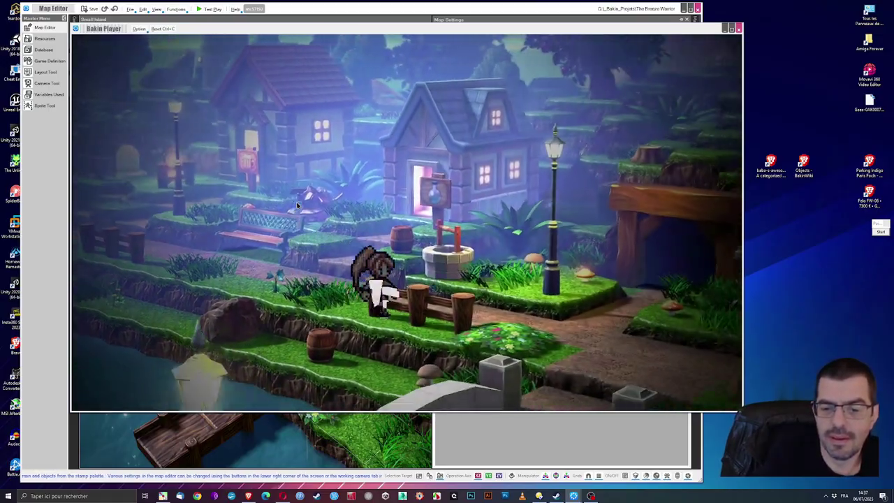
key(Right)
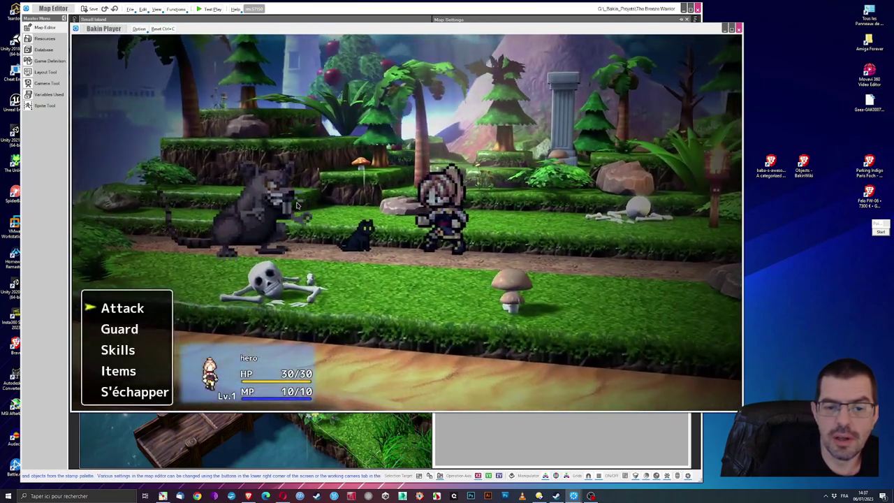
Fight the giant rat and cats with repeated attacks until the battle ends and the hero is back on the map.
key(Return)
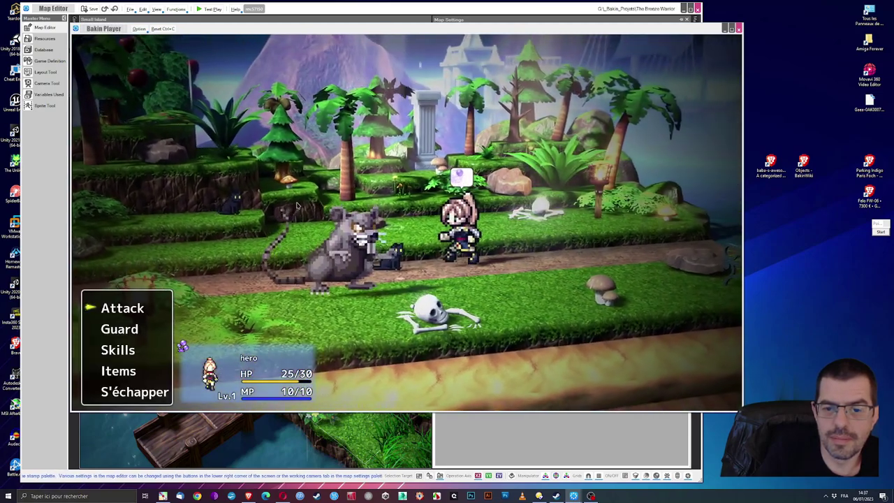
key(Return)
key(Return)
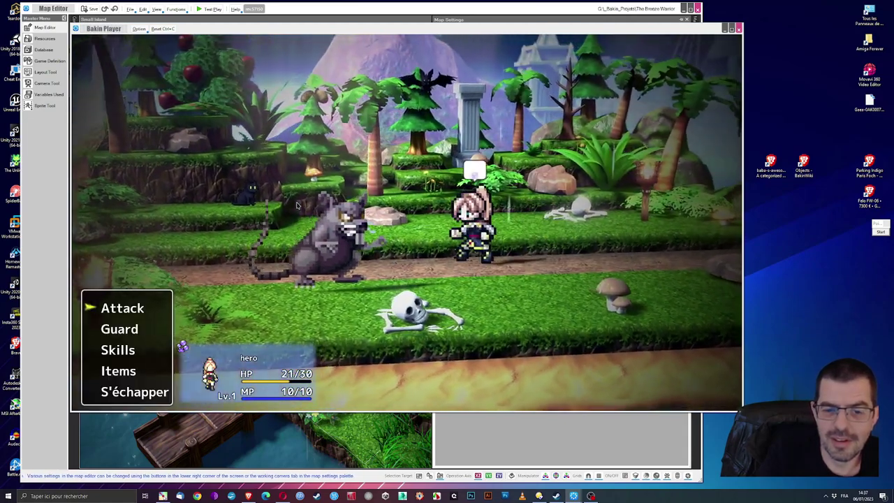
key(Return)
key(Return)
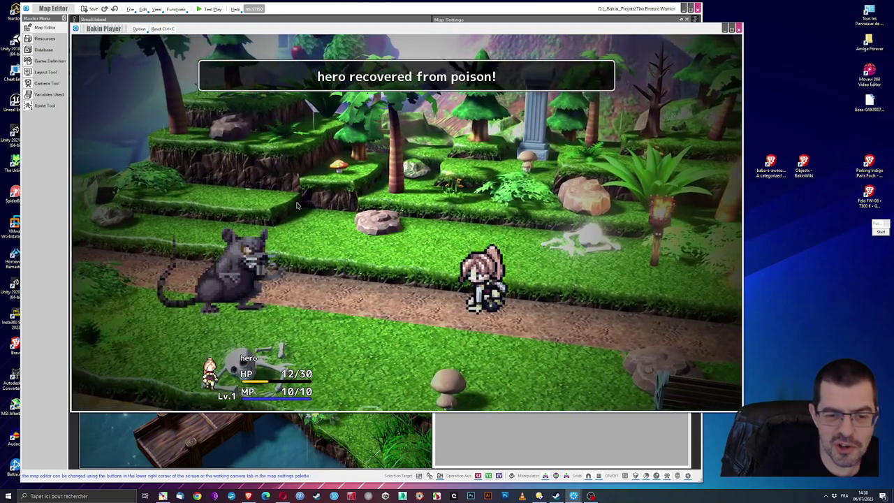
key(Return)
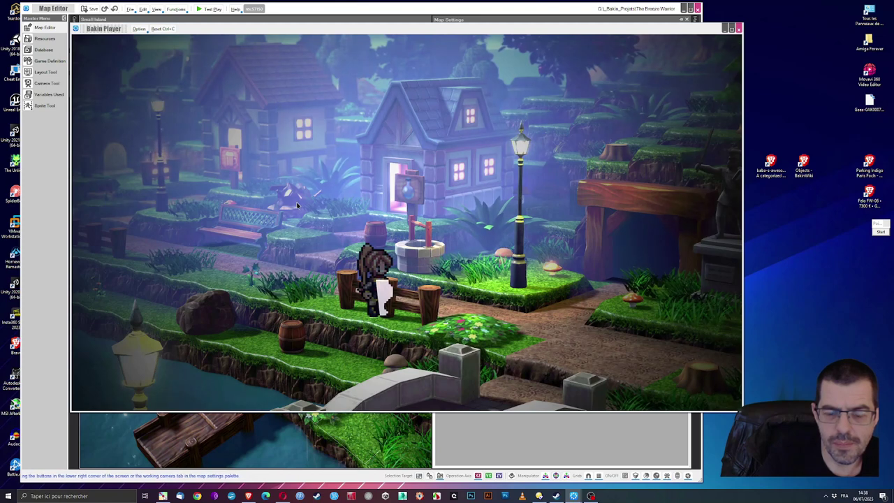
Heal the hero with Medical Herbs until HP is full, leave the game menu, and end the test play.
key(Escape)
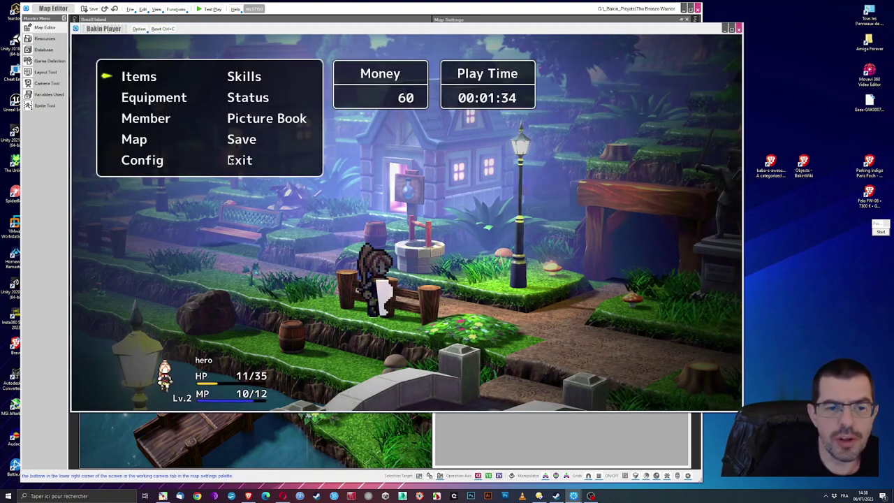
click(136, 76)
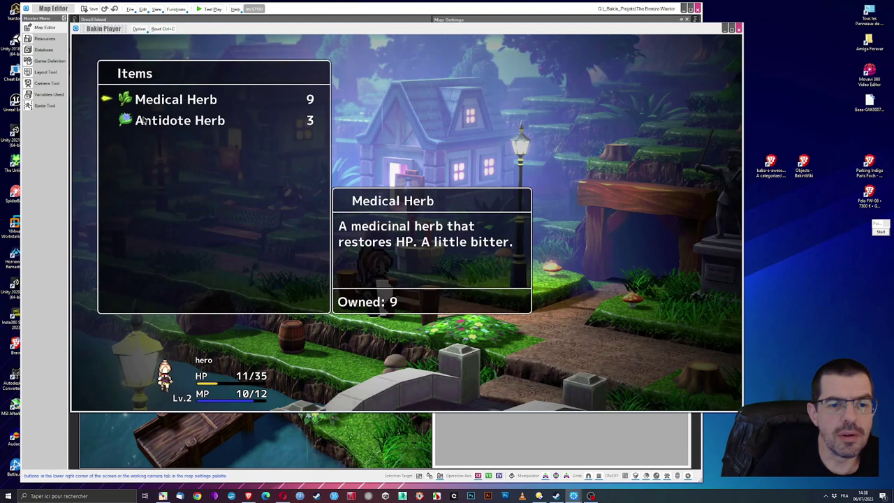
click(148, 103)
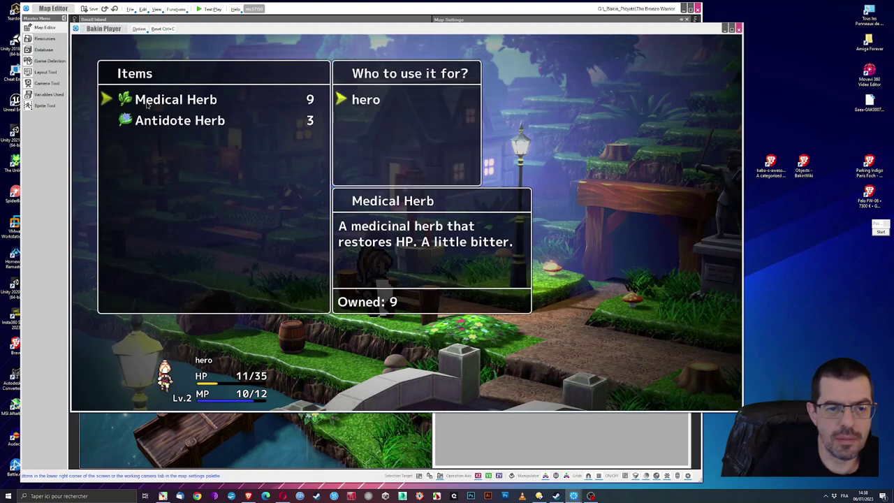
click(362, 102)
click(362, 102)
click(362, 102)
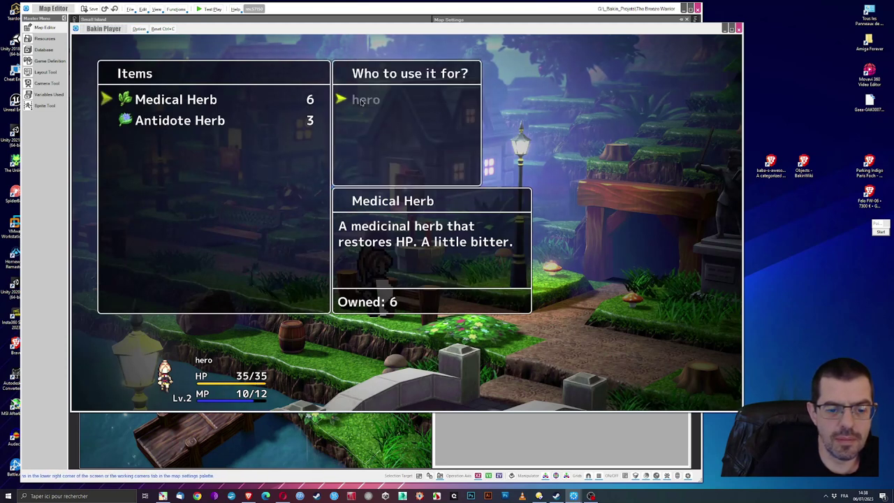
key(Escape)
key(Escape)
key(Escape)
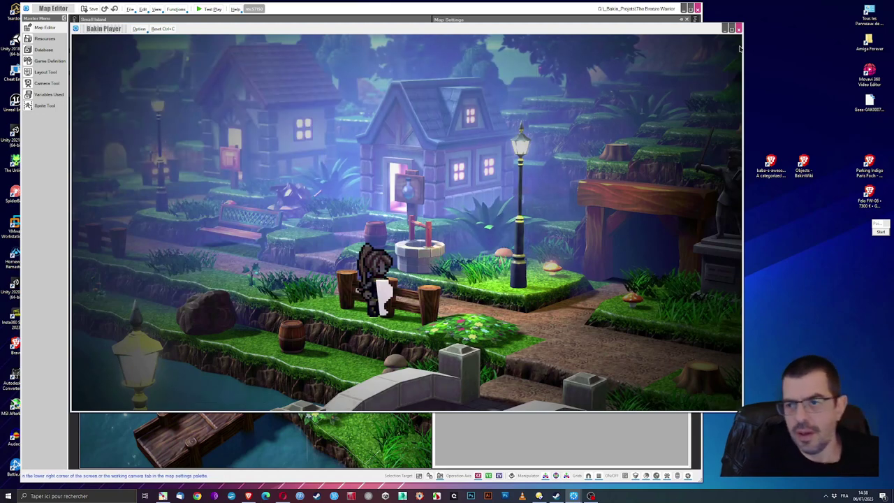
click(739, 29)
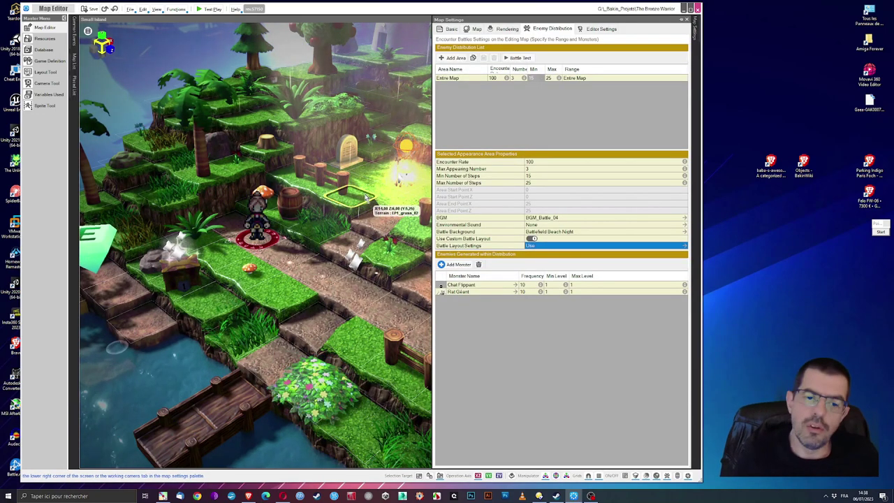
Examine the map's editor settings and browse the event stamps for functions, allied cast members and traps.
middle_drag(306, 214, 267, 241)
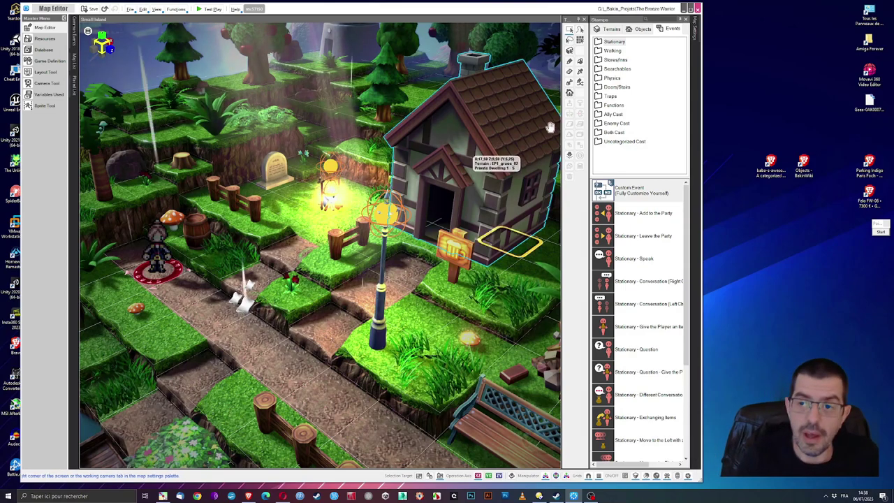
click(696, 29)
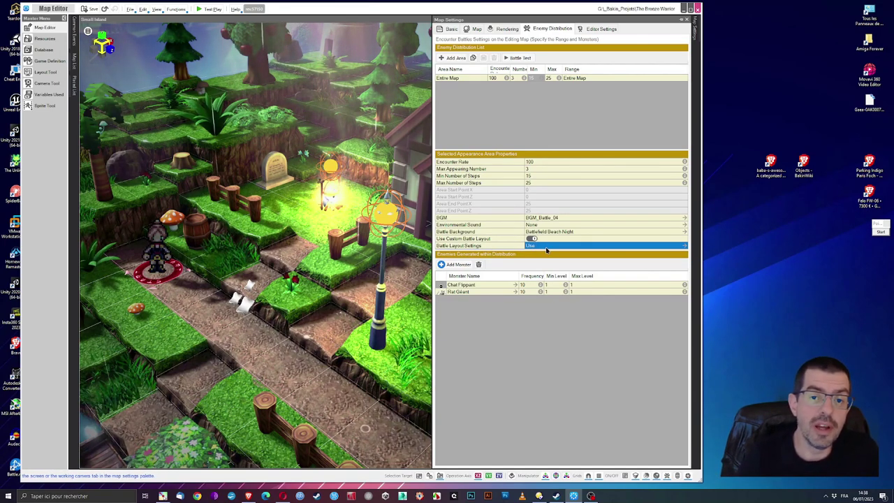
click(600, 29)
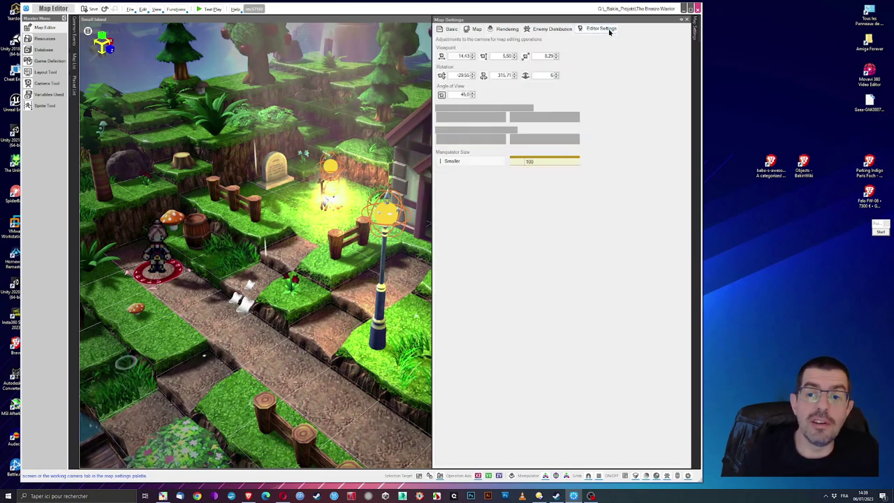
click(693, 32)
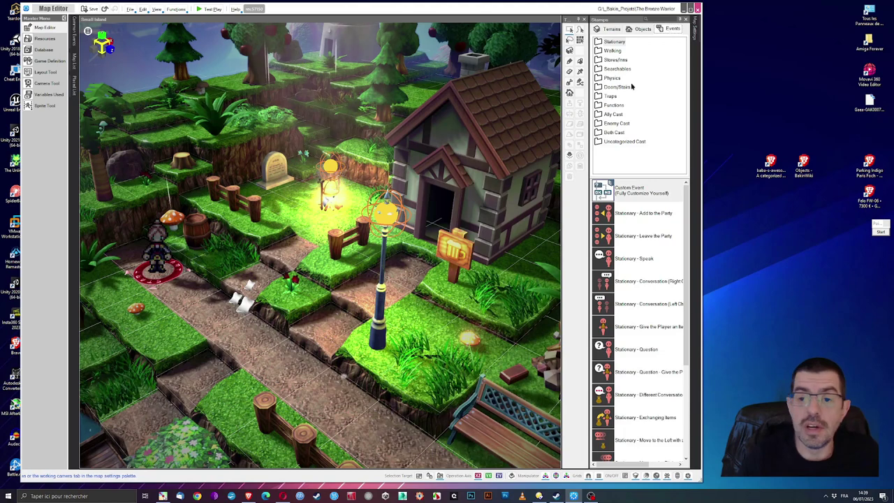
click(612, 114)
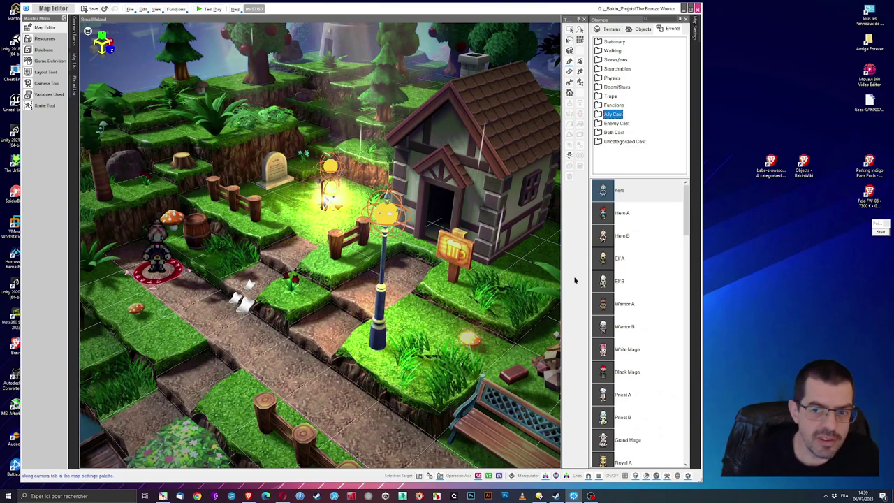
scroll(624, 230, down, 10)
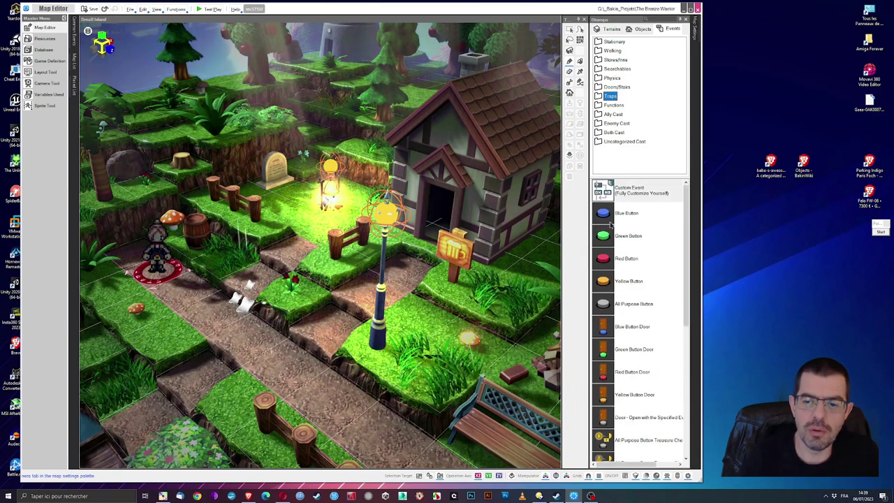
scroll(675, 283, down, 3)
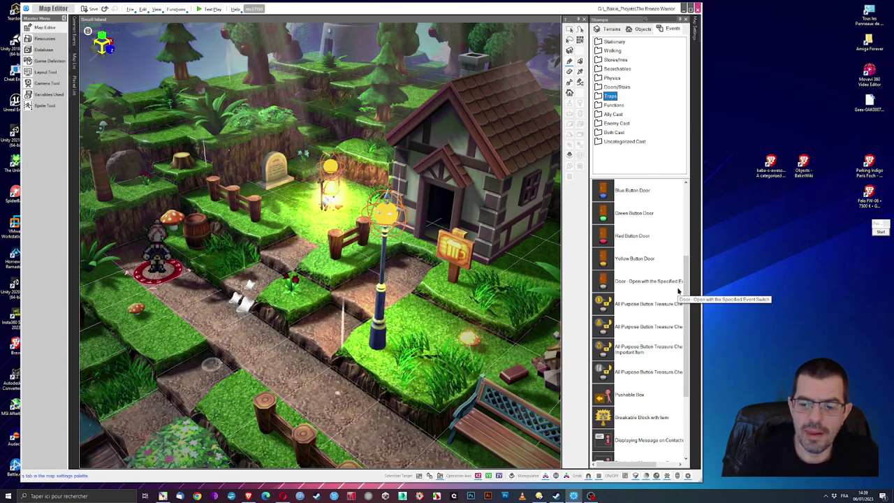
scroll(674, 291, down, 3)
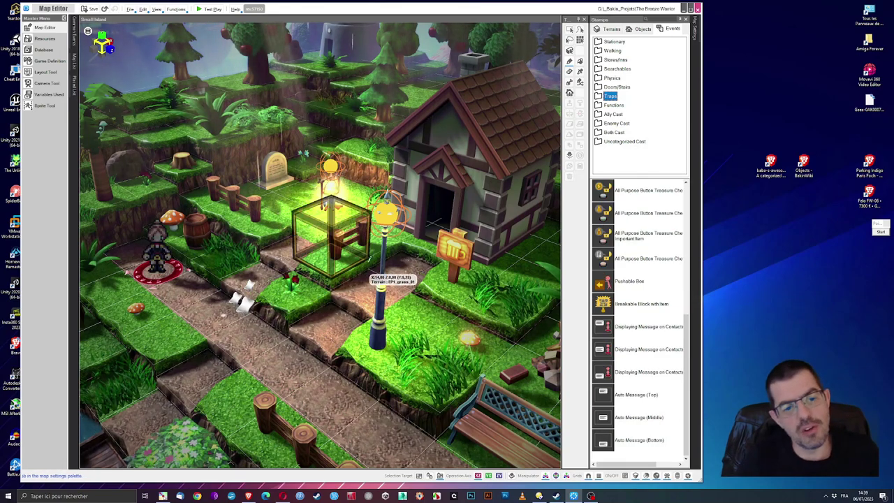
scroll(380, 253, down, 2)
scroll(379, 253, down, 3)
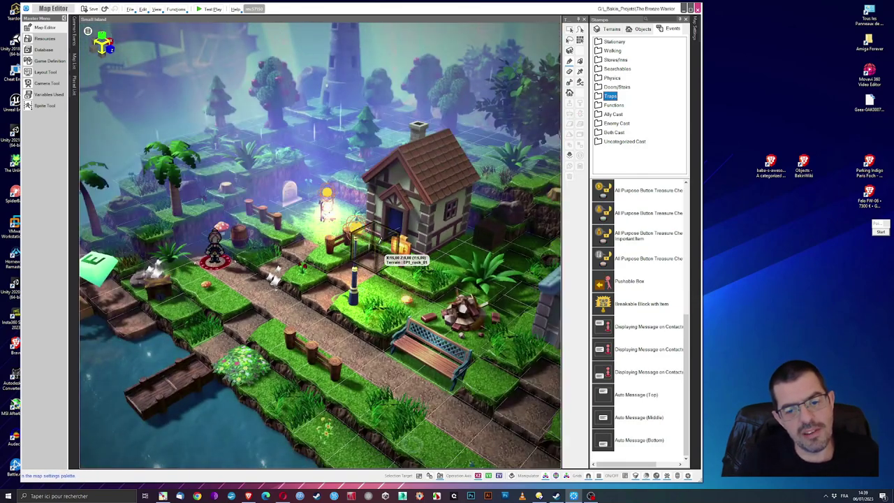
scroll(381, 245, up, 3)
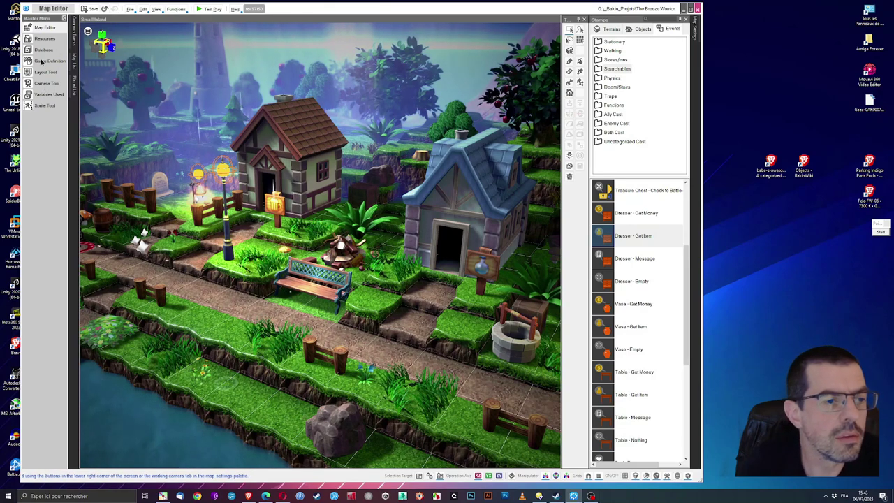
Review the game definition's common terms for items, menu, parameters, battle and terrain attributes, and close the definition window.
click(41, 62)
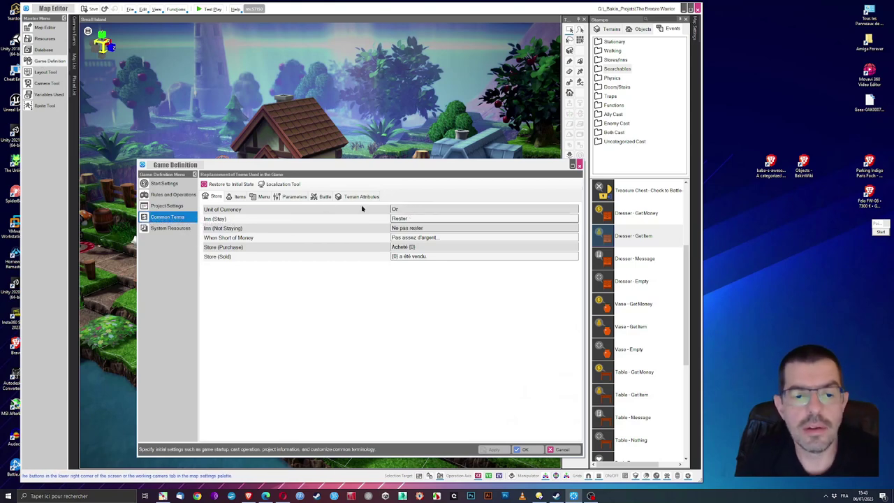
click(236, 196)
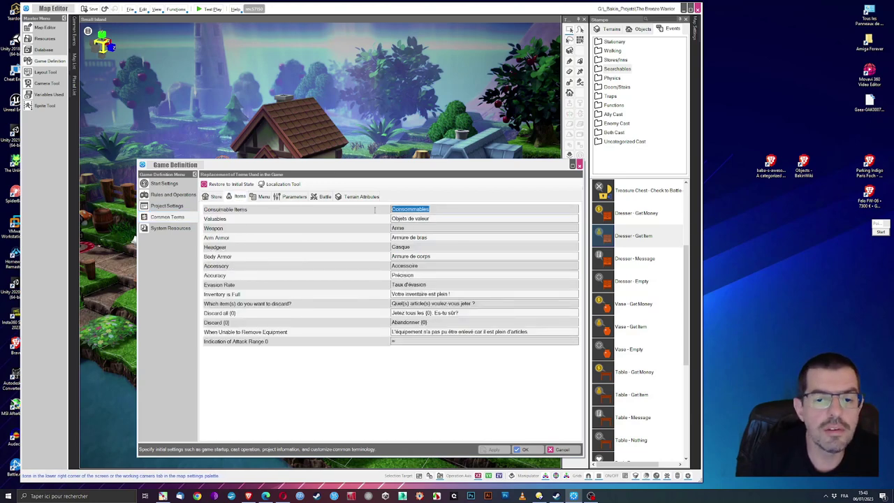
click(263, 197)
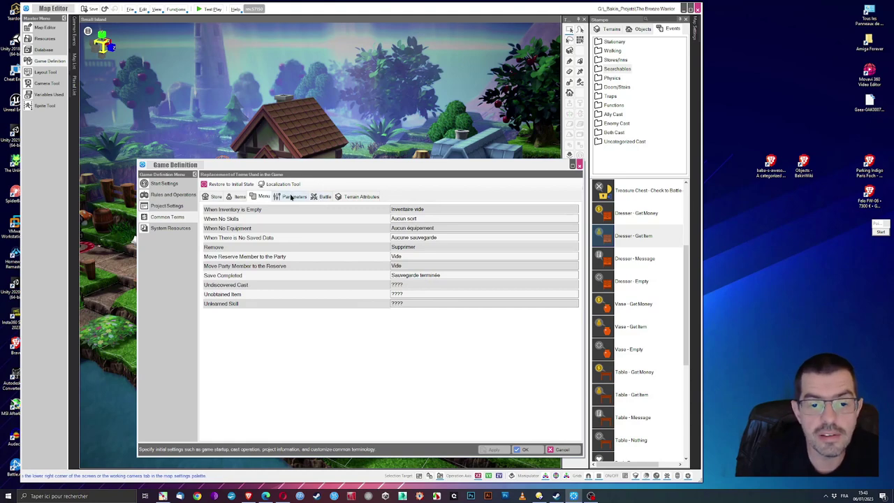
click(292, 196)
click(323, 197)
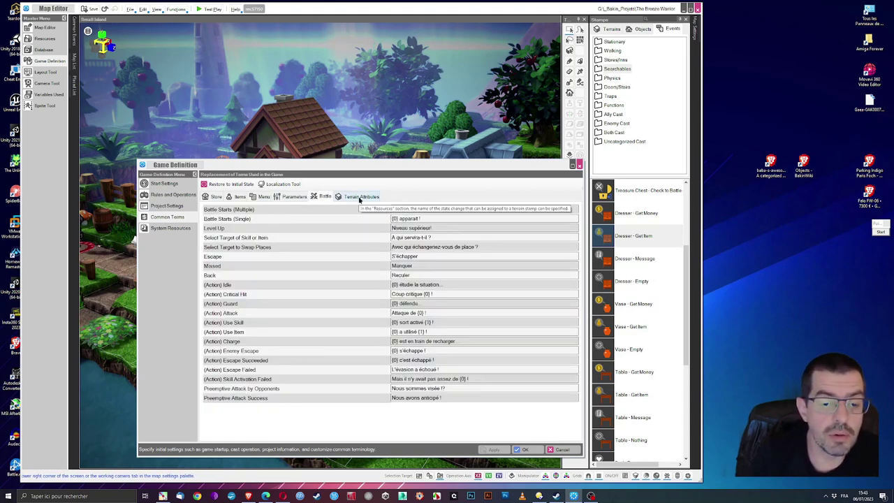
click(359, 197)
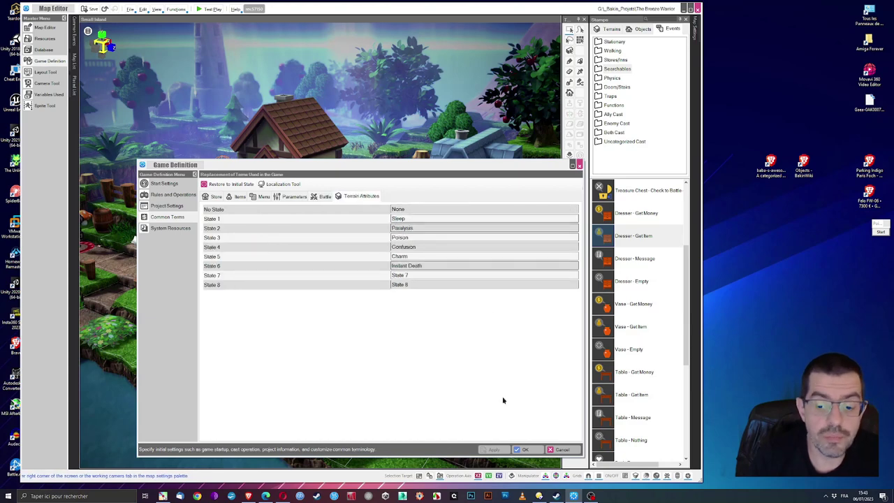
click(525, 449)
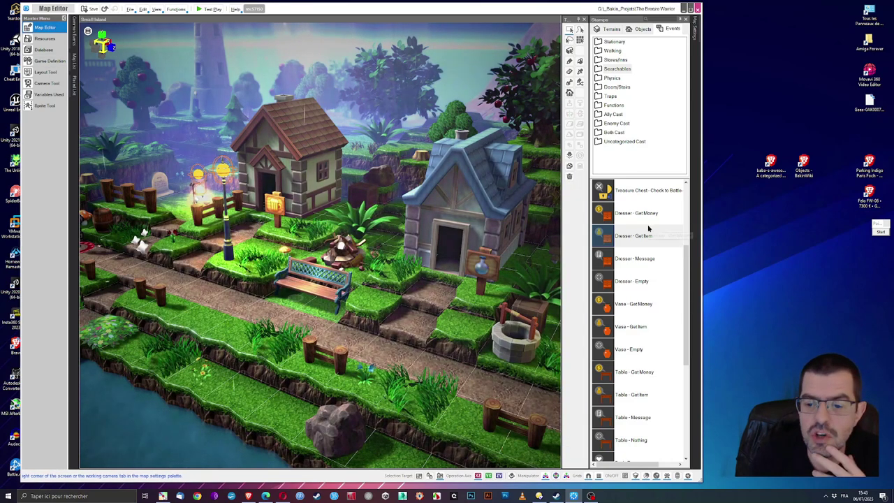
click(635, 306)
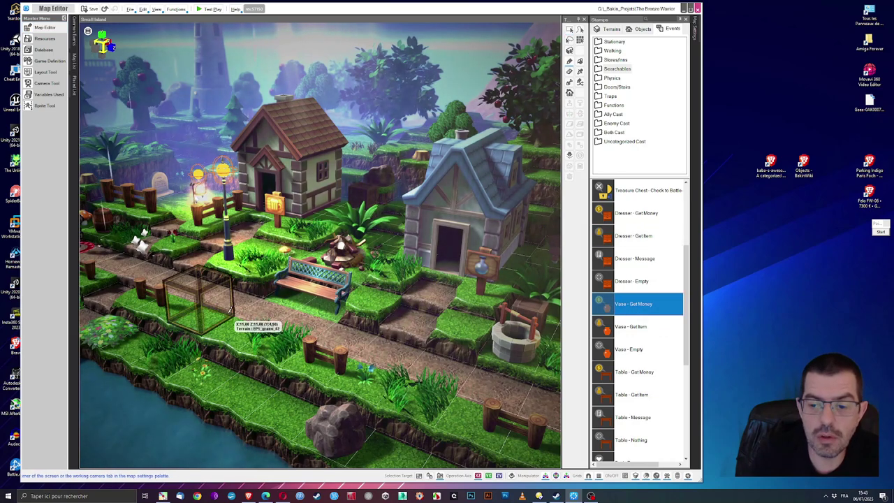
click(203, 311)
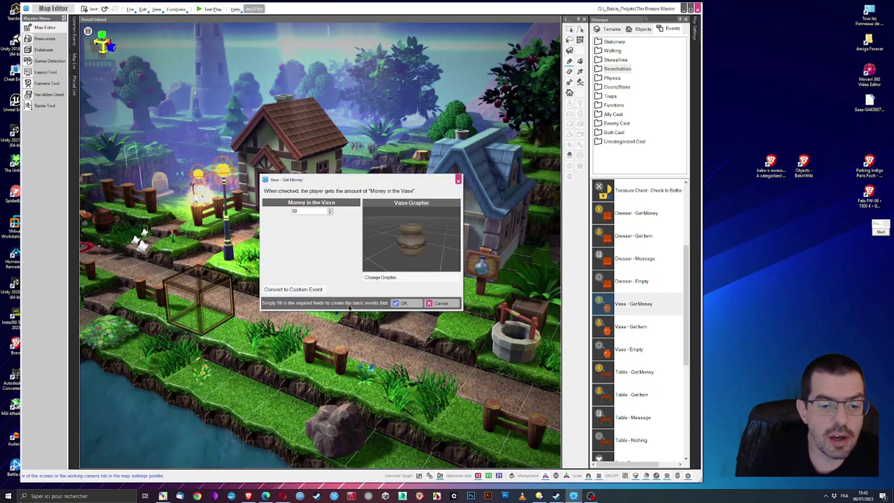
click(417, 306)
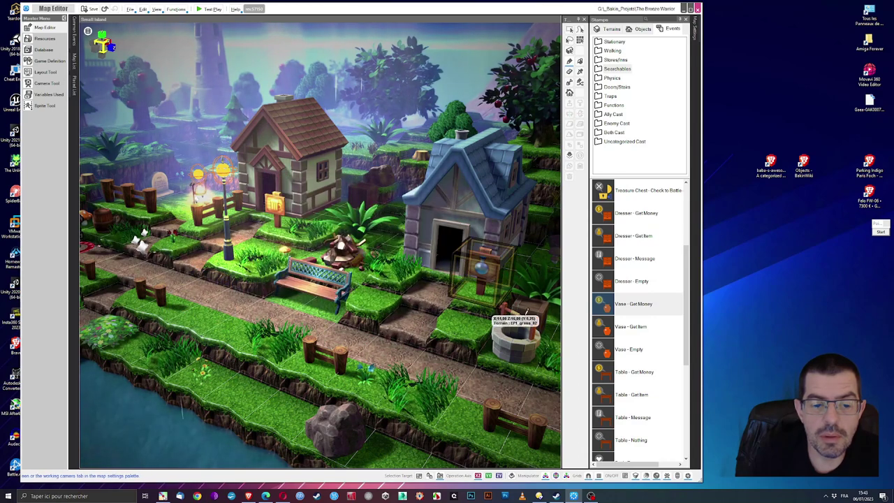
Place a Vase - Get Item event on the grass beside the path, giving one Thieves' Boots.
click(635, 332)
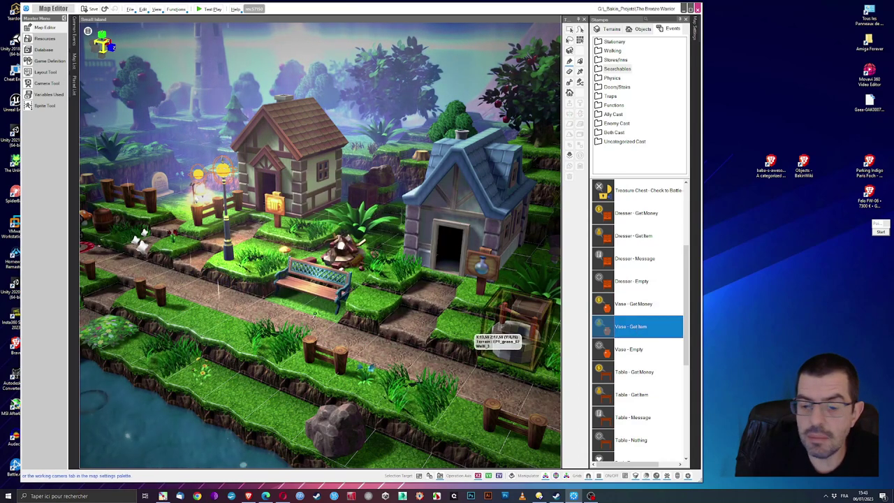
click(213, 338)
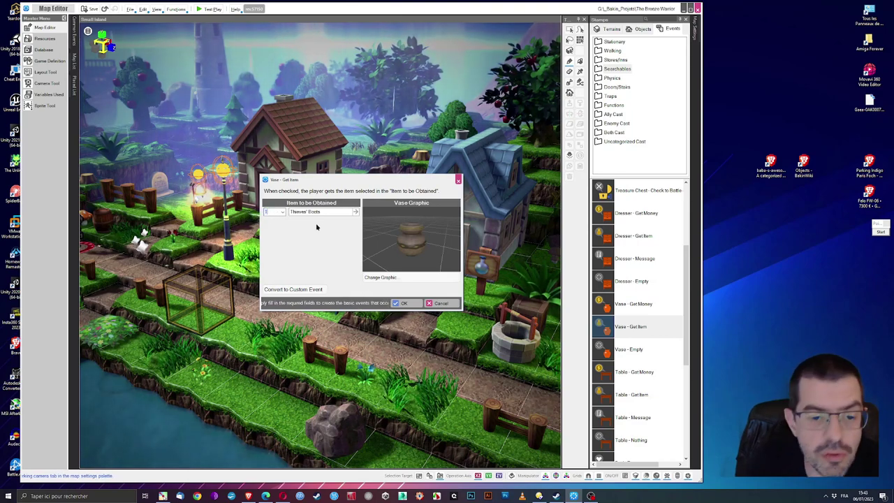
click(280, 211)
click(275, 237)
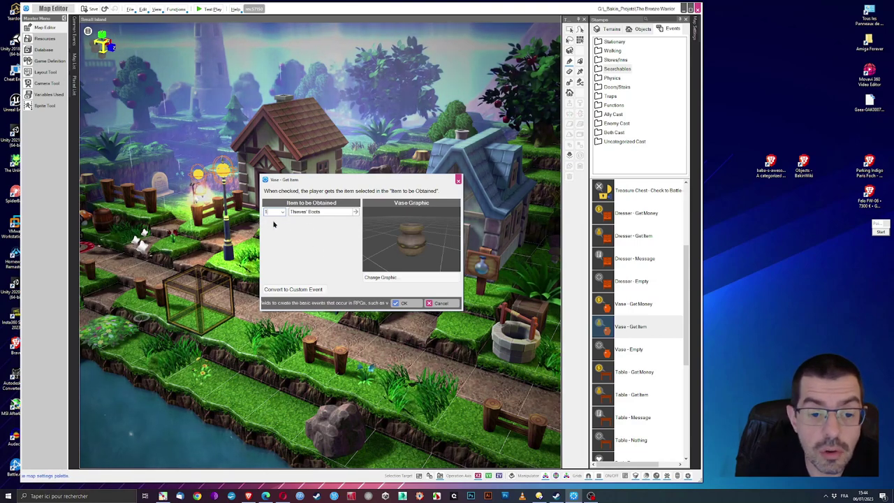
click(415, 305)
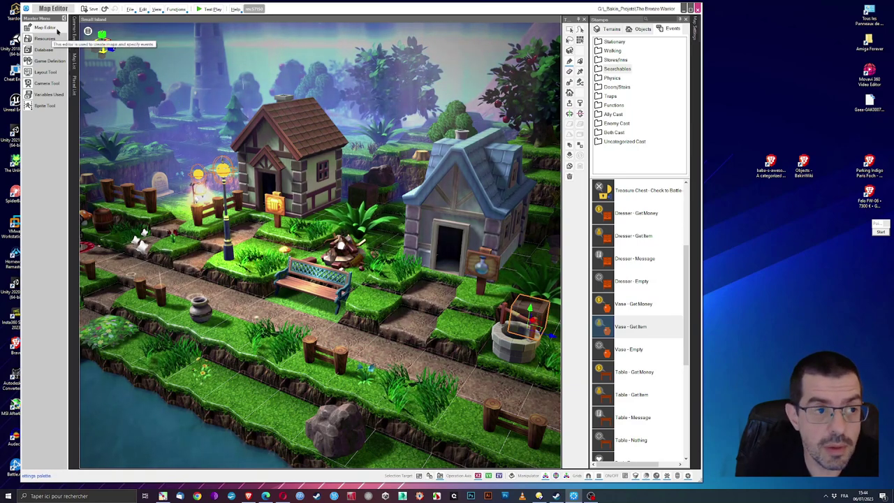
Convert the placed vase event to a custom event and enlarge the event editor to show more of its command script.
click(573, 33)
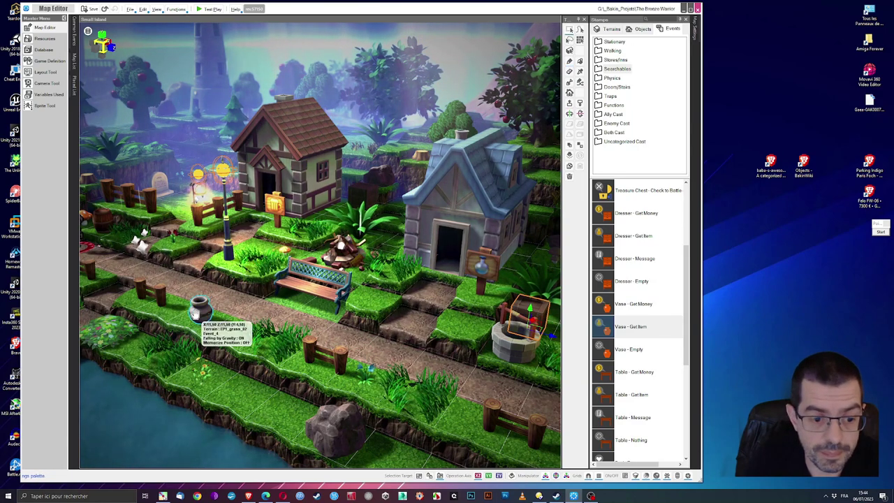
right_drag(216, 298, 223, 302)
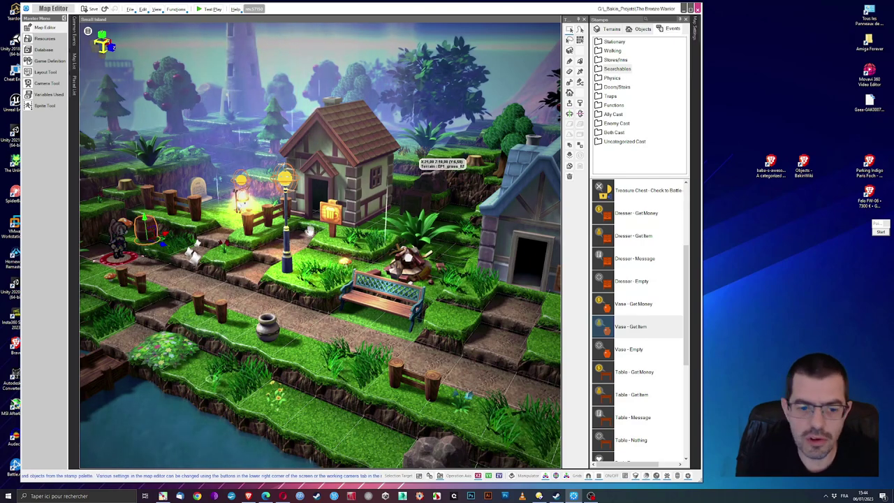
click(264, 331)
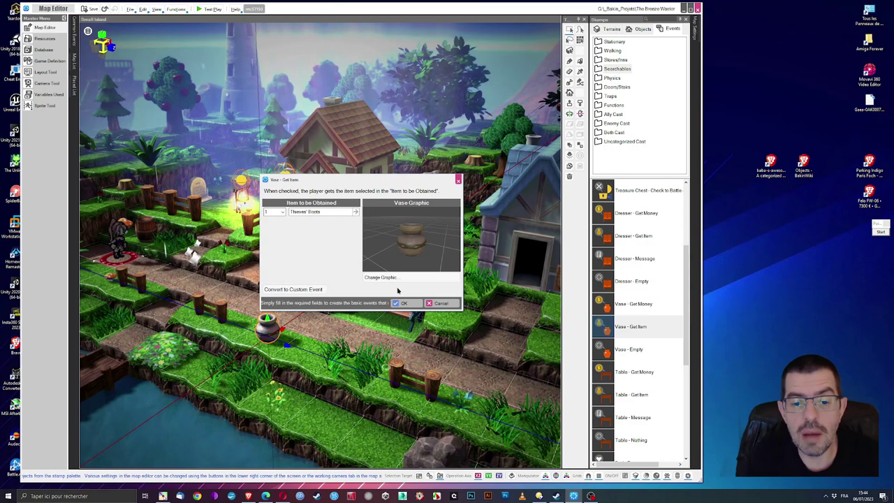
click(295, 292)
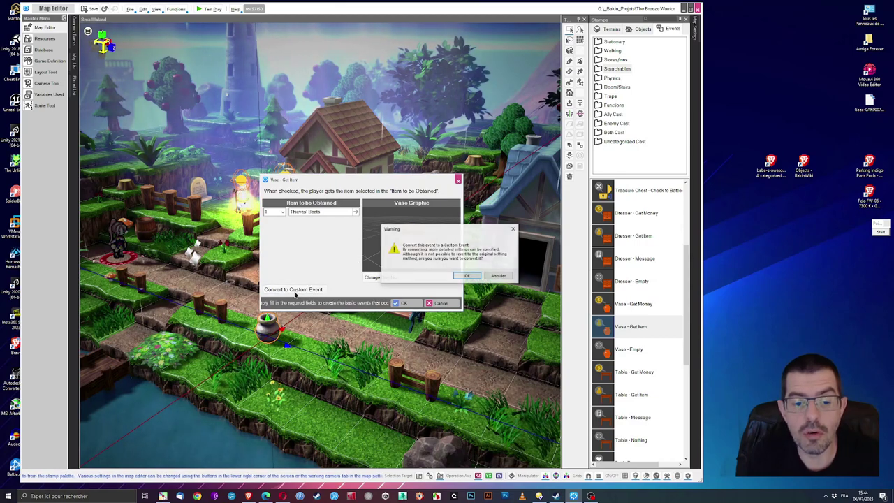
click(467, 275)
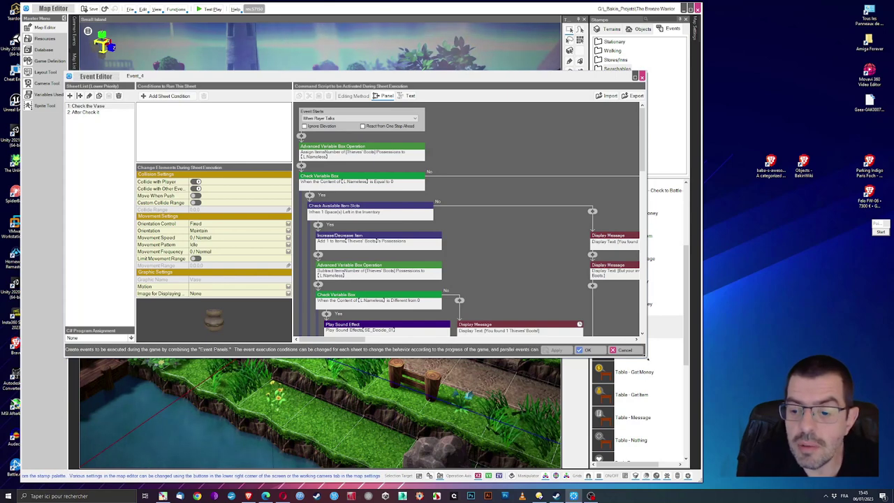
drag(642, 356, 636, 405)
drag(636, 438, 639, 457)
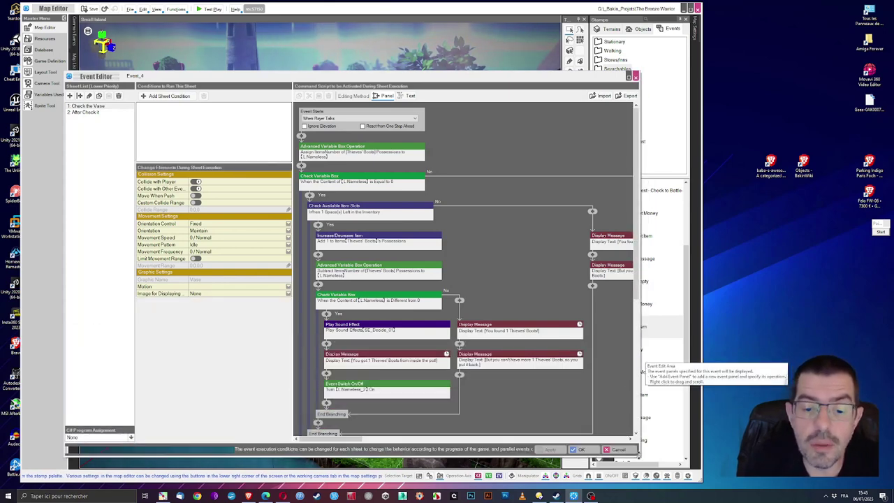
Examine the message text for exceeding the Thieves' Boots limit in the vase event, and close the event editor.
drag(339, 440, 413, 439)
click(442, 362)
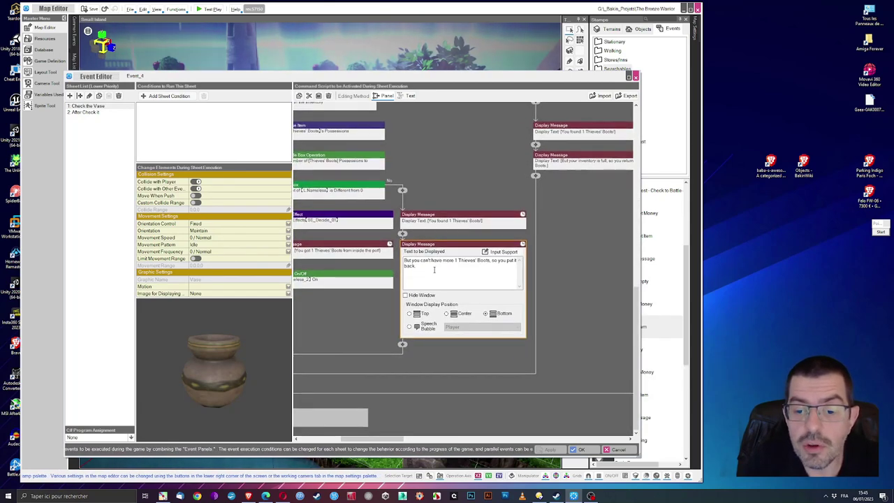
key(ctrl+a)
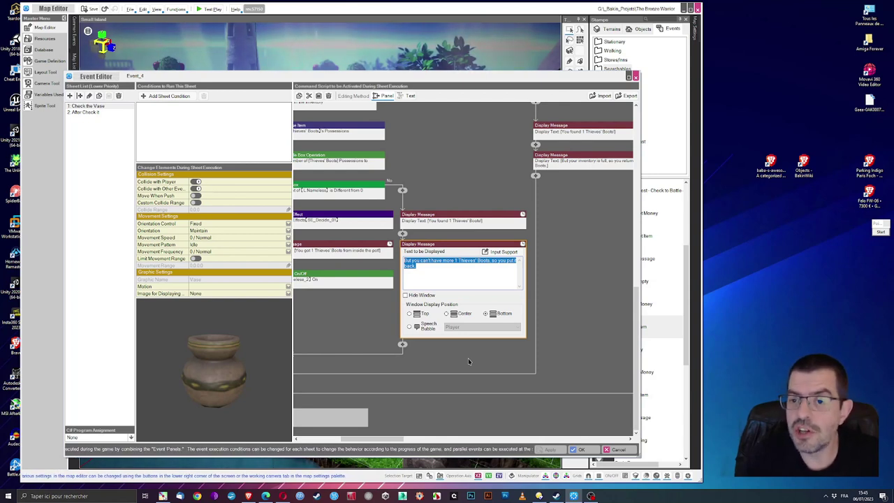
click(583, 450)
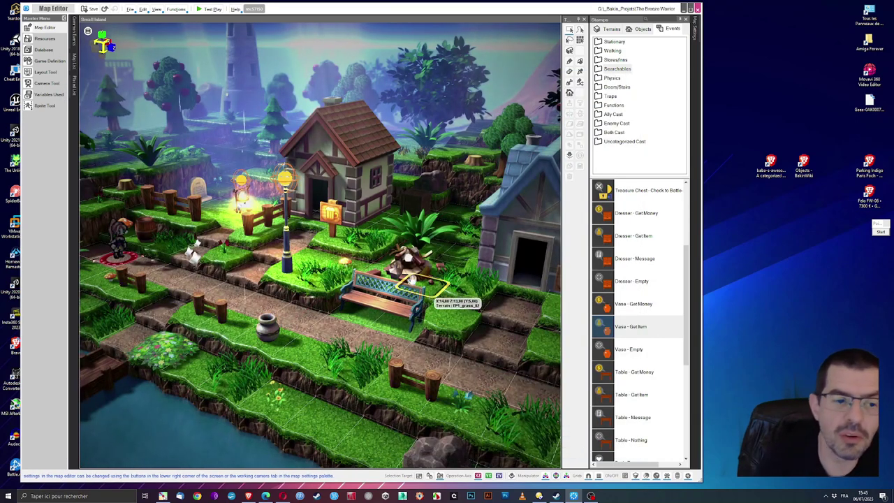
Open the Localization Tool from the game definition's common terms and update its list of strings.
click(46, 61)
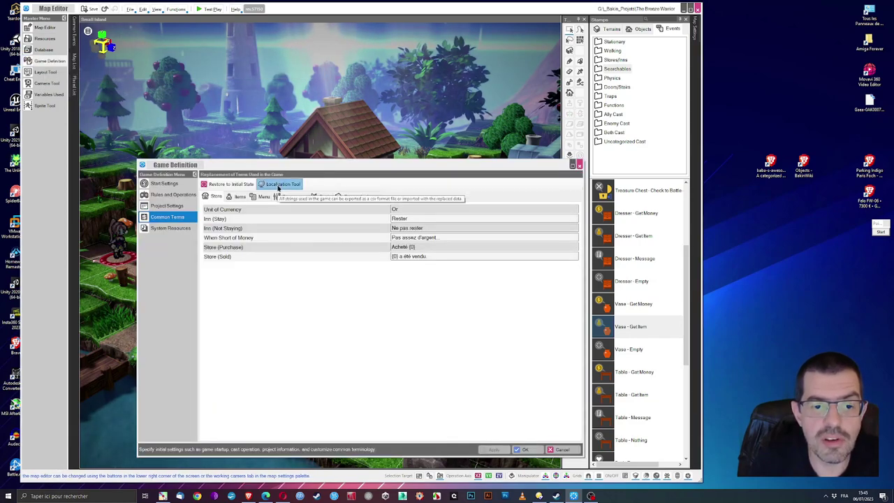
click(280, 185)
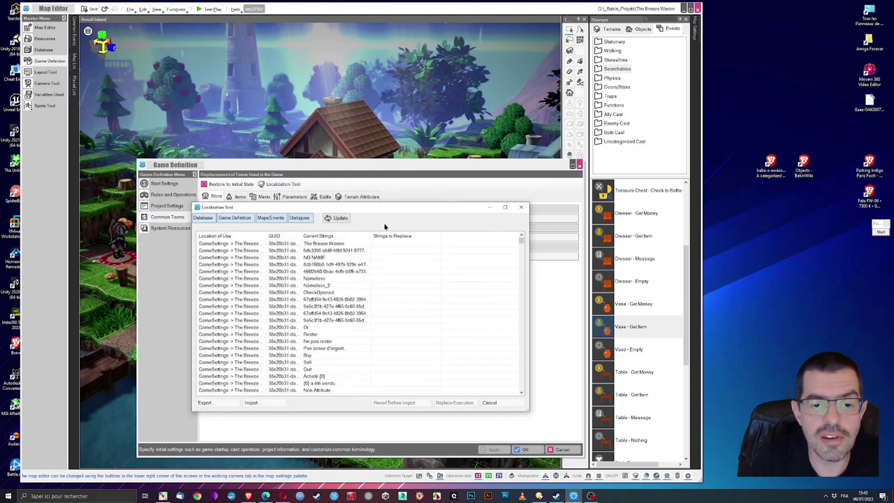
click(336, 218)
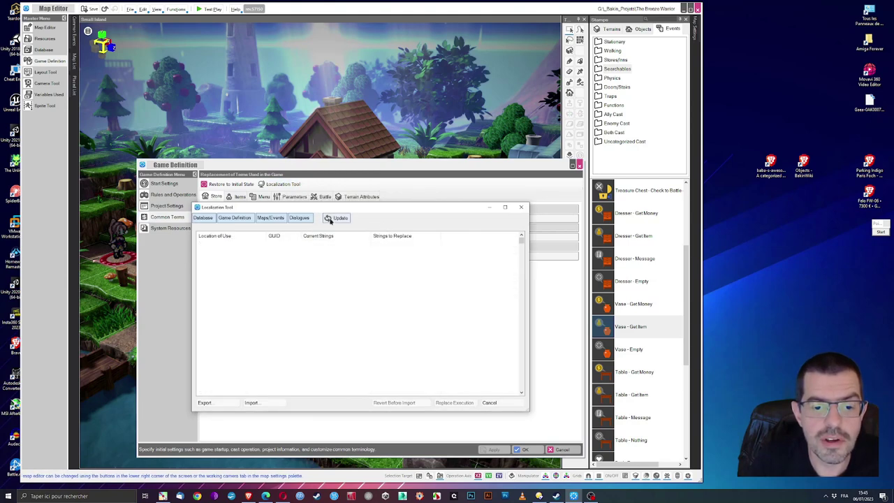
Export the localization strings to the DATA (D:) drive as tab-separated text file localize.csv, and close the tool and game definition.
click(223, 404)
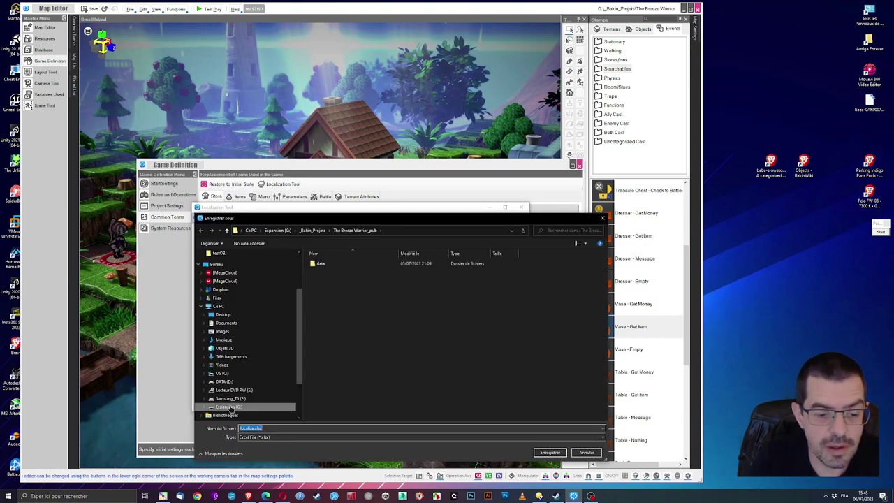
click(223, 381)
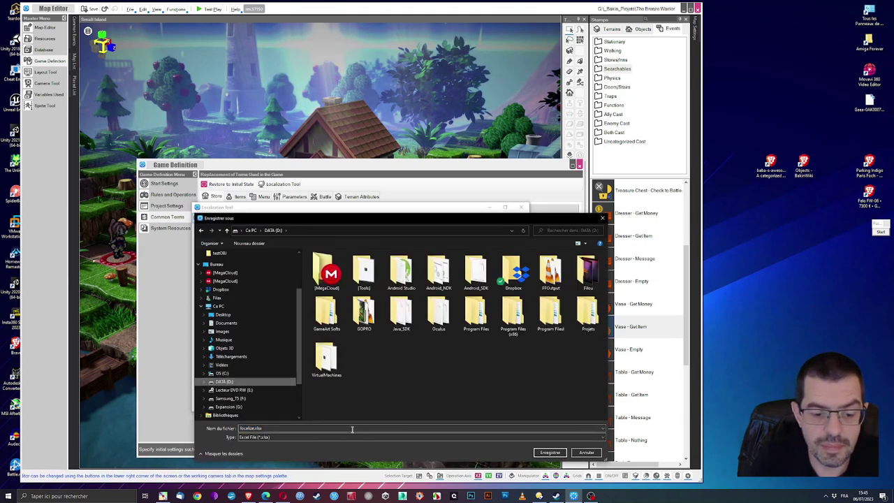
click(295, 437)
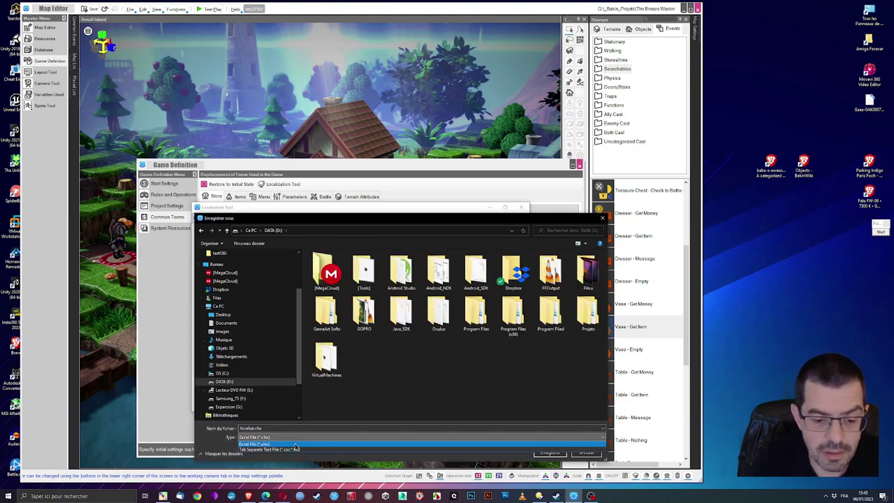
click(296, 448)
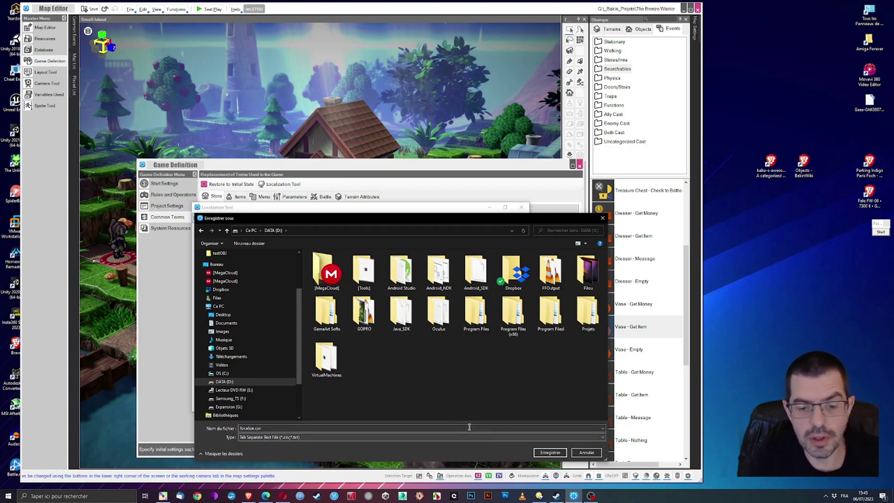
click(550, 453)
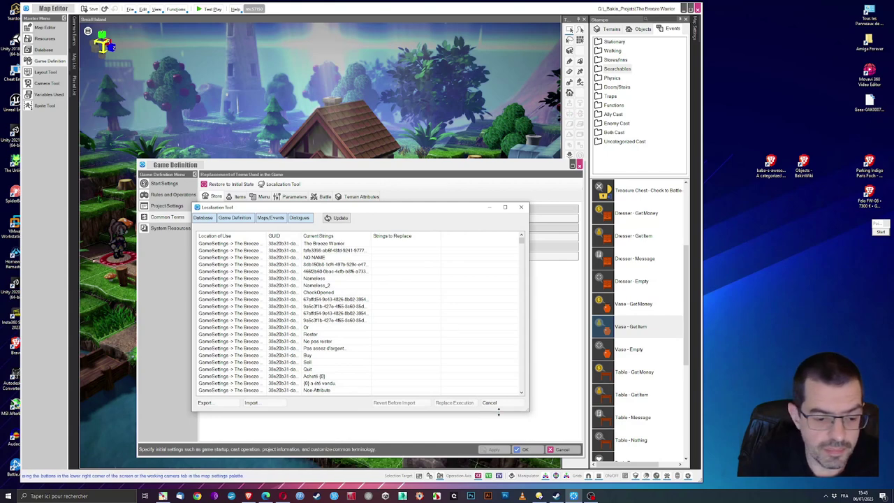
click(521, 207)
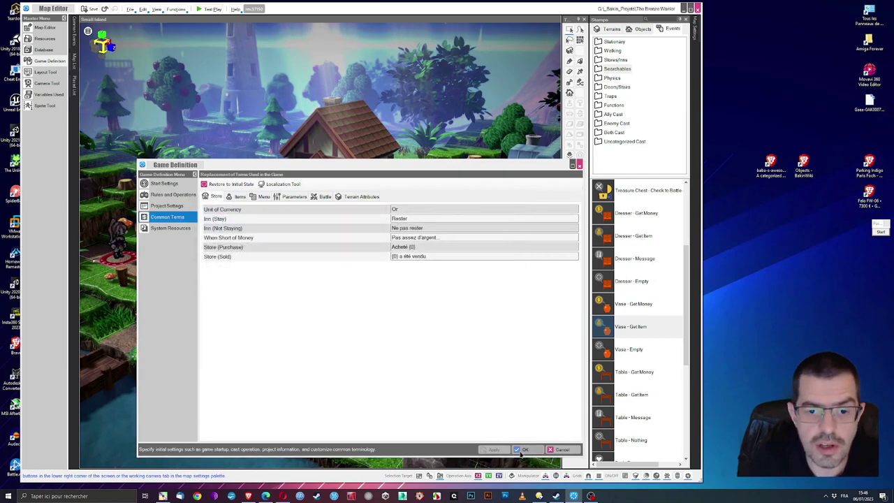
click(523, 450)
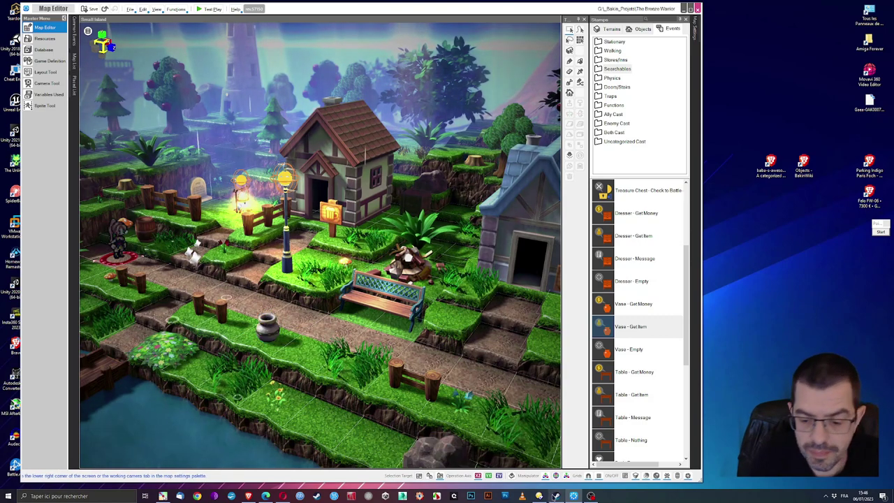
Switch to the file manager and open the exported localize.csv from the D: drive in Notepad.
click(540, 496)
click(356, 84)
click(356, 52)
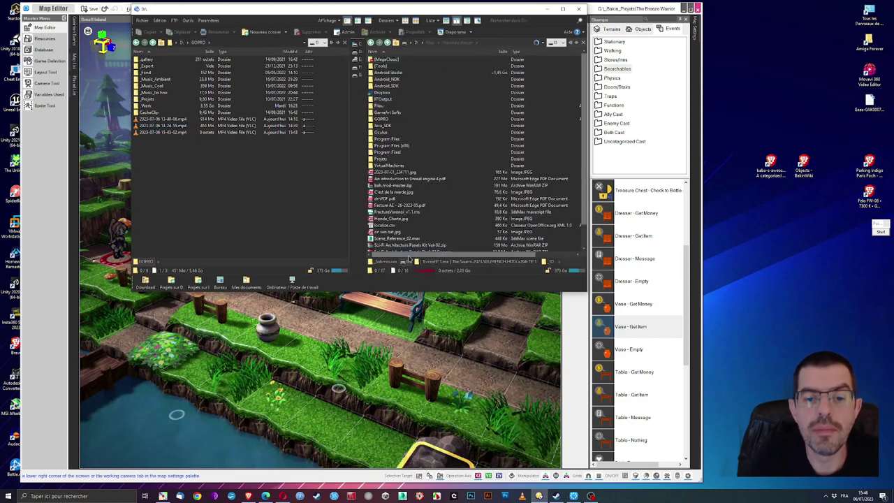
right_click(379, 229)
right_click(379, 229)
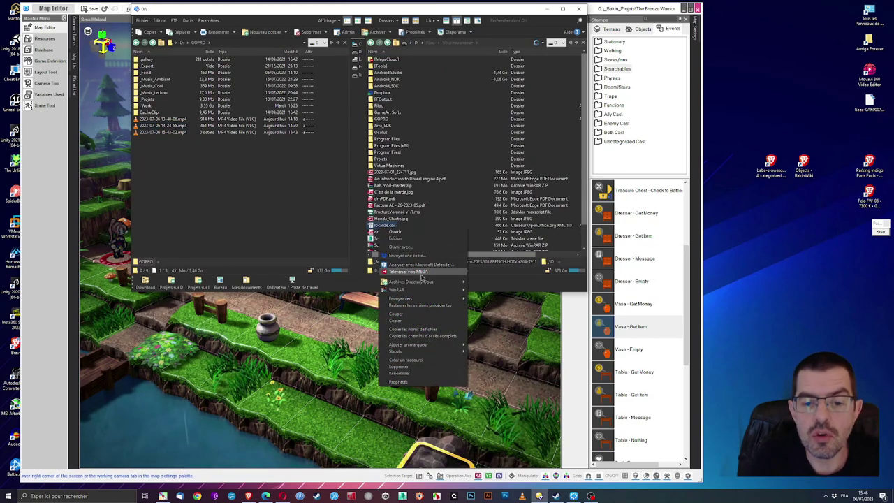
click(413, 249)
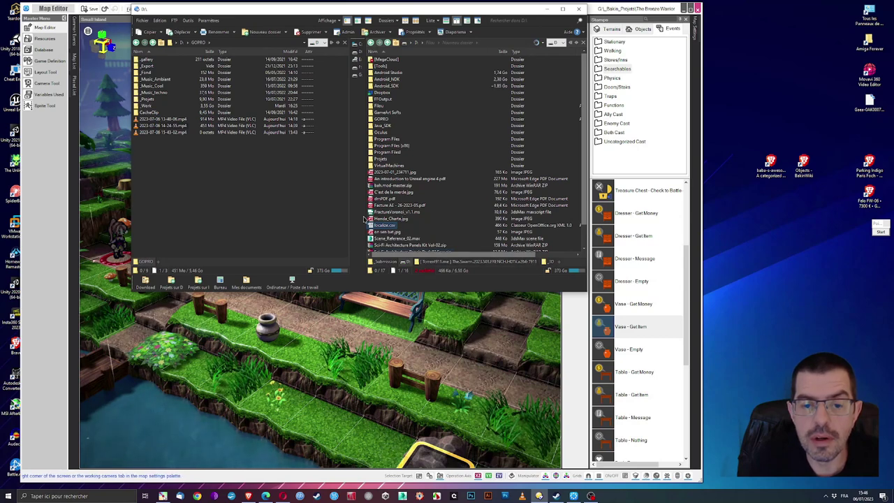
right_click(386, 228)
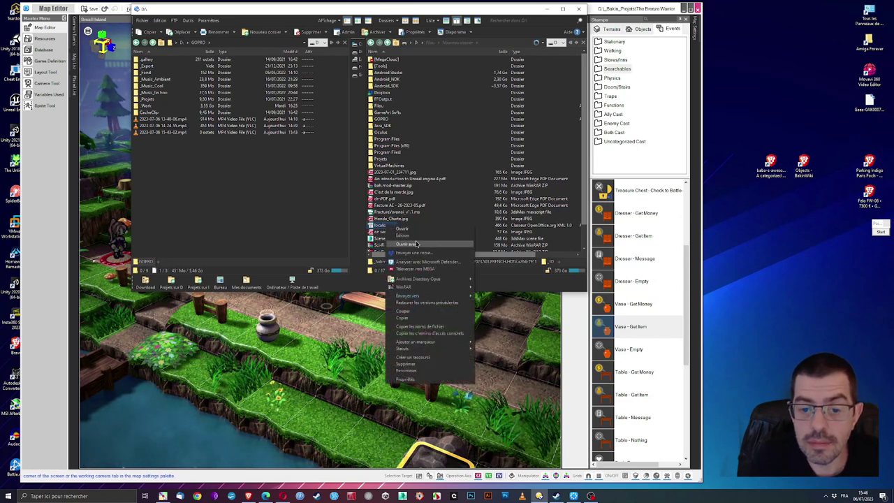
click(412, 256)
click(418, 193)
click(468, 284)
drag(476, 140, 404, 49)
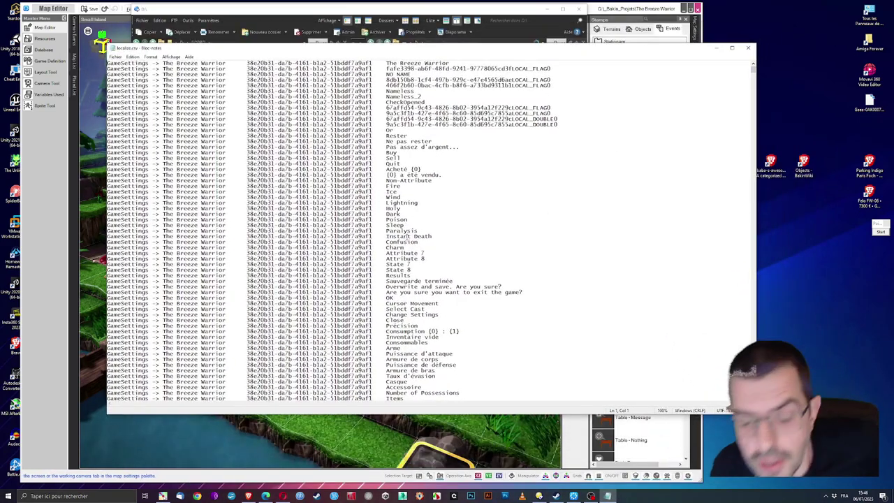
Return to the map editor, reopen the vase event and copy "But you can't have more" from its display message.
click(580, 435)
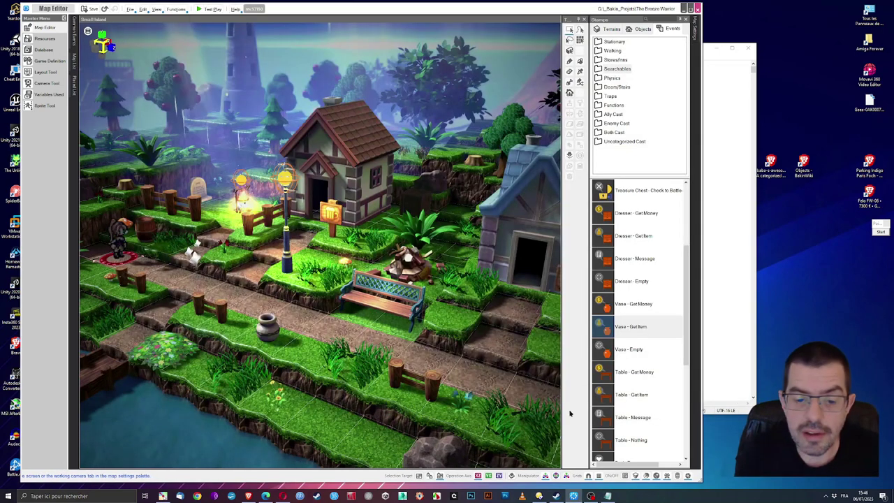
click(261, 328)
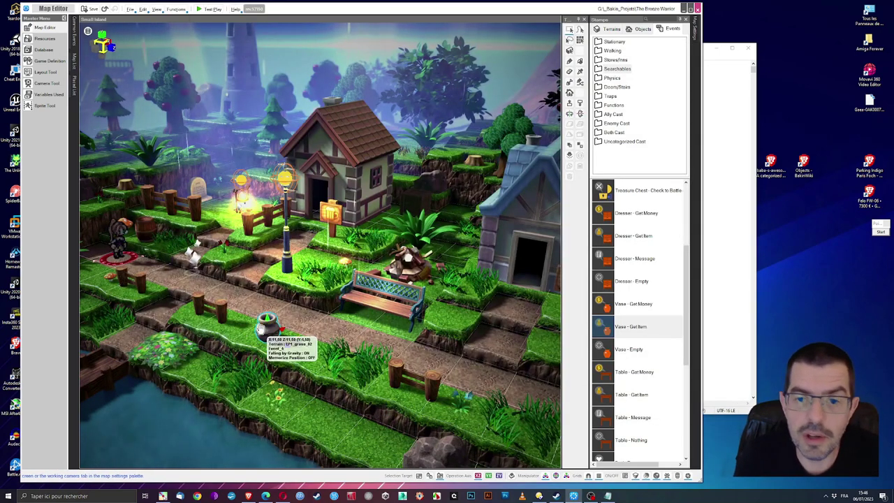
double_click(261, 328)
double_click(262, 327)
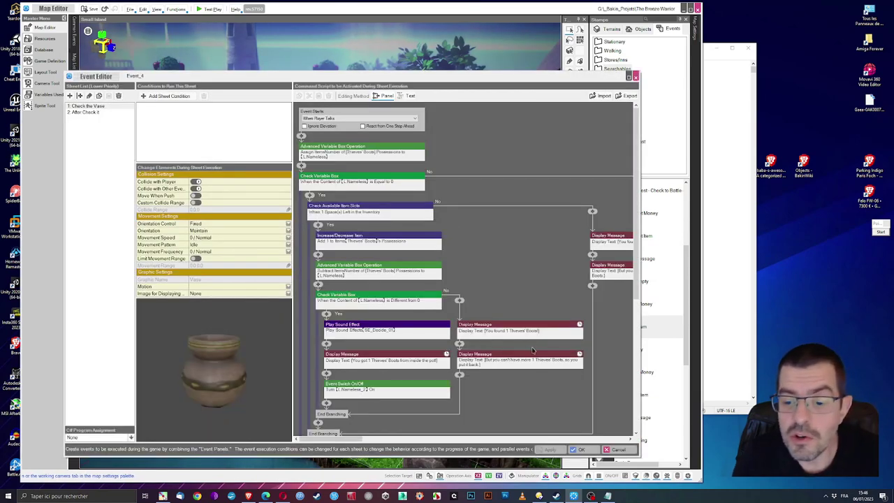
double_click(547, 363)
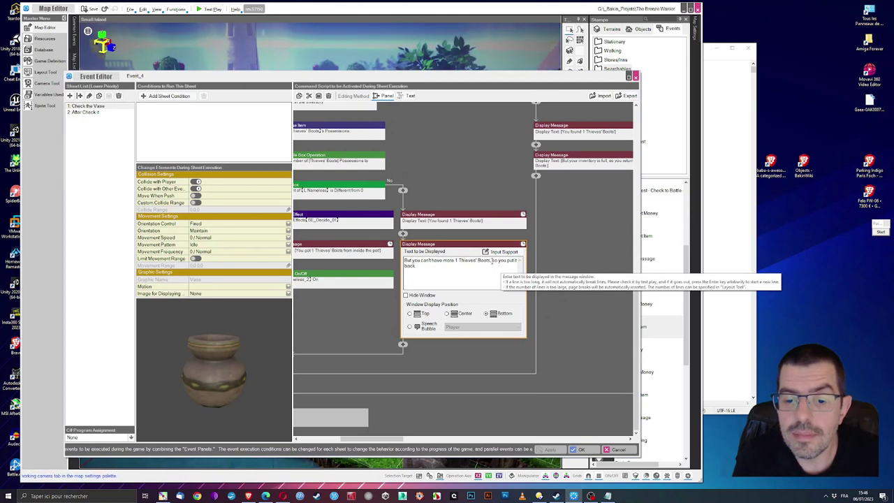
drag(455, 260, 404, 261)
key(ctrl+c)
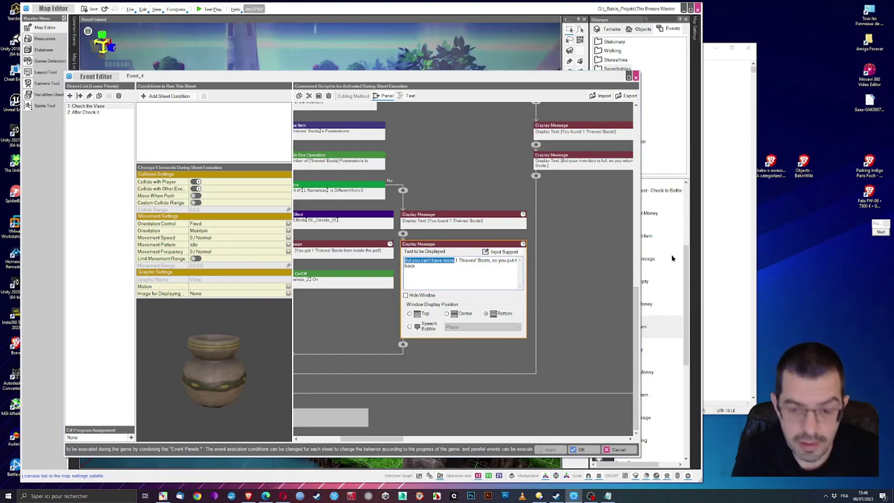
Switch to Notepad and search localize.csv for the copied phrase "But you can't have more".
click(714, 155)
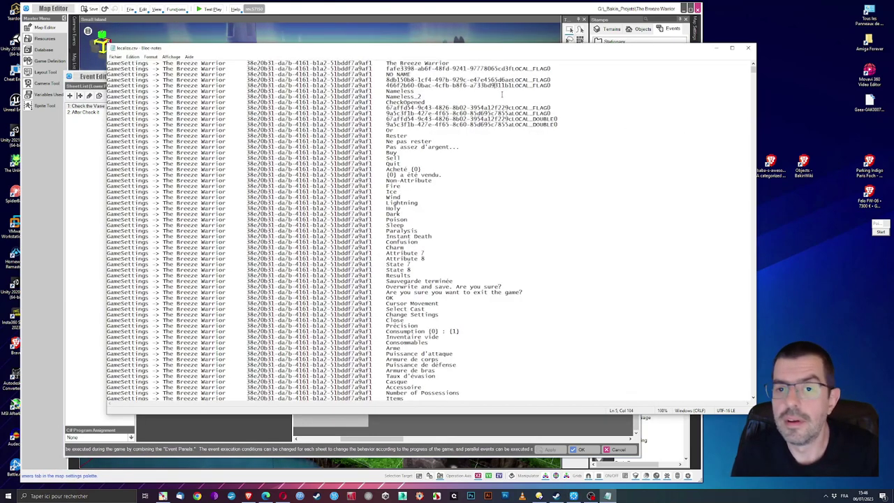
key(ctrl+f)
key(ctrl+v)
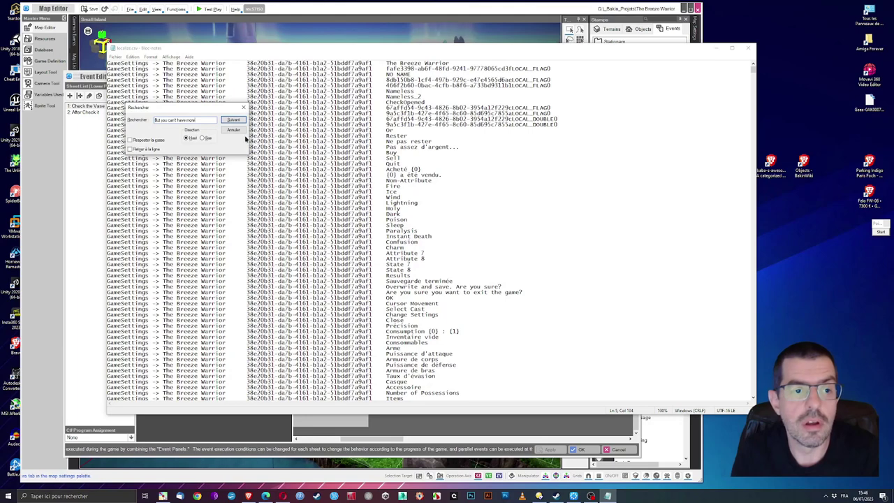
click(239, 121)
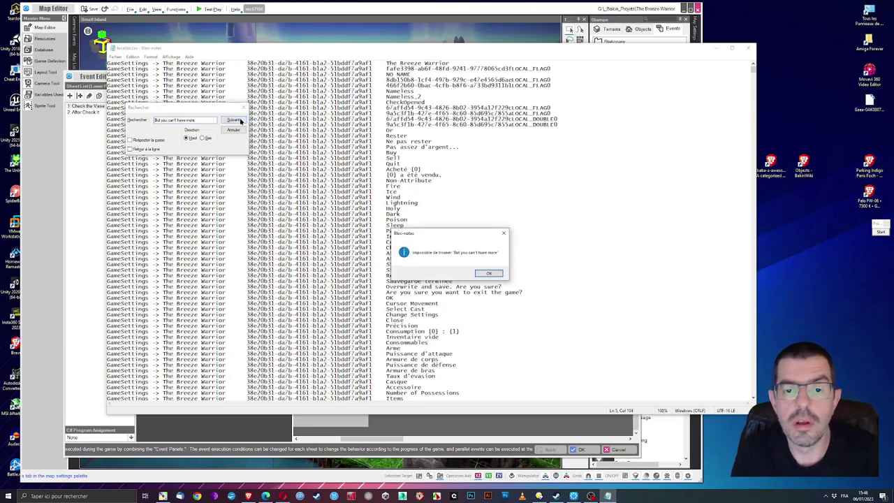
click(488, 273)
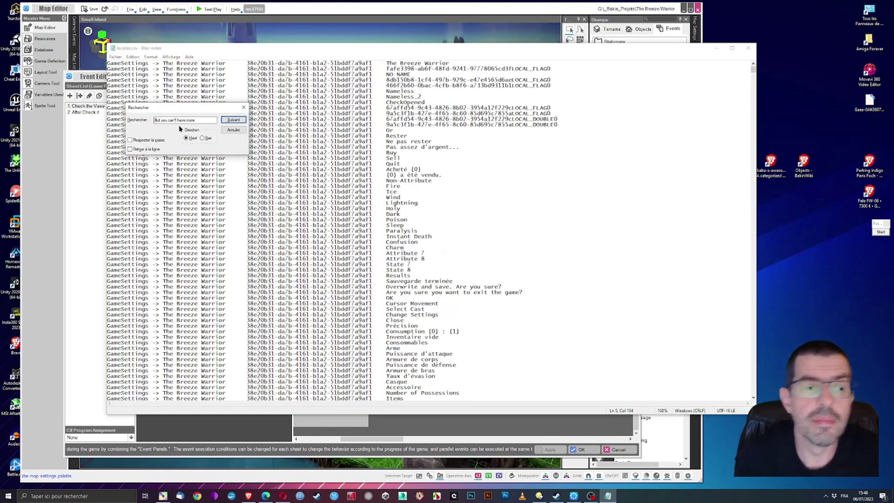
Shorten the search phrase to "But you", search localize.csv again and close the search dialog.
drag(167, 120, 196, 120)
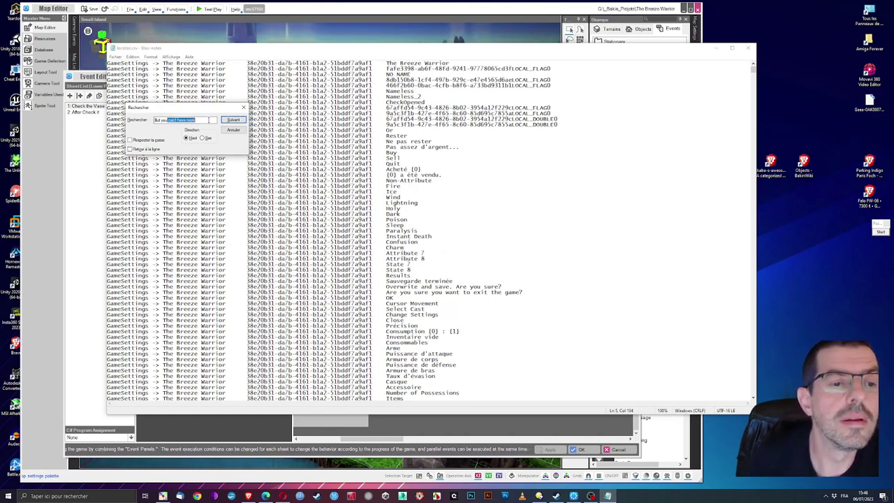
key(BackSpace)
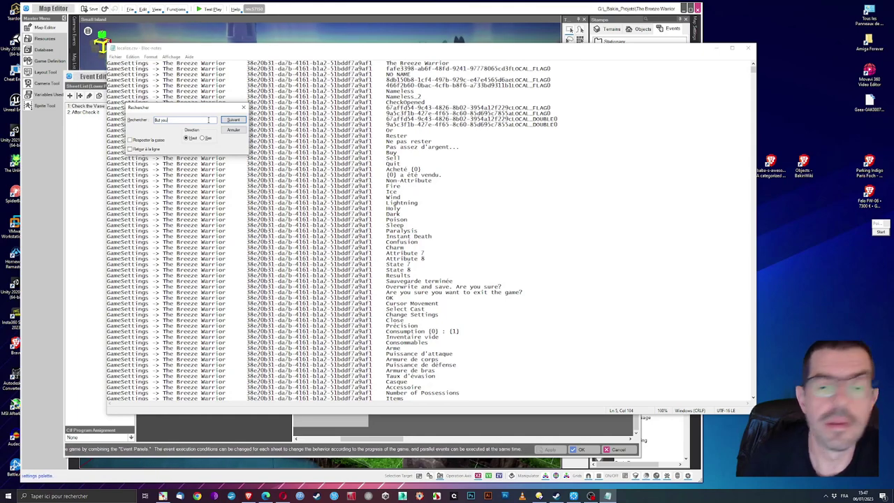
key(Return)
click(473, 273)
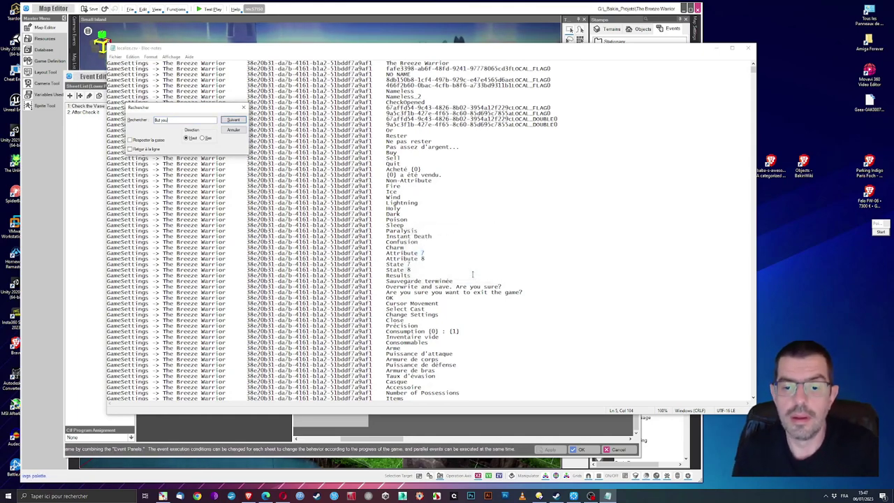
key(Escape)
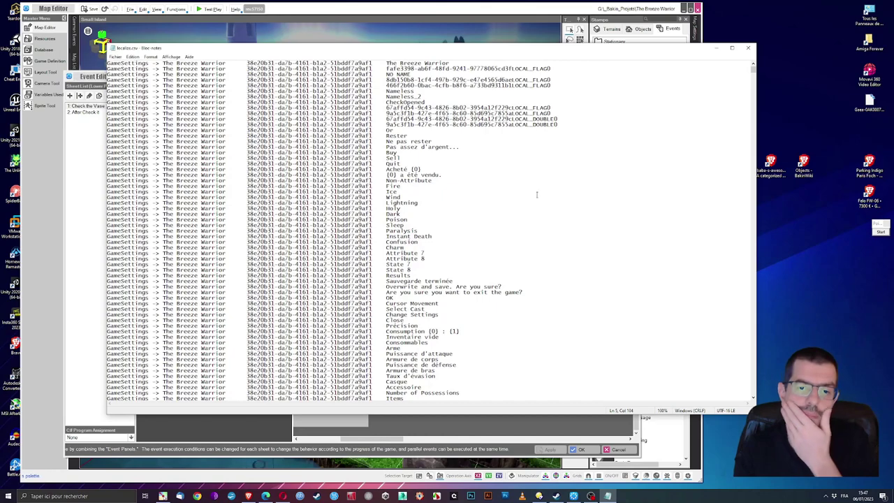
Shrink the Notepad window, move it out of the way, and copy "so you put" from the vase event's display message.
drag(755, 414, 615, 389)
drag(482, 56, 501, 322)
click(497, 265)
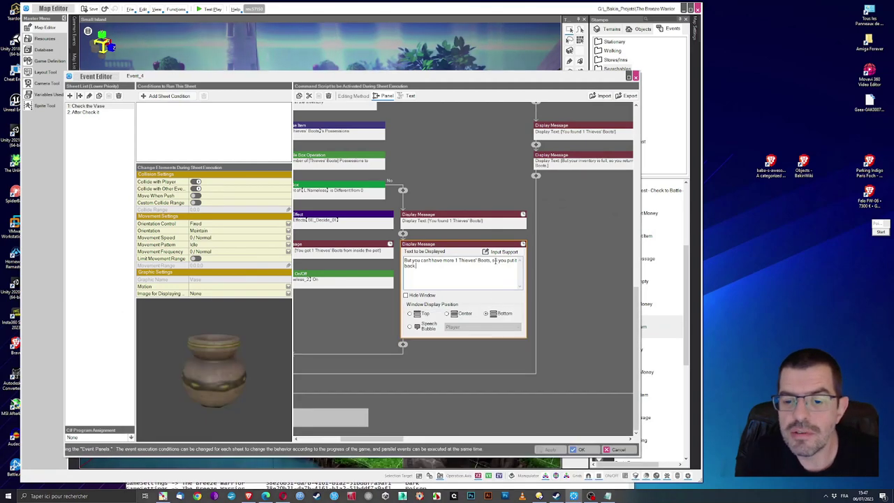
drag(492, 260, 516, 261)
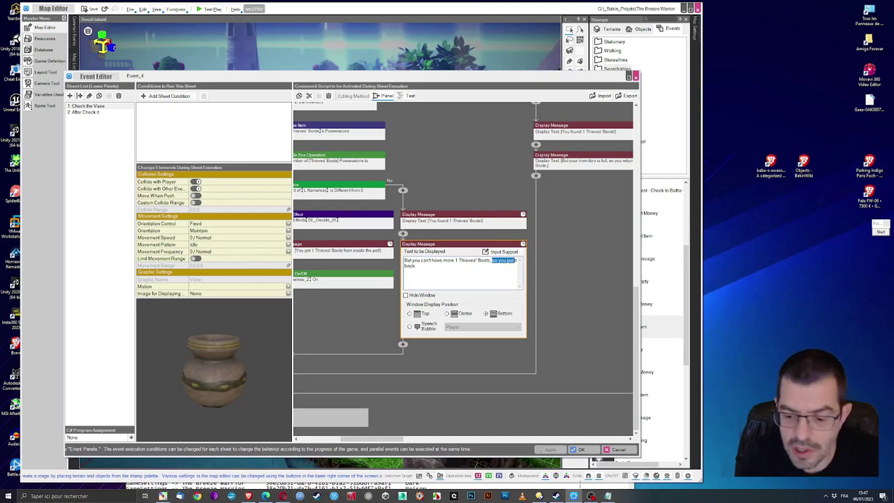
Switch to Notepad, search localize.csv downward for "so you put" and close the search dialog.
key(alt+Tab)
drag(471, 318, 431, 125)
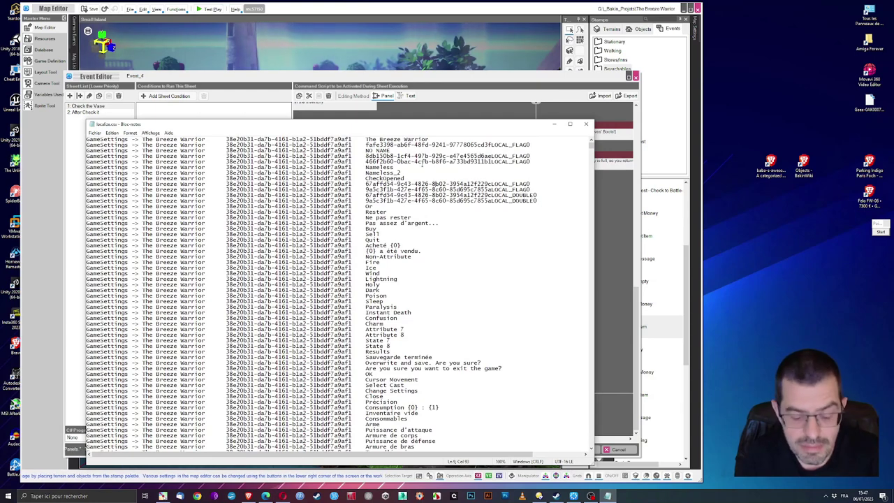
key(ctrl+f)
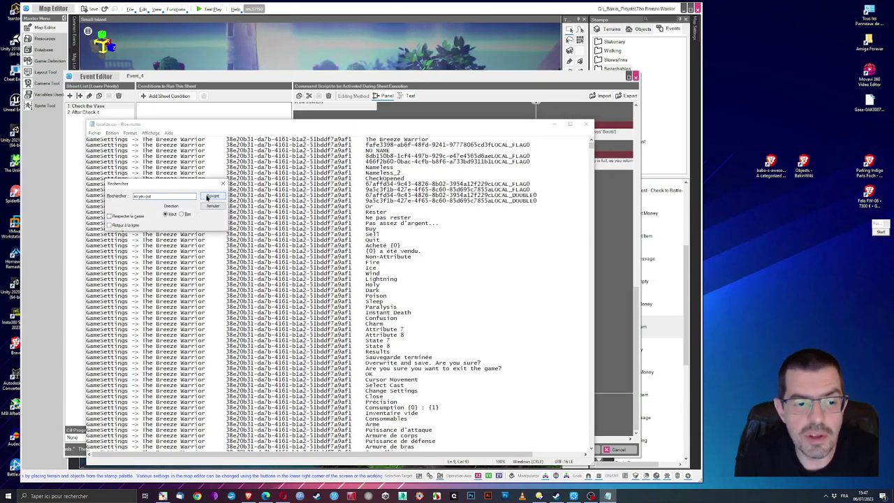
click(185, 215)
click(212, 196)
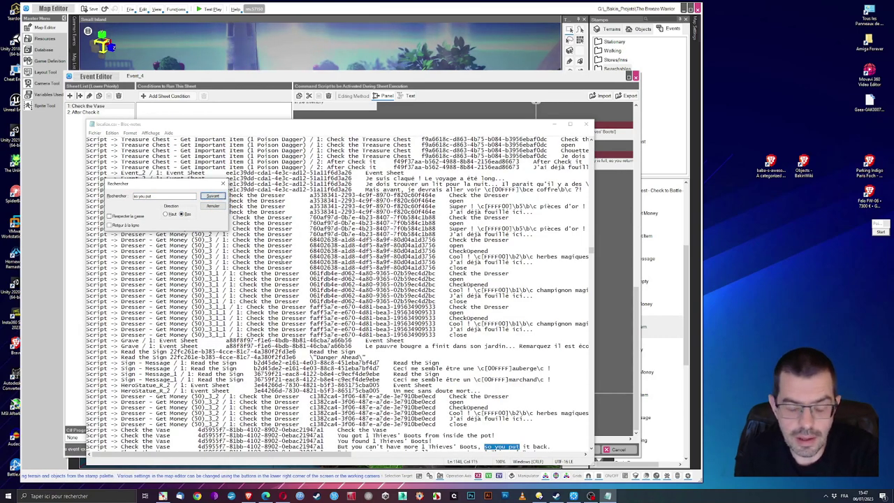
click(213, 206)
Examine the lines around the match in localize.csv, highlighting the "Check the Vase" script name.
scroll(445, 342, down, 3)
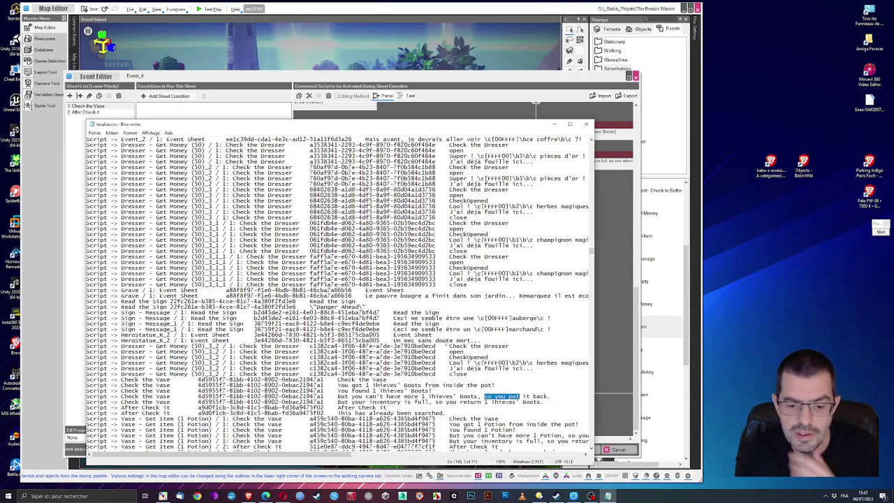
scroll(445, 343, down, 3)
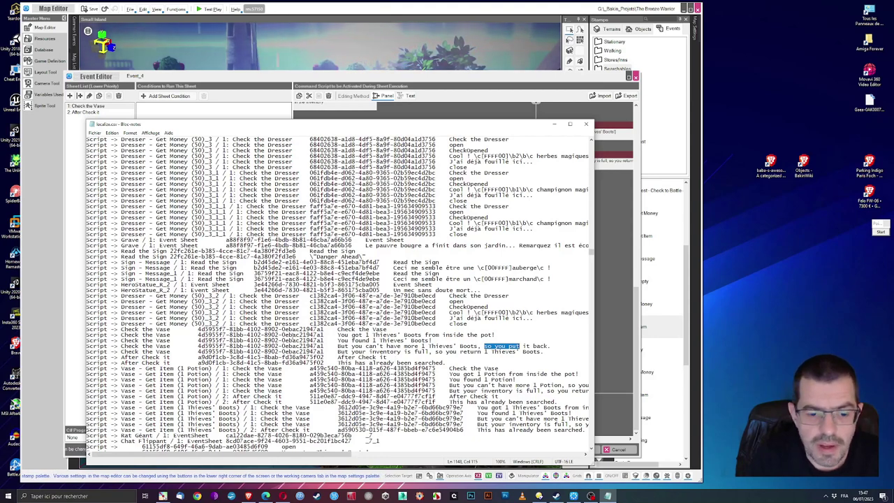
drag(170, 329, 112, 329)
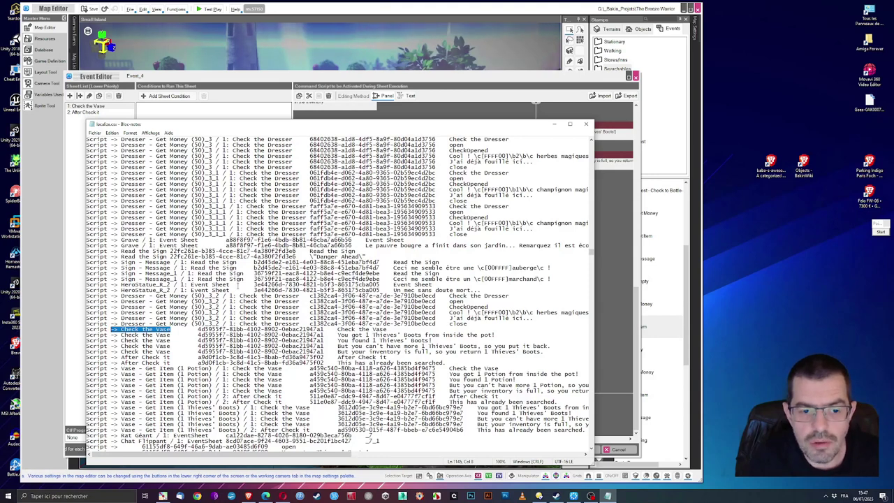
click(199, 313)
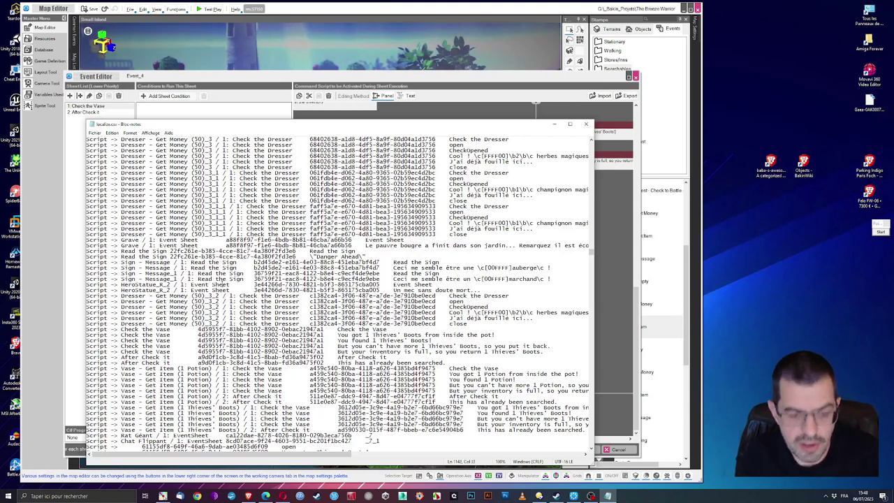
Step through the next occurrences of "so you put" in localize.csv and examine the vase and dresser lines around them.
key(ctrl+f)
click(212, 197)
click(212, 197)
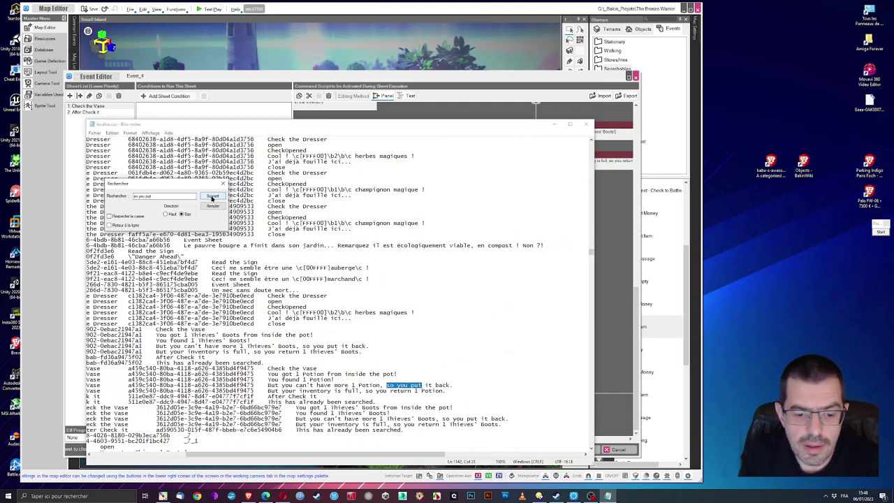
click(213, 198)
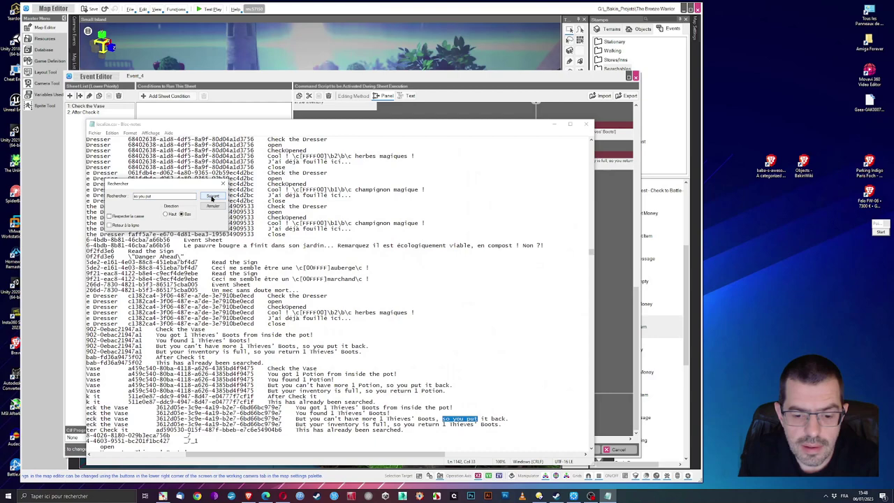
click(213, 198)
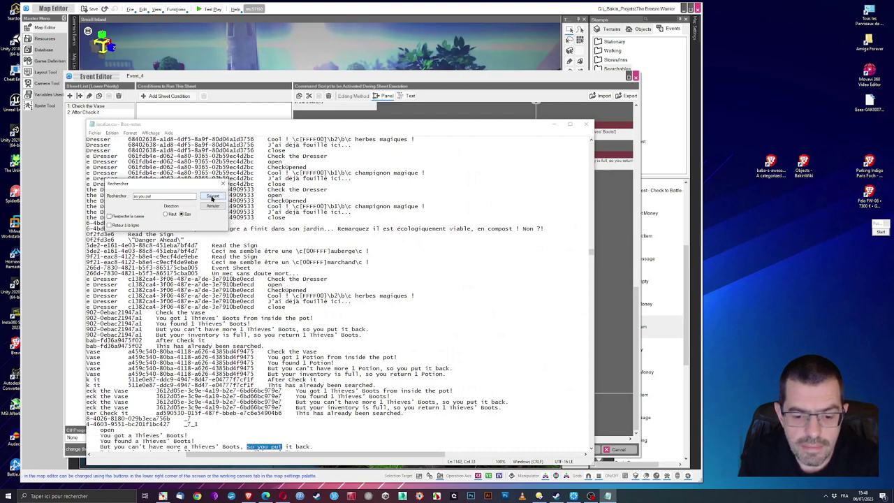
scroll(305, 299, down, 2)
scroll(303, 299, down, 7)
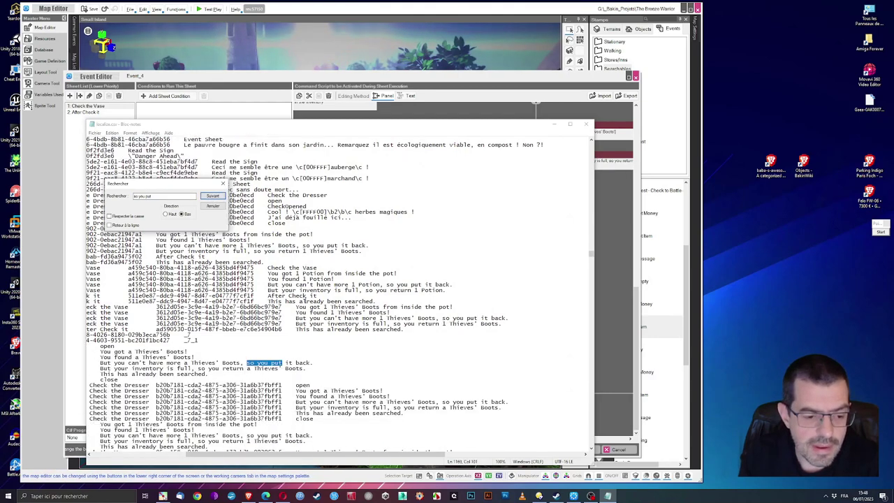
scroll(305, 299, down, 1)
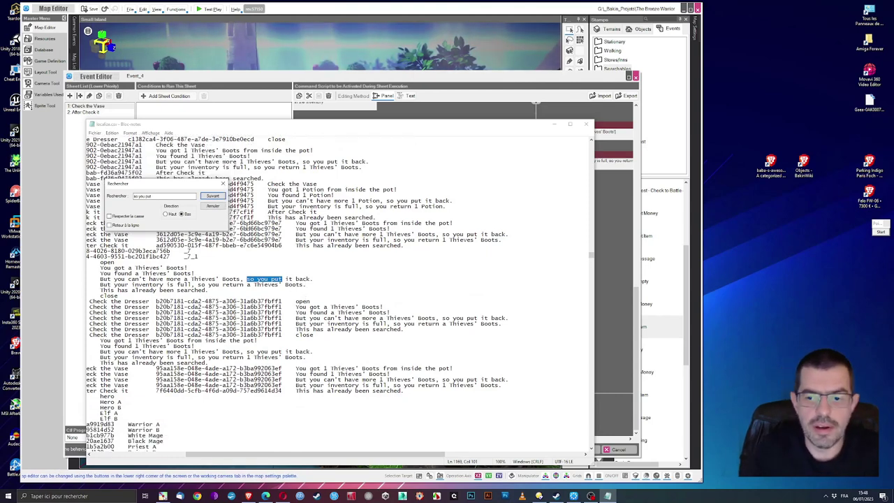
Continue through the remaining occurrences of "so you put" to the end of localize.csv and close the search dialog.
click(210, 200)
click(210, 199)
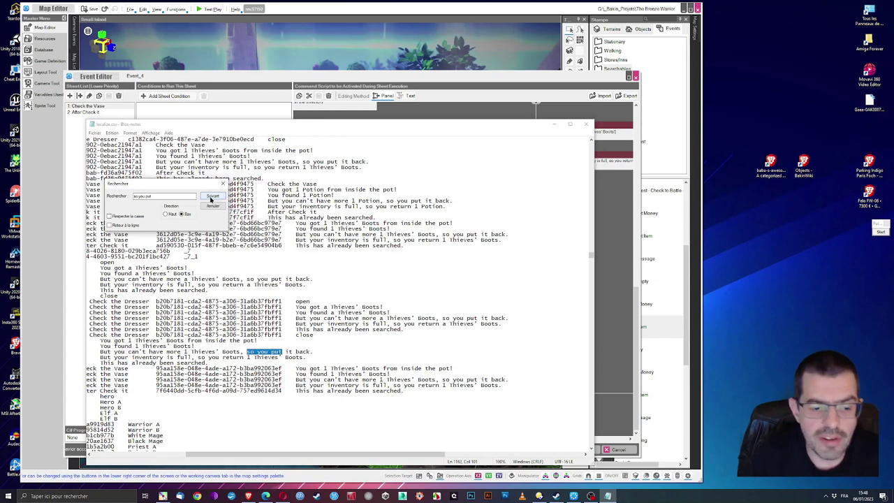
click(210, 200)
click(210, 199)
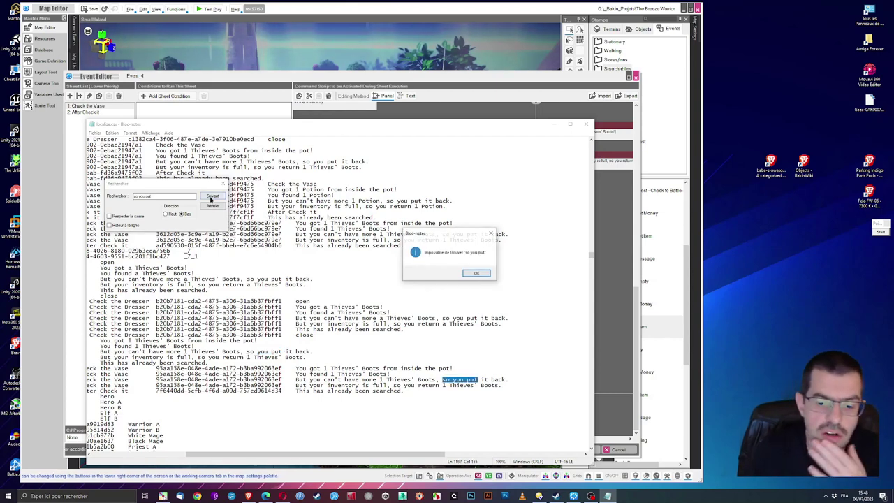
key(Return)
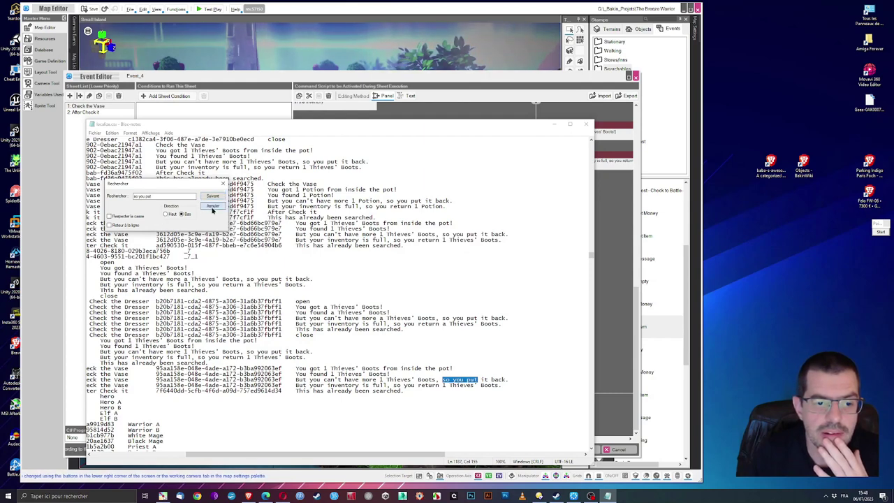
click(214, 207)
Return to the Event Editor and copy "But you can't have" from the vase event's display message.
click(451, 79)
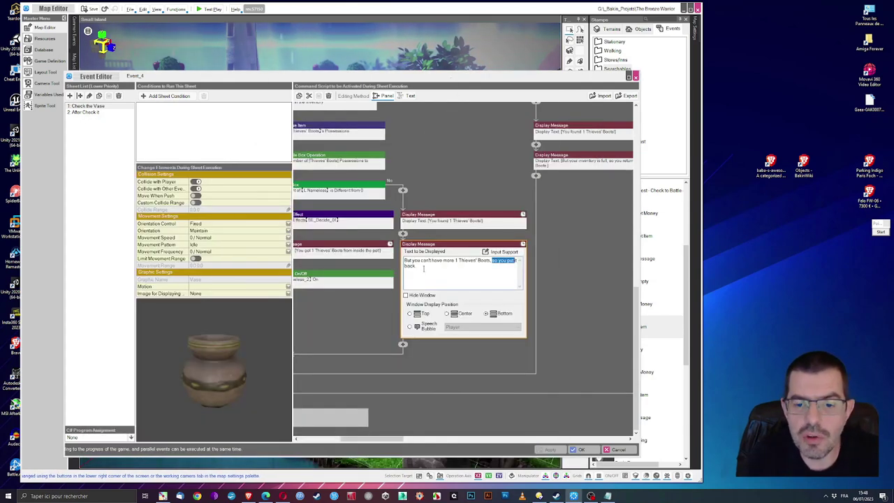
drag(442, 260, 387, 255)
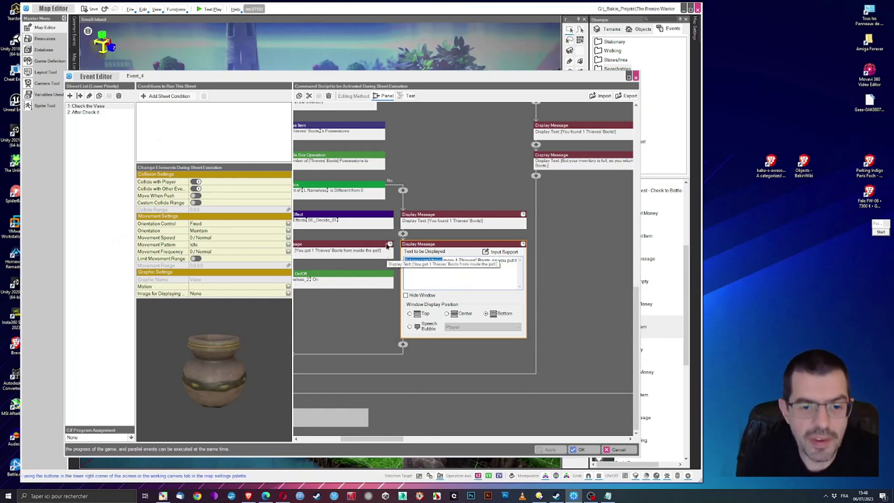
Switch back to Notepad and examine the script names of the dresser and vase entries for the Thieves' Boots.
mouse_move(592, 496)
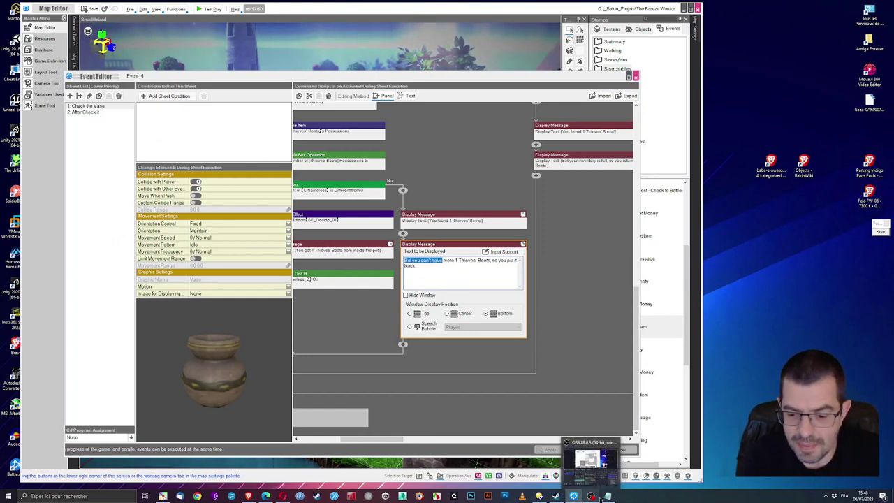
click(596, 470)
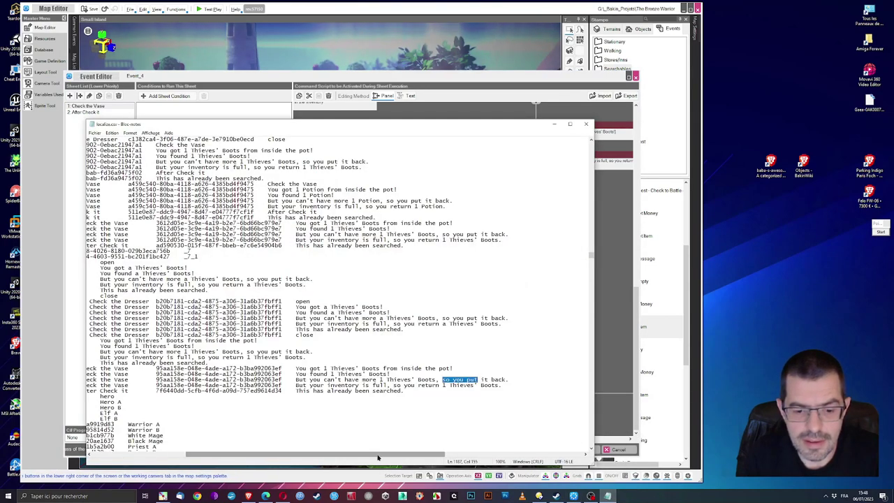
drag(378, 457, 303, 451)
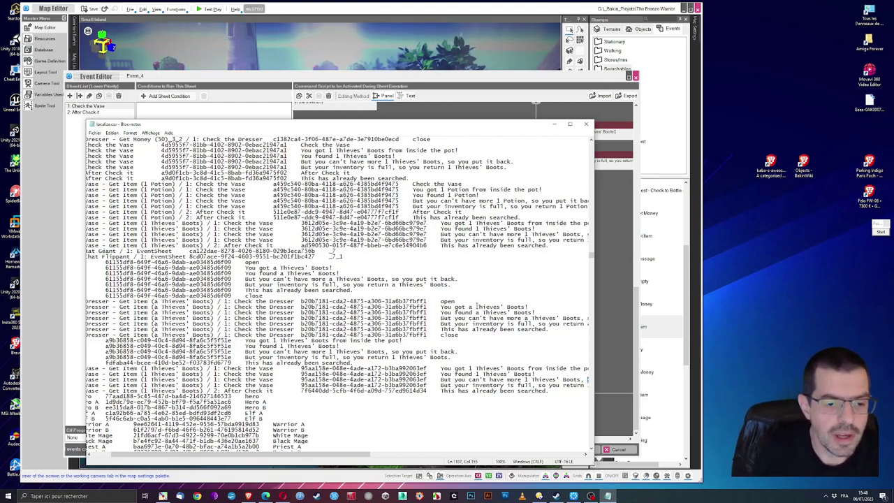
drag(180, 307, 85, 296)
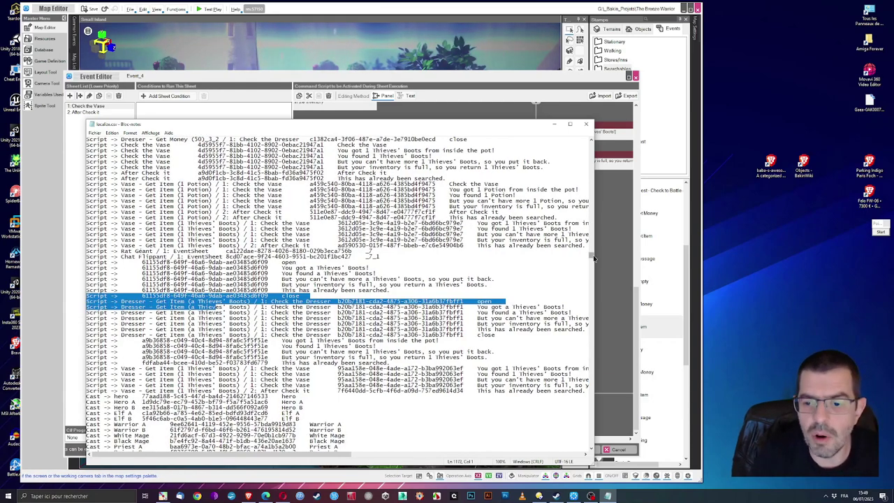
From the first line of localize.csv, search downward for "But you can't have" and step through the first vase entries.
drag(593, 258, 591, 143)
click(447, 140)
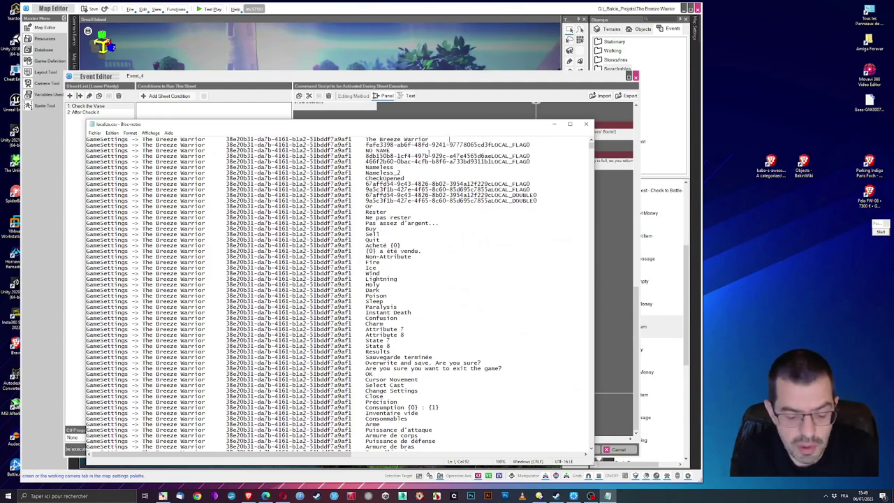
key(ctrl+f)
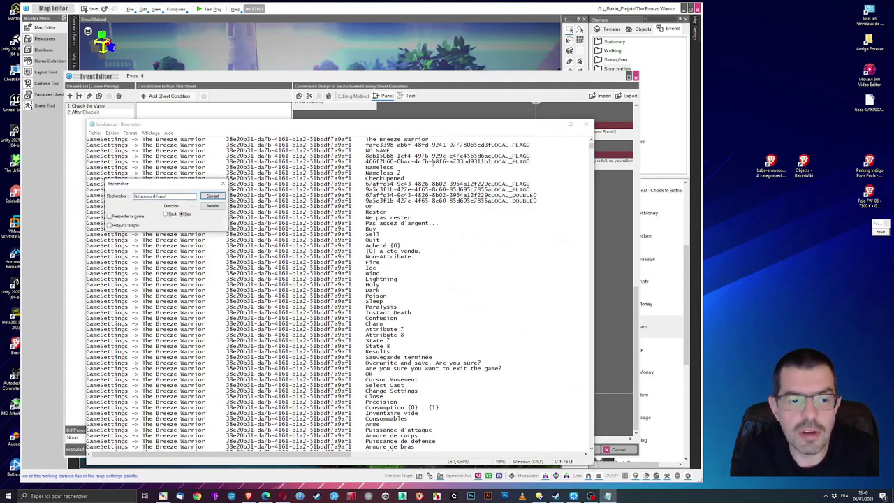
click(211, 196)
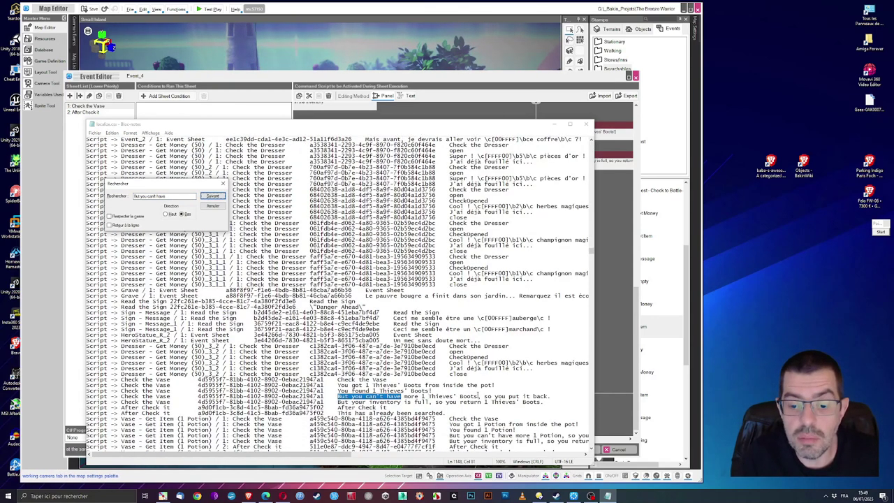
click(212, 196)
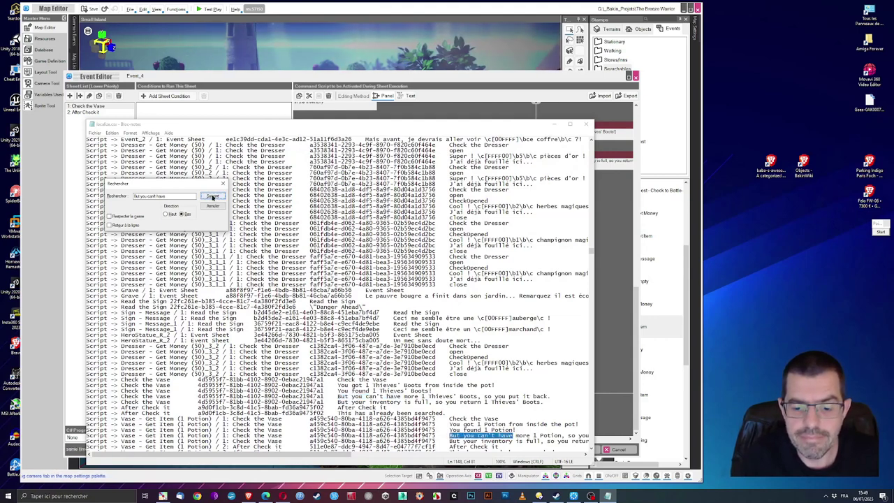
click(212, 196)
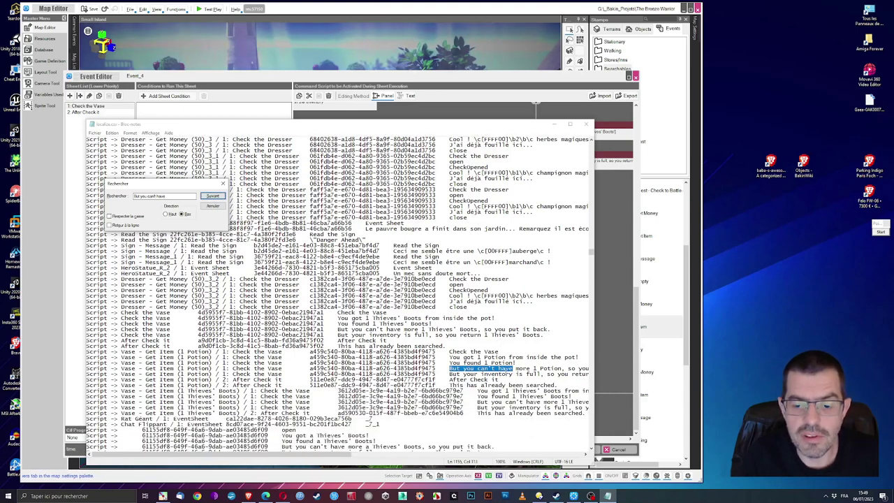
click(208, 198)
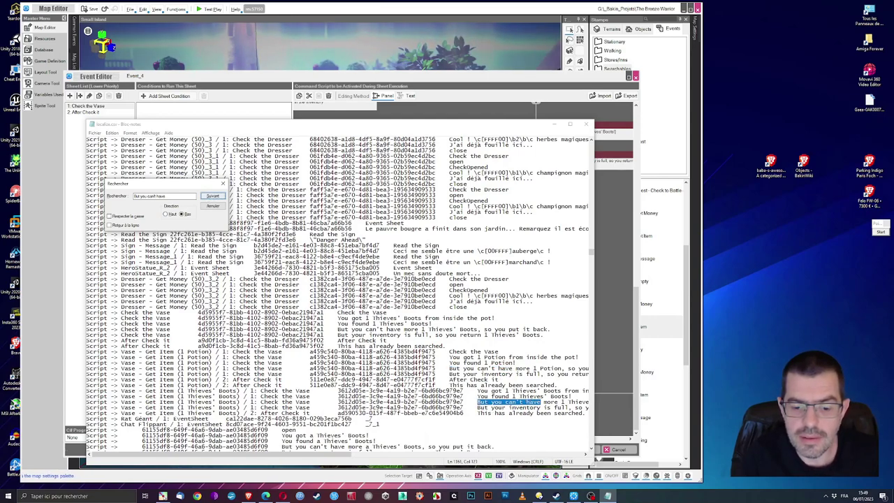
Step through the remaining occurrences of "But you can't have" until the search ends and close the search dialog.
drag(338, 455, 314, 461)
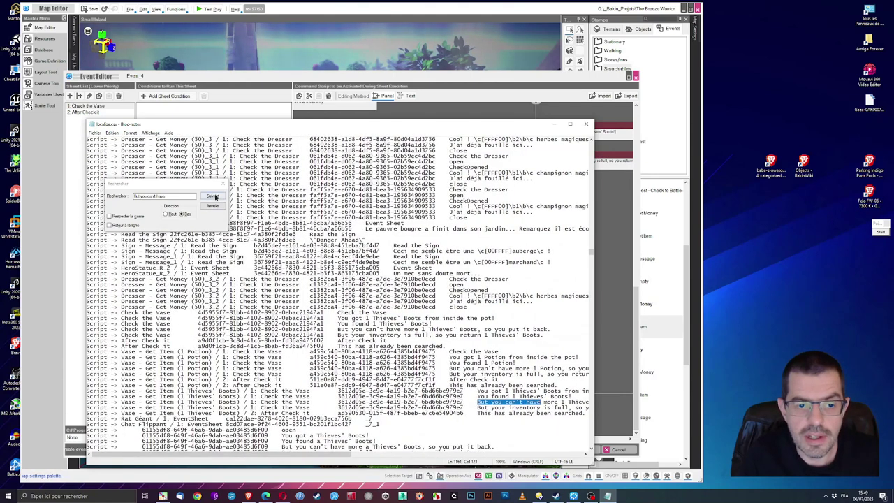
click(216, 198)
click(216, 198)
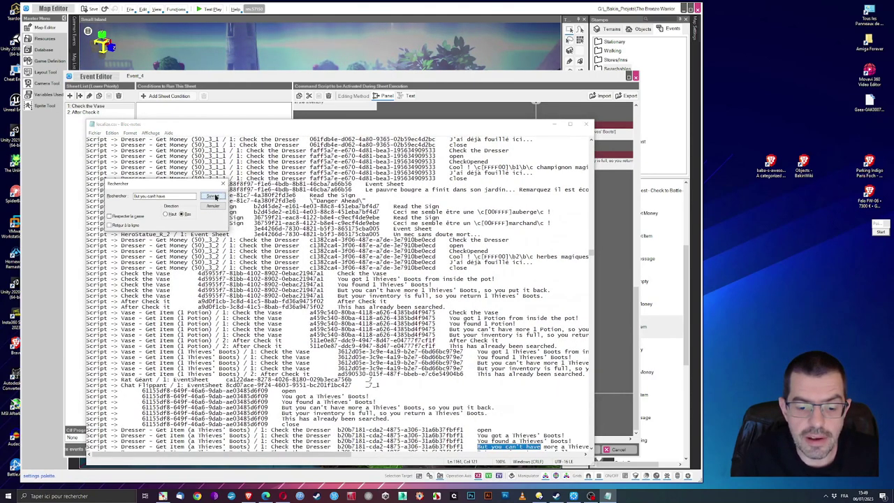
click(216, 198)
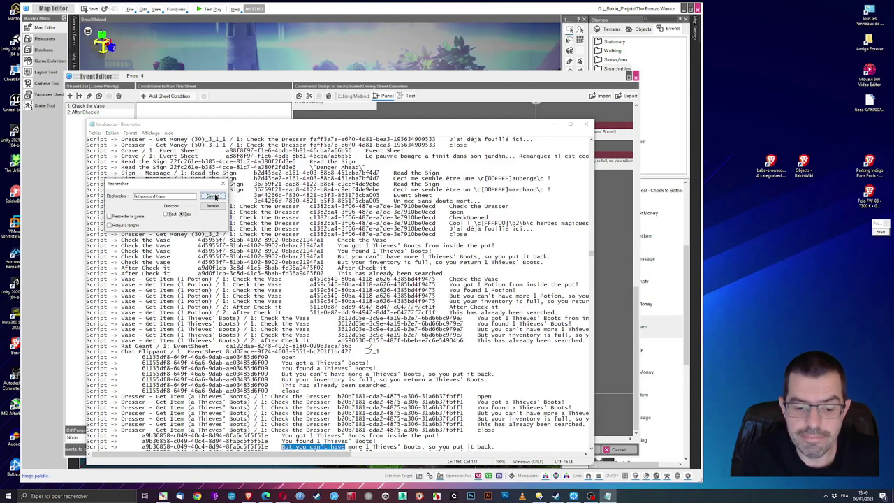
click(216, 198)
click(216, 197)
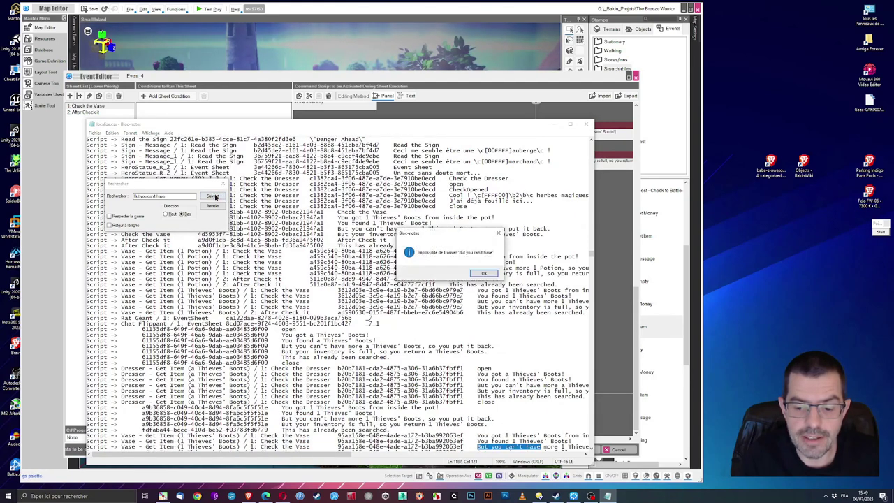
click(479, 274)
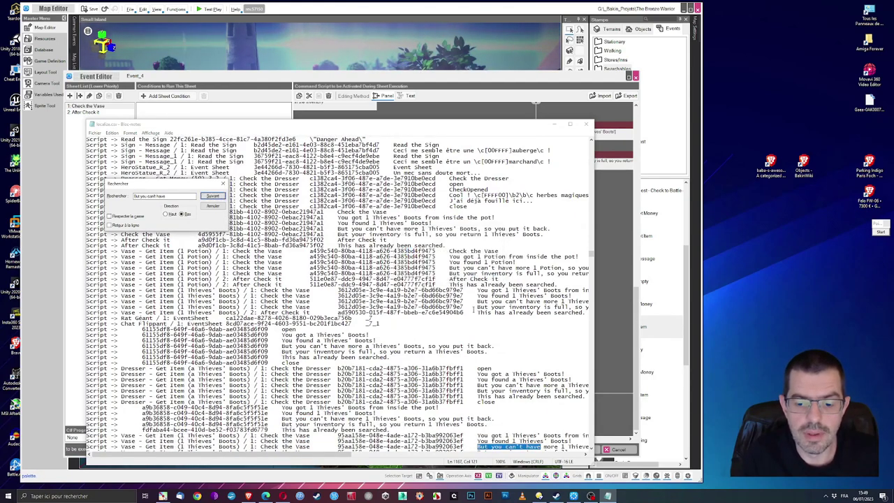
key(Escape)
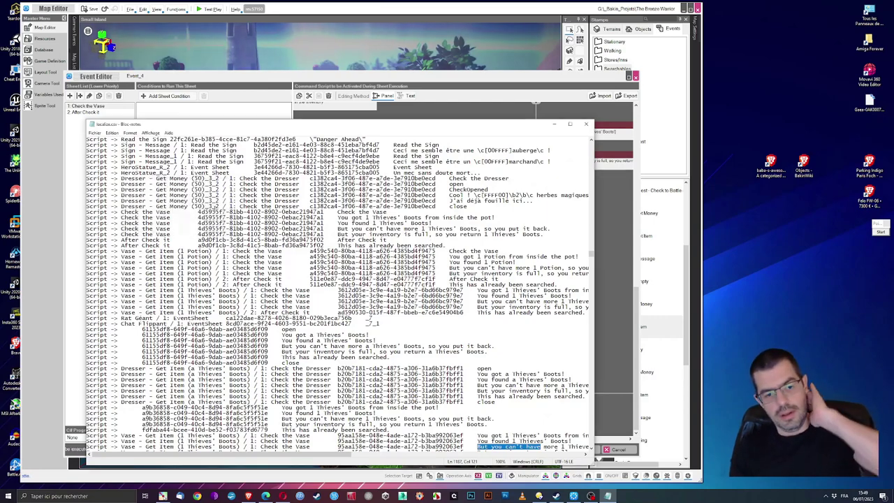
Close Notepad and open the vase event's "You found 1 Thieves' Boots!" display message in the Event Editor.
click(586, 123)
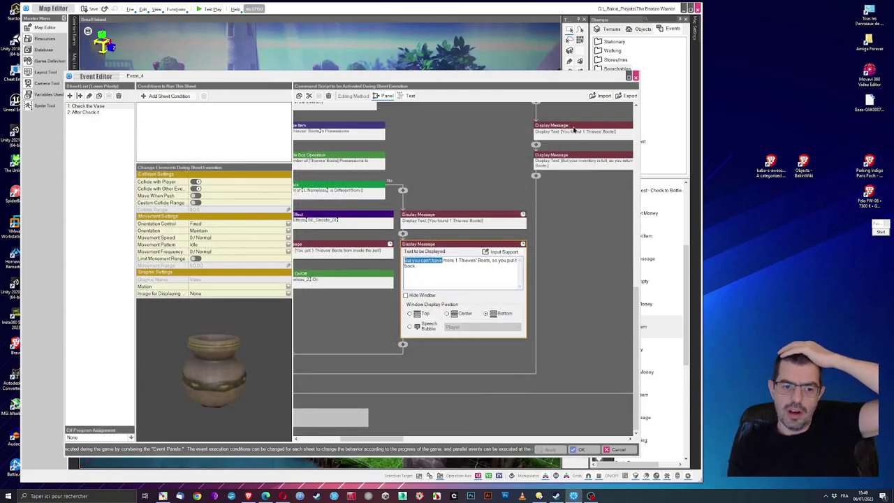
click(433, 222)
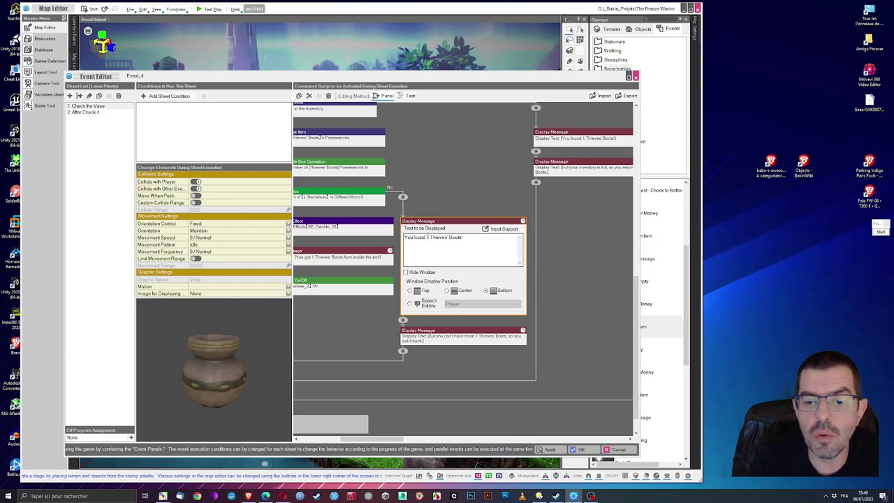
Highlight "You found" in the vase message and open localize.csv from the file manager in Notepad.
drag(427, 238, 404, 237)
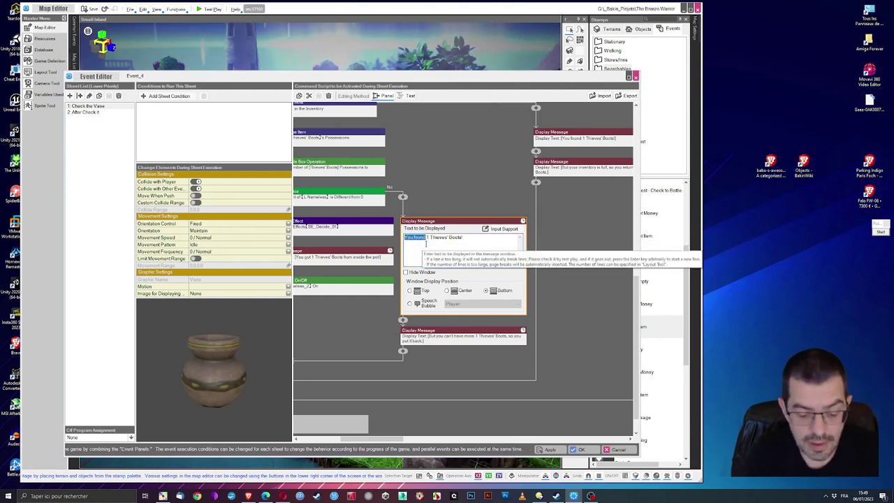
click(540, 496)
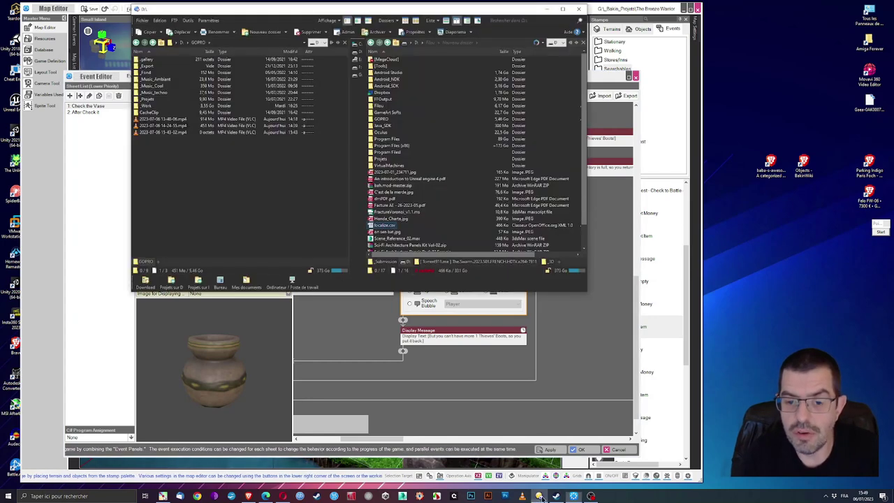
right_click(371, 226)
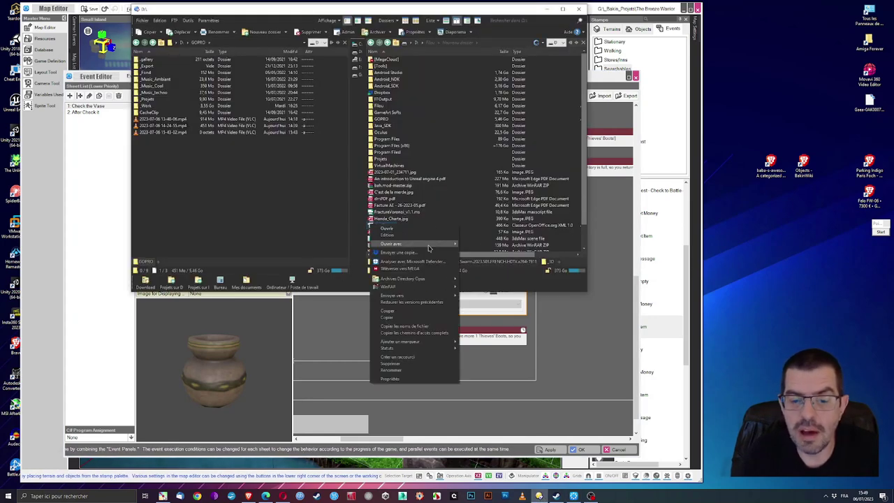
mouse_move(422, 297)
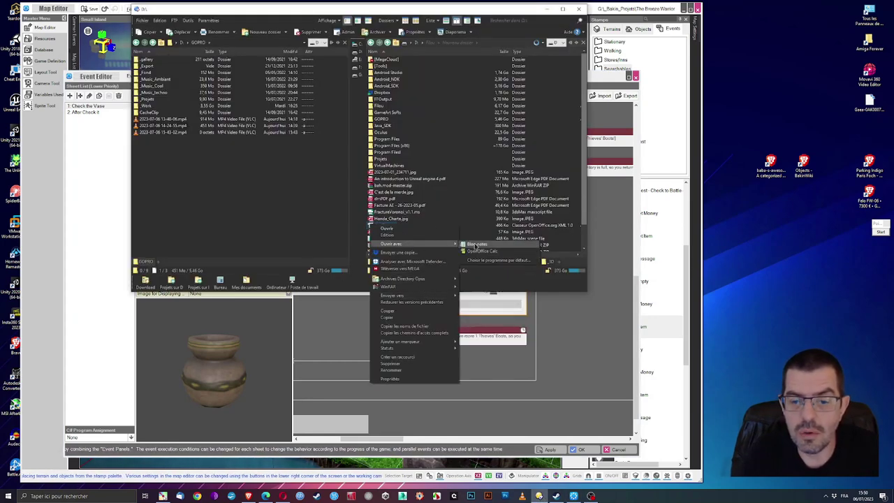
click(482, 327)
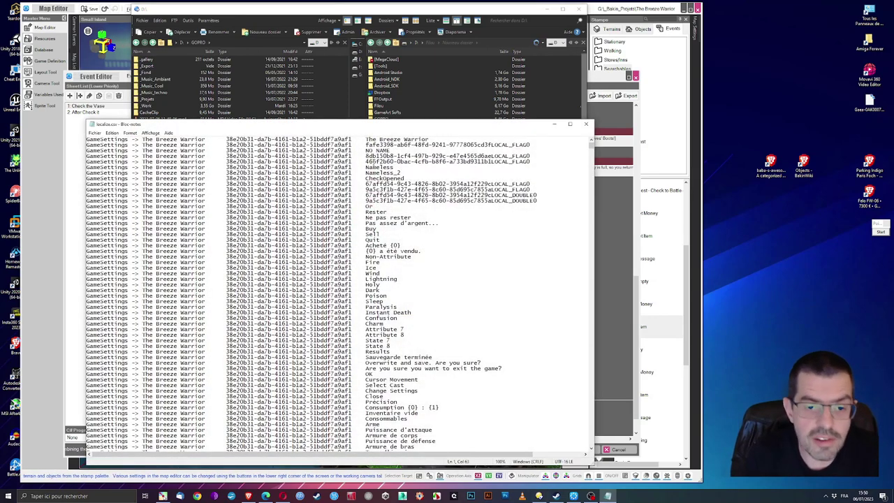
Search localize.csv for "You found" and examine the vase entries around the first match.
key(ctrl+f)
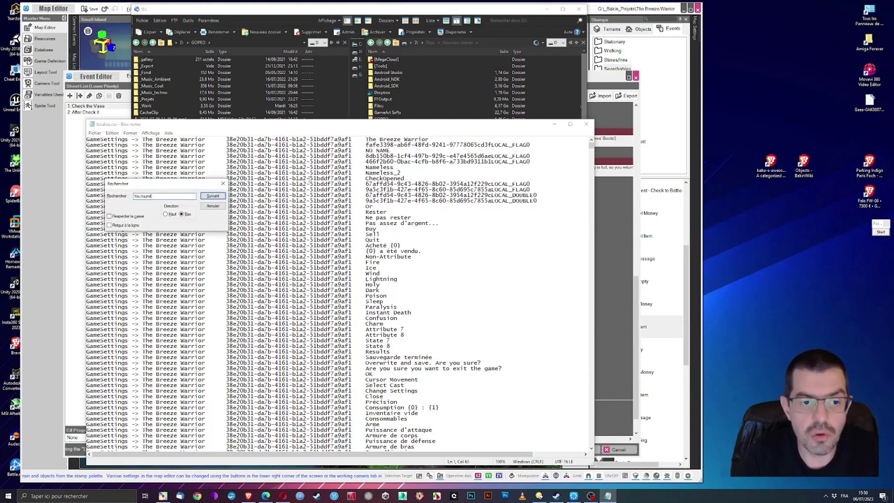
click(212, 196)
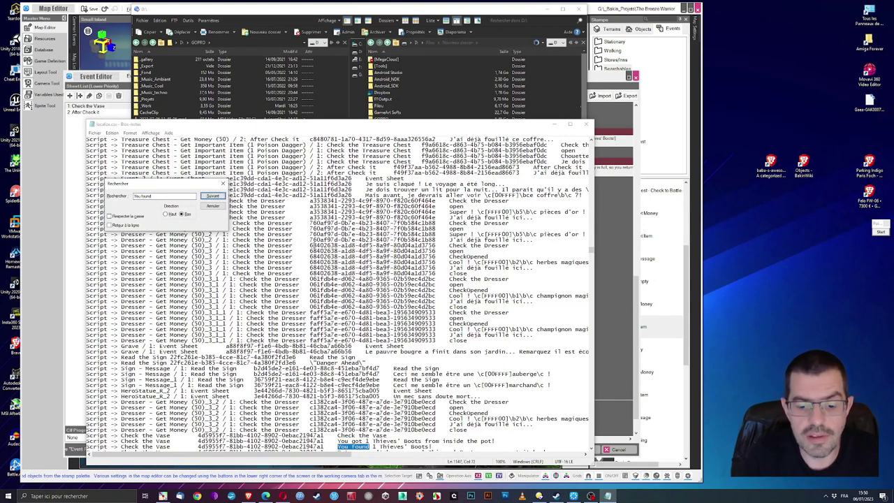
scroll(355, 293, down, 2)
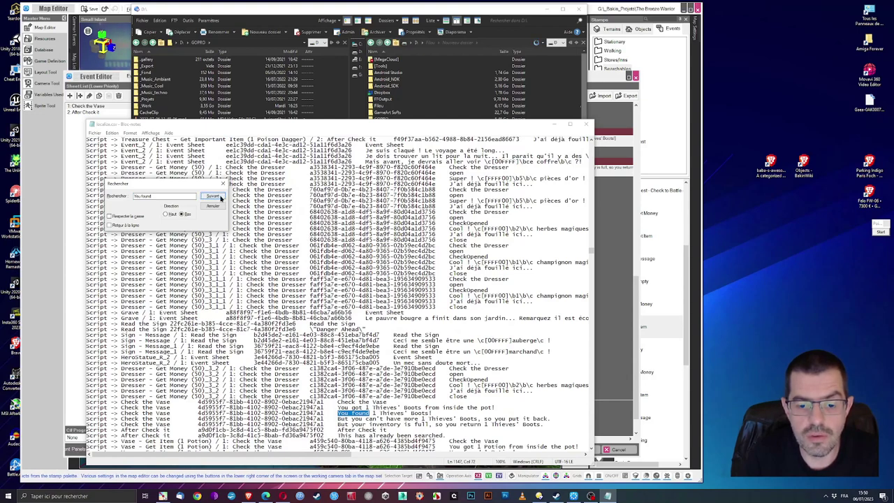
Step through the remaining "You found" occurrences until the search ends, close Notepad and minimise the file manager.
click(220, 198)
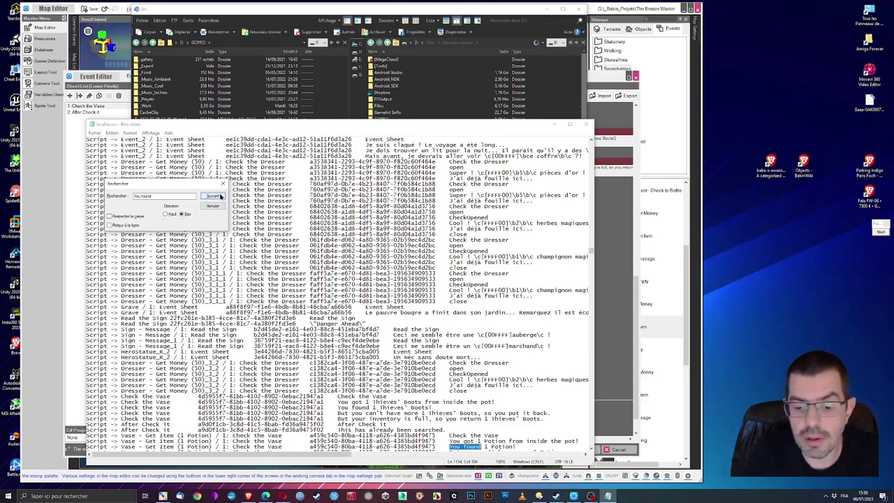
click(221, 197)
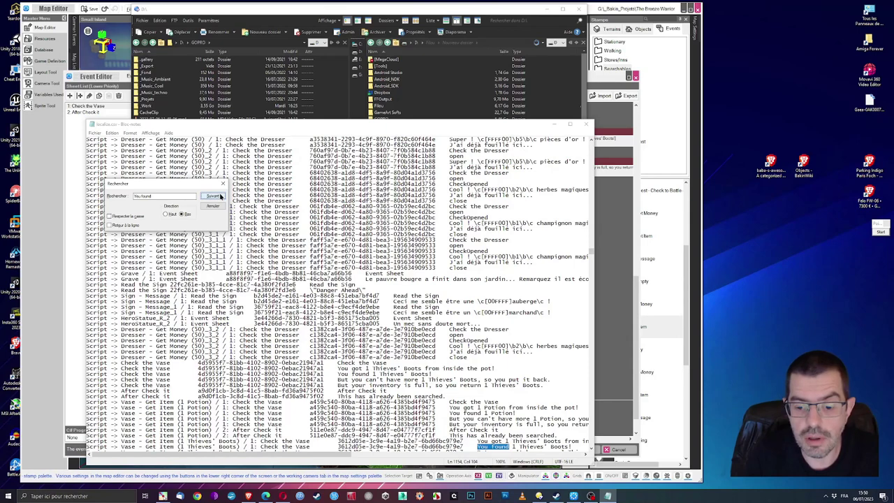
click(221, 197)
click(221, 197)
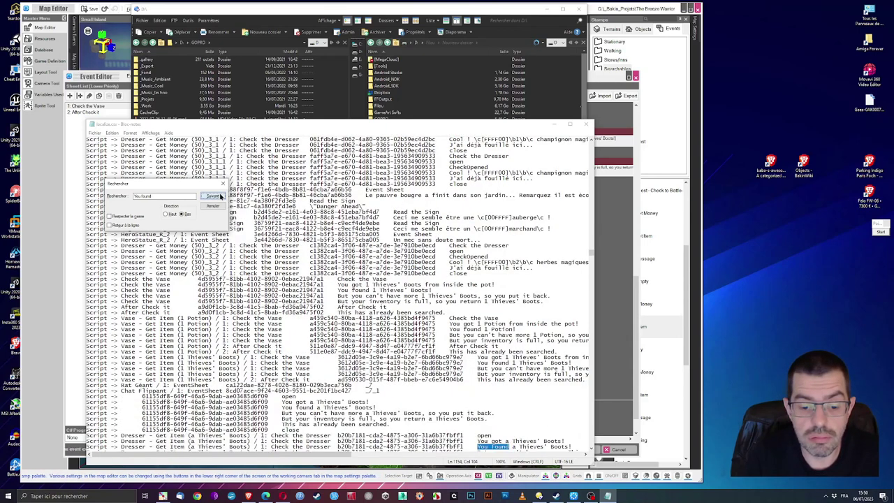
click(221, 197)
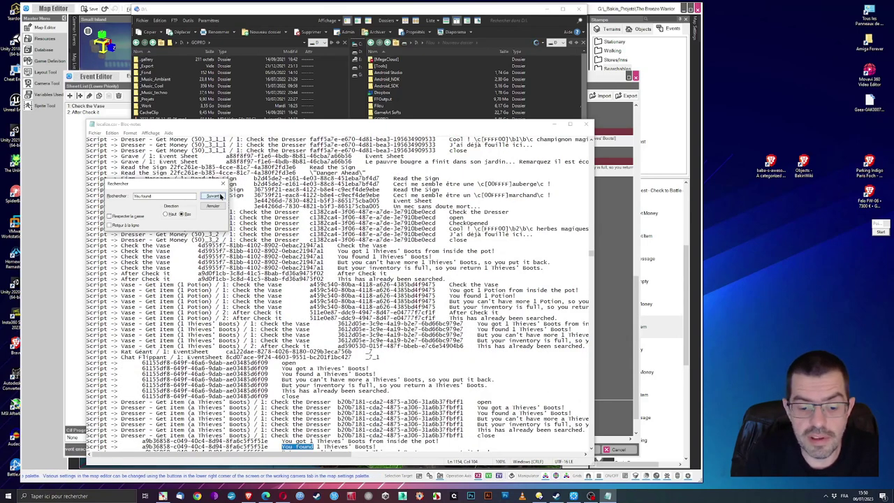
click(221, 197)
click(221, 197)
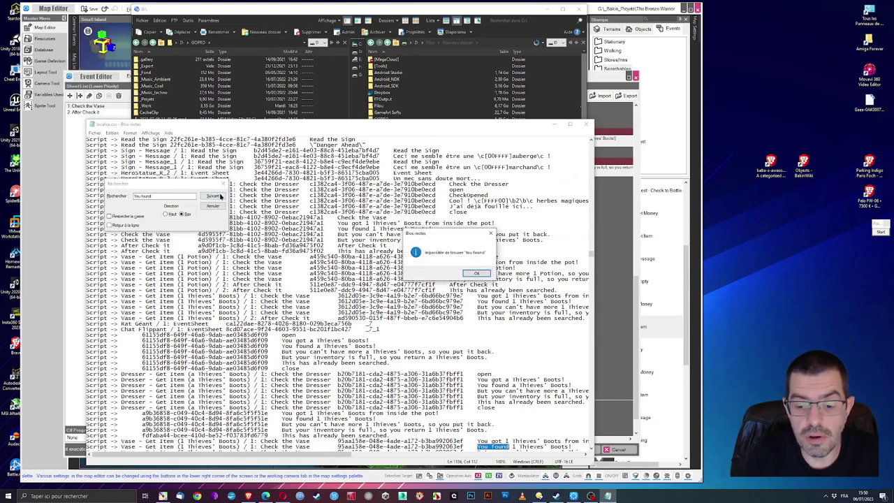
click(477, 274)
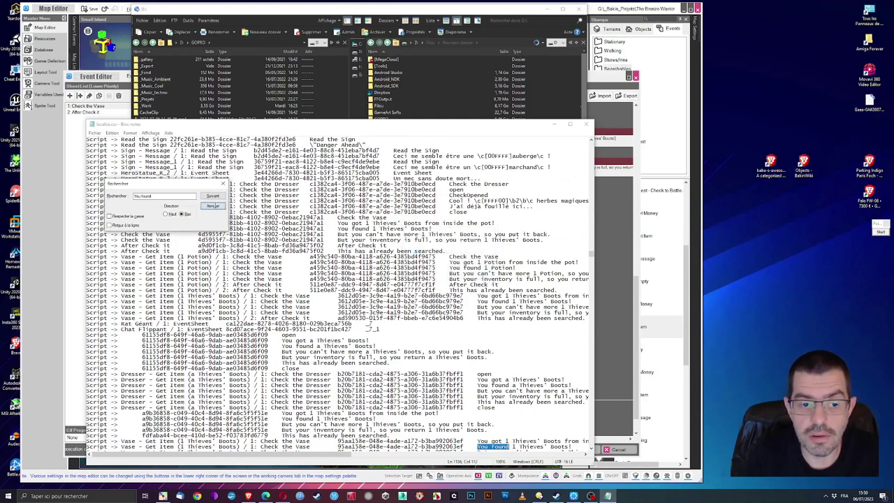
click(213, 206)
click(586, 126)
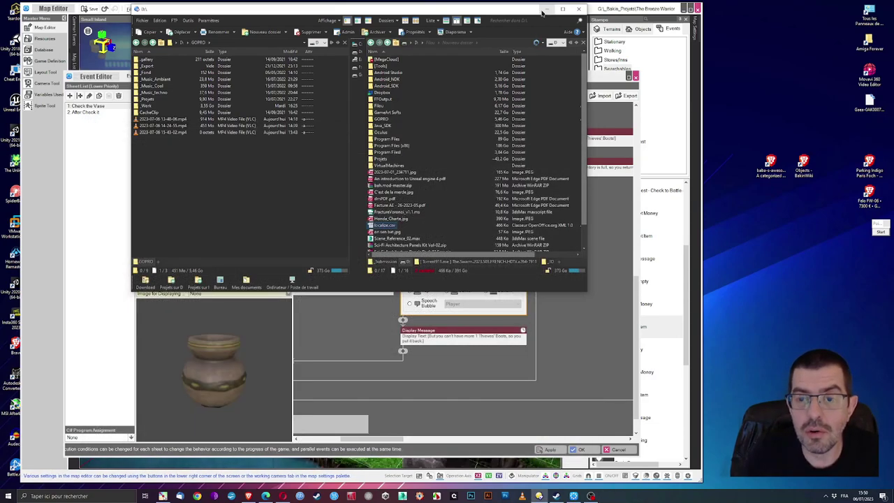
click(544, 10)
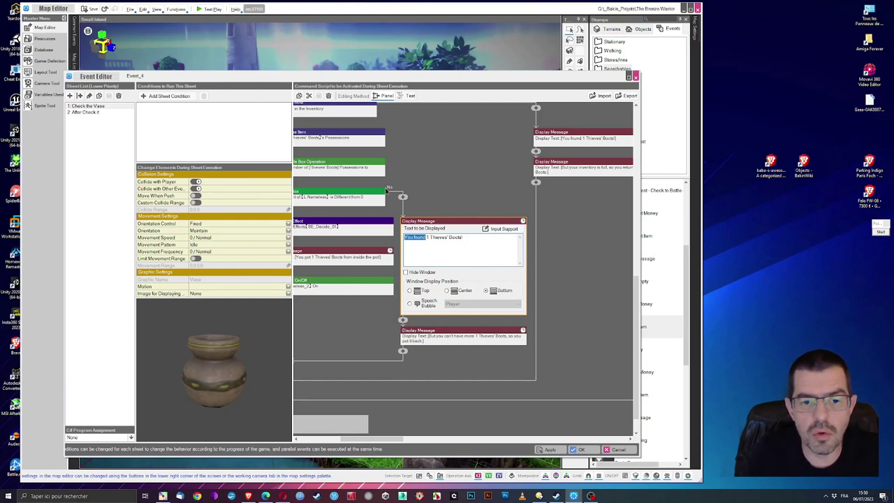
Examine the vase event's inventory-full message and highlight "from inside the pot!" in the message for obtaining the Thieves' Boots.
click(569, 170)
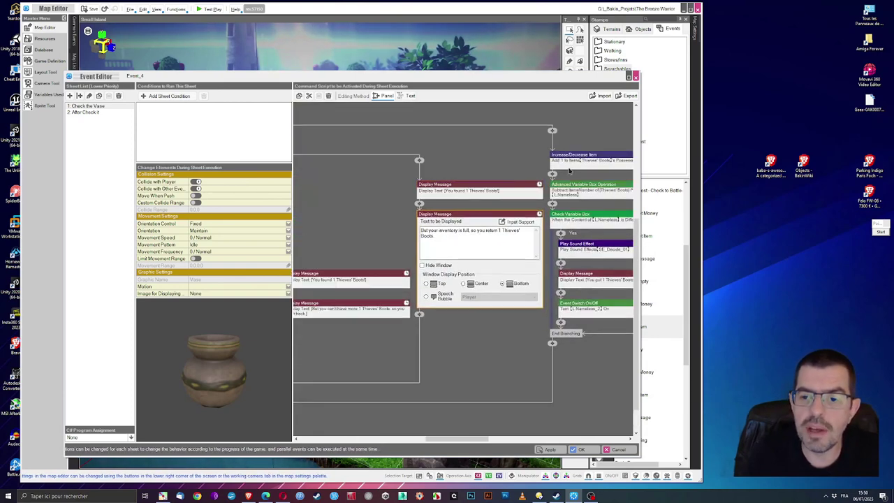
click(571, 287)
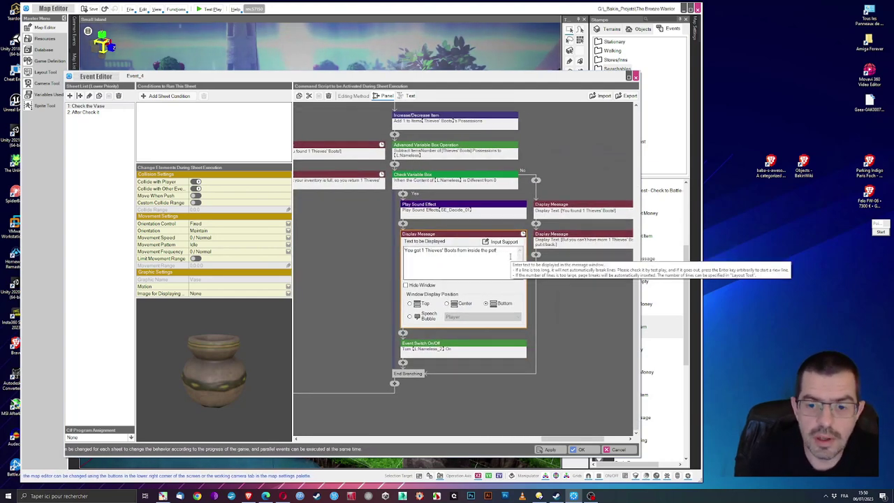
drag(509, 251, 475, 254)
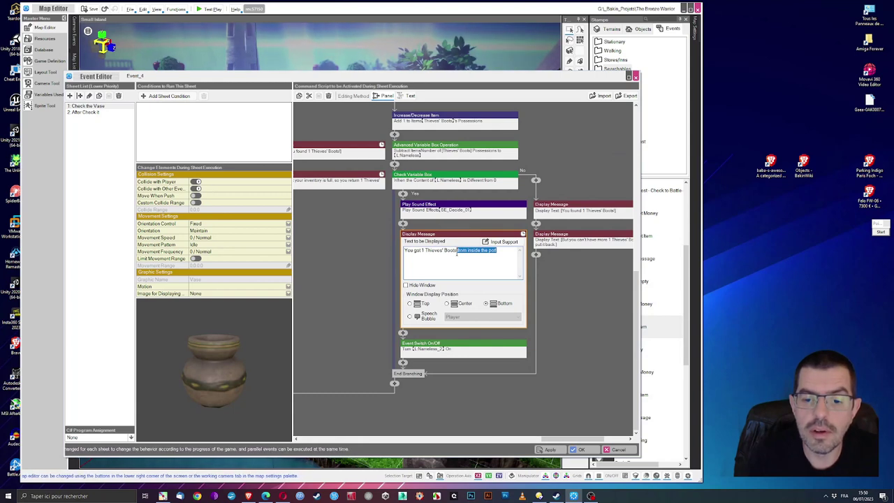
Decline to exit without saving, apply the vase event's changes and close the Event Editor.
click(635, 77)
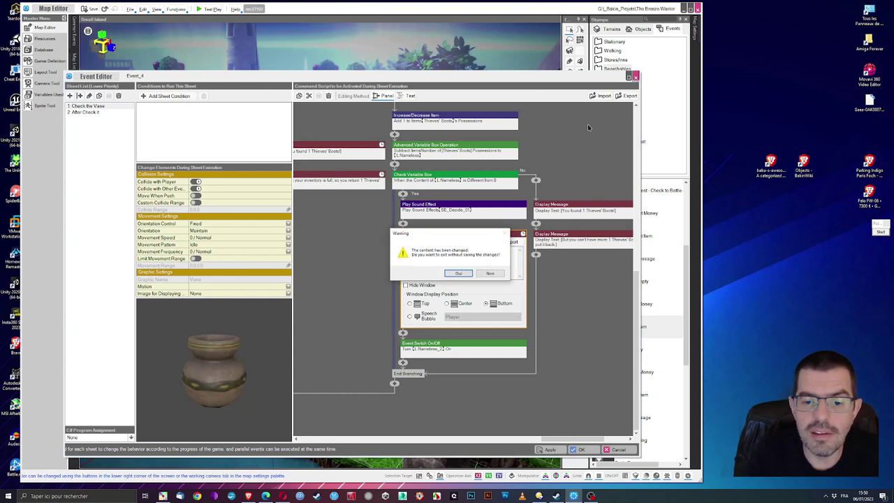
click(490, 273)
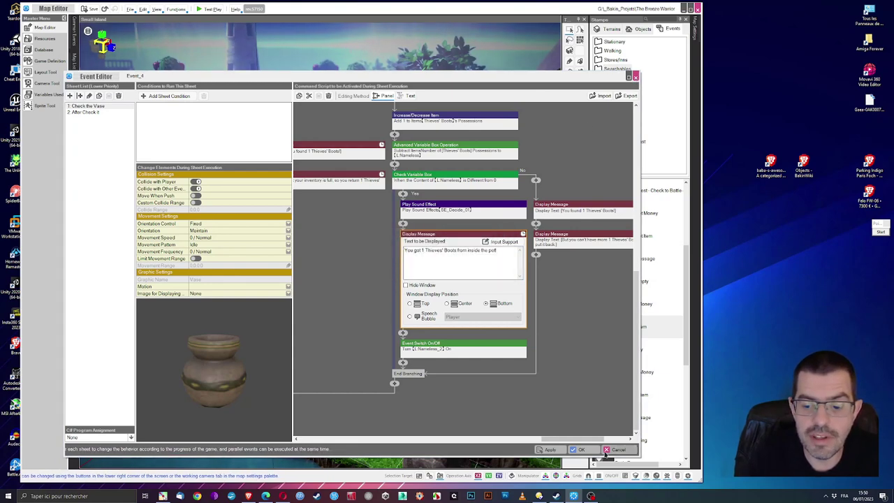
click(560, 451)
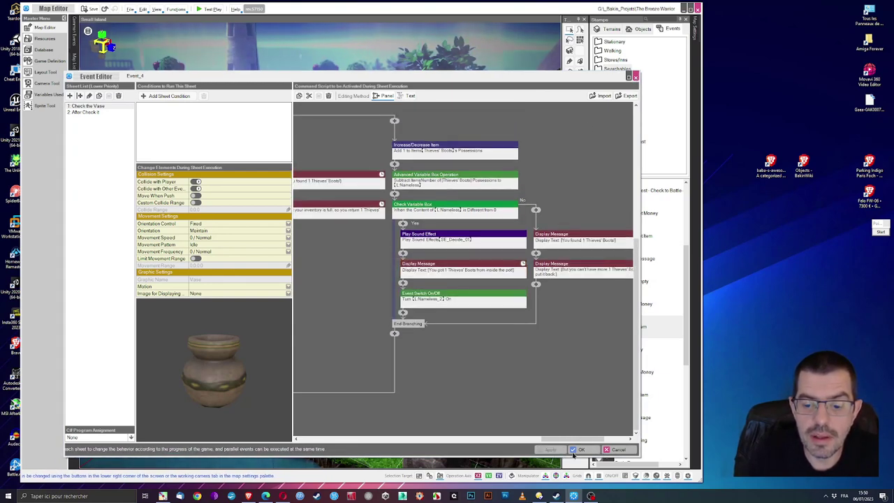
click(580, 450)
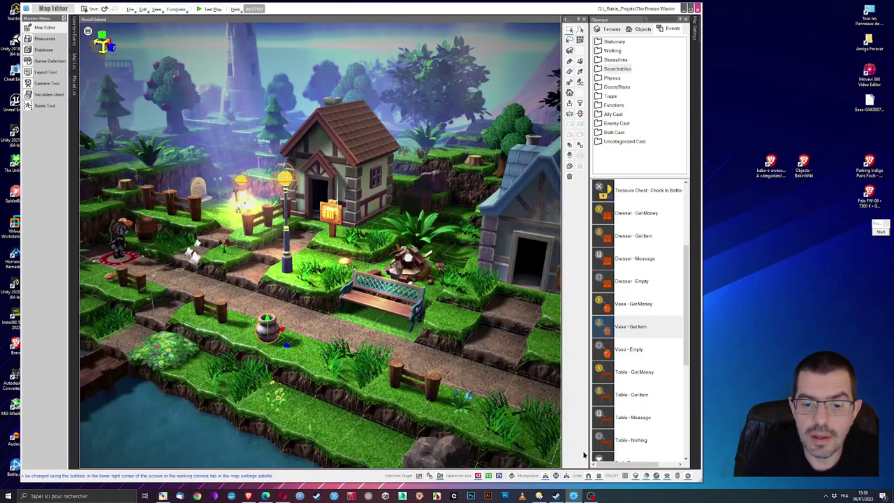
Open the barrel's event on the map, examine its command script to the end and close it.
click(147, 227)
double_click(152, 225)
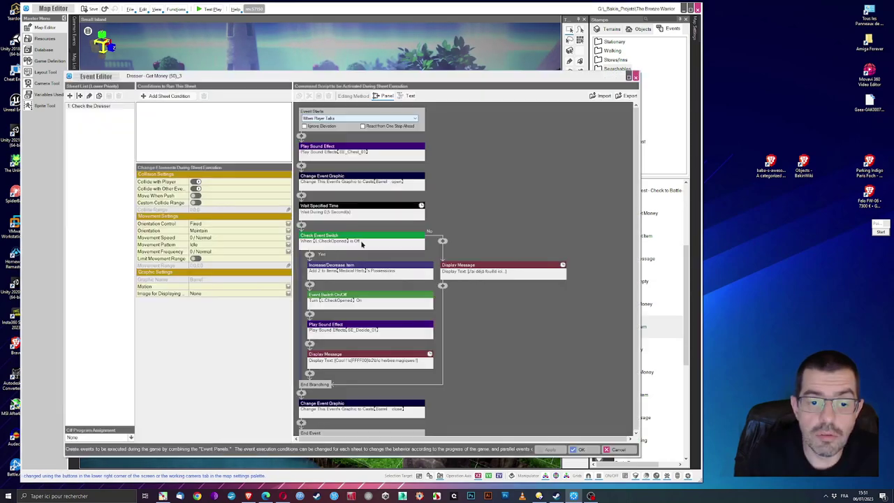
scroll(387, 262, down, 2)
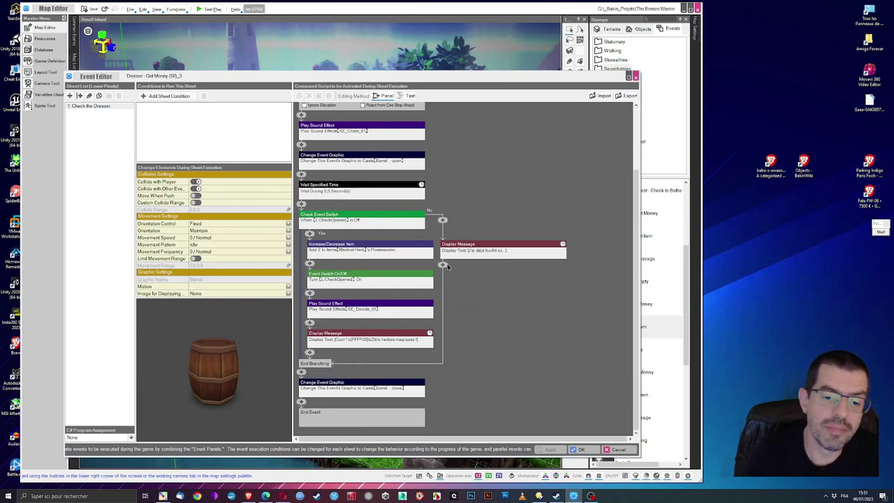
click(635, 76)
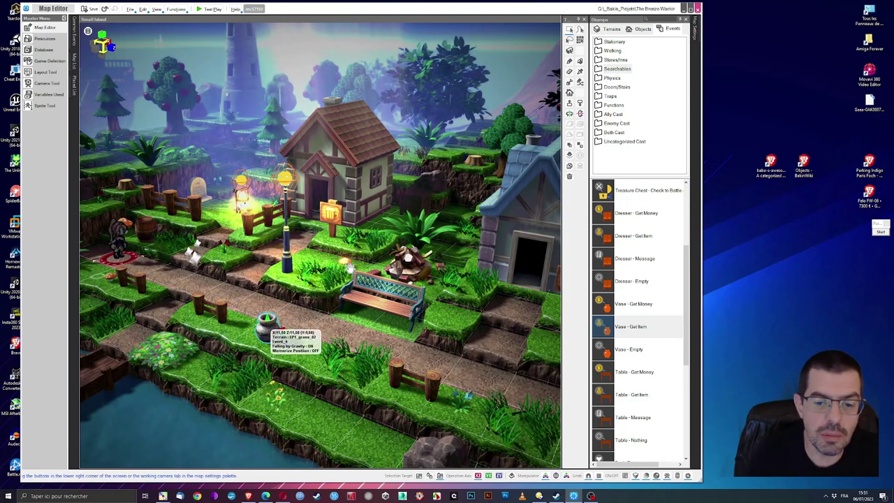
Open the vase's event and compare the repeated "You found 1 Thieves' Boots!" messages across the branches of its command script.
double_click(266, 322)
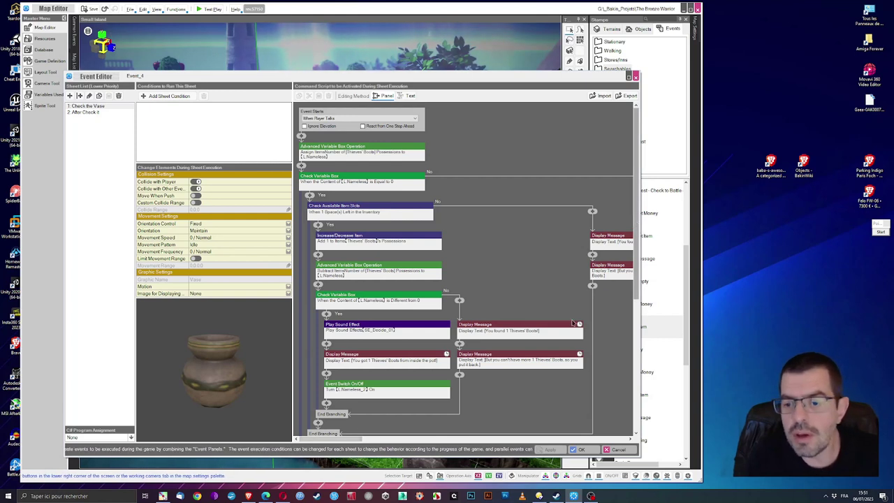
drag(348, 442, 635, 442)
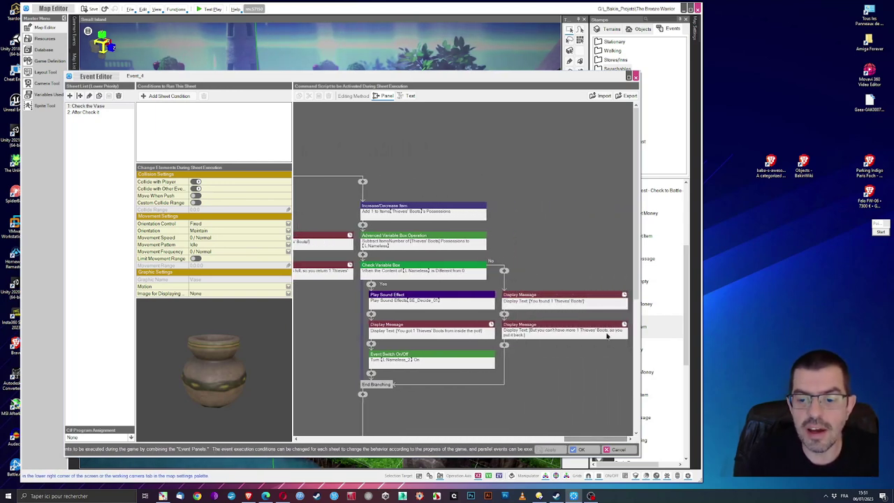
click(553, 303)
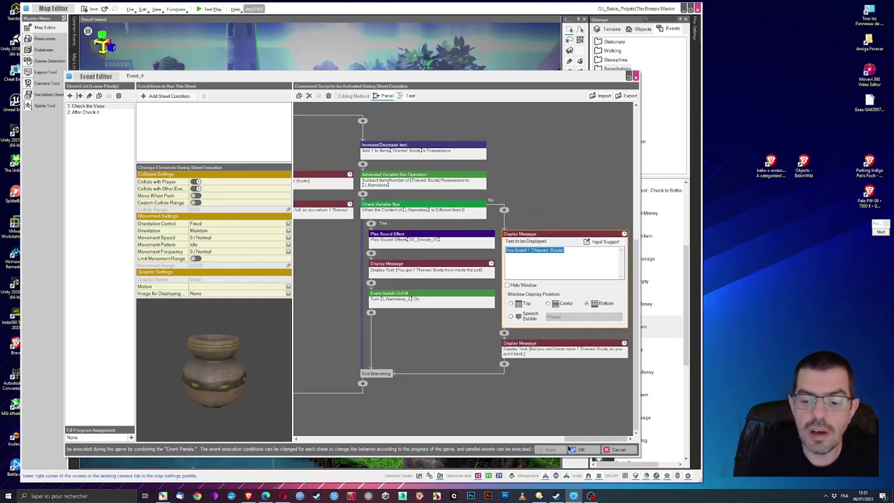
drag(587, 440, 480, 442)
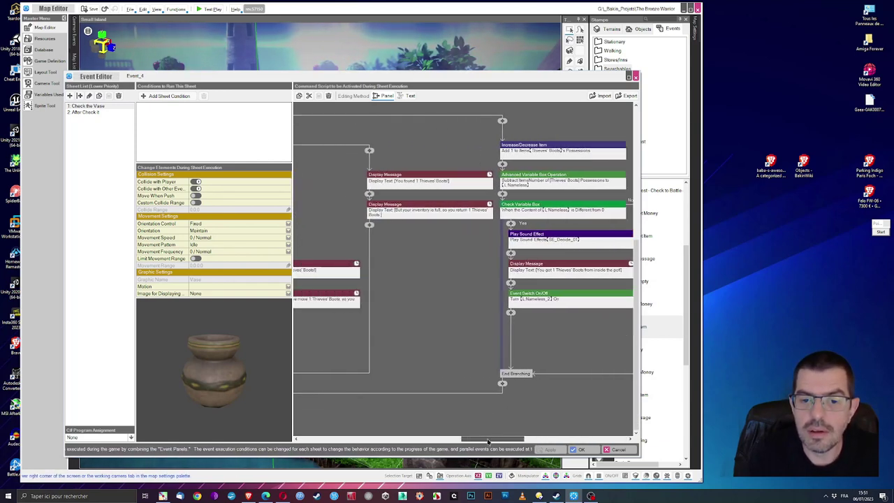
click(449, 184)
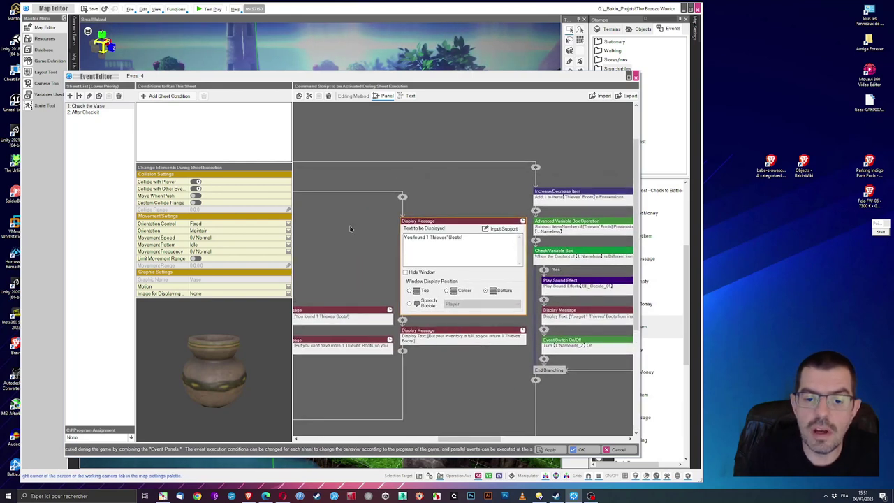
click(350, 227)
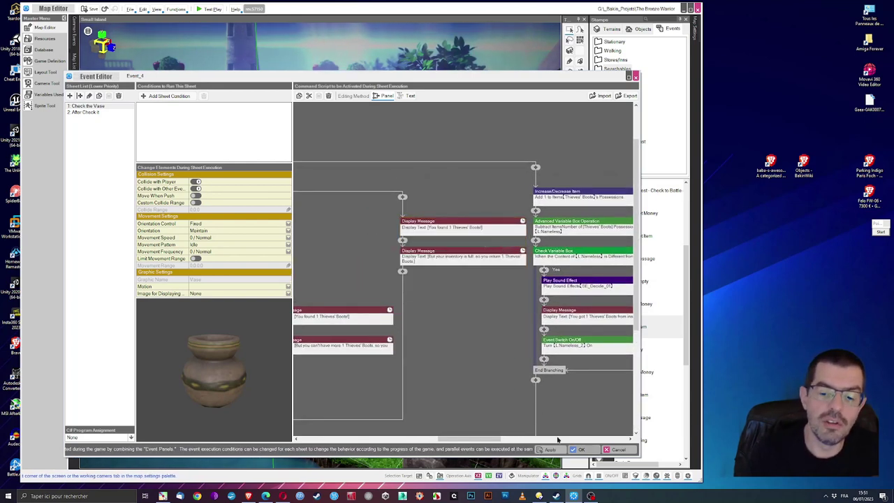
drag(479, 441, 411, 242)
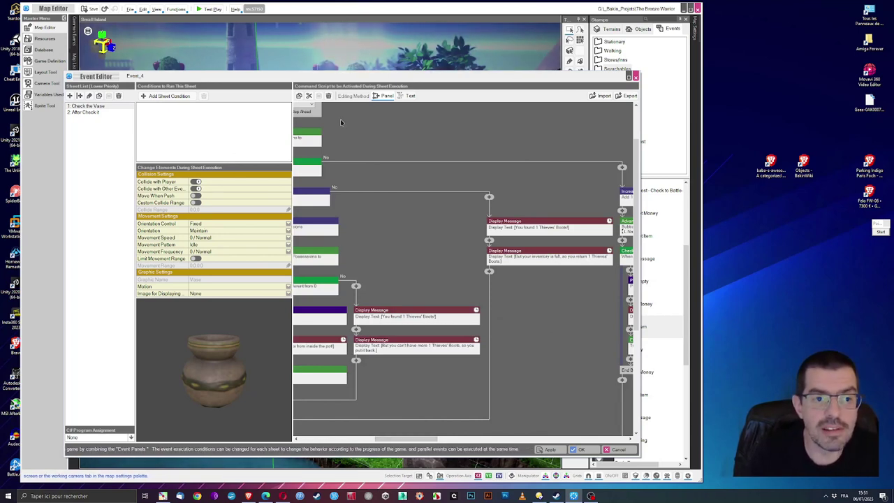
Decline to discard the vase event's changes and confirm them to close the Event Editor.
click(635, 76)
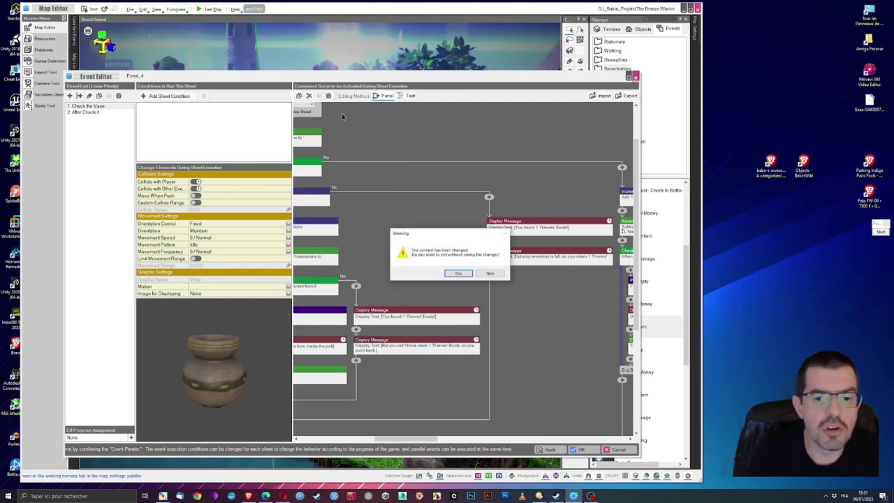
click(479, 274)
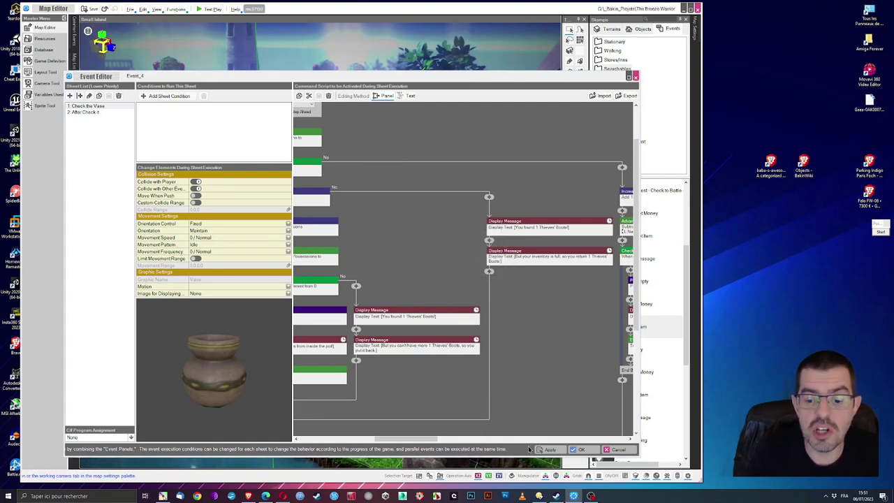
click(579, 450)
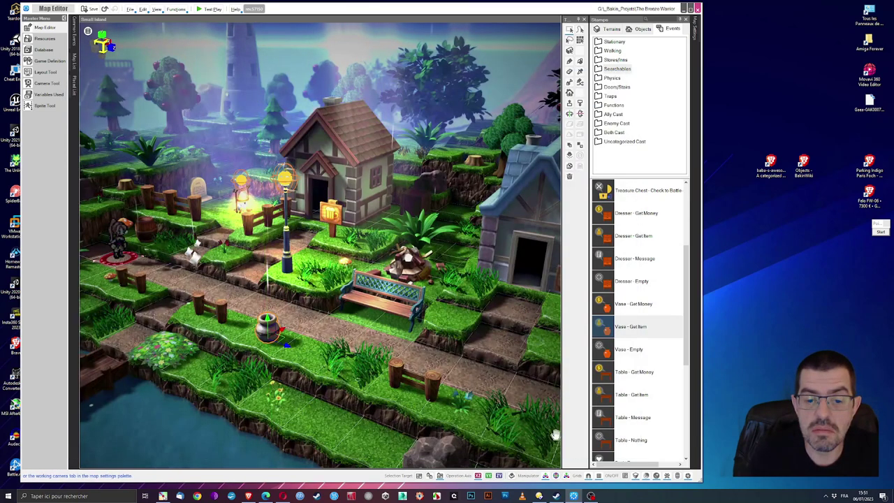
Open the Game Definition's common terms and review the item, menu, parameter, battle and terrain attribute terms.
click(47, 61)
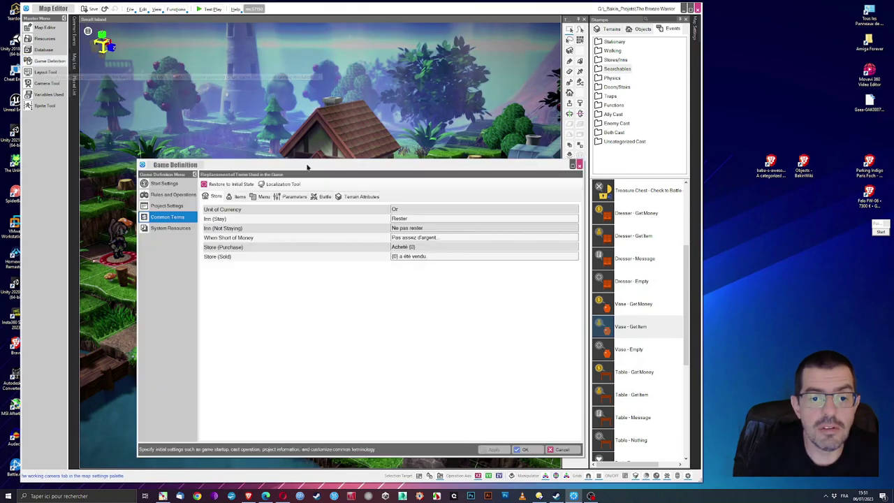
click(238, 198)
click(263, 197)
click(294, 197)
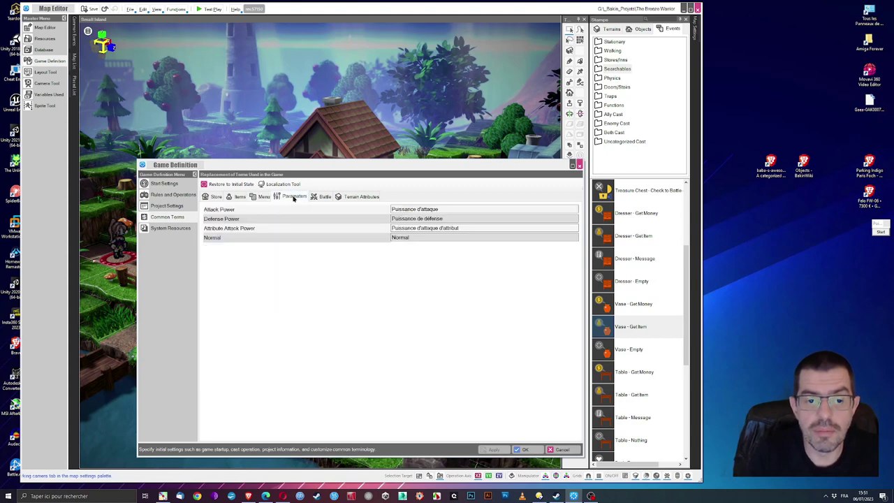
click(323, 196)
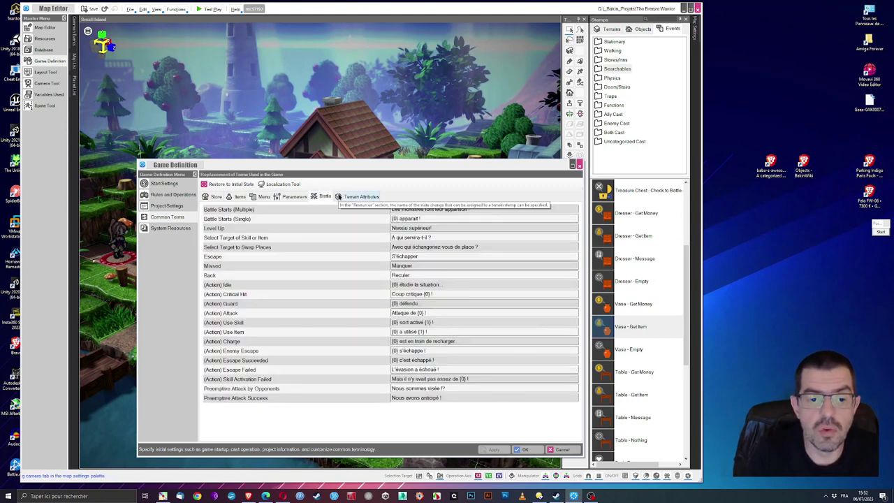
click(358, 197)
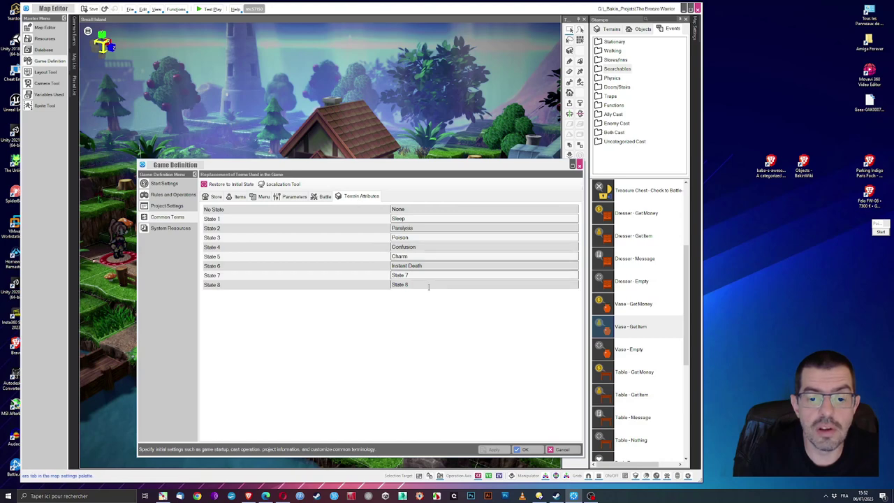
click(431, 266)
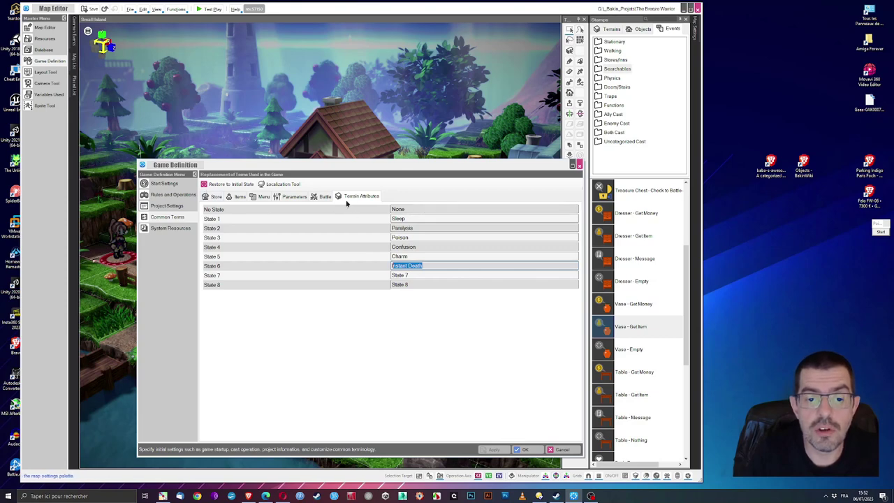
Return to the store terms, highlight the "When Short of Money" text and close the Game Definition.
click(216, 198)
click(445, 239)
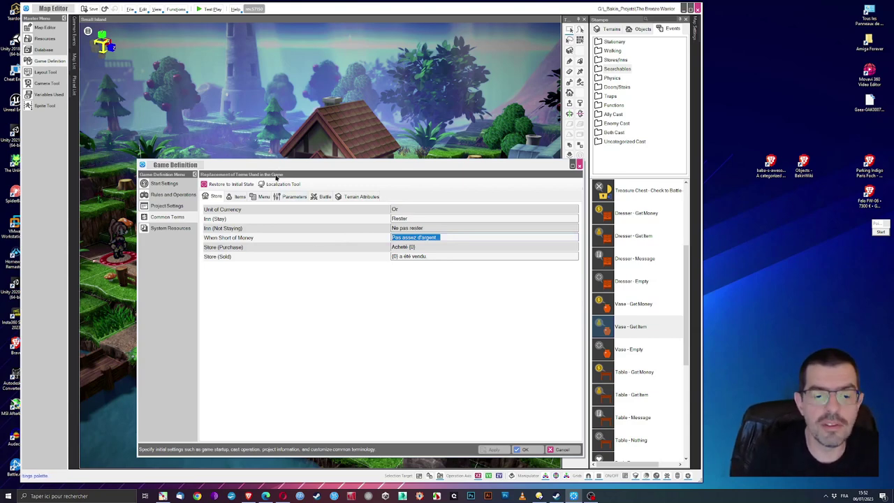
click(526, 450)
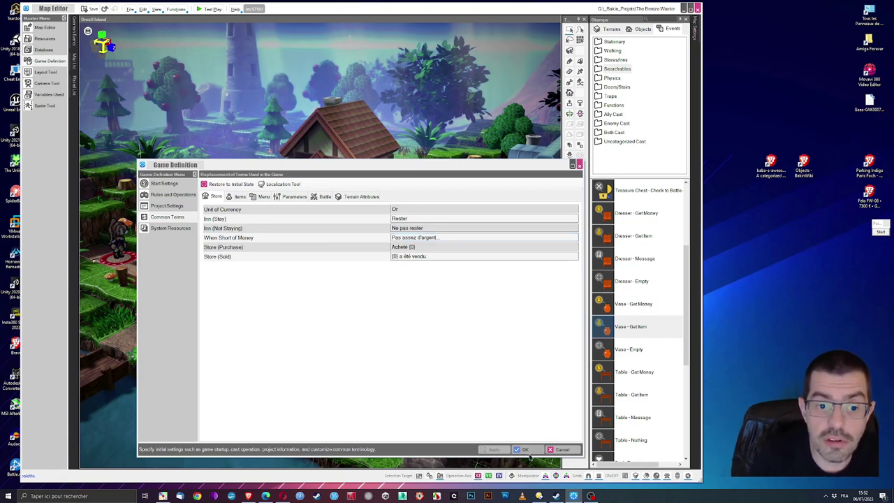
click(527, 451)
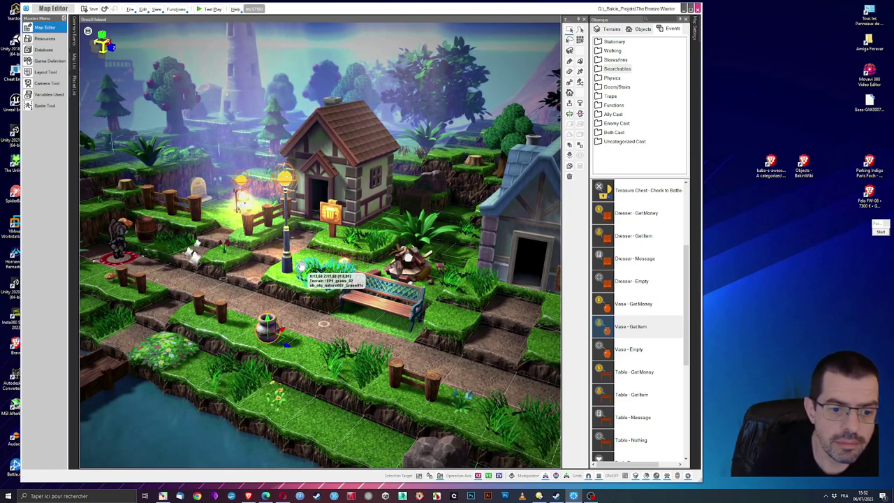
Look over the searchable objects on the Small Island map, selecting the crate behind the well and the barrel near the hero.
scroll(301, 266, down, 2)
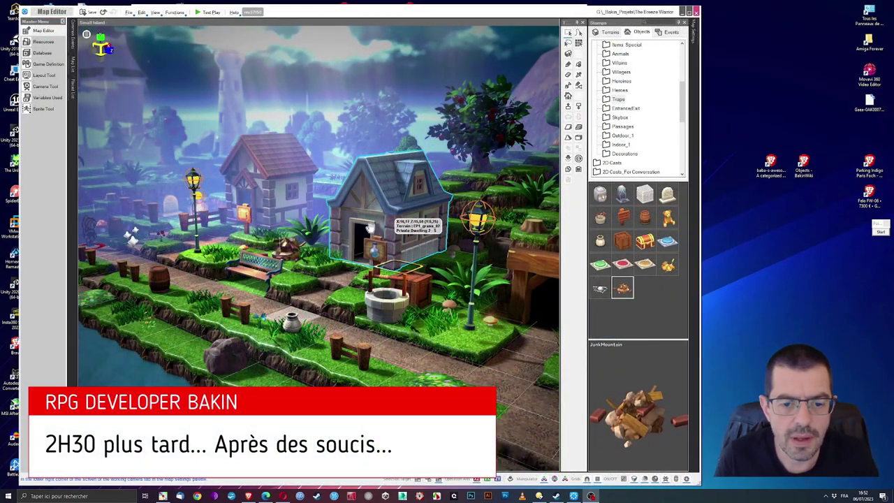
mouse_move(348, 251)
right_down()
mouse_move(358, 269)
mouse_move(355, 258)
right_up()
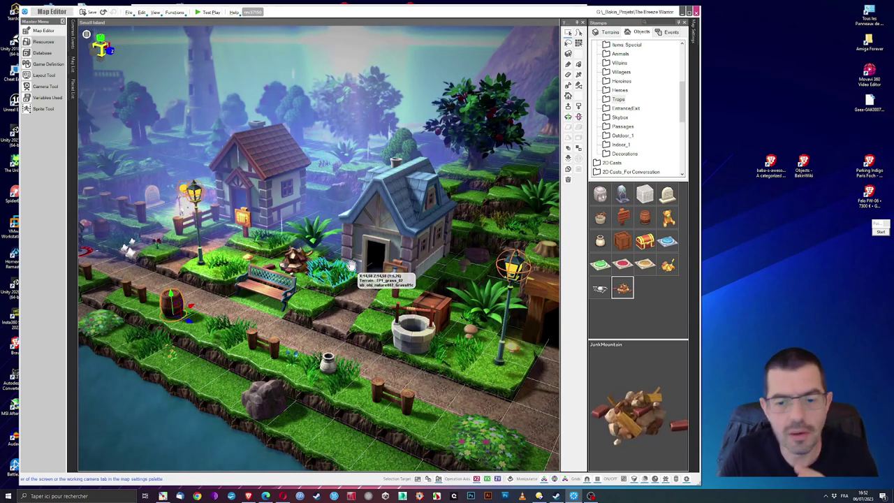
click(426, 307)
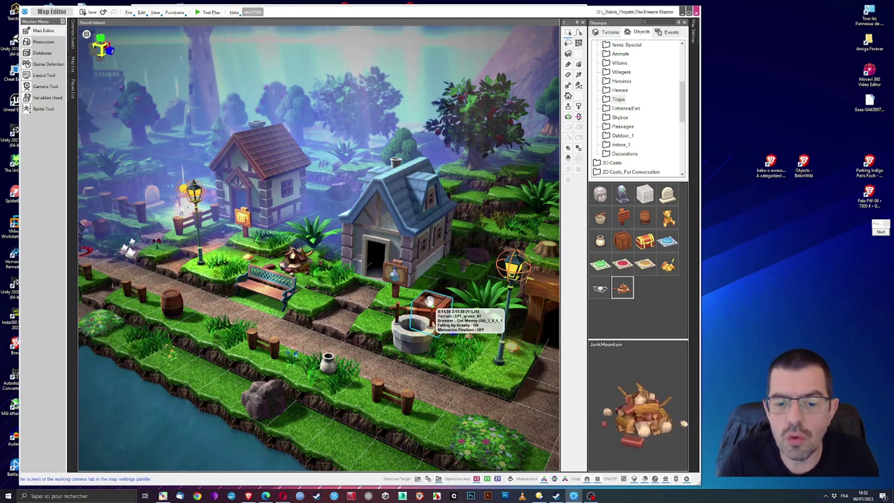
mouse_move(457, 357)
right_down()
mouse_move(436, 348)
mouse_move(450, 365)
right_up()
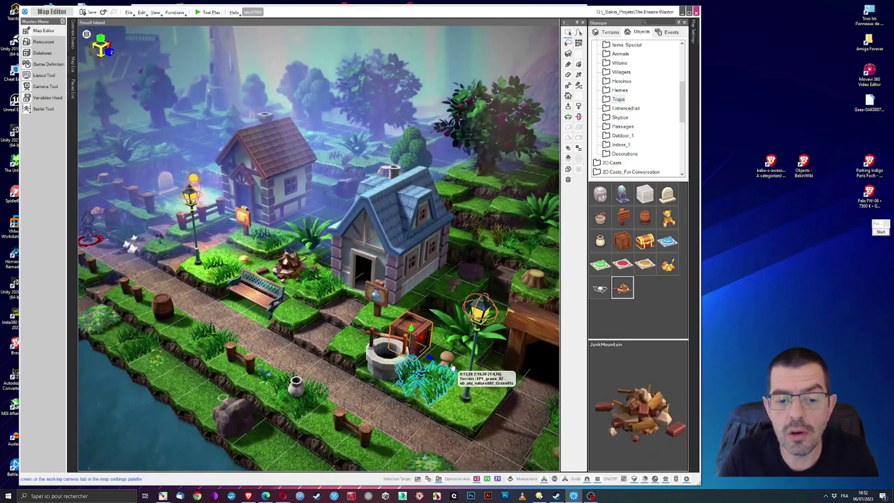
click(105, 215)
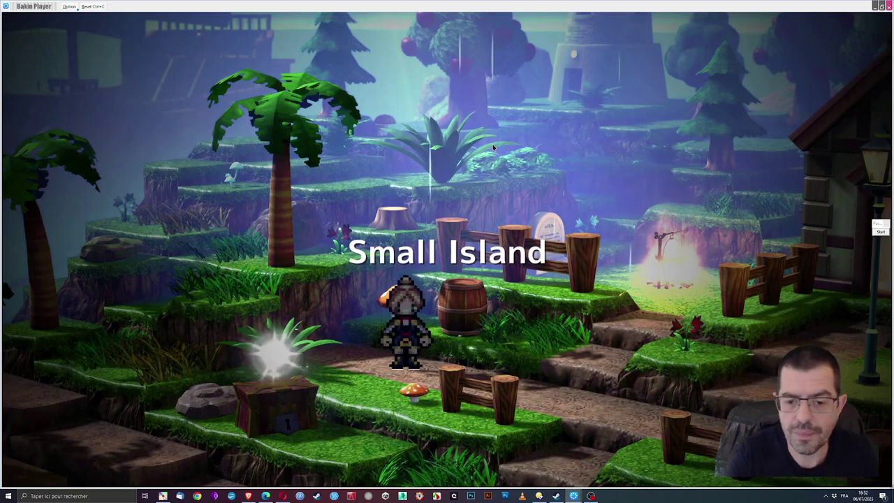
In the Bakin Player test play, walk the hero to the nearest barrel and search it twice to test both messages.
key(Up)
key(Return)
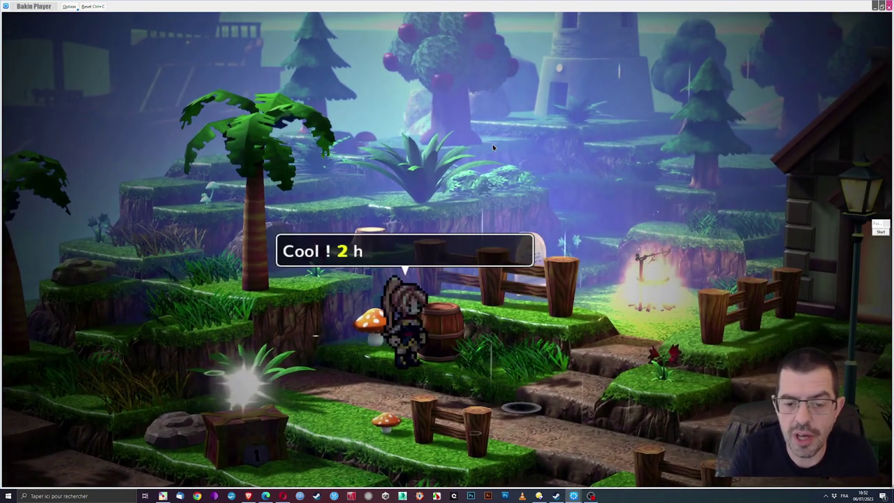
key(Return)
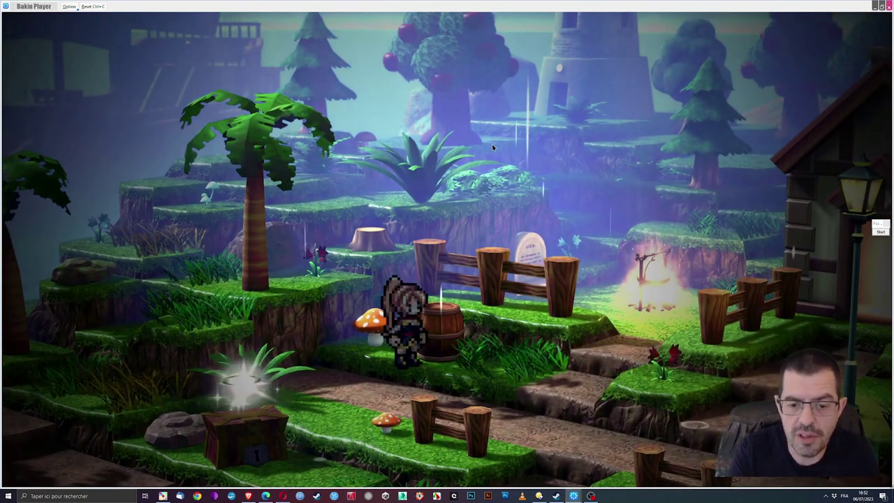
key(Return)
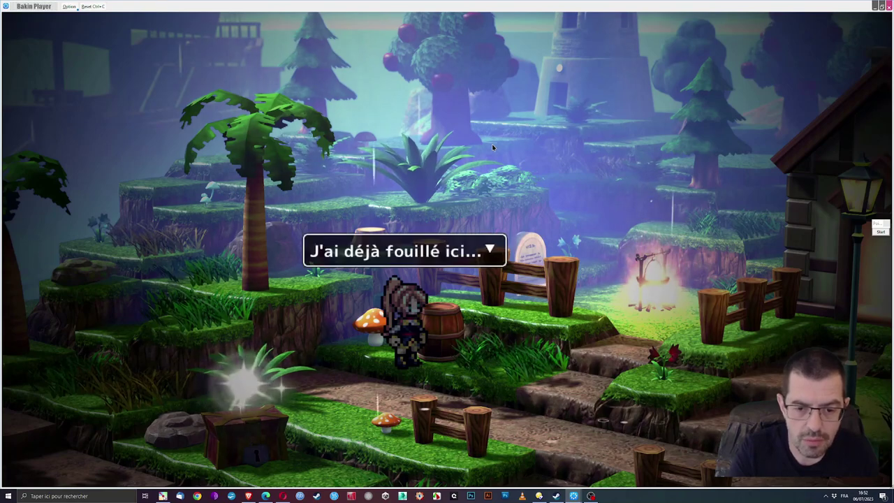
key(Return)
Walk the hero along the path to the second barrel and search it twice to test its messages.
key(Right)
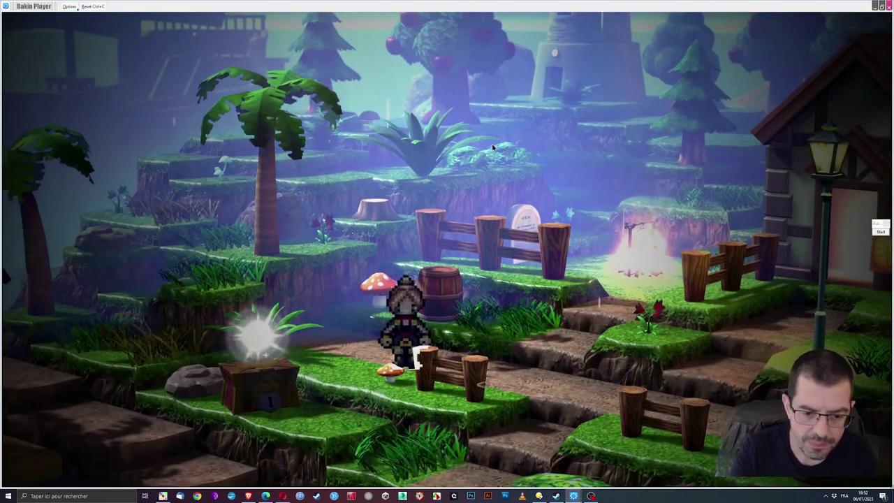
key(Right)
key(Down)
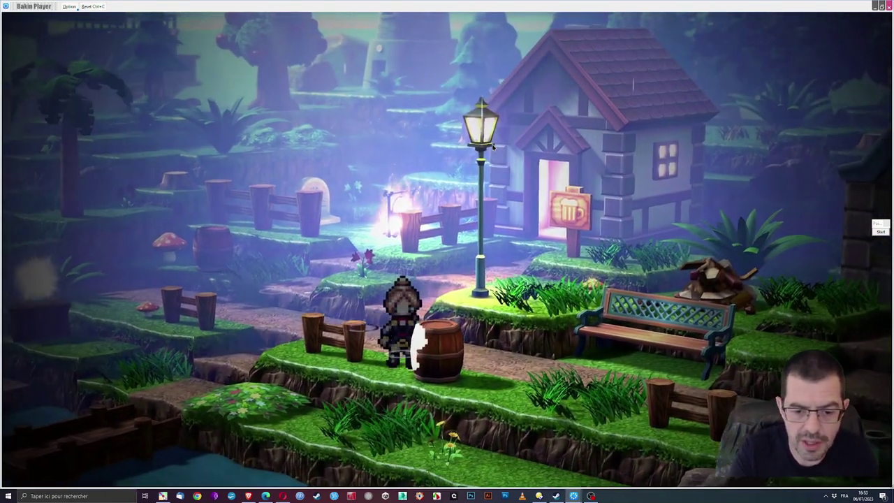
key(Return)
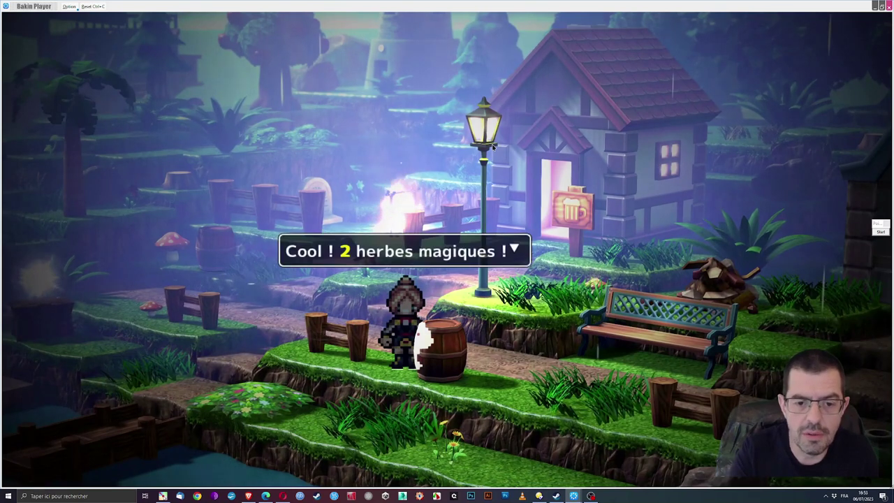
key(Return)
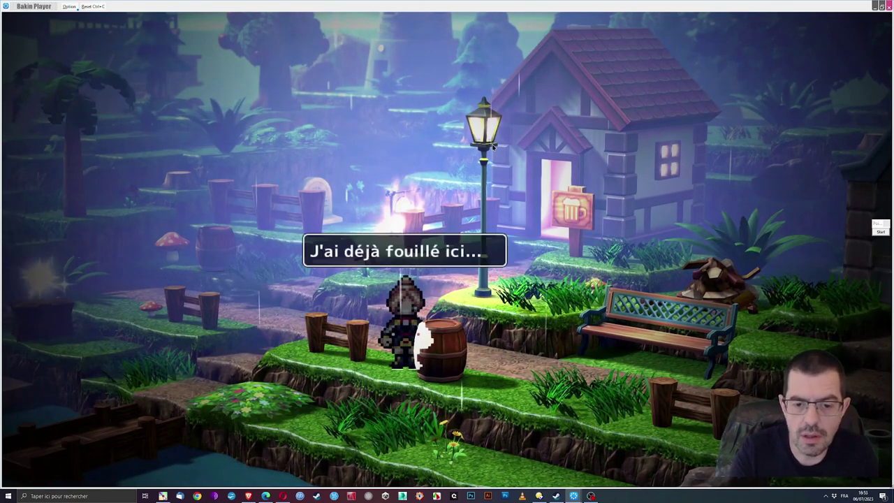
Walk the hero to the junk pile behind the bench and search it repeatedly to test its messages.
key(Up)
key(Right)
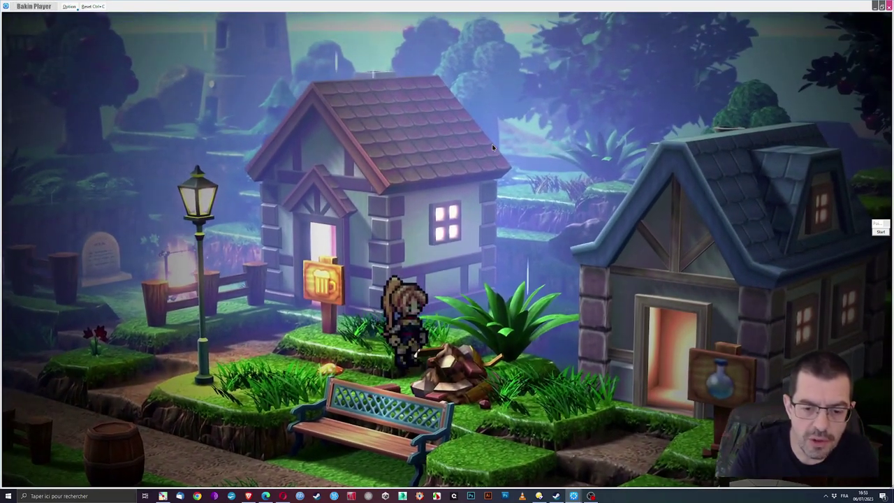
key(Return)
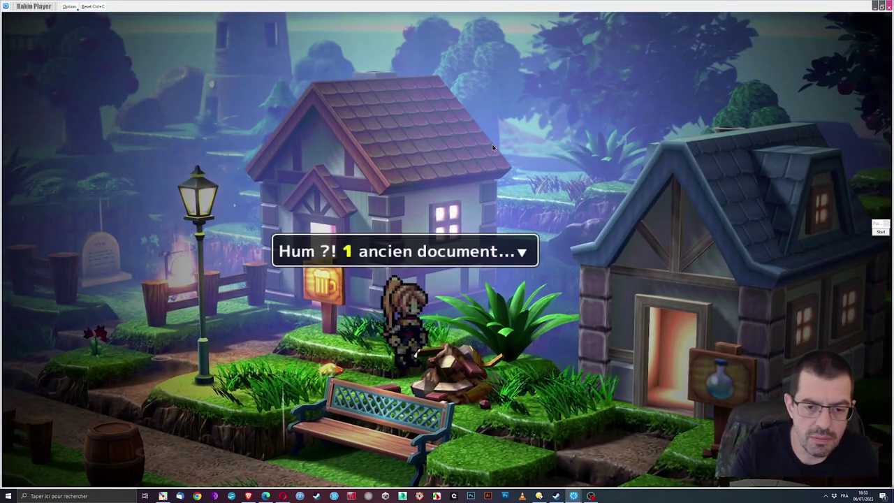
key(Return)
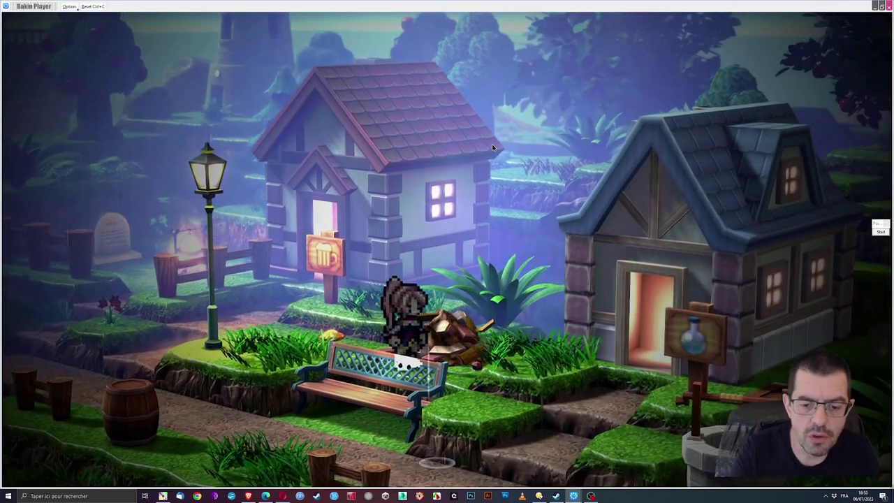
key(Return)
key(Return)
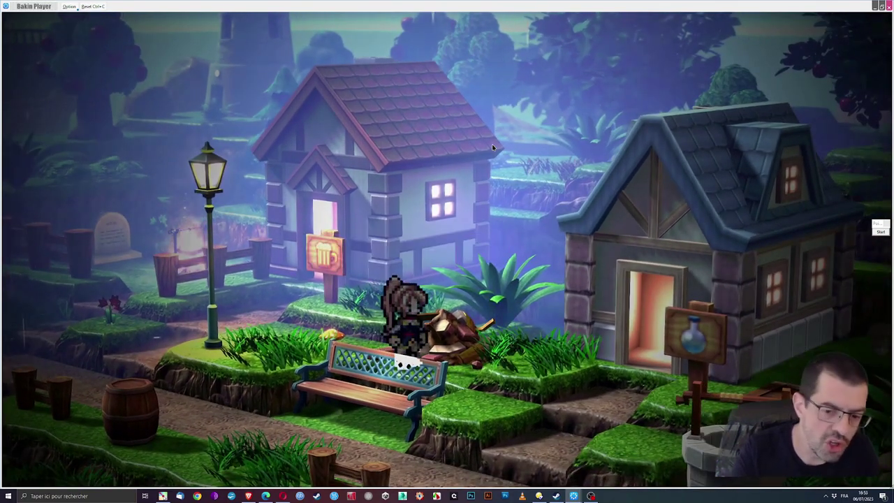
Walk the hero down to the path and search the jar in the grass between the wooden fences.
key(Right)
key(Down)
key(Down)
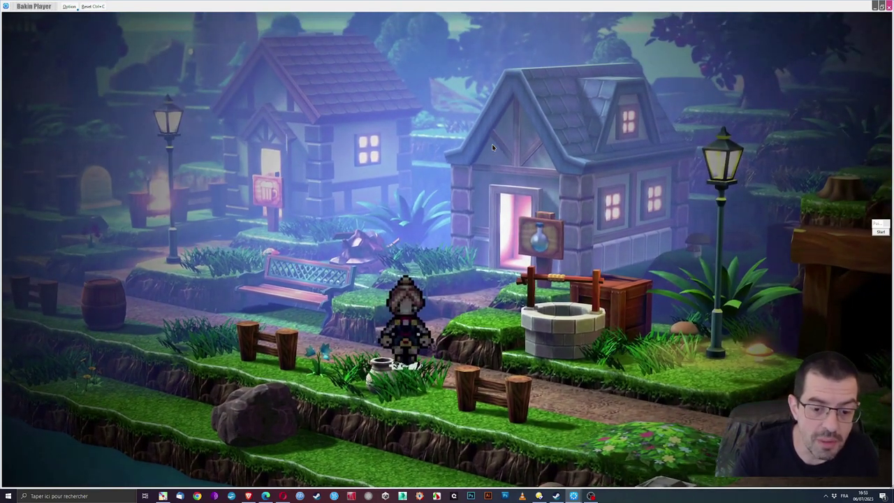
key(Up)
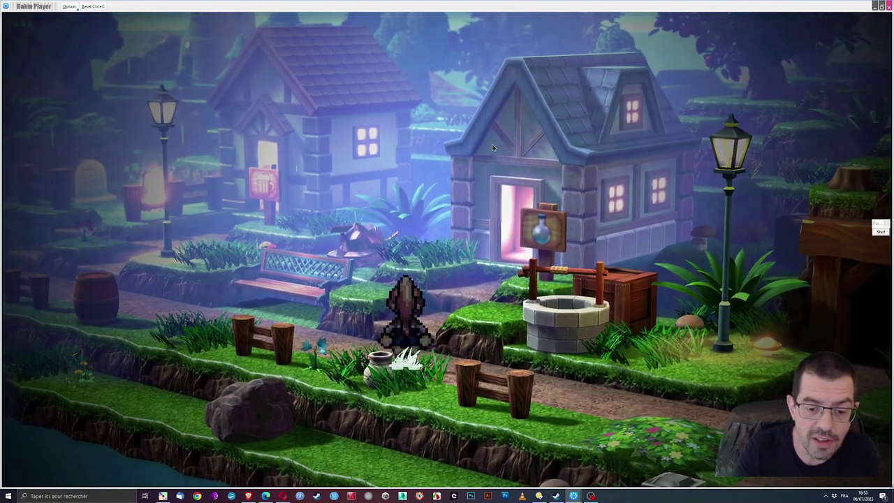
key(Left)
key(Down)
key(Return)
Walk the hero around the well to the wooden crate behind it and search the crate to test its event.
key(Right)
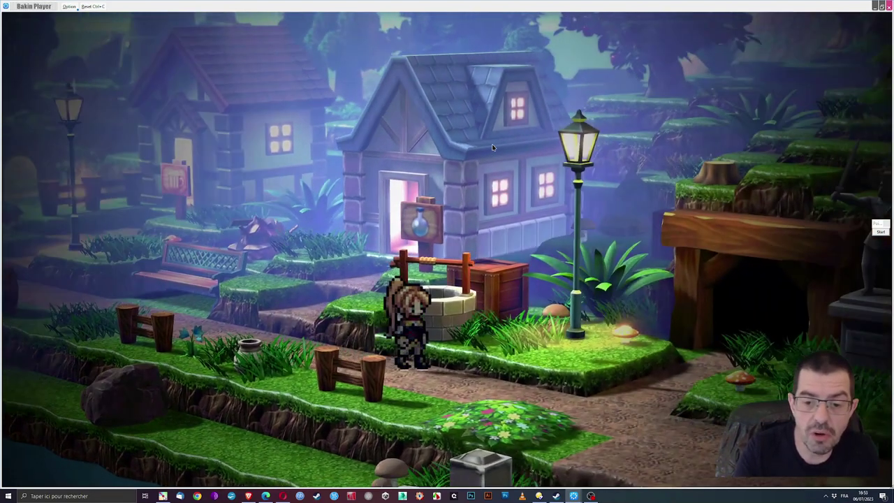
key(Up)
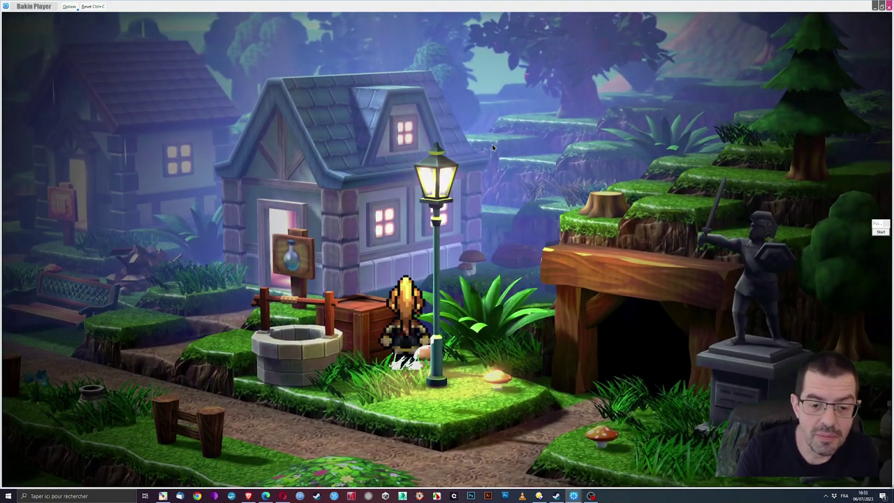
key(Return)
key(Return)
Walk the hero past the knight statue to the jar beside the pine tree and search it to test its message.
key(Down)
key(Right)
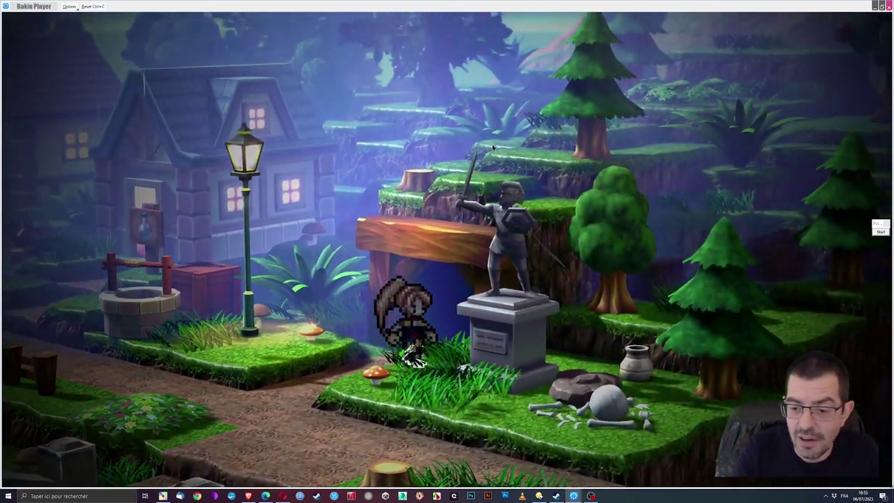
key(Up)
key(Right)
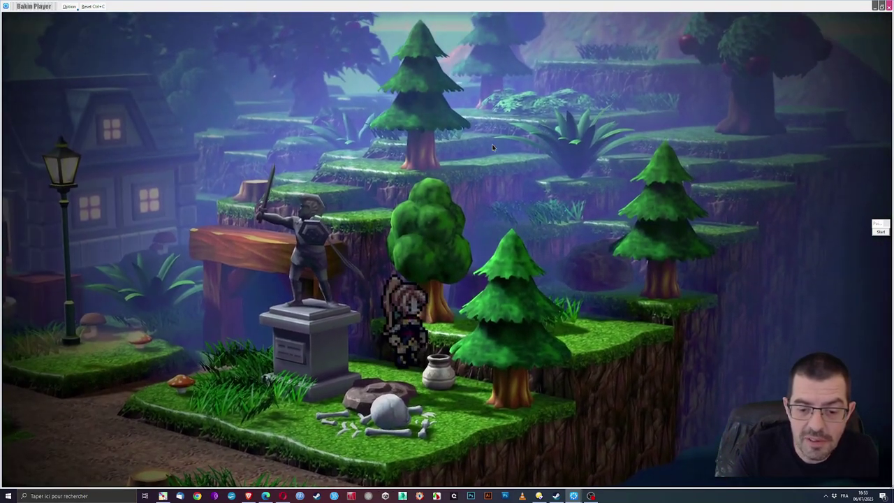
key(Left)
key(Down)
key(Right)
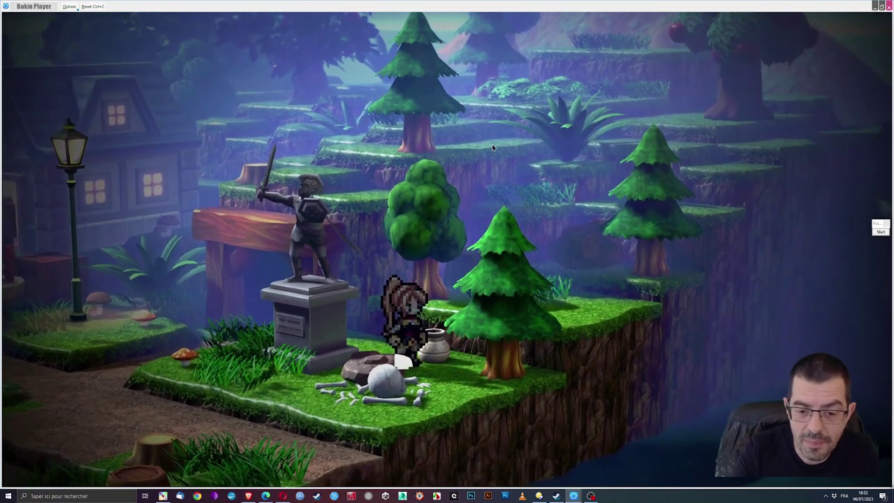
key(Return)
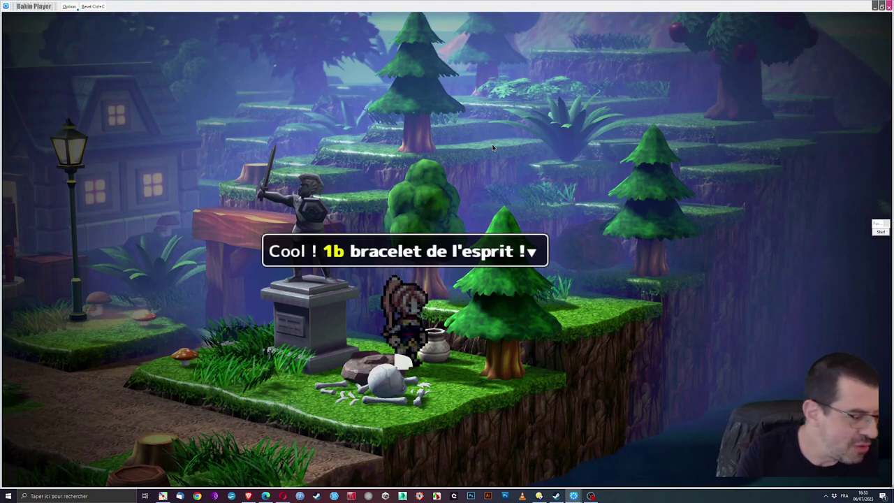
key(Return)
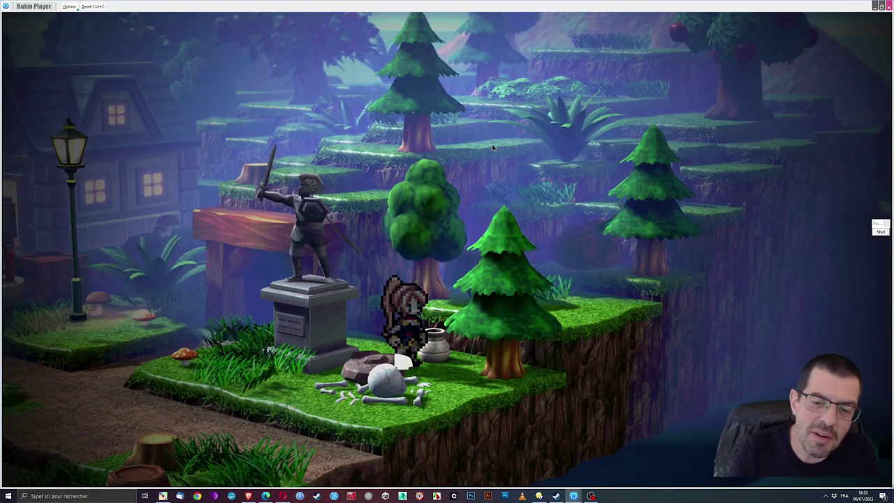
Walk the hero up behind the pine tree and search the hidden spot there to test its message.
key(Up)
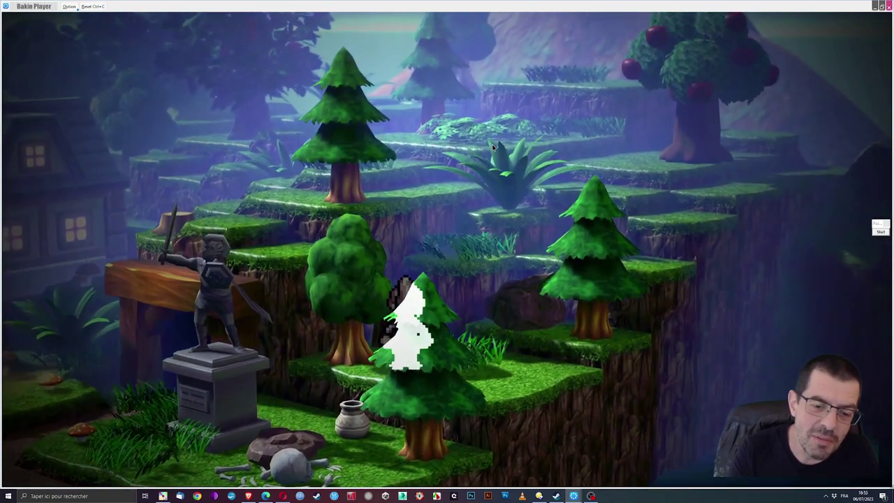
key(Left)
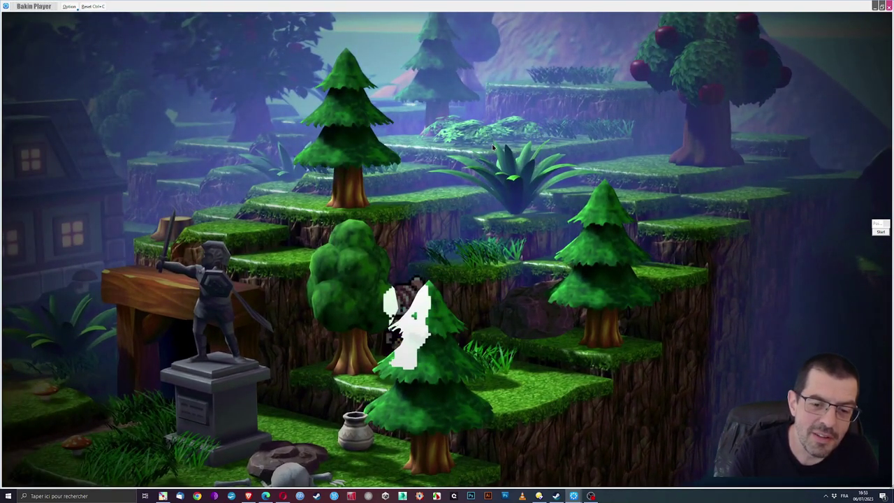
key(space)
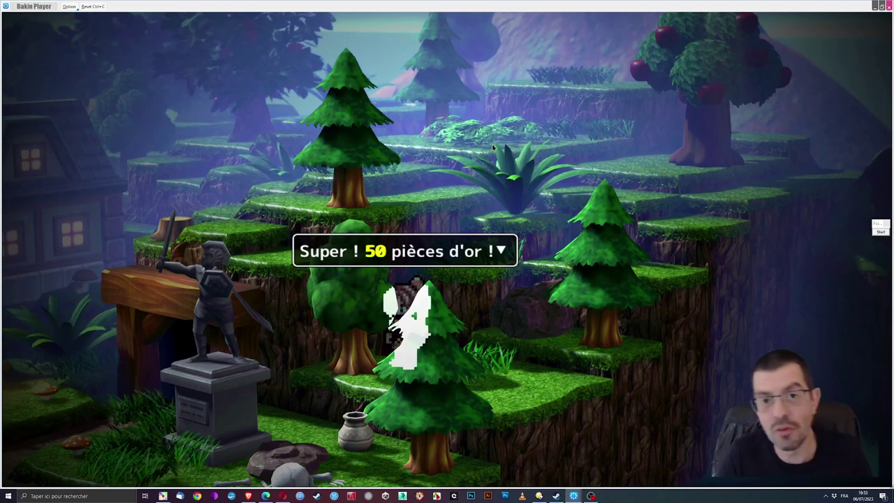
key(Return)
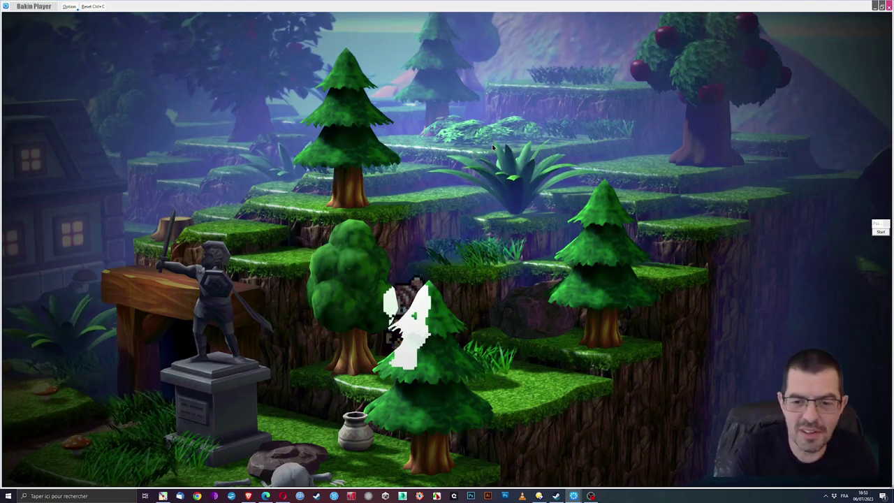
Walk the hero around the wooded ledges and back down to the skeleton beside the statue, and examine the remains.
key(Down)
key(Left)
key(Down)
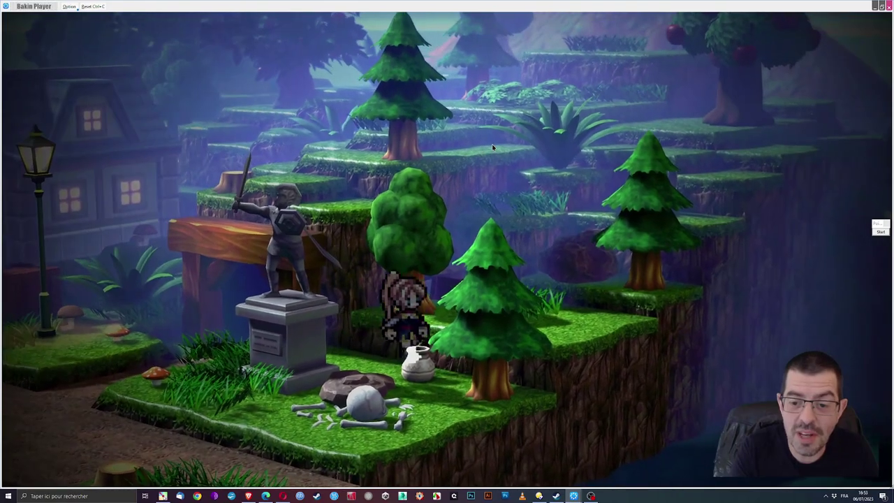
key(Up)
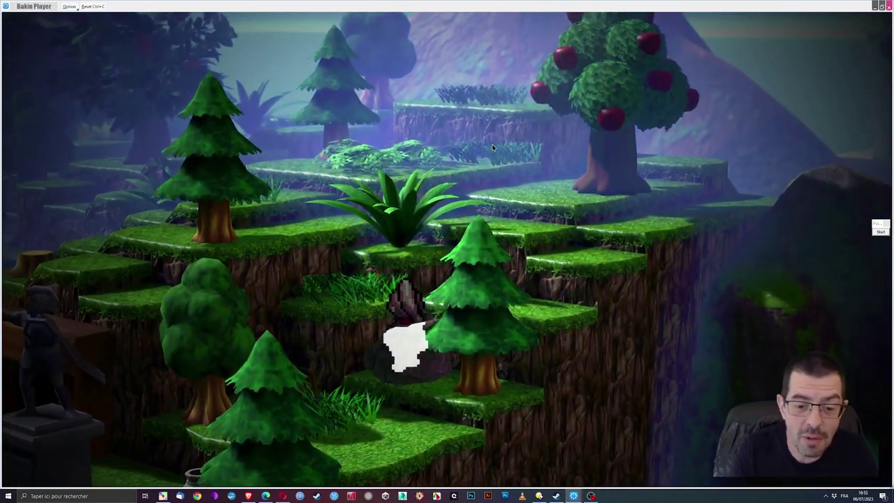
key(Left)
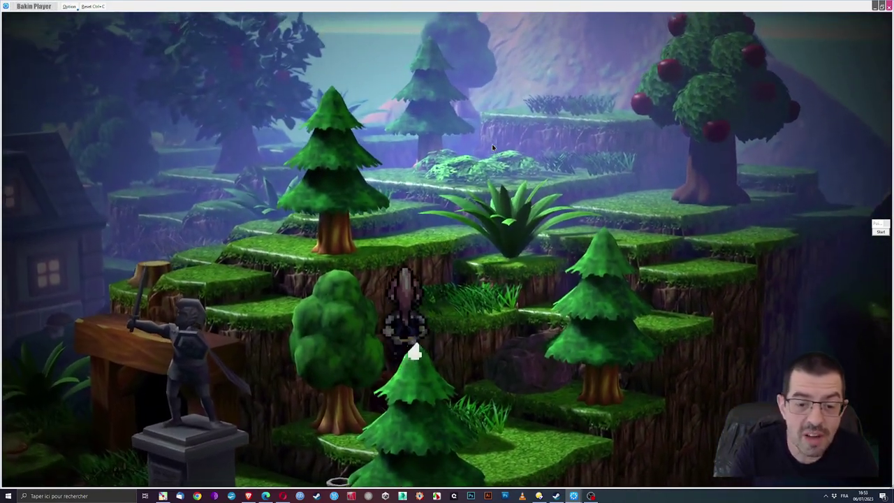
key(Down)
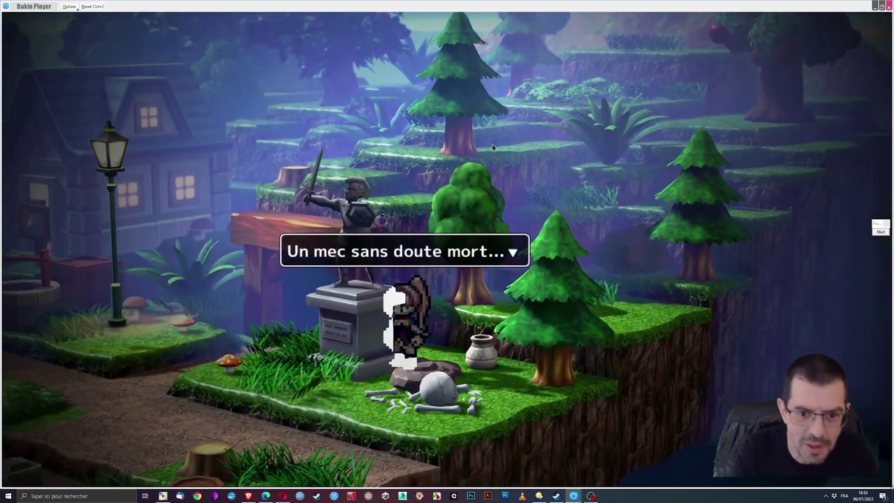
Walk the hero down to the barrel at the cliff edge near the stone bridge and search it.
key(Left)
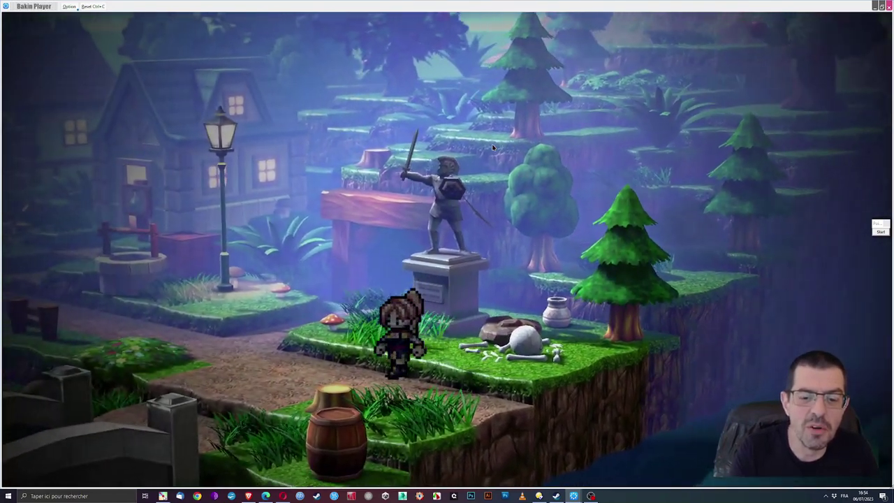
key(Down)
key(Right)
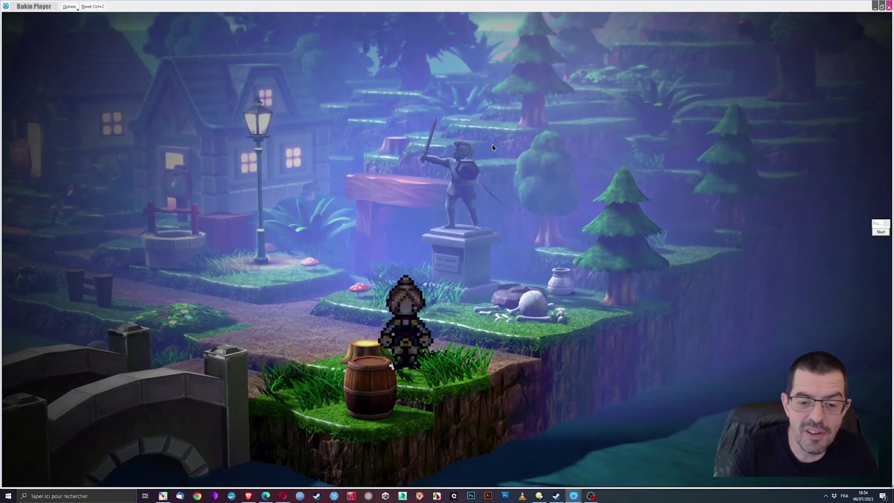
key(Left)
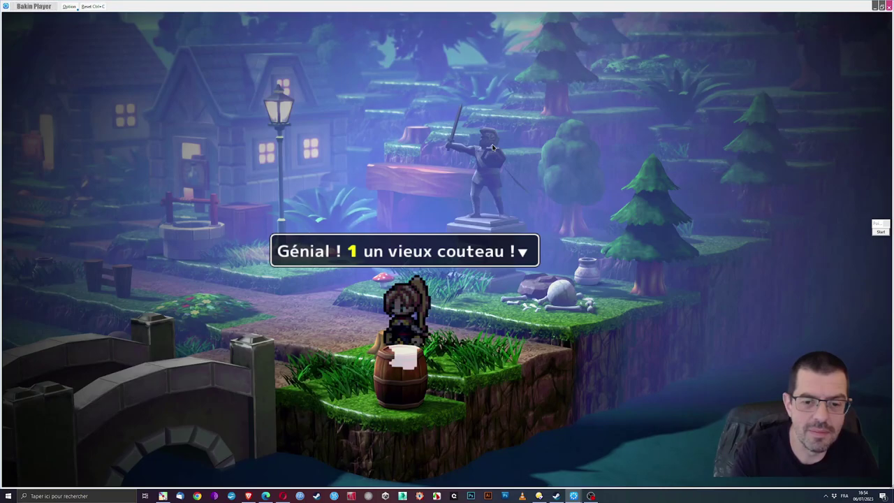
Take the hero across the stone bridge to the jar beside the riverside pine tree and search it.
key(Left)
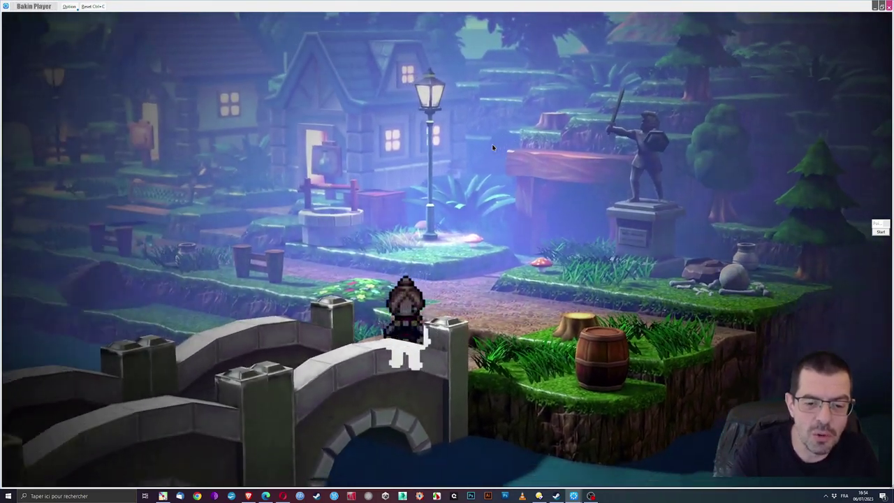
key(Left)
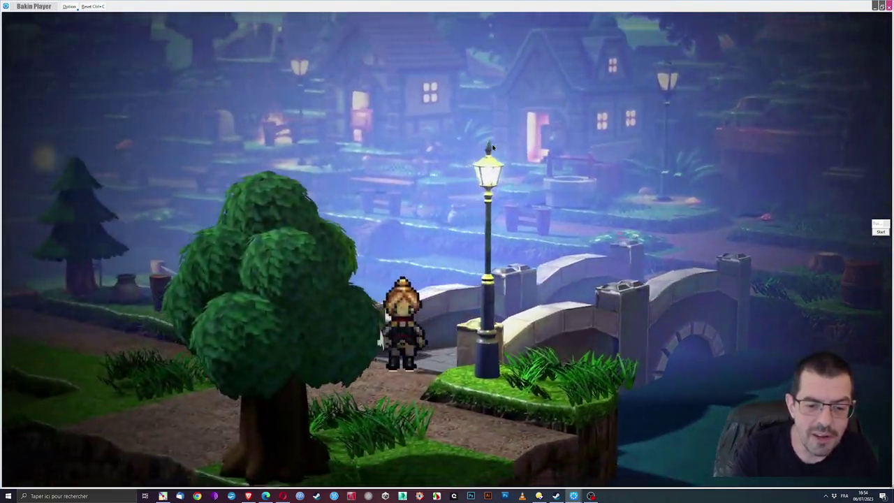
key(Left)
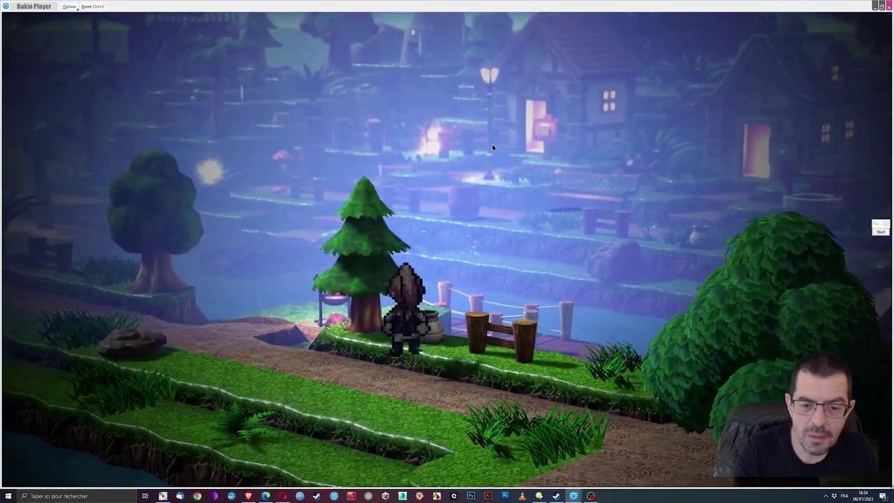
key(space)
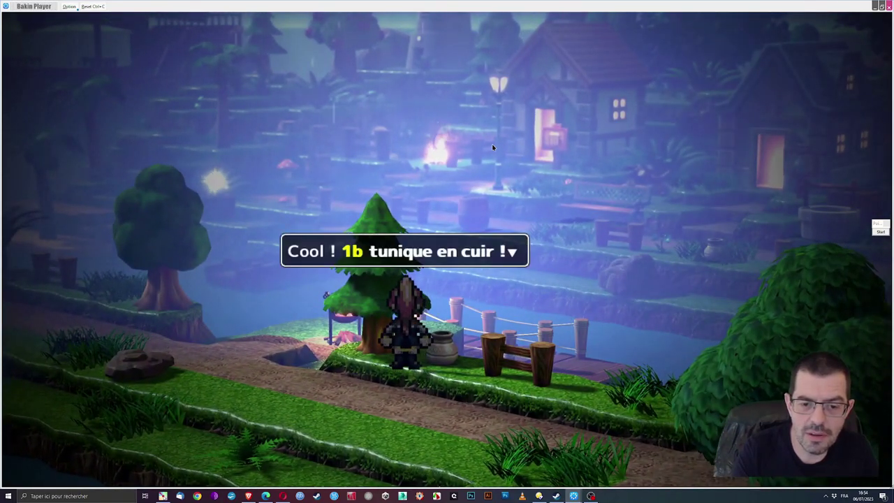
key(Return)
Walk the hero along the riverside path past the bench to the mossy rock and explore around the torch.
key(Left)
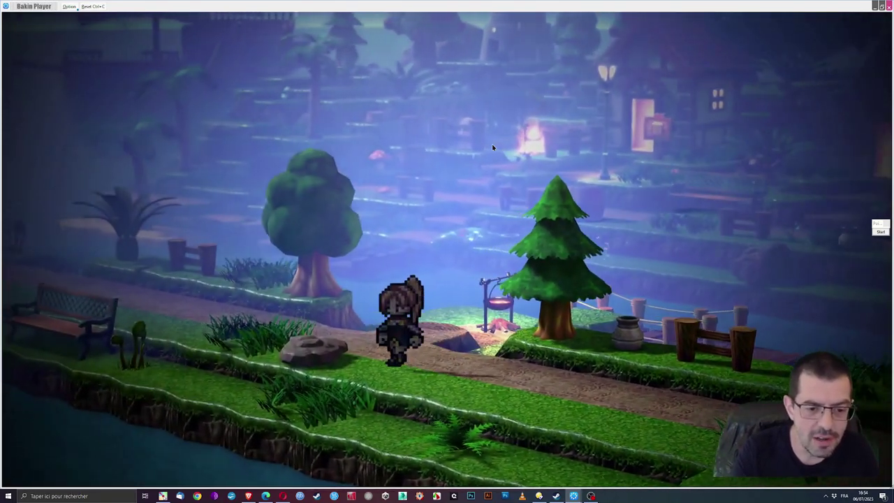
key(Left)
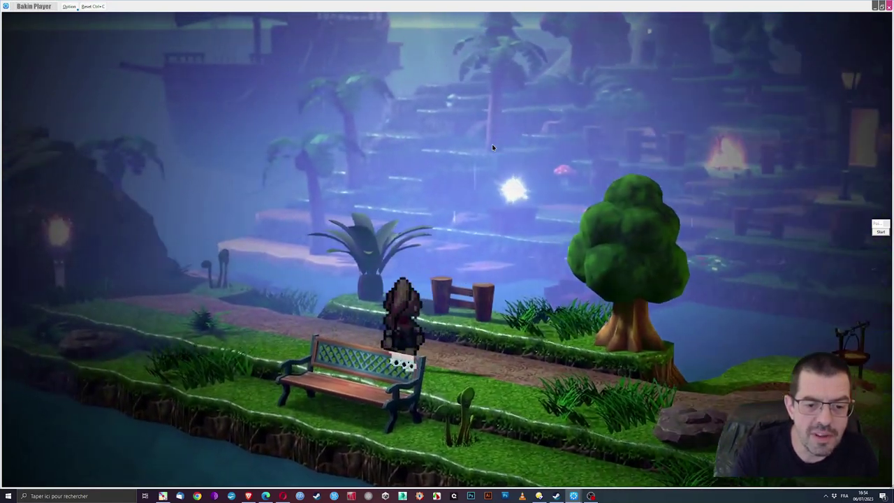
key(Left)
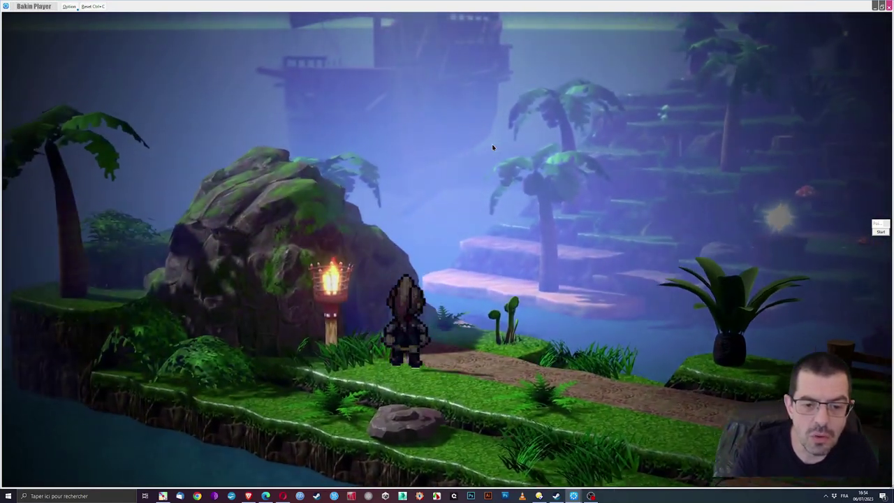
key(Left)
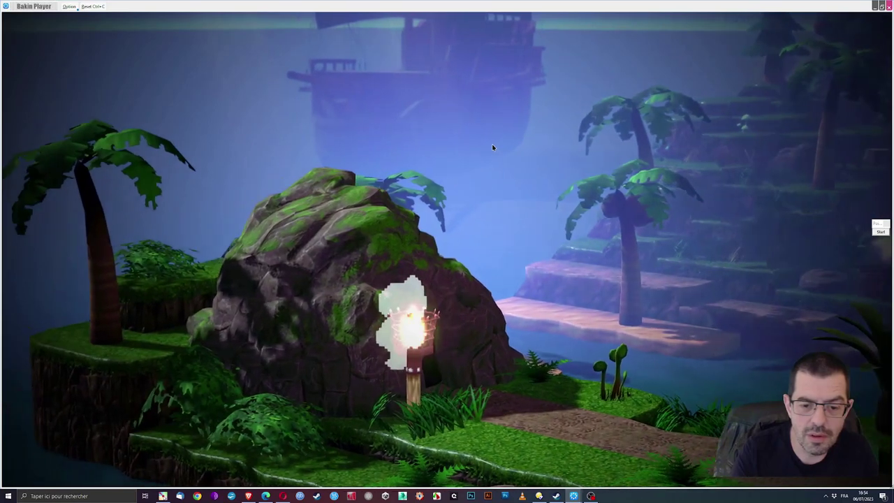
key(Right)
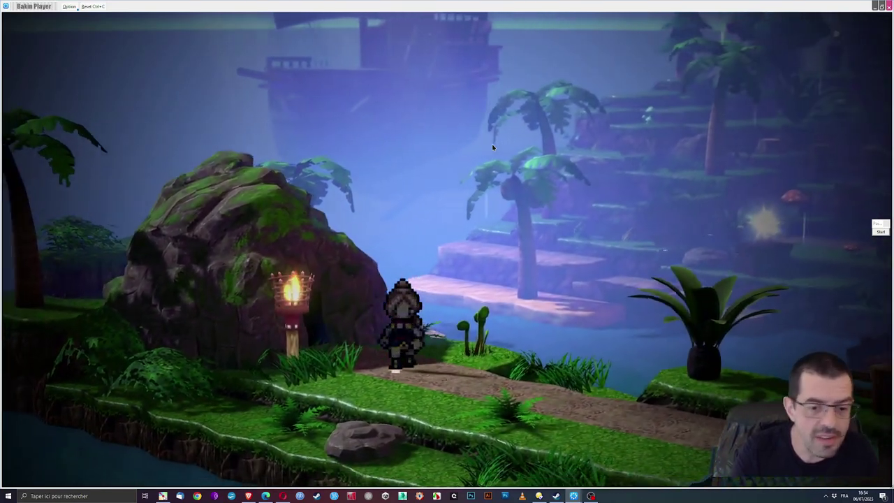
key(Left)
key(Left)
key(Down)
key(Left)
key(Right)
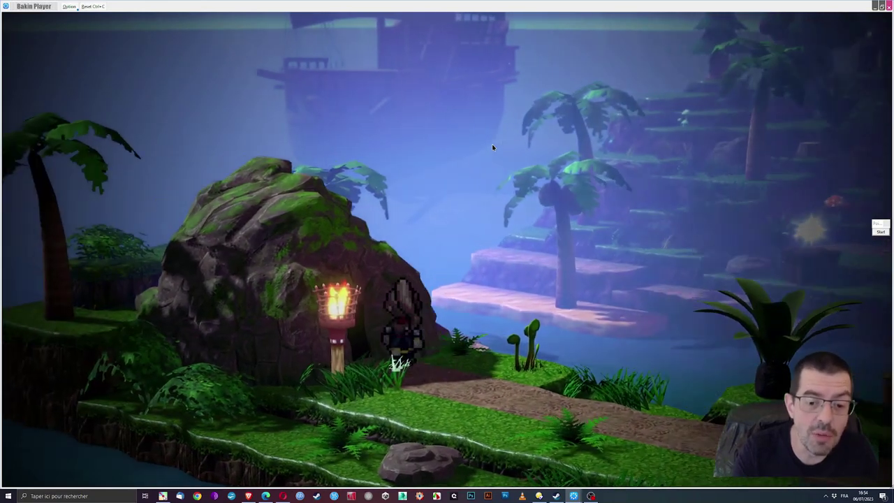
key(Right)
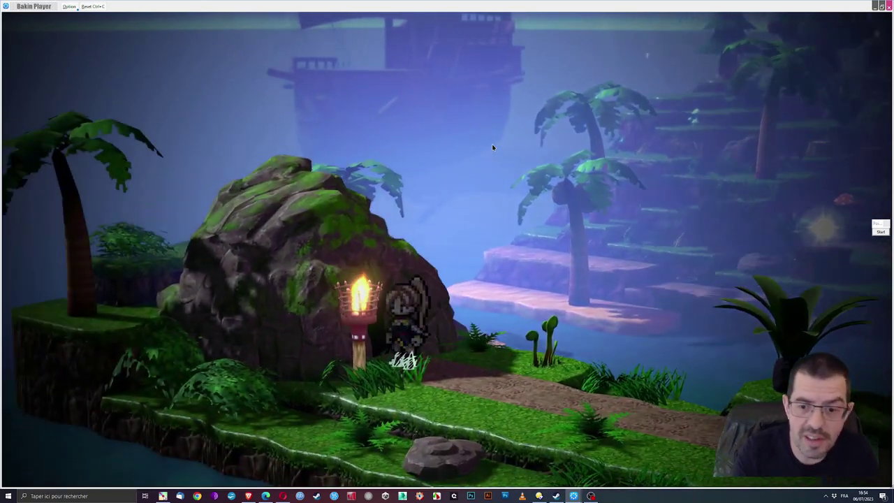
key(Up)
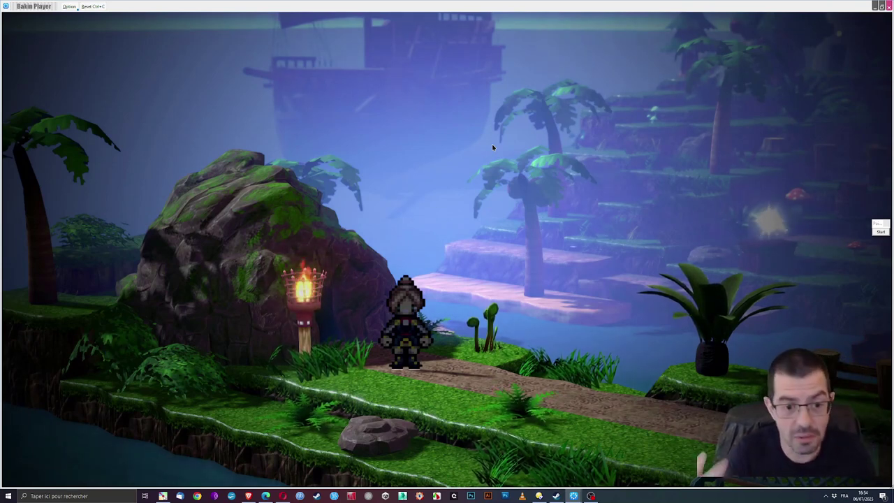
Close the test play and look over the houses and searchable objects on the Small Island map.
click(883, 7)
click(739, 29)
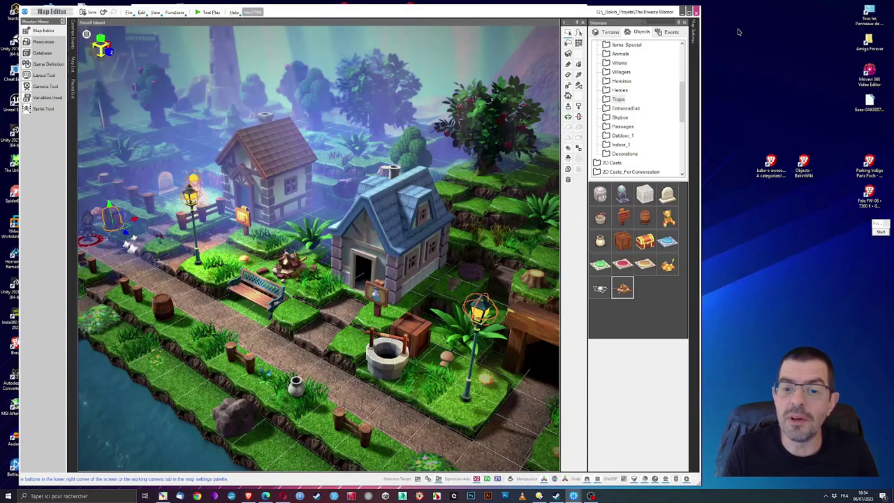
middle_drag(331, 250, 327, 241)
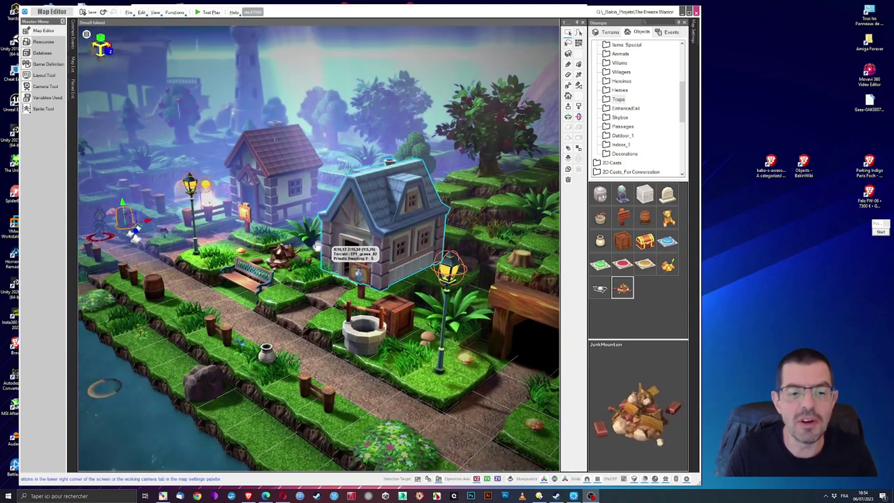
right_drag(293, 257, 315, 278)
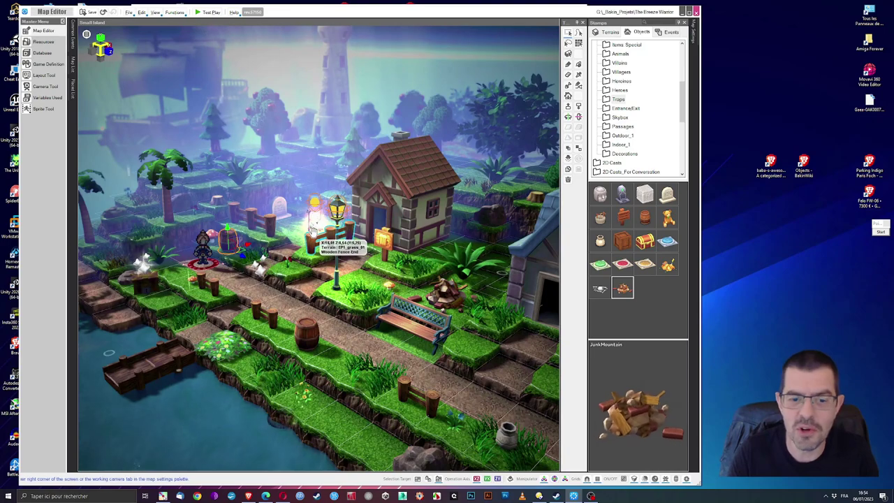
Start a test play and have the hero read the gravestone beside the campfire.
right_drag(285, 214, 303, 270)
scroll(304, 270, up, 4)
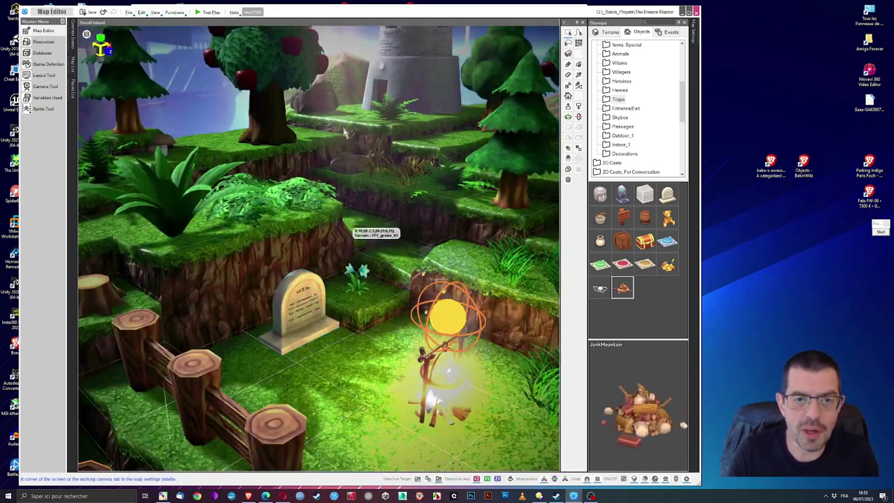
click(208, 12)
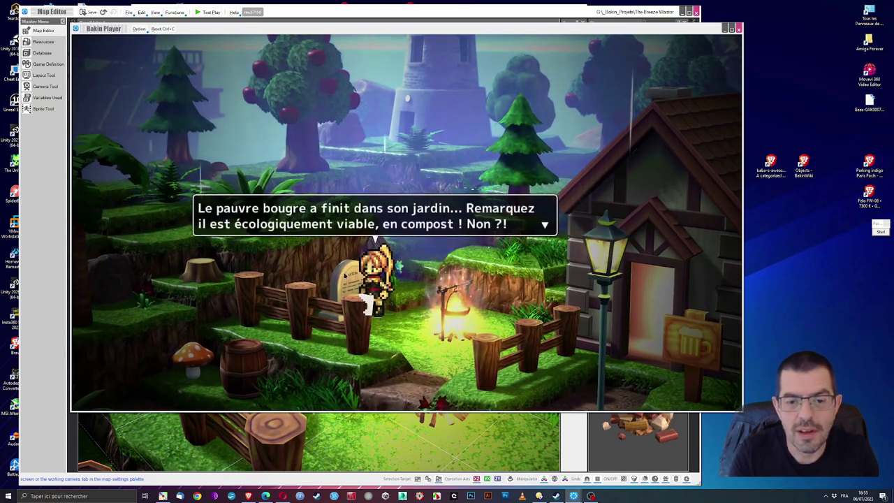
key(Return)
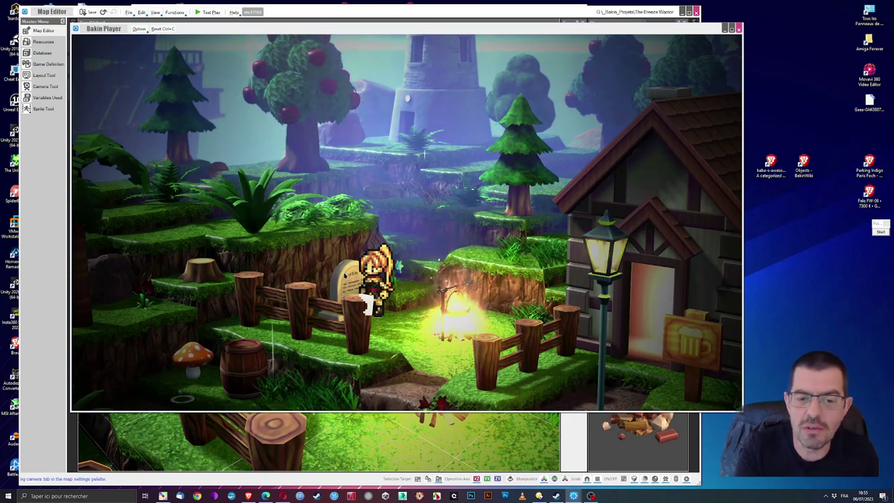
Walk the hero towards the campfire and back to the gravestone, and trigger its message again.
key(Right)
key(Down)
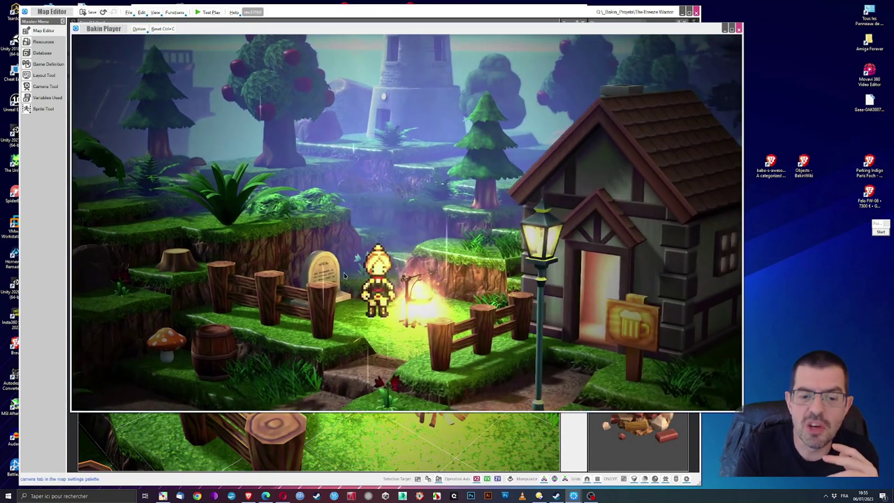
key(Left)
key(Up)
key(Return)
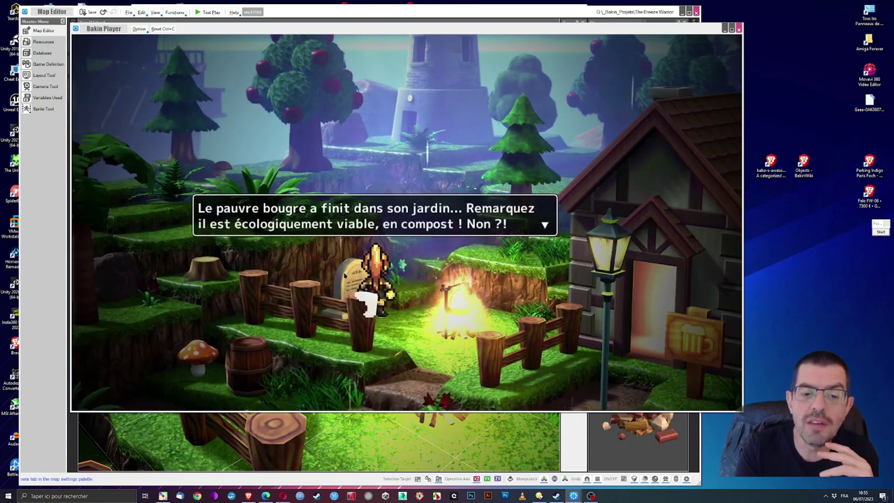
key(Return)
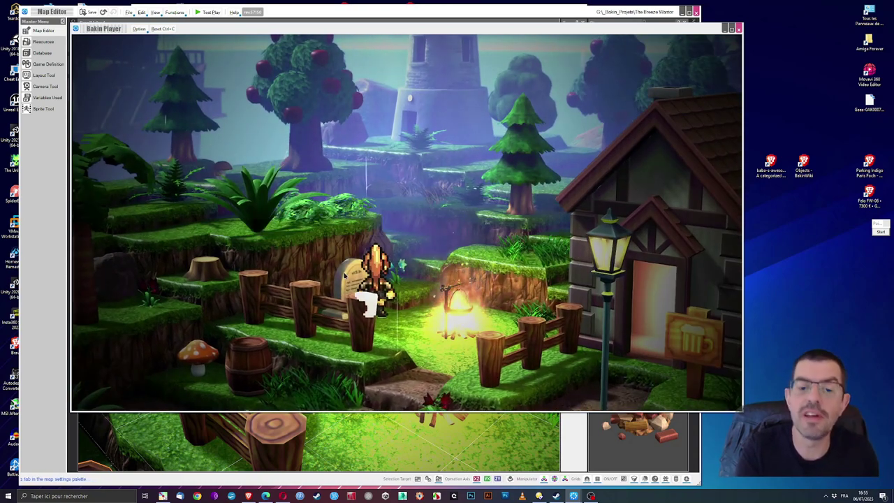
Move the hero away from the gravestone and end the test play.
key(Right)
key(Left)
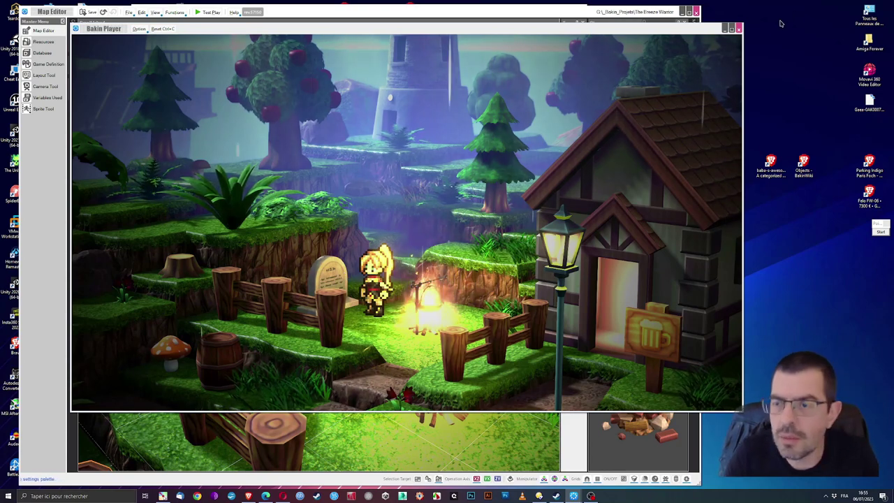
click(739, 30)
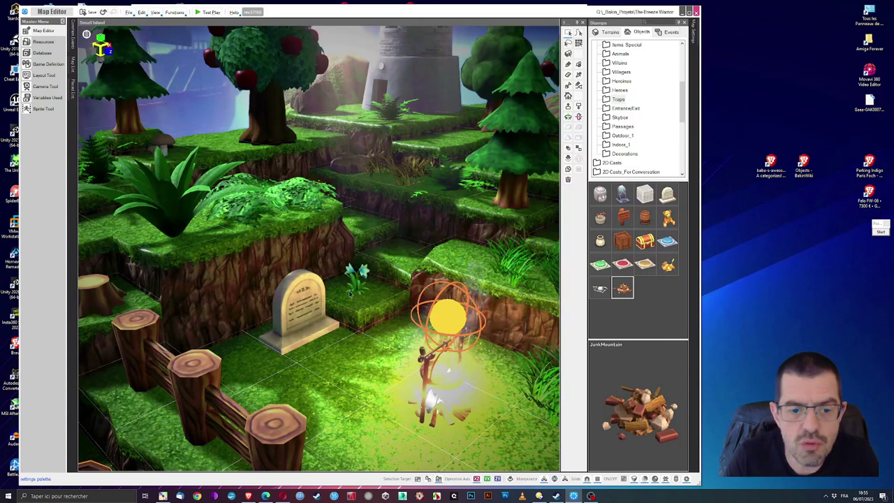
Open the event of the gravestone beside the campfire and add a Flash Screen command after its message.
click(301, 313)
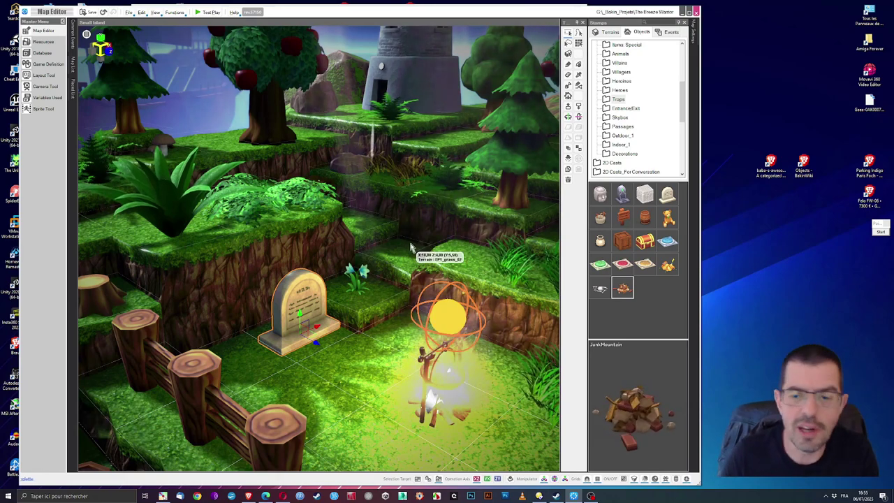
click(423, 312)
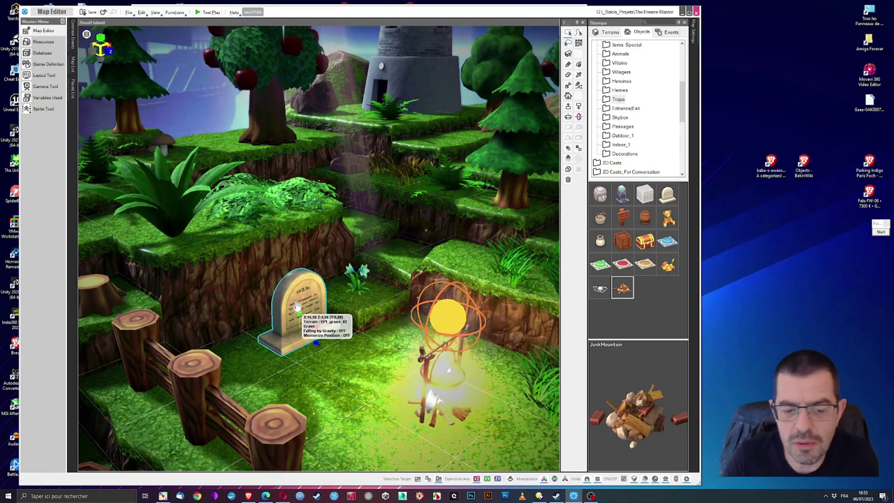
double_click(319, 297)
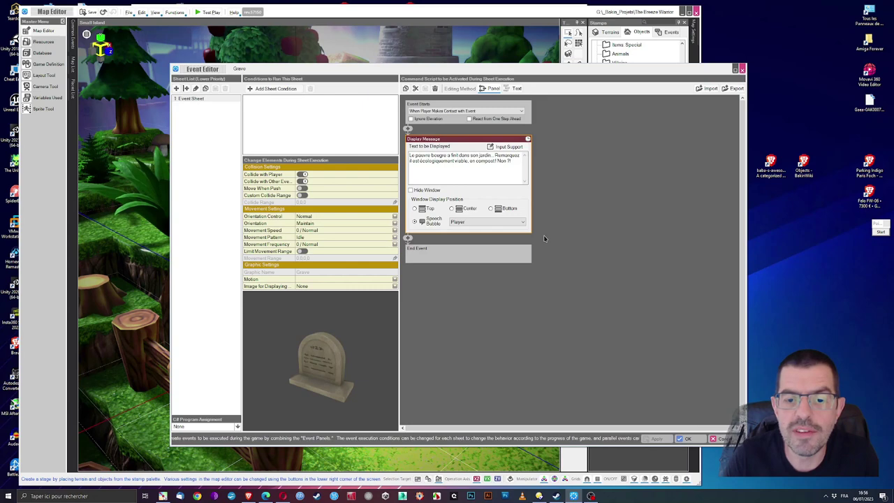
click(408, 239)
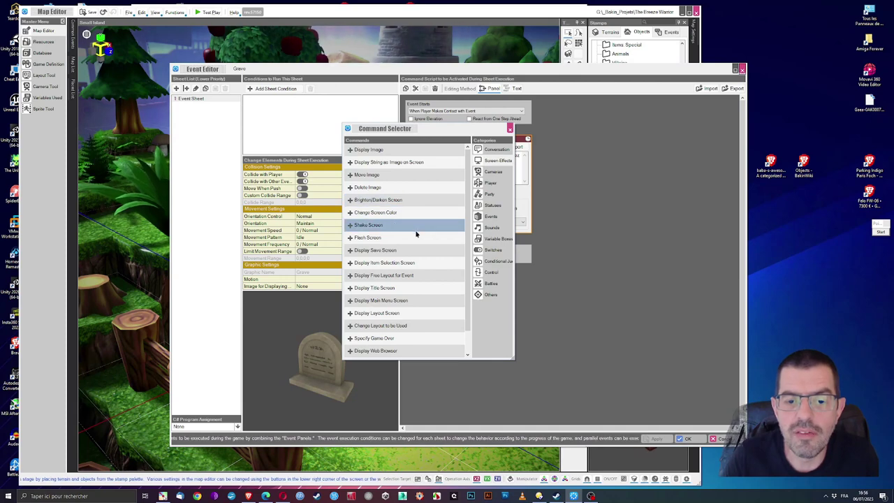
click(410, 238)
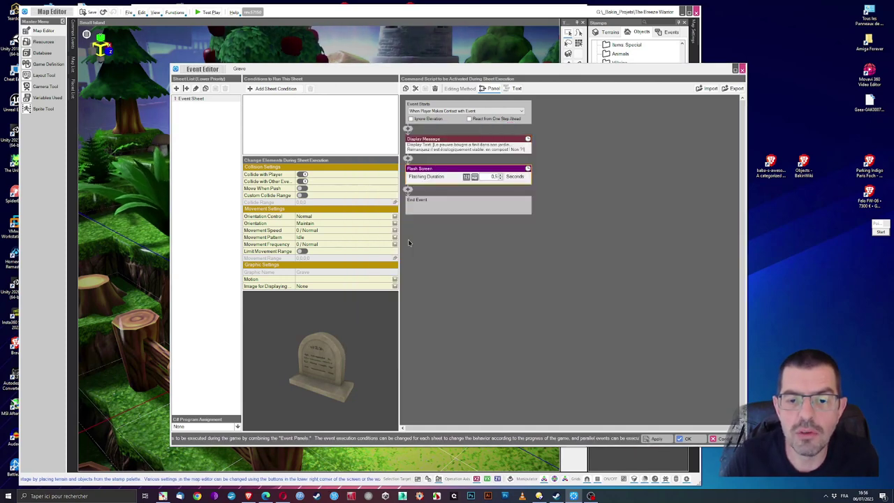
Add an Execute Battle and Check Results command after the screen flash in the Grave event.
click(409, 190)
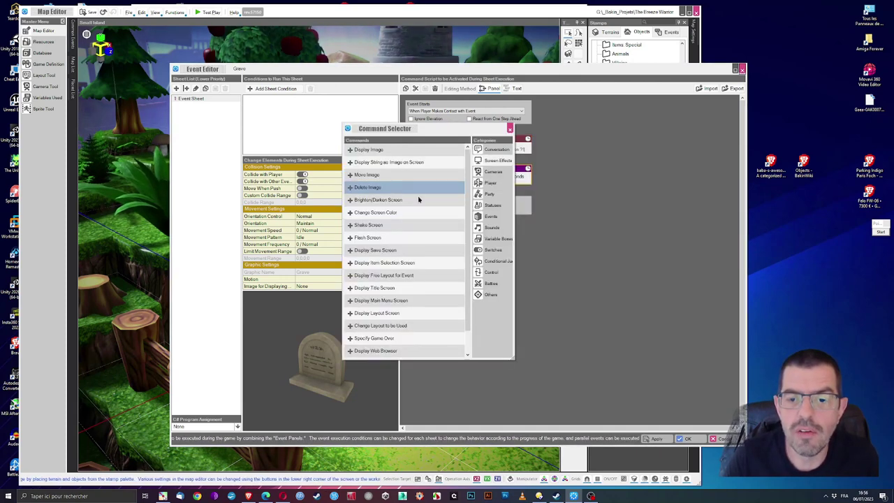
click(491, 284)
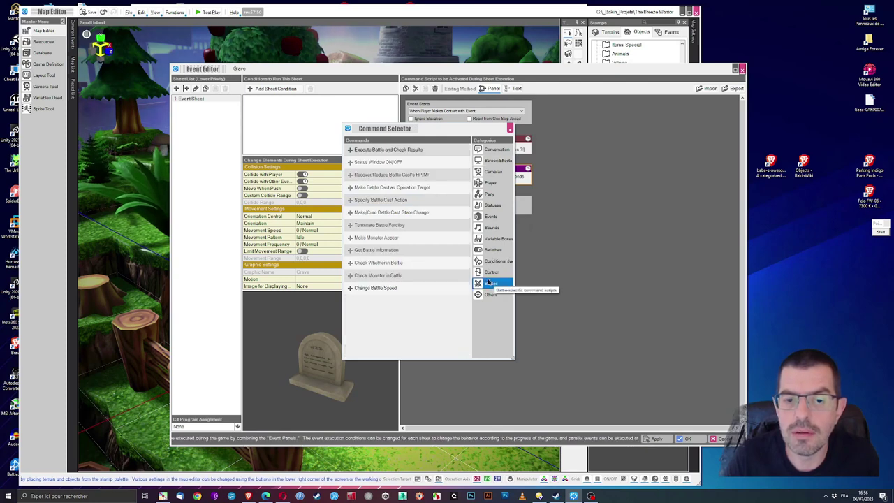
click(423, 151)
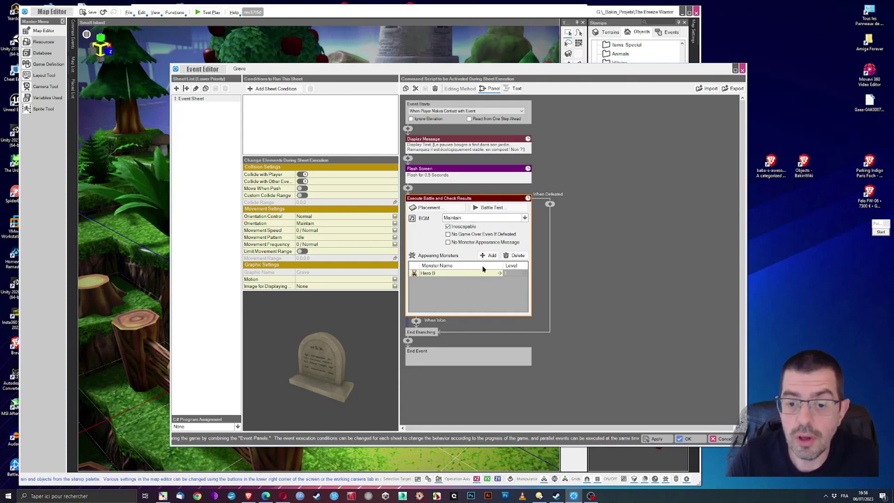
Replace the battle's appearing monster with the Zombie cast.
double_click(449, 275)
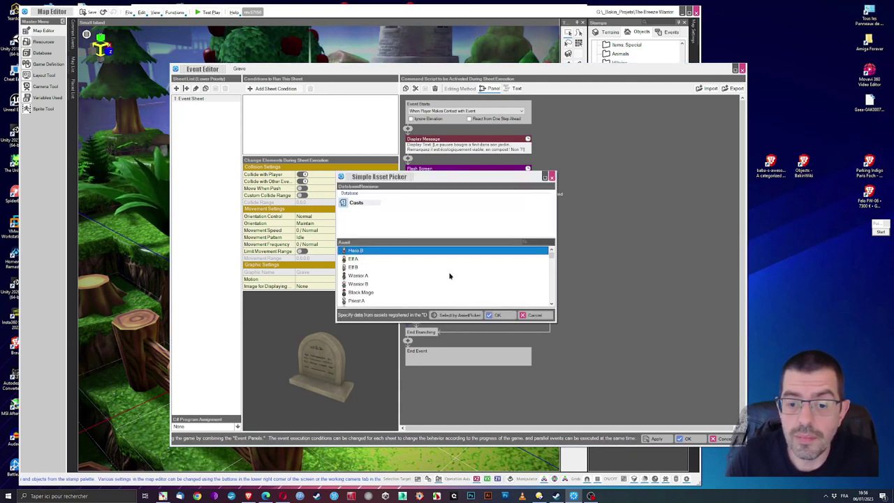
click(532, 315)
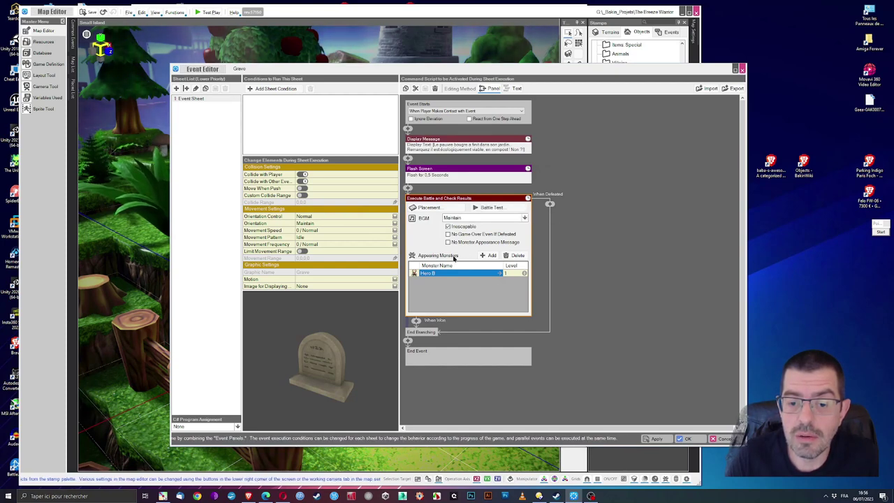
double_click(454, 274)
drag(552, 257, 552, 290)
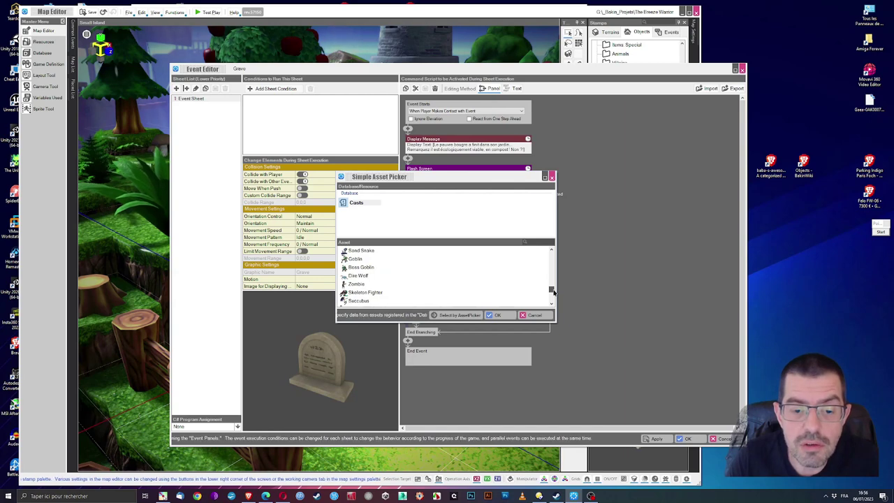
click(355, 284)
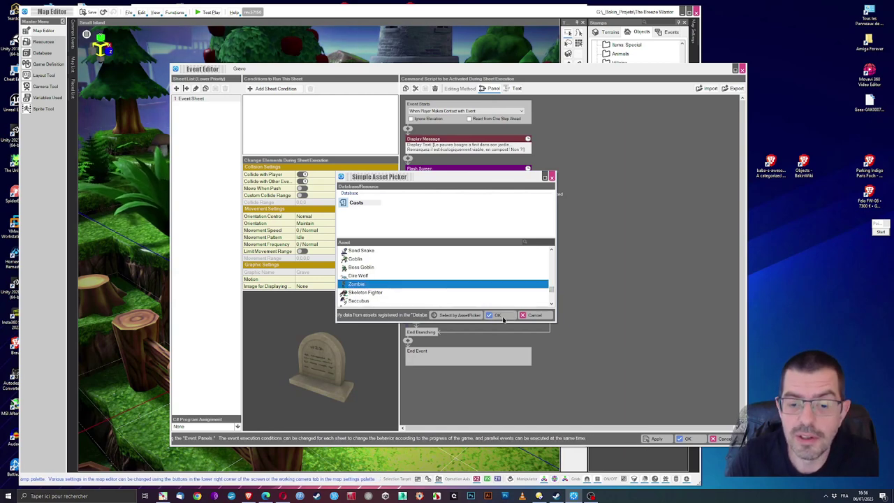
click(499, 316)
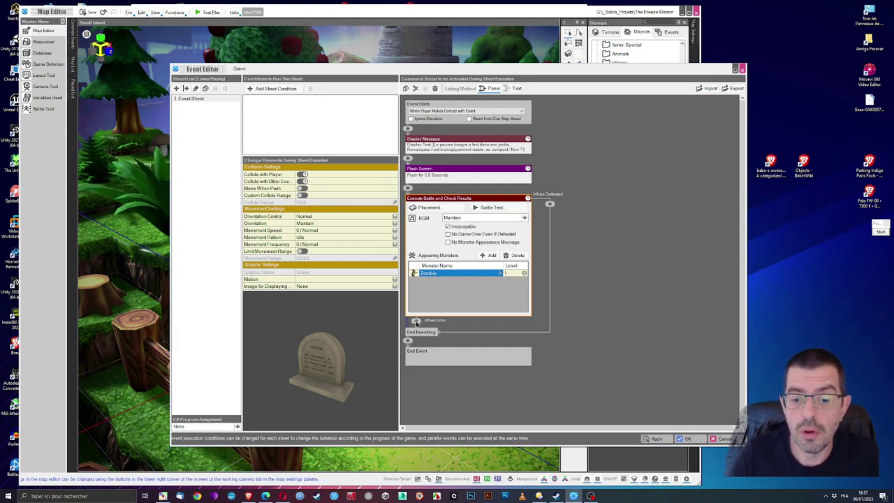
Start adding a Control command to the battle's When Won branch.
click(415, 321)
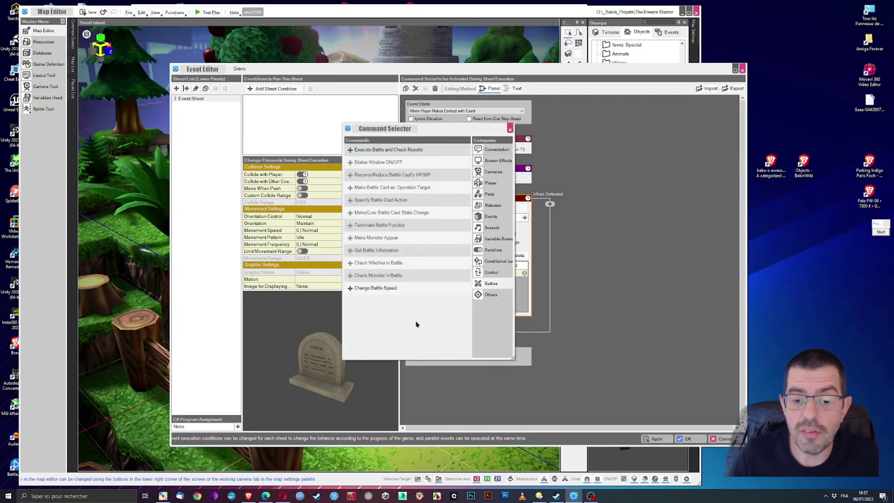
click(492, 277)
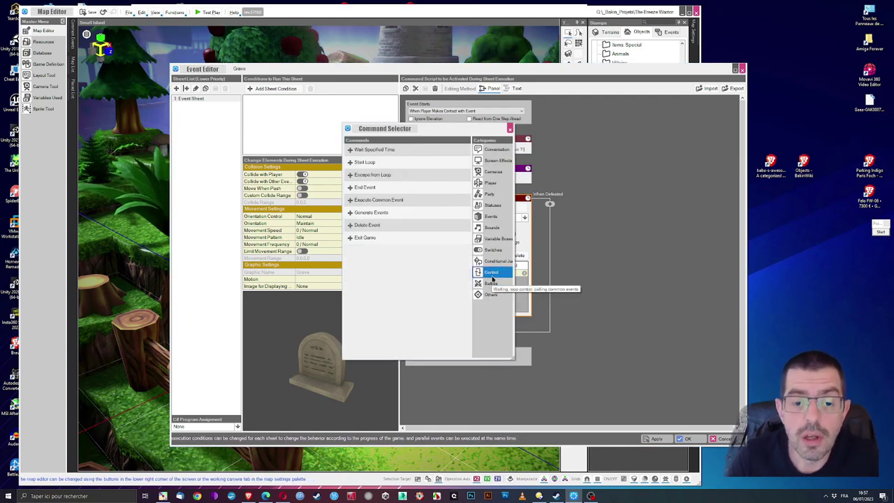
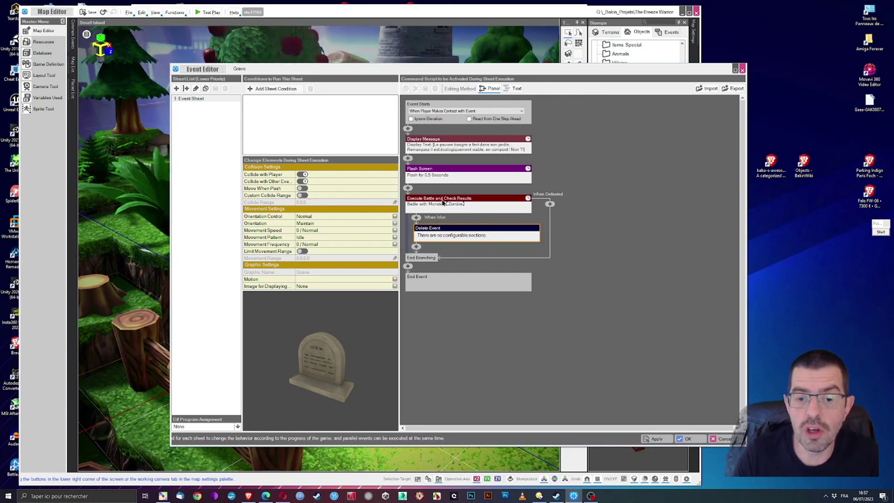
Review the battle command's settings and its Zombie entry, and save the Grave event.
click(444, 203)
double_click(515, 273)
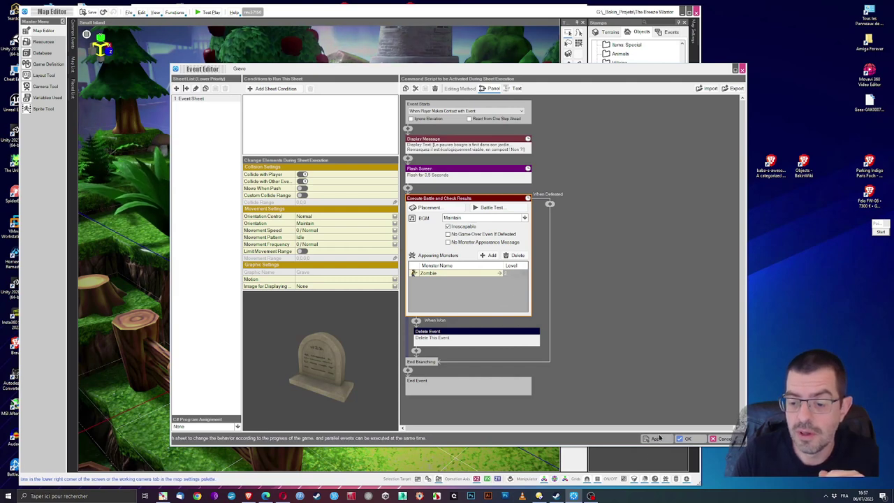
click(655, 438)
click(686, 438)
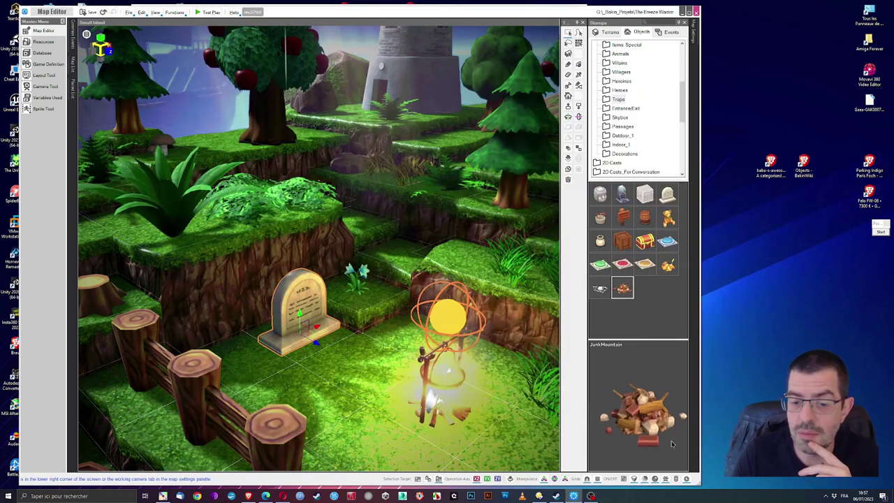
Test play the map, trigger the gravestone's message and zombie battle, and end the test.
click(213, 13)
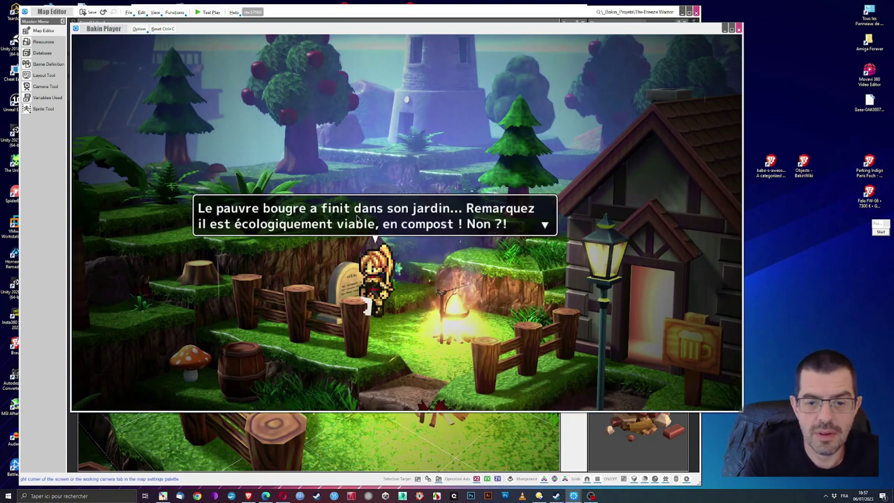
key(Return)
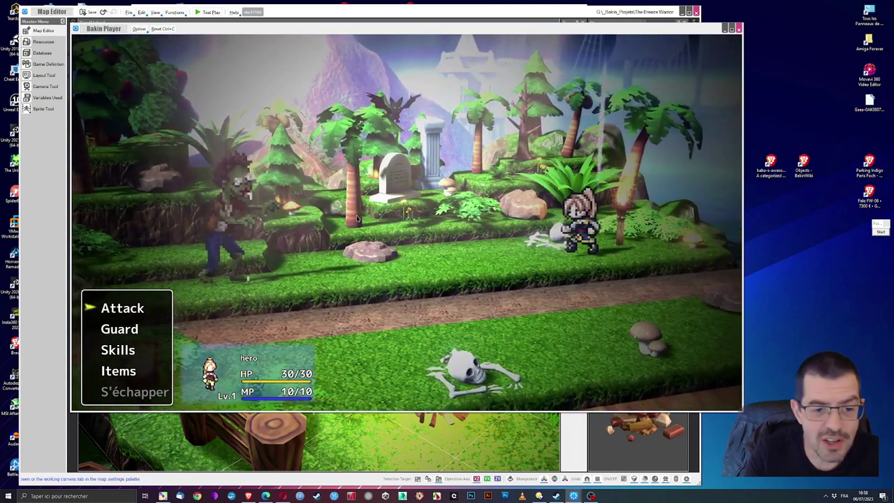
click(739, 29)
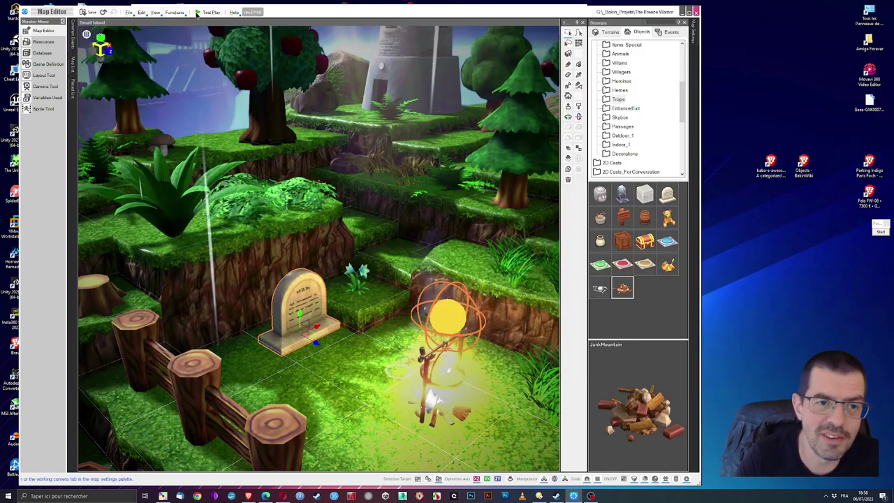
In the Grave event's battle placement, move the enemy onto the dividing line with allies 1 and 2 just behind it, and save the event.
double_click(294, 322)
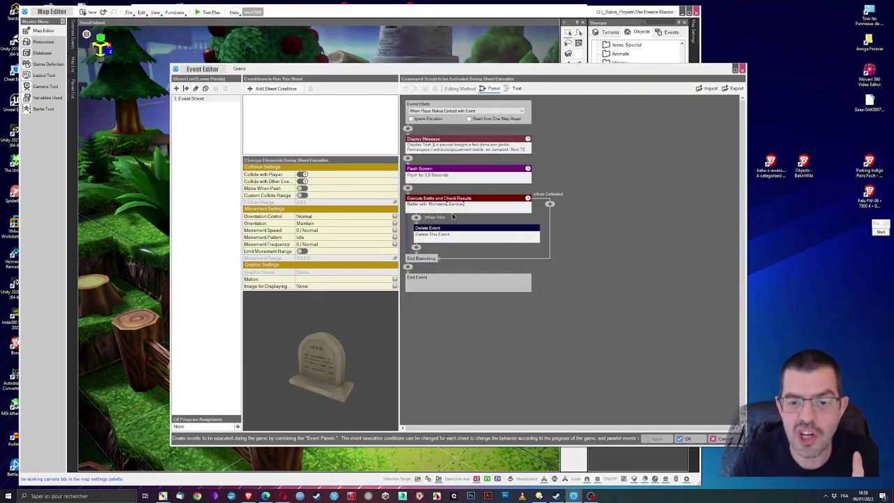
click(453, 207)
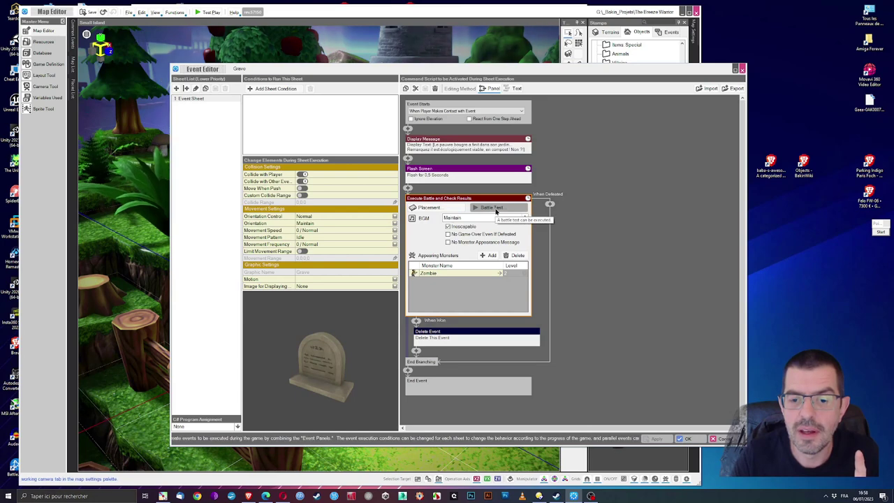
click(422, 207)
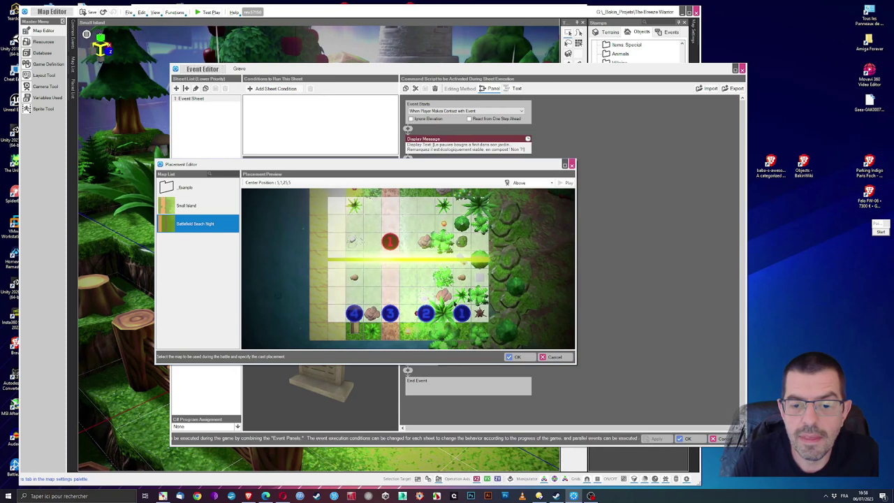
click(426, 261)
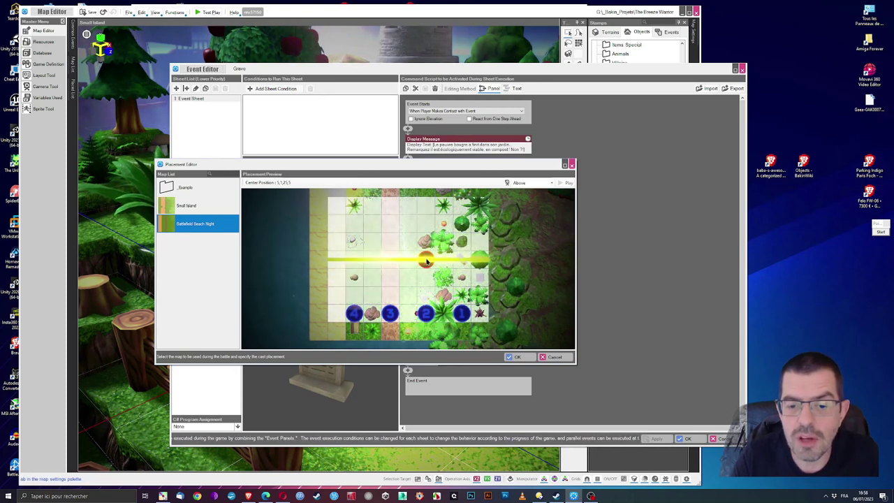
click(409, 279)
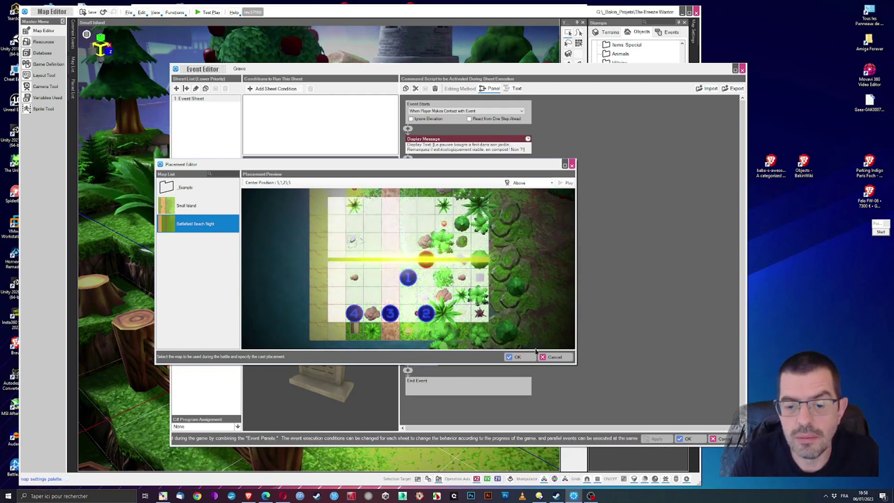
click(396, 299)
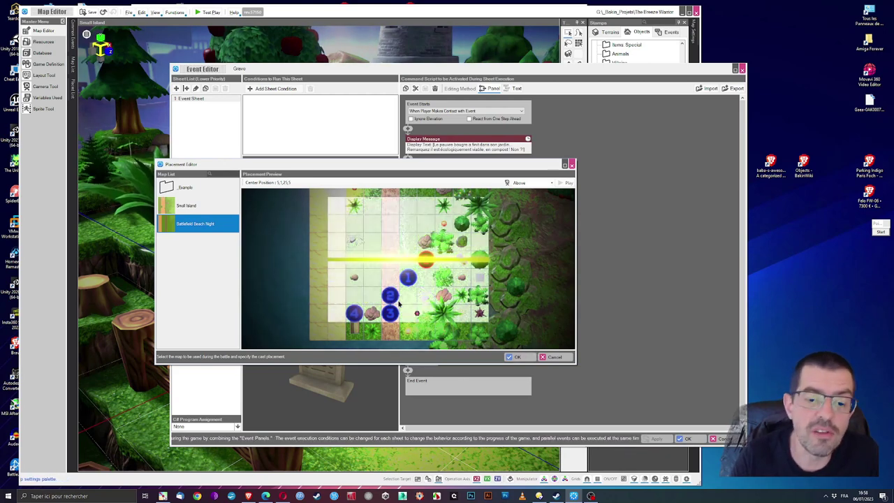
click(516, 357)
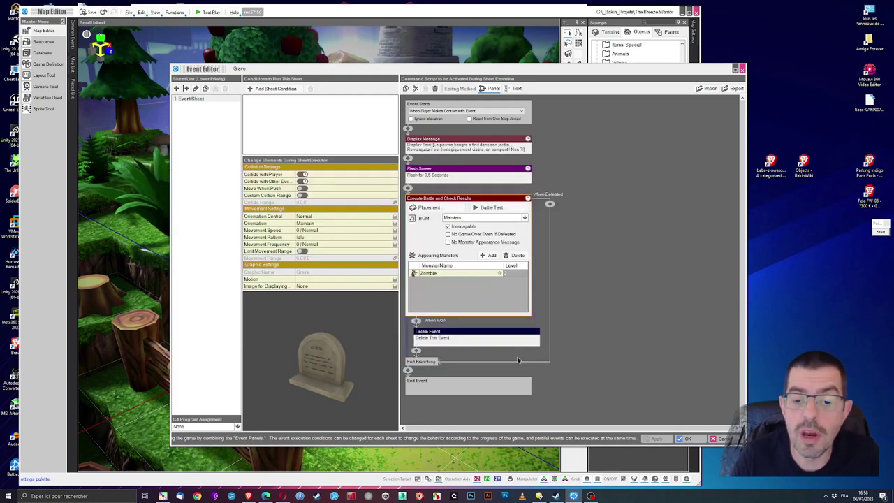
click(685, 440)
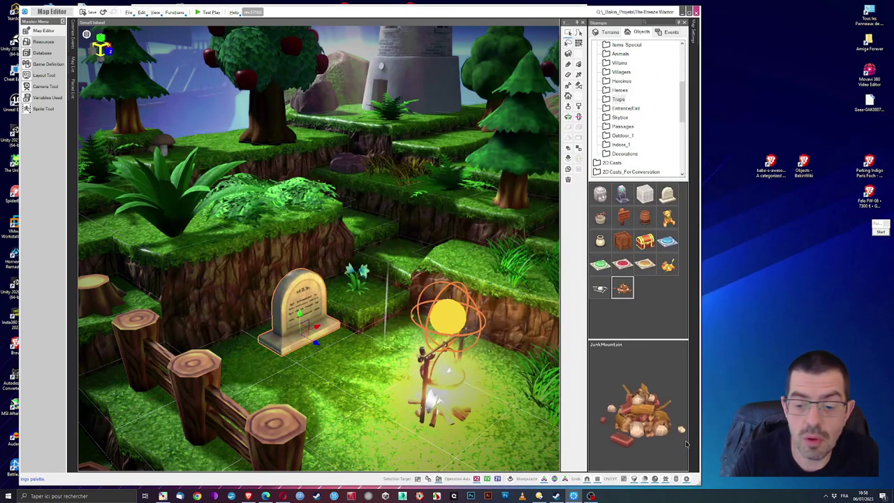
Start a new test play, walk the hero to the glowing treasure chest and open it.
click(208, 12)
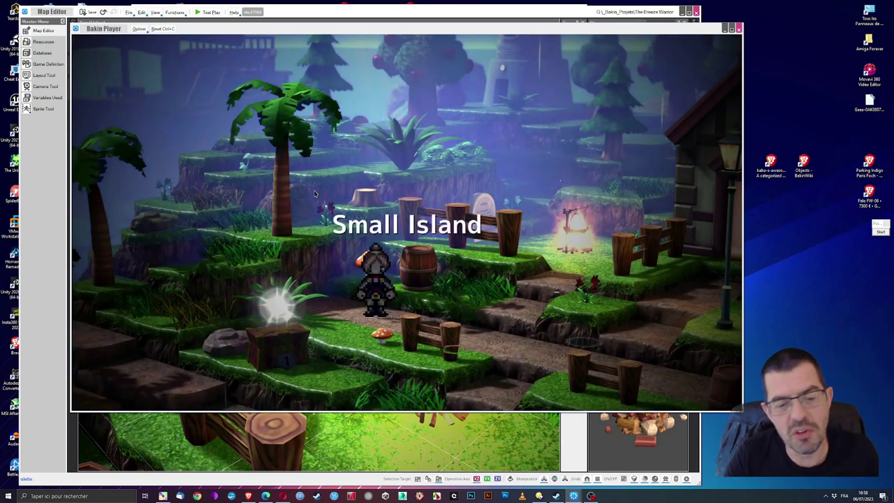
key(Left)
key(Down)
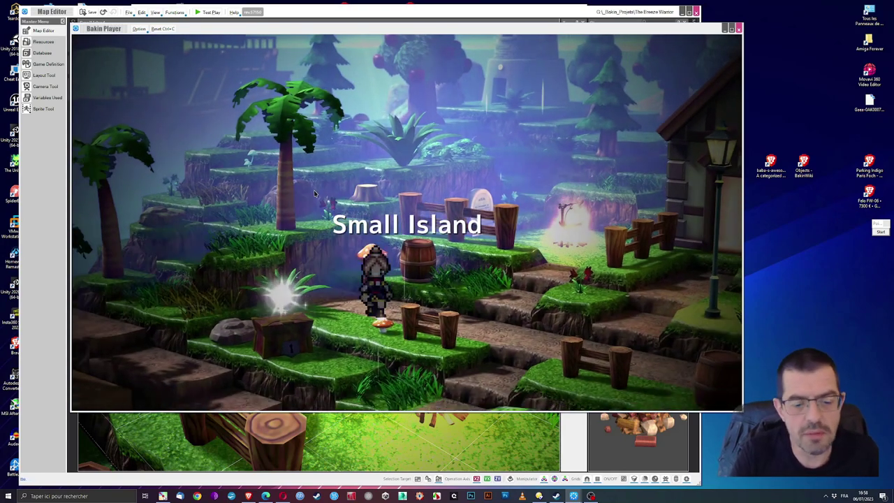
key(Left)
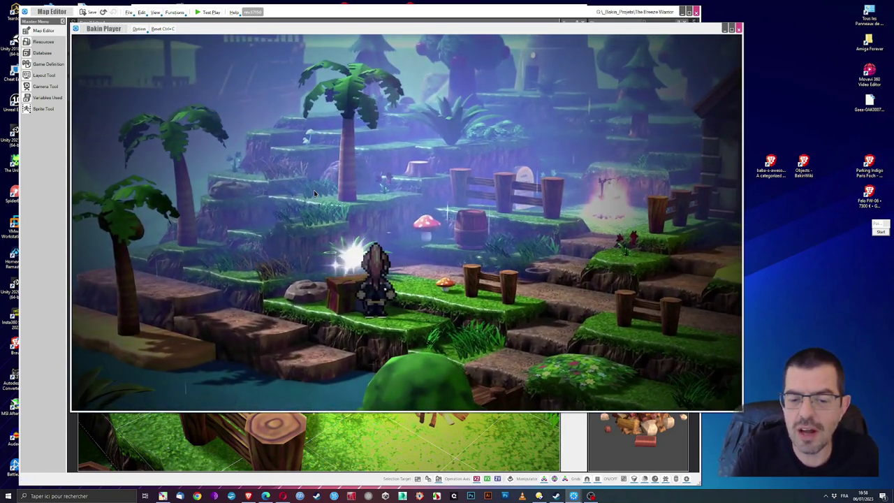
key(Return)
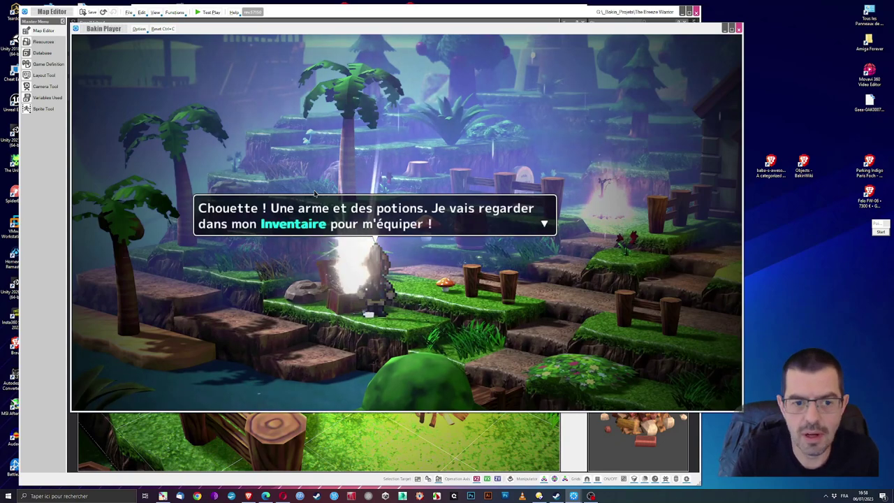
Dismiss the chest message, equip the found weapon in the hero's weapon slot and return to the map.
key(Return)
key(Return)
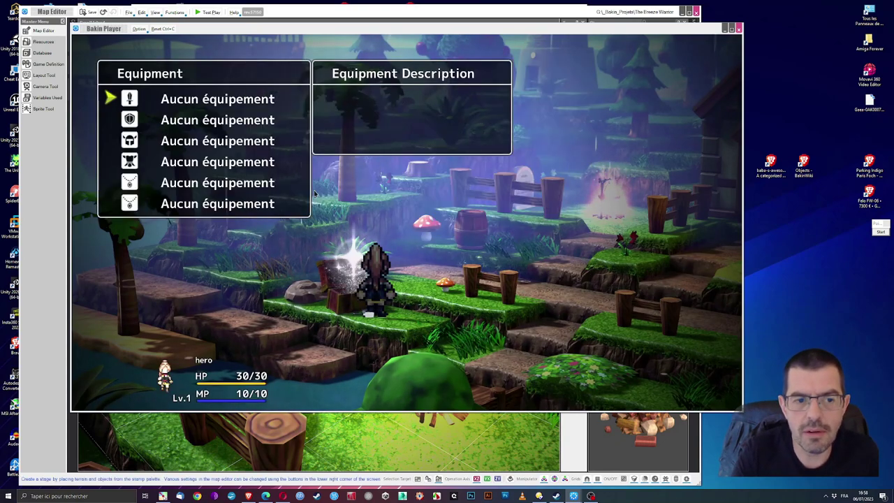
key(Return)
key(Down)
key(Return)
key(Escape)
key(Escape)
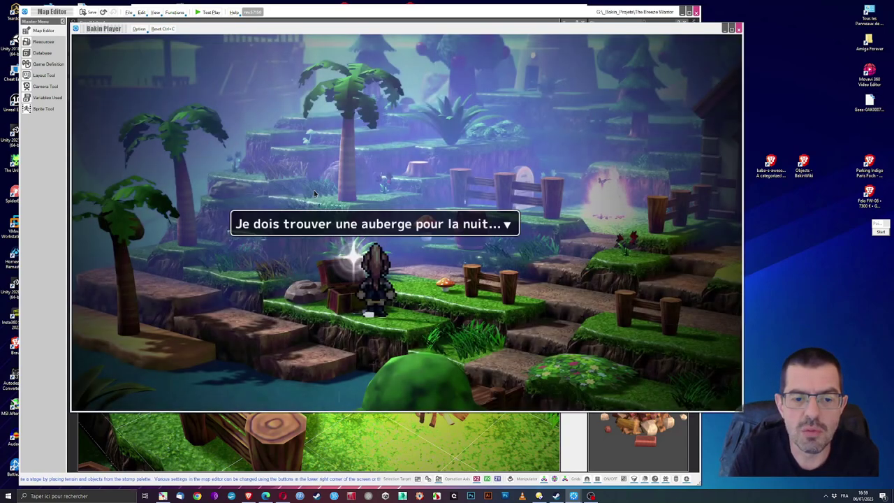
key(Return)
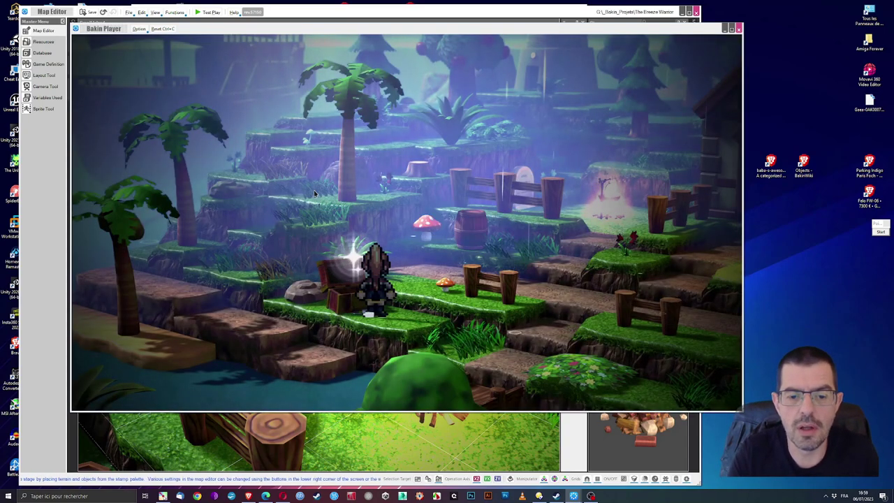
Walk the hero to the gravestone beside the campfire and trigger its message and zombie battle.
key(Right)
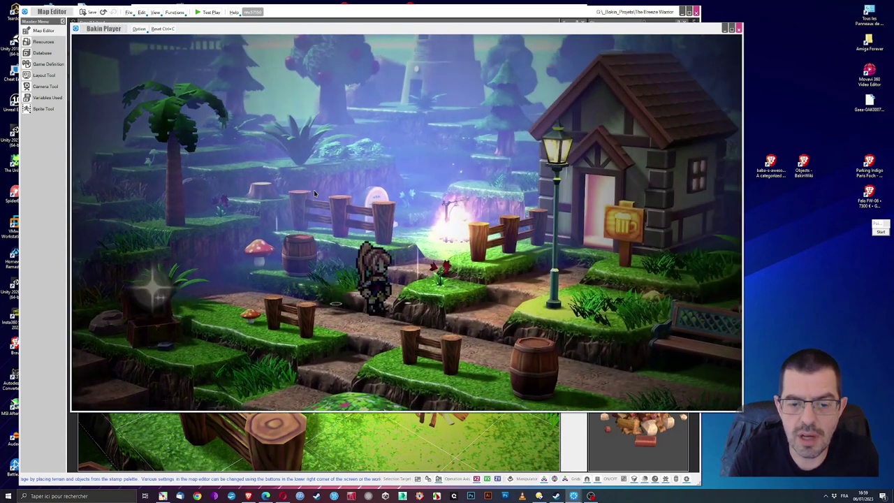
key(Up)
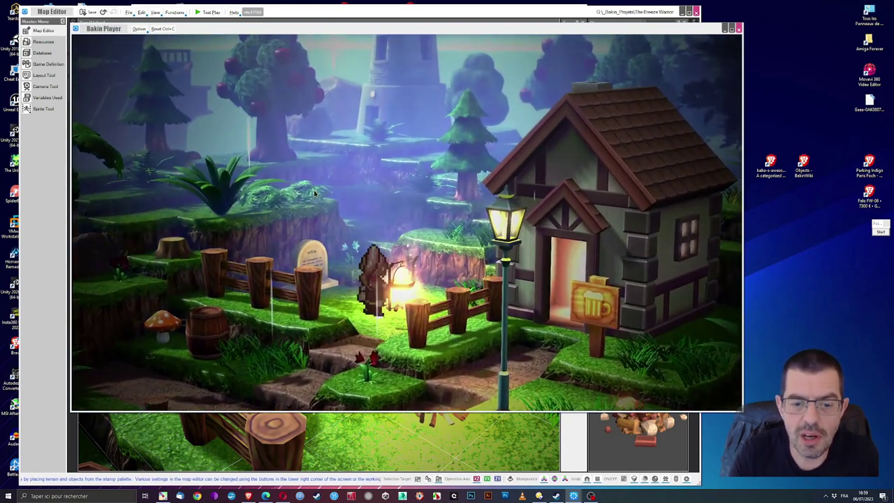
key(Return)
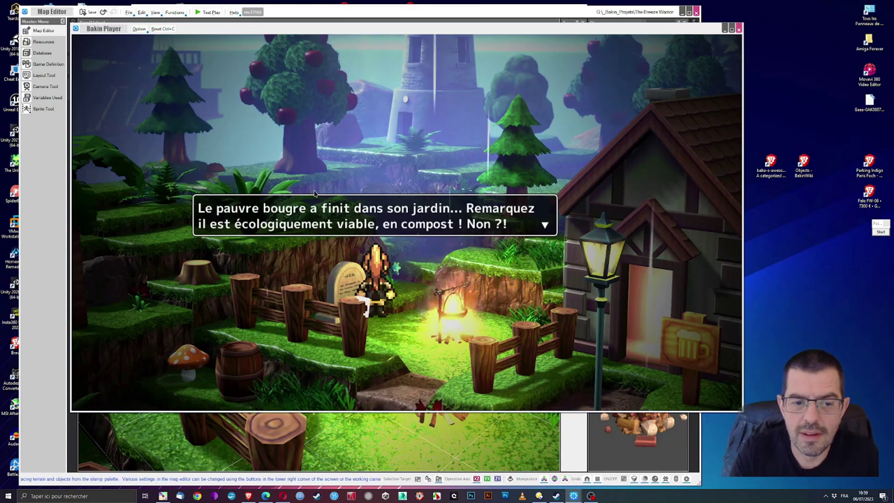
key(Return)
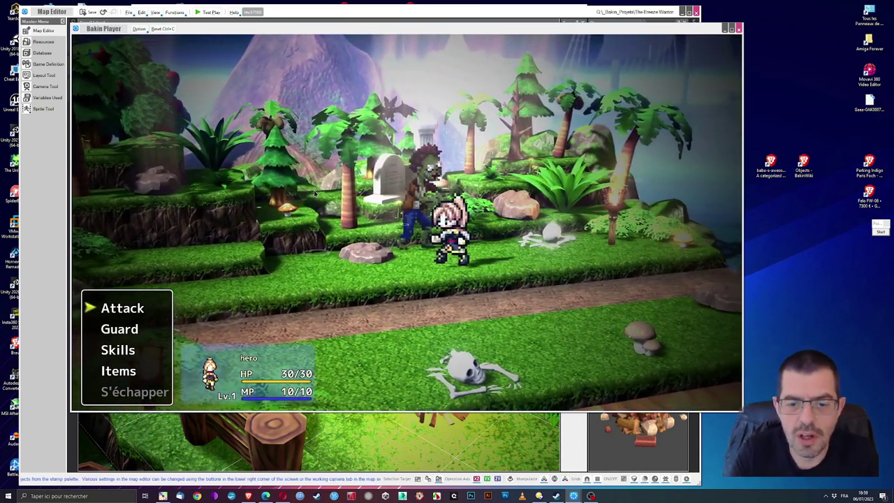
Attack the zombie until the battle is won, return to the map and end the test play.
key(Return)
key(Return)
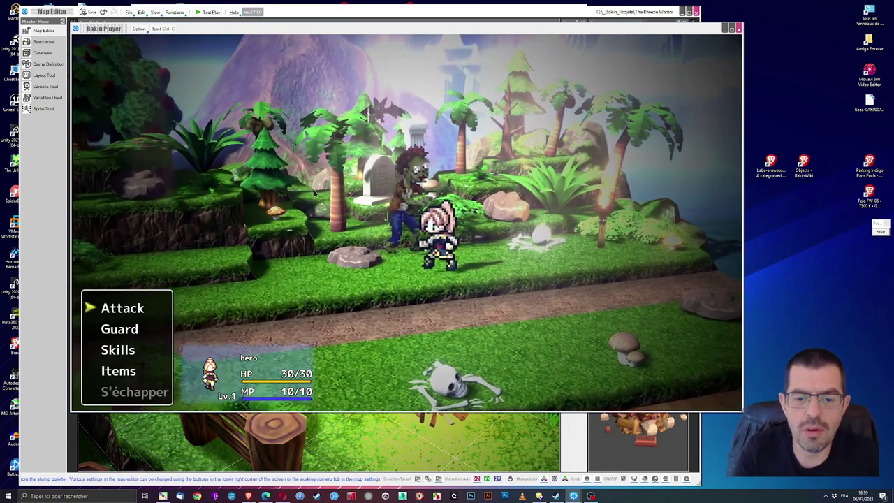
key(Return)
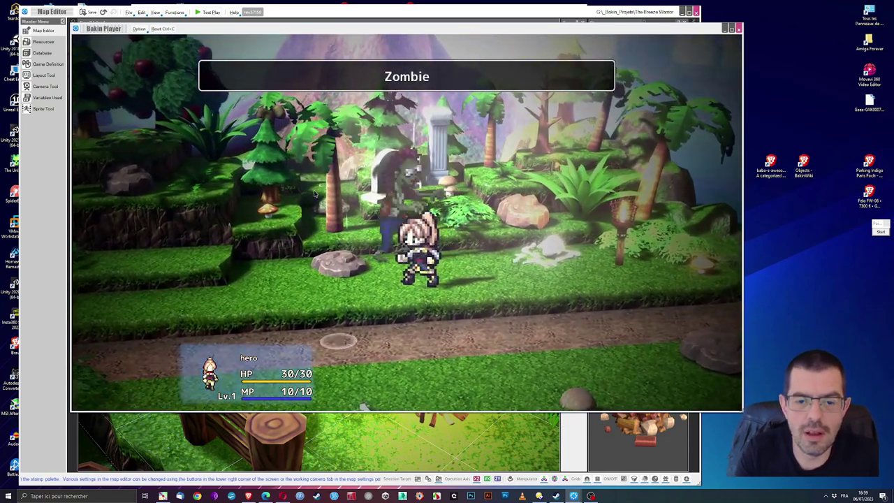
key(Return)
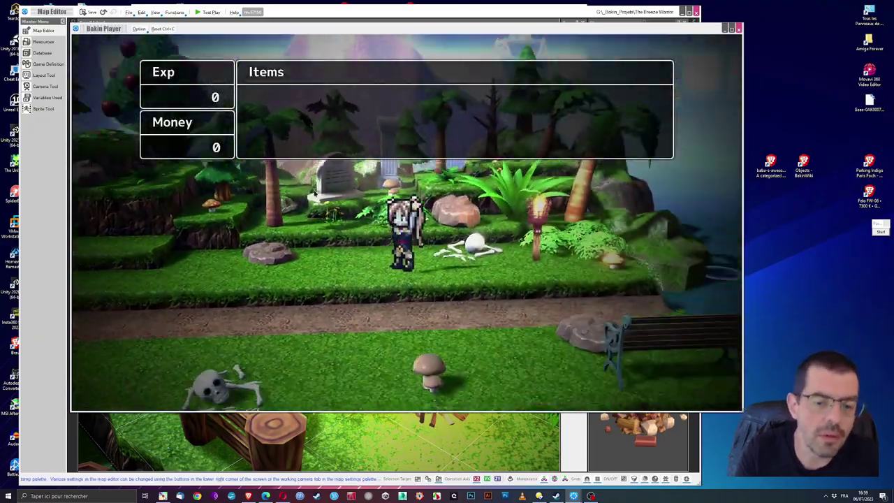
key(Return)
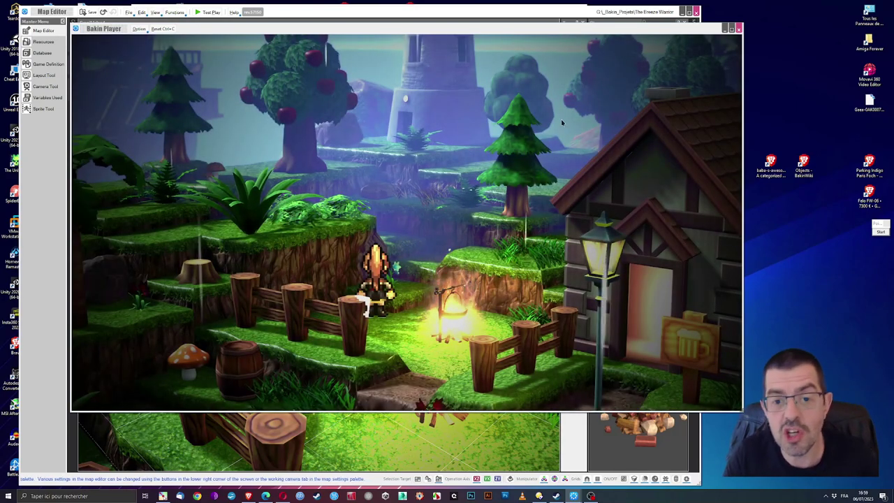
click(740, 28)
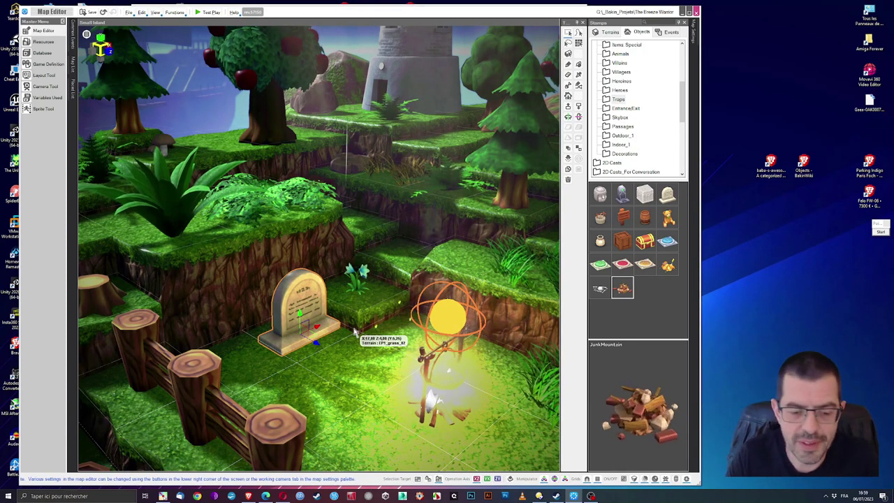
In the Grave event's battle placement, move the enemy back onto the dirt path and place ally 1 on the path facing it.
double_click(297, 292)
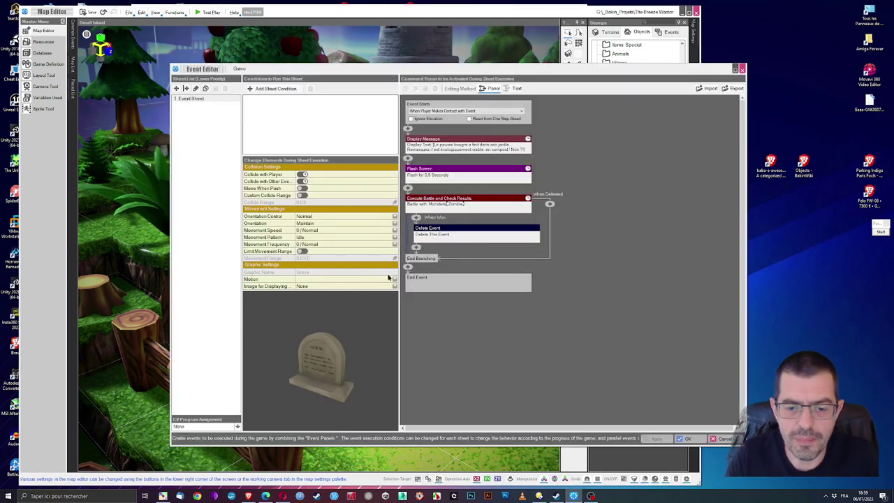
click(439, 206)
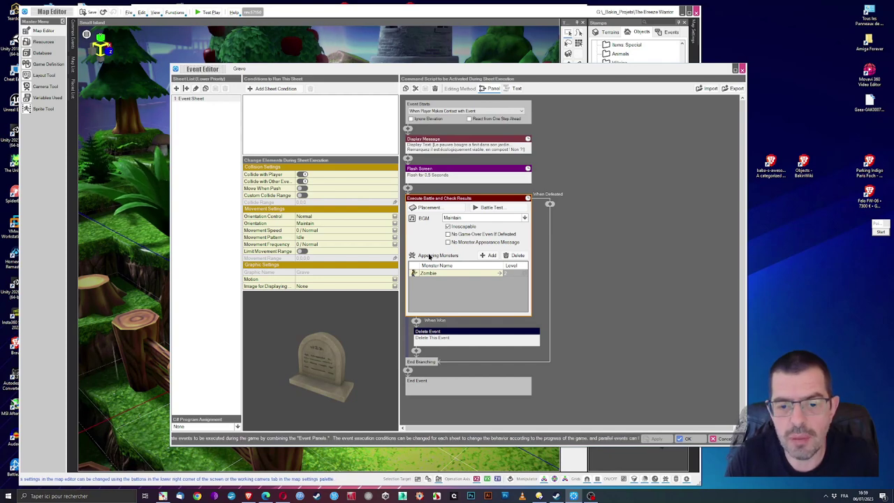
click(428, 207)
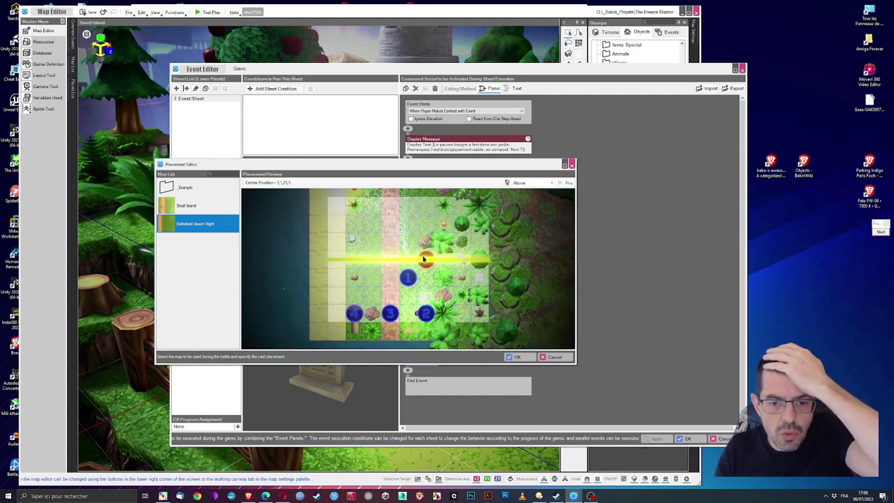
drag(424, 259, 386, 253)
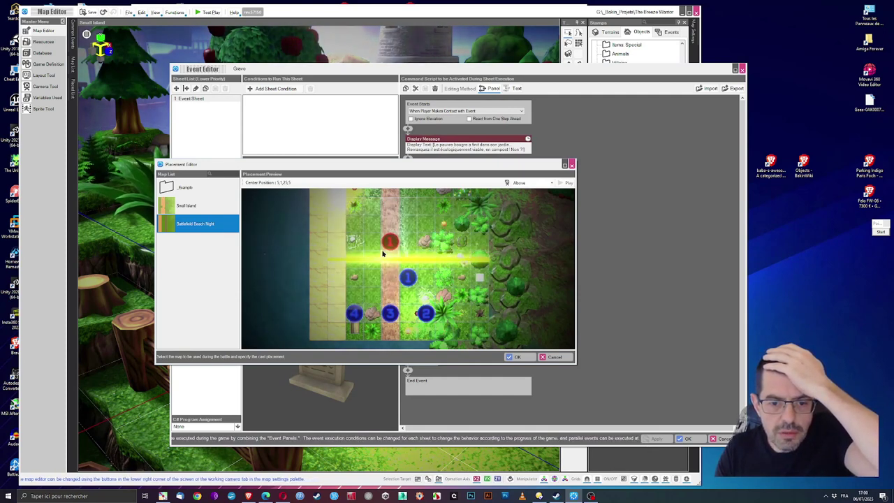
click(390, 278)
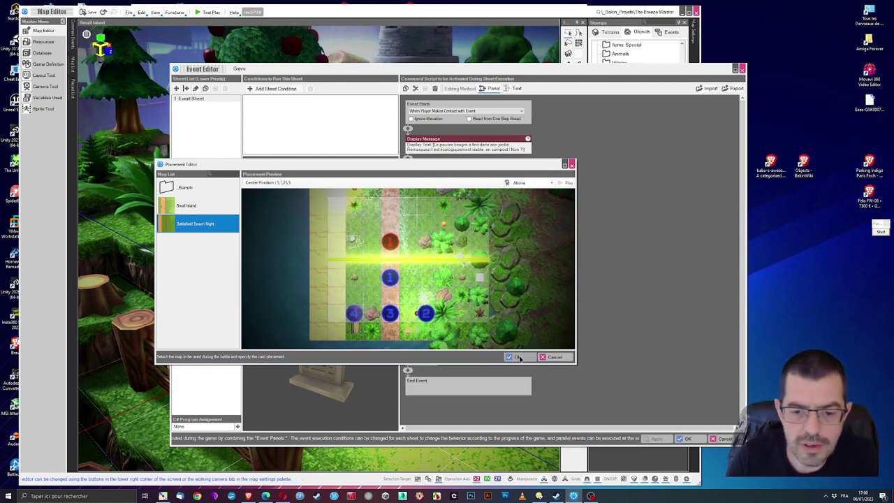
click(517, 356)
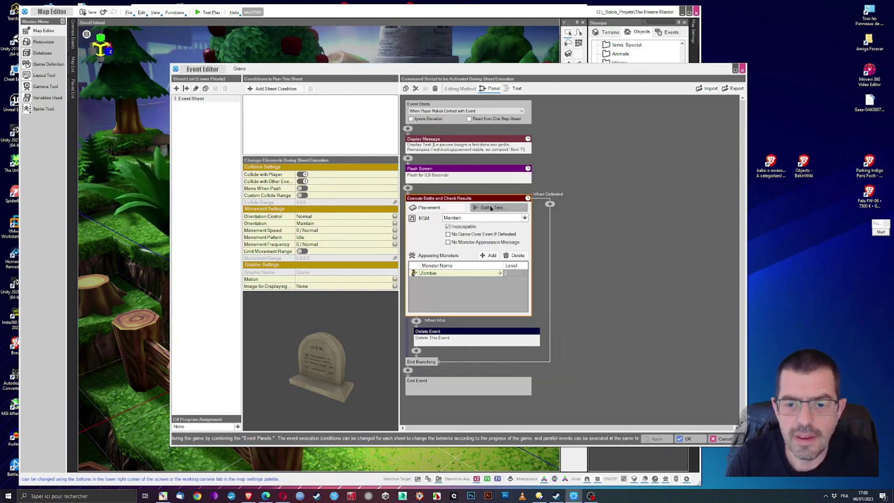
Battle-test the Grave event's zombie fight with the hero, end the test and accept the event's settings.
click(490, 208)
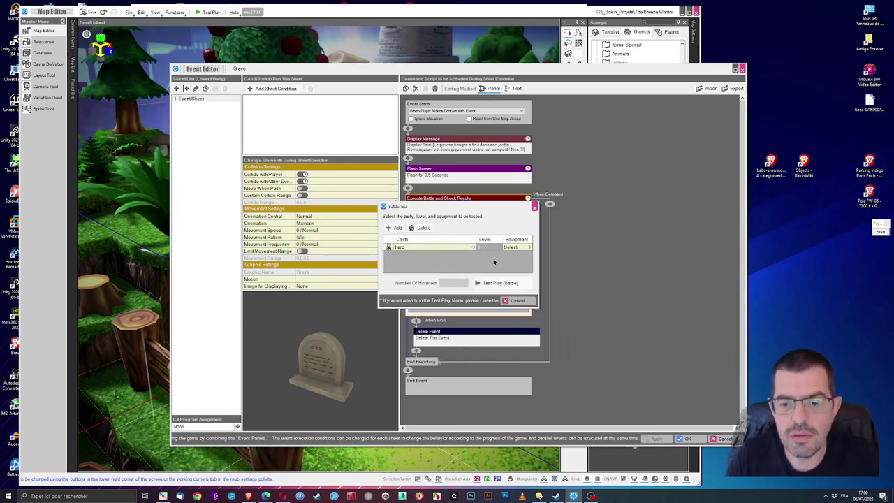
click(493, 283)
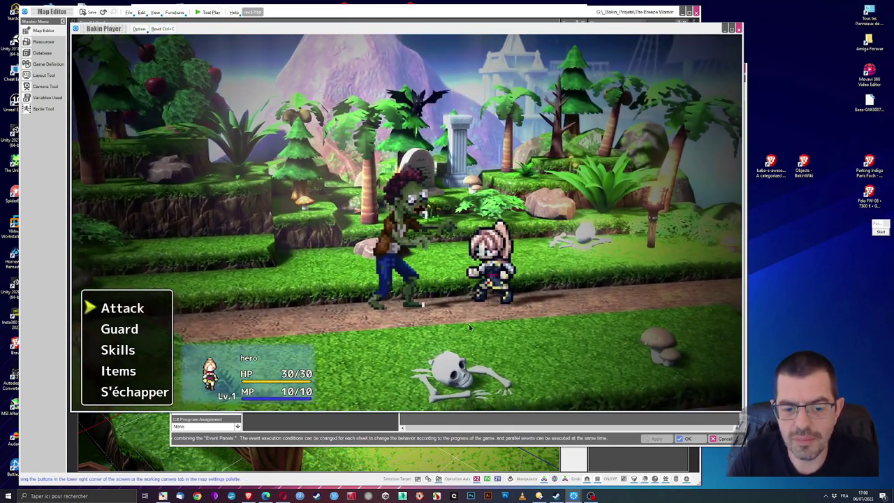
click(739, 31)
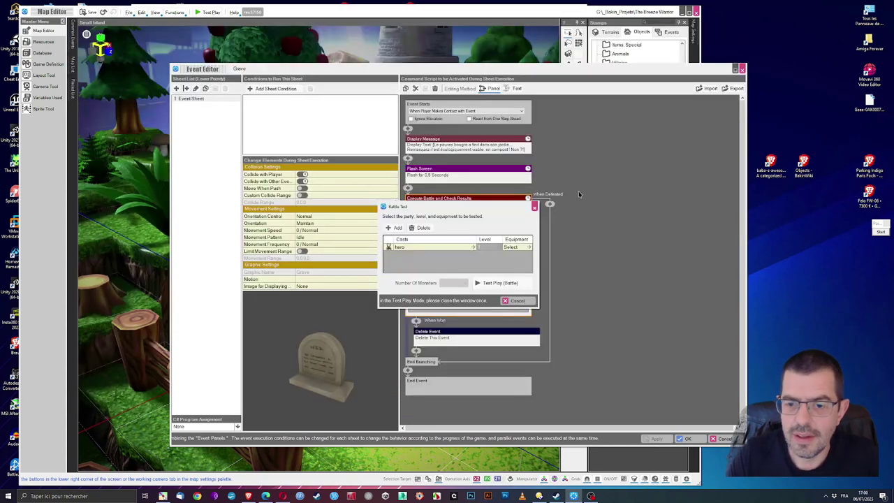
click(534, 207)
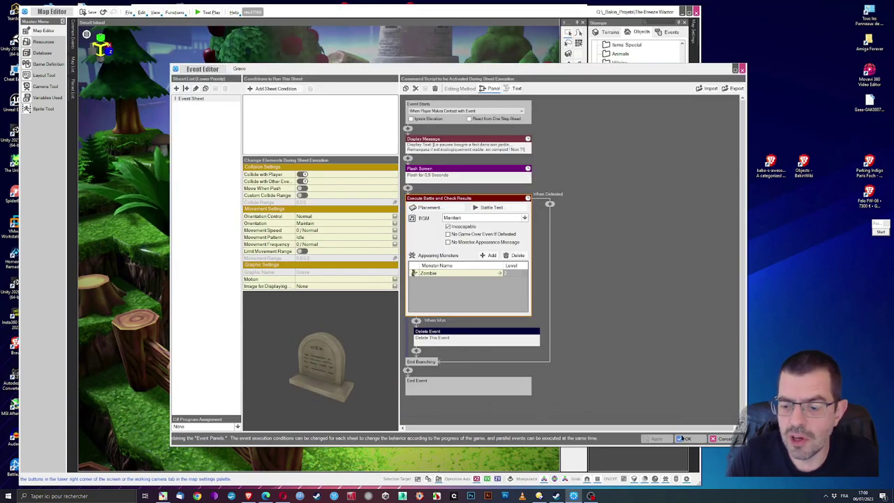
click(684, 438)
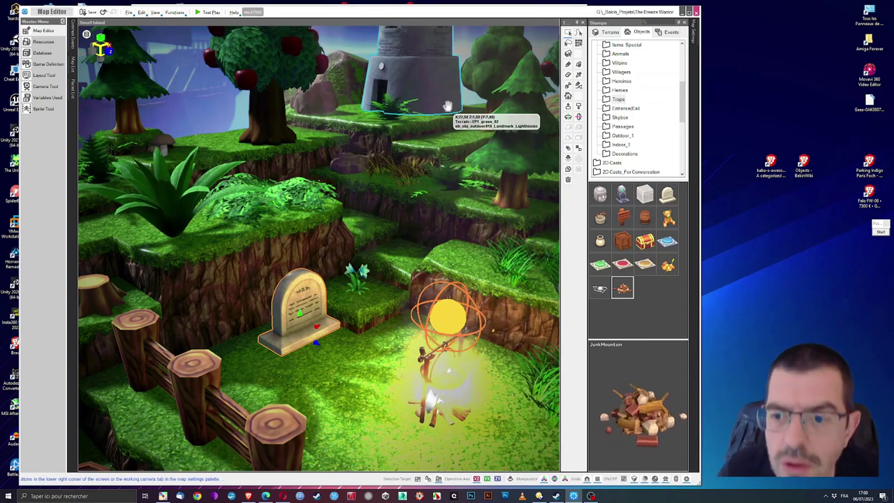
Open the database's cast list and bring the custom casts in the Mes_Casts folder into view.
drag(683, 119, 688, 169)
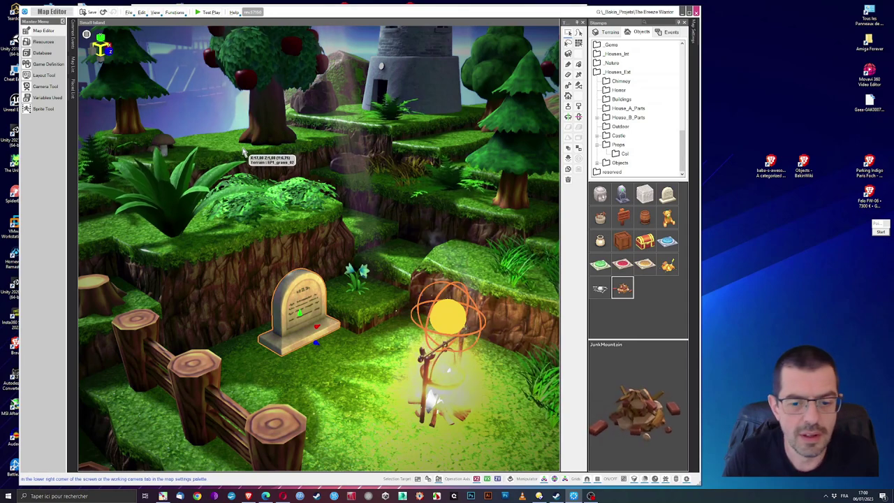
scroll(294, 223, down, 5)
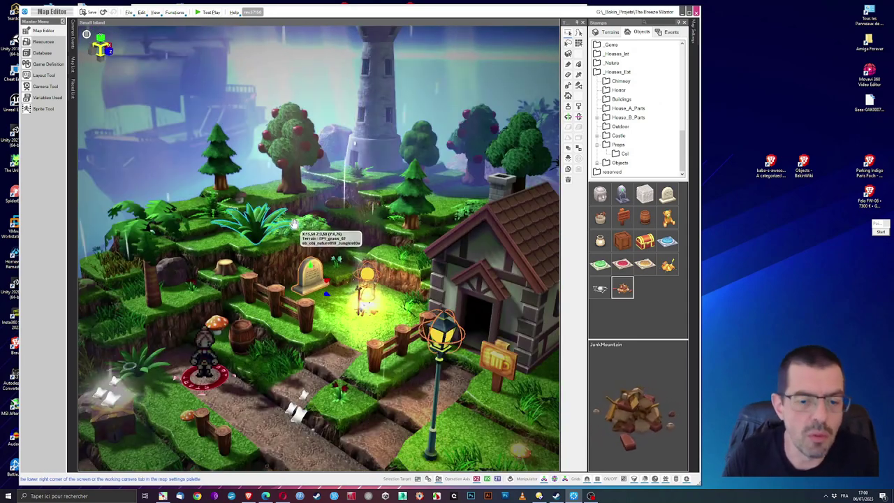
click(42, 52)
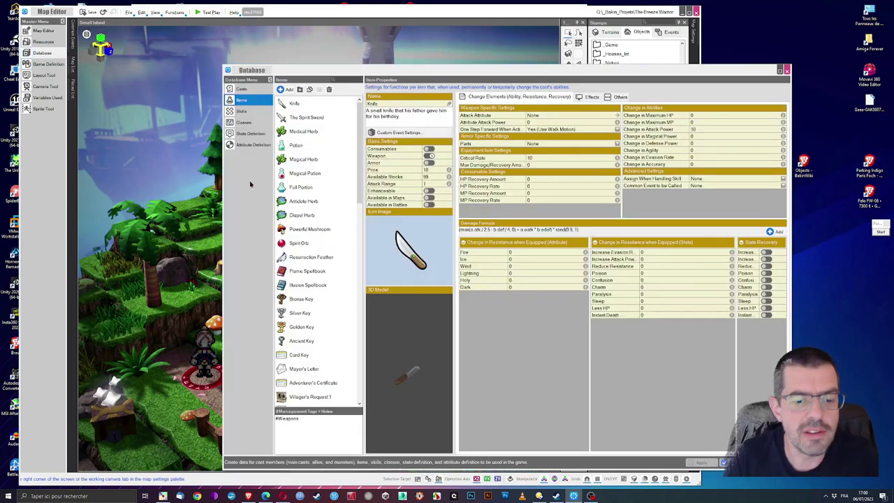
scroll(324, 328, down, 10)
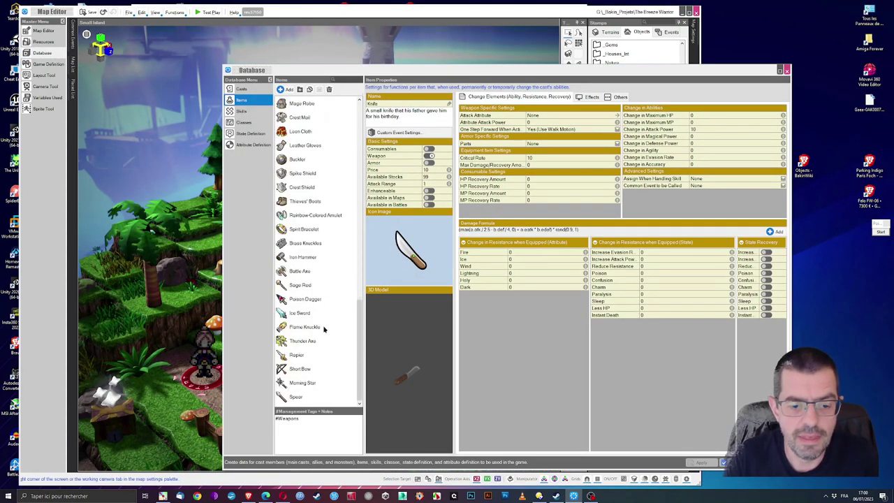
click(237, 90)
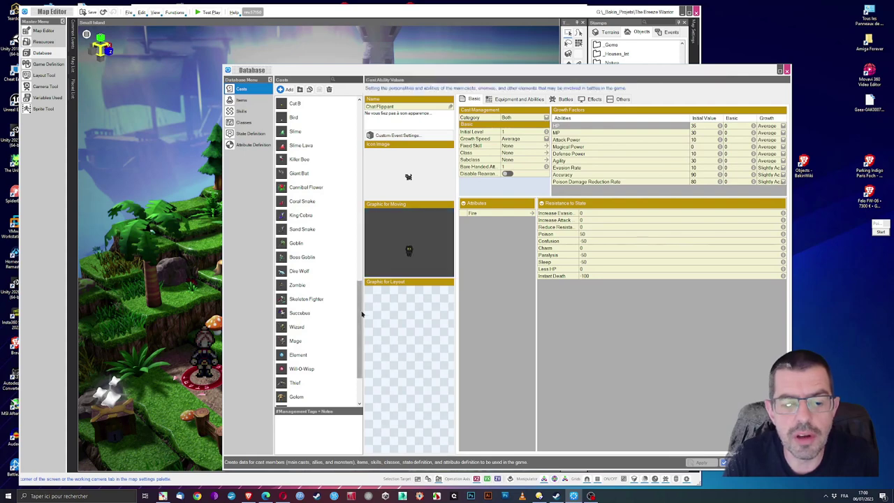
drag(360, 314, 364, 342)
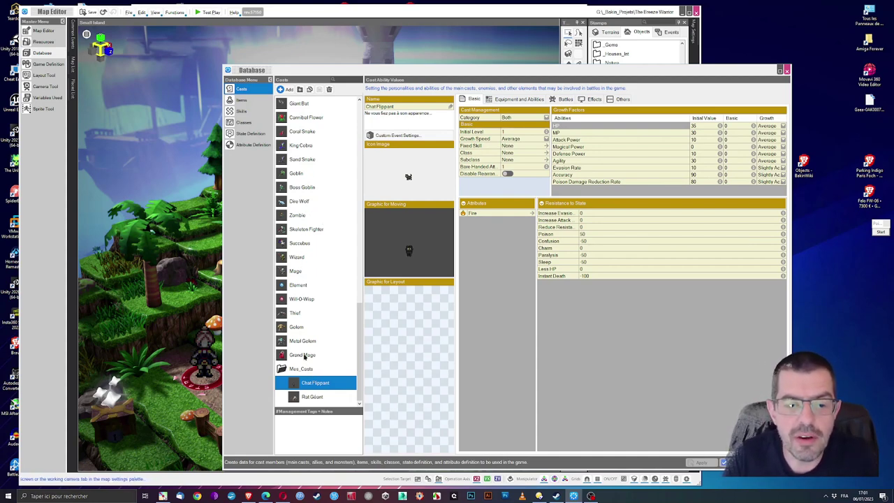
Look through the default casts, comparing Sand Snake, Villager C, Villager A, Black Mage and Hero B.
click(294, 158)
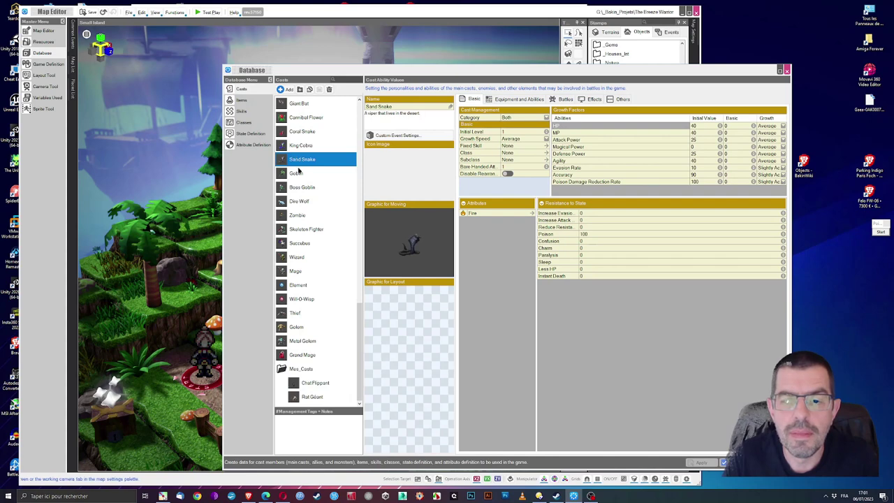
scroll(299, 171, up, 8)
click(300, 159)
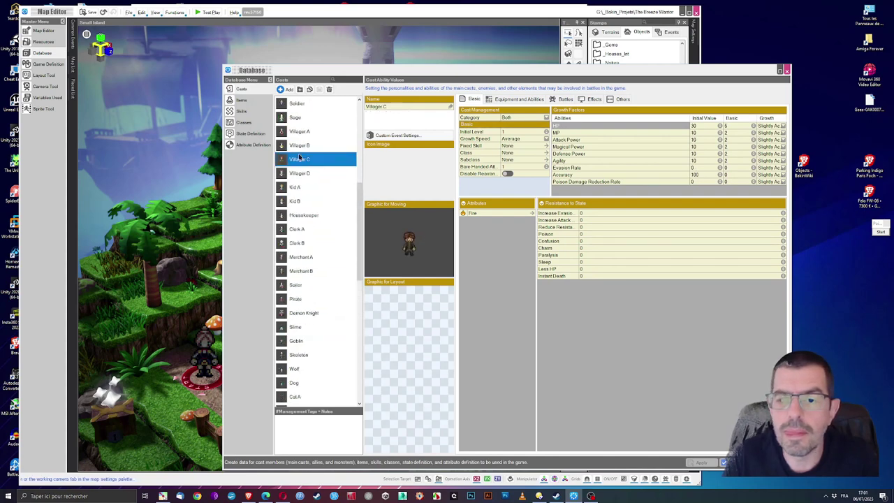
click(305, 130)
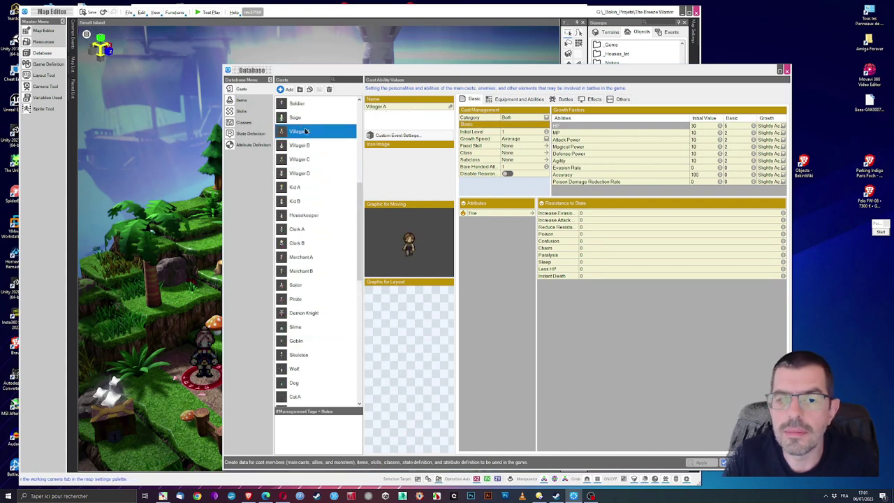
scroll(305, 131, up, 4)
click(306, 131)
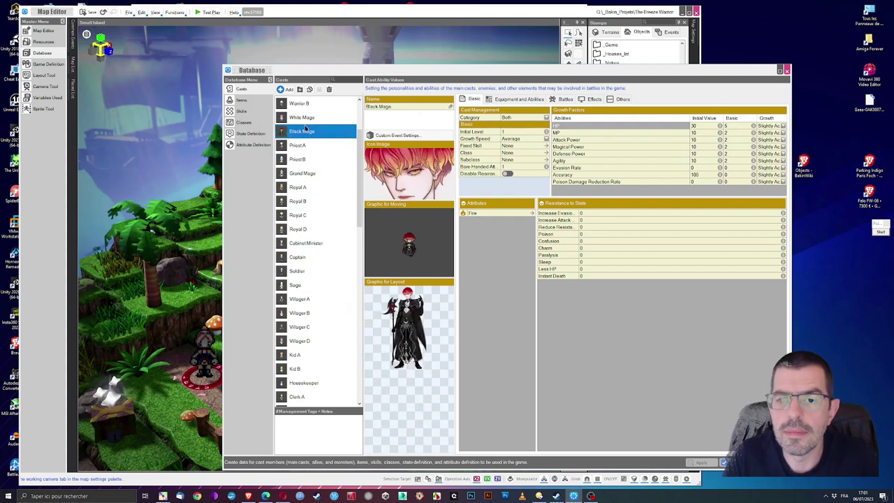
scroll(310, 136, up, 2)
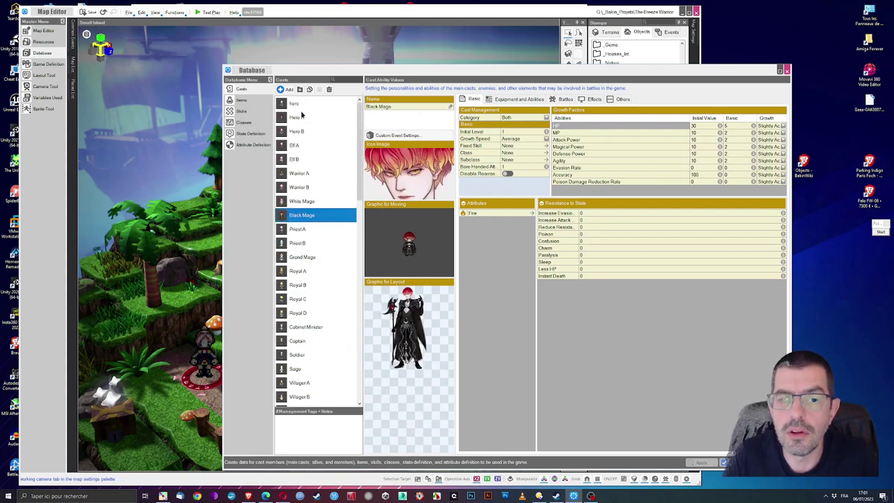
click(301, 118)
click(298, 131)
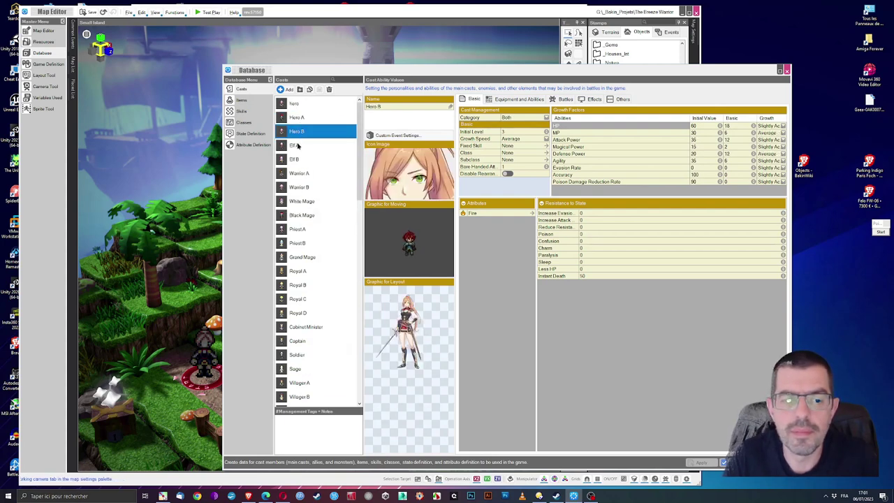
scroll(310, 262, down, 12)
scroll(311, 263, up, 4)
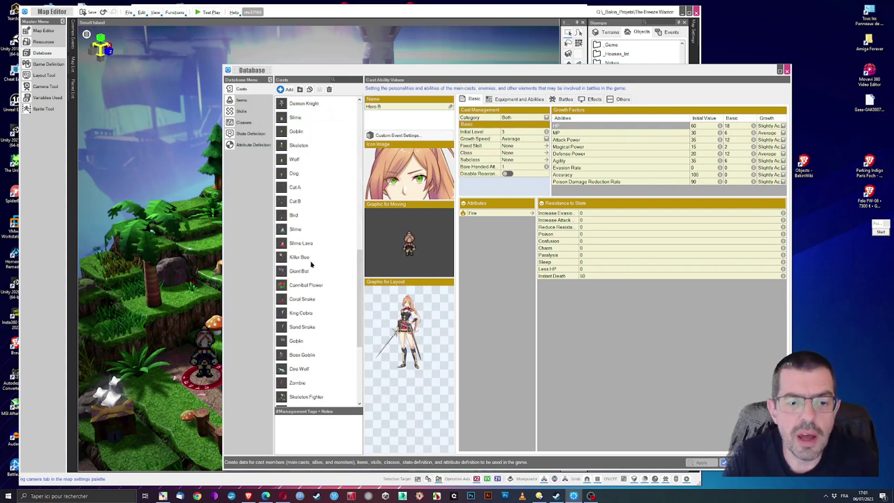
Examine the Cat A cast's basic, equipment and abilities, and battle settings.
click(302, 272)
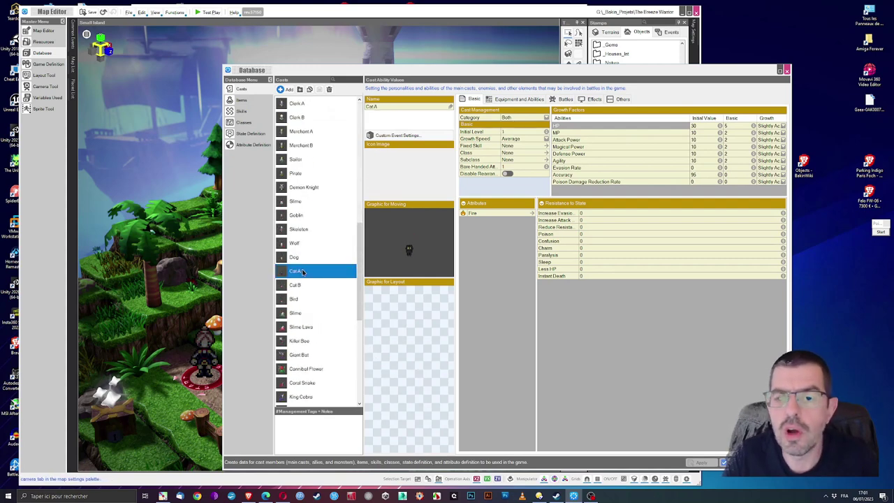
click(515, 99)
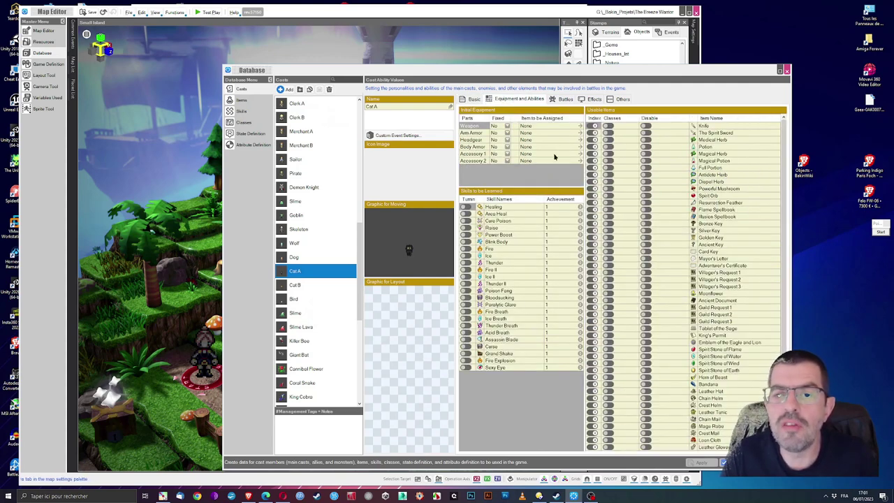
click(563, 100)
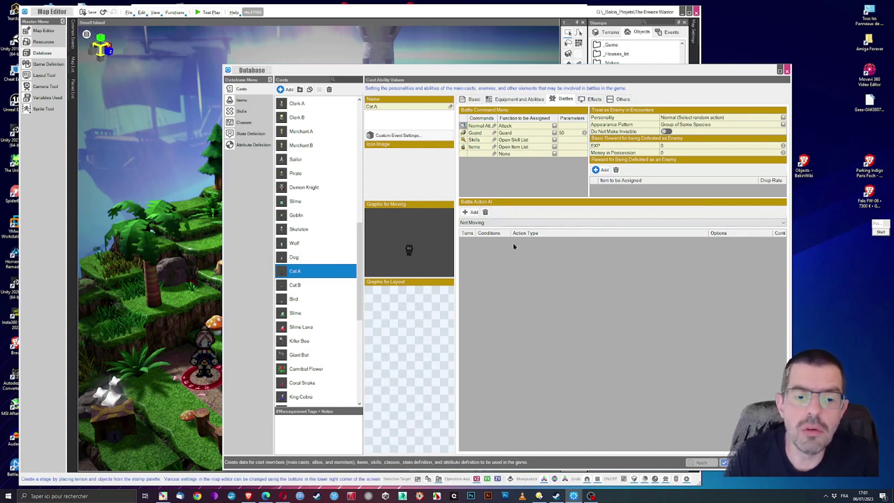
Examine the Slime's battle settings and available action types, and compare them with the Bird's.
click(299, 315)
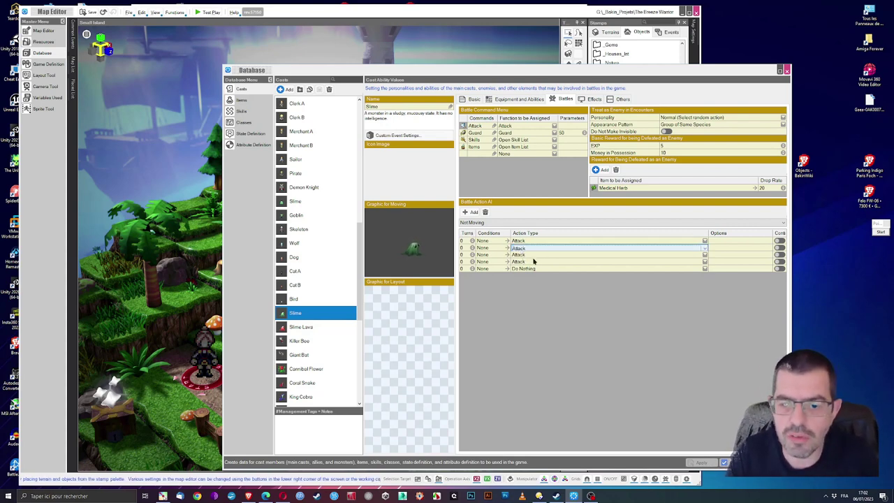
click(535, 249)
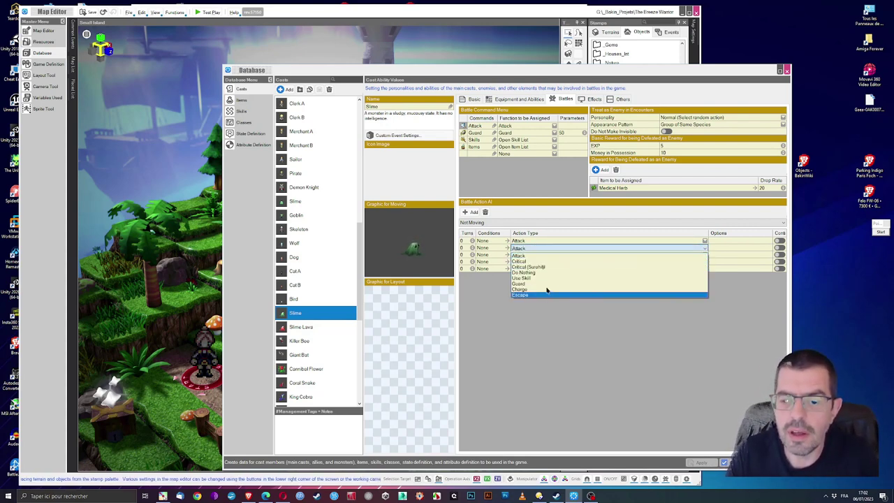
click(531, 255)
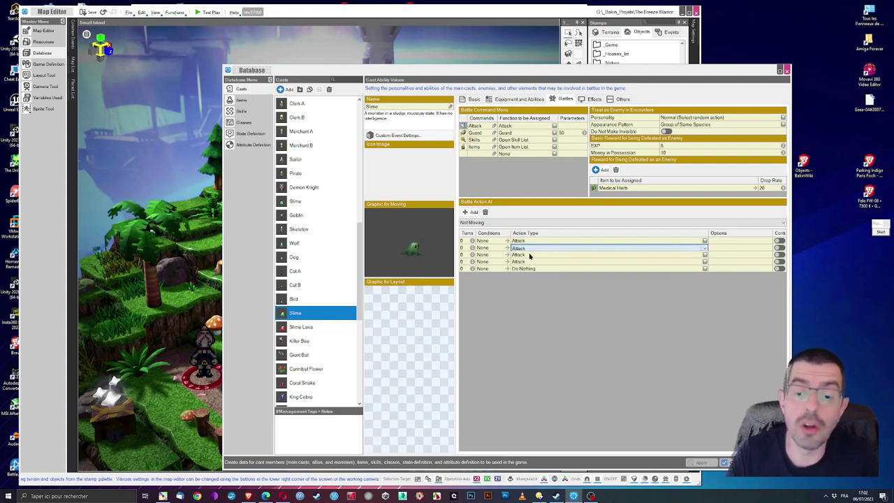
click(297, 299)
click(296, 312)
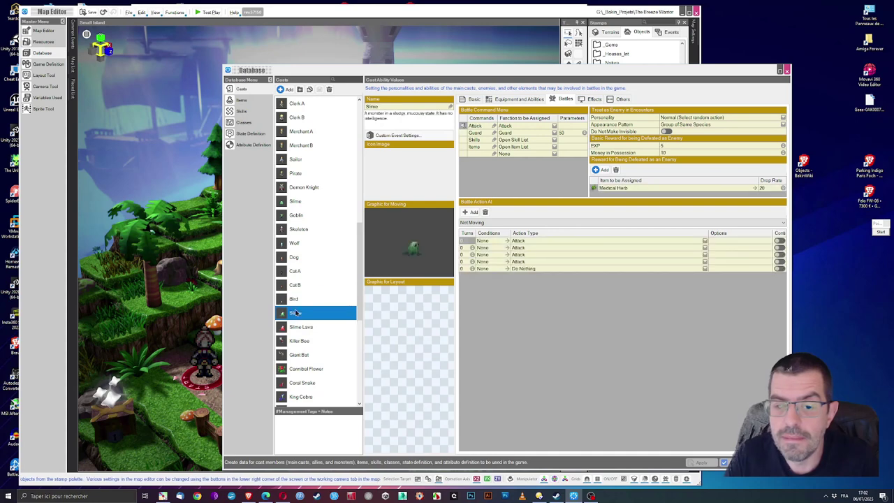
click(343, 301)
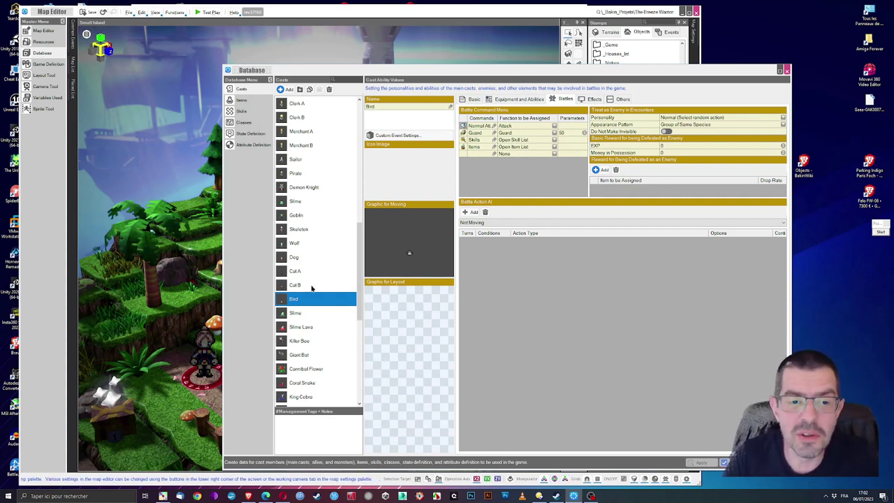
Copy the Slime cast into the Mes_Casts folder and name the copy Zombie.
click(309, 314)
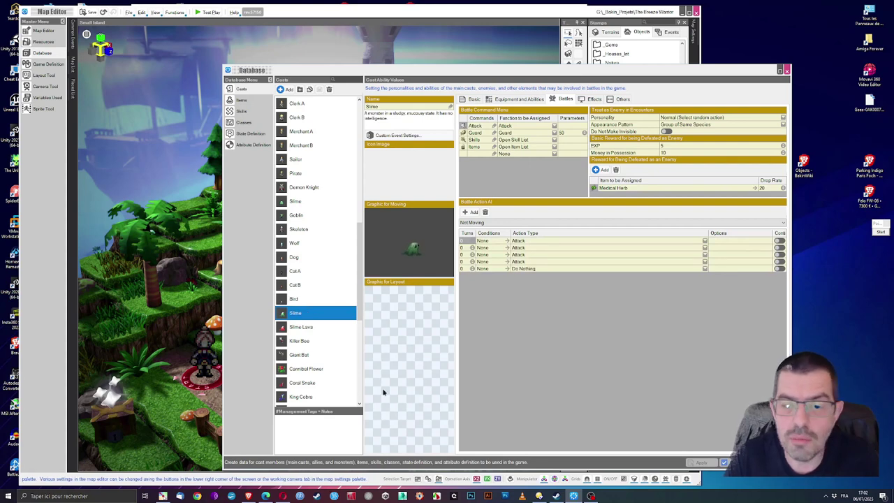
right_click(313, 313)
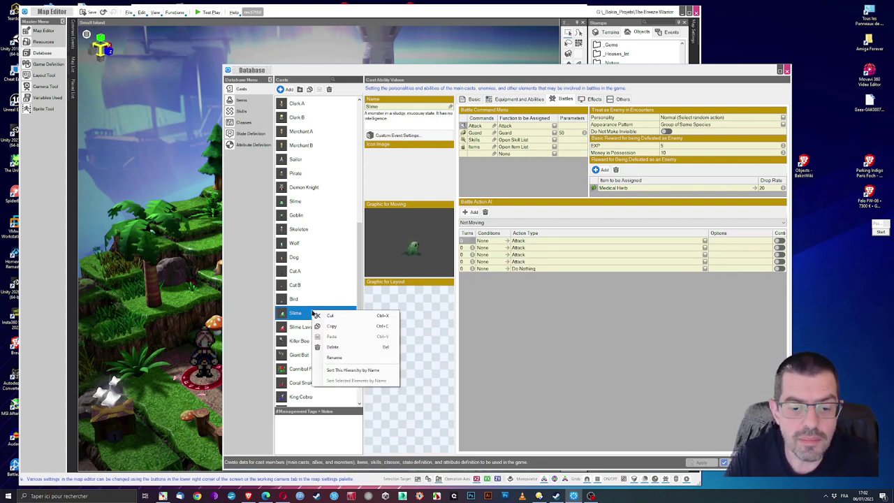
click(331, 325)
scroll(337, 335, down, 6)
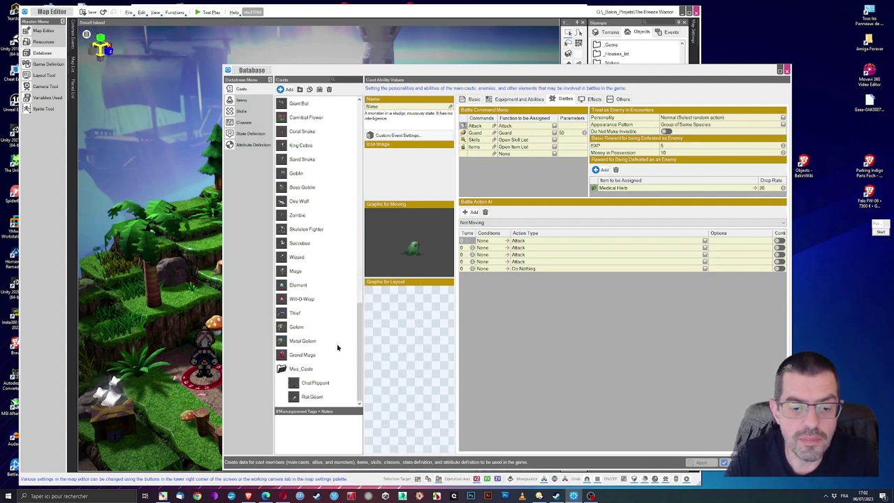
right_click(305, 369)
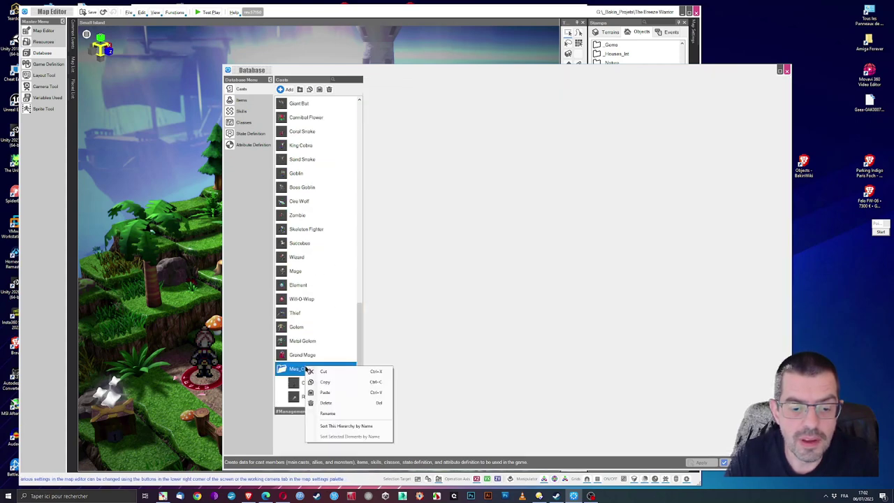
click(331, 395)
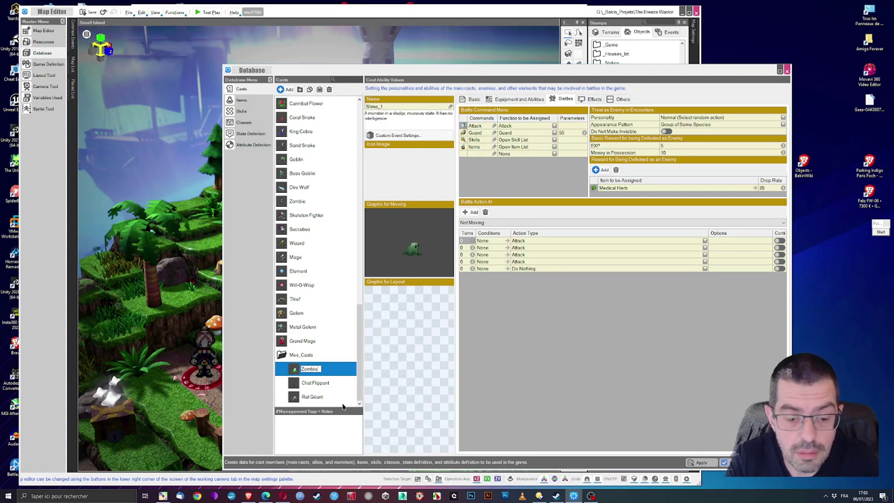
key(Return)
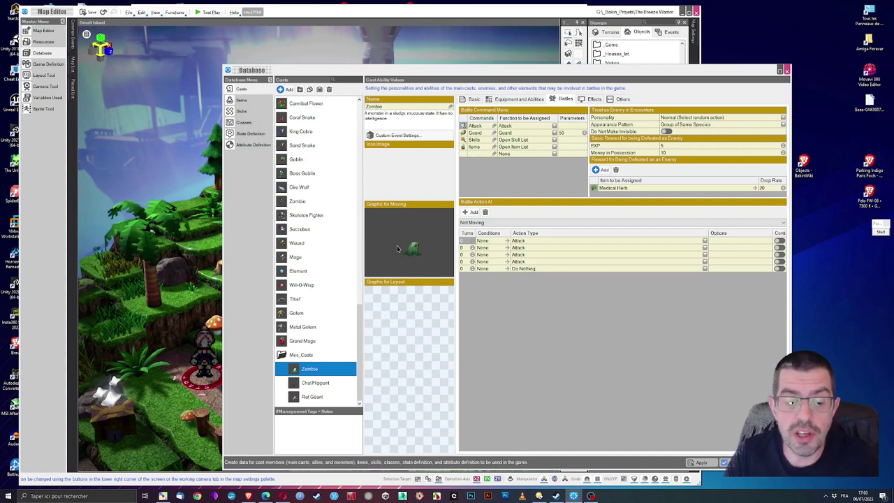
Rename the Zombie cast in Mes_Casts to Filax Zombie and replace its description with "Le cadavre en vie de Filax".
scroll(352, 286, up, 4)
scroll(349, 287, down, 2)
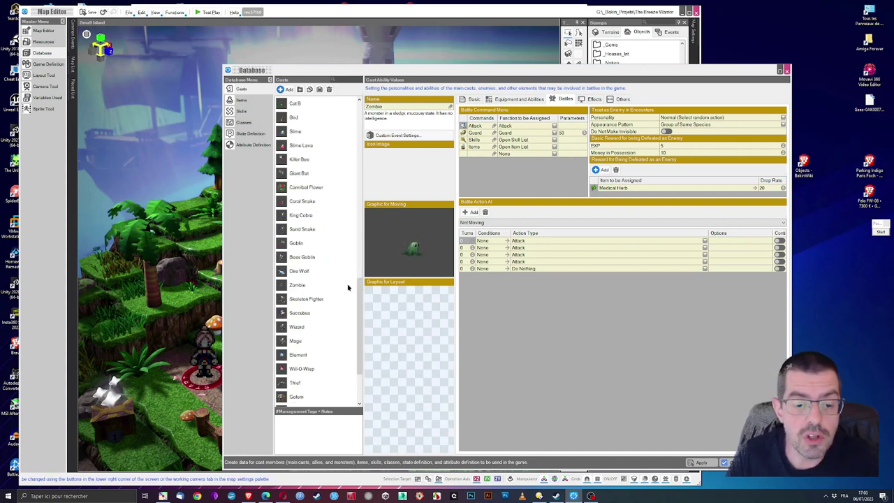
scroll(348, 287, down, 1)
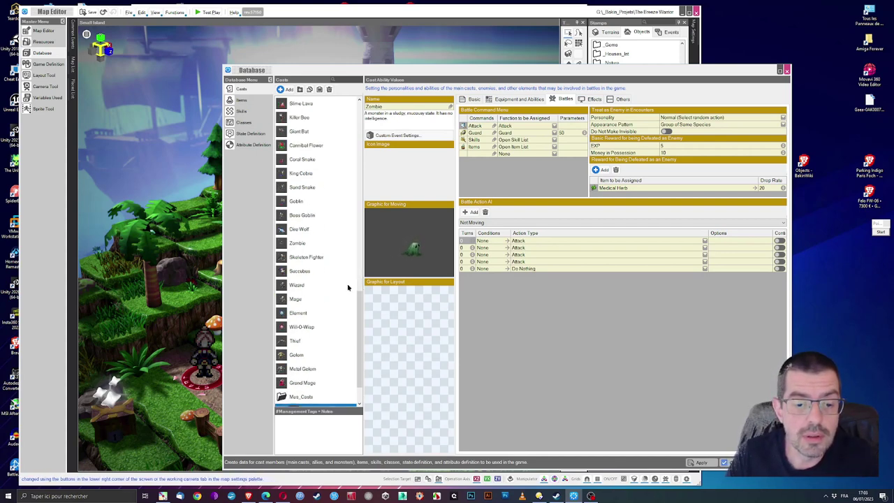
scroll(348, 287, down, 1)
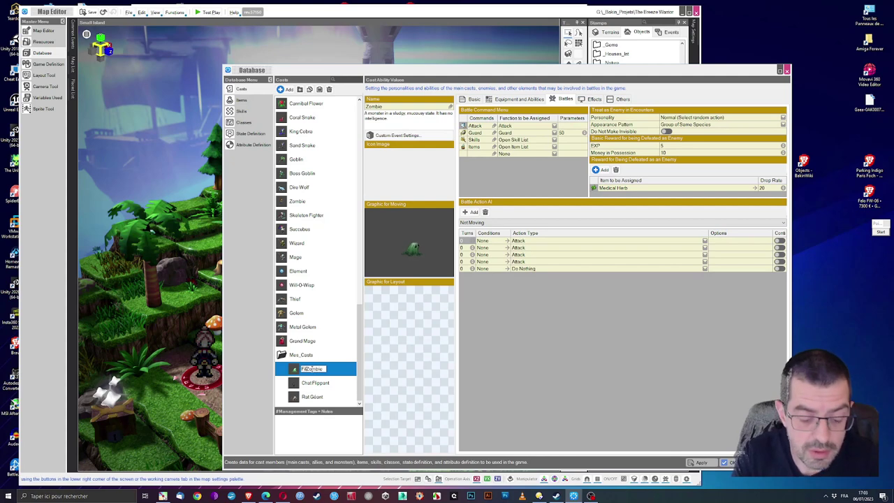
key(Return)
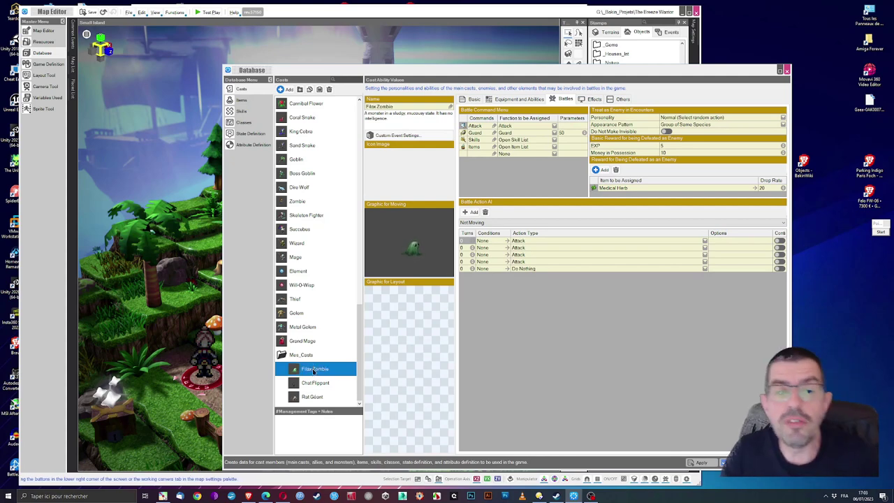
key(ctrl+a)
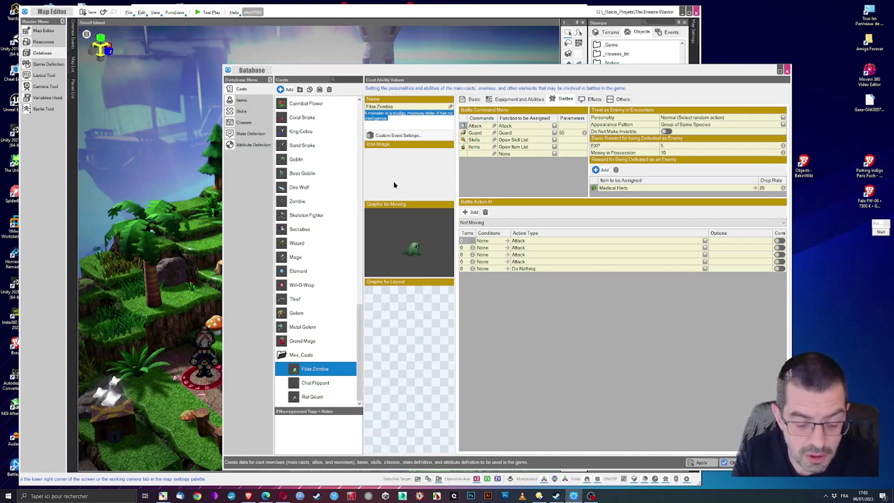
key(Delete)
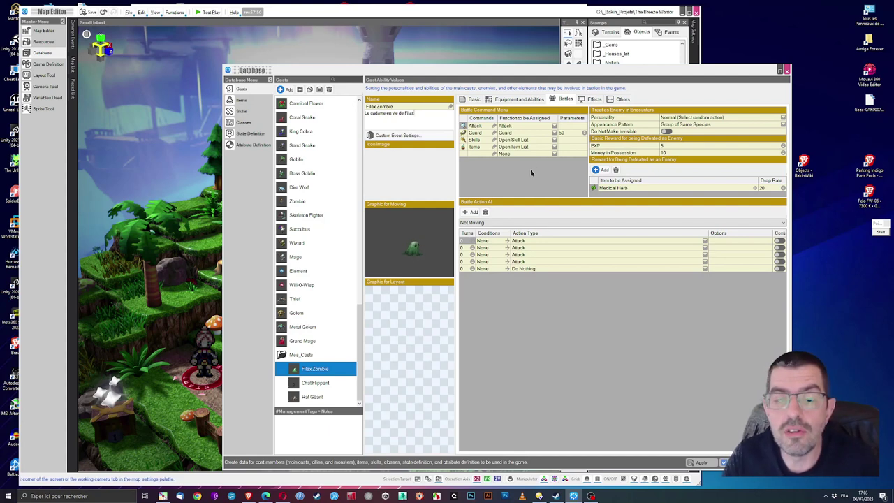
Compare the zombie_00 and zombie_01 stamps and assign zombie_01 as the Filax Zombie's moving graphic.
click(429, 233)
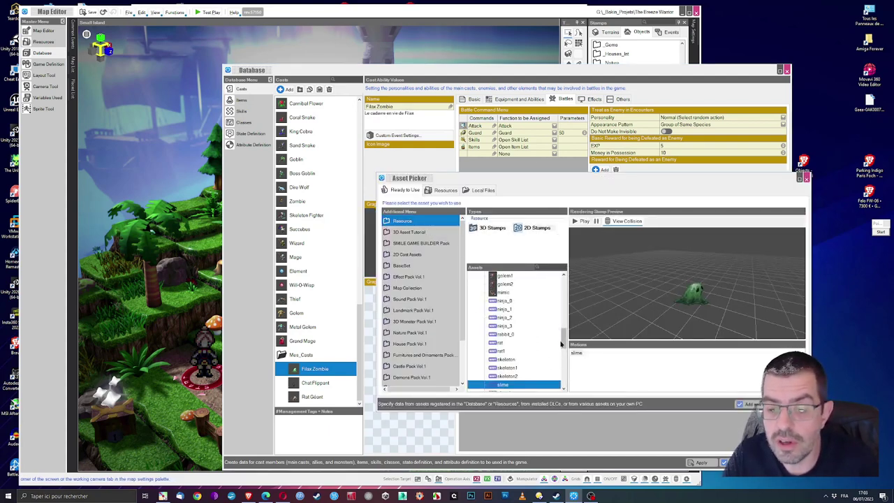
scroll(540, 349, down, 5)
scroll(540, 365, down, 3)
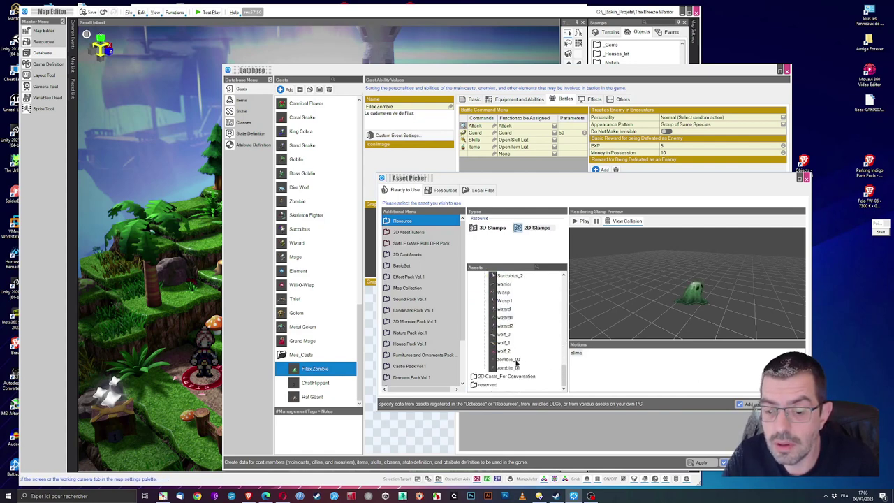
click(508, 359)
click(511, 369)
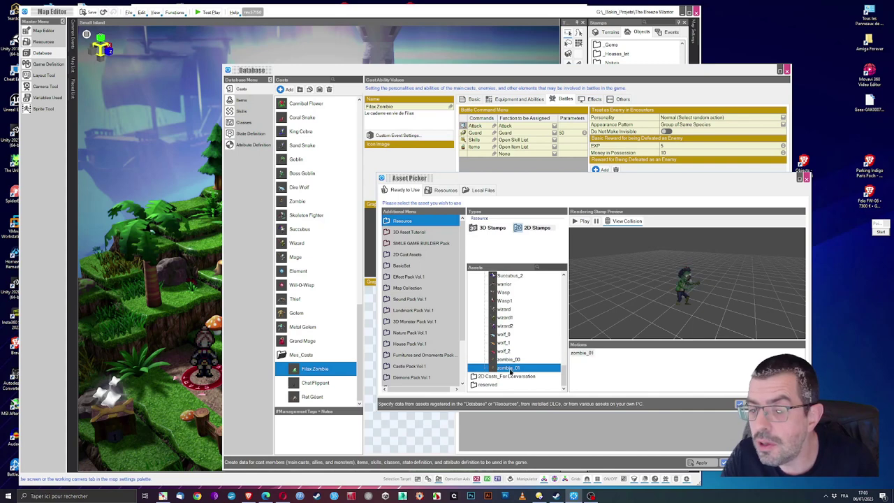
click(510, 360)
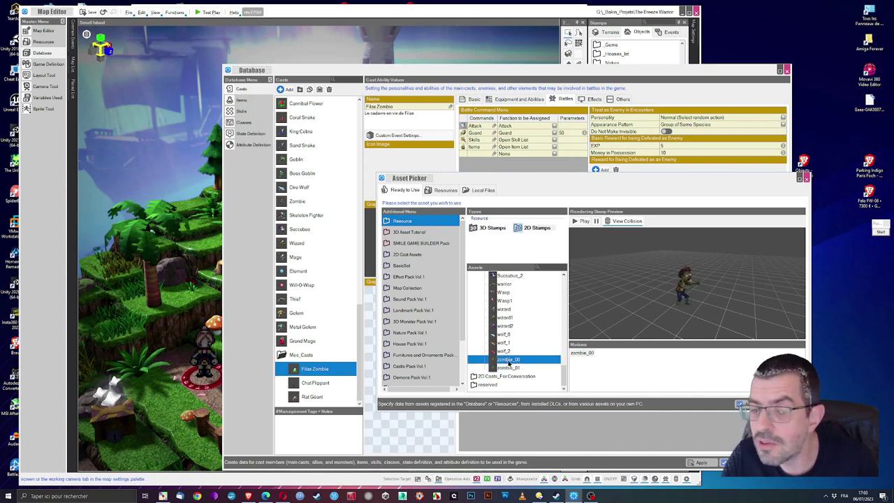
click(510, 368)
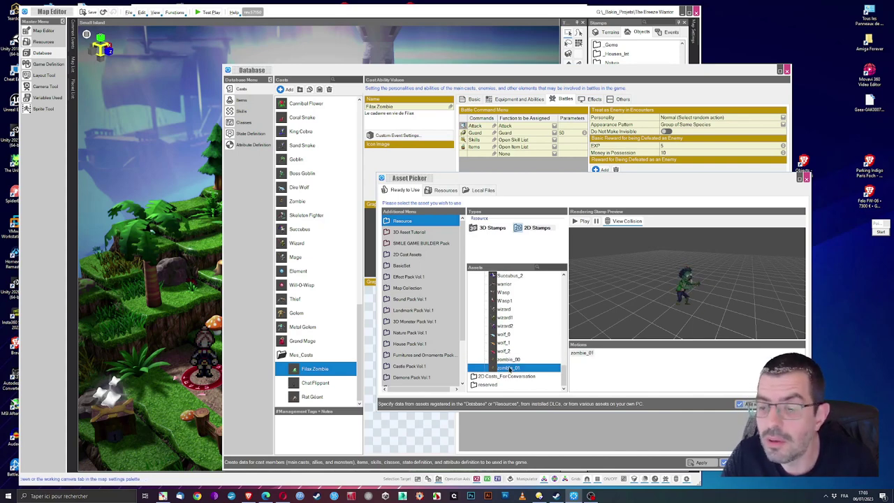
click(742, 405)
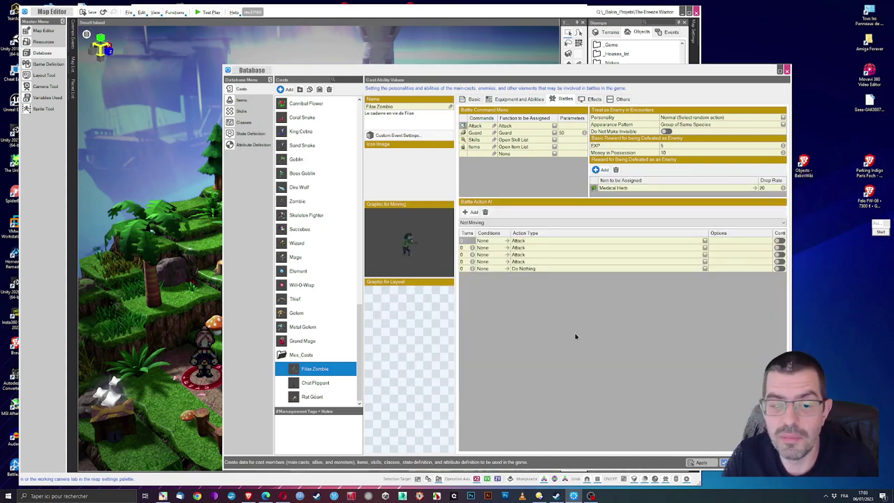
Review the Filax Zombie's equipment, abilities, initial level and growth factors, and apply the cast changes.
click(502, 100)
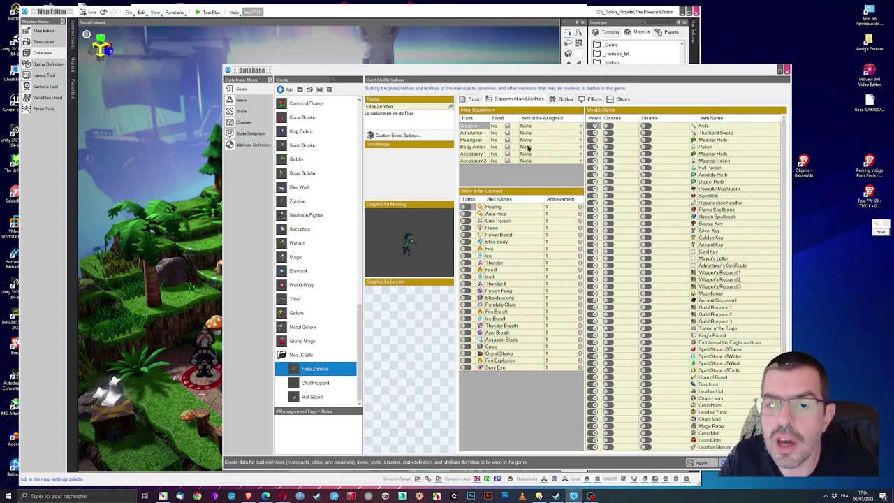
click(470, 99)
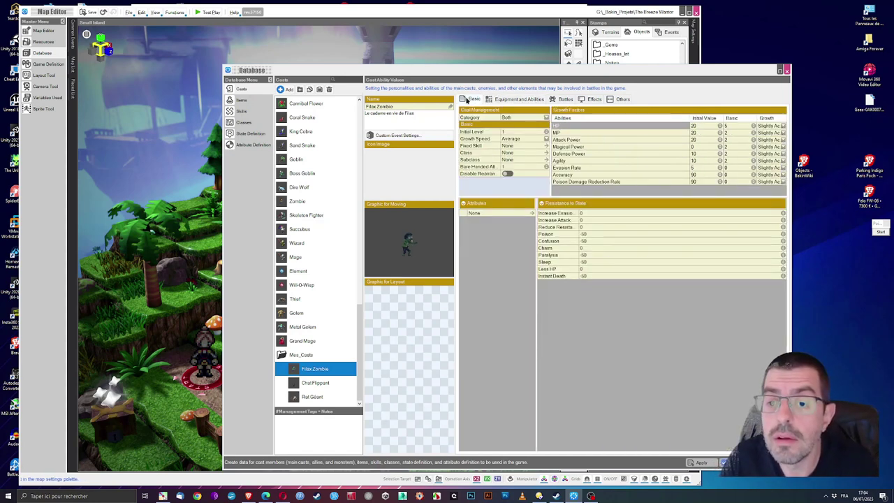
click(563, 128)
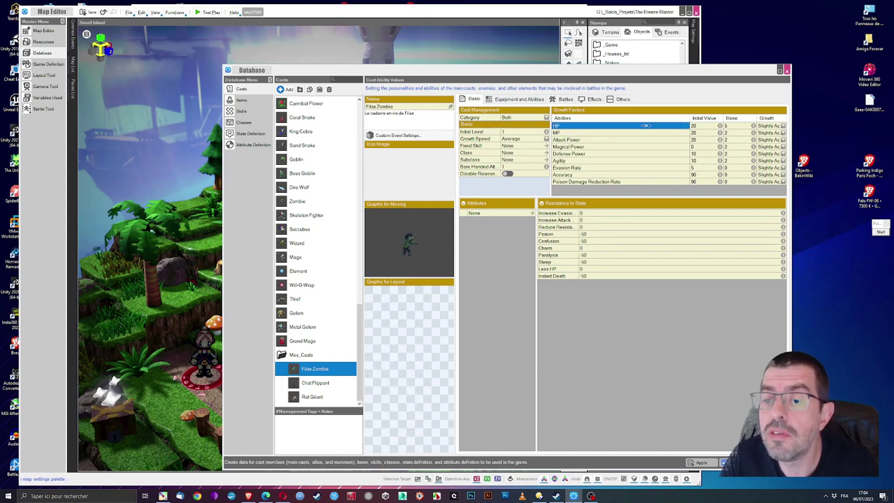
click(520, 132)
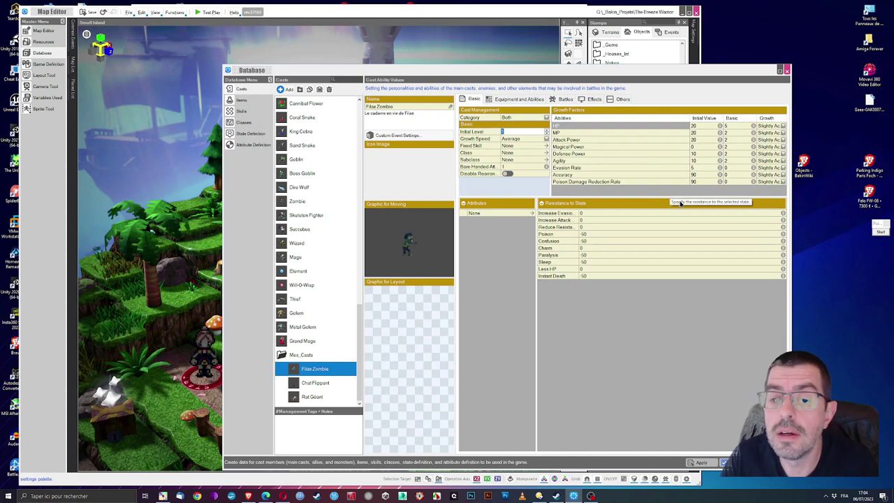
click(707, 361)
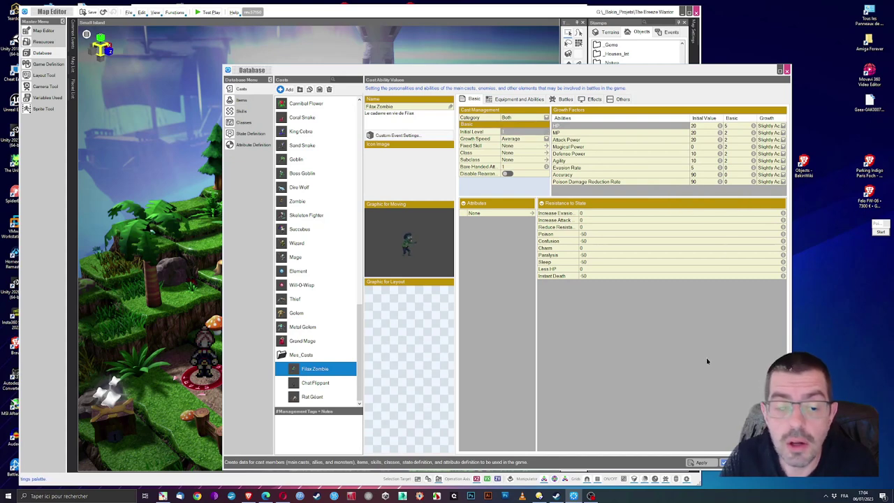
click(304, 374)
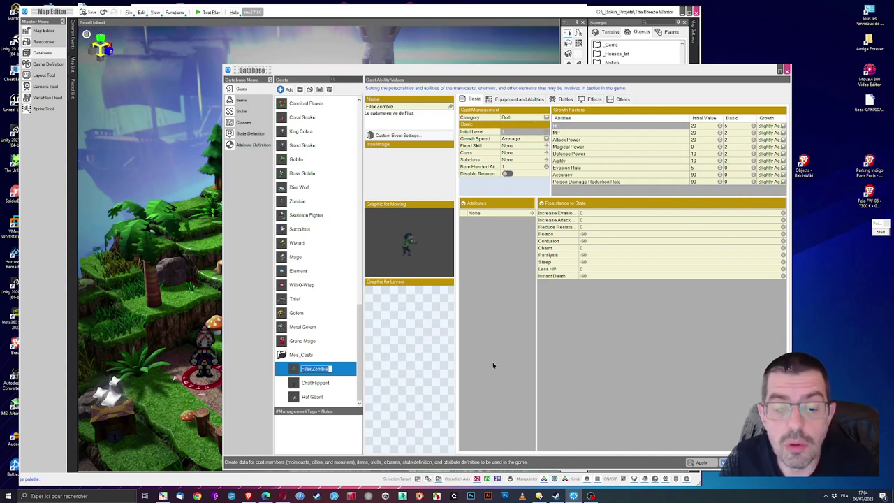
click(700, 463)
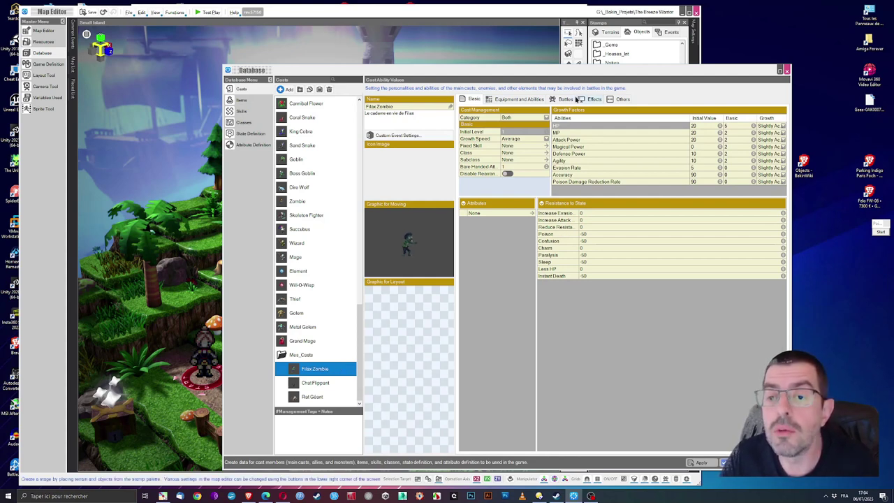
Set the Filax Zombie's bare-handed attack effect to the Poison_all battle particle.
click(592, 99)
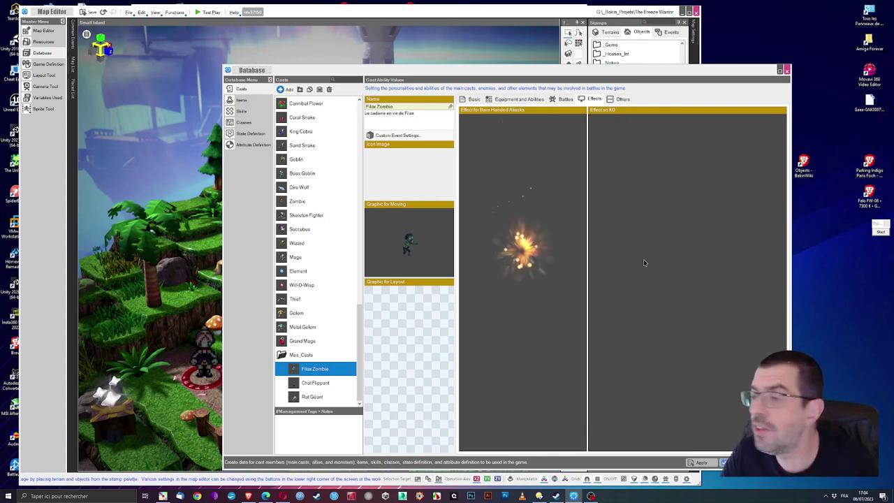
drag(593, 263, 626, 260)
click(532, 262)
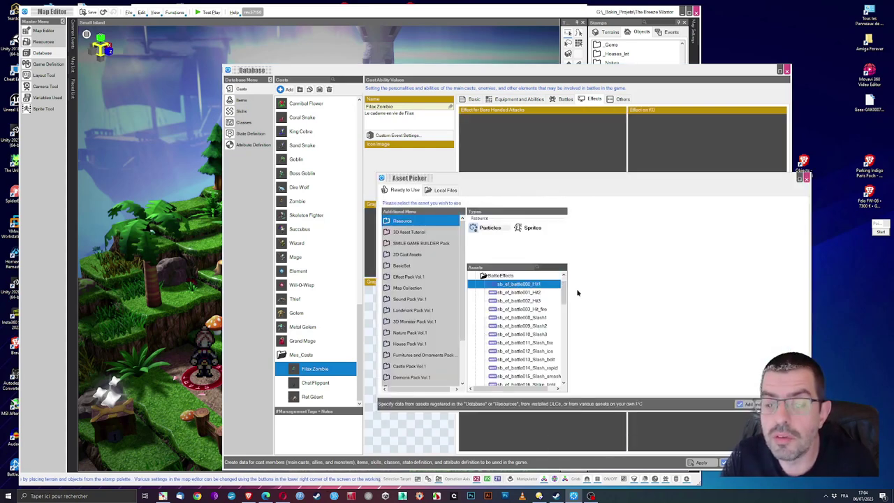
scroll(556, 318, down, 10)
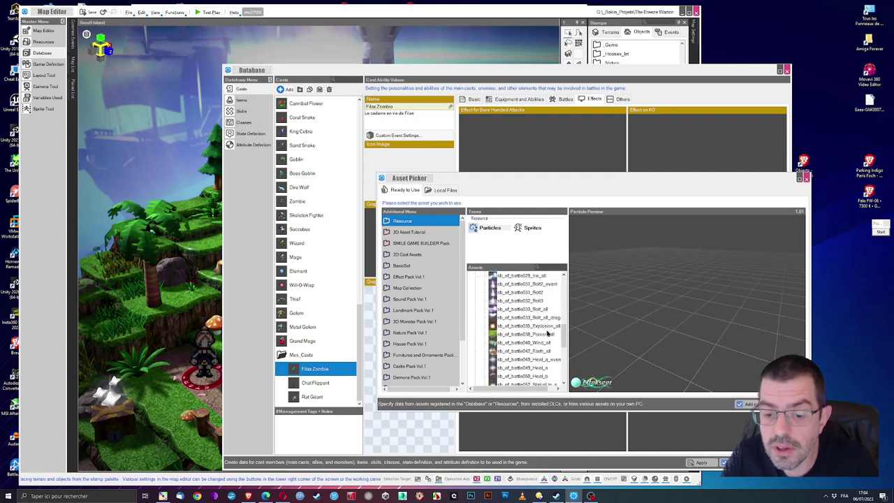
click(517, 335)
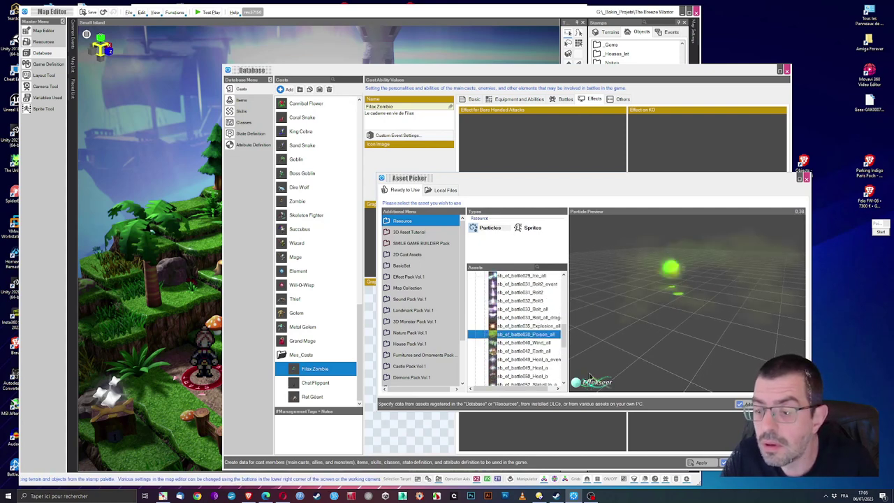
click(741, 404)
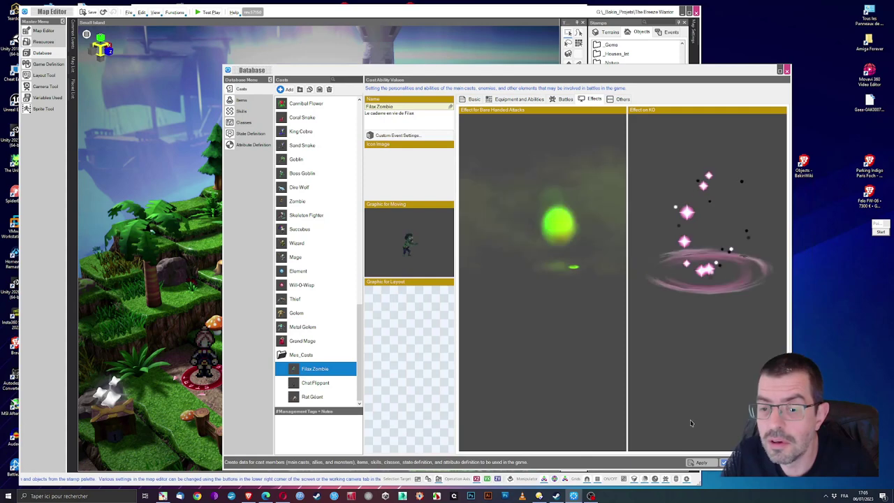
Set the Filax Zombie's KO effect to the Poison_all battle particle.
click(682, 261)
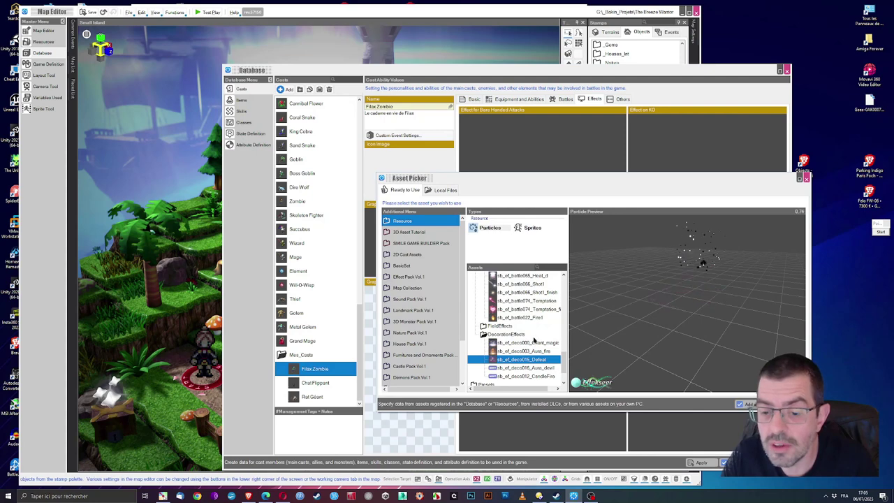
scroll(529, 329, up, 3)
scroll(527, 327, up, 2)
click(526, 301)
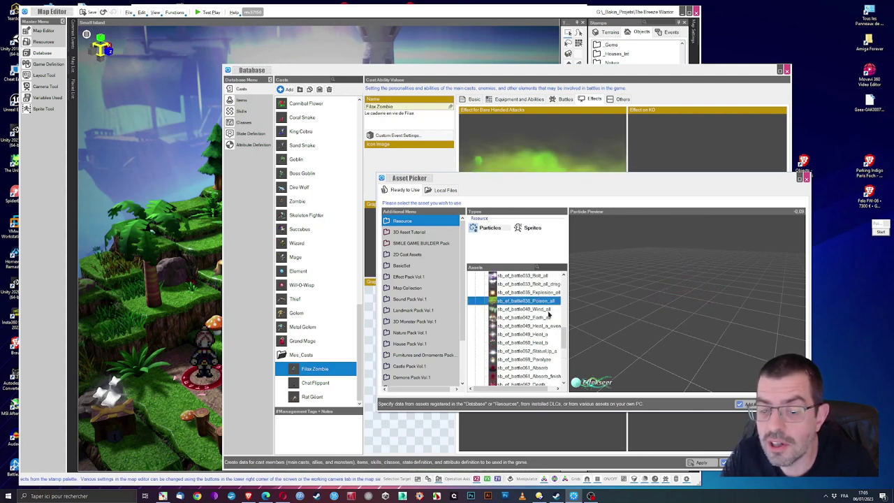
click(744, 404)
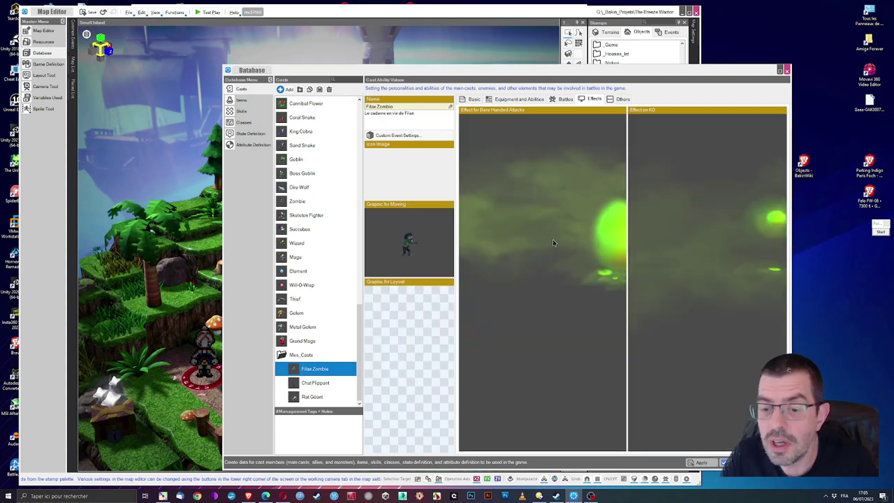
Change the Filax Zombie's bare-handed attack effect to sb_ef_battle019_Fangs, then apply the changes and close the database.
click(553, 239)
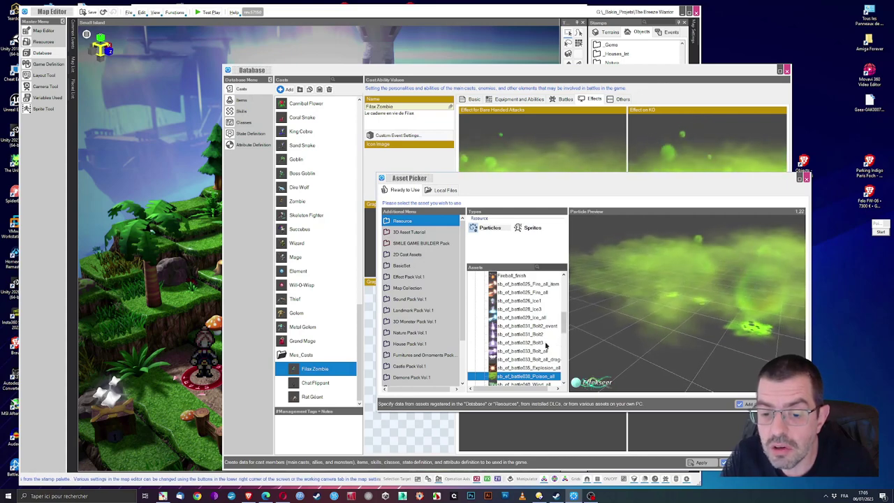
scroll(540, 333, up, 1)
click(511, 310)
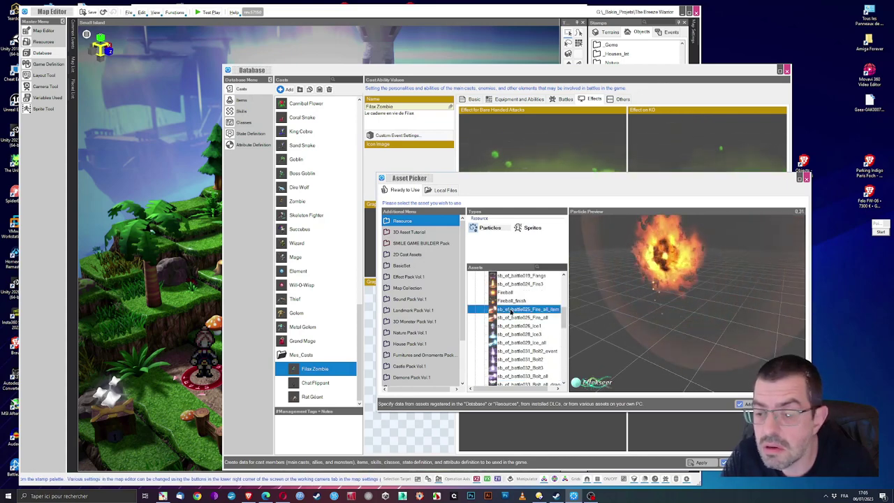
scroll(510, 312, up, 2)
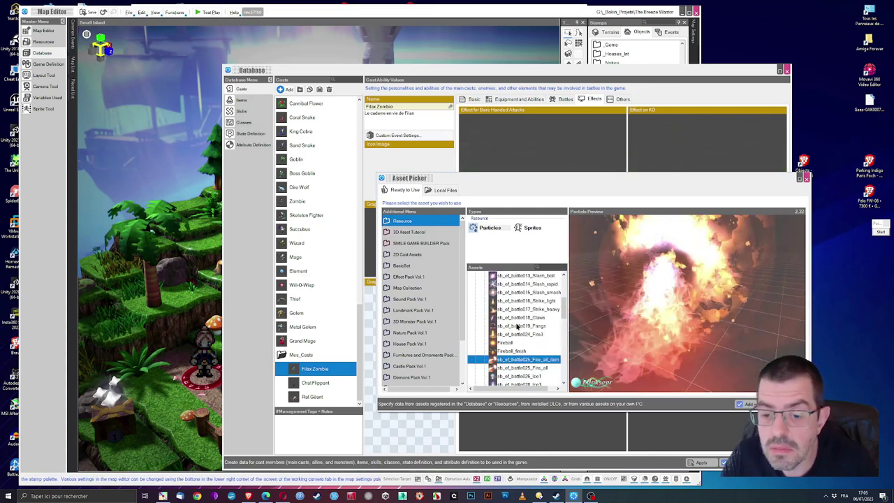
click(521, 326)
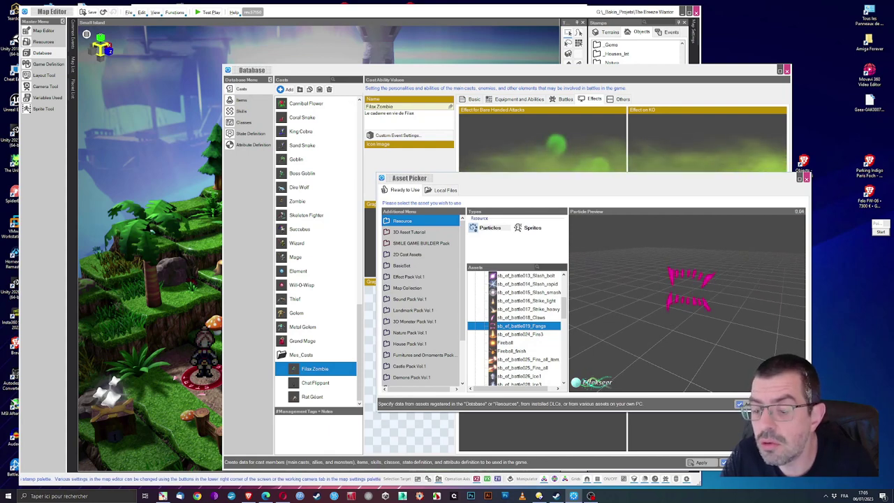
click(746, 403)
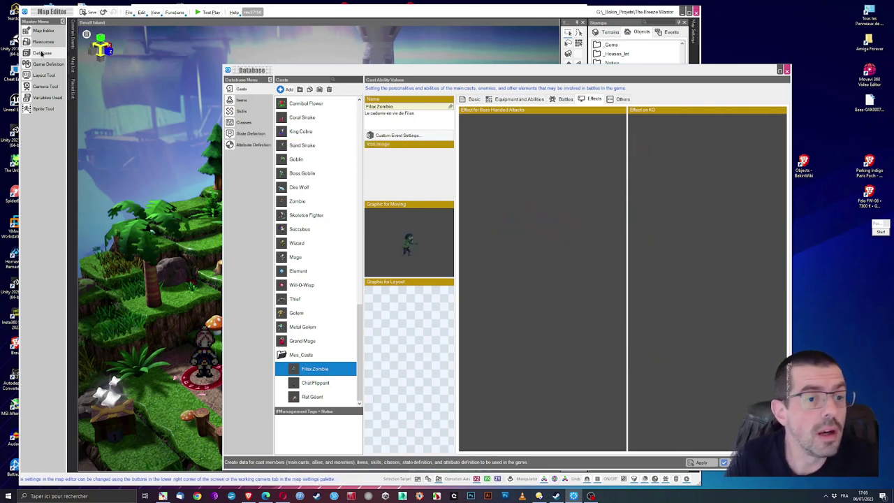
click(702, 463)
click(725, 463)
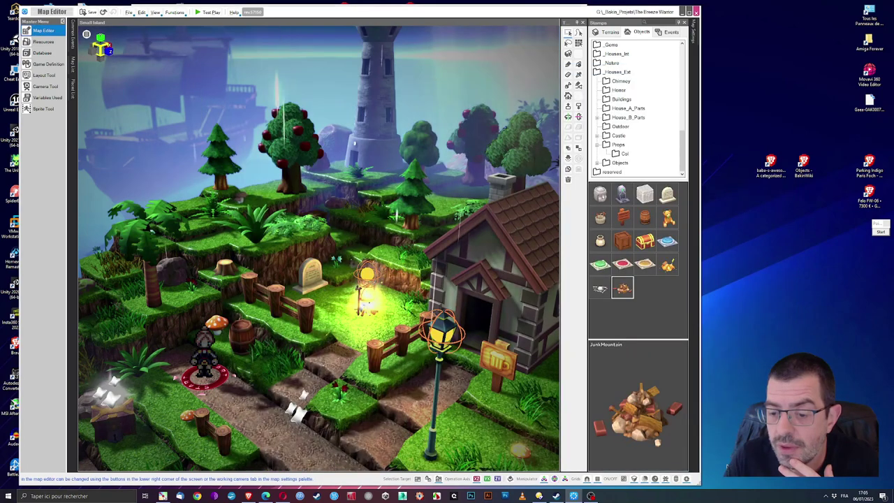
Replace the Zombie in the gravestone event's battle with the Filax Zombie cast from the Mes_Casts folder.
double_click(307, 275)
click(443, 203)
click(459, 274)
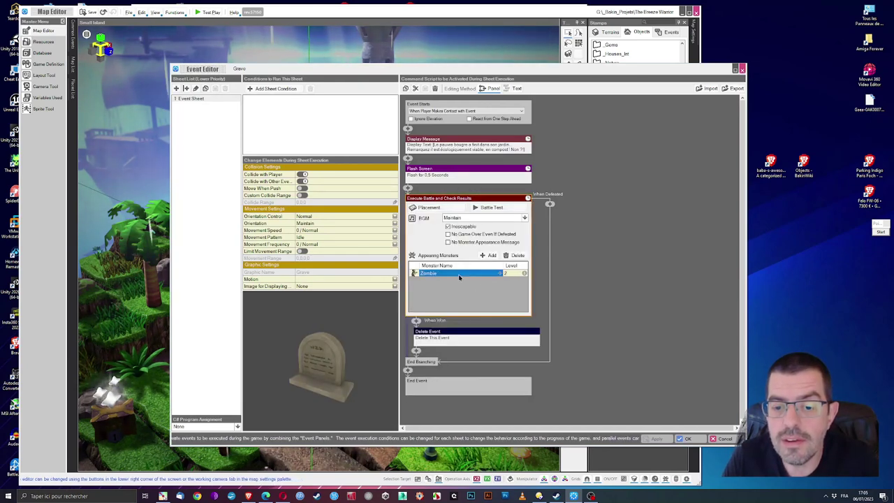
double_click(459, 275)
drag(556, 297, 558, 303)
click(371, 285)
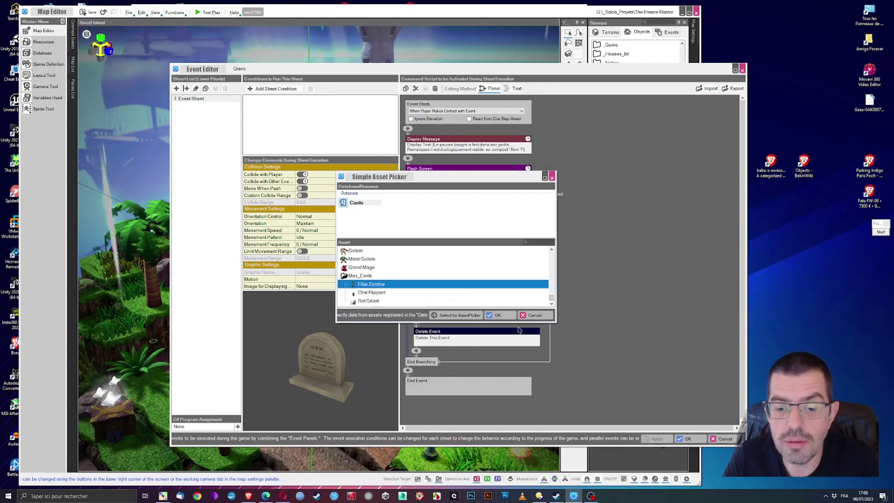
click(494, 315)
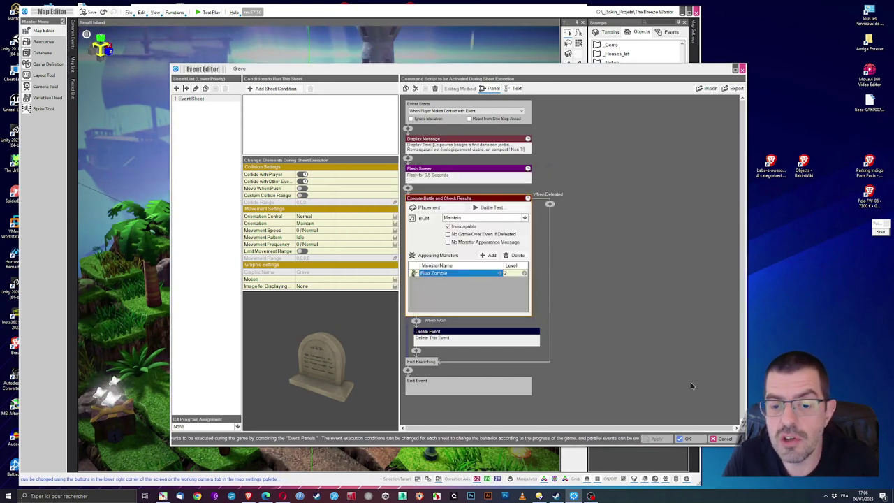
Set up a battle test for the gravestone fight and give the hero the Morning Star as weapon.
click(492, 208)
click(517, 247)
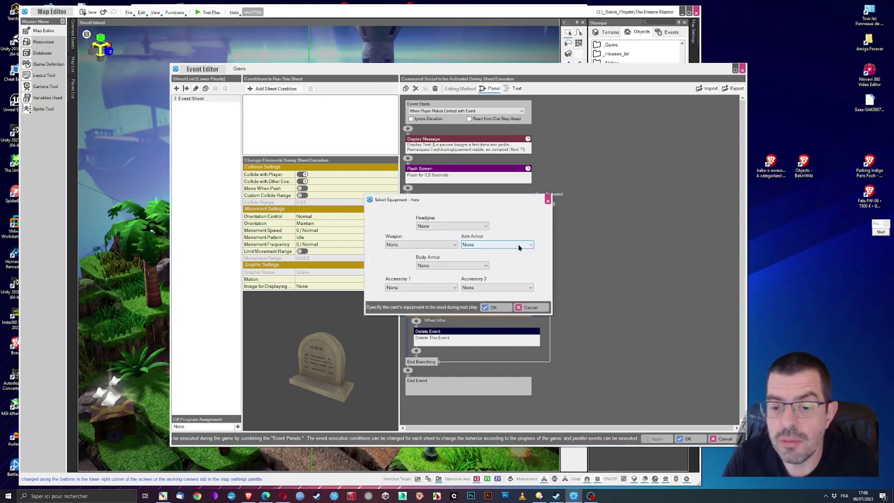
click(548, 201)
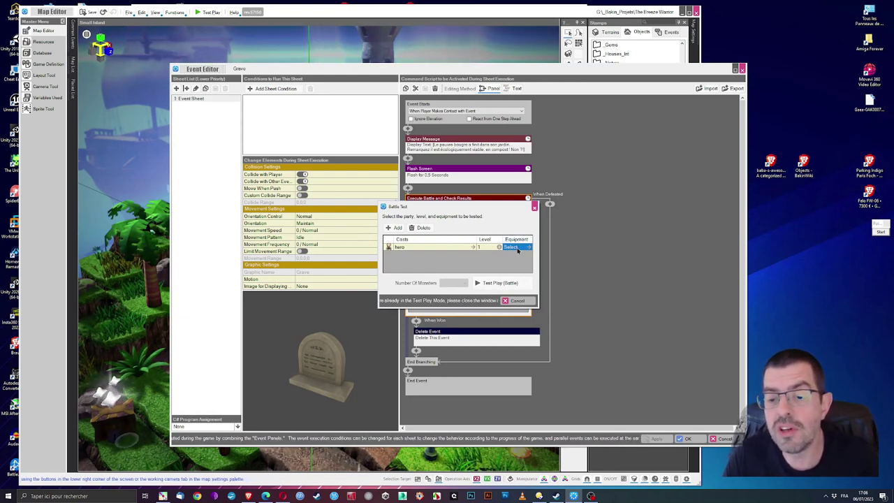
click(516, 247)
click(433, 244)
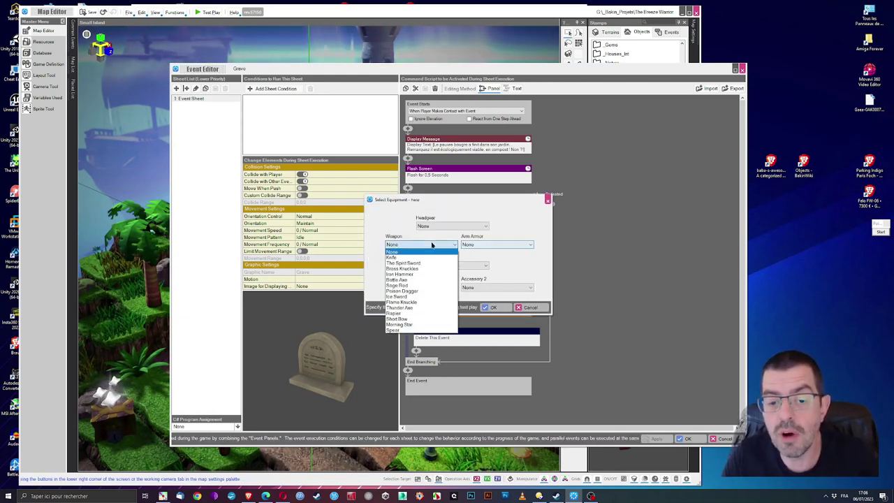
click(411, 325)
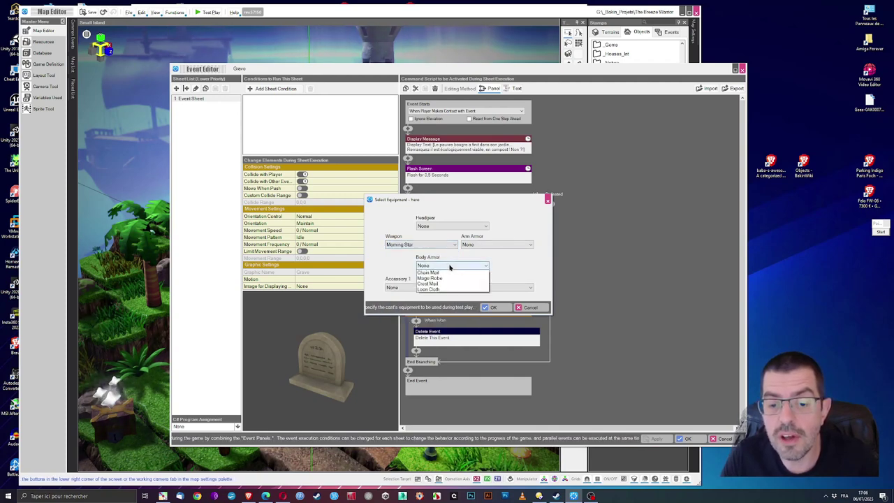
Equip the hero with the Loin Cloth as body armor, Crest Shield as arm armor and Crest Helm as headgear.
click(436, 301)
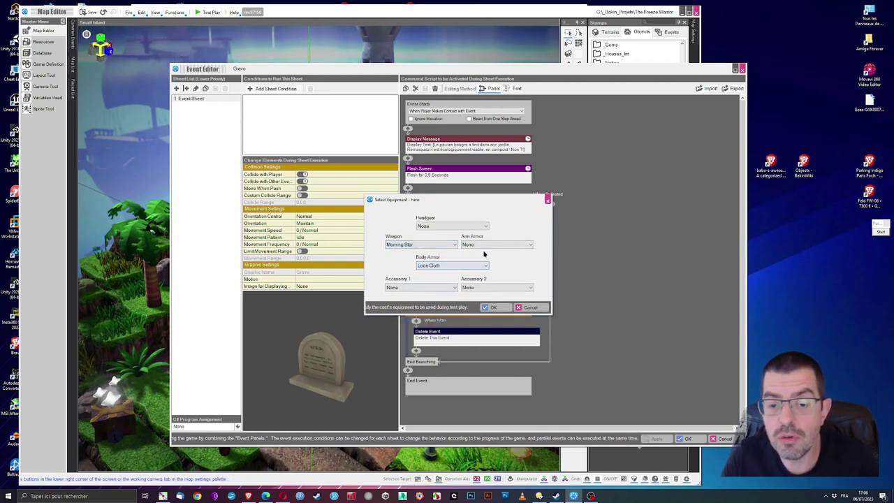
click(485, 245)
click(485, 274)
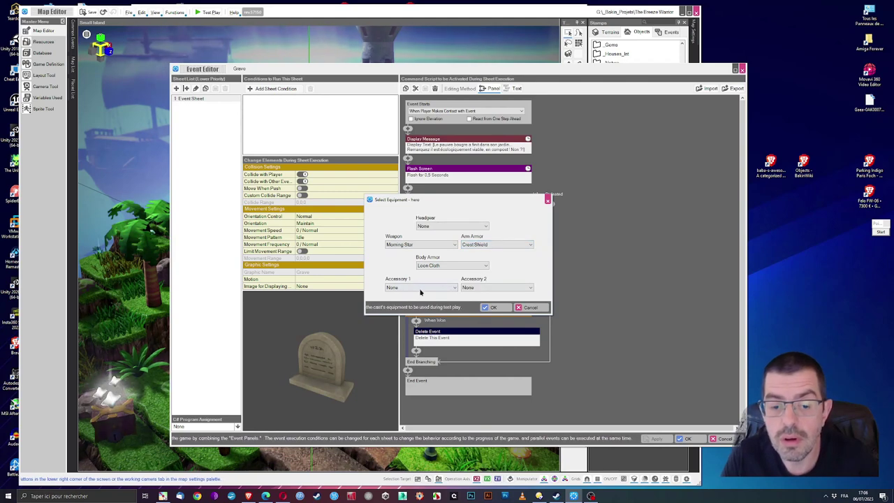
click(437, 227)
click(439, 263)
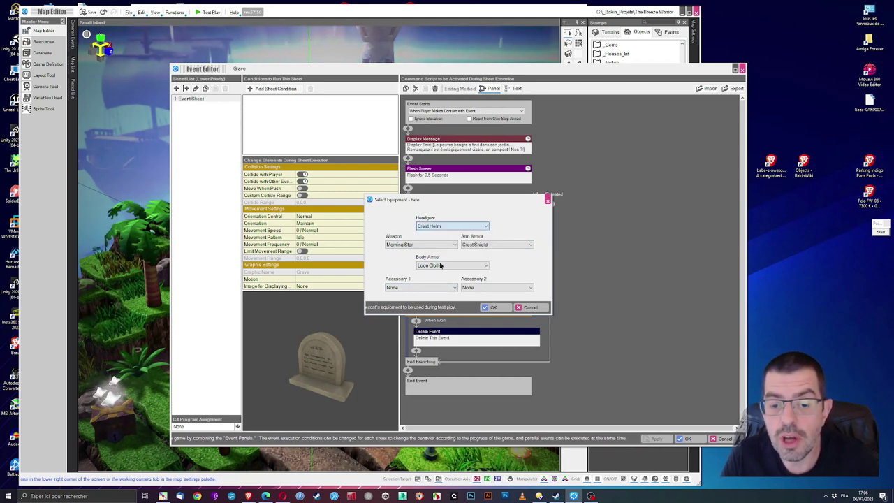
click(493, 308)
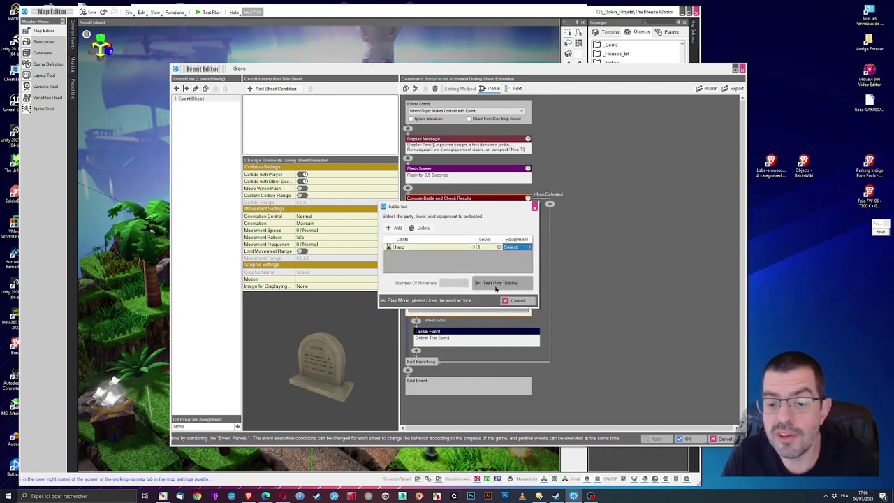
Run the battle test, attack the Filax Zombie over several turns, and close the test.
click(496, 285)
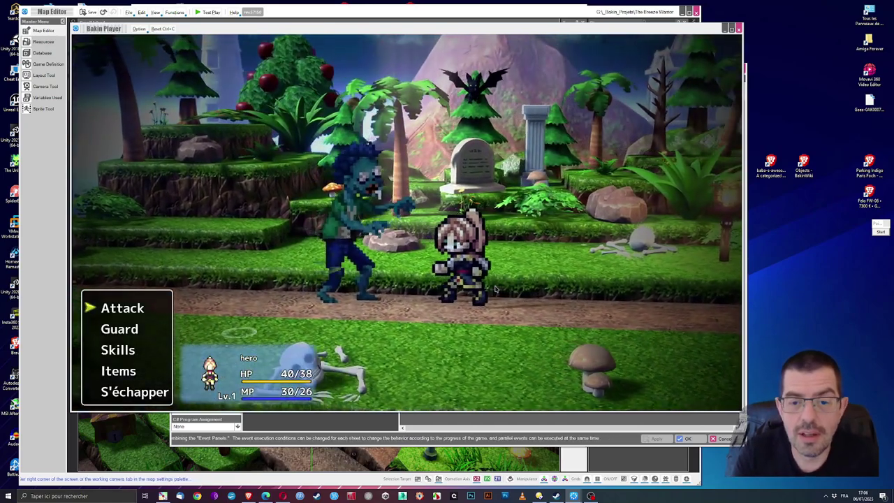
key(Return)
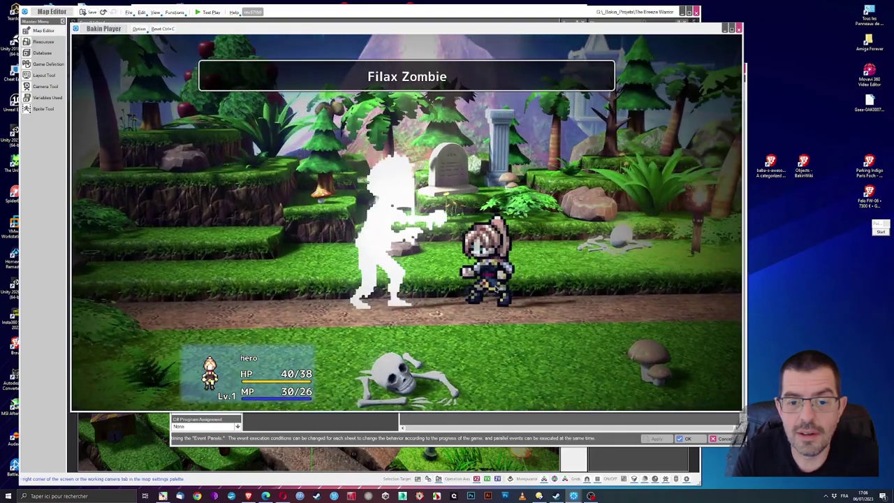
key(Return)
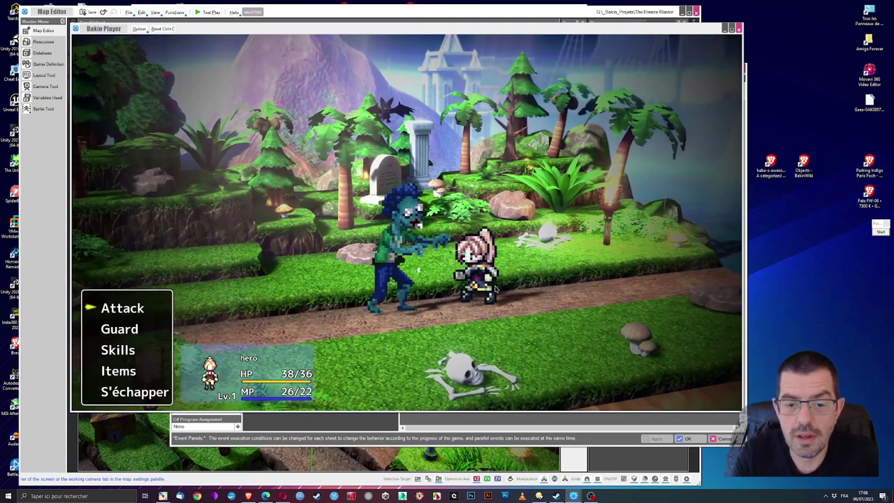
key(Return)
key(Return)
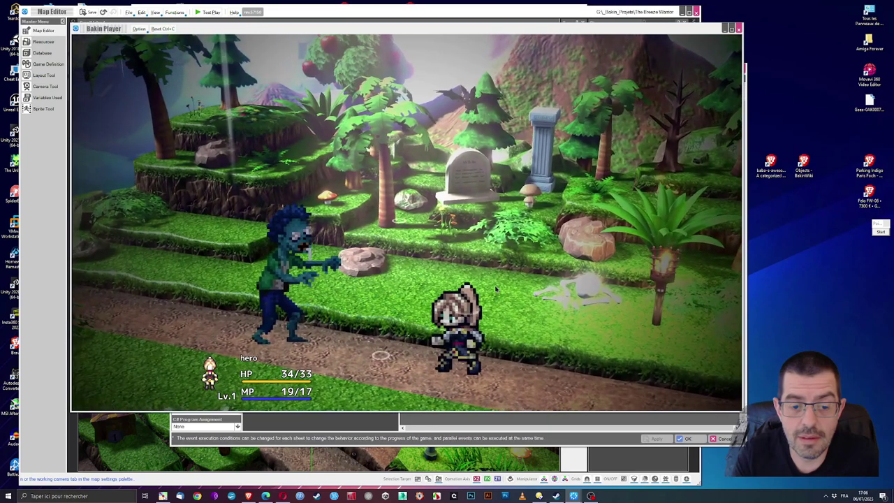
key(Return)
key(Return)
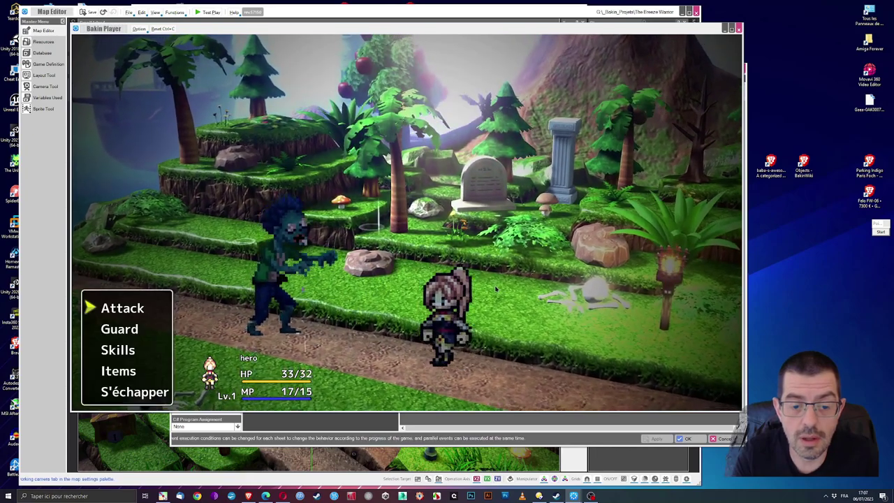
key(Return)
key(Return)
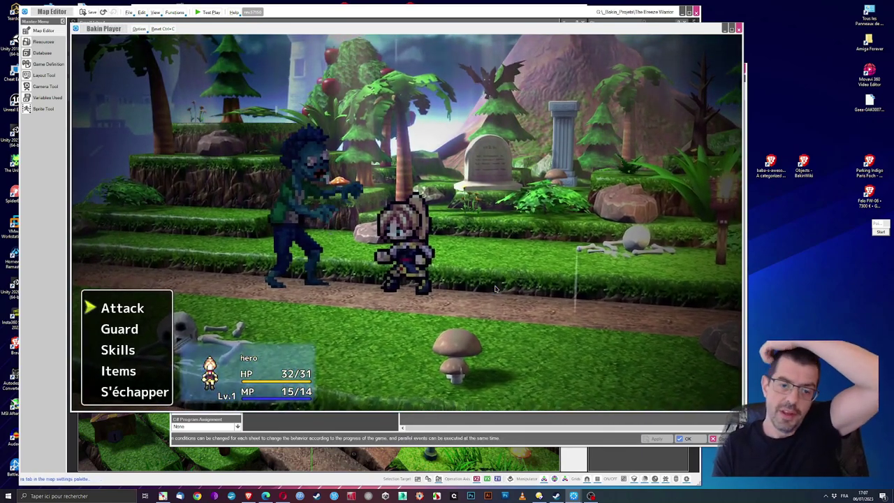
click(739, 29)
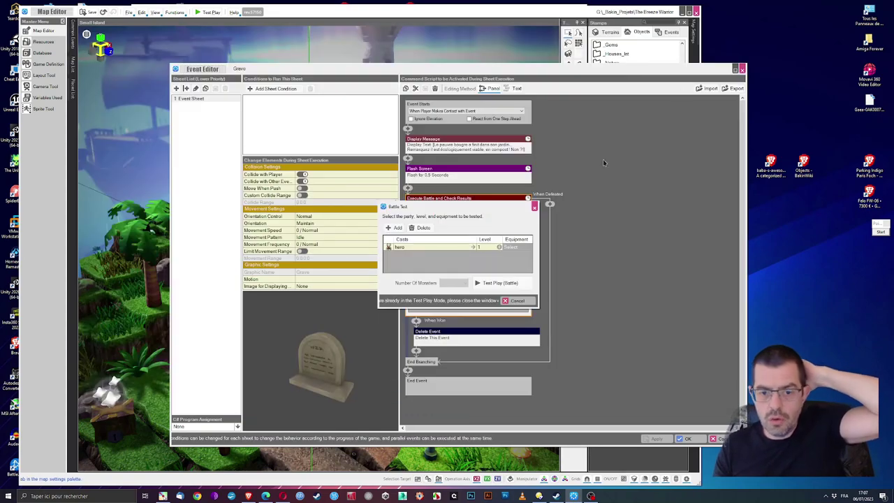
click(535, 207)
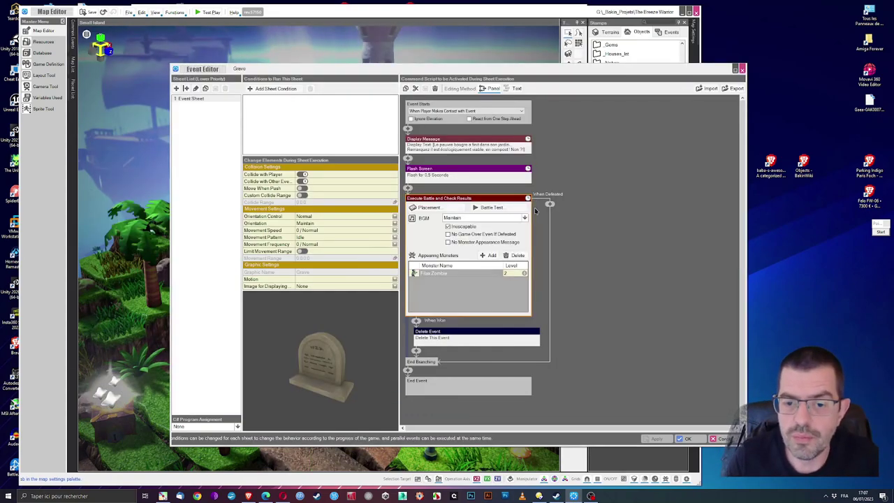
Accept the gravestone event's changes and start a test play of the game.
click(688, 438)
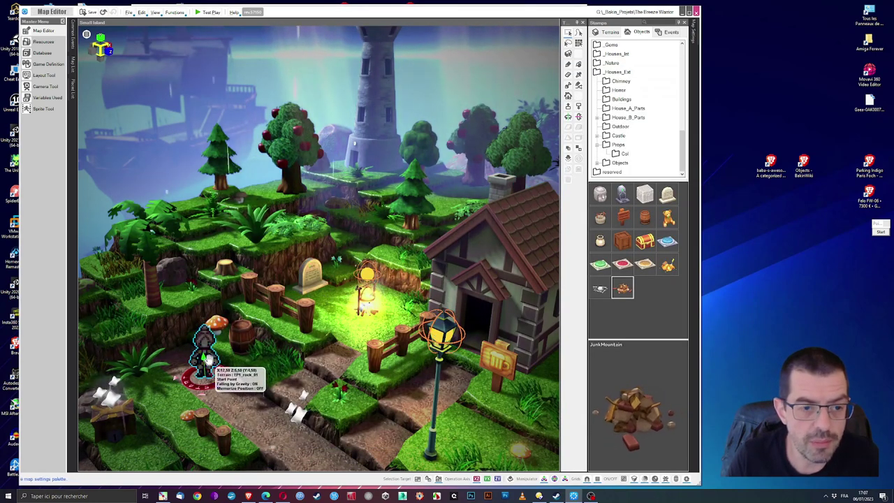
click(209, 13)
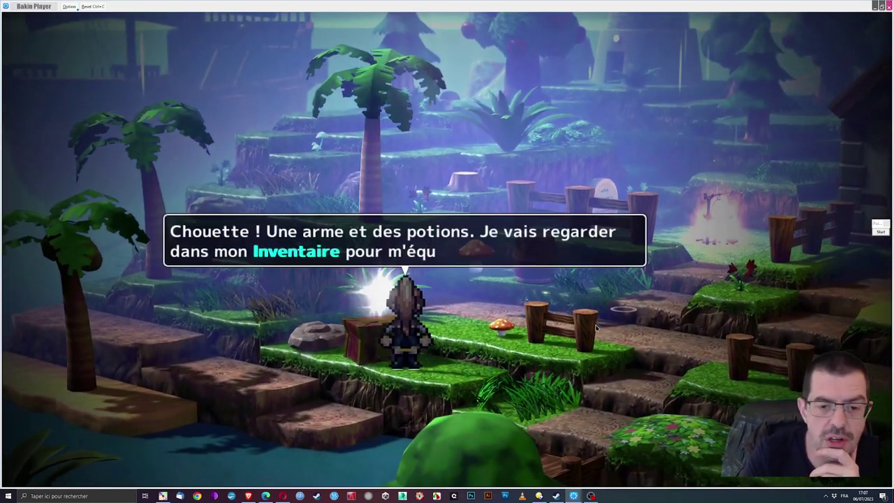
Dismiss the treasure chest's message and equip the hero with the Poison Dagger from the inventory.
key(Return)
key(Return)
key(Return)
key(Escape)
key(Return)
key(Down)
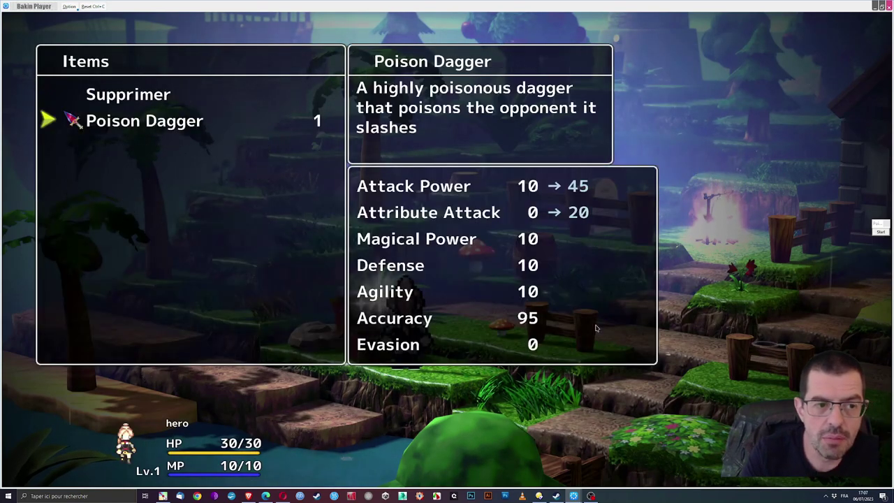
key(Return)
key(Escape)
key(Escape)
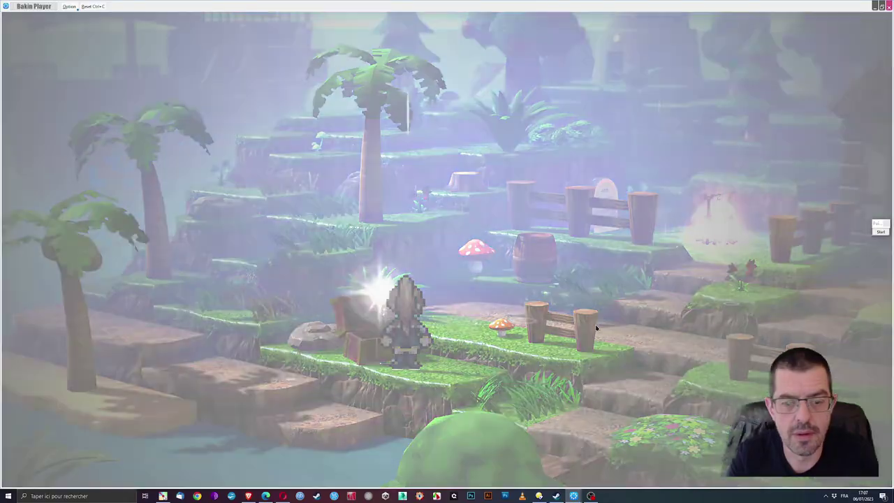
Walk the hero to the gravestone and play through the Filax Zombie battle to its rewards.
key(Right)
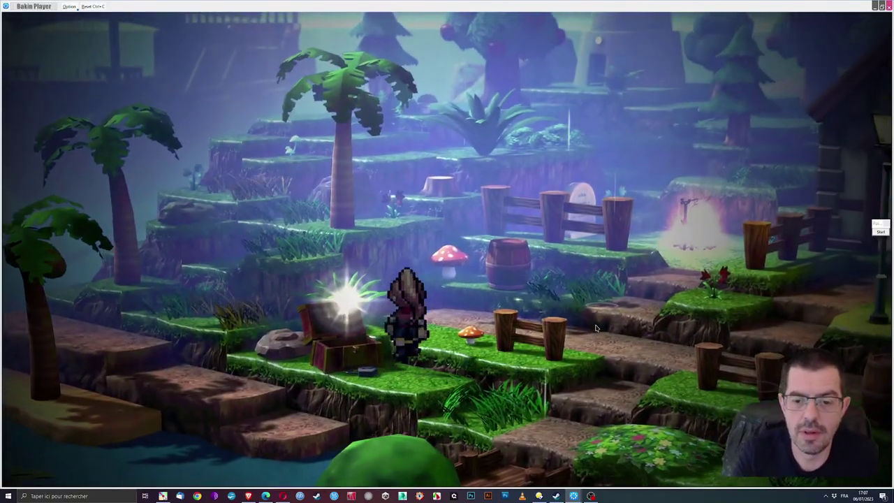
key(Up)
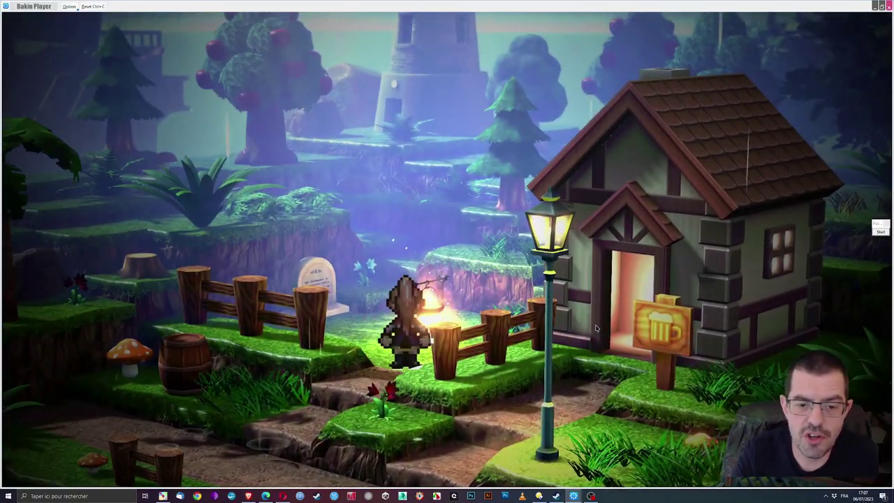
key(Left)
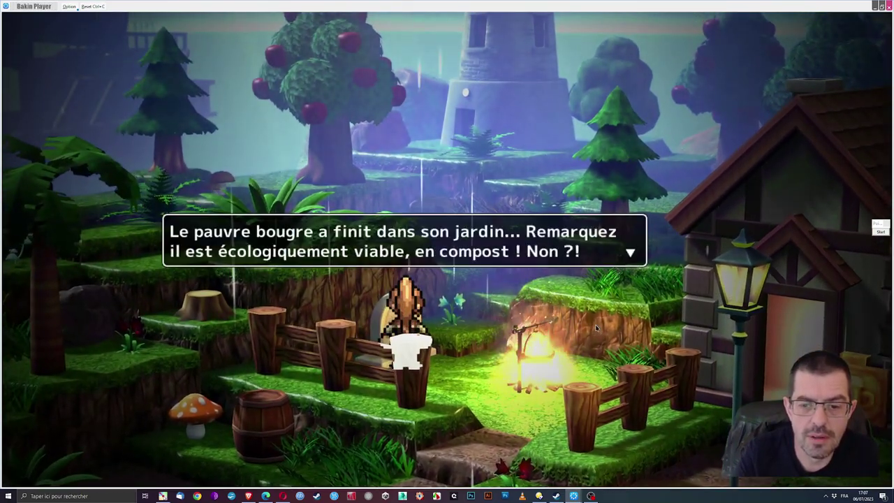
key(Return)
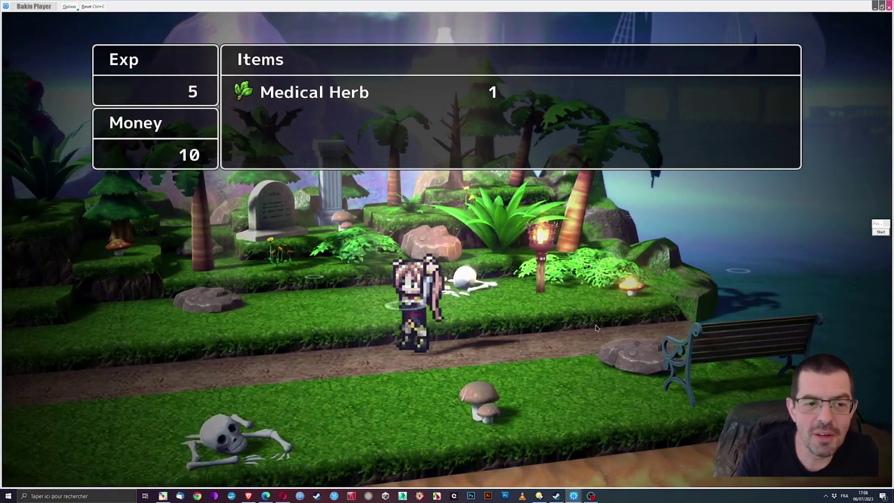
key(Return)
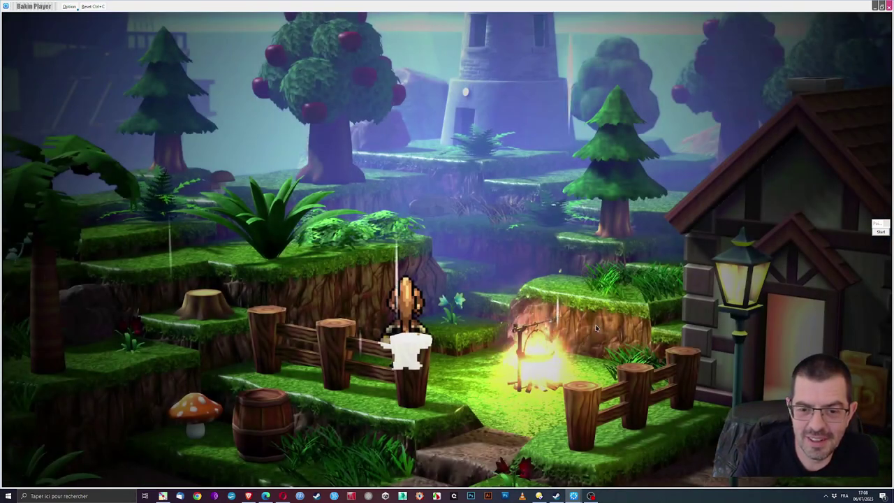
Walk the hero past the campfire to the upper grassy ledge and interact with the object behind the bushes.
key(Up)
key(Right)
key(Left)
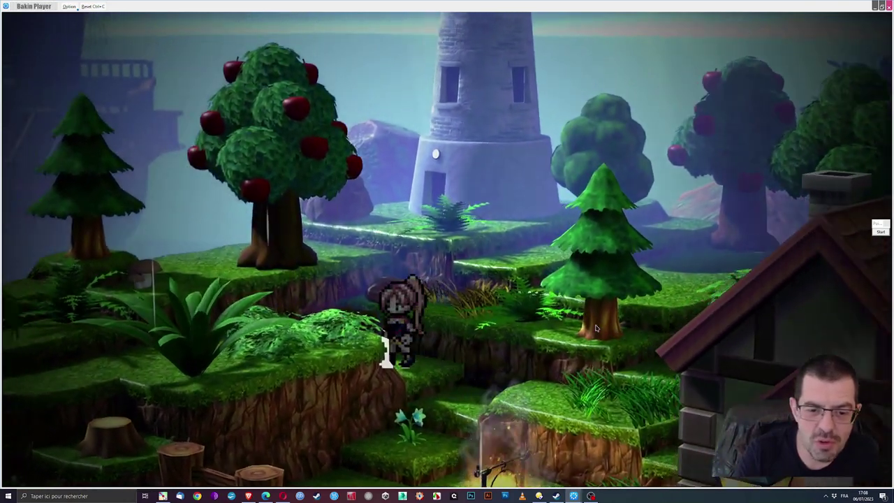
key(Left)
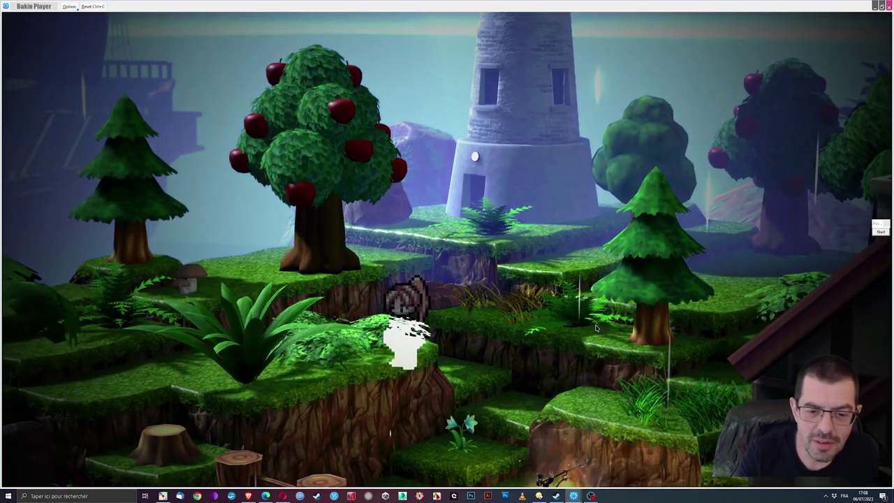
key(Return)
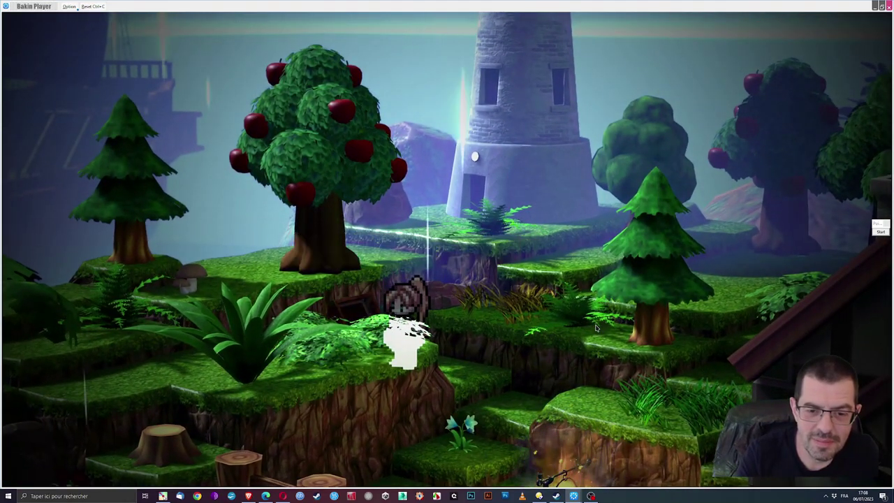
Move the hero around behind the wooden fence near the campfire to examine how the hidden parts of the sprite are drawn.
key(Down)
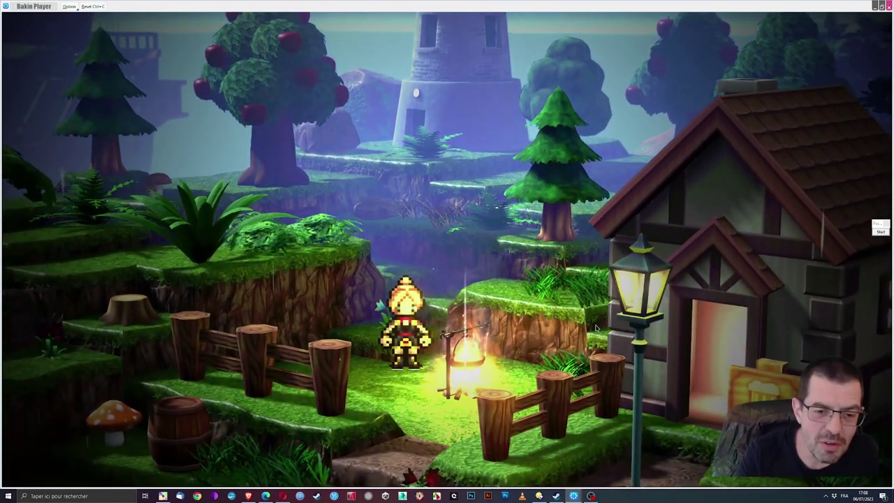
key(Left)
key(Down)
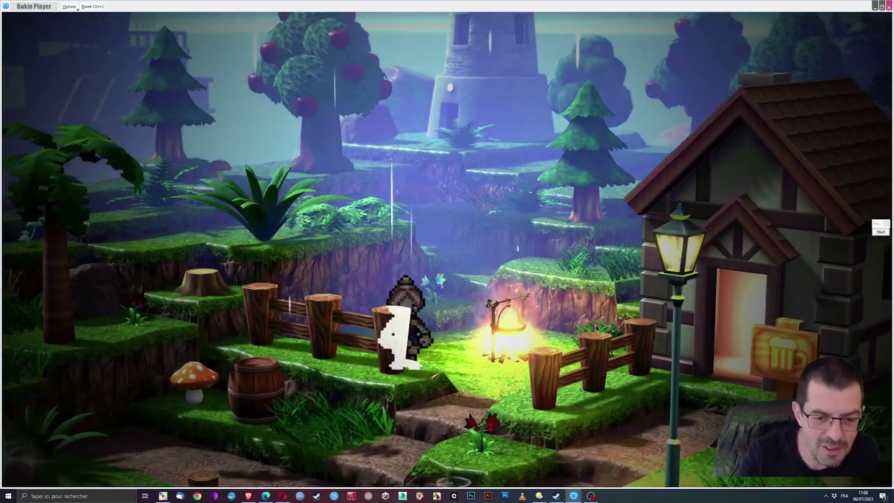
key(Right)
key(Up)
key(Left)
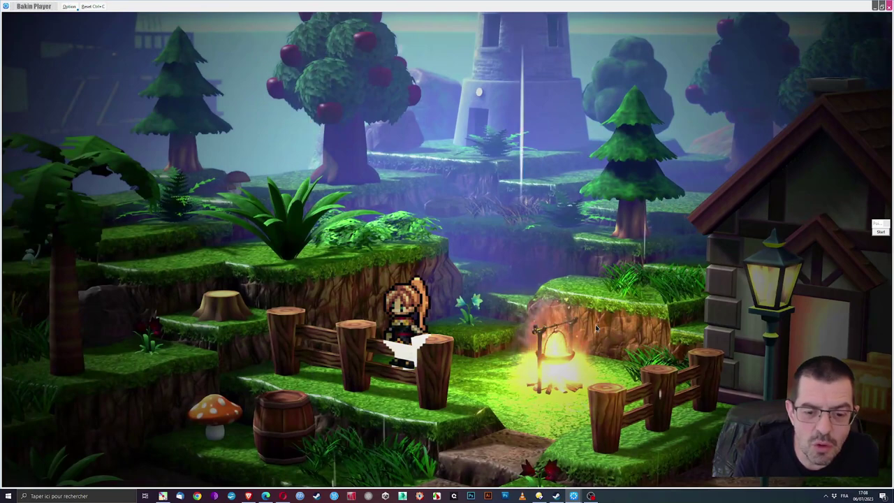
key(Up)
key(Left)
key(Down)
key(Right)
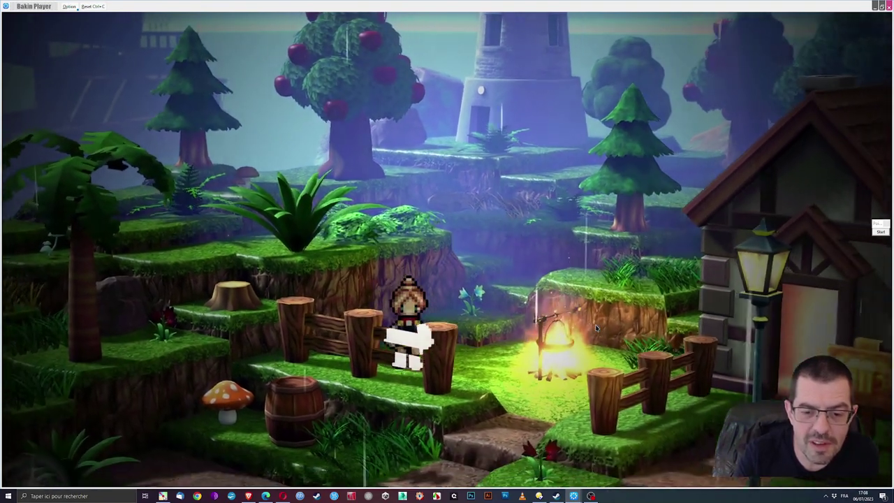
End the test play and review the command script of the gravestone's event on the map.
key(Down)
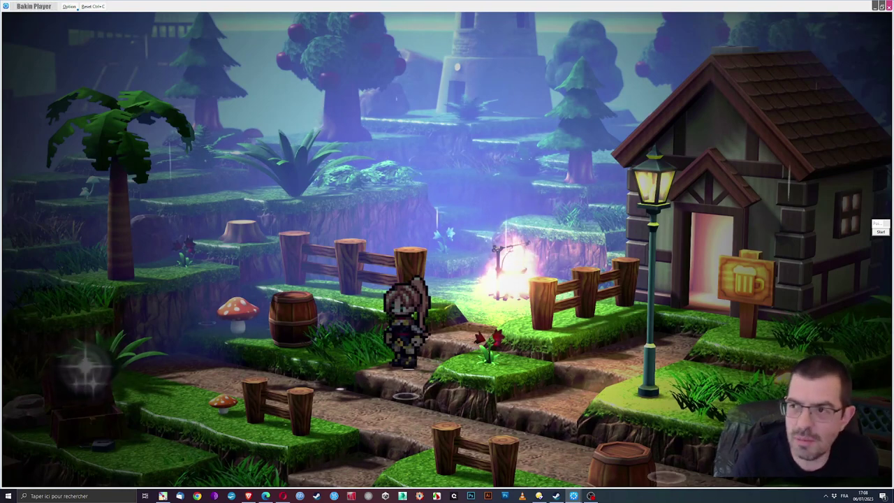
click(888, 5)
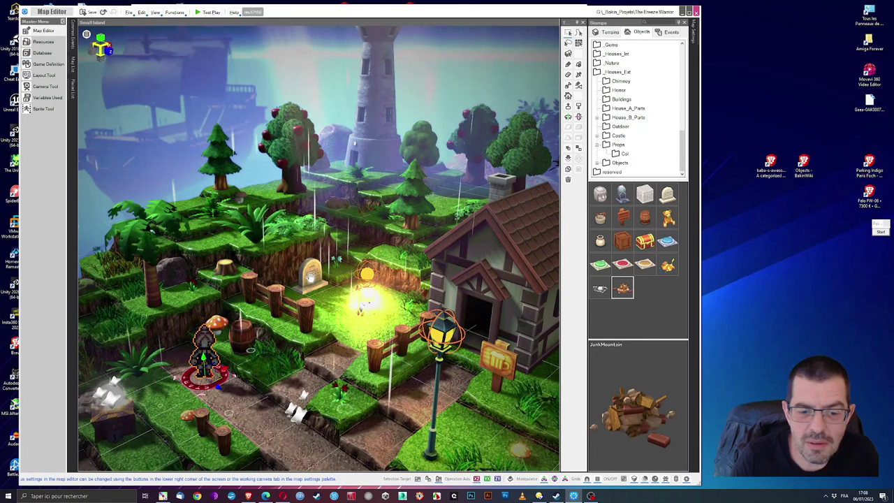
double_click(310, 274)
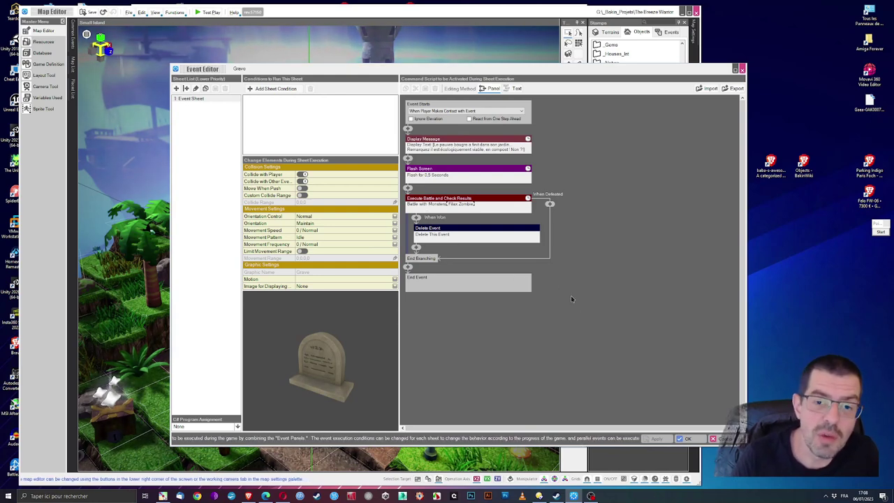
click(686, 439)
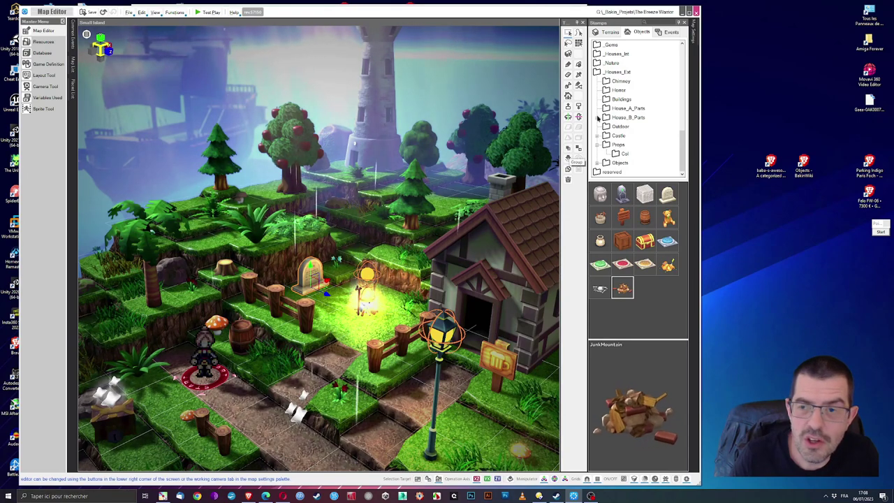
Place a custom event on the grass in front of the gravestone and set it to start When Player Makes Contact with Event.
click(670, 32)
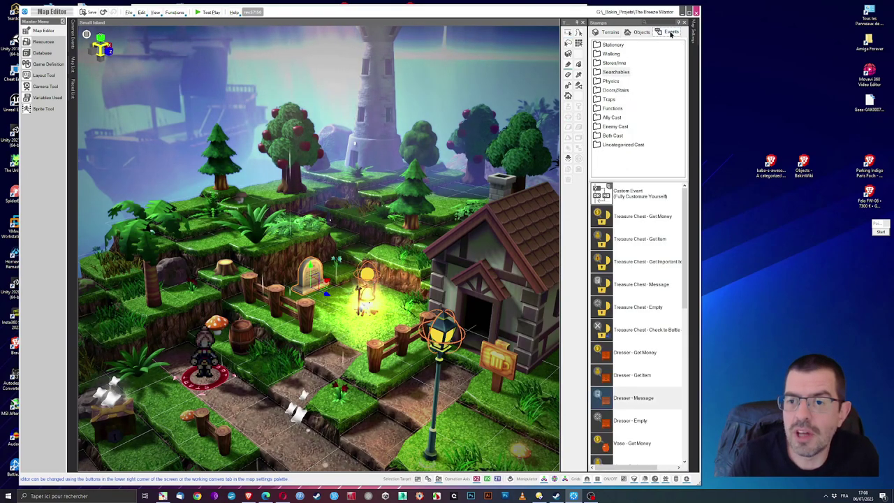
click(634, 199)
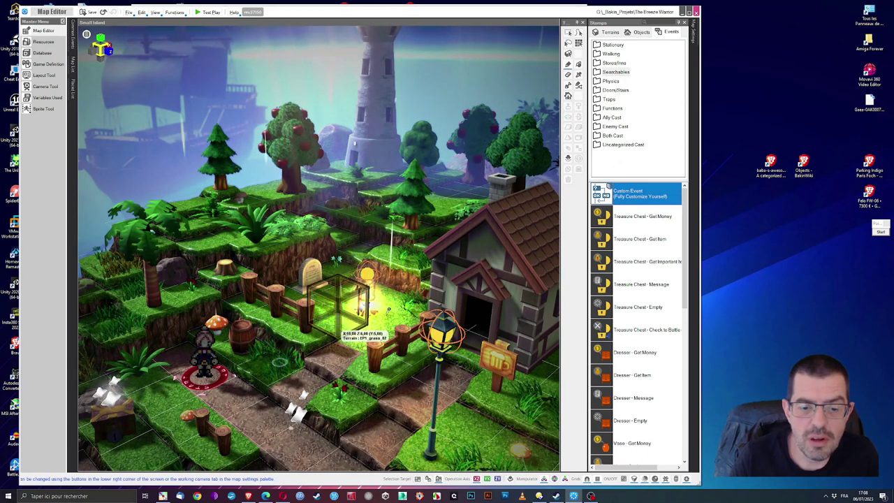
click(342, 325)
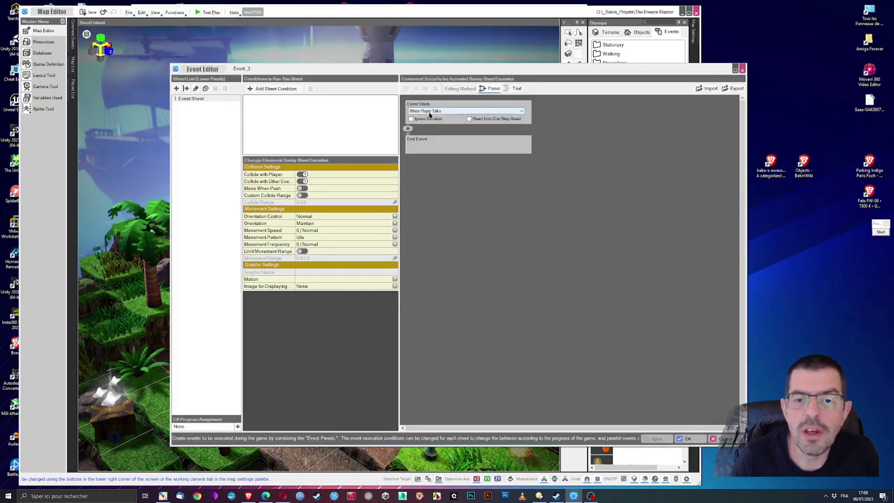
click(429, 112)
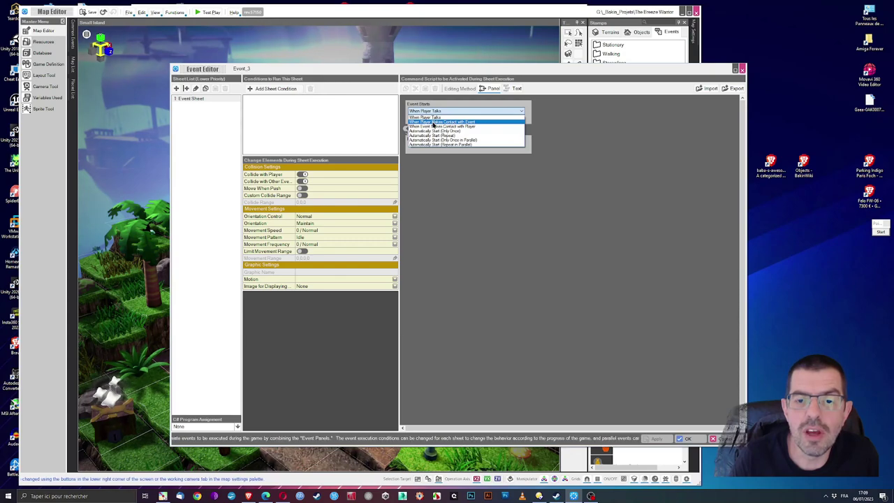
click(433, 123)
Reposition and shrink the Event Editor window so the map stays visible, and save the new custom event.
drag(443, 70, 675, 84)
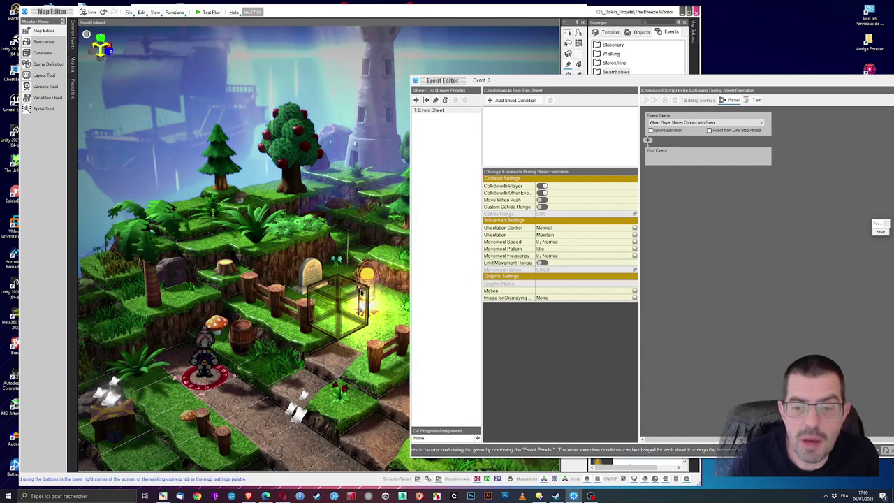
drag(724, 83, 548, 55)
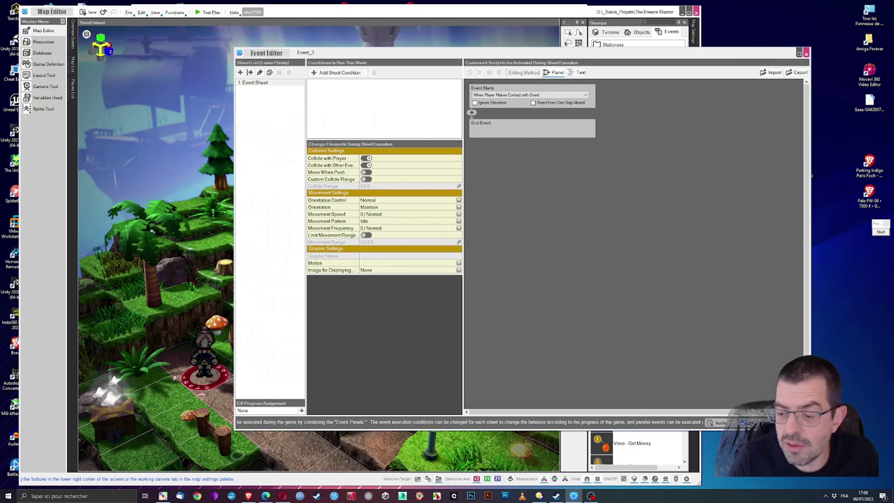
drag(811, 430, 650, 316)
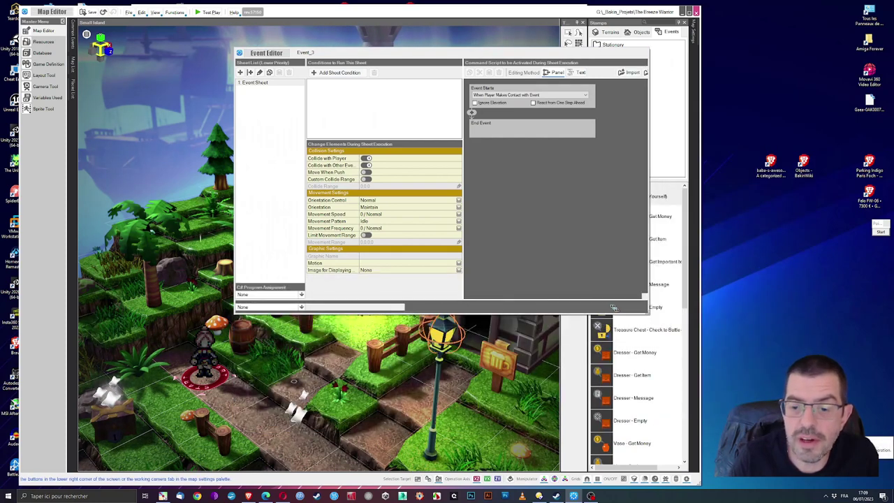
click(588, 306)
click(336, 296)
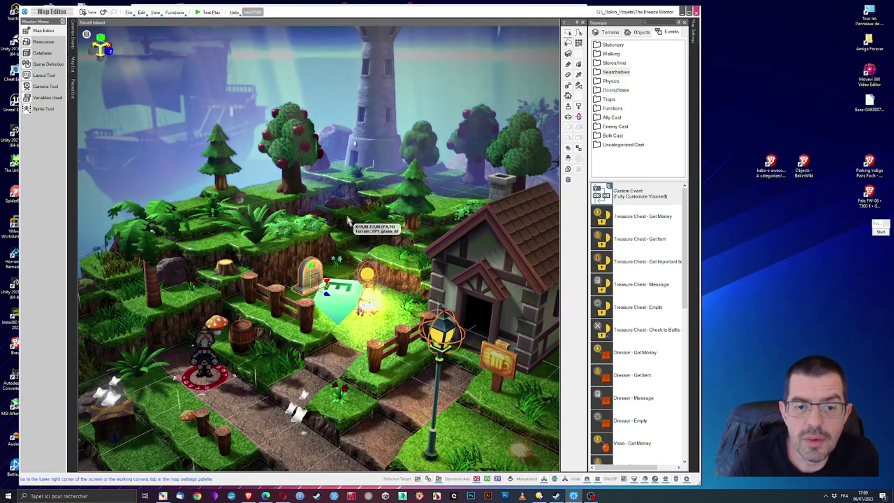
Copy the Display Message command from the gravestone's event into the new event in front of it and save.
double_click(309, 278)
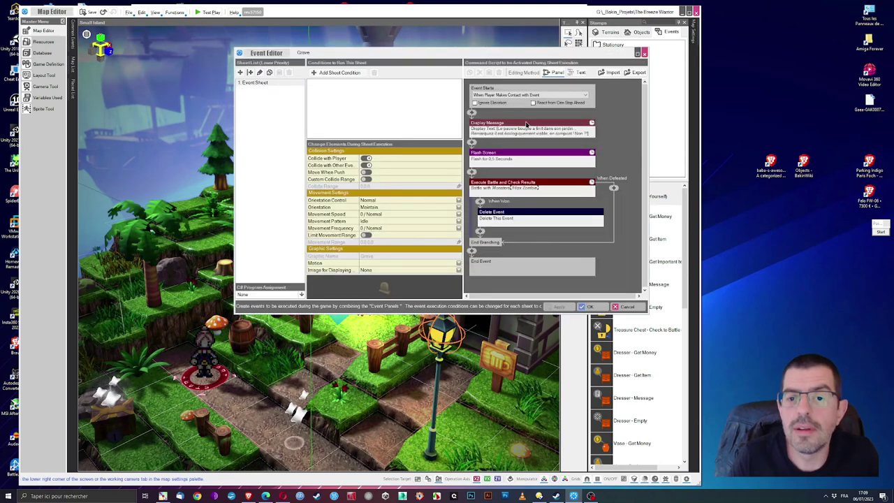
right_click(526, 124)
click(545, 130)
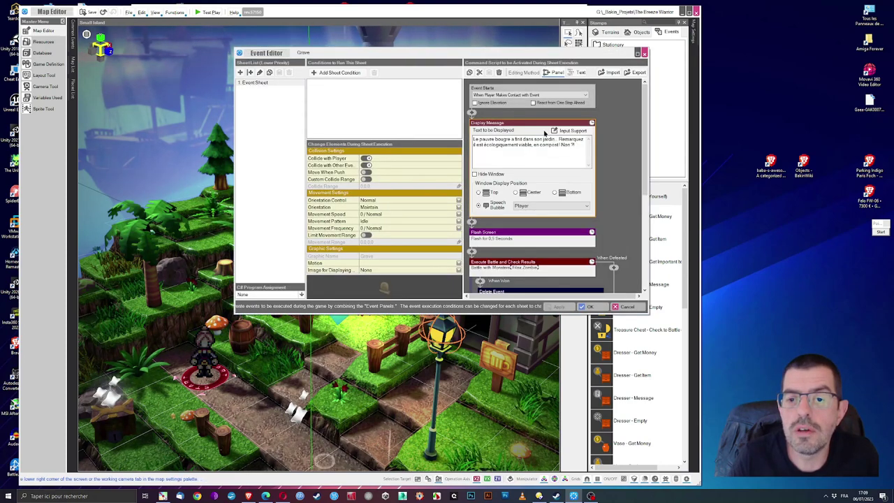
click(592, 308)
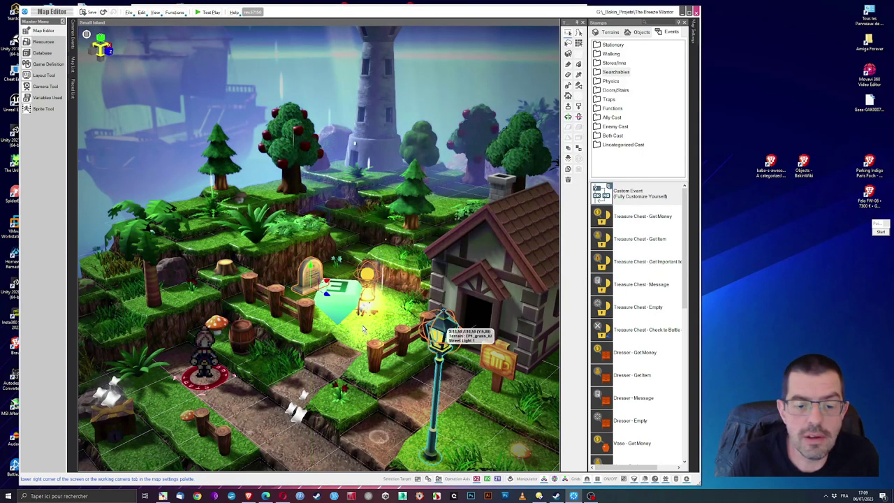
double_click(339, 302)
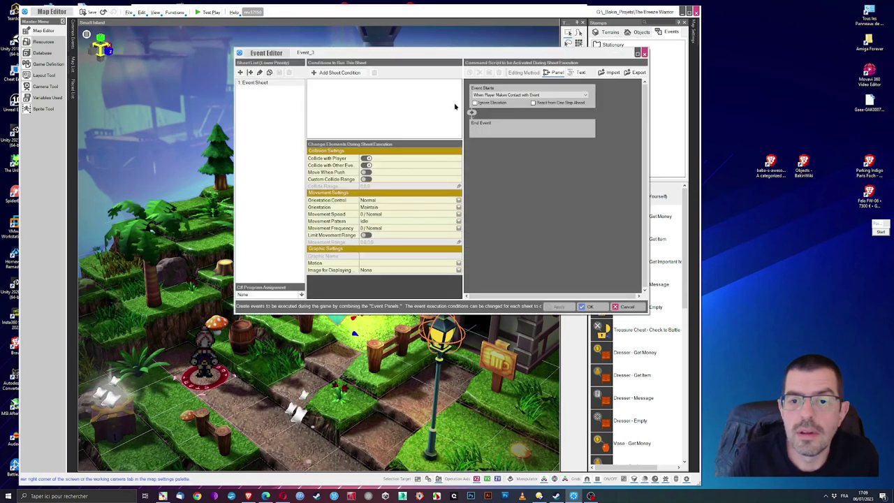
right_click(473, 117)
click(491, 134)
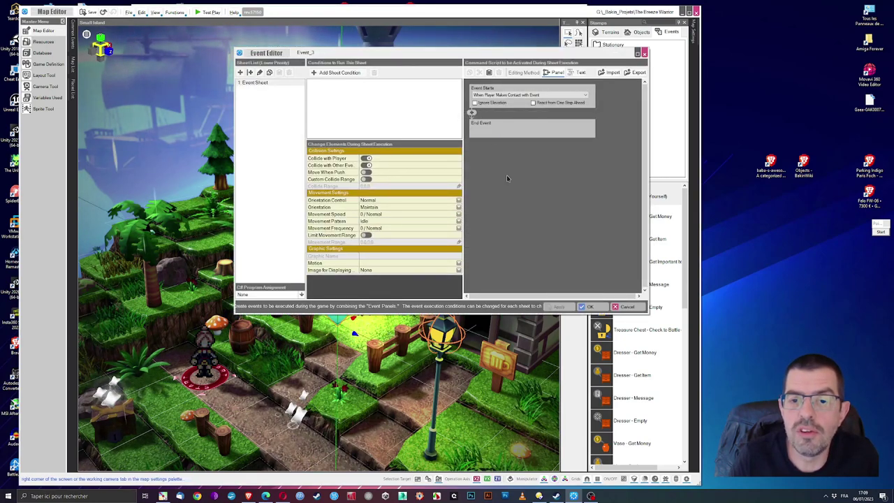
click(597, 308)
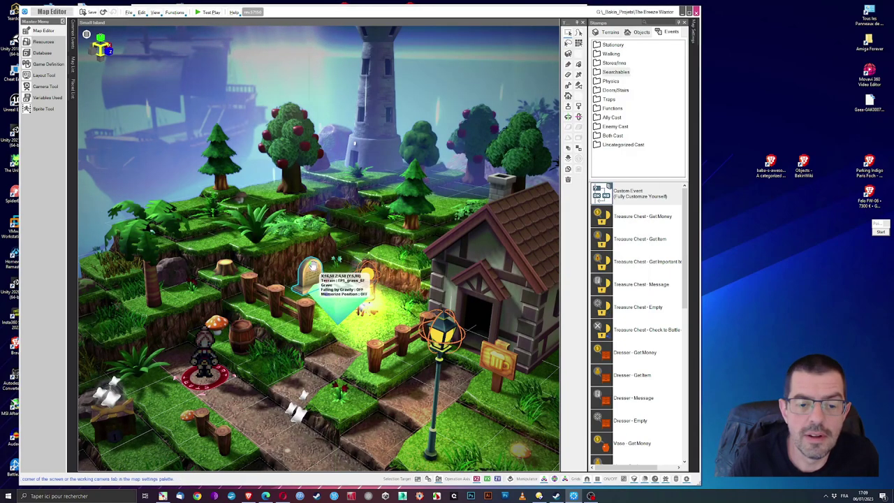
Copy the gravestone event's 0.5-second Flash Screen command into the new event after its Display Message and save.
double_click(450, 232)
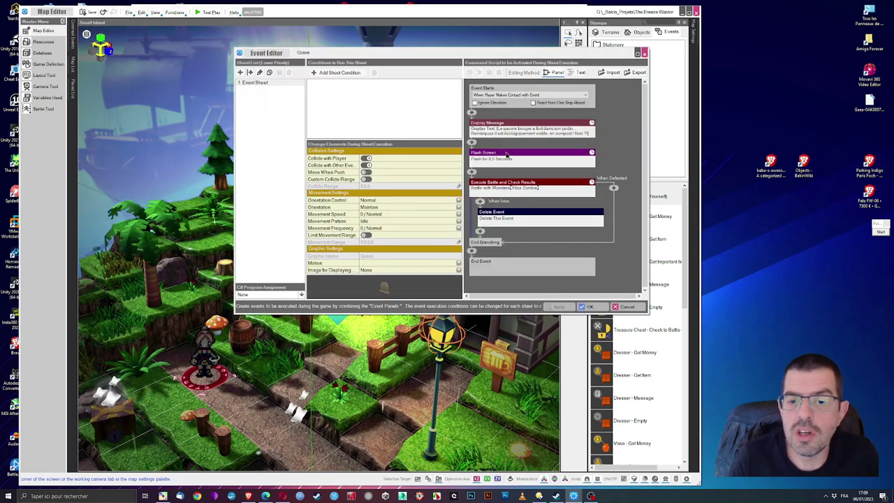
click(507, 154)
click(517, 187)
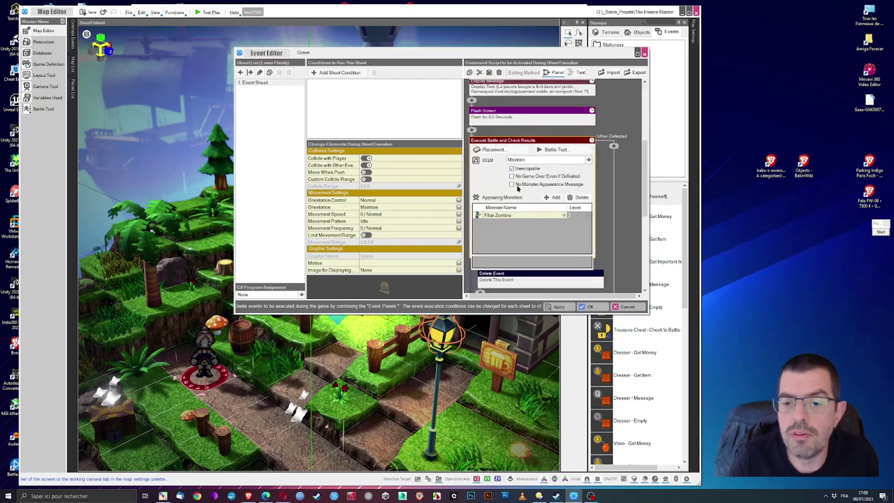
click(503, 102)
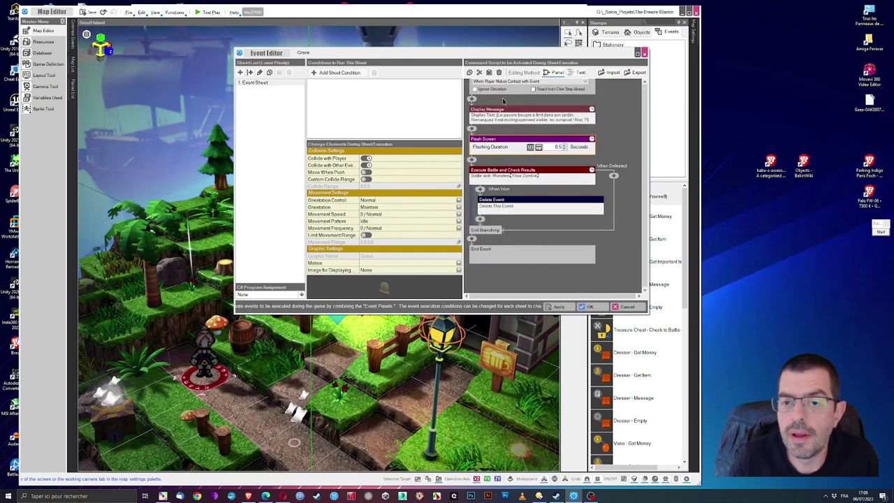
click(497, 185)
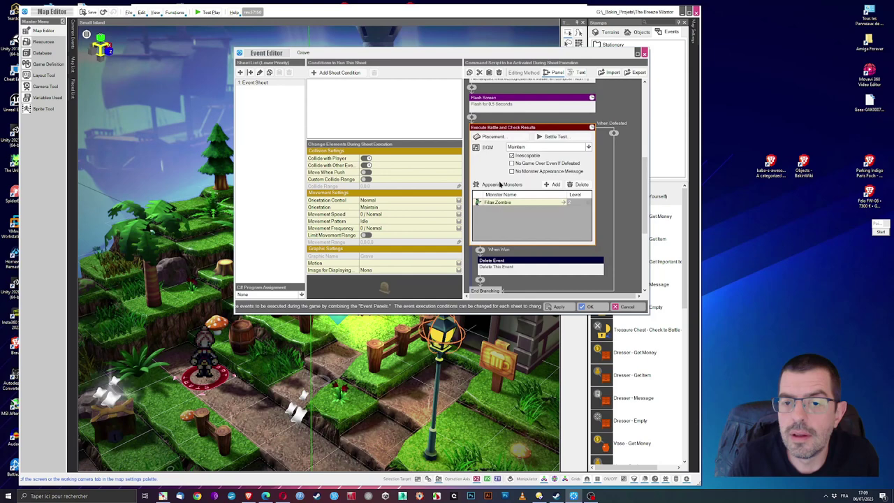
right_click(512, 104)
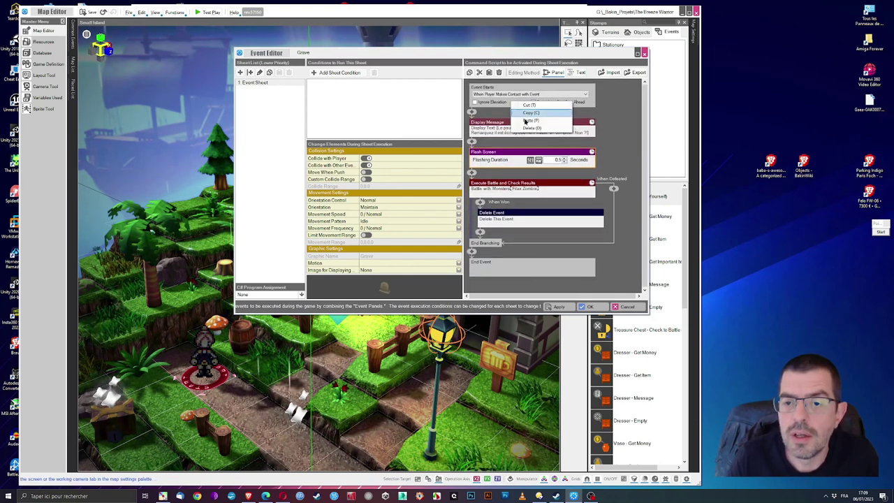
click(531, 114)
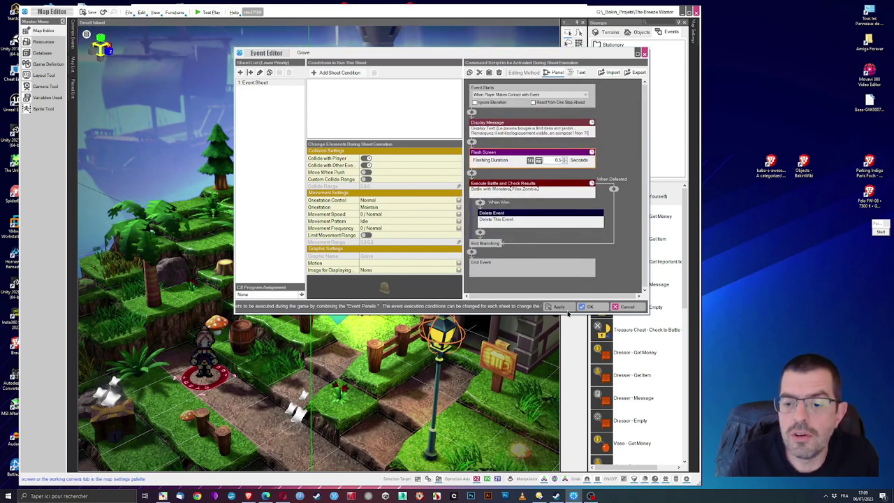
click(589, 307)
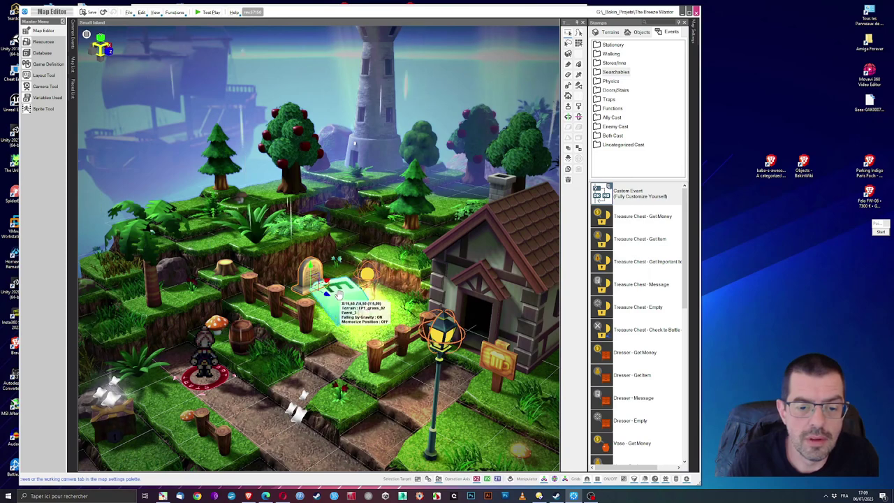
double_click(480, 157)
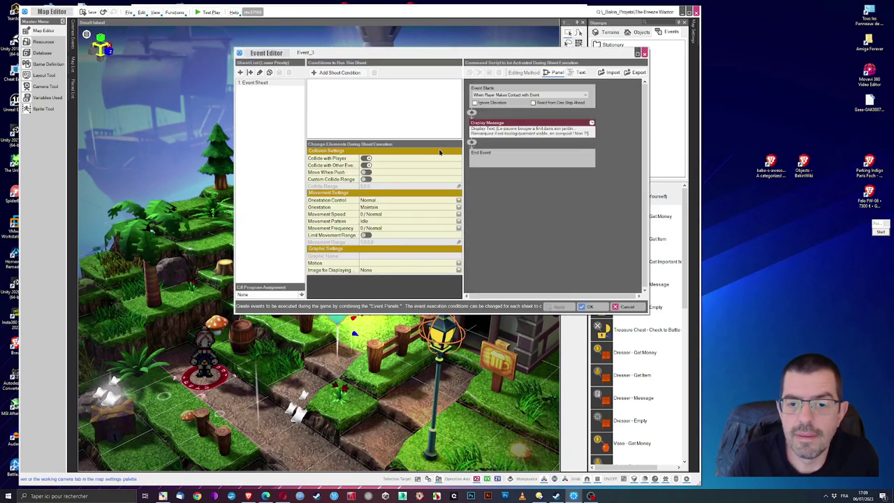
right_click(477, 146)
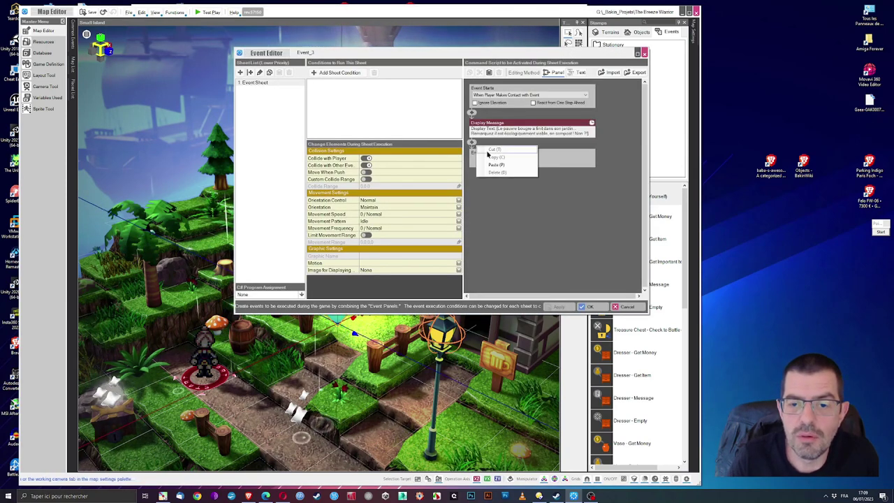
click(495, 165)
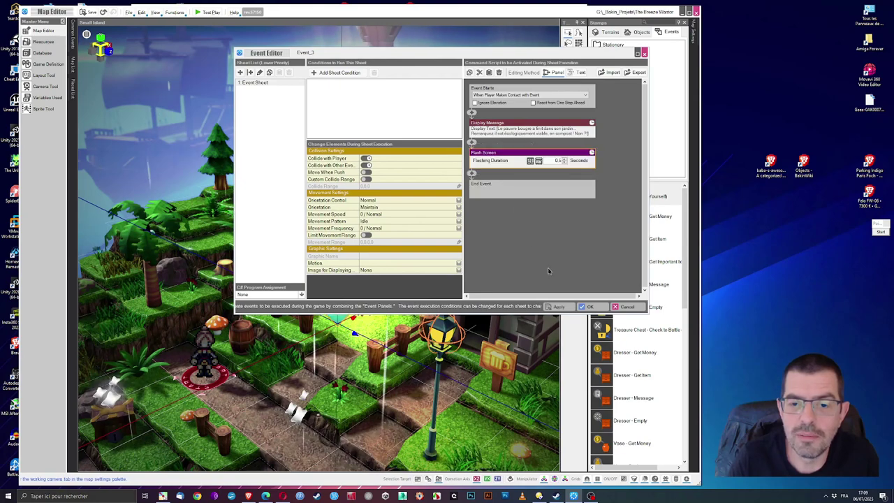
click(589, 307)
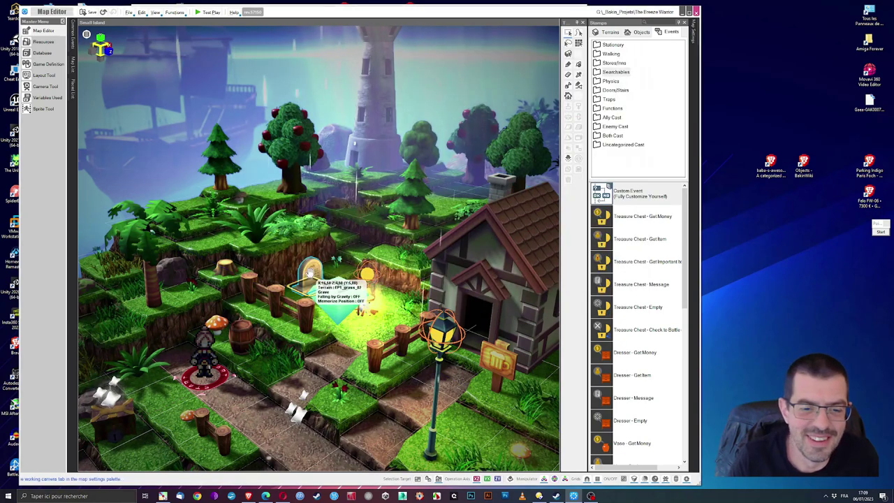
Copy the gravestone's Execute Battle and Check Results command with the Filax Zombie into the new event after its Flash Screen.
double_click(466, 187)
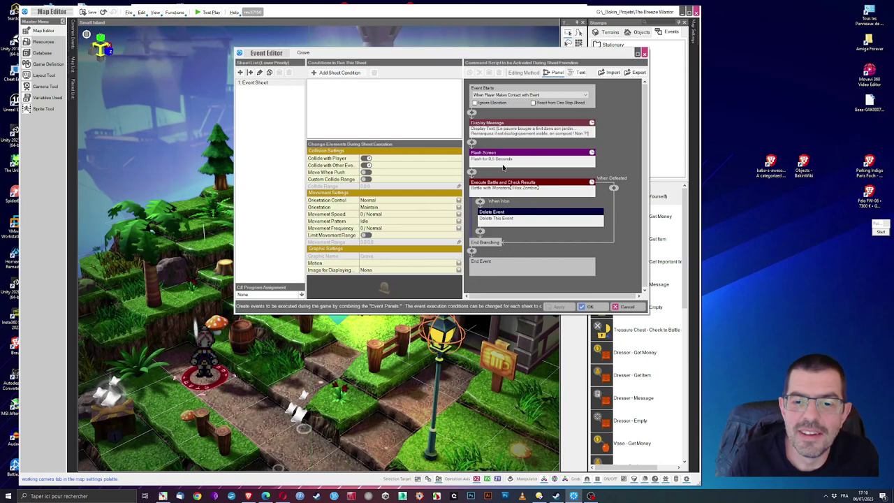
right_click(499, 186)
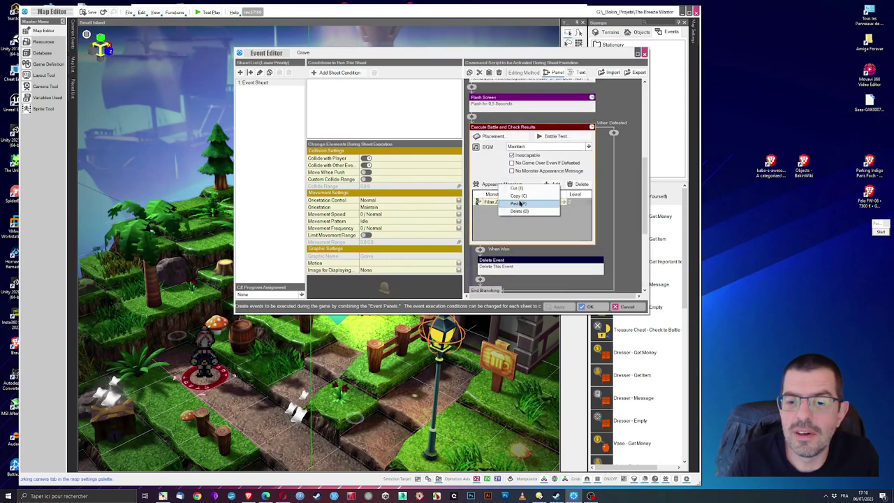
click(519, 196)
click(588, 307)
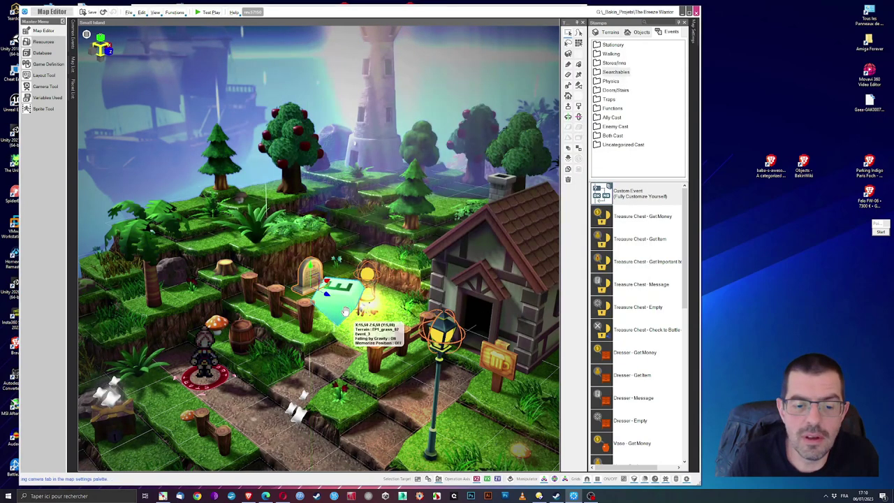
double_click(466, 280)
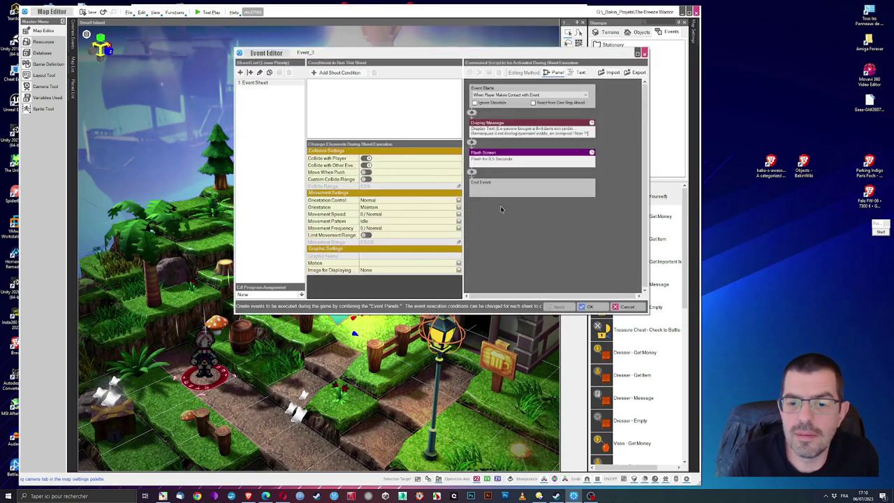
right_click(481, 171)
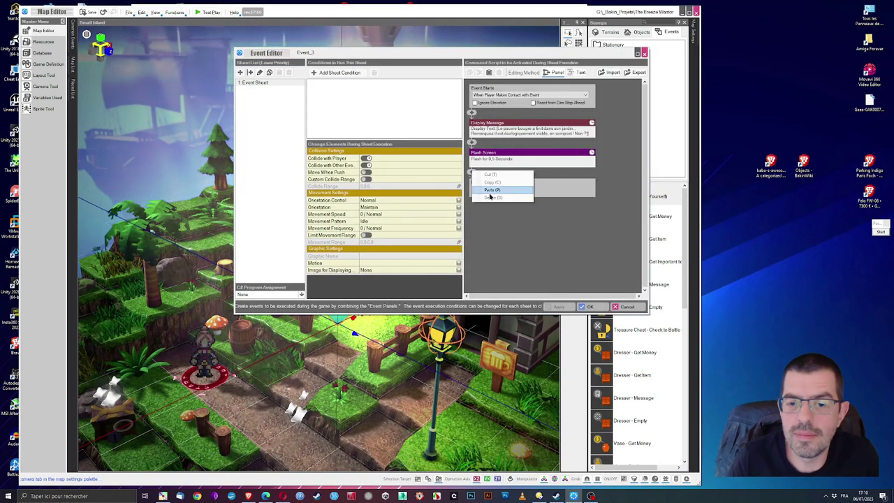
click(494, 192)
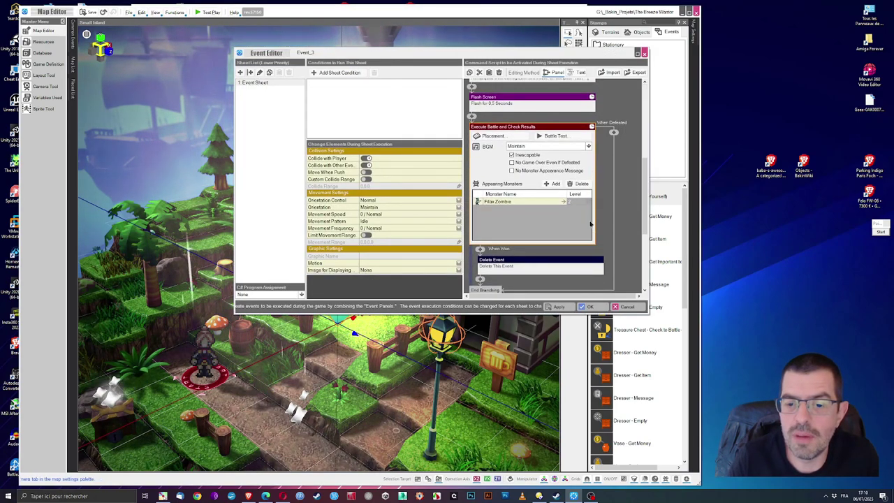
Save the new event in front of the gravestone and compare its command script with the gravestone's own event.
click(589, 307)
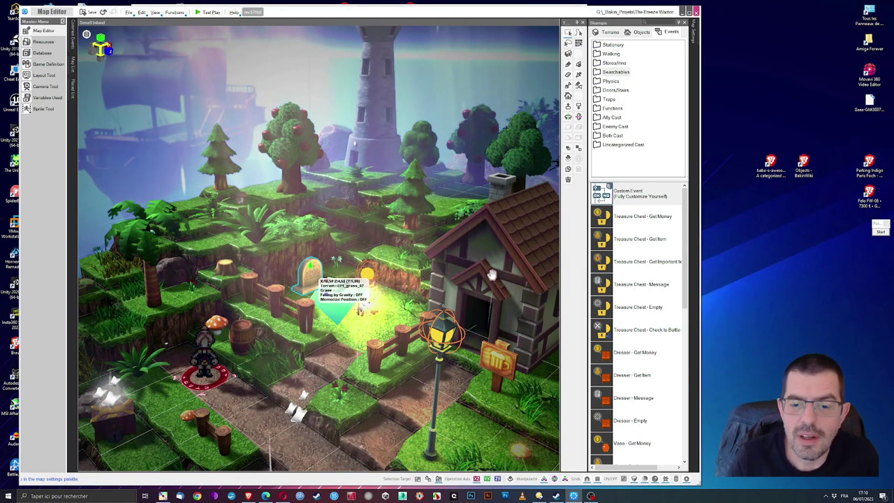
double_click(492, 275)
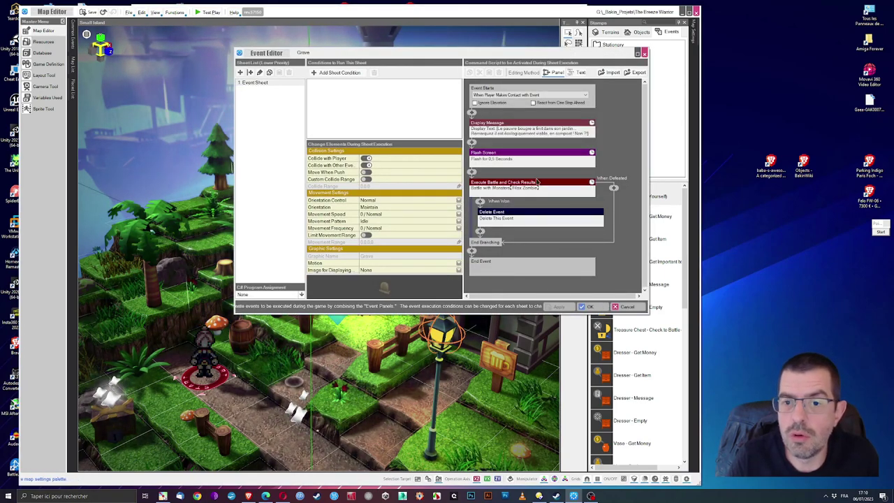
click(589, 307)
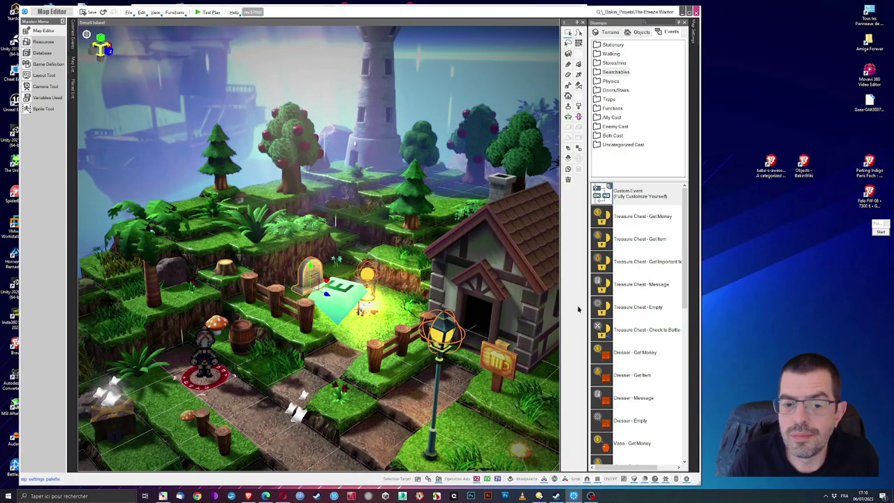
double_click(343, 296)
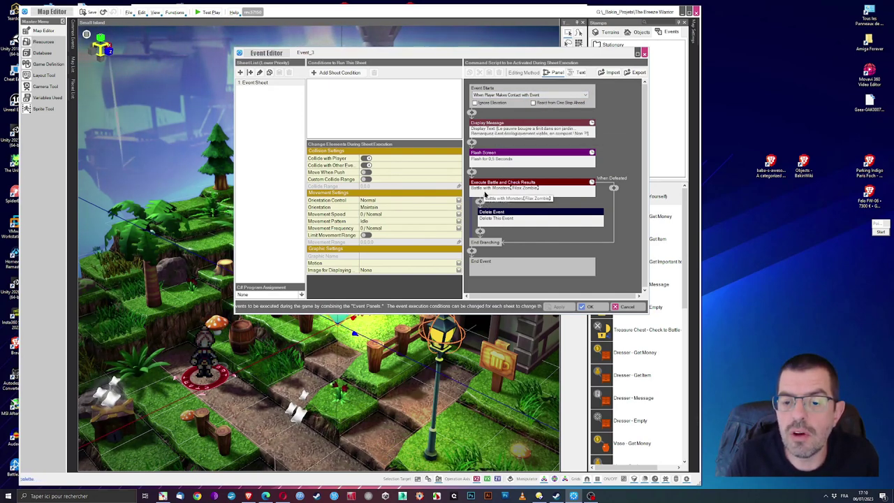
click(590, 307)
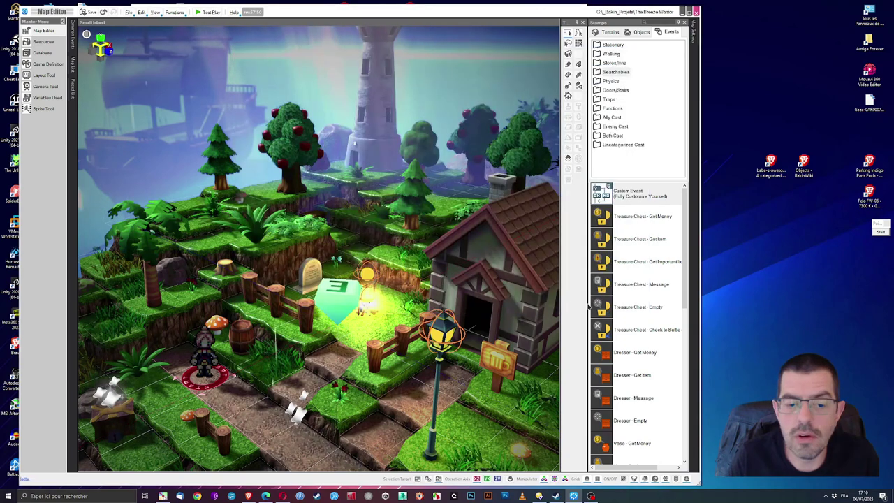
Delete the Display Message, Flash Screen, and Execute Battle and Check Results commands from the gravestone's event and save it.
double_click(313, 271)
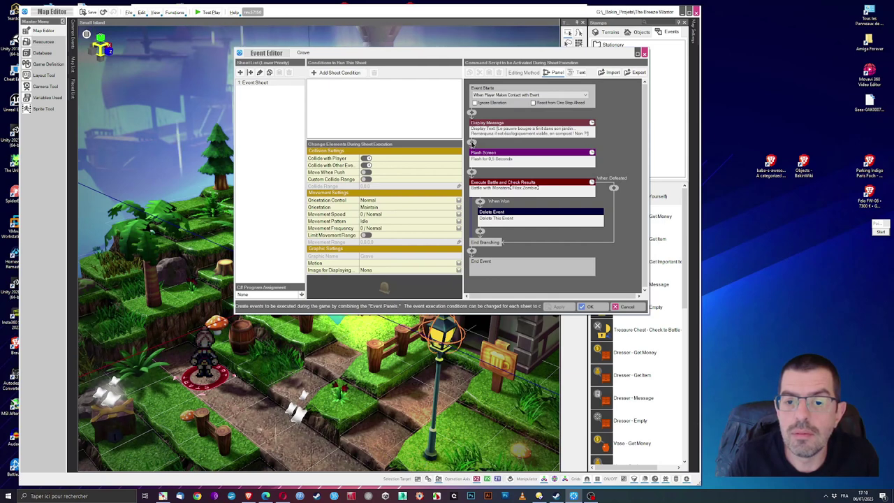
right_click(473, 143)
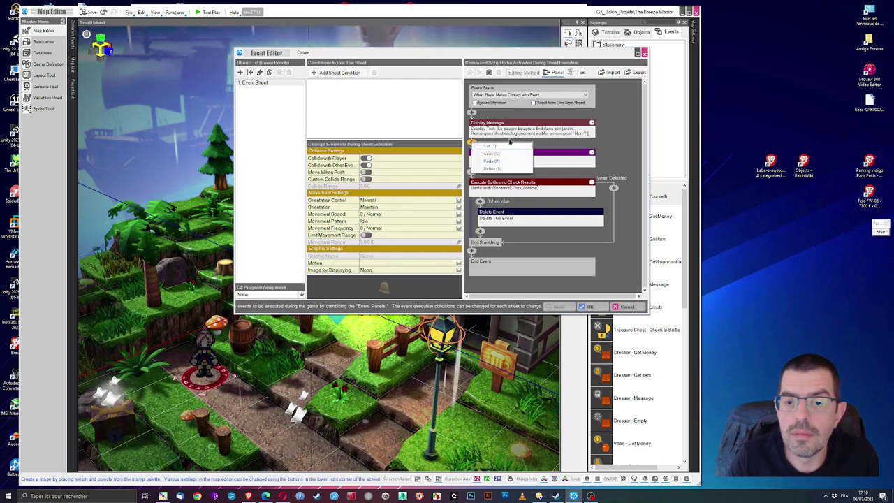
right_click(539, 154)
click(566, 182)
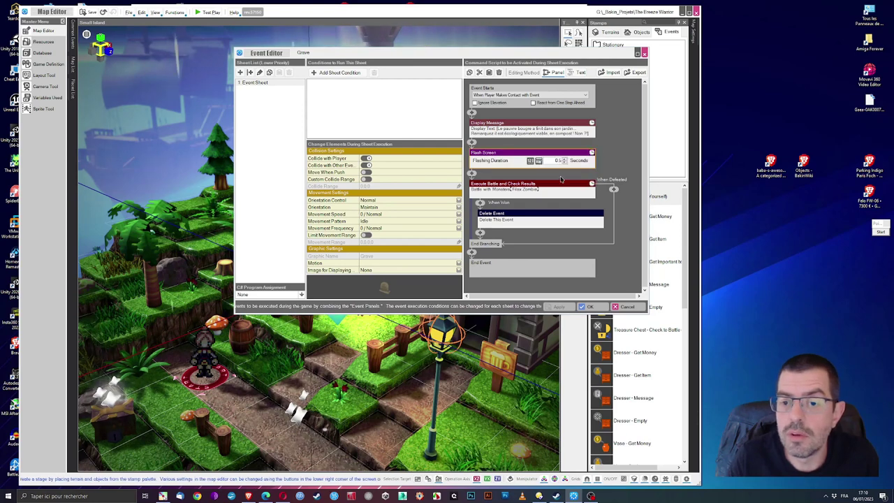
click(507, 124)
right_click(528, 159)
click(526, 152)
click(508, 126)
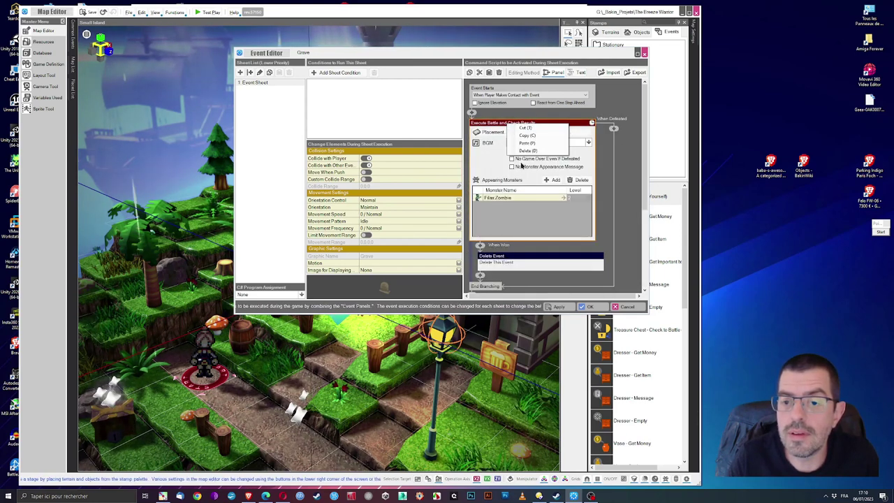
key(Delete)
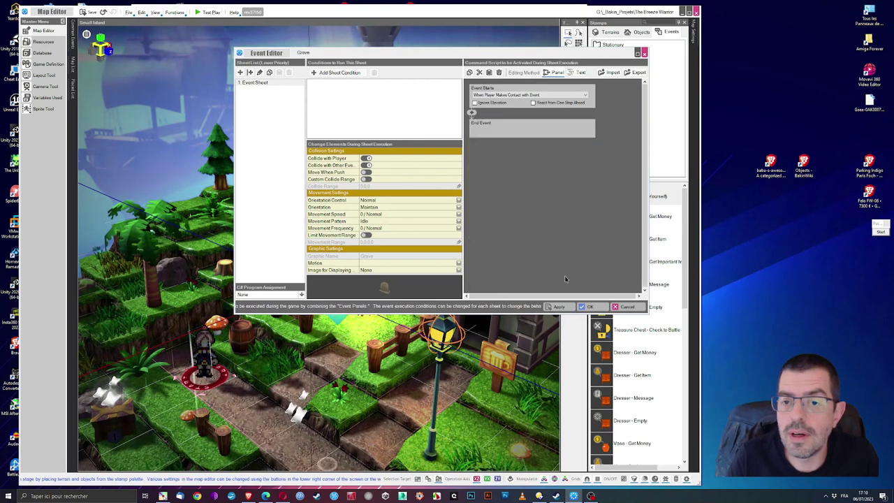
click(585, 308)
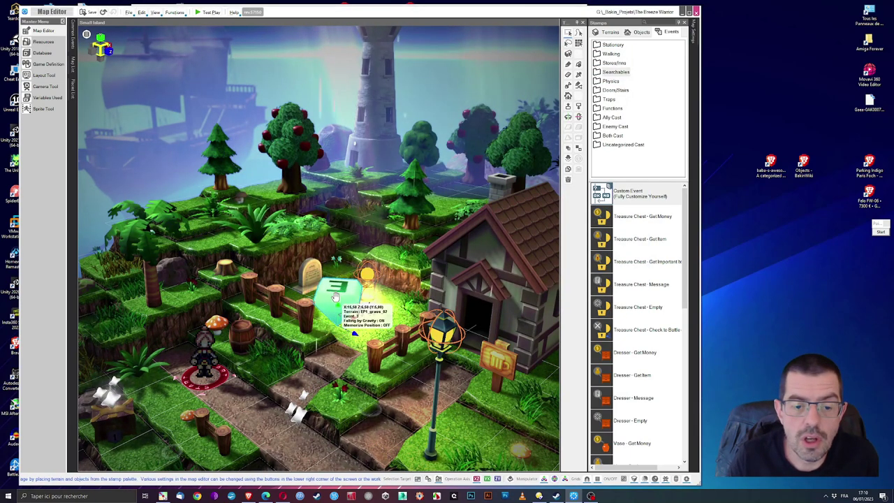
Move the new battle event right up against the front of the gravestone and check its command script.
middle_drag(377, 308, 374, 317)
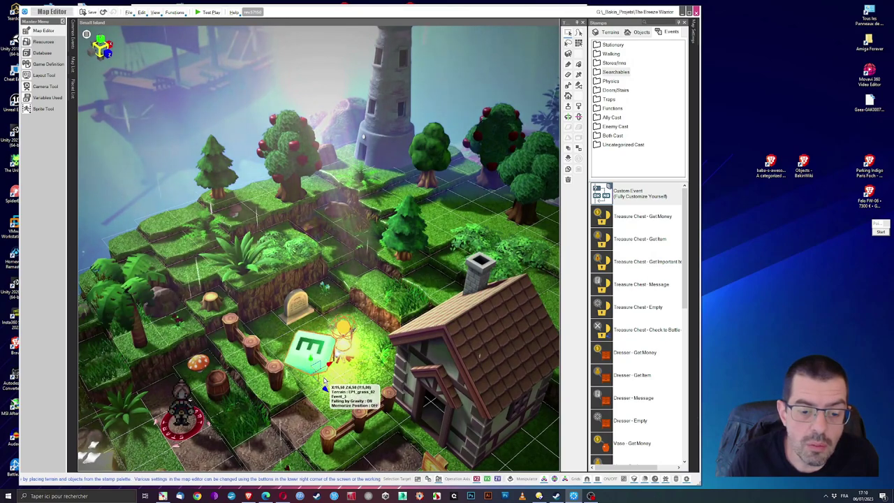
mouse_move(331, 334)
right_down()
mouse_move(363, 343)
mouse_move(356, 363)
mouse_move(343, 331)
right_up()
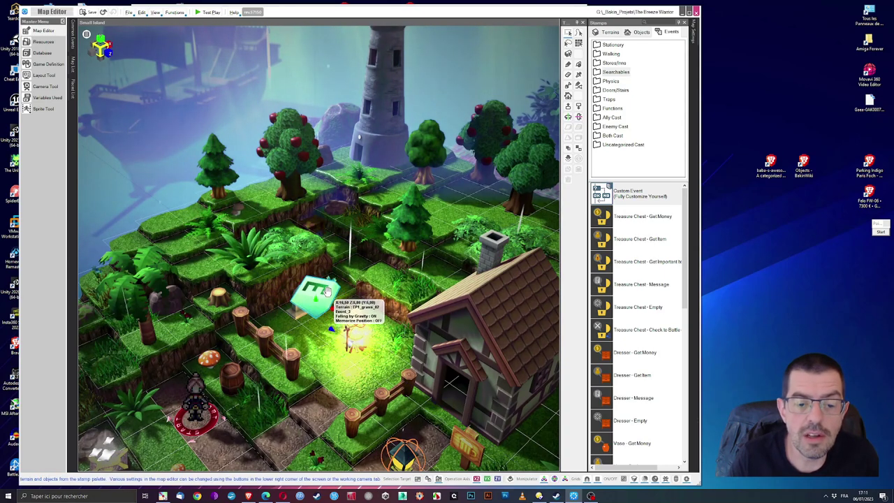
double_click(456, 275)
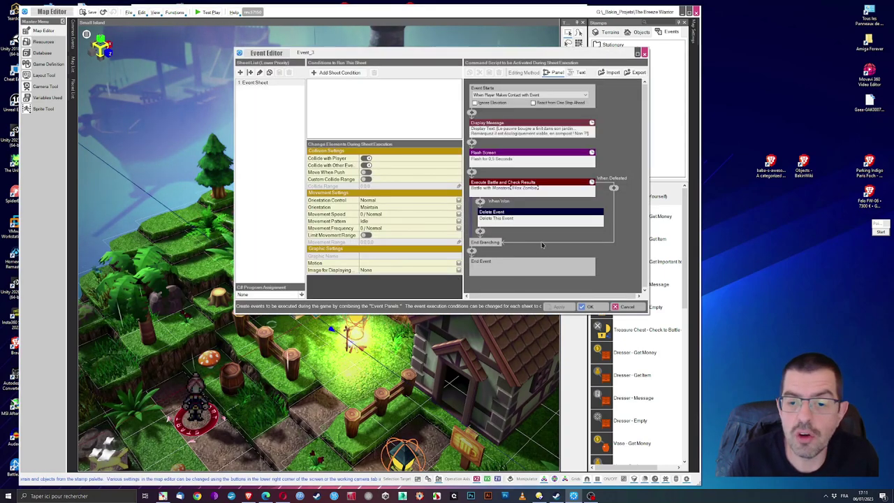
click(588, 307)
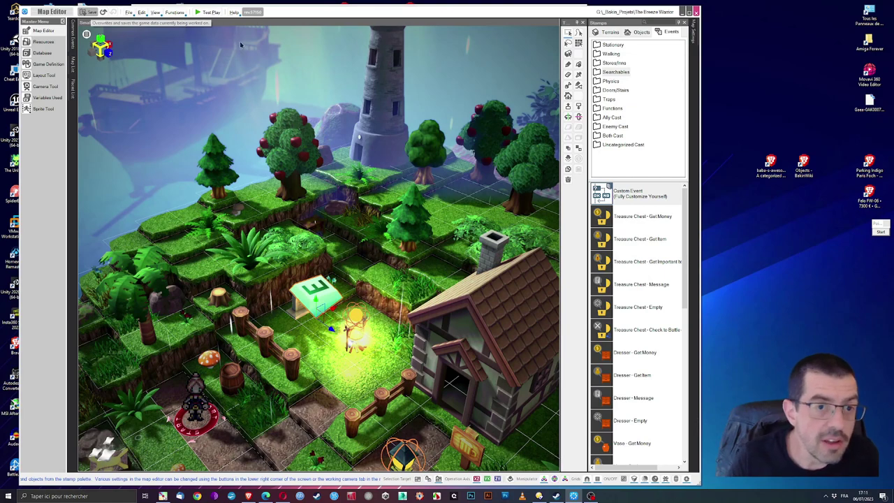
Test play the map, walking the hero up to the gravestone to trigger the contact event's message and battle.
click(205, 12)
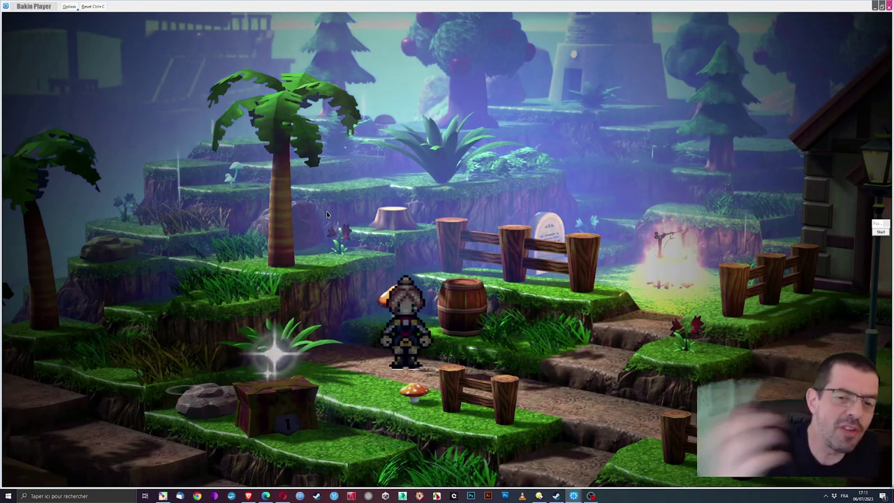
key(Right)
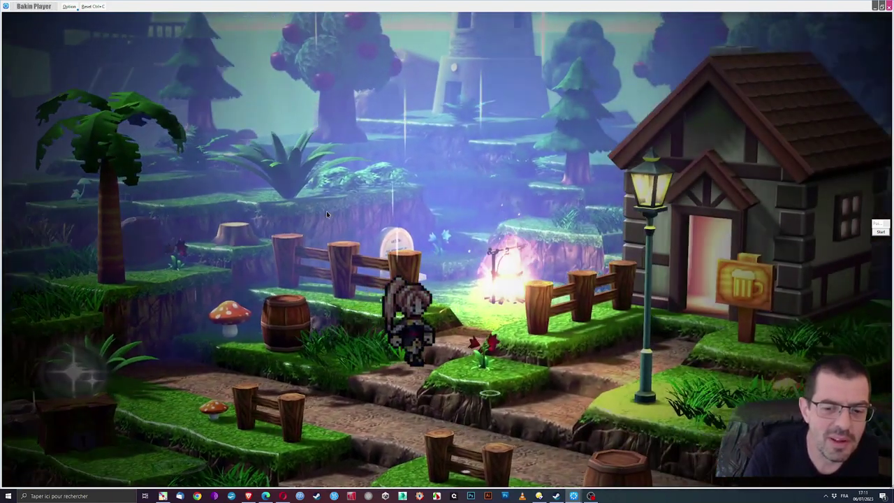
key(Up)
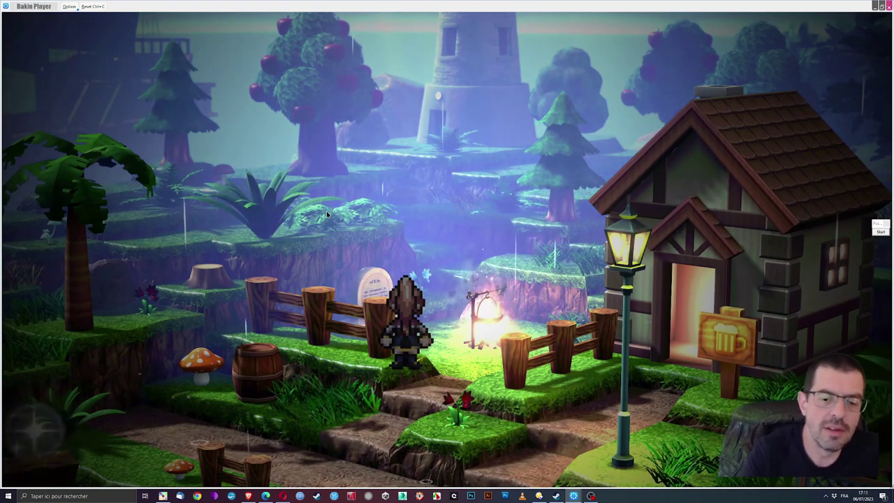
key(Right)
key(Up)
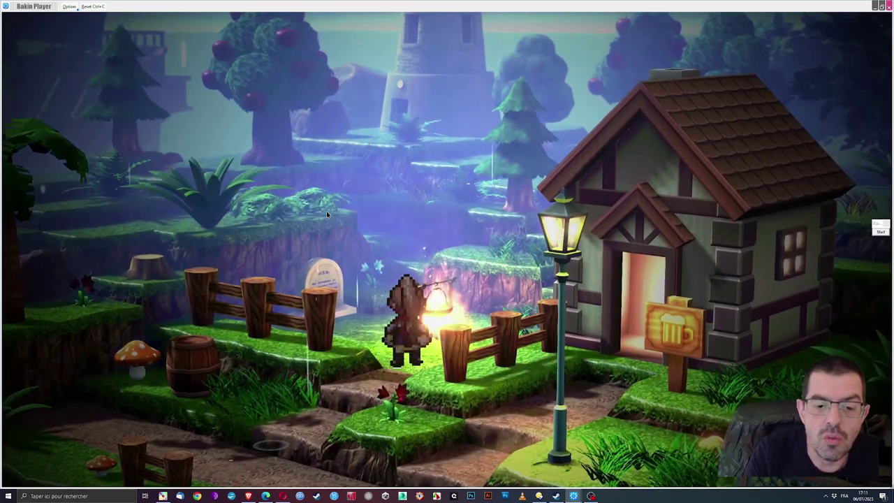
key(Up)
key(Left)
key(Return)
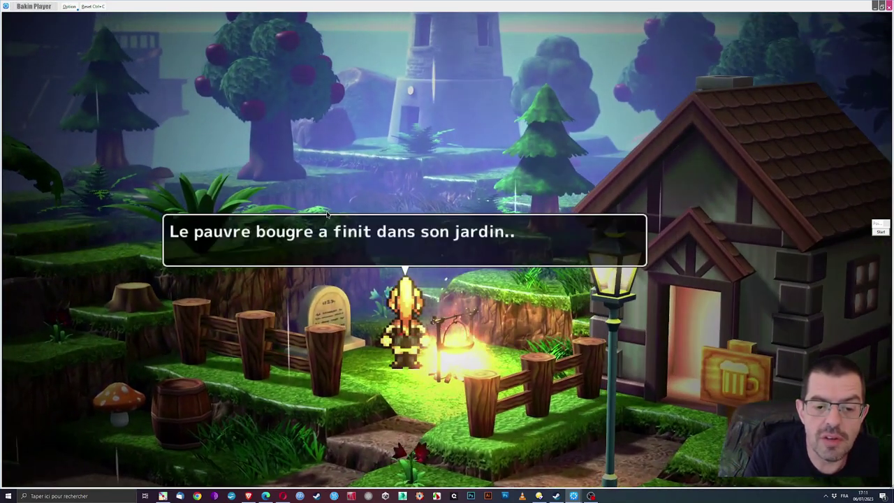
key(Return)
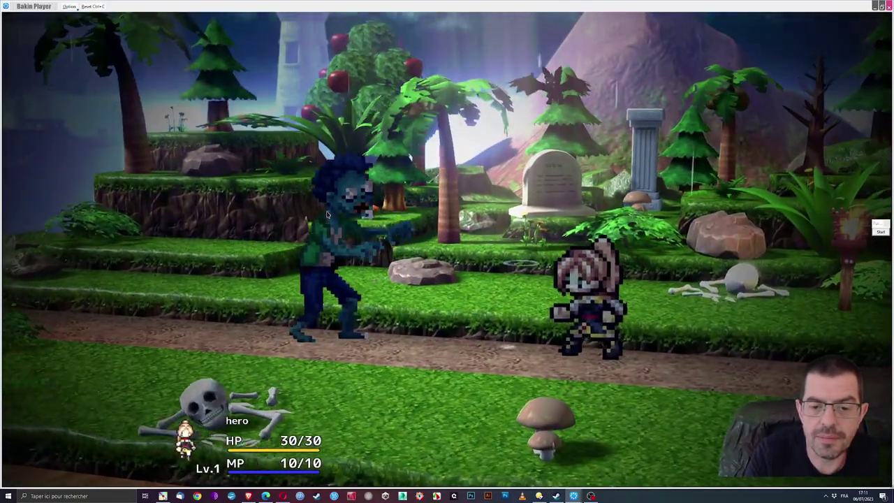
Play a round against the Filax Zombie, highlight the S'échapper command, and end the test play.
key(Return)
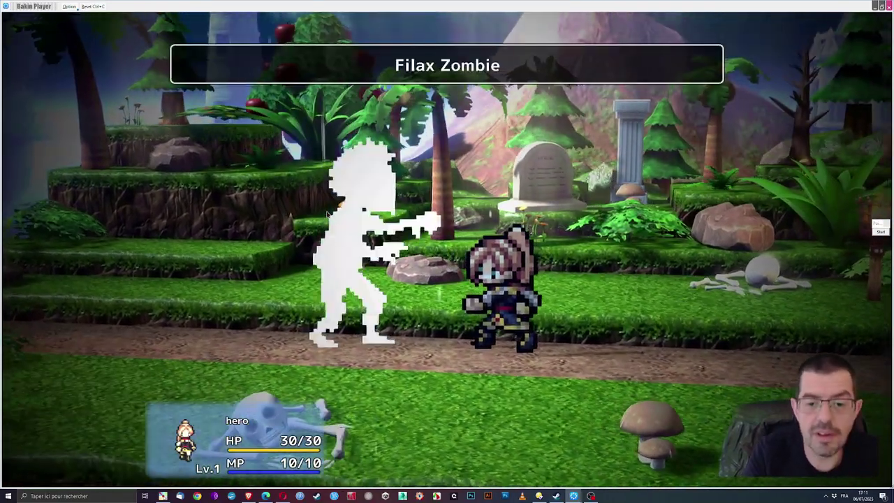
key(Return)
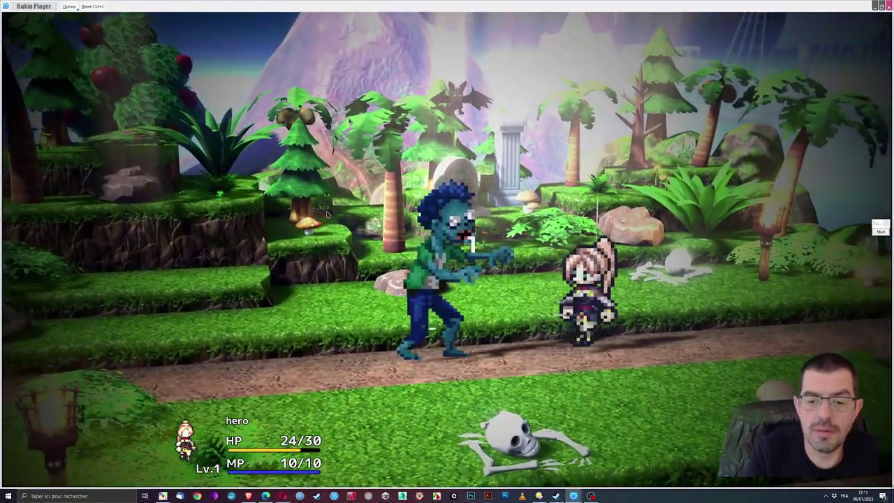
key(Down)
key(Down)
key(Down)
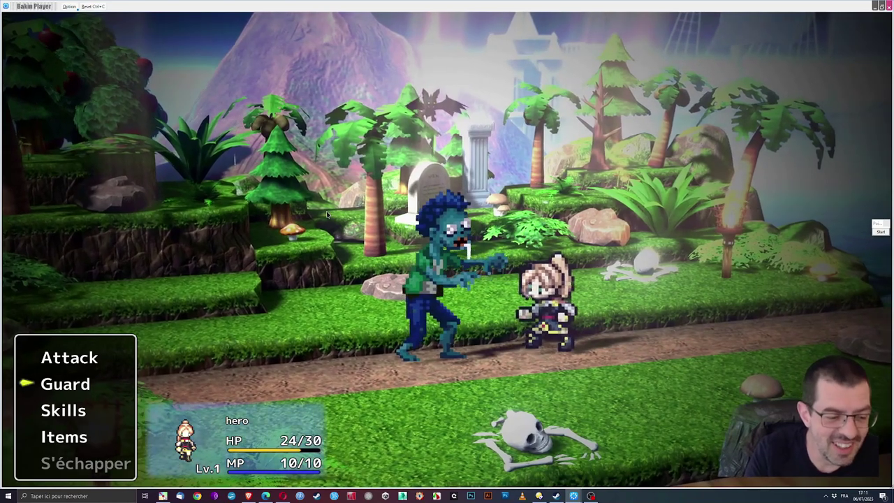
key(Down)
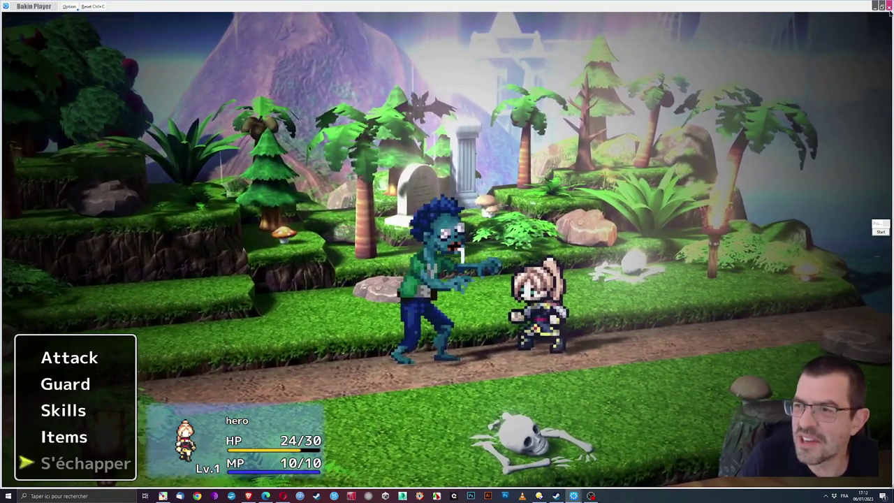
click(889, 5)
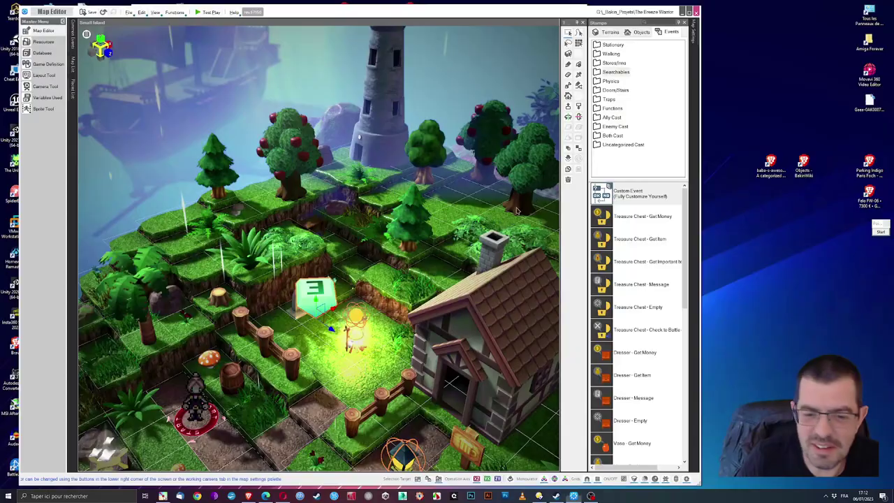
Start a new test play, collect the chest's contents, and equip the hero with the Poison Dagger.
click(211, 11)
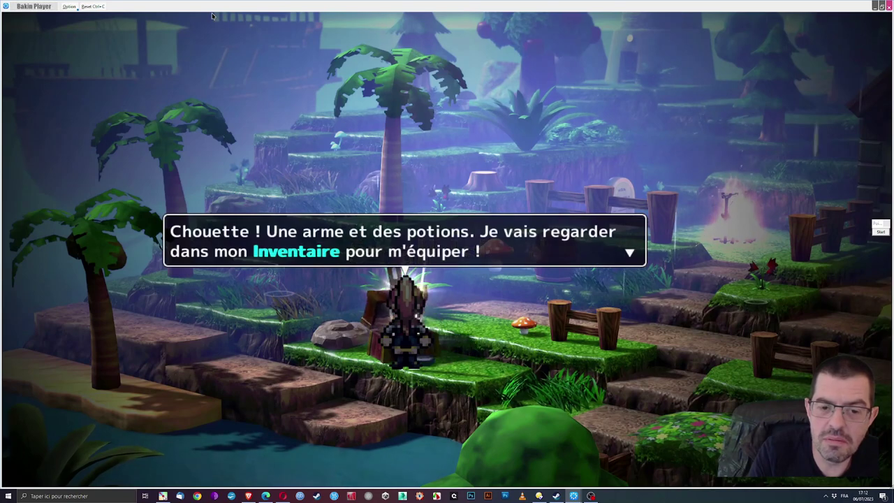
key(Return)
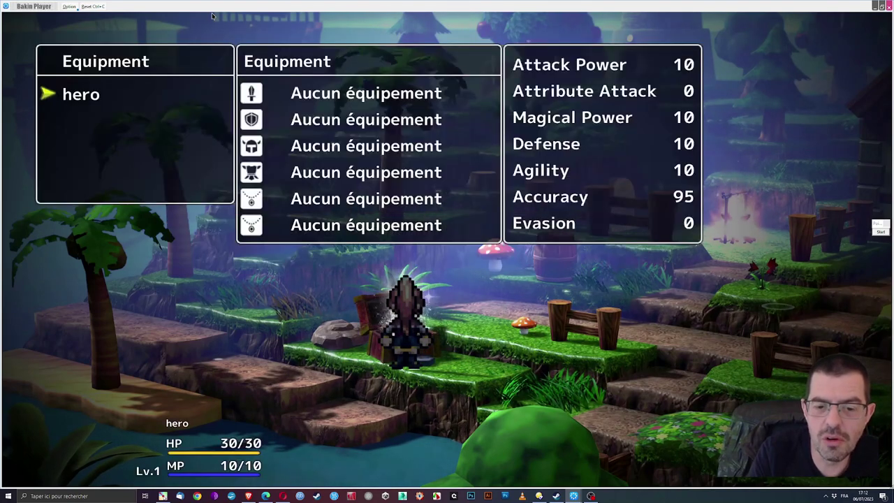
key(Return)
key(Return)
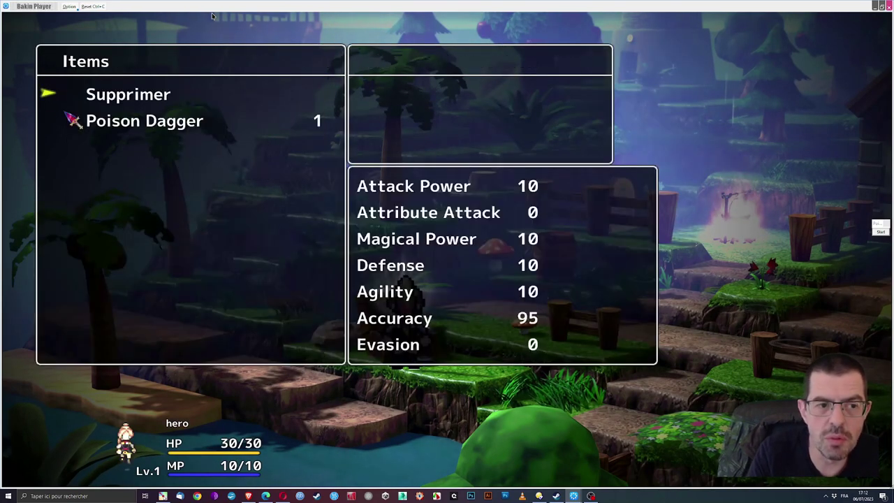
key(Down)
key(Return)
key(Escape)
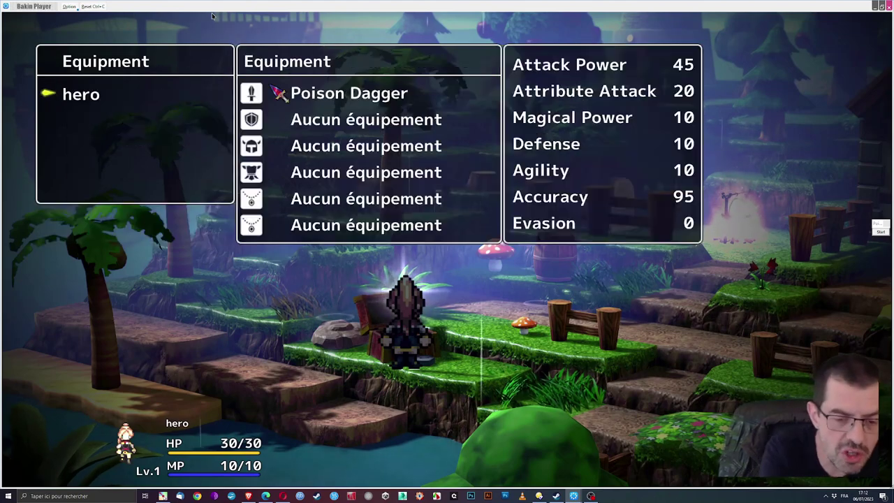
key(Escape)
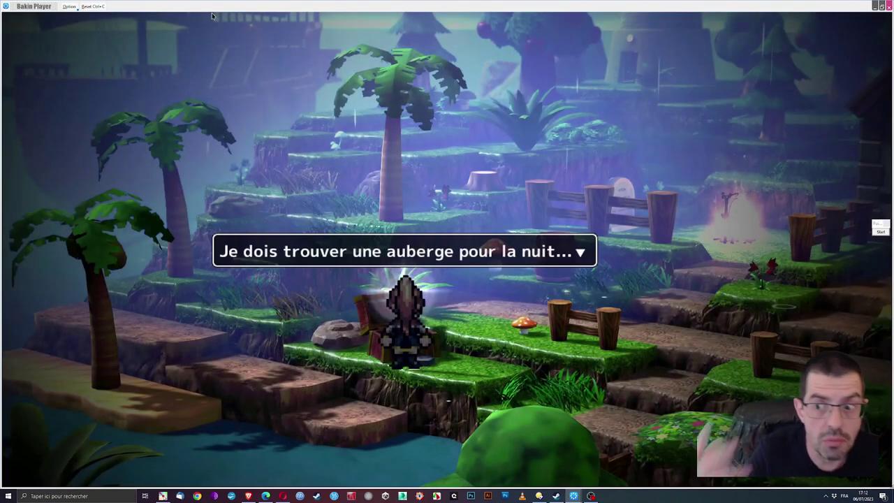
key(Return)
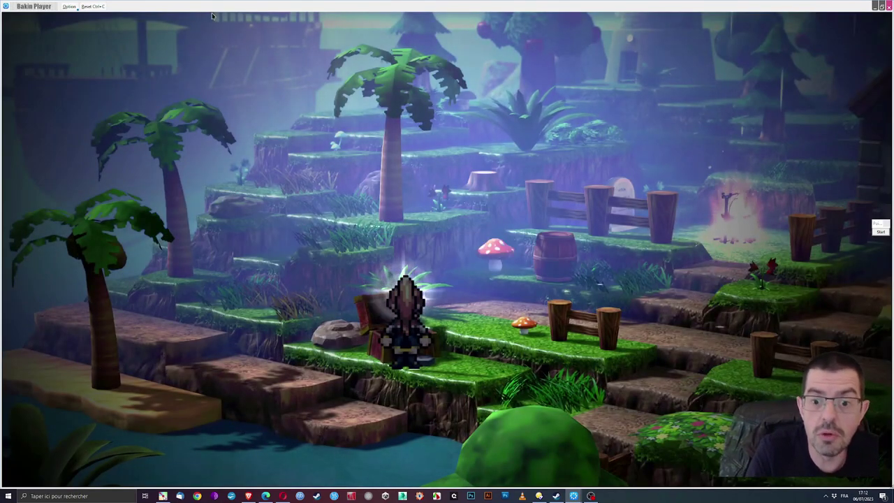
Walk the hero to the gravestone, trigger its message, fight the Filax Zombie battle through and dismiss the rewards.
key(Right)
key(Right)
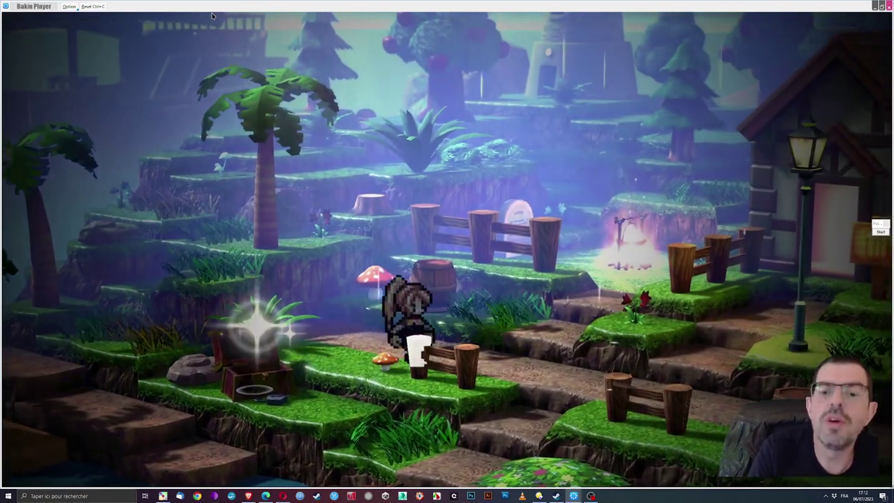
key(Up)
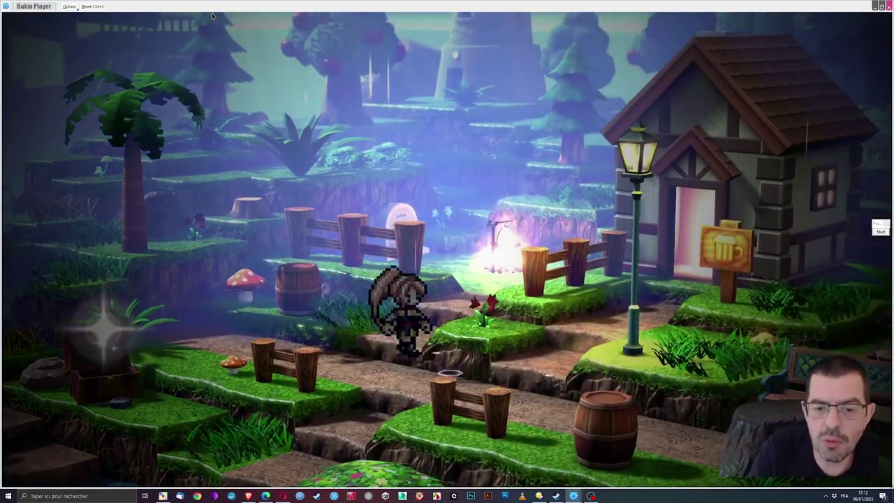
key(Return)
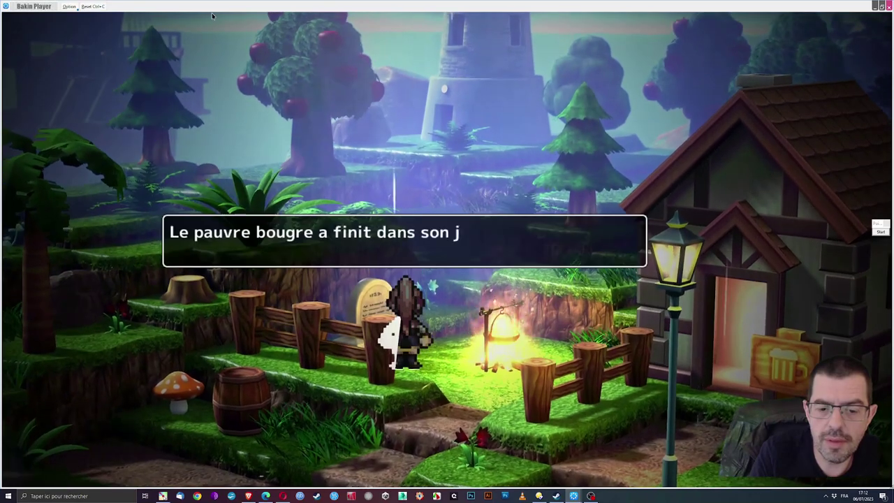
key(Return)
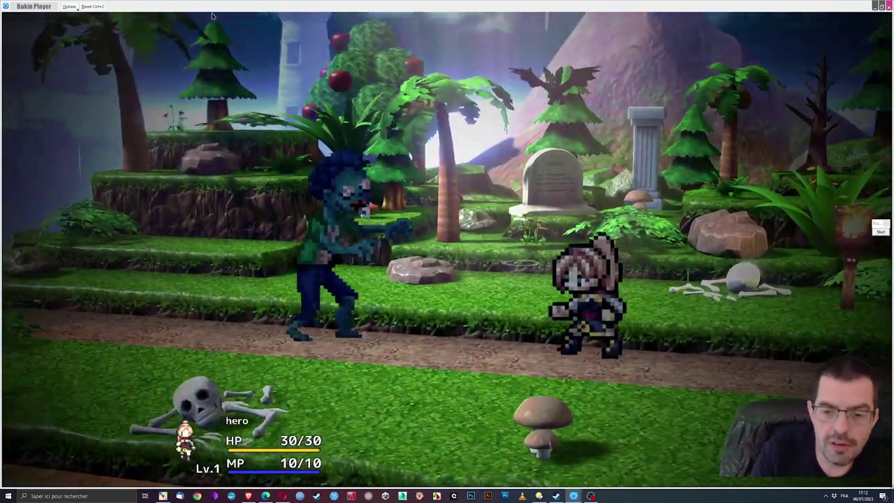
key(Return)
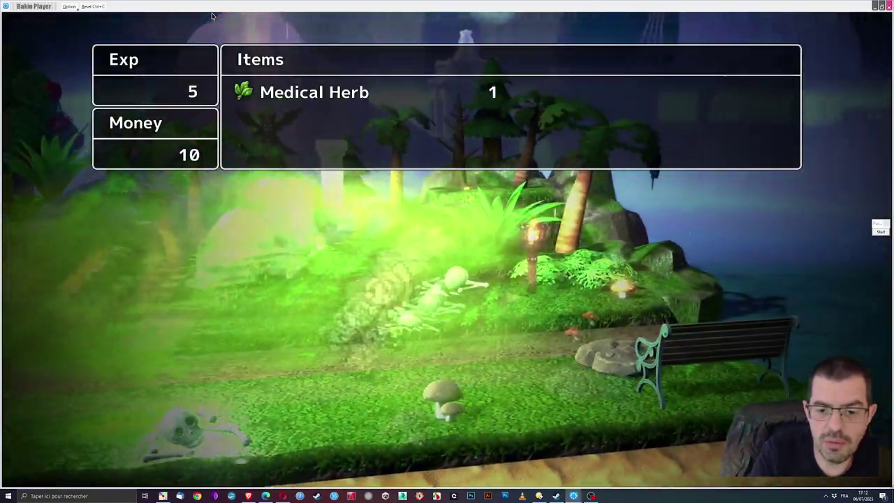
key(Return)
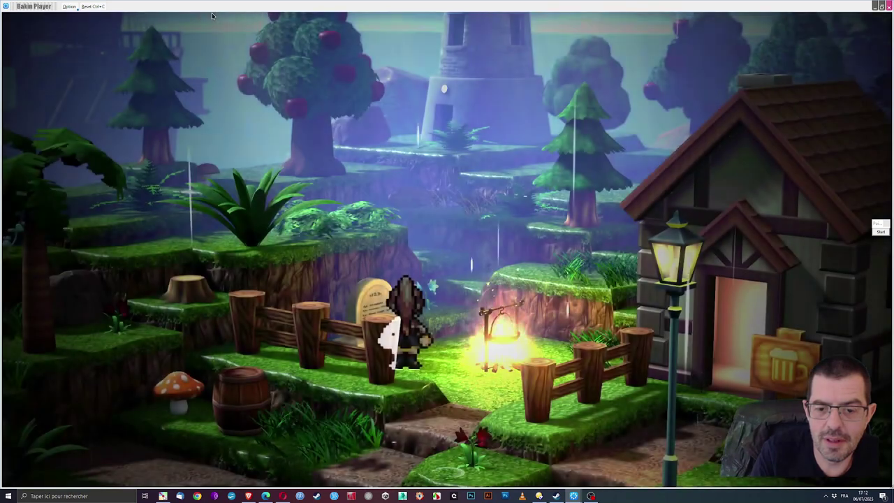
Walk the hero around the gravestone to check whether its event triggers again, and end the test play.
key(Up)
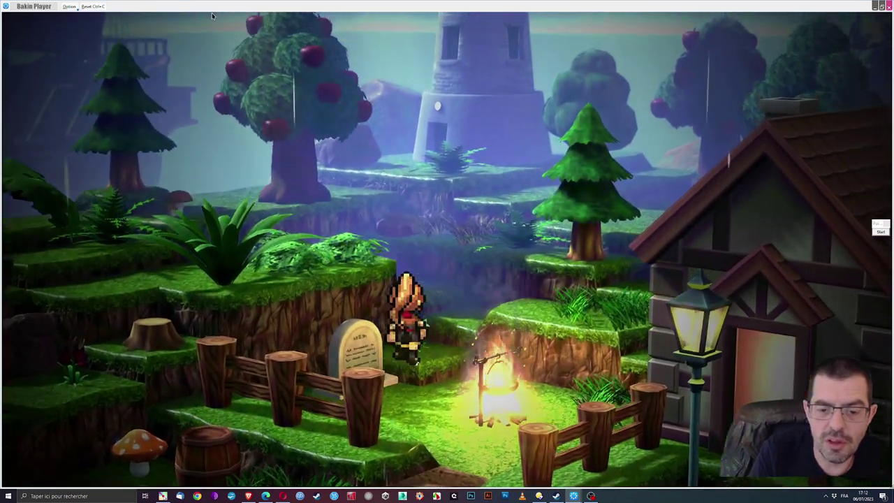
key(Right)
key(Down)
key(Left)
key(Up)
key(Right)
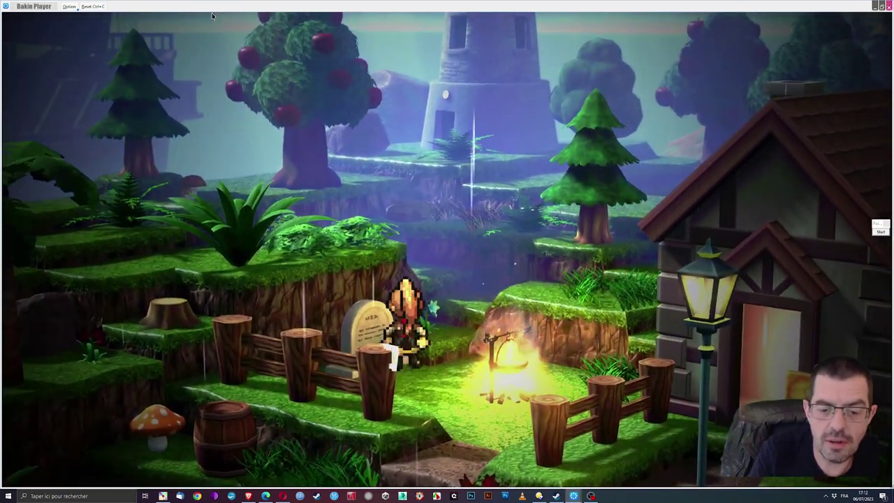
key(Down)
key(Left)
key(Right)
key(Down)
key(Right)
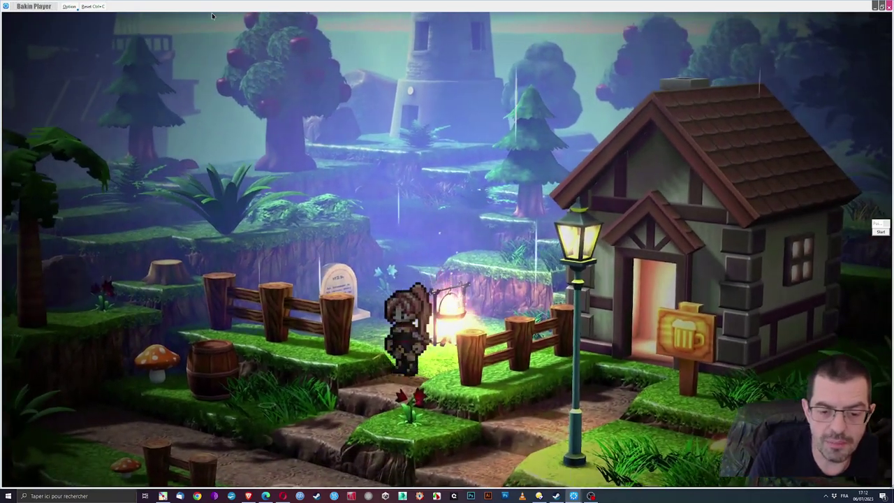
key(Up)
key(Left)
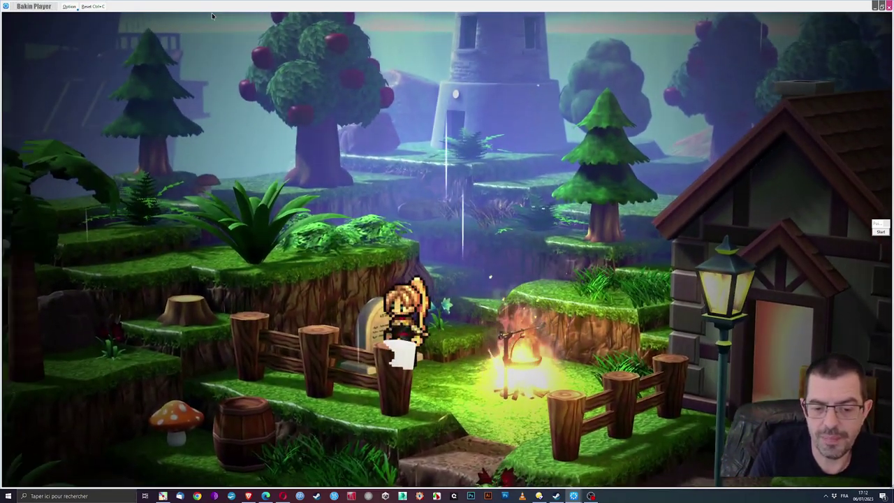
key(Down)
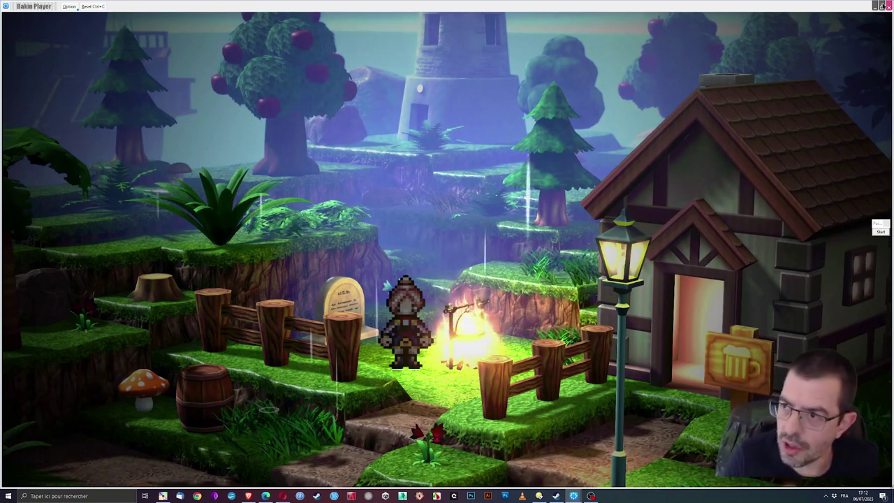
click(882, 7)
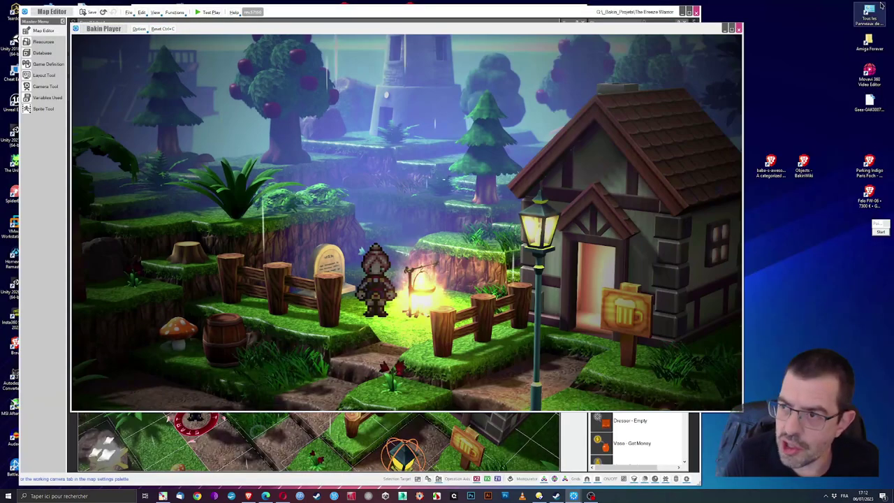
click(739, 28)
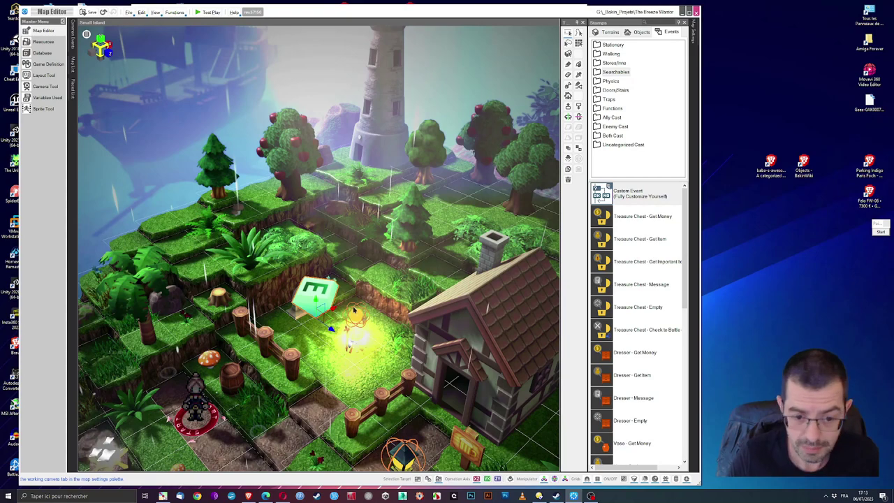
Examine the wooden-framed cave entrance beside the hero statue on the Small Island map.
scroll(355, 309, up, 4)
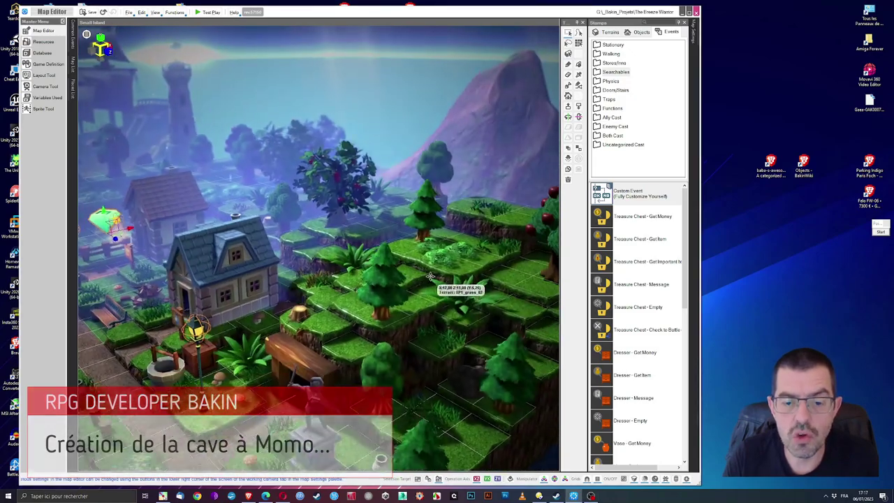
middle_drag(430, 277, 427, 260)
right_drag(428, 260, 435, 248)
middle_drag(435, 249, 425, 283)
scroll(424, 285, up, 3)
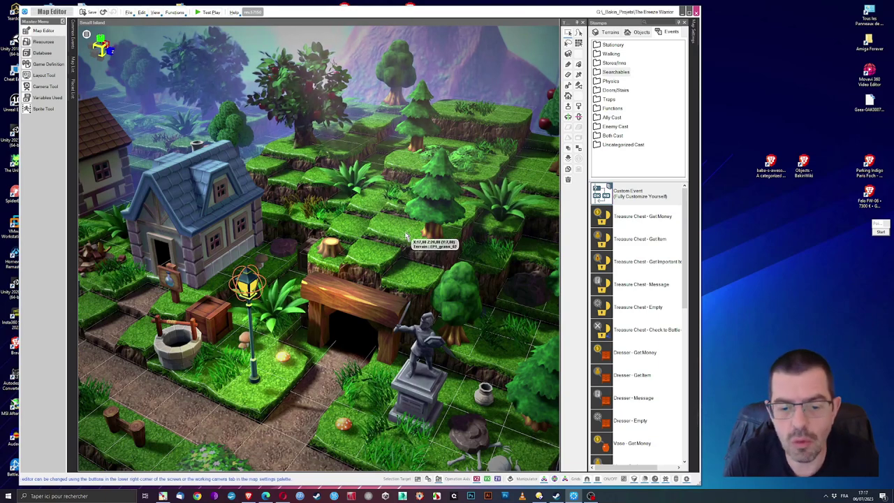
scroll(405, 237, down, 1)
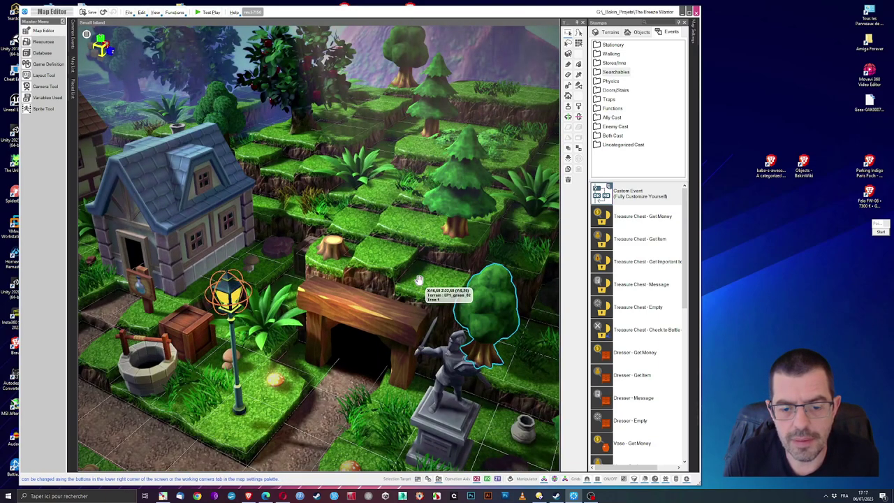
scroll(417, 279, up, 1)
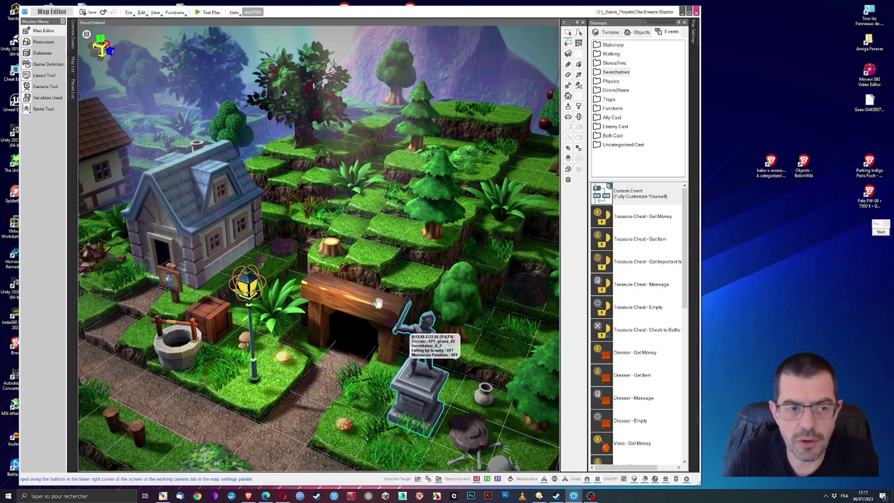
Start a new map with an X size of 10, a Z size of 10 and an initial terrain elevation of 1.
mouse_move(72, 64)
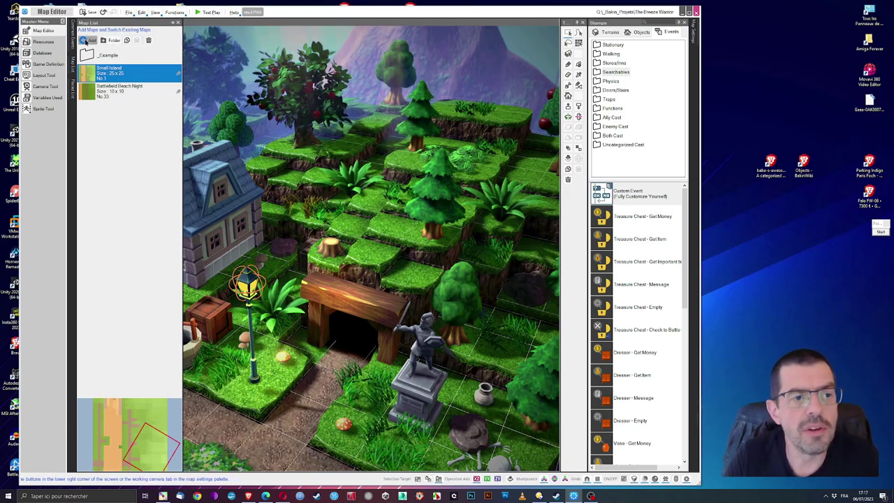
click(83, 40)
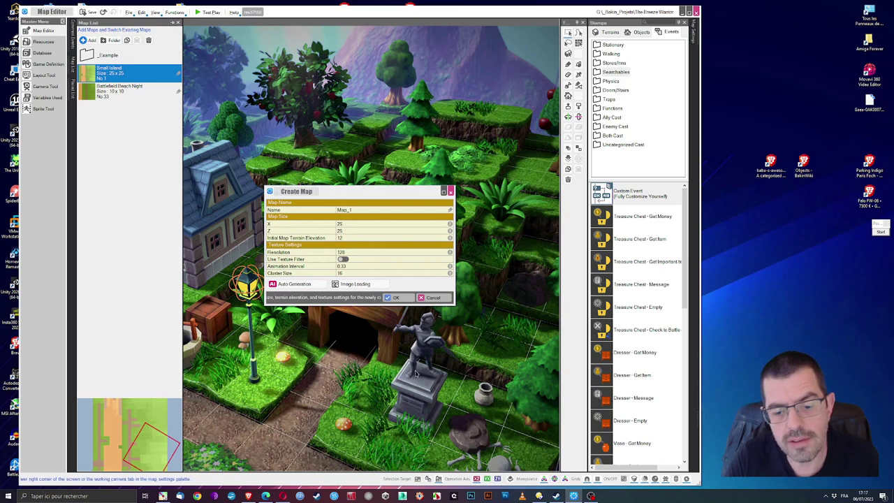
click(354, 223)
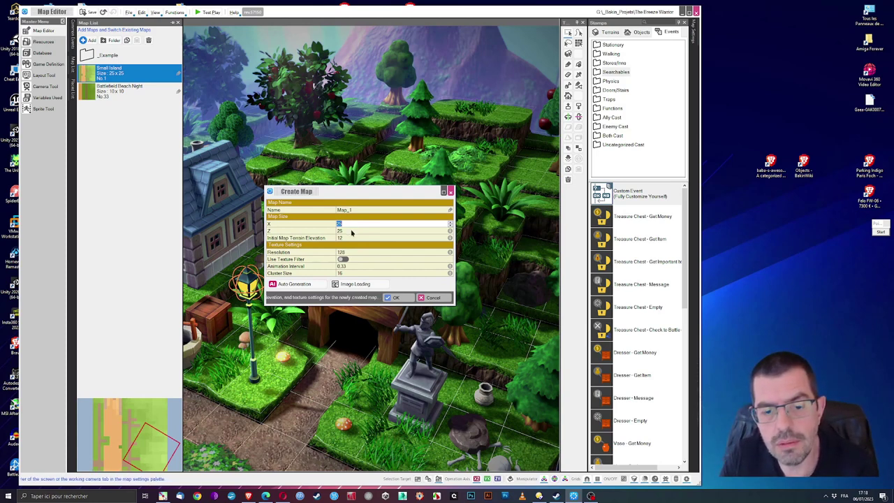
click(352, 231)
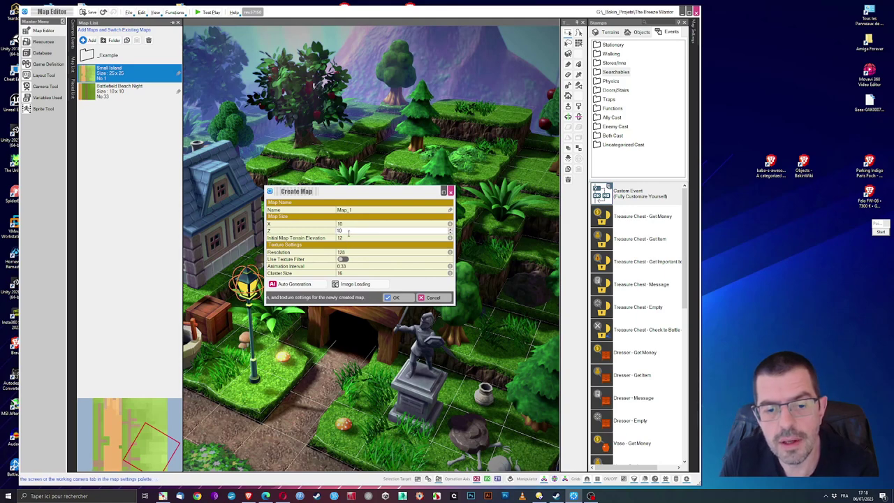
click(347, 239)
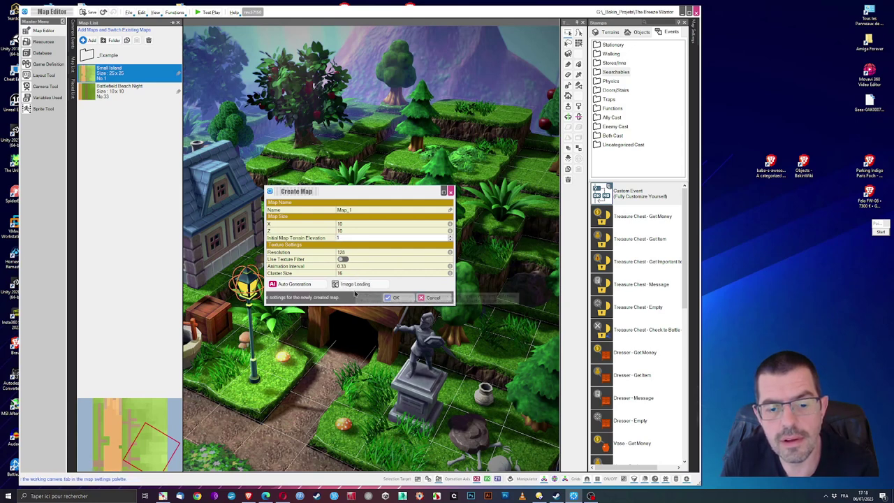
Open auto generation for the new map, browse the terrain assets and choose EP1_grass64_01 as the terrain texture.
click(302, 285)
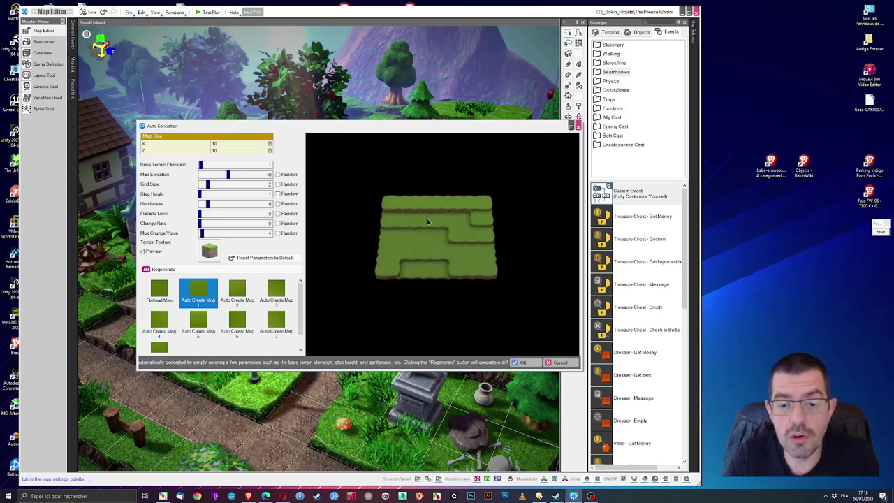
click(209, 253)
click(524, 308)
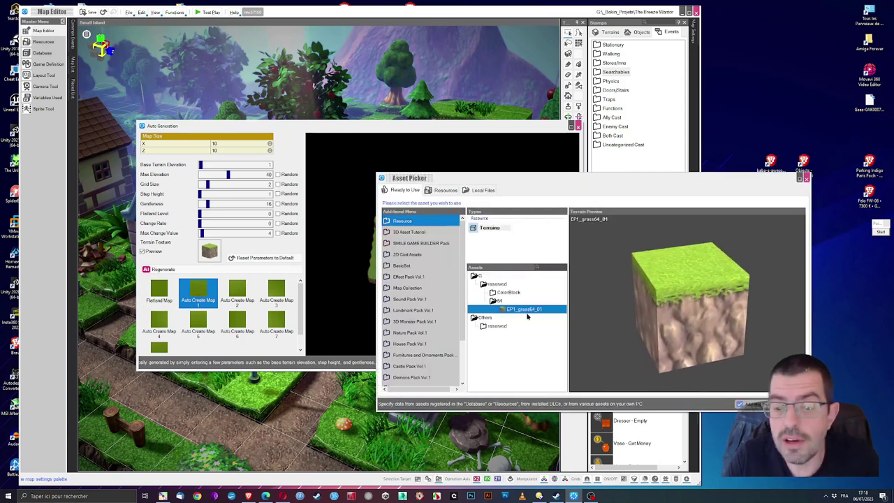
click(506, 293)
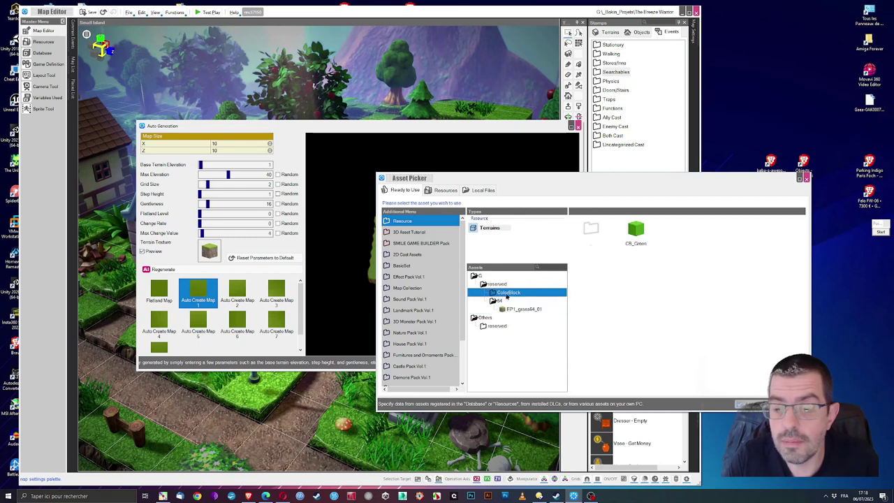
click(501, 301)
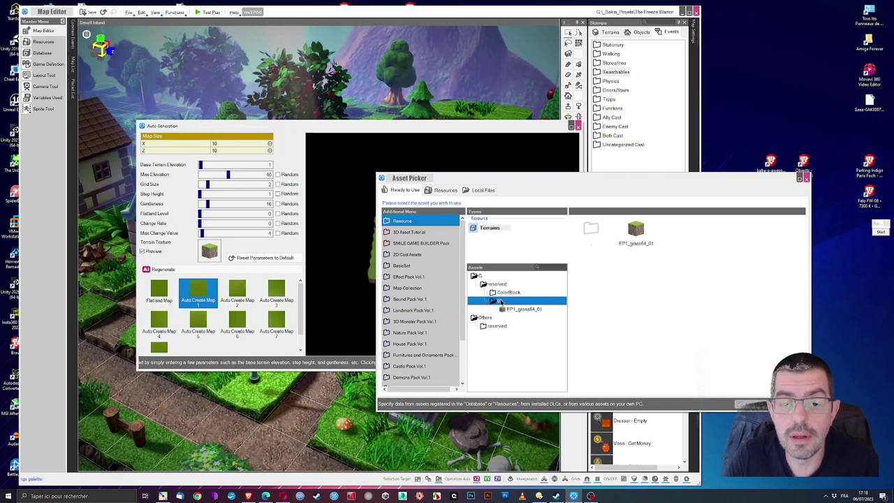
click(446, 191)
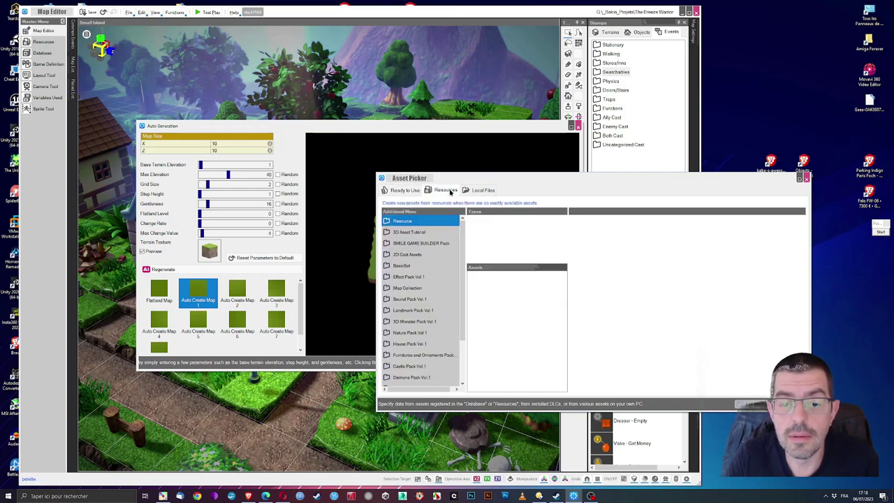
click(413, 254)
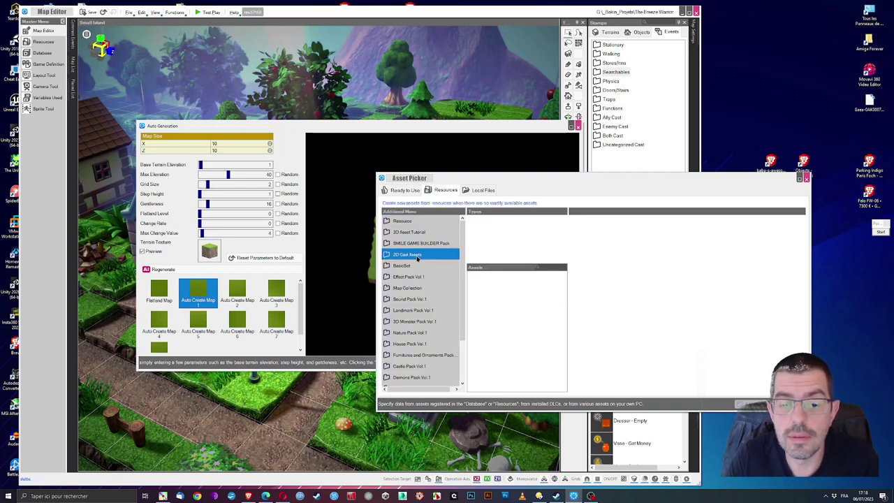
click(412, 232)
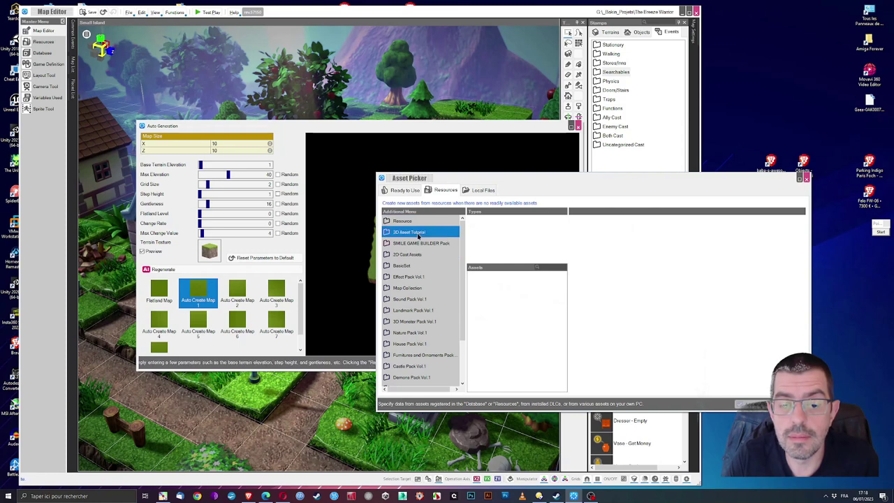
click(408, 222)
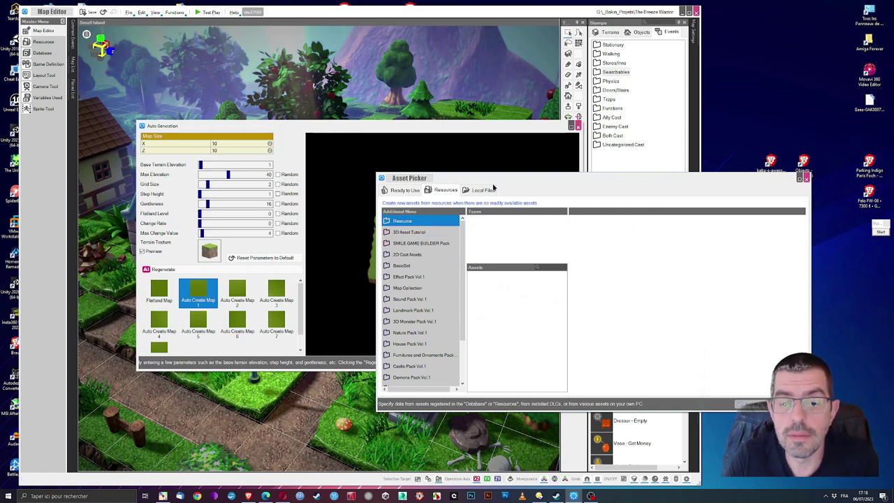
click(408, 191)
click(523, 309)
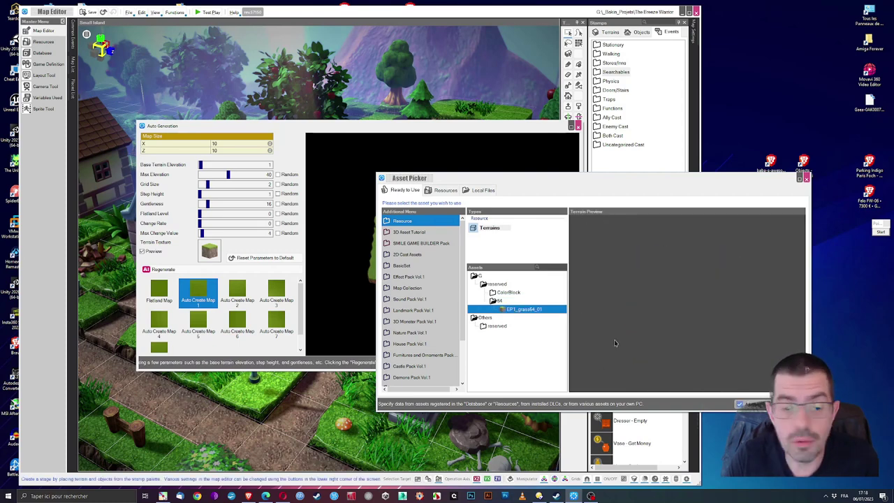
click(745, 403)
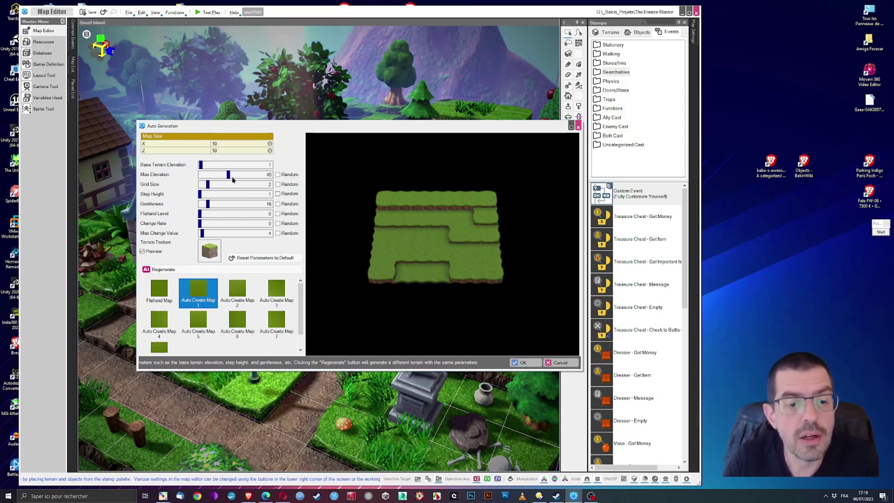
Set the generated terrain's max elevation to 54 and step height to 9, regenerating the map after each change.
drag(229, 176, 238, 178)
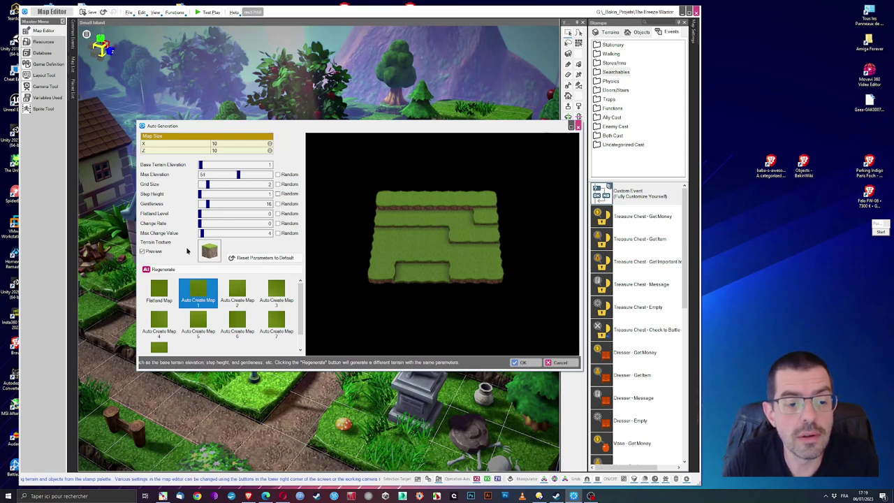
click(184, 269)
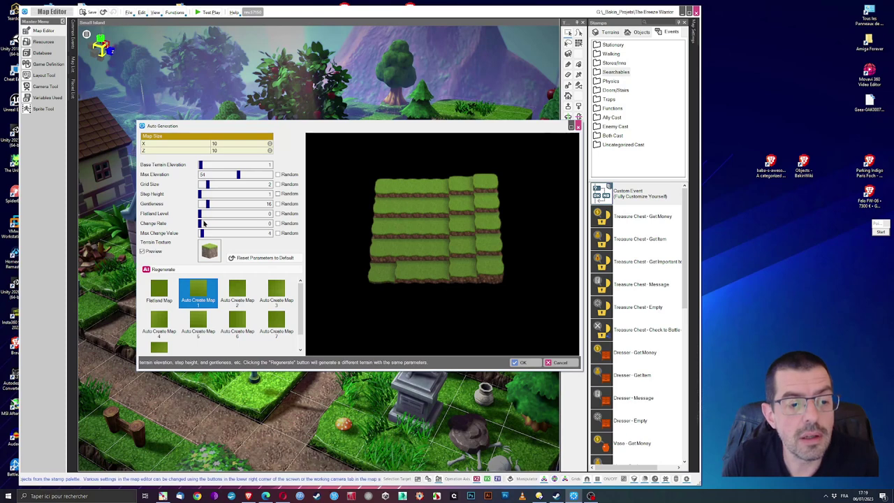
drag(213, 197, 233, 198)
click(187, 270)
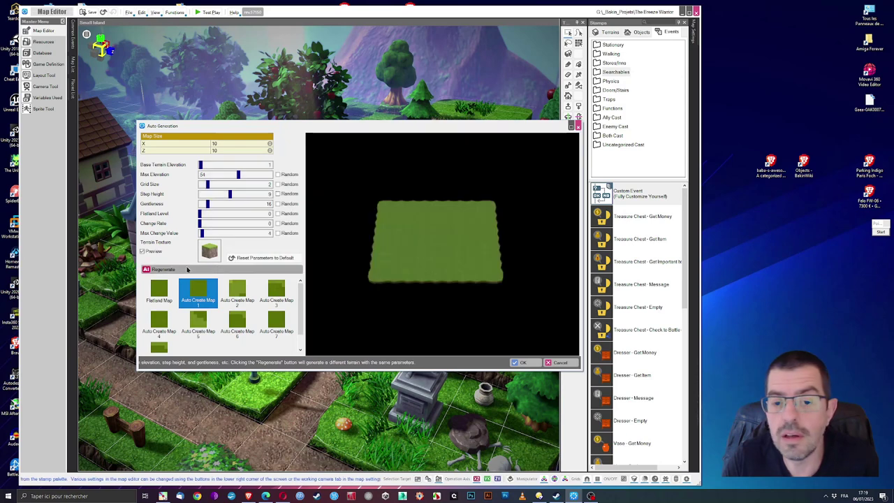
Set the generated terrain's step height to 6 and gentleness to 3, regenerating the map with the new values.
drag(229, 196, 204, 198)
click(165, 270)
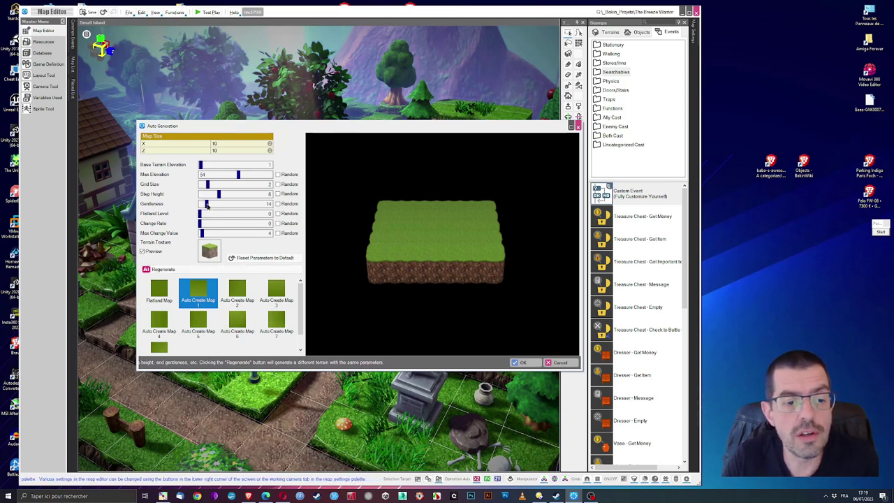
click(176, 271)
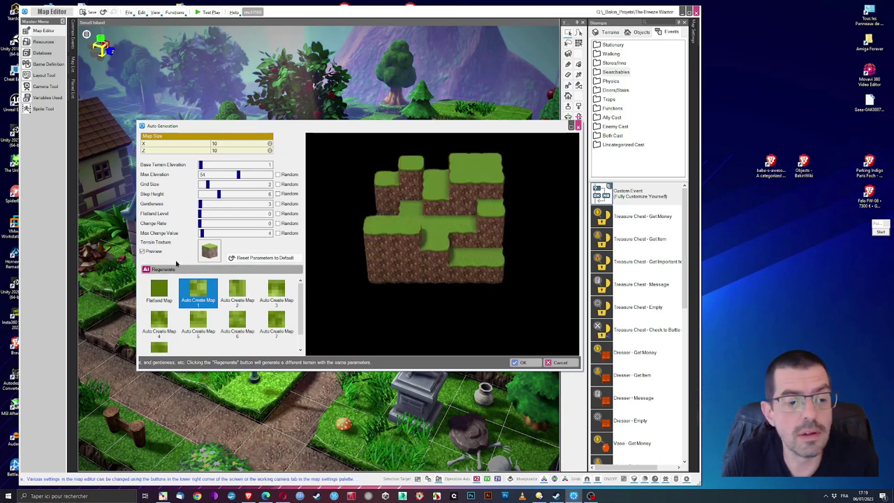
Set the terrain's change rate to 5, regenerate the variants and create the map from Auto Create Map 1.
drag(201, 224, 218, 223)
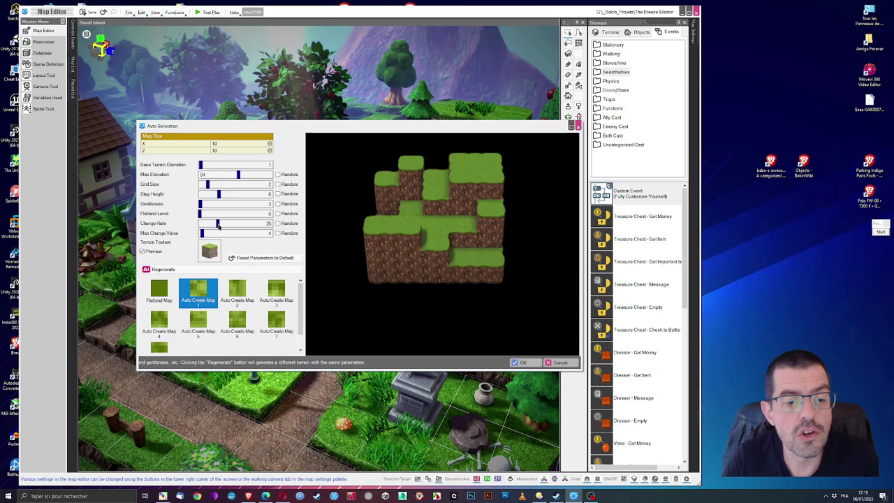
click(180, 270)
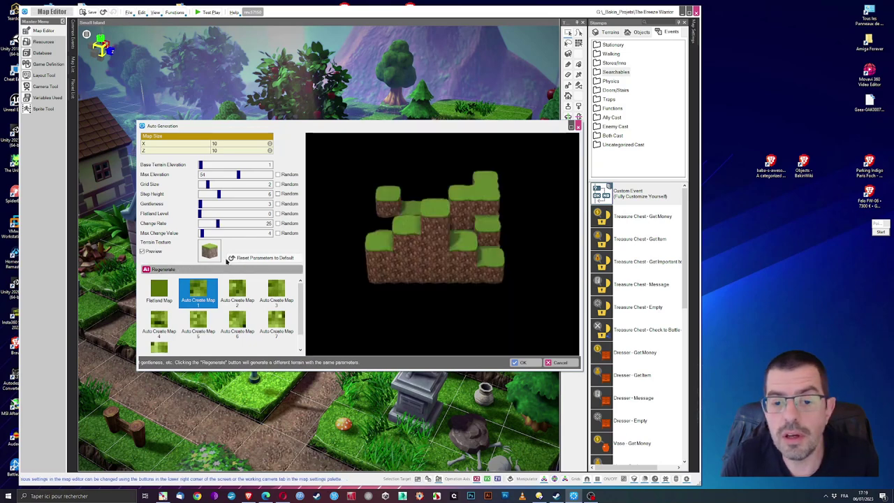
middle_drag(424, 260, 494, 276)
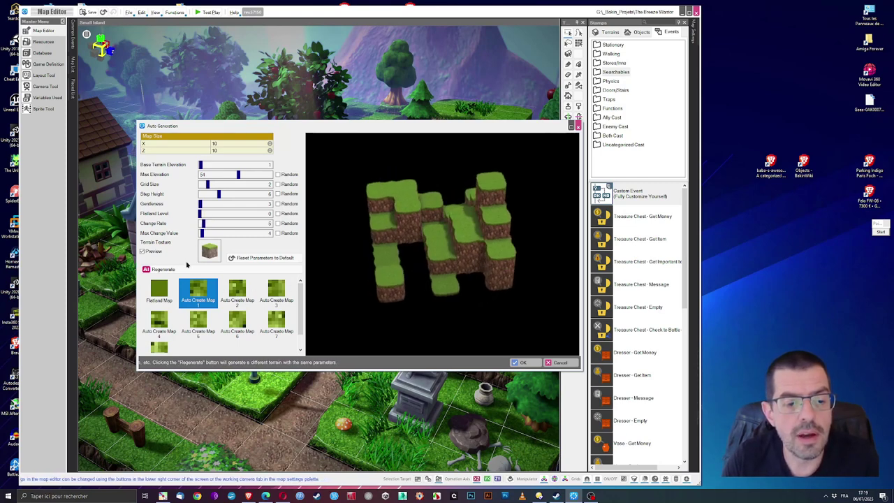
click(178, 272)
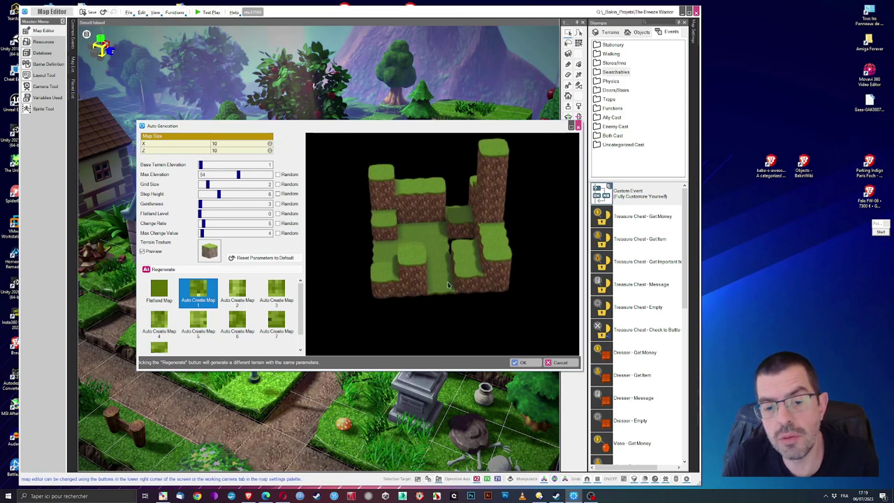
middle_drag(450, 276, 443, 223)
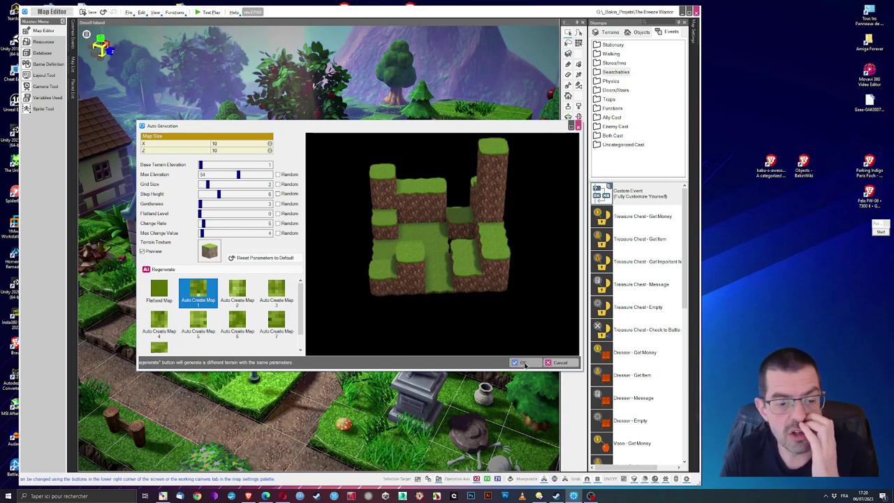
click(525, 364)
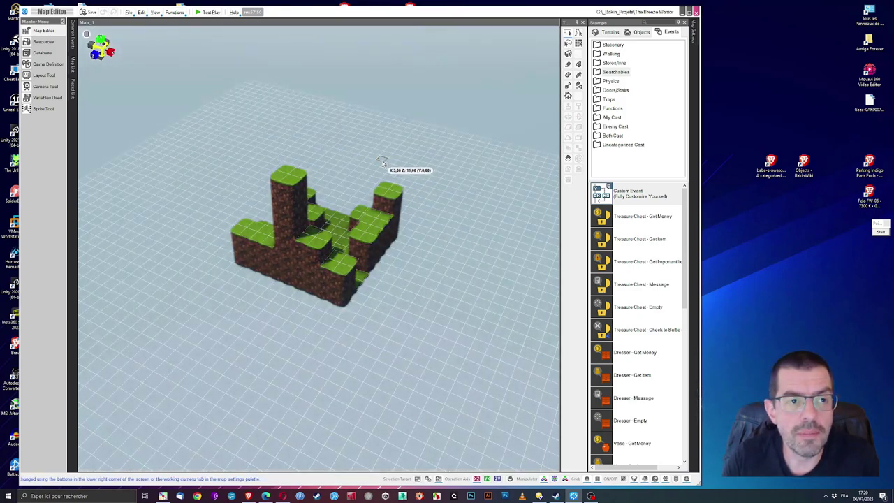
Turn on the custom battle layout for the Entire Map enemy distribution area of the new map.
right_drag(423, 201, 322, 234)
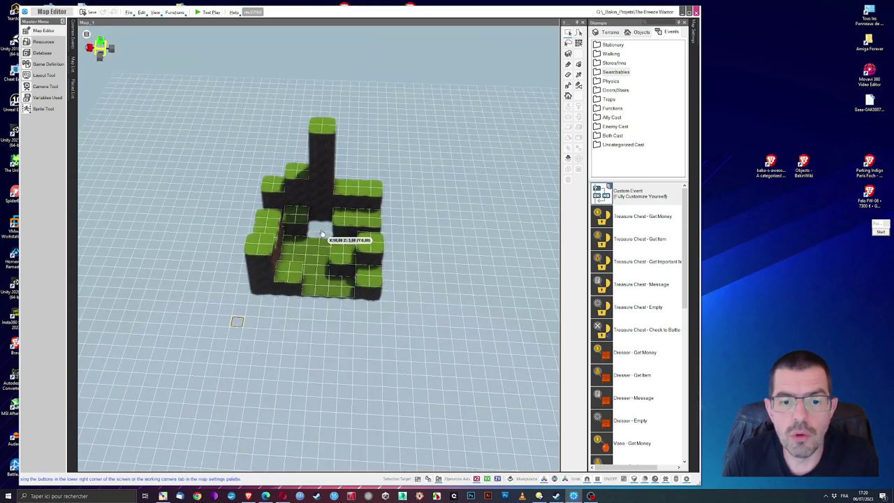
scroll(319, 283, up, 3)
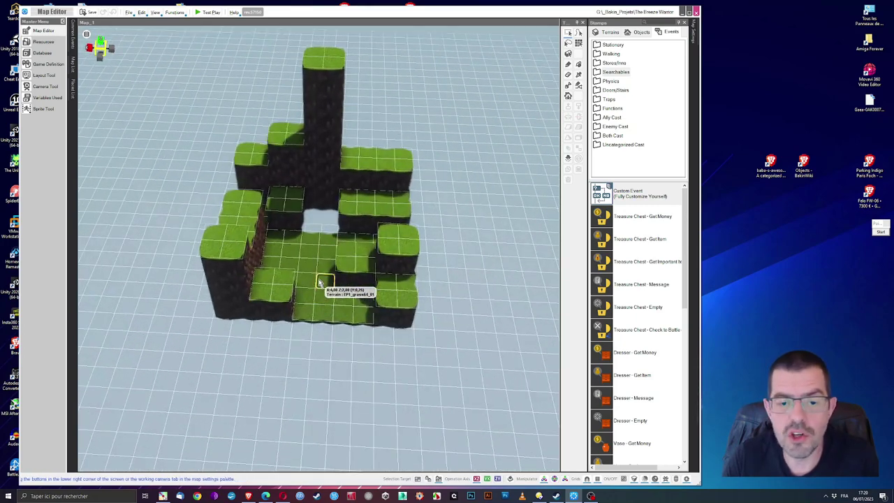
scroll(320, 283, up, 8)
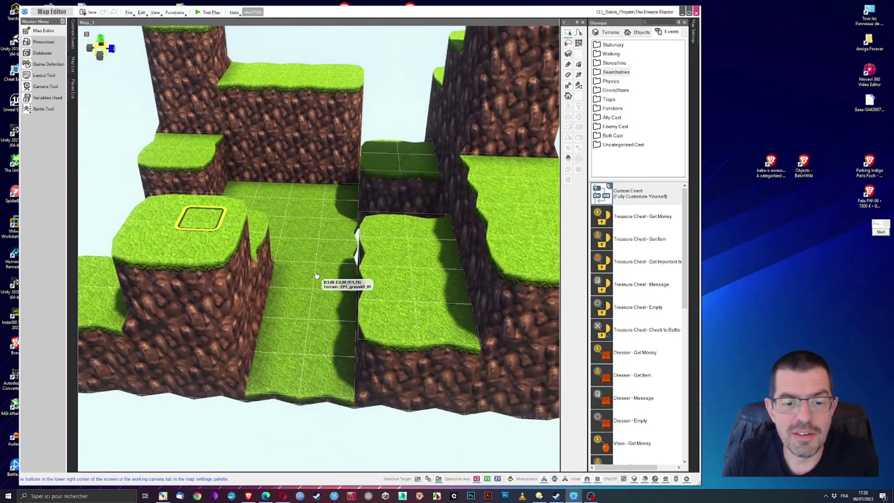
right_drag(316, 275, 316, 276)
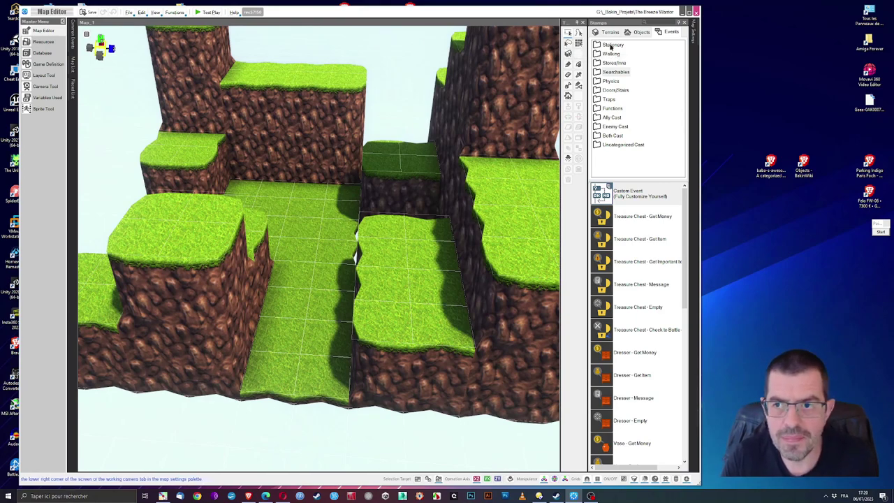
click(695, 36)
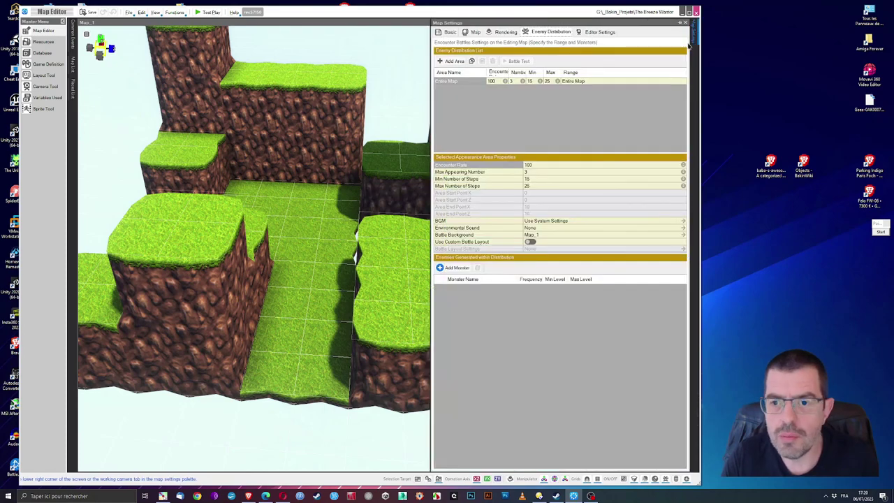
click(530, 241)
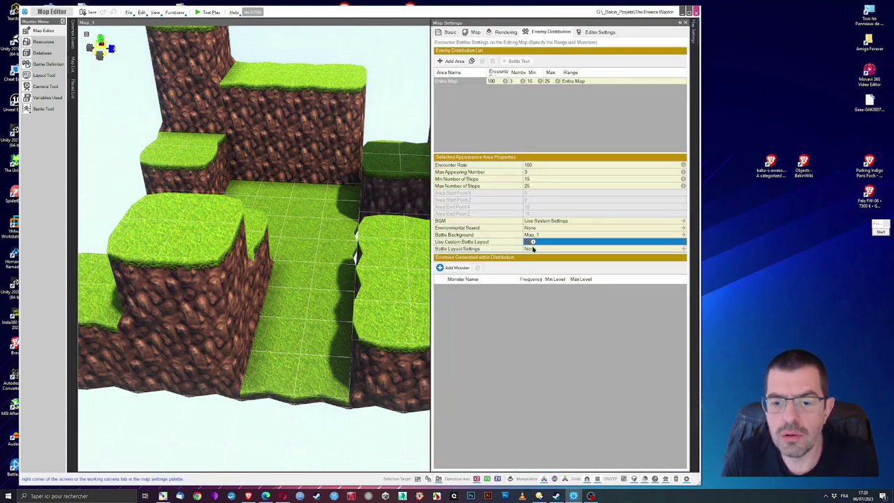
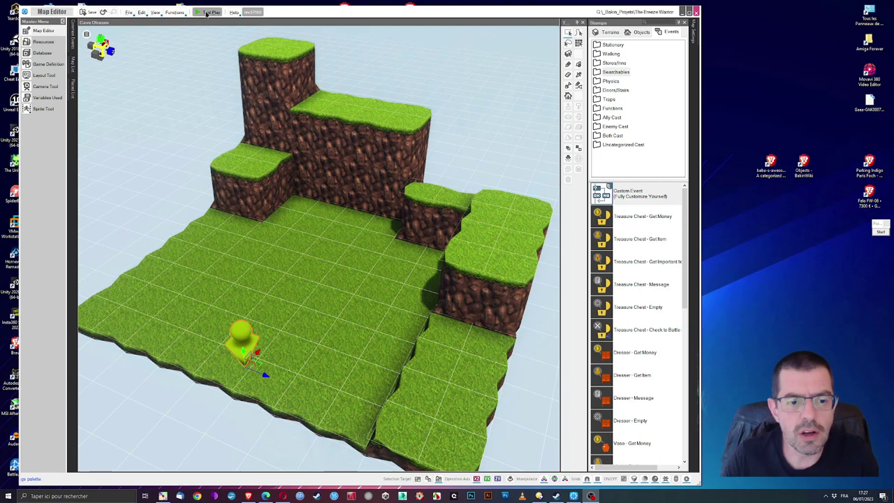
Test-play the grass-covered map and close the player window.
click(206, 13)
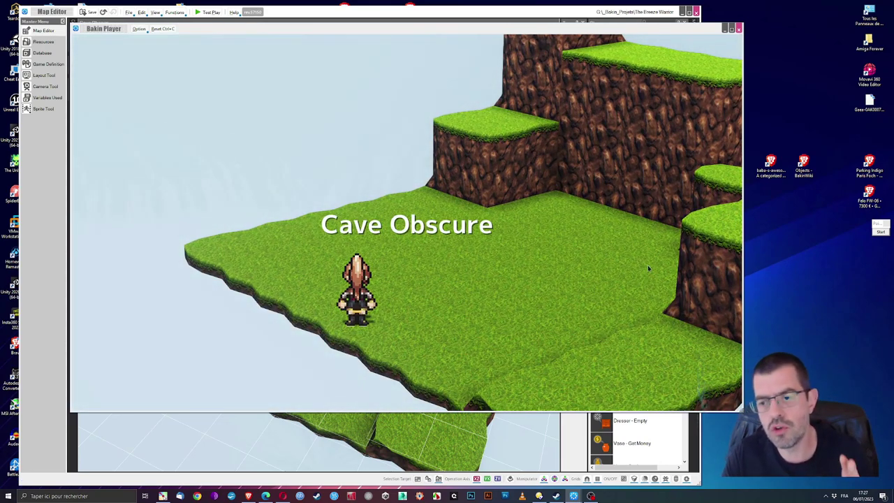
click(739, 30)
scroll(260, 265, up, 5)
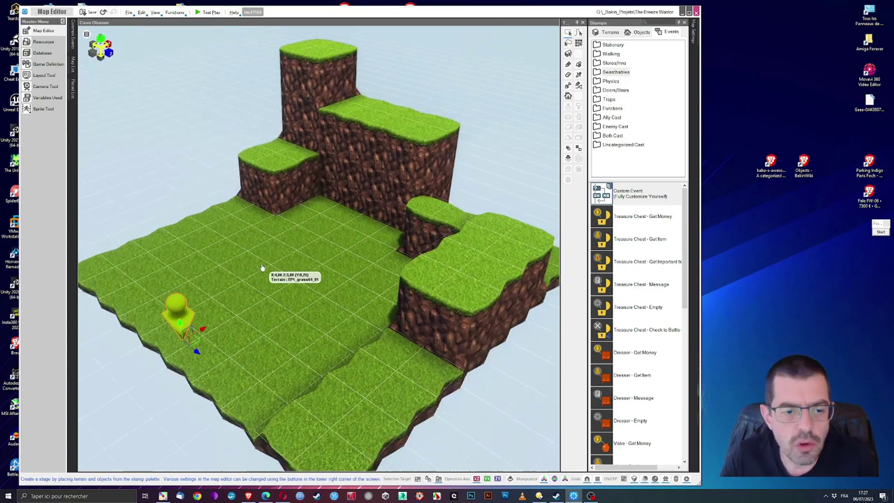
middle_drag(260, 267, 269, 269)
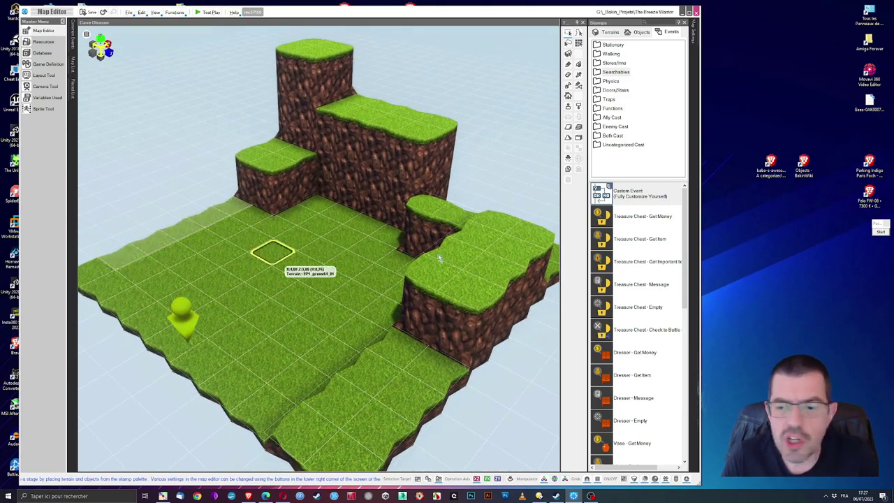
Repaint all ground and raised blocks of the map with the EP1_rock_01 terrain from the 128 folder.
click(611, 32)
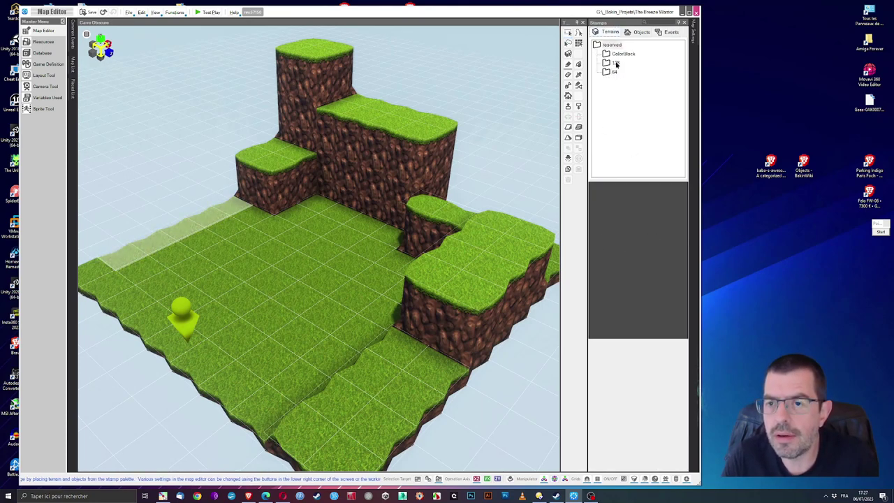
click(615, 63)
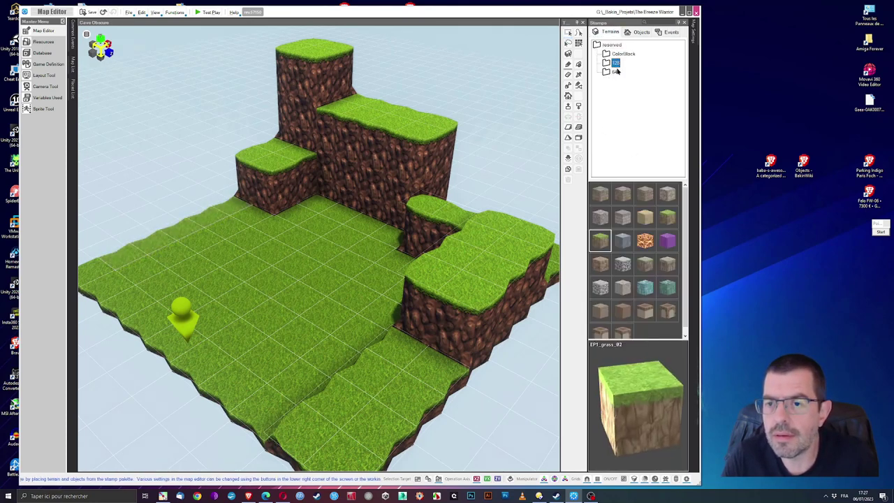
click(600, 266)
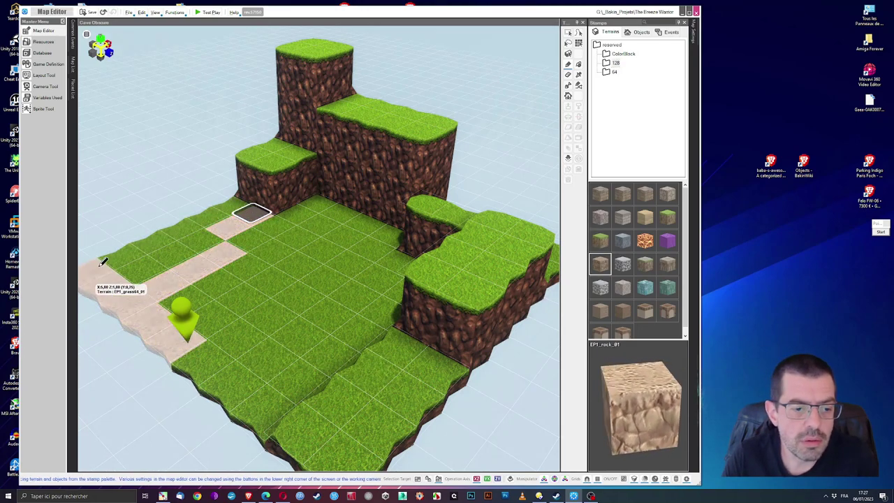
mouse_move(136, 262)
mouse_down()
mouse_move(244, 394)
mouse_move(397, 392)
mouse_move(409, 359)
mouse_move(396, 411)
mouse_move(300, 373)
mouse_move(443, 271)
mouse_move(521, 250)
mouse_move(501, 244)
mouse_move(521, 215)
mouse_move(513, 248)
mouse_move(419, 115)
mouse_move(298, 40)
mouse_move(339, 33)
mouse_move(246, 132)
mouse_move(283, 186)
mouse_move(265, 224)
mouse_move(314, 192)
mouse_move(176, 316)
mouse_move(267, 294)
mouse_move(387, 342)
mouse_move(306, 230)
mouse_move(277, 253)
mouse_move(413, 268)
mouse_up()
mouse_move(414, 284)
right_down()
mouse_move(420, 296)
mouse_move(446, 302)
right_up()
mouse_move(381, 124)
mouse_down()
mouse_move(301, 144)
mouse_move(335, 151)
mouse_up()
mouse_move(357, 165)
right_down()
mouse_move(316, 193)
mouse_move(258, 182)
right_up()
mouse_move(182, 389)
mouse_down()
mouse_move(236, 335)
mouse_move(420, 271)
mouse_move(316, 290)
mouse_move(178, 349)
mouse_up()
right_drag(179, 349, 292, 329)
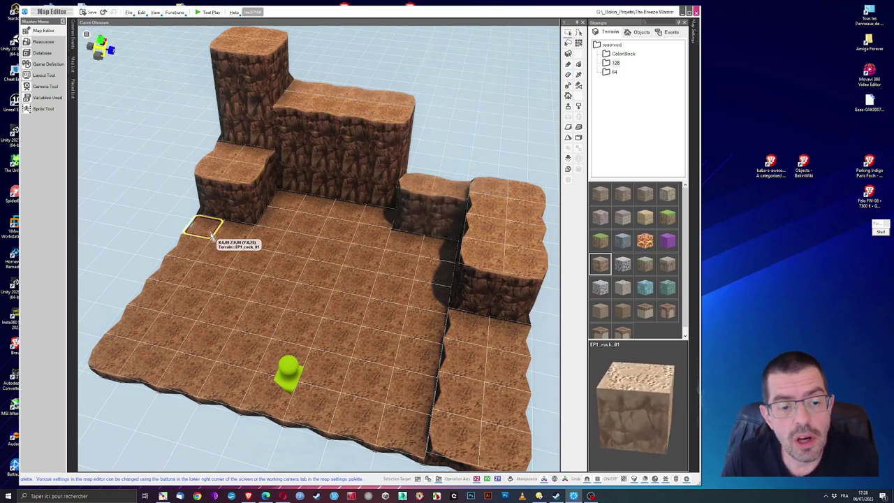
Raise the strip of tiles running along the smaller block on the left edge, and the open corner area in front of it.
click(211, 180)
drag(235, 265, 230, 281)
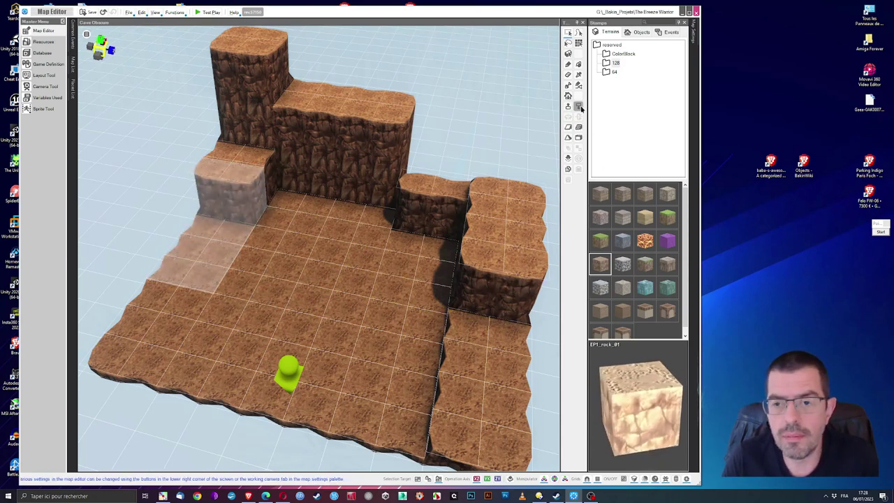
click(568, 106)
middle_drag(285, 235, 257, 236)
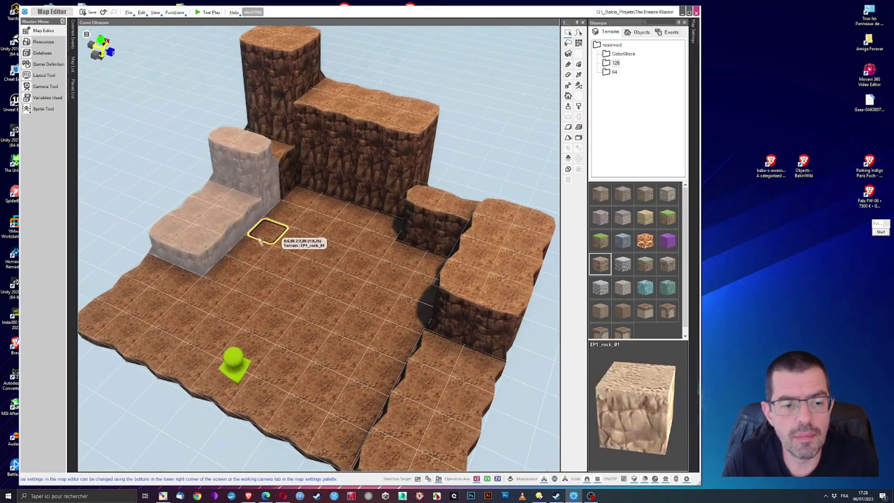
drag(100, 318, 204, 304)
click(569, 106)
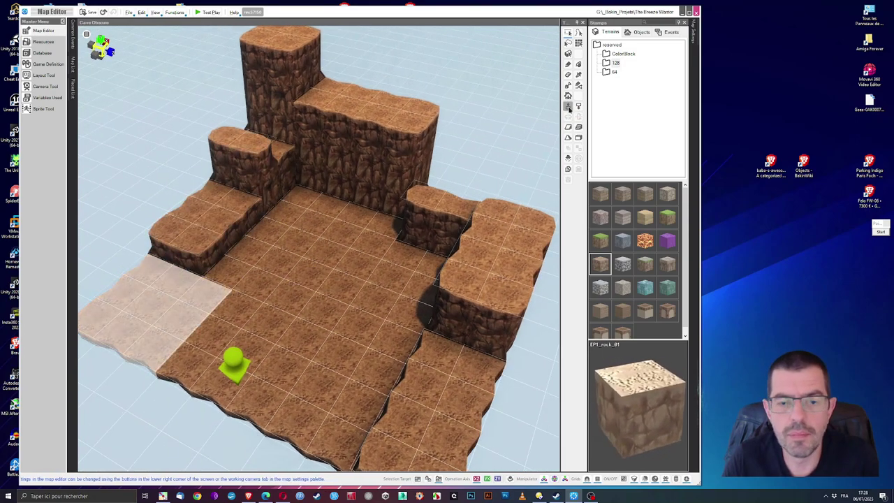
Raise a 2x2 tile platform at the foot of the tall wall, and the outer row of the adjoining left ledge.
middle_drag(370, 260, 352, 263)
drag(327, 205, 353, 230)
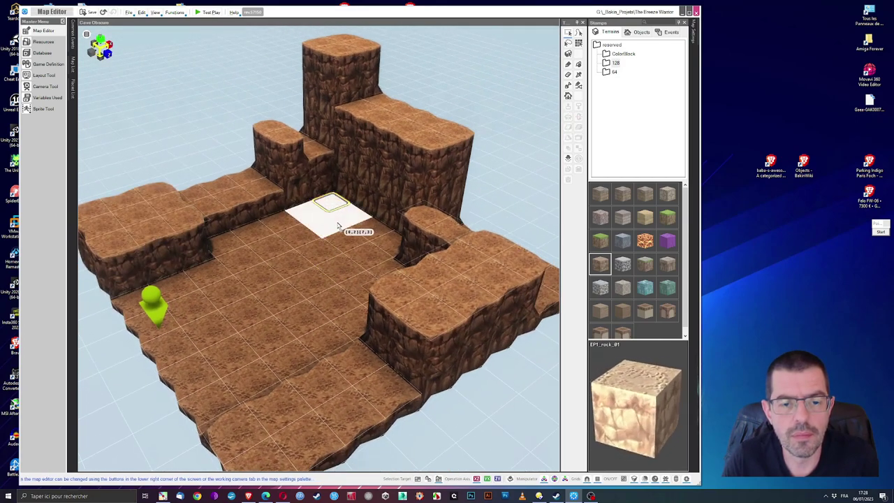
click(569, 106)
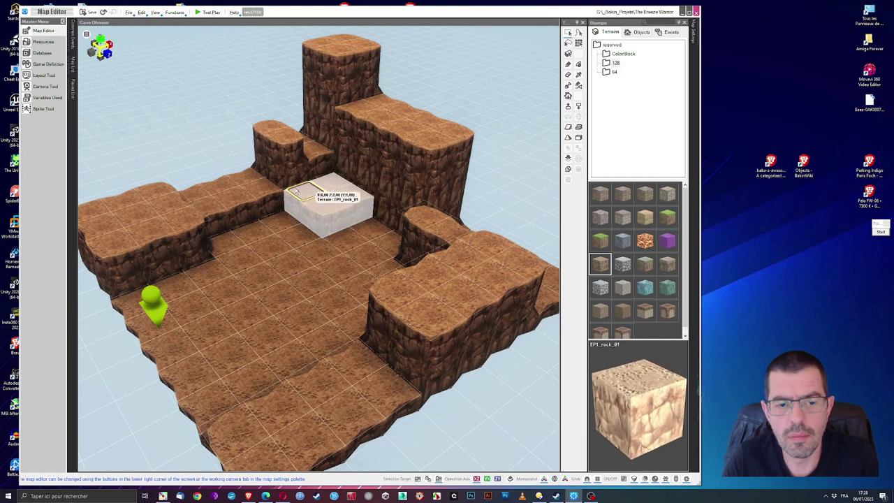
drag(250, 183, 207, 193)
click(569, 107)
click(569, 107)
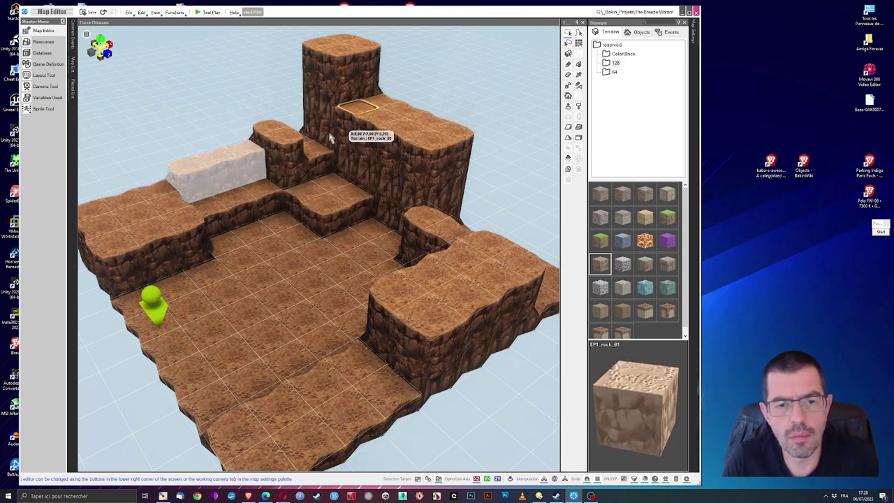
Raise the tile beside the tallest column into a pillar, and the outer tiles on top of the high plateau.
click(309, 142)
click(569, 106)
click(570, 106)
click(569, 106)
click(395, 105)
click(568, 106)
click(568, 106)
Raise the outer row of the left corner ledge to form a higher terrace.
drag(95, 207, 167, 193)
click(568, 108)
click(568, 107)
click(568, 107)
Raise the outer strip of tiles along the map edge behind the large right-hand block.
right_drag(329, 275, 329, 294)
drag(476, 261, 539, 334)
click(568, 108)
click(568, 107)
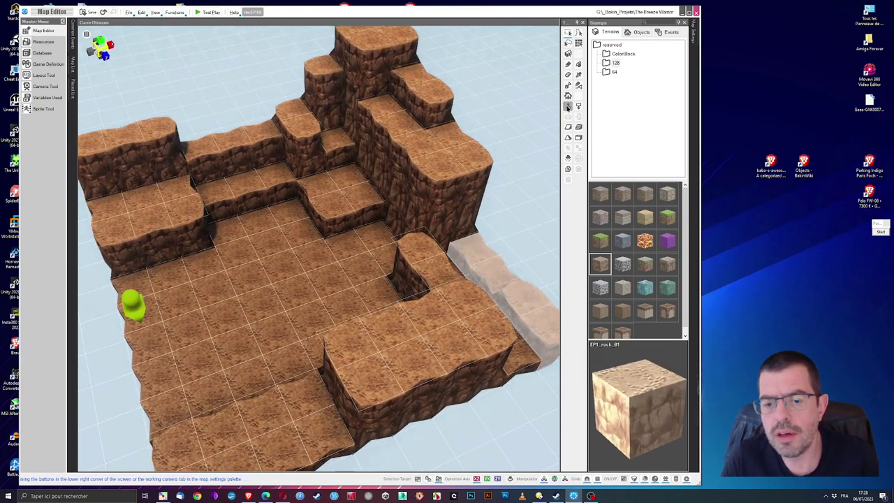
Fill the trench between the large right-hand block and the outer wall, and raise the outer wall's tiles nearest the high plateau.
right_drag(468, 205, 404, 297)
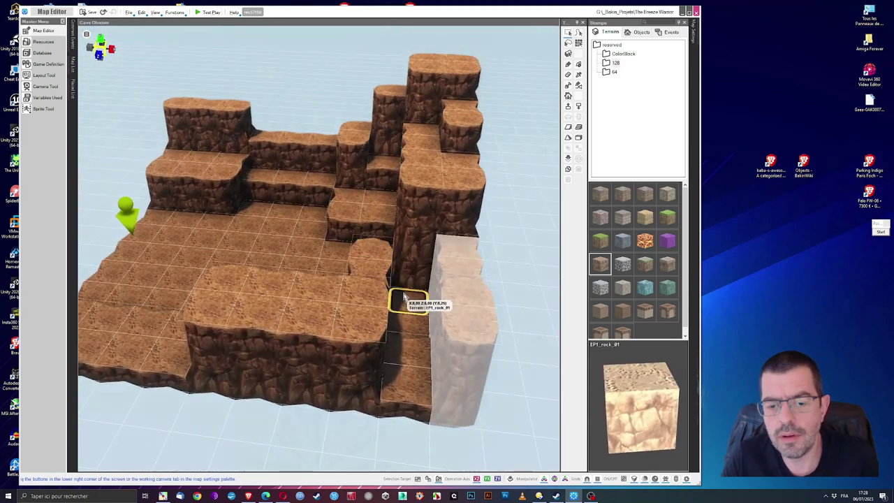
drag(403, 297, 405, 370)
click(568, 106)
click(568, 107)
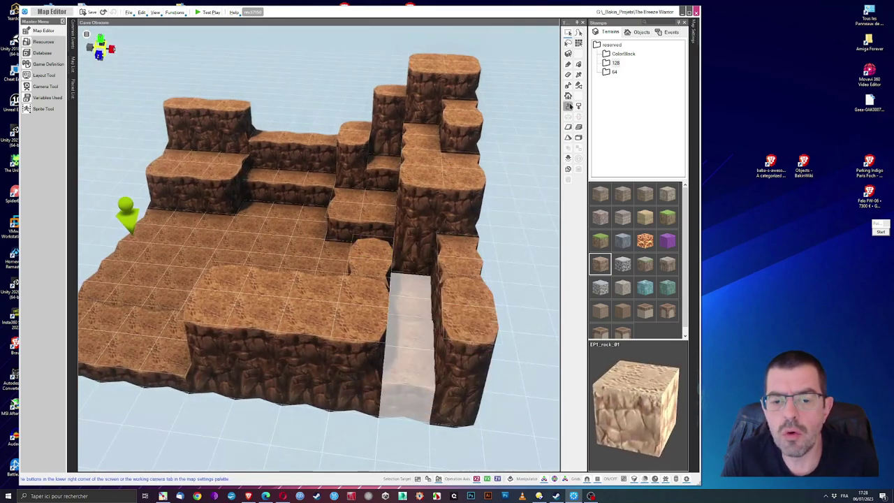
click(569, 106)
click(569, 106)
drag(456, 246, 449, 286)
click(567, 107)
click(567, 107)
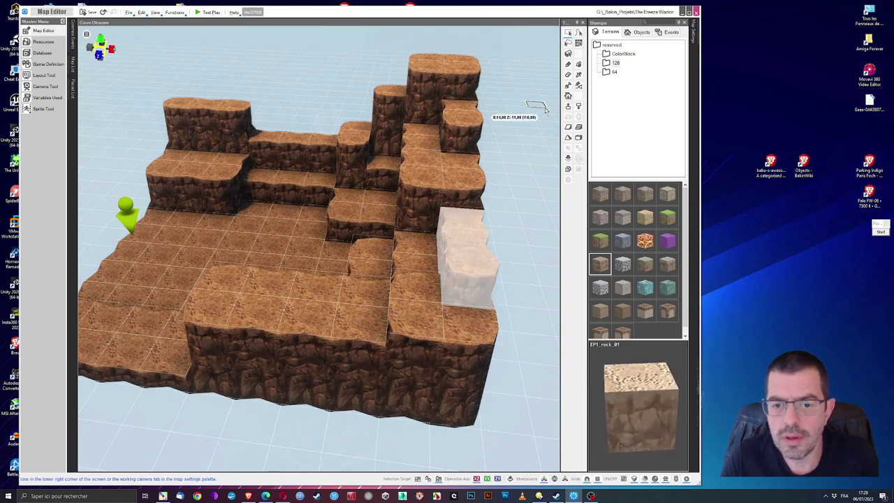
Add small intermediate steps by adjusting the low block's end tile and raising single tiles on the 2x2 platform and left terrace.
middle_drag(316, 221, 356, 221)
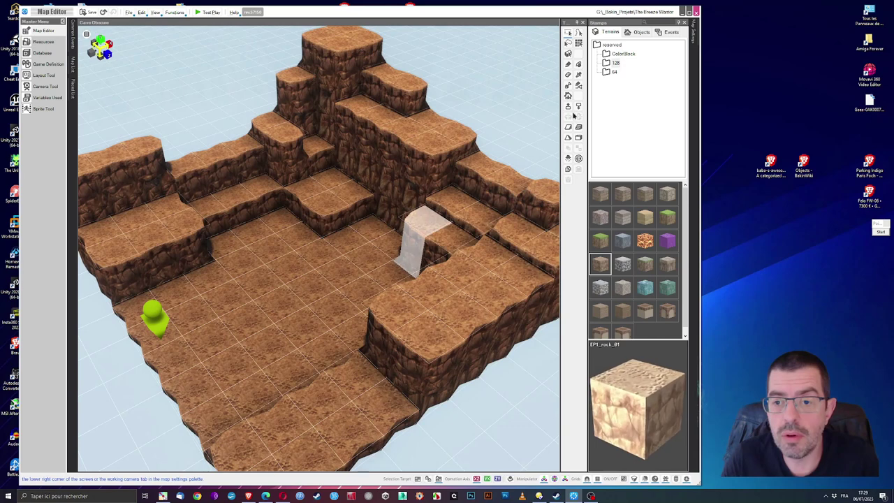
click(334, 180)
click(568, 107)
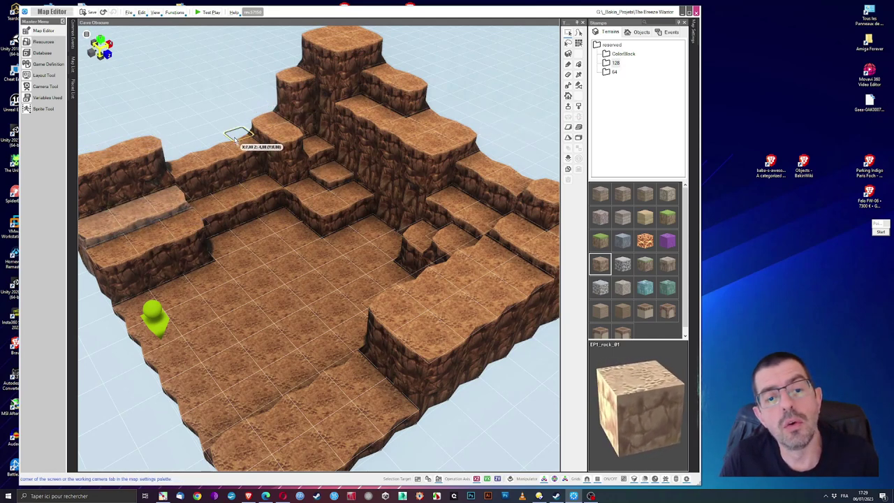
Open the map settings to review the basic map information, and close them again.
middle_drag(348, 267, 352, 261)
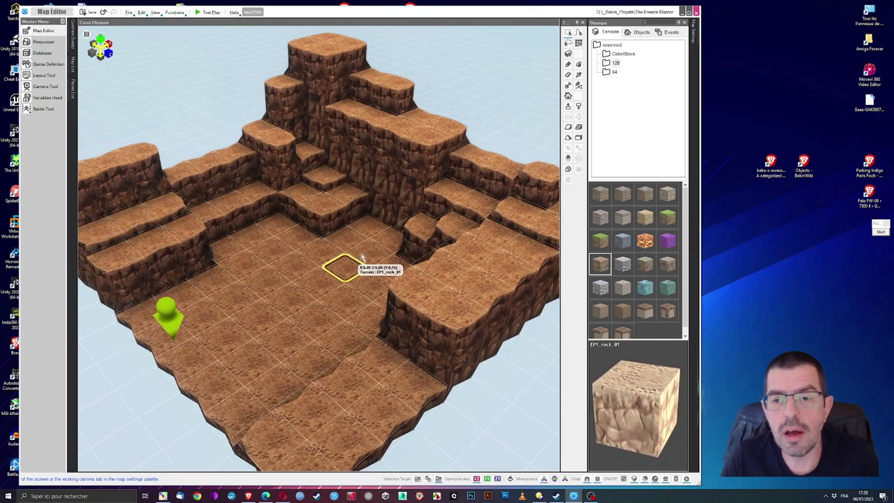
click(694, 35)
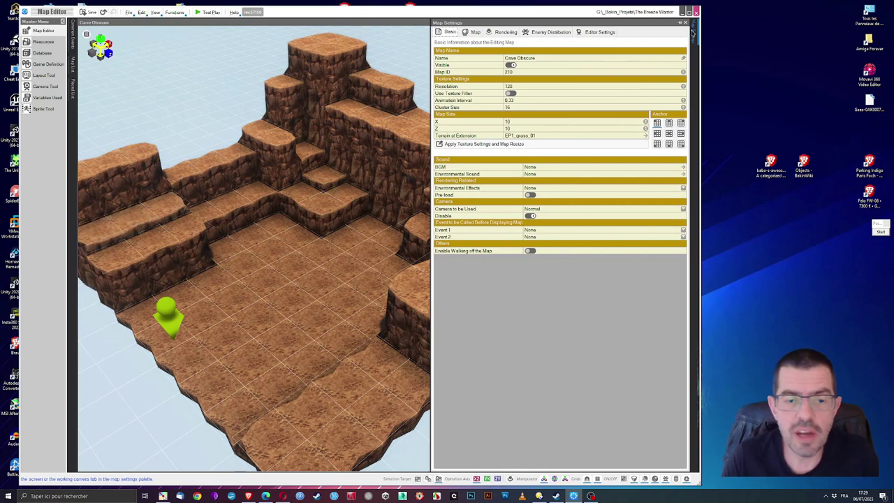
click(697, 36)
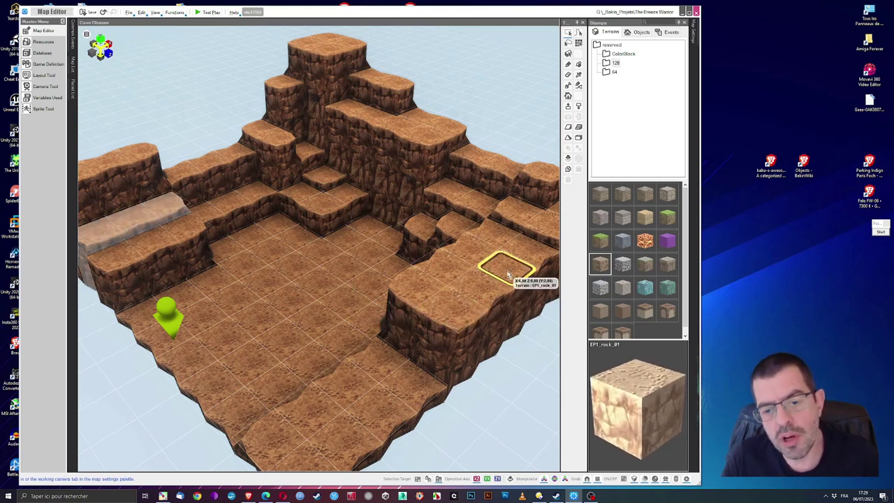
Lower the inner row of the large right-hand block, and raise the ground tiles at its front into a step.
click(476, 242)
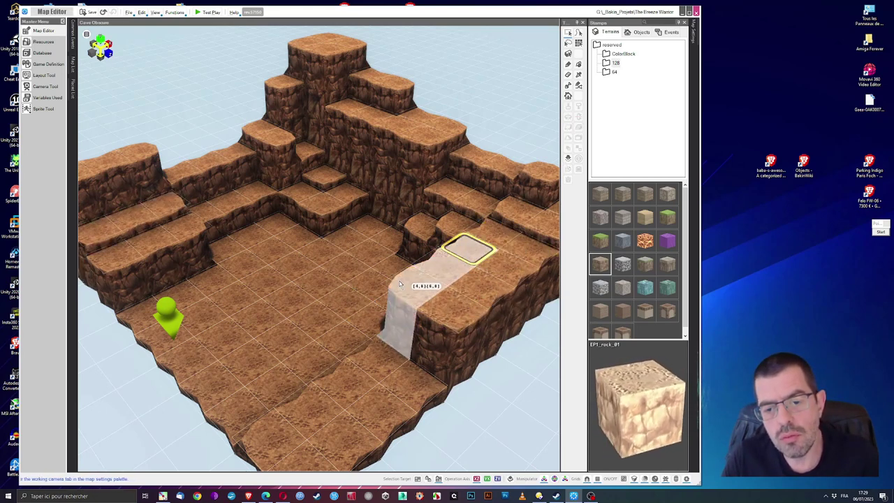
click(579, 107)
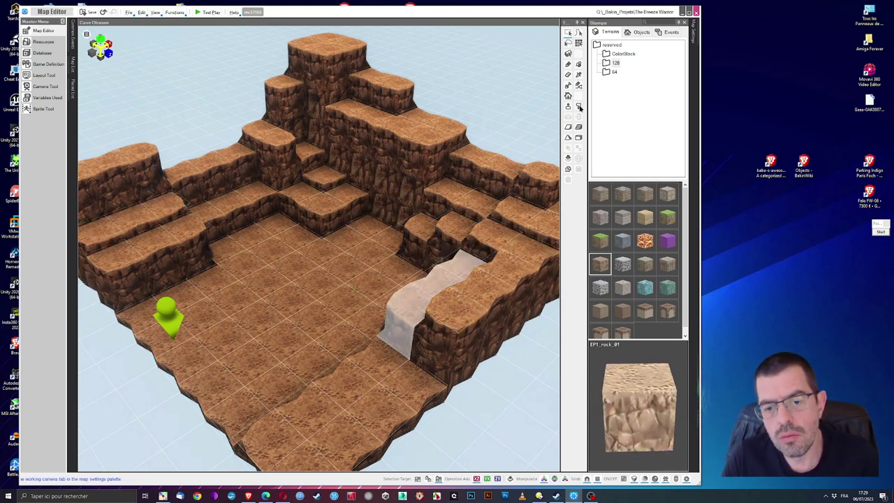
drag(390, 360, 417, 381)
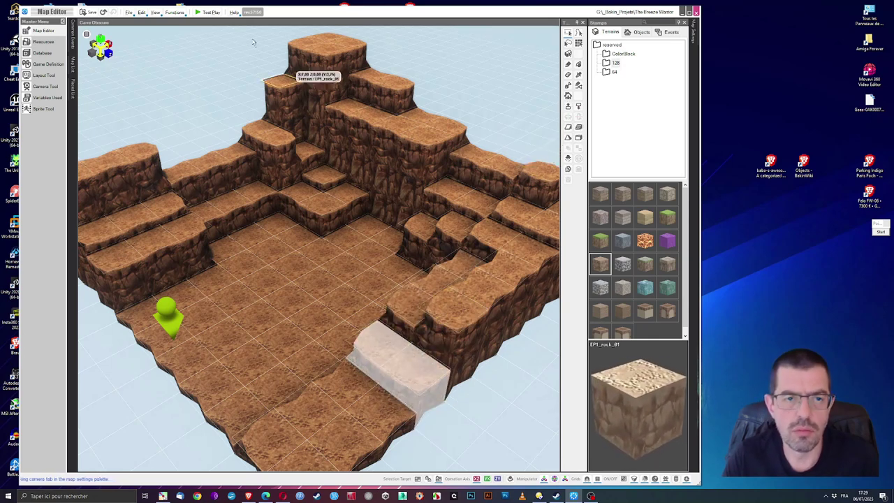
Test-play the reshaped rock map and close the player window.
click(206, 12)
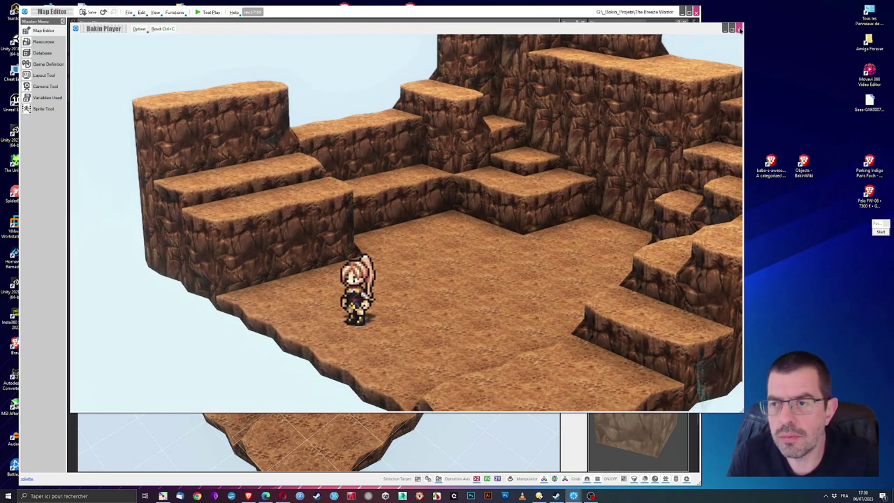
click(739, 28)
Browse the object stamps in _Smile_GamePACK, examining the Entrance/Exit, Outdoor_1 and Indoor_1 folders for props suited to the cave.
click(638, 32)
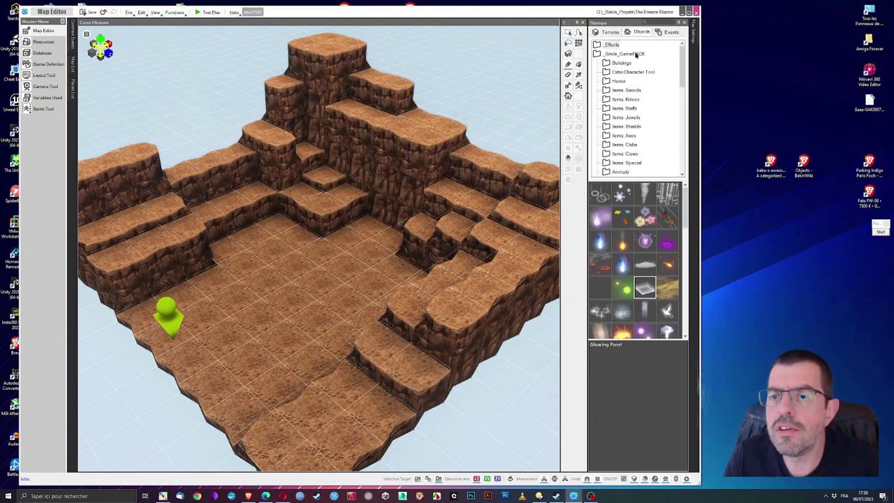
click(597, 55)
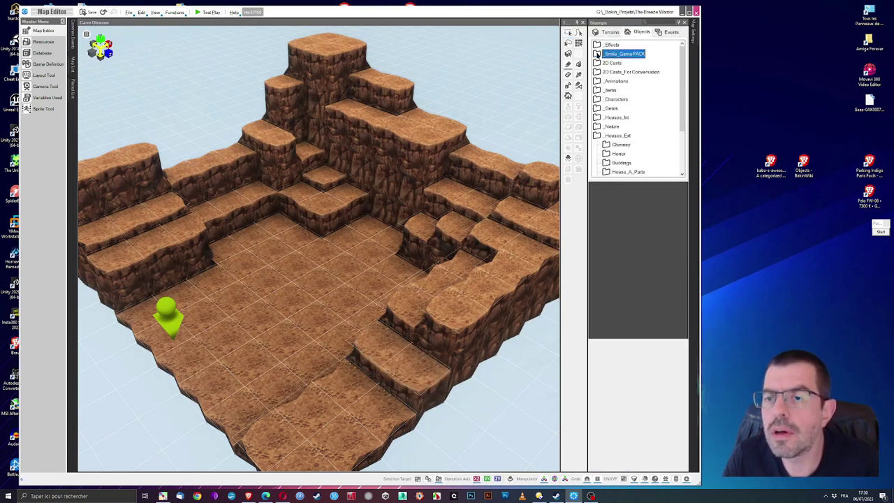
scroll(628, 160, down, 3)
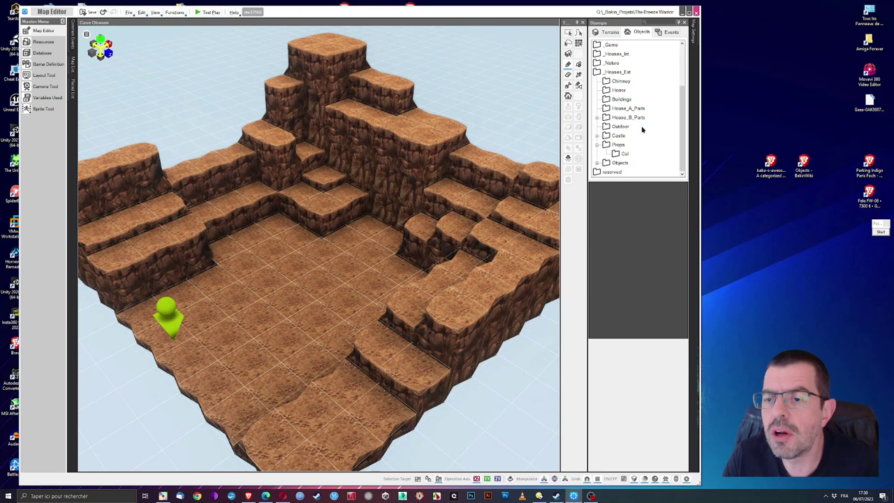
scroll(610, 116, up, 3)
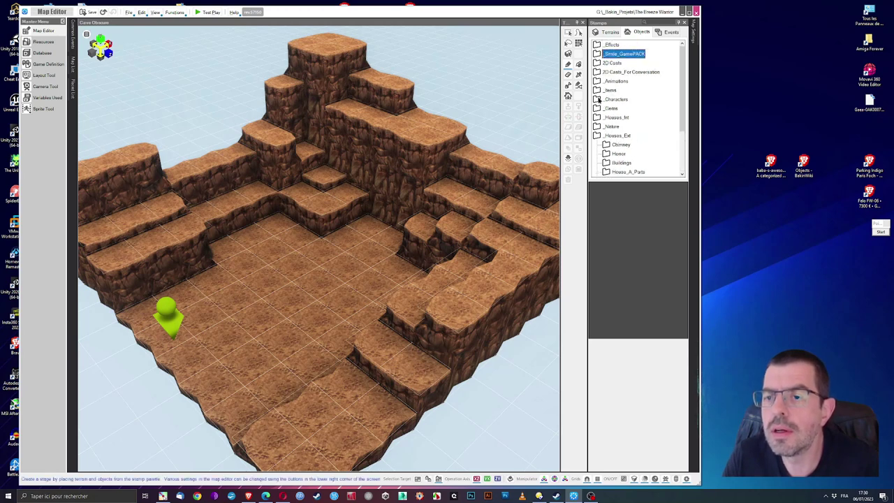
click(598, 55)
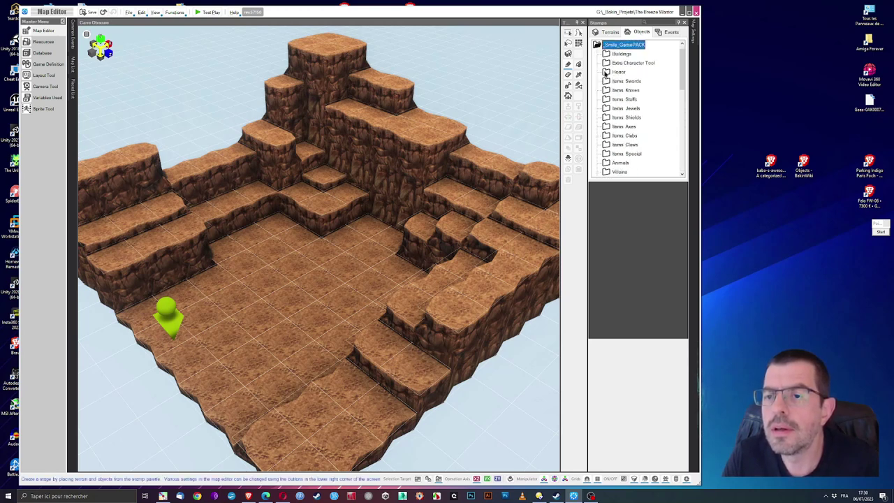
scroll(628, 112, down, 3)
click(626, 135)
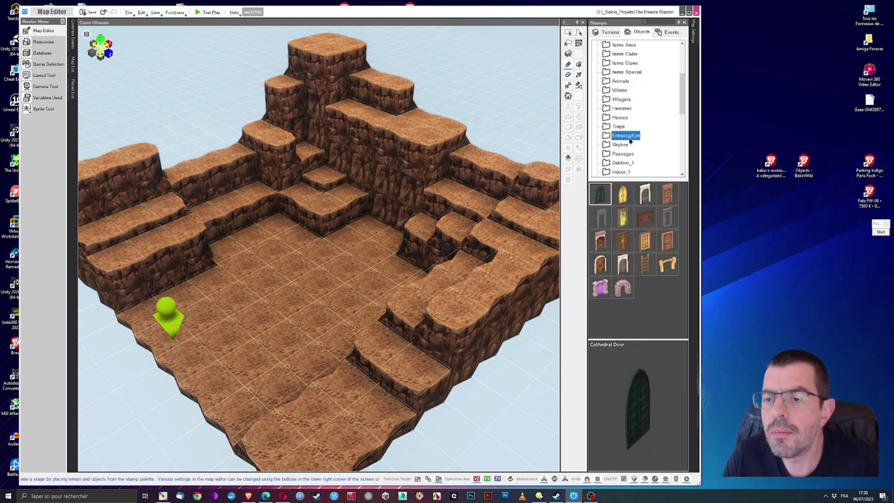
scroll(632, 161, down, 2)
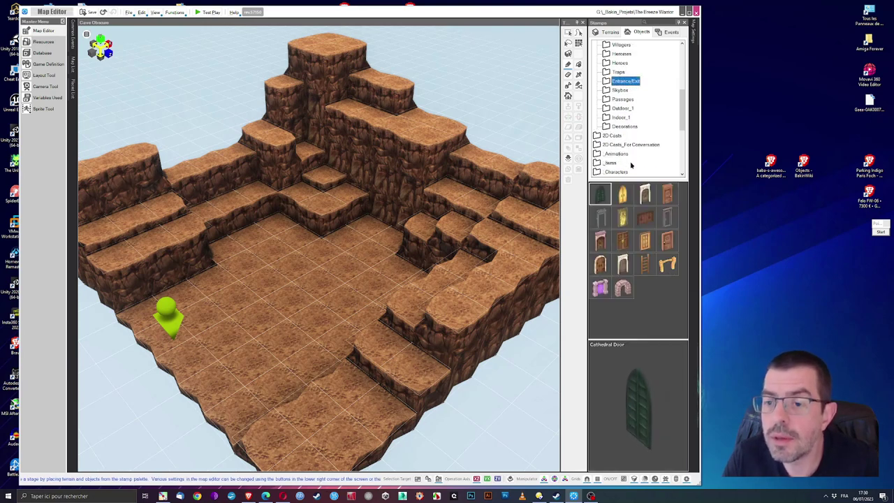
click(621, 117)
click(623, 109)
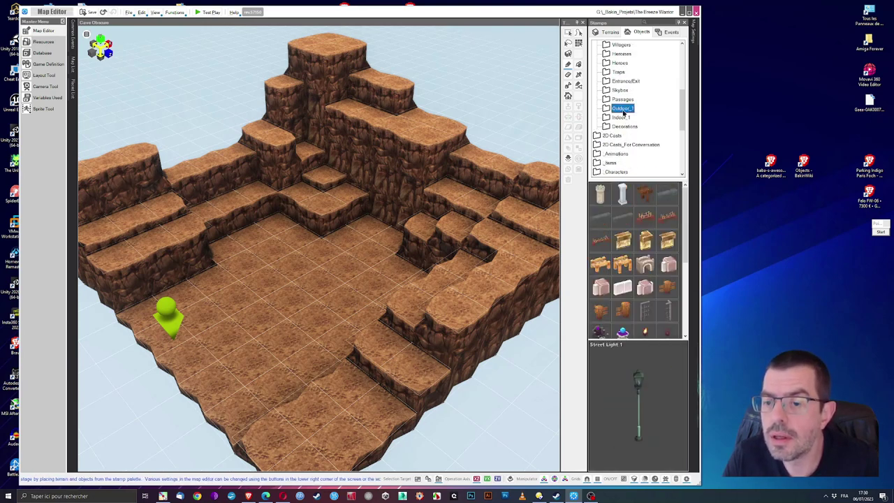
scroll(660, 244, down, 5)
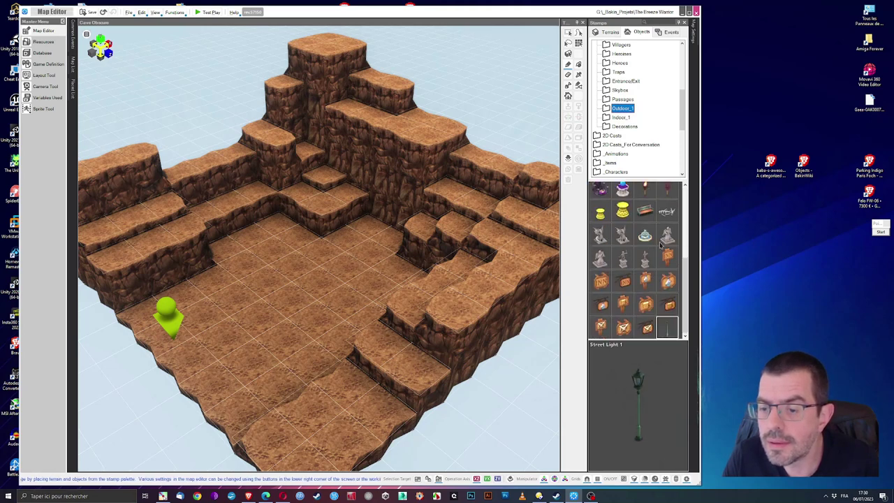
click(619, 118)
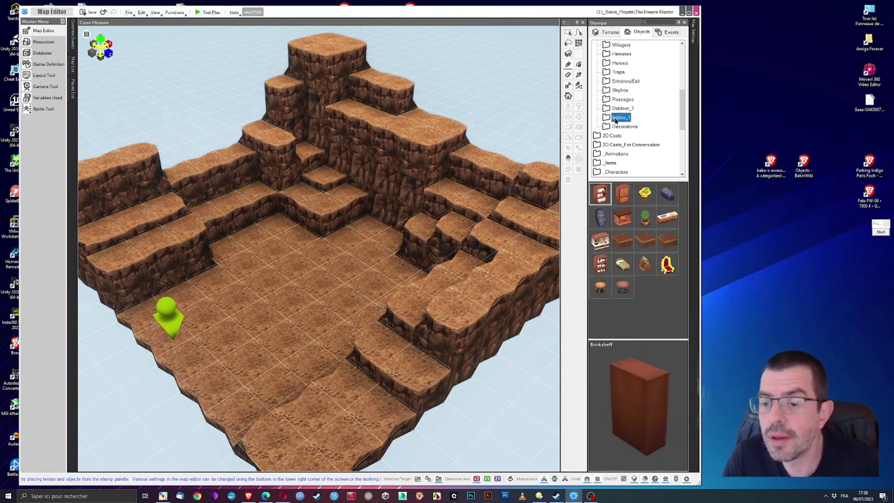
click(619, 109)
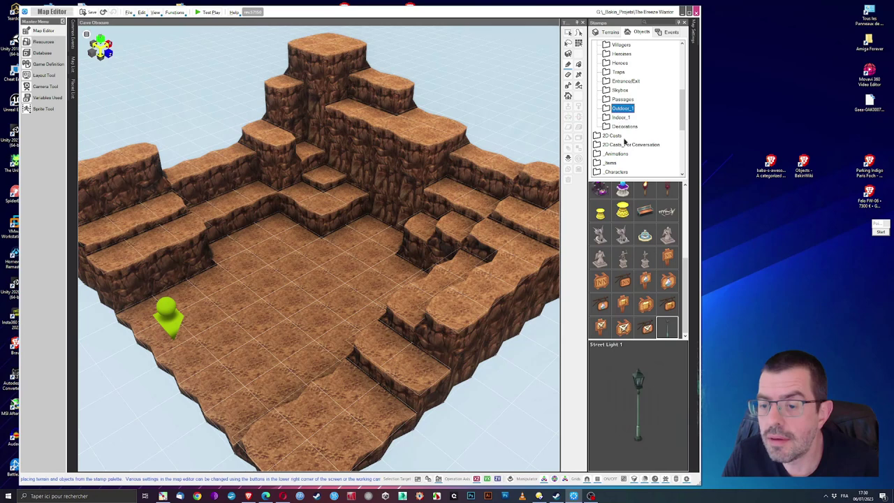
scroll(651, 253, up, 3)
scroll(654, 244, up, 3)
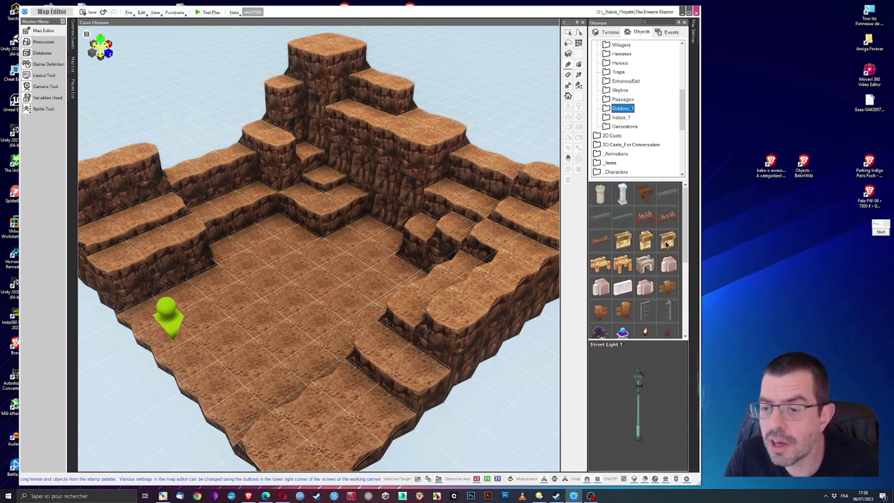
Check the Passages, Skybox, Entrance/Exit, Traps, Heroes, Heroines and Buildings folders for objects that fit the cave.
click(621, 100)
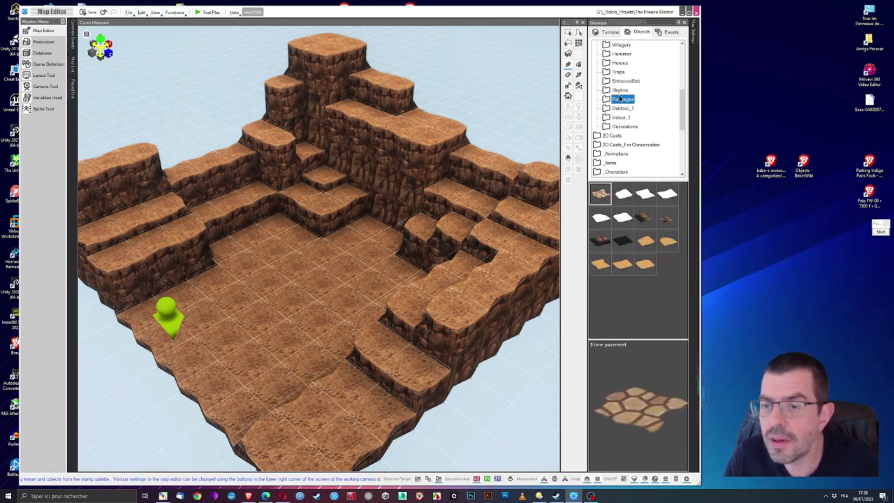
click(619, 91)
click(618, 82)
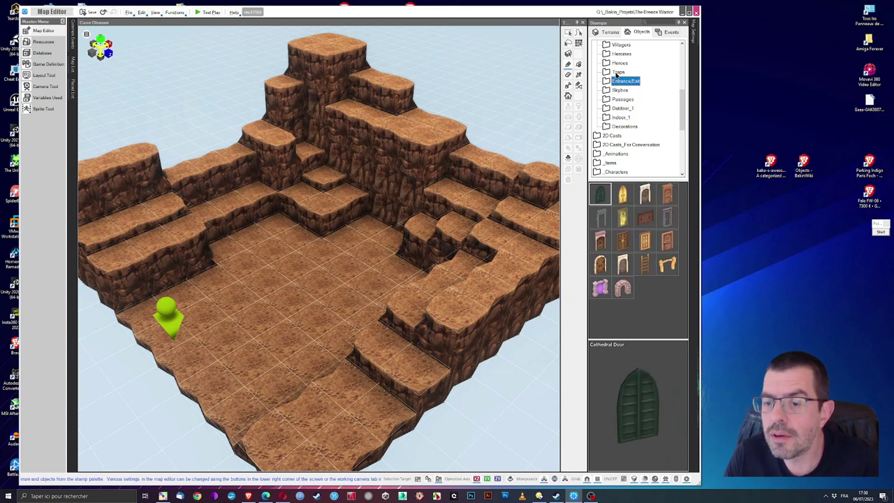
click(617, 73)
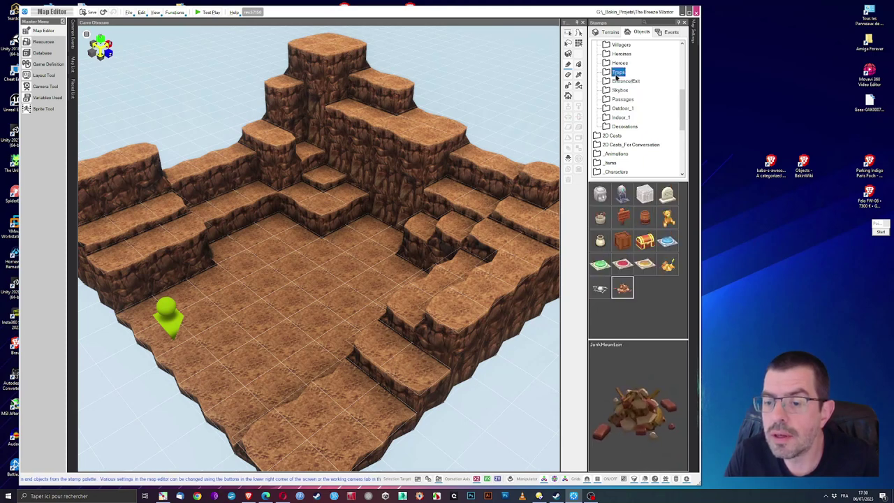
click(617, 64)
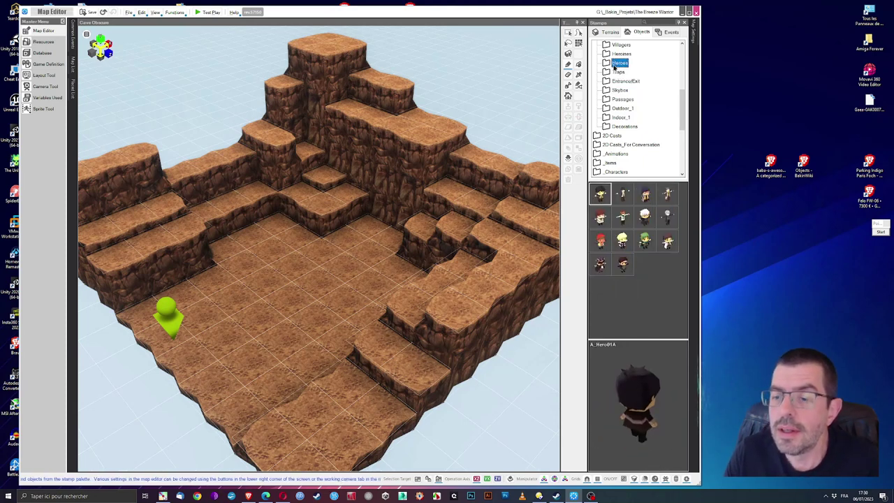
scroll(613, 70, up, 1)
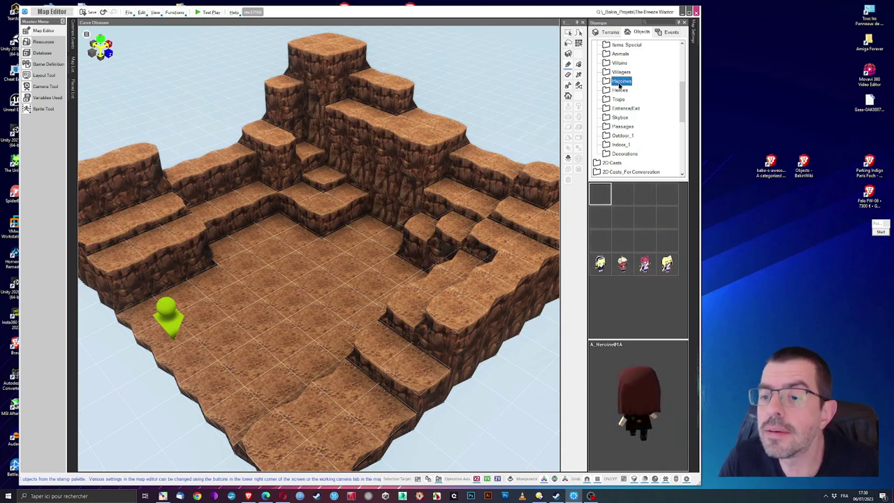
scroll(618, 70, up, 4)
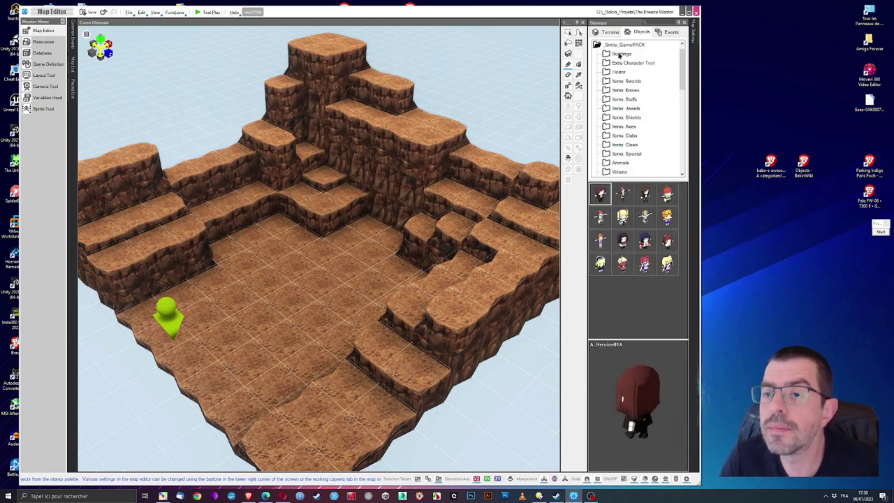
click(621, 54)
scroll(637, 137, down, 5)
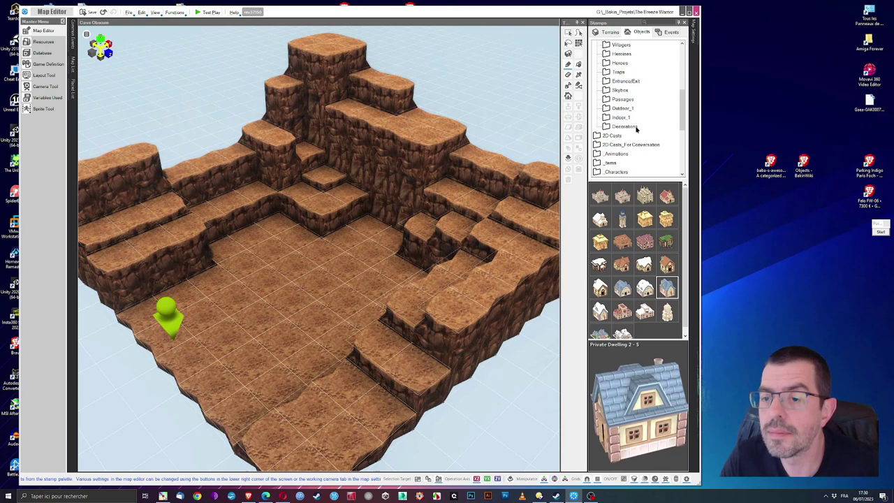
scroll(635, 133, down, 1)
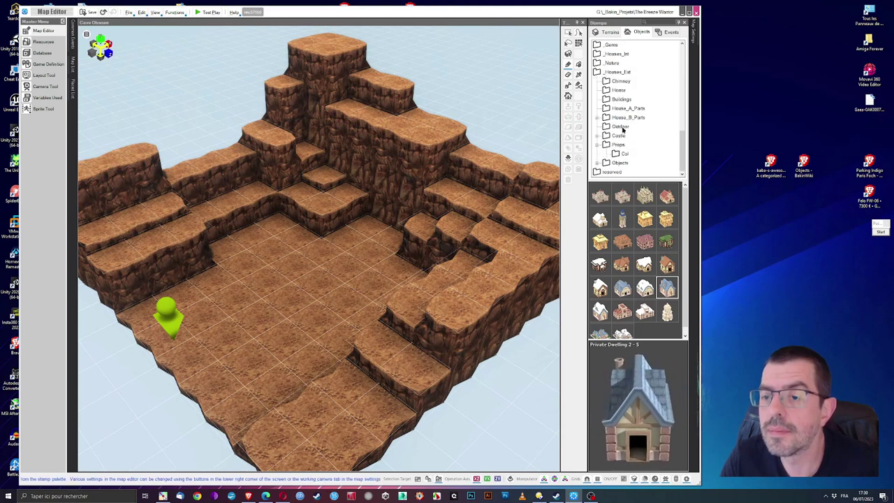
Place DungeonExit_HD_2 from the _Houses_Ext Props folder beside the event marker and rotate it to face into the cave.
click(621, 127)
scroll(623, 236, up, 4)
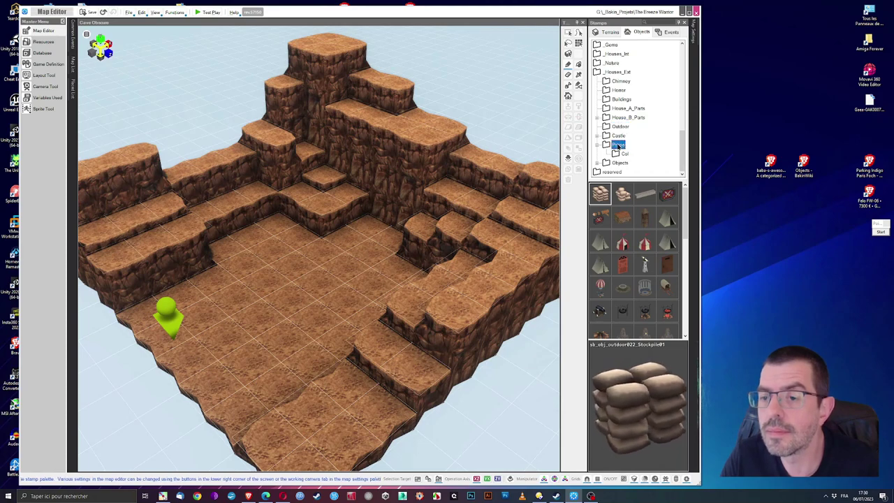
scroll(627, 227, up, 3)
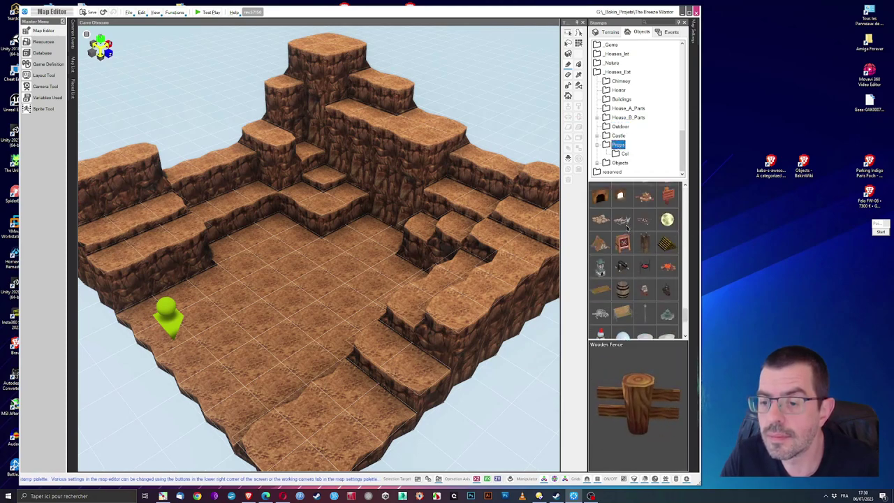
scroll(630, 246, up, 2)
click(619, 238)
click(207, 328)
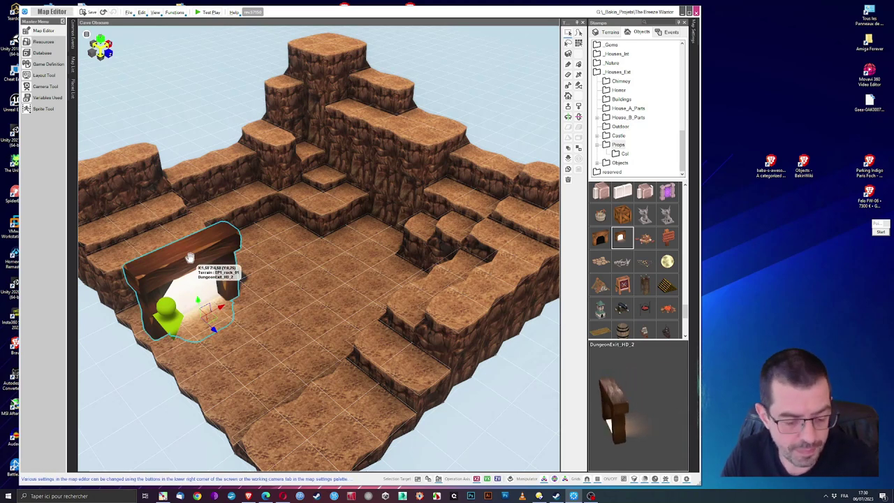
key(r)
key(r)
key(r)
key(r)
key(r)
key(r)
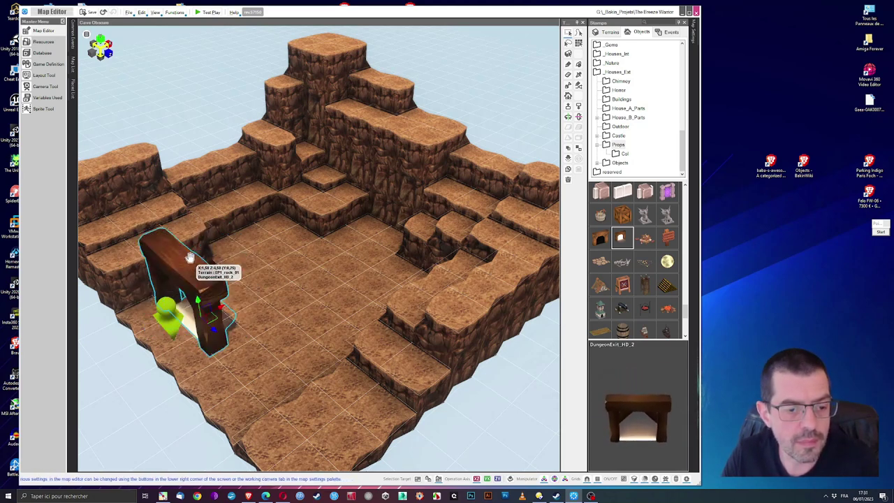
Move the dungeon exit outward to the open edge of the cave floor.
scroll(207, 294, down, 1)
drag(221, 312, 199, 318)
scroll(206, 317, down, 1)
mouse_move(196, 369)
right_down()
mouse_move(229, 366)
mouse_move(199, 375)
right_up()
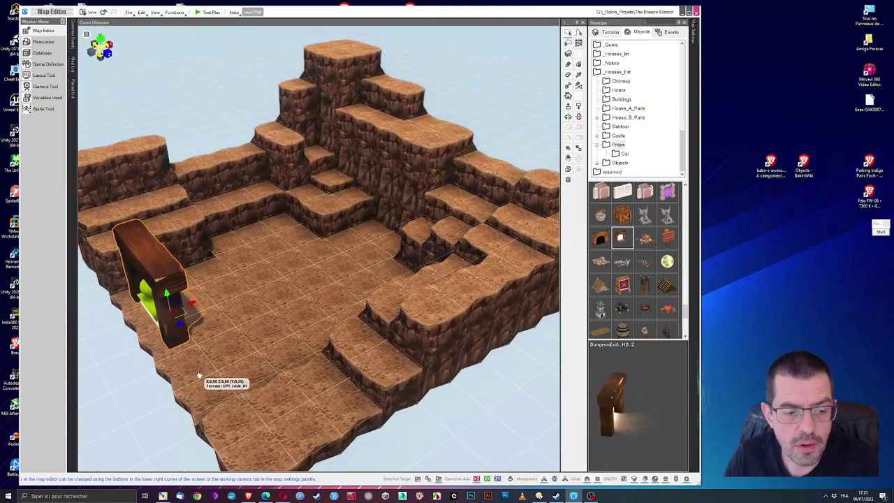
scroll(162, 311, down, 1)
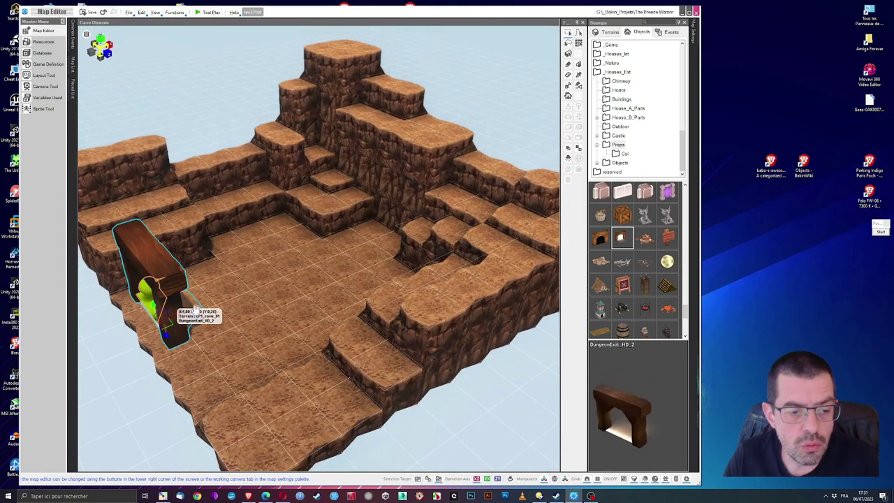
Move the green event marker out of the dungeon exit onto the floor just inside it.
drag(227, 299, 240, 297)
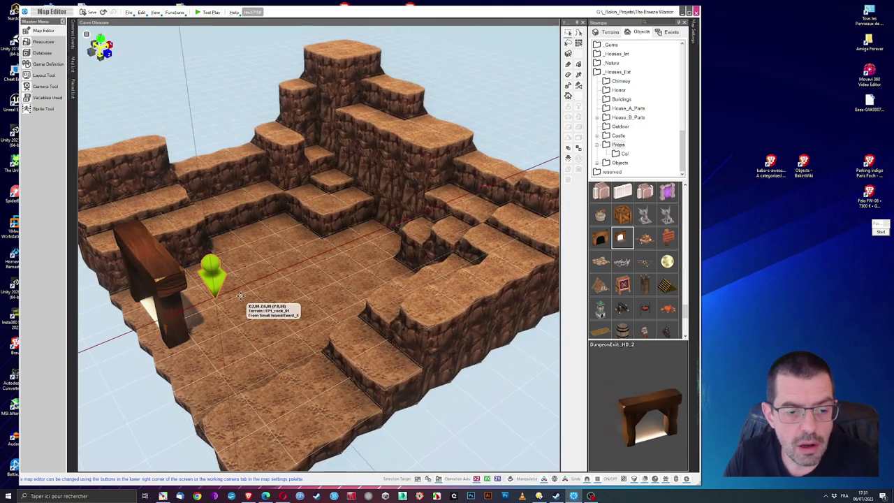
scroll(241, 297, down, 1)
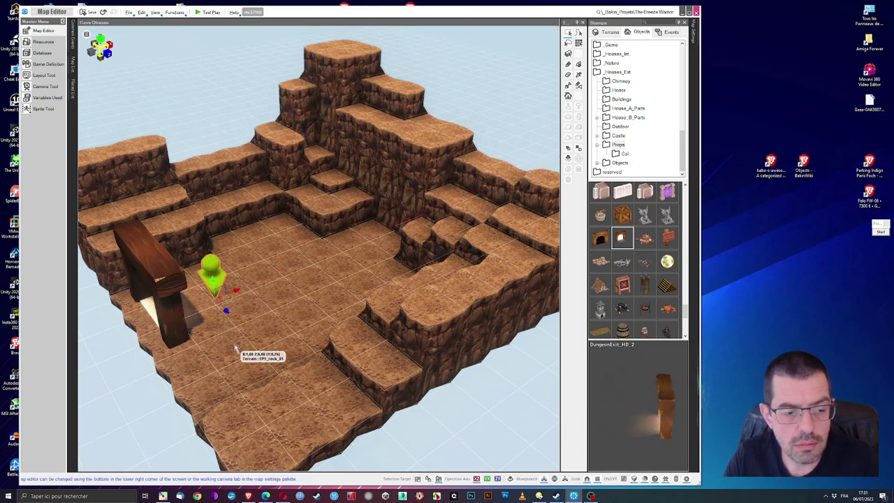
scroll(234, 347, down, 1)
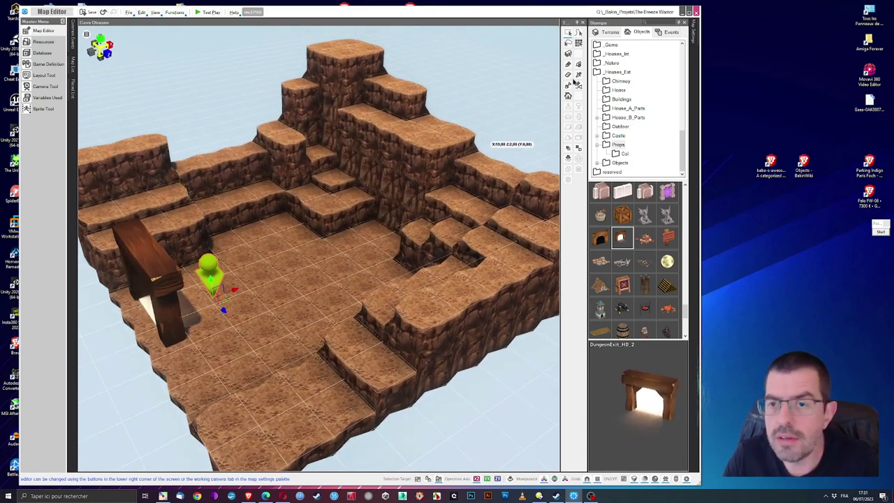
Raise the strip of edge tiles running from the dungeon exit to the front corner of the rock floor.
click(568, 34)
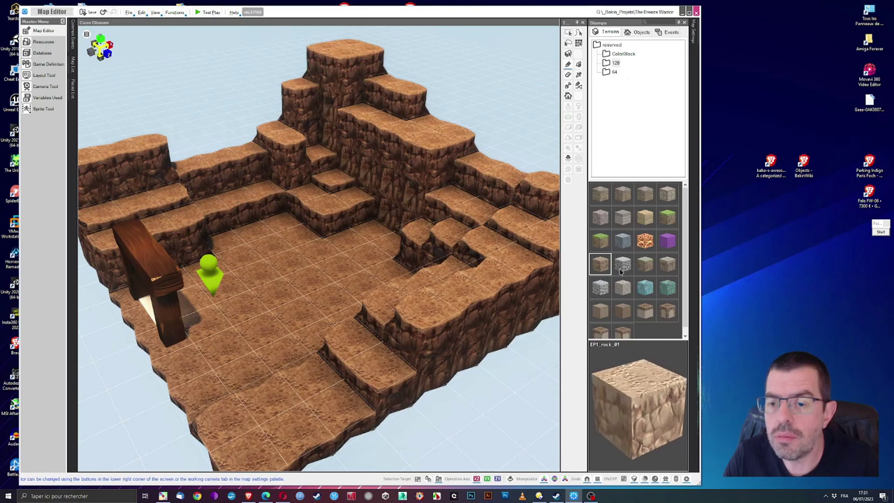
drag(233, 413, 260, 436)
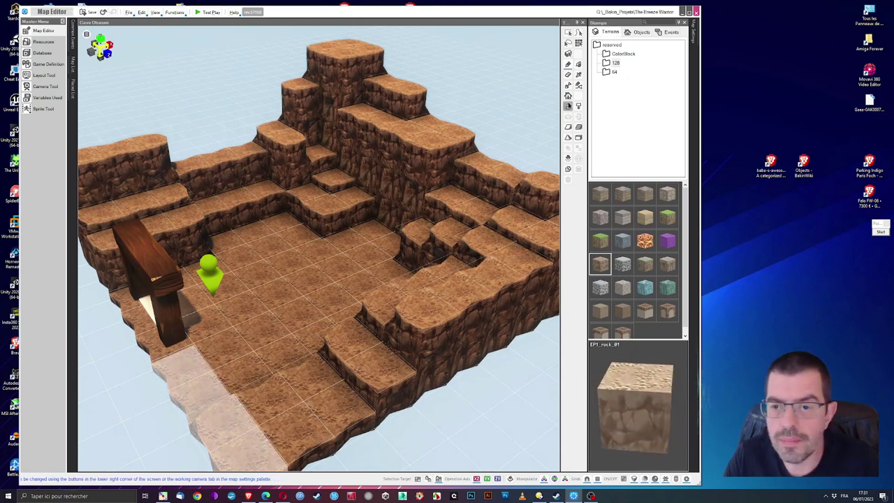
click(569, 106)
click(569, 107)
Raise the front edge tiles between the corner strip and the low stepped block to close off the cave floor.
click(311, 421)
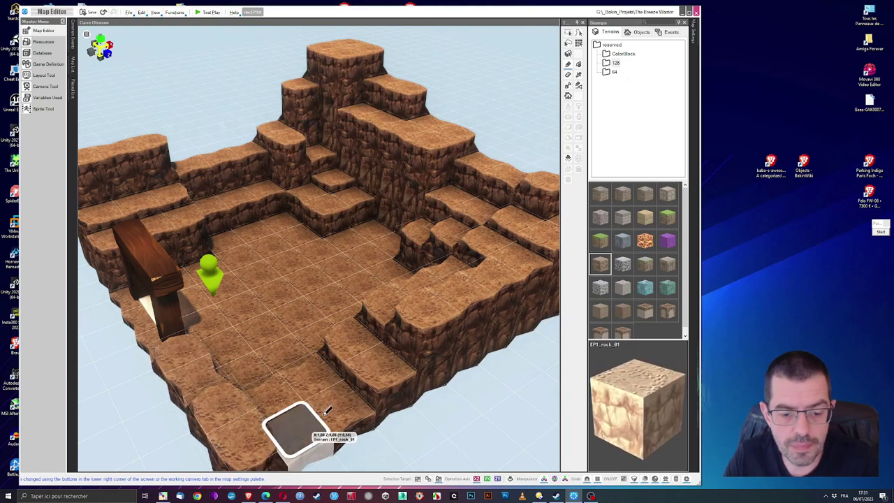
click(569, 106)
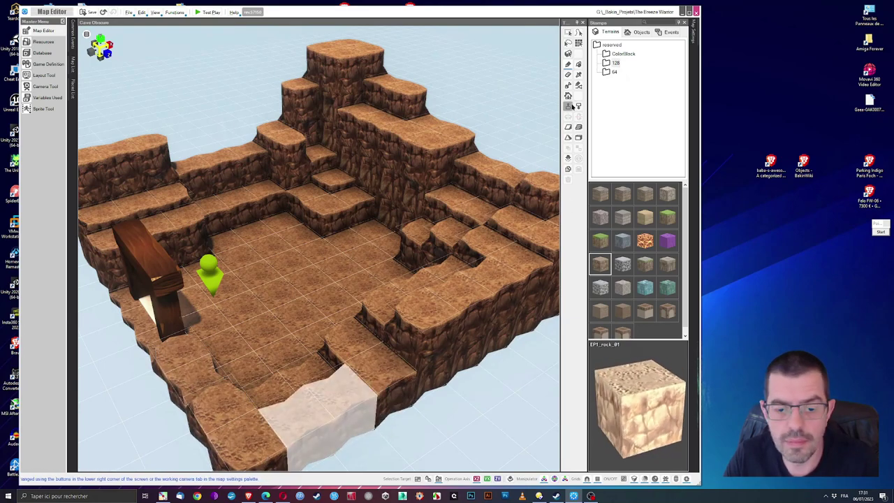
click(571, 106)
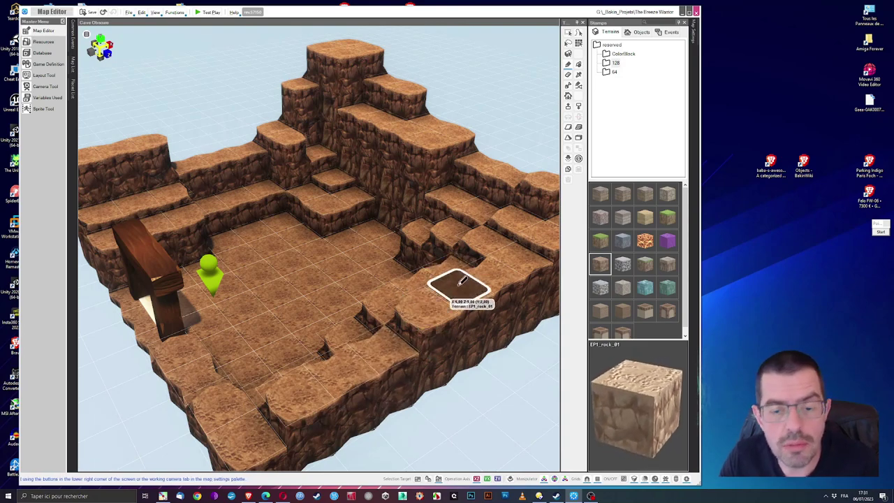
middle_drag(429, 271, 437, 300)
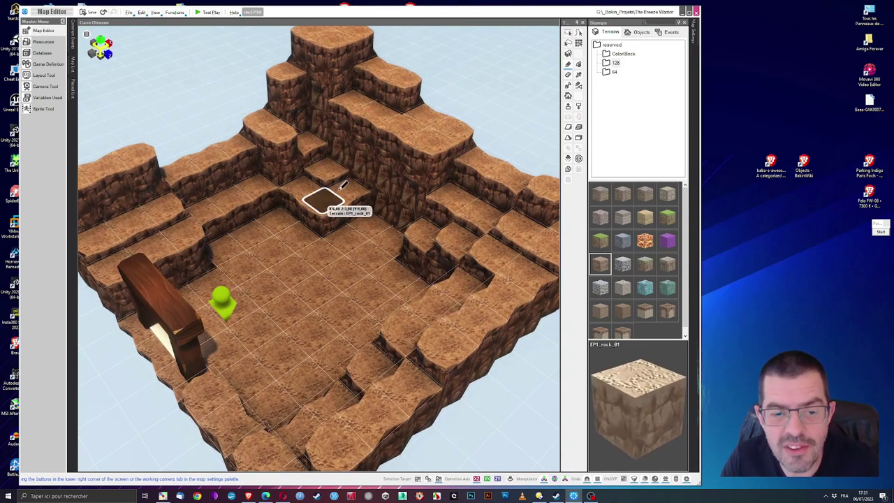
Lower the foremost tile of the stepped blocks in the back corner and raise the adjoining ledge along the rear wall by two levels.
click(579, 108)
click(579, 108)
middle_drag(396, 250, 368, 245)
drag(277, 191, 230, 195)
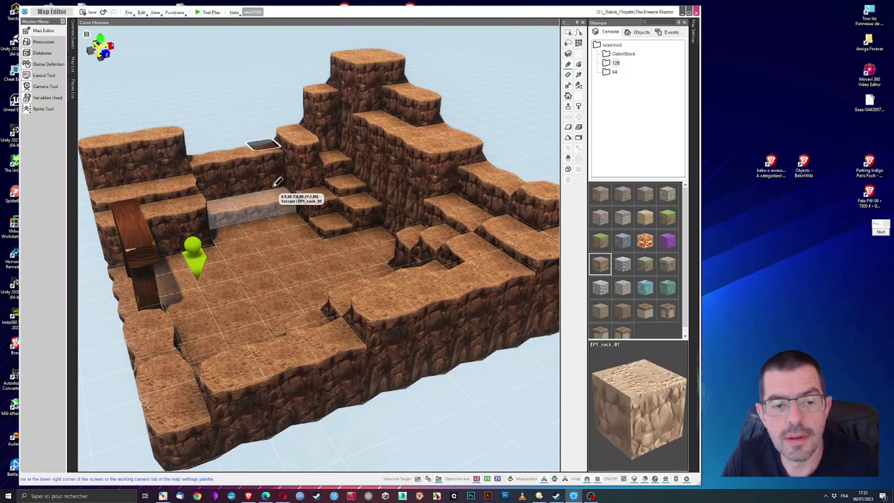
click(569, 106)
click(568, 106)
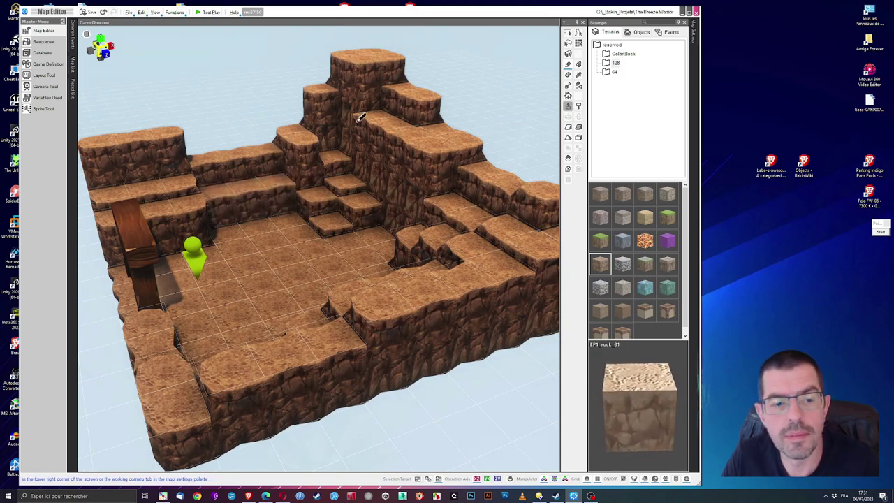
Raise the outer row of tiles behind that rear ledge by two levels to build a higher cave wall.
click(277, 144)
drag(296, 130, 234, 149)
click(567, 106)
click(568, 106)
middle_drag(420, 214, 404, 256)
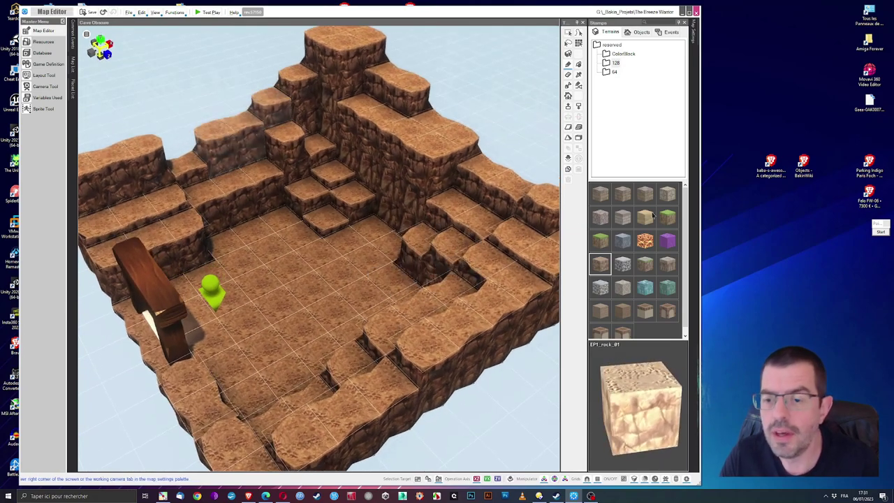
Place the DragonBone skeleton prop on the cave floor beside the rear ledge and scale it down.
click(624, 262)
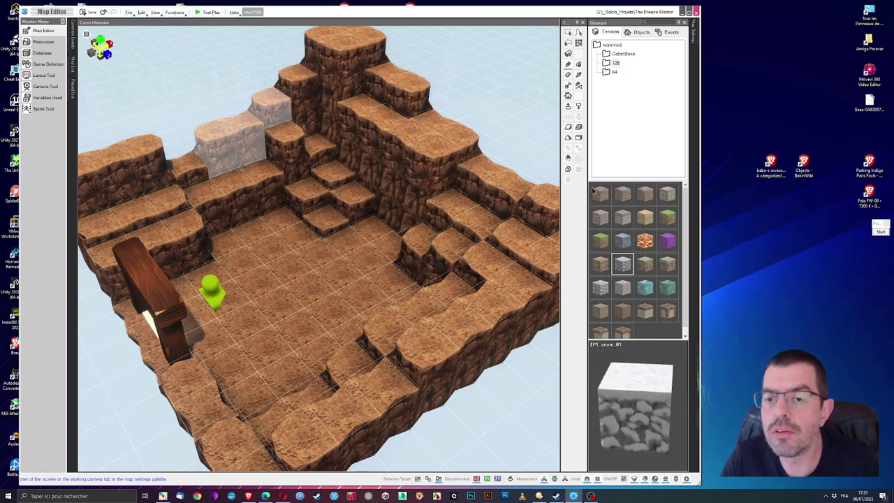
click(634, 33)
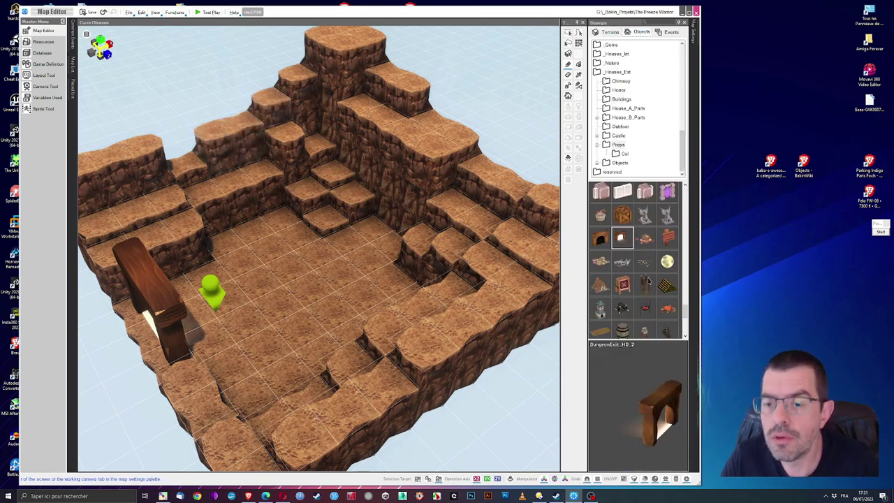
scroll(649, 281, down, 2)
scroll(678, 273, down, 8)
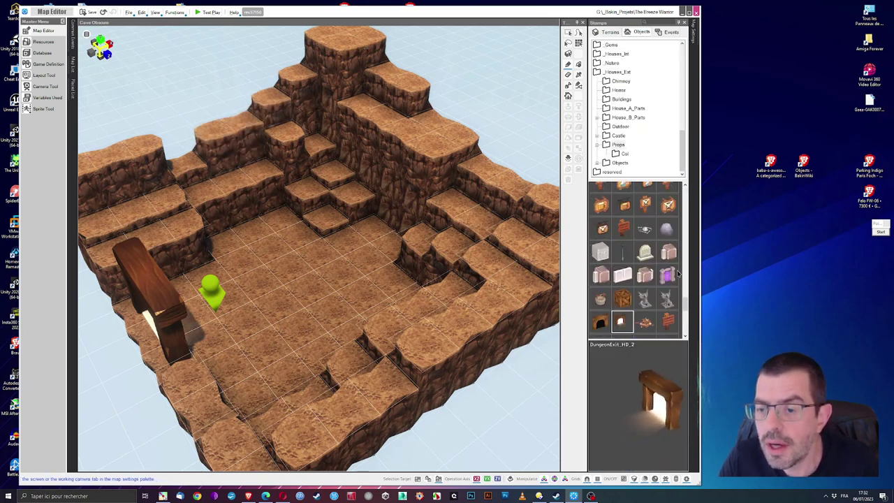
scroll(677, 272, down, 4)
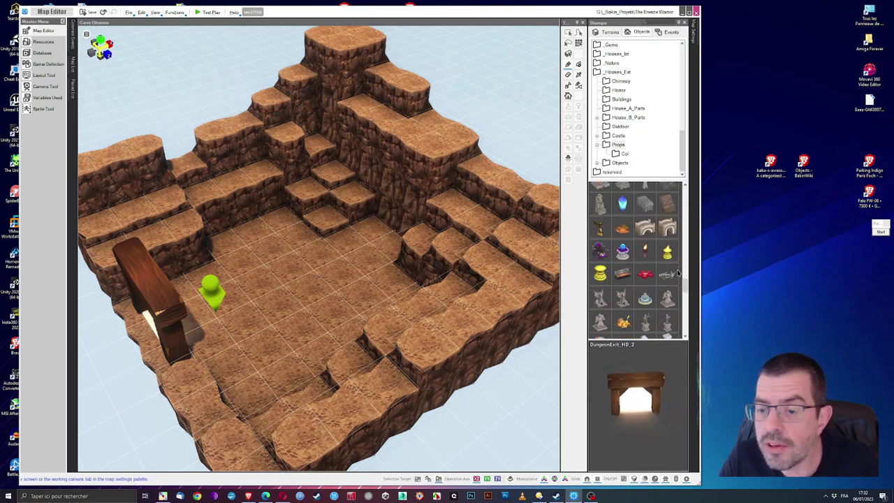
scroll(677, 272, up, 2)
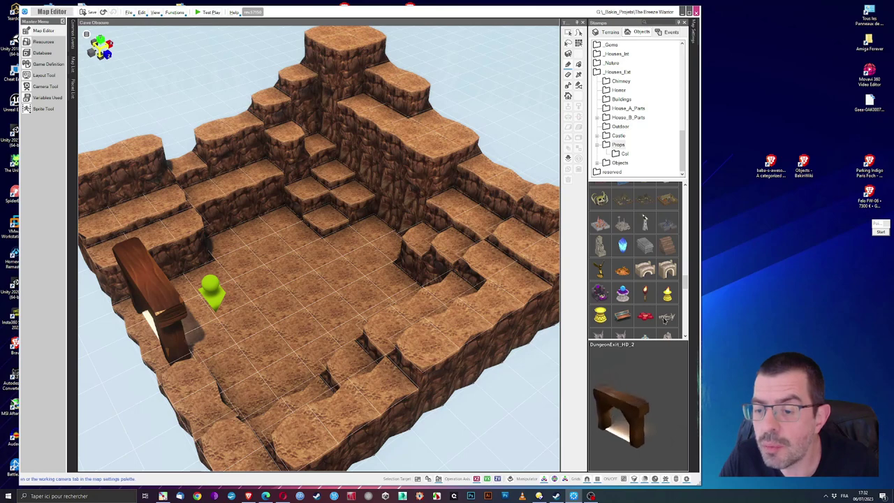
click(269, 234)
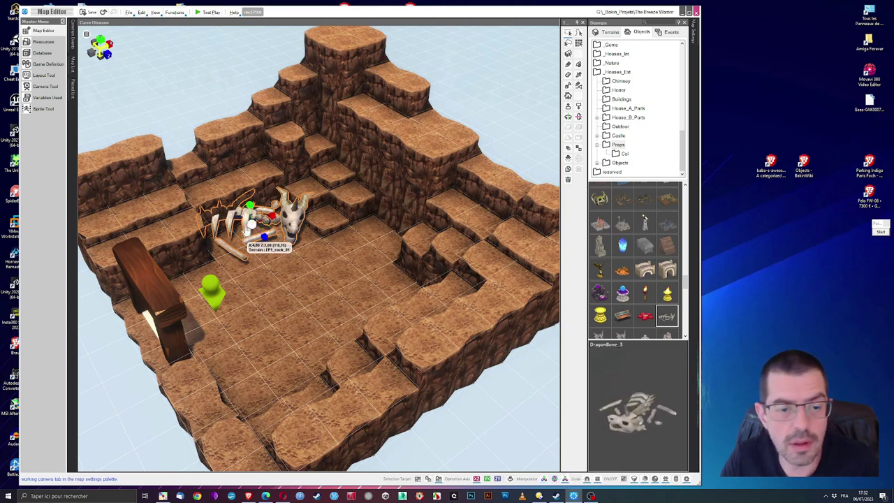
drag(252, 228, 228, 245)
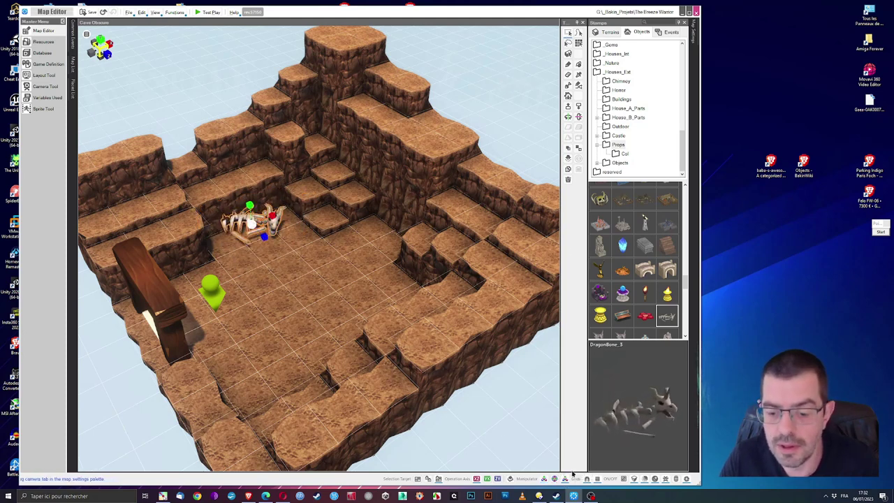
Move the dragon skeleton slightly along the floor near the rear ledge and check its placement up close.
drag(264, 238, 276, 252)
right_drag(275, 266, 274, 254)
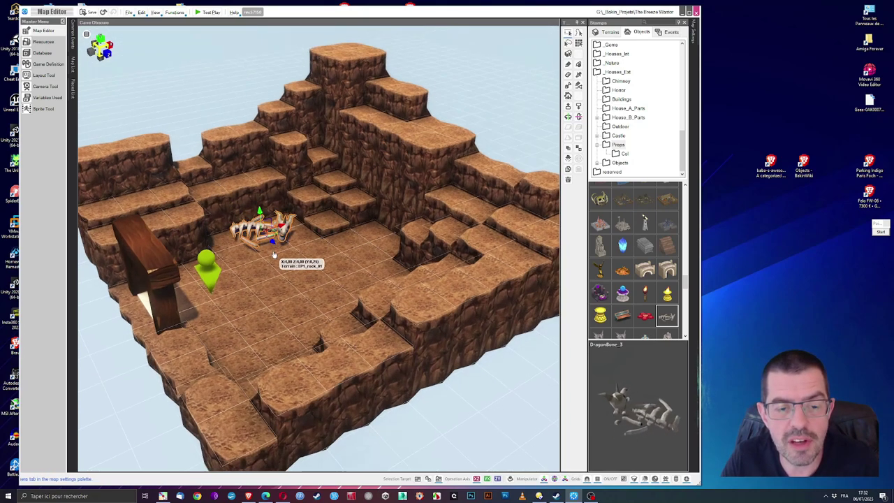
scroll(273, 253, up, 2)
scroll(276, 255, up, 8)
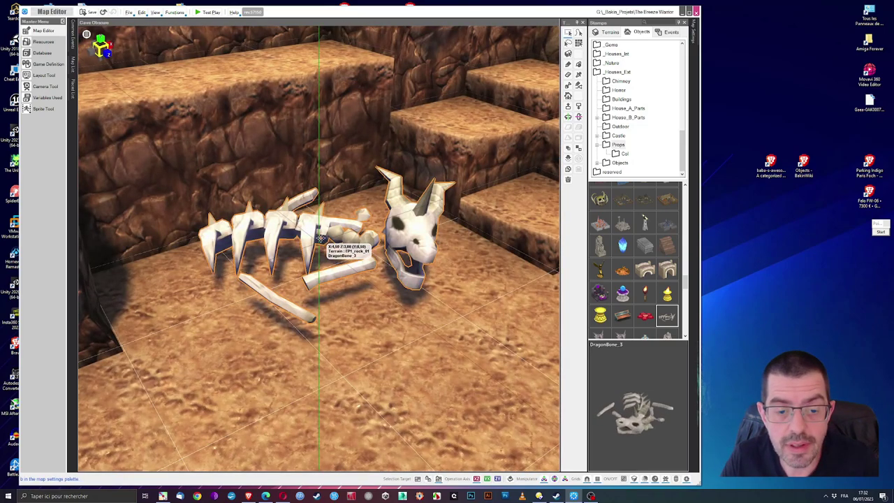
scroll(322, 250, down, 2)
scroll(353, 265, down, 4)
scroll(396, 285, down, 5)
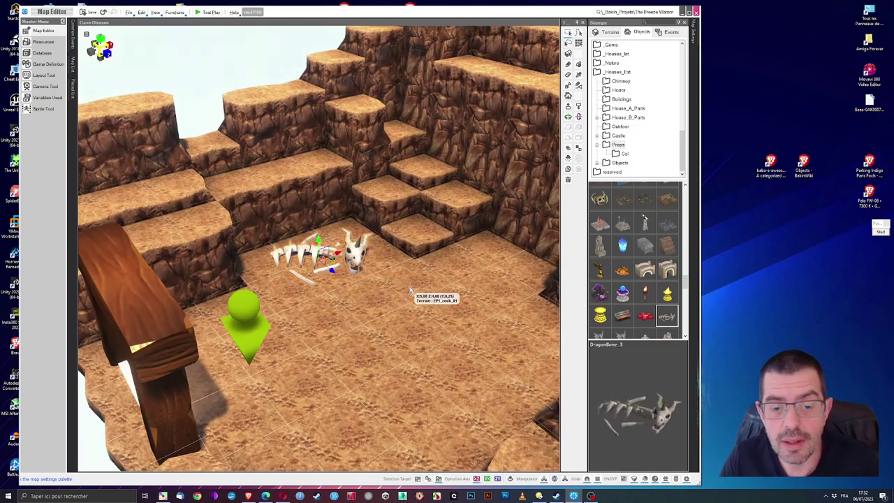
right_drag(409, 296, 417, 305)
middle_drag(417, 306, 408, 303)
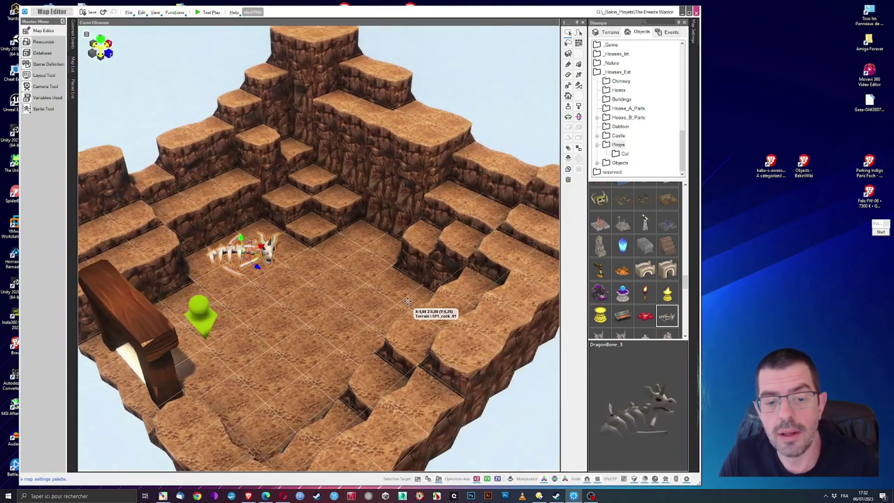
Place one BeaconFire torch on the low block at the back corner and another on the raised edge across the floor.
click(645, 292)
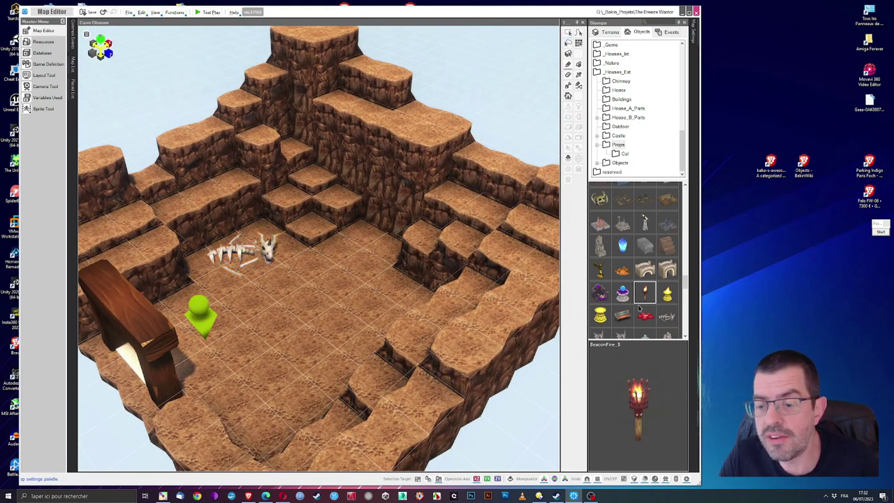
click(311, 214)
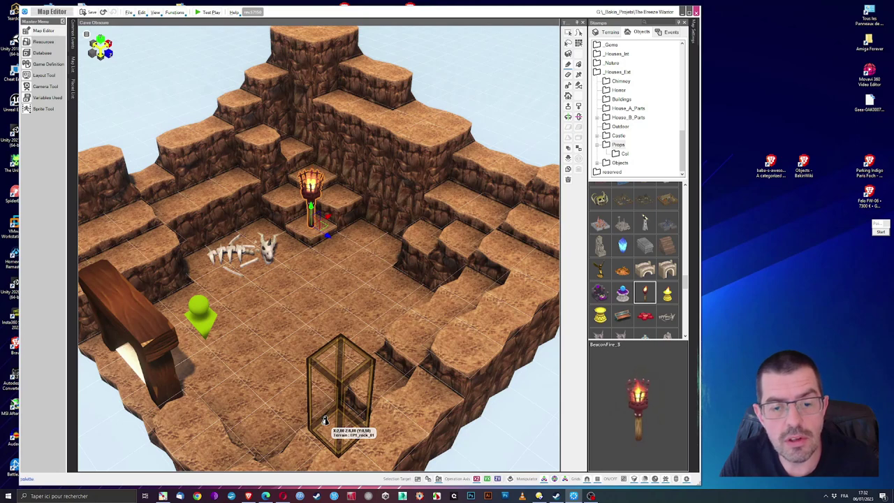
click(460, 281)
scroll(447, 356, down, 2)
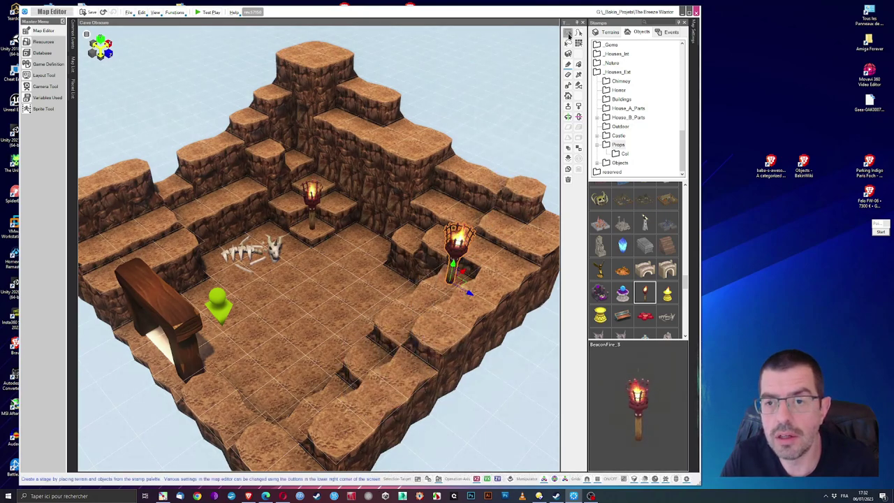
scroll(503, 262, up, 2)
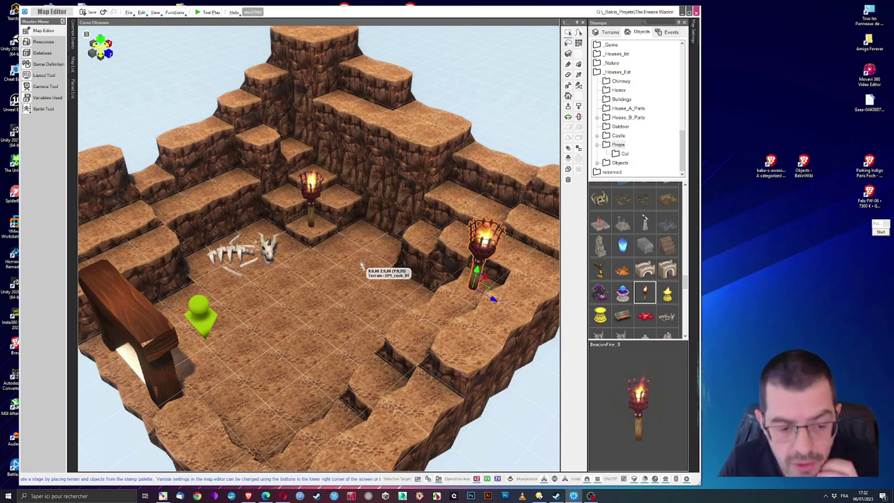
Add the Rat Géant monster to the cave map's enemy distribution for the entire map.
click(695, 35)
click(552, 32)
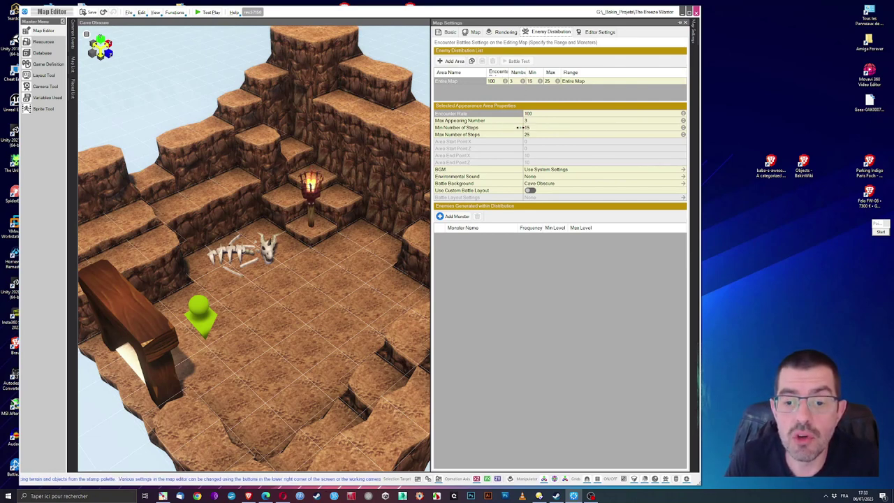
click(456, 217)
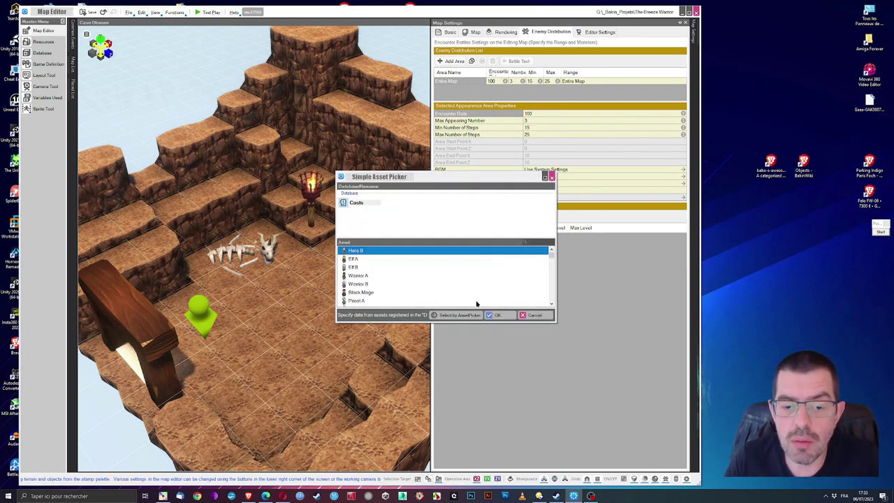
scroll(420, 304, down, 10)
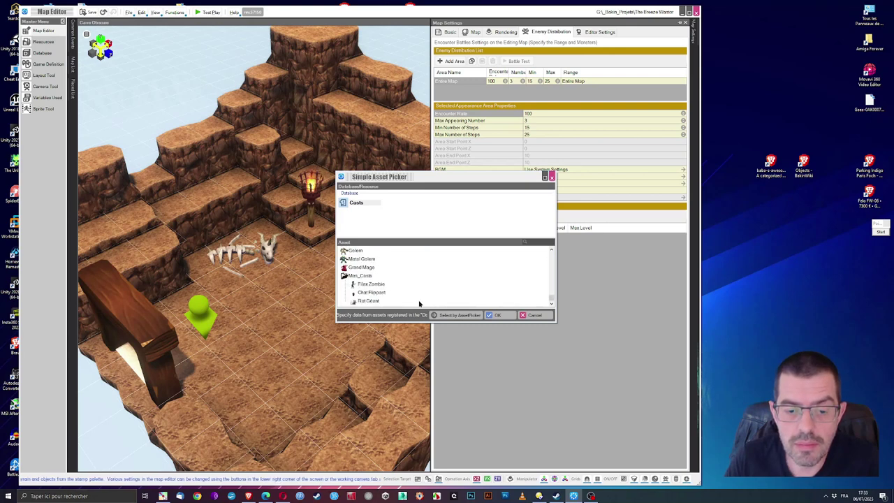
click(370, 301)
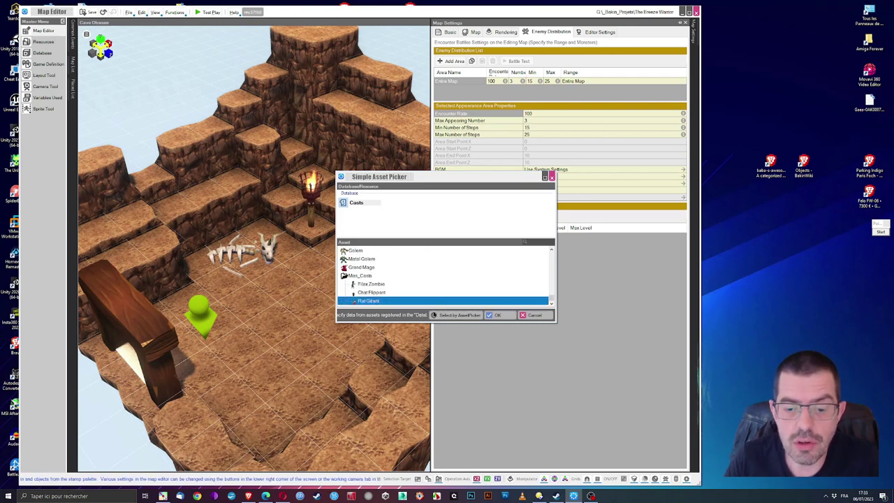
click(496, 315)
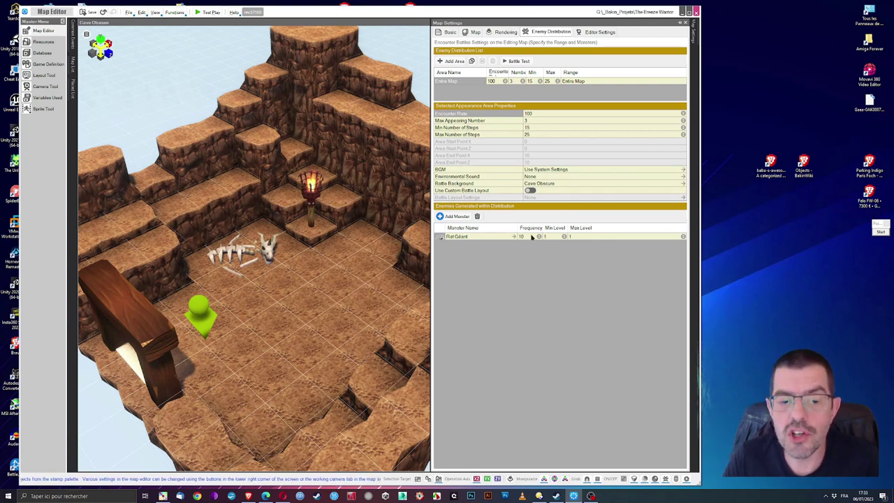
Add the Filax Zombie and Chat Flippant monsters to the enemy distribution.
click(455, 217)
scroll(419, 299, down, 10)
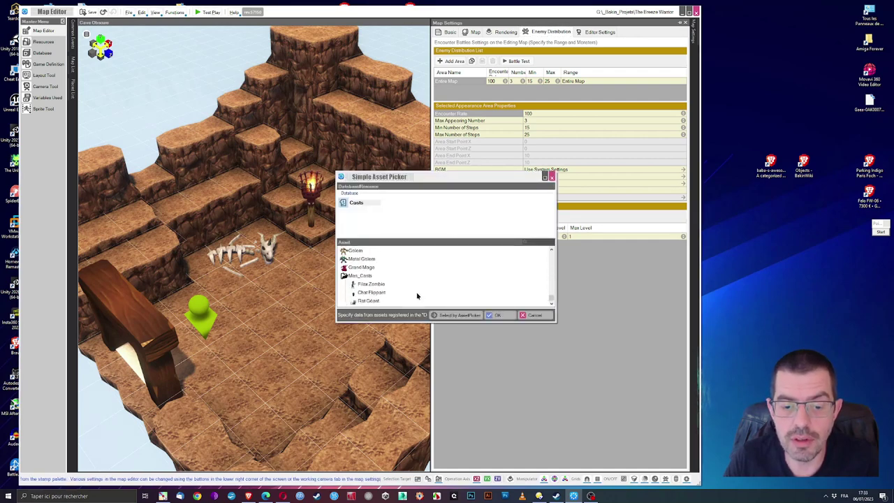
click(374, 284)
click(496, 315)
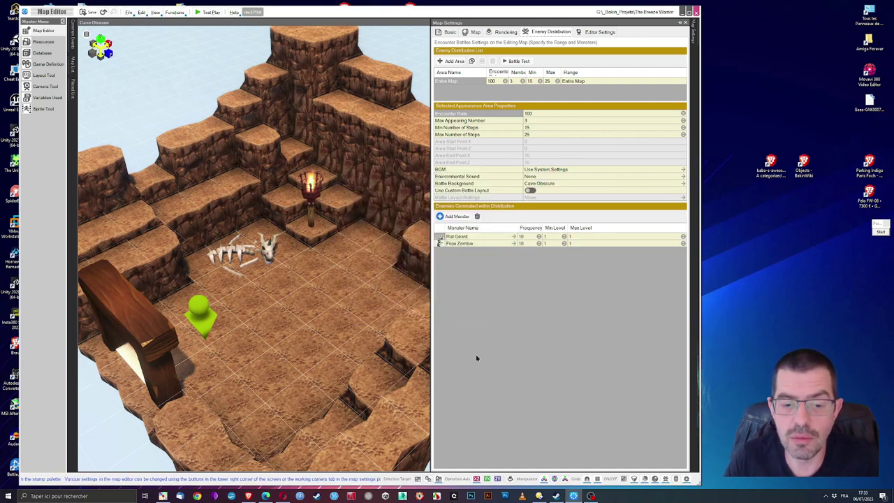
click(455, 217)
scroll(422, 281, down, 6)
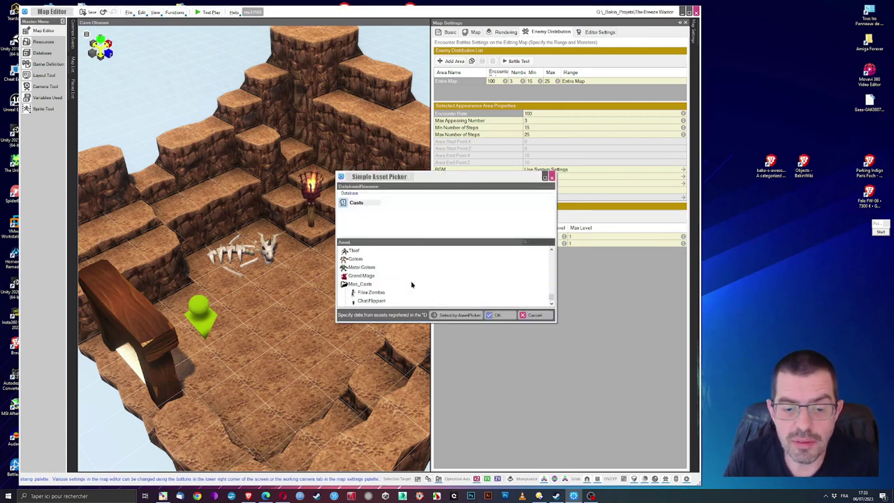
click(386, 294)
click(496, 315)
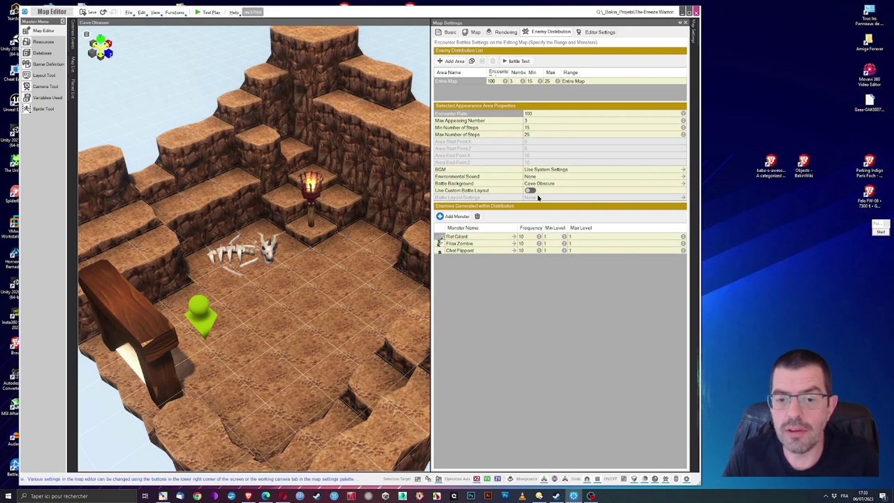
Enable the custom battle layout and open its placement settings on the Cave Obscure map.
click(531, 190)
click(532, 197)
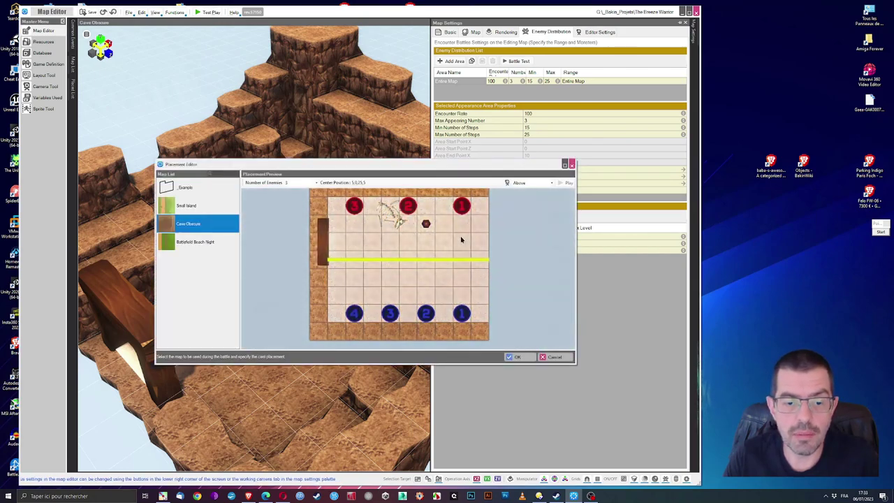
scroll(460, 240, down, 1)
scroll(461, 240, down, 1)
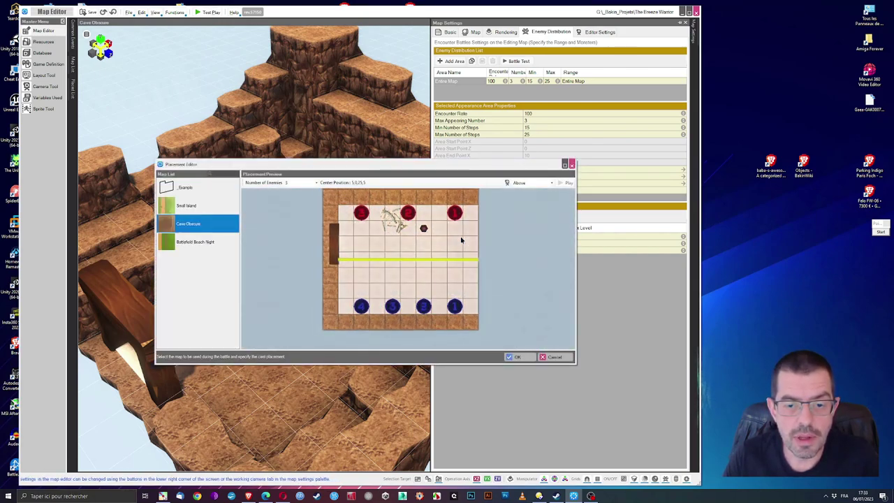
mouse_move(374, 251)
mouse_down()
mouse_move(369, 258)
mouse_move(377, 245)
mouse_move(369, 227)
mouse_move(369, 243)
mouse_move(378, 236)
mouse_up()
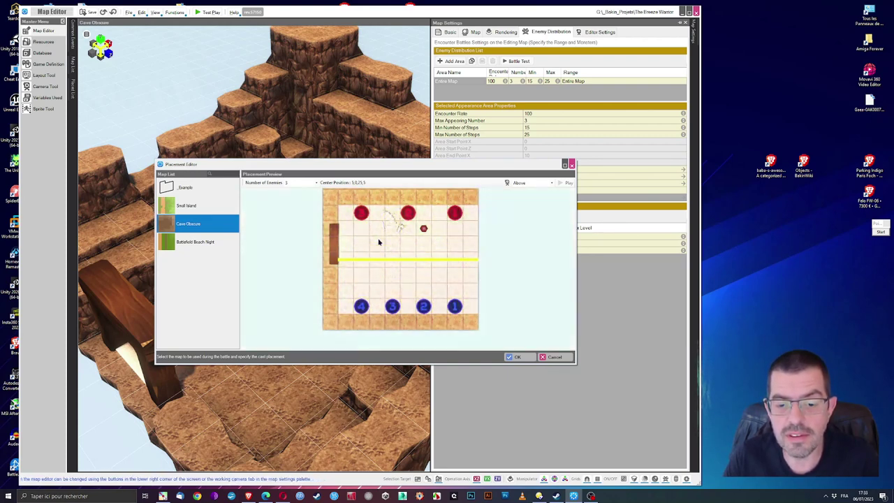
drag(378, 234, 379, 238)
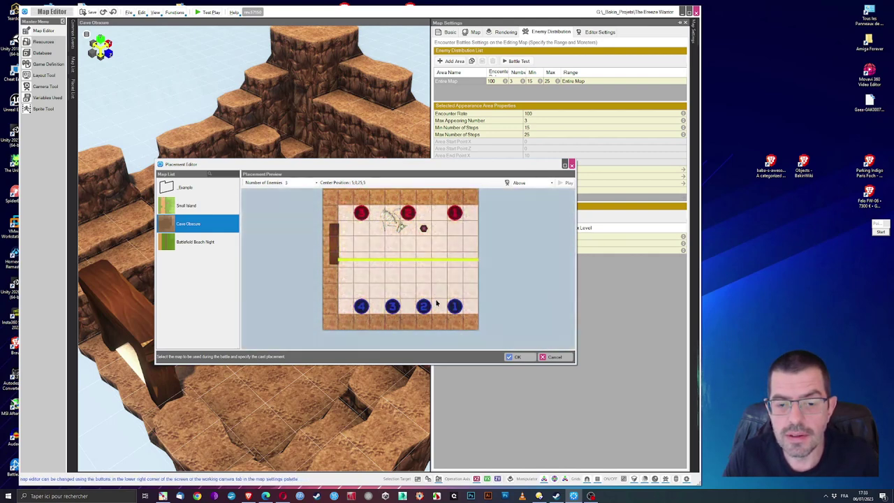
Place enemy 1 on the centre line and enemies 2 and 3 behind it on either side, away from the dungeon exit.
drag(455, 213, 410, 263)
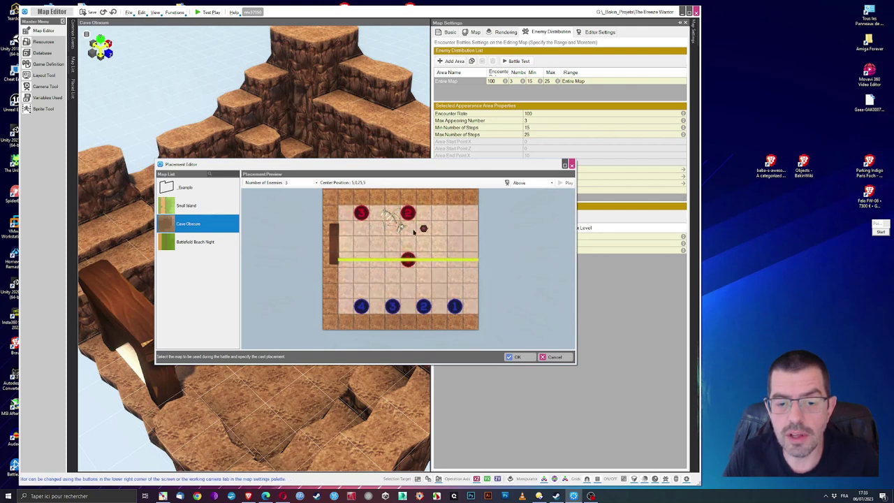
drag(409, 215, 439, 278)
drag(361, 213, 440, 246)
Arrange the four party positions near the dungeon exit facing the enemies, and accept the battle layout.
drag(455, 306, 377, 246)
drag(424, 306, 393, 292)
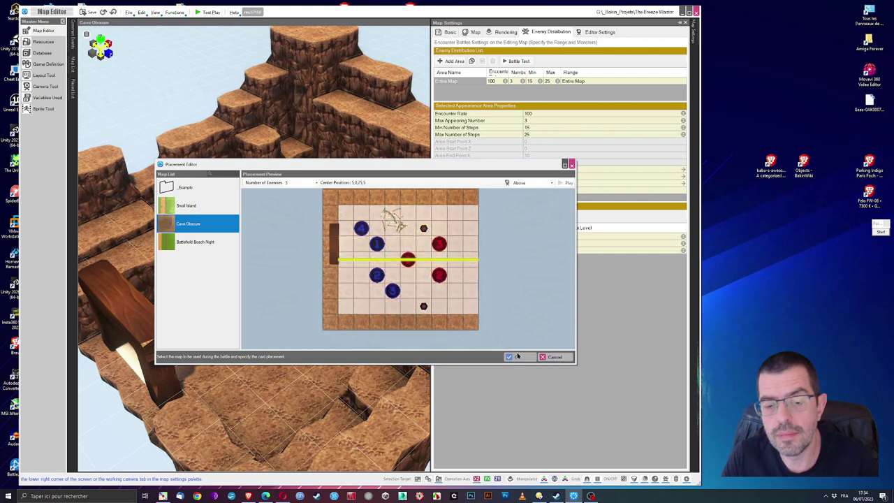
click(516, 356)
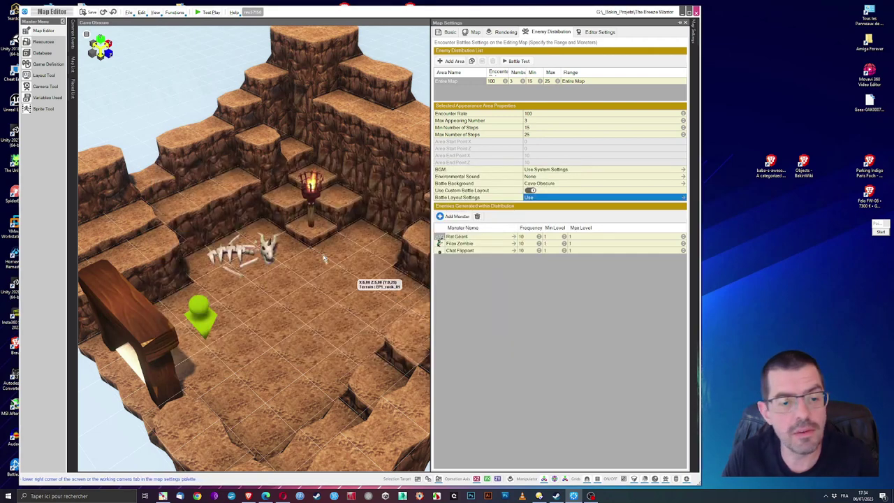
Open the Camera Tool, select the battle Start camera, and preview it on the Cave Obscure map.
click(41, 87)
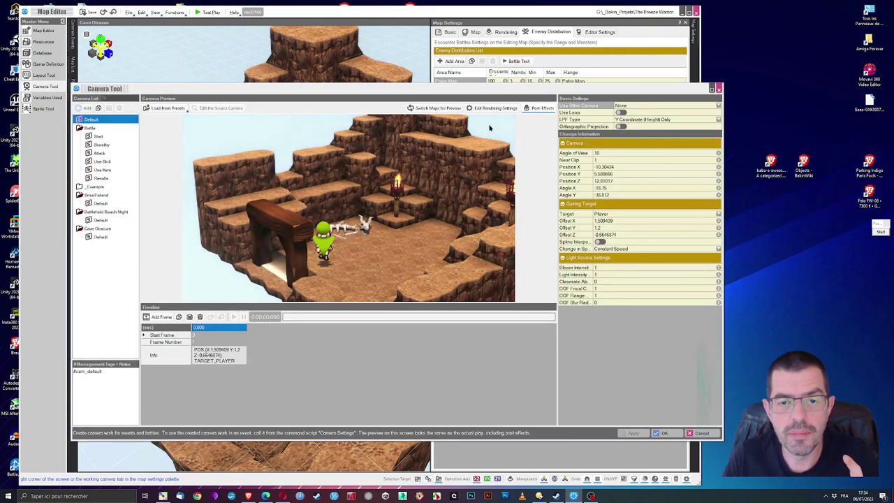
click(96, 137)
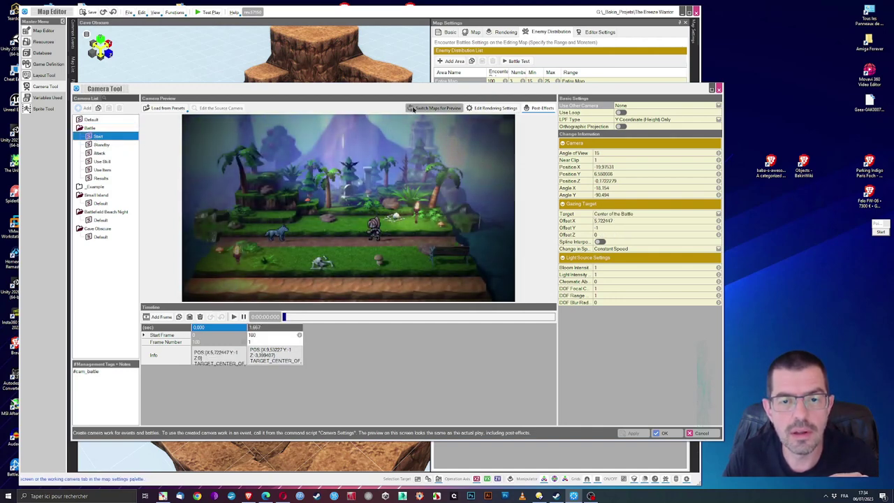
click(435, 109)
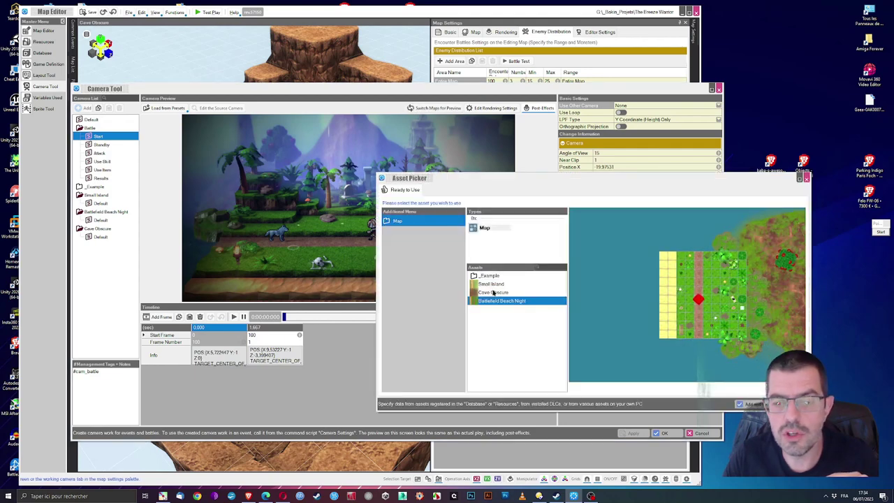
click(497, 296)
click(751, 407)
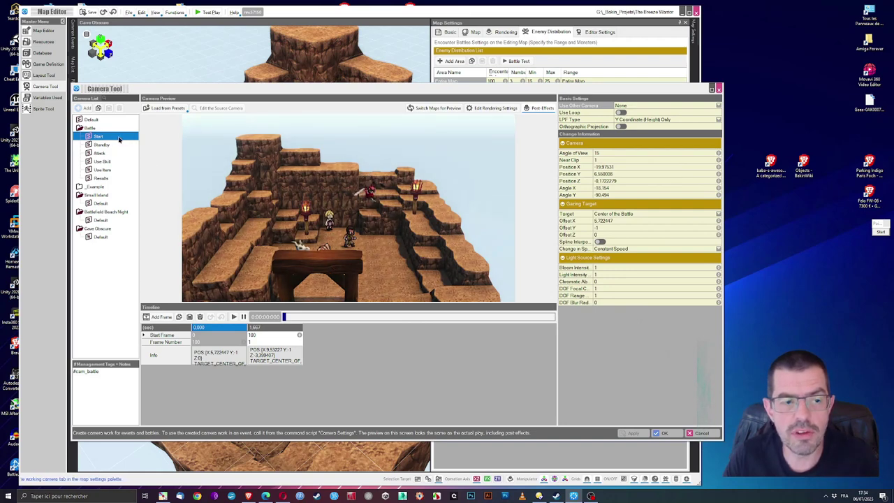
Review the Standby, Attack, Use Skill, Use Item and Results battle cameras on the cave map.
click(103, 144)
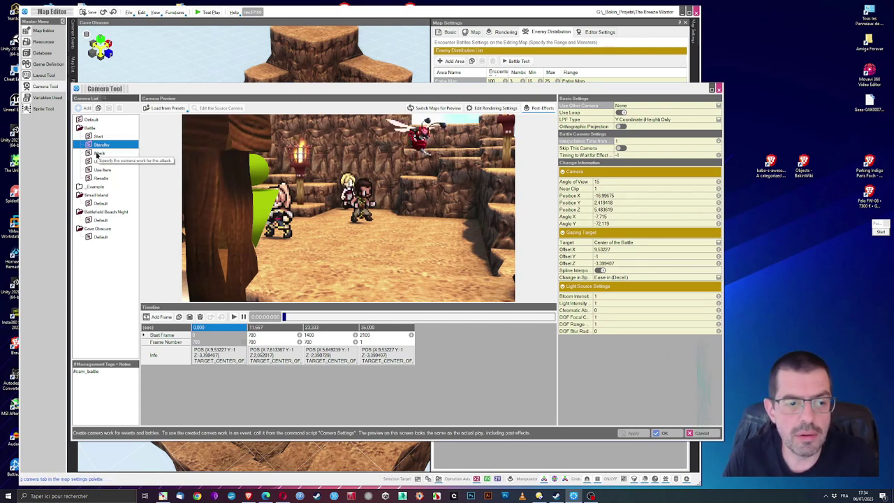
click(98, 153)
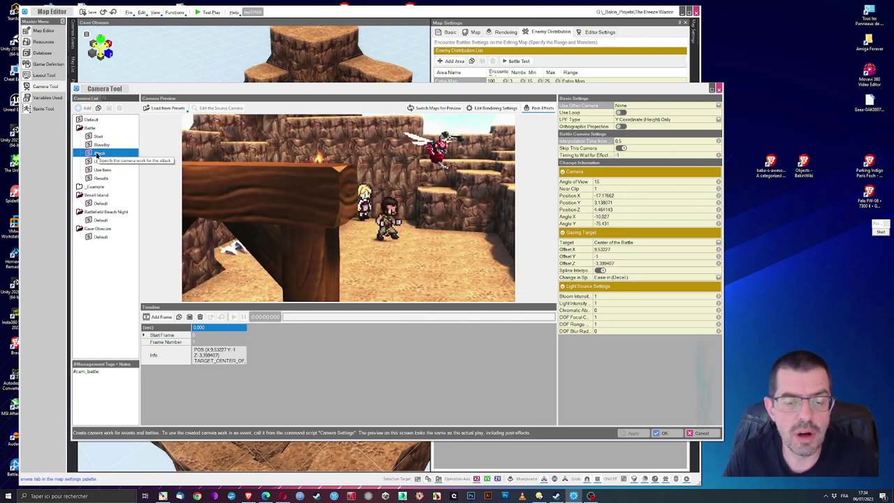
click(98, 162)
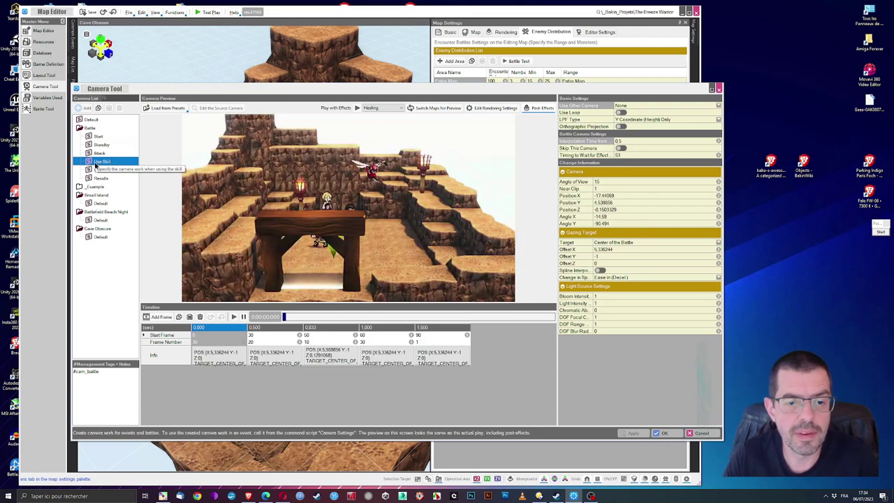
click(98, 171)
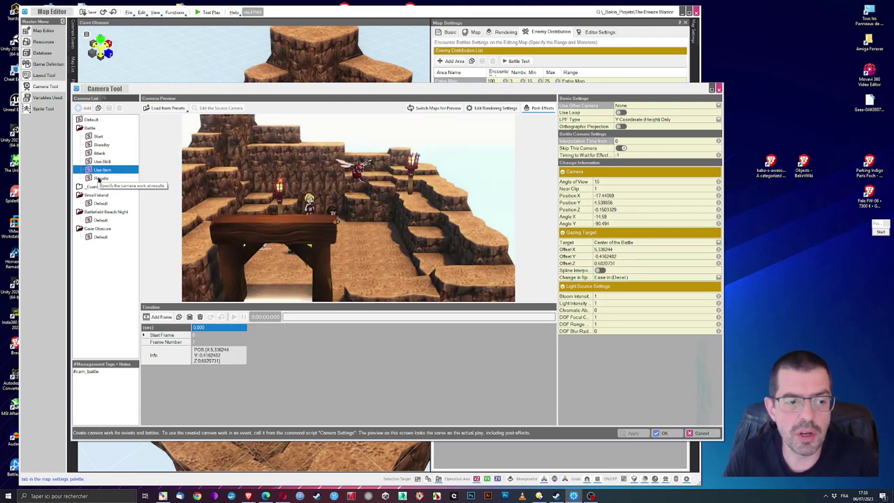
click(101, 178)
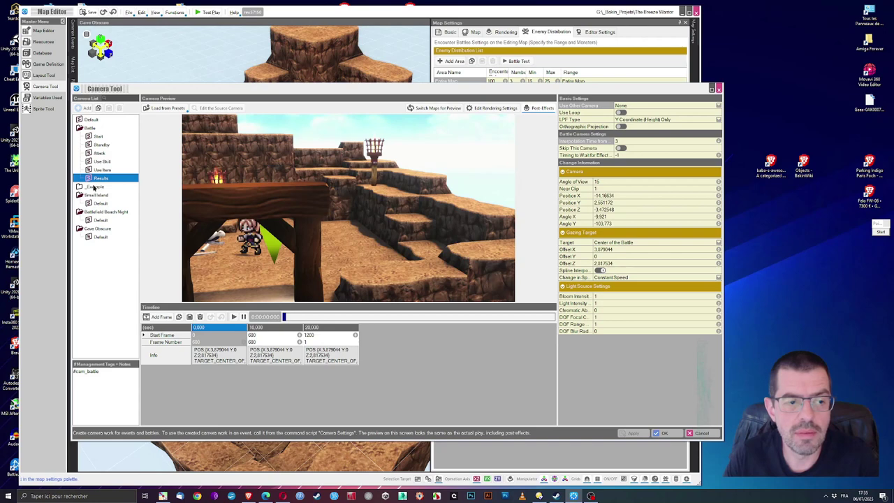
Expand the _Example camera folder and collapse its minimap subfolders, from Minimap12 to Minimap01.
double_click(94, 188)
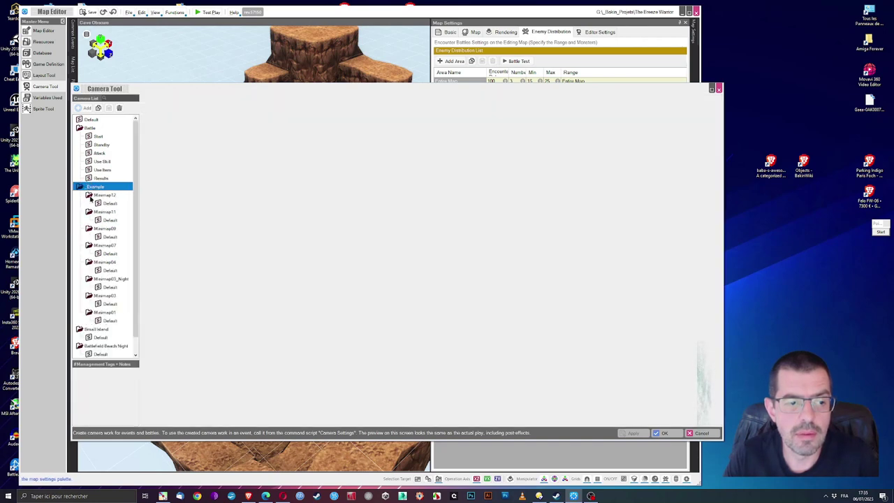
click(91, 198)
double_click(90, 198)
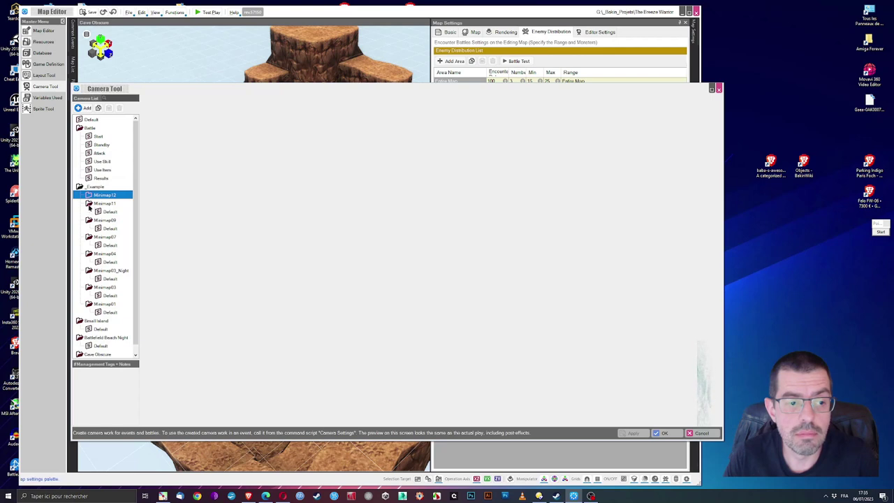
click(89, 205)
double_click(89, 211)
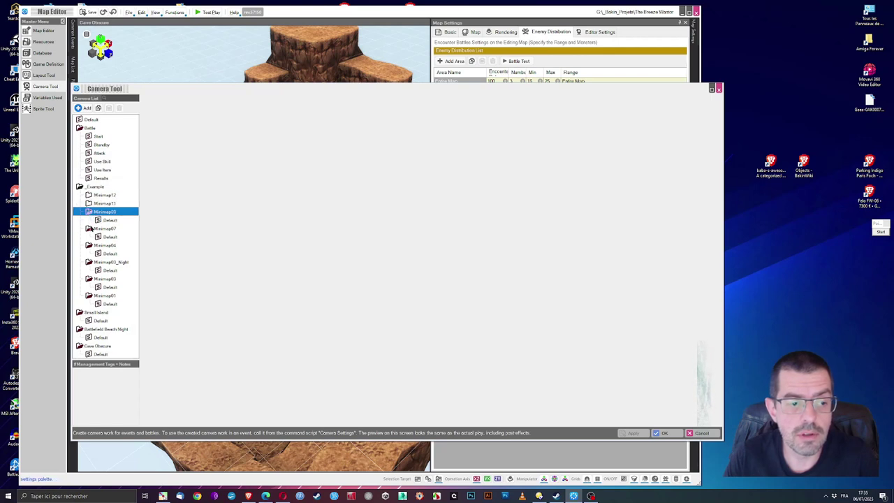
double_click(90, 228)
double_click(89, 213)
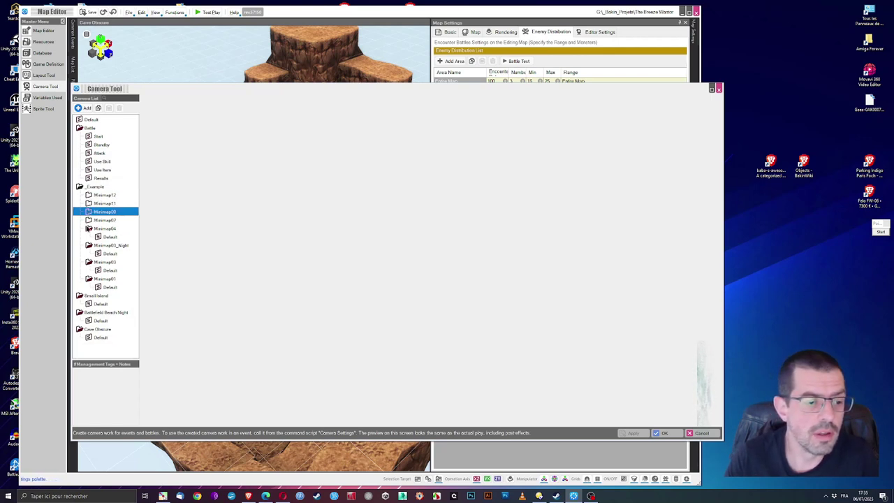
double_click(89, 228)
double_click(88, 237)
double_click(88, 245)
double_click(88, 253)
double_click(80, 262)
double_click(81, 260)
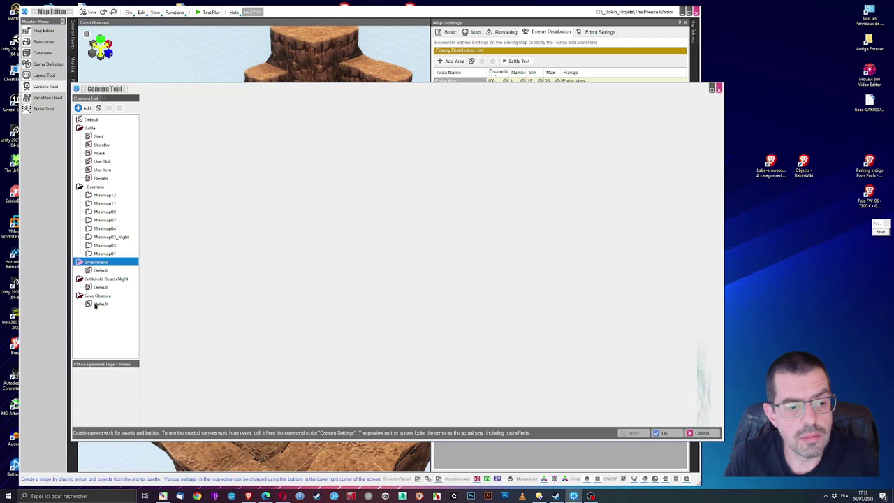
Copy the battle Standby camera into the Cave Obscure folder and open the copy for editing.
click(101, 145)
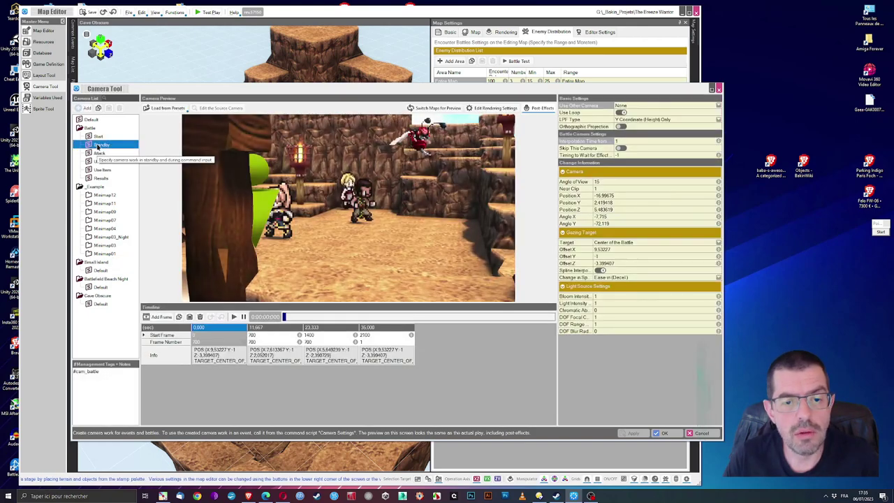
right_click(98, 146)
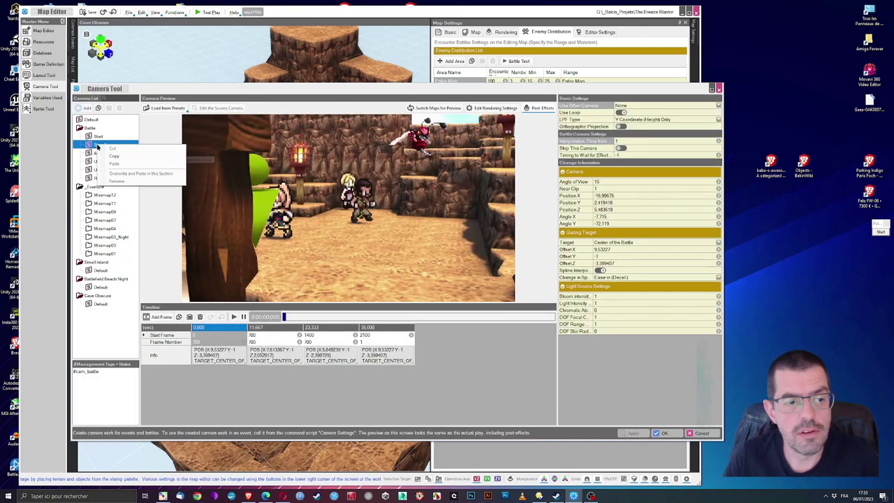
click(108, 157)
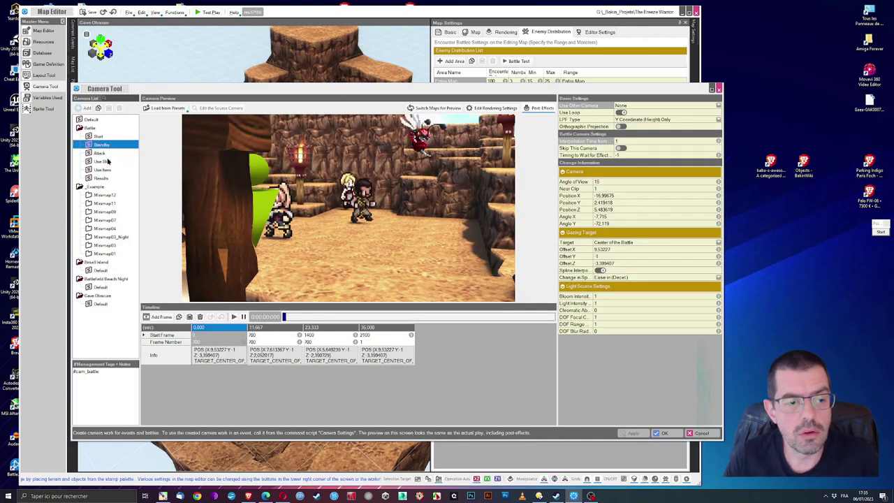
right_click(98, 296)
click(112, 318)
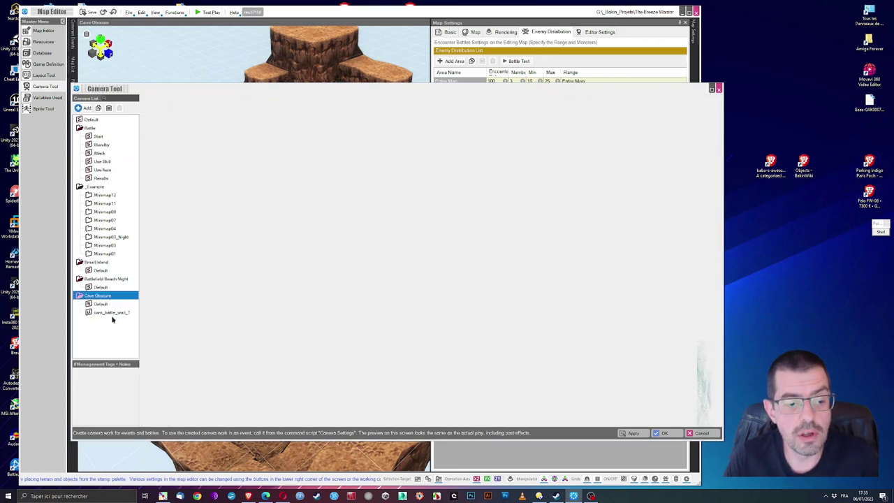
click(118, 316)
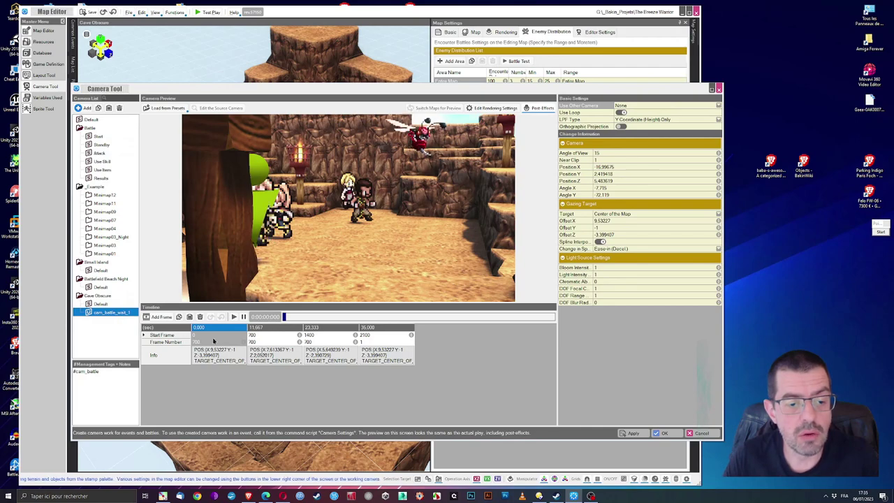
Reframe the copied camera's first keyframe at 0.000 to show the party and arena from inside the cave, clear of the wooden gate.
click(214, 341)
middle_drag(403, 246, 363, 266)
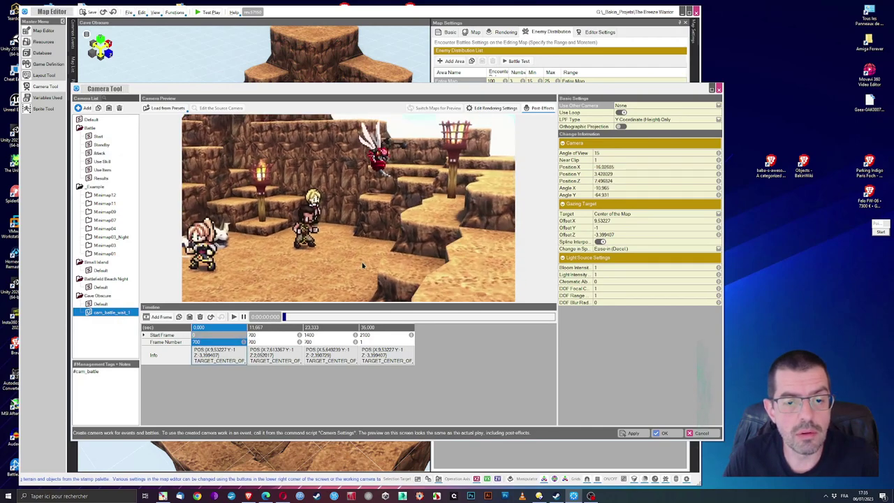
drag(362, 266, 358, 248)
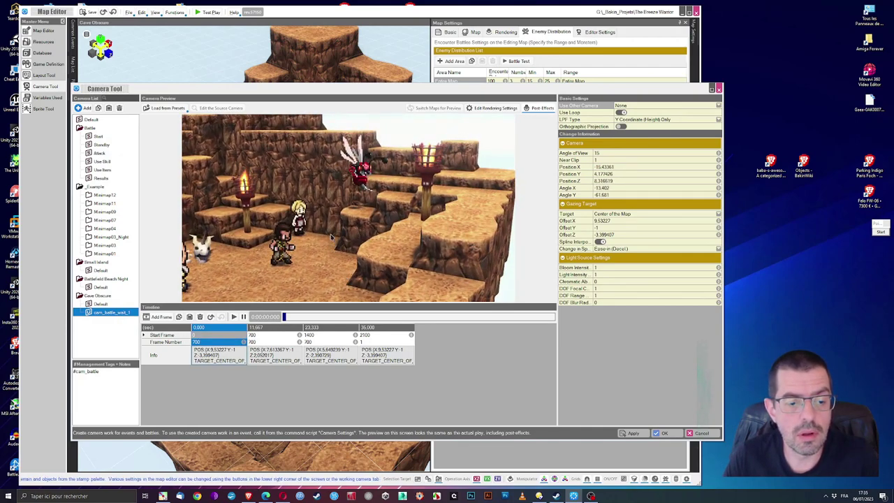
right_drag(323, 226, 372, 212)
middle_drag(372, 212, 304, 243)
drag(308, 236, 345, 202)
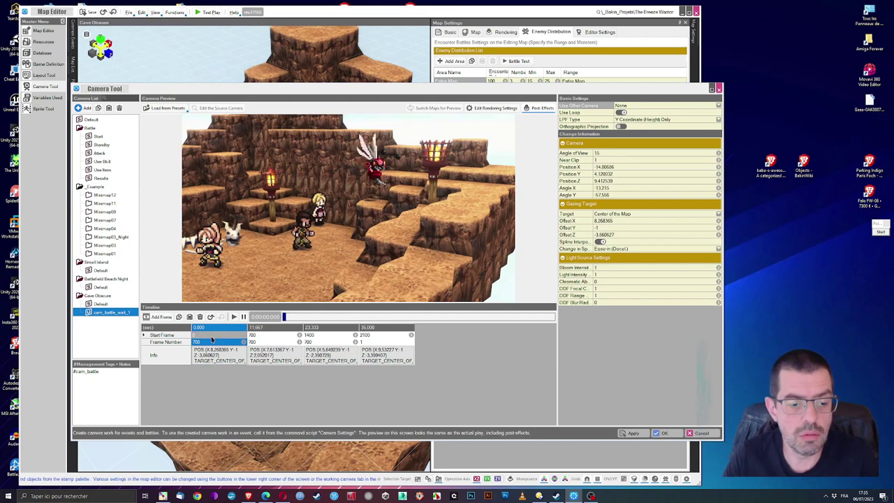
click(212, 337)
middle_drag(323, 227, 349, 238)
right_drag(415, 250, 333, 258)
drag(333, 258, 377, 235)
Reframe the 11.667 keyframe as a closer high-angle view of the party beside the gate, and scrub through the camera move.
click(276, 331)
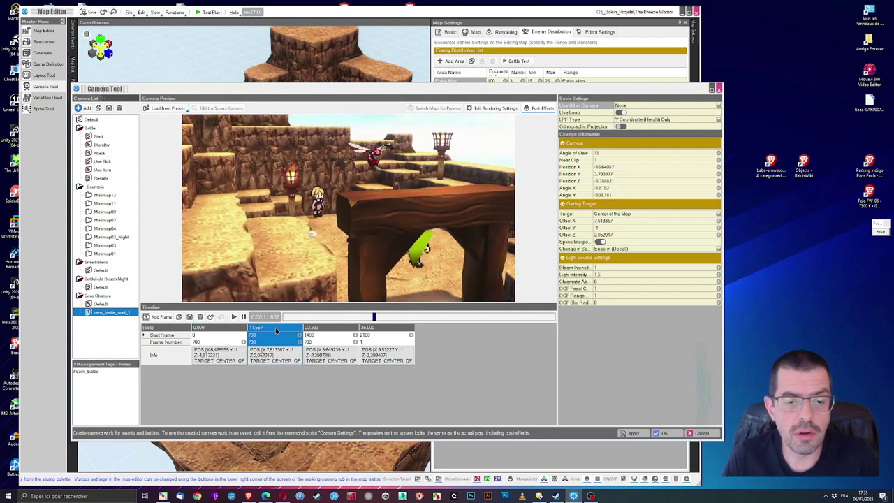
middle_drag(283, 253, 340, 291)
right_drag(340, 290, 308, 248)
middle_drag(308, 248, 311, 259)
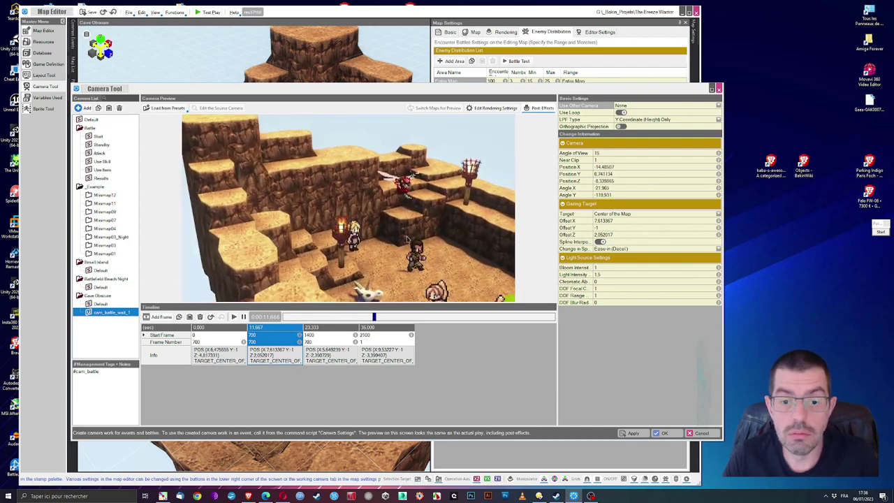
middle_drag(435, 243, 451, 256)
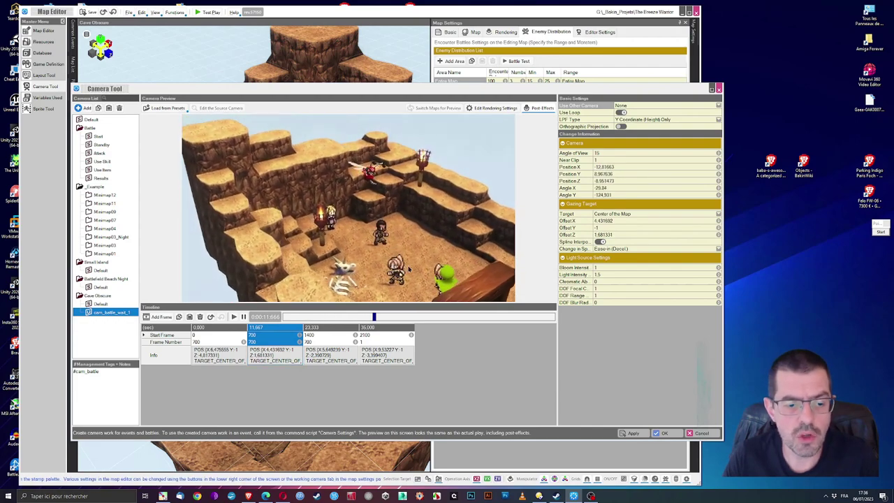
right_drag(453, 258, 411, 205)
scroll(410, 205, up, 2)
scroll(411, 206, up, 5)
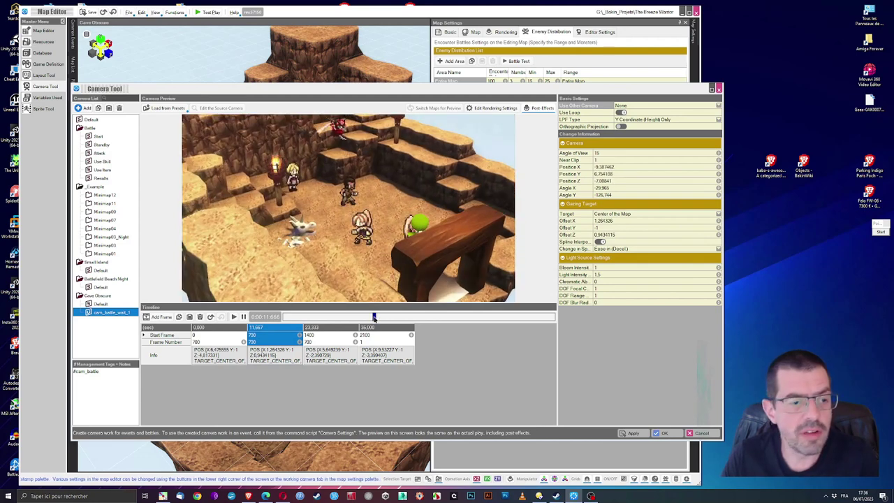
click(374, 318)
drag(364, 318, 521, 334)
Copy the first keyframe onto the last one at 35.000 so the camera loop closes, and scrub back through the timeline.
click(305, 338)
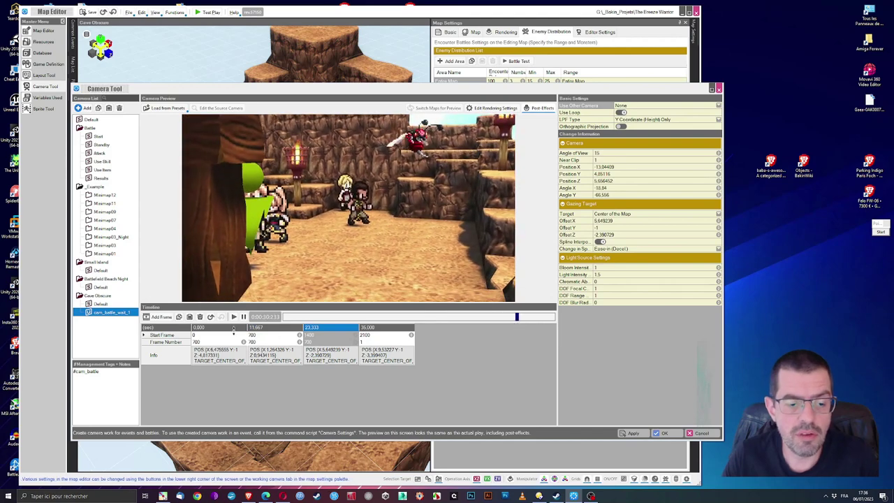
right_click(234, 330)
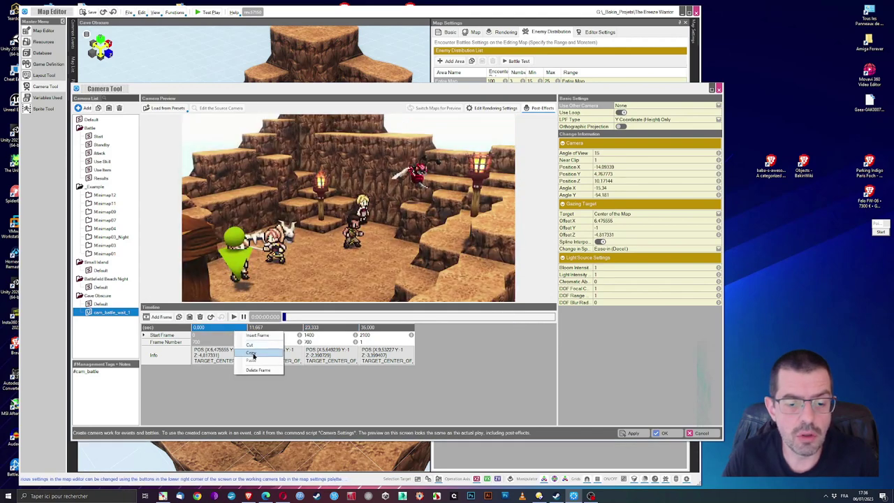
click(253, 352)
click(382, 328)
right_click(383, 329)
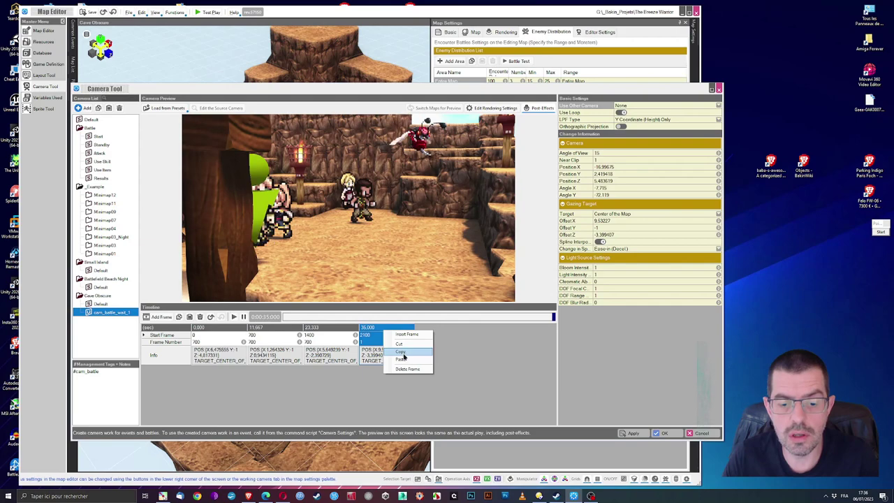
click(402, 358)
drag(553, 316, 253, 324)
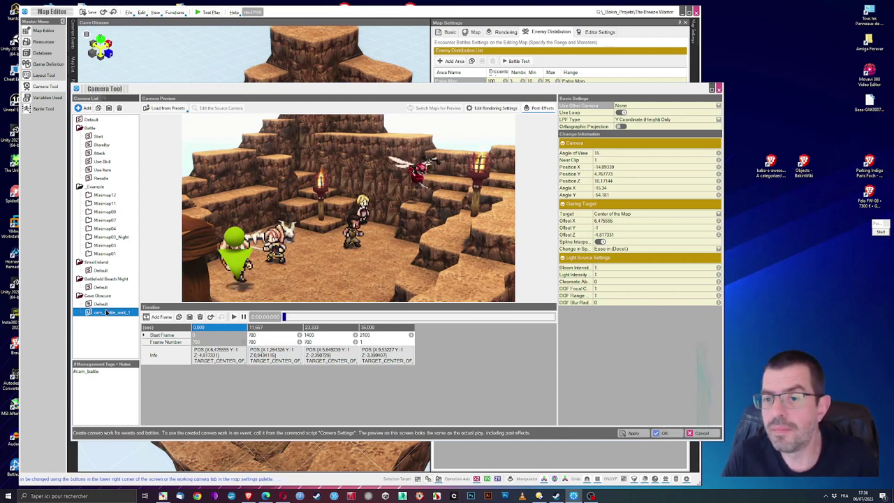
Check the Use Other Camera options, leave the setting at None, and accept the camera changes.
click(719, 106)
click(720, 107)
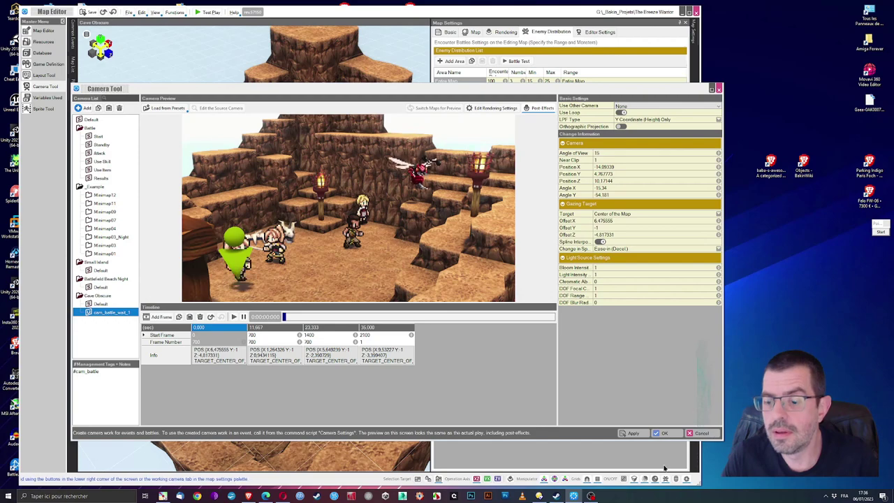
click(662, 433)
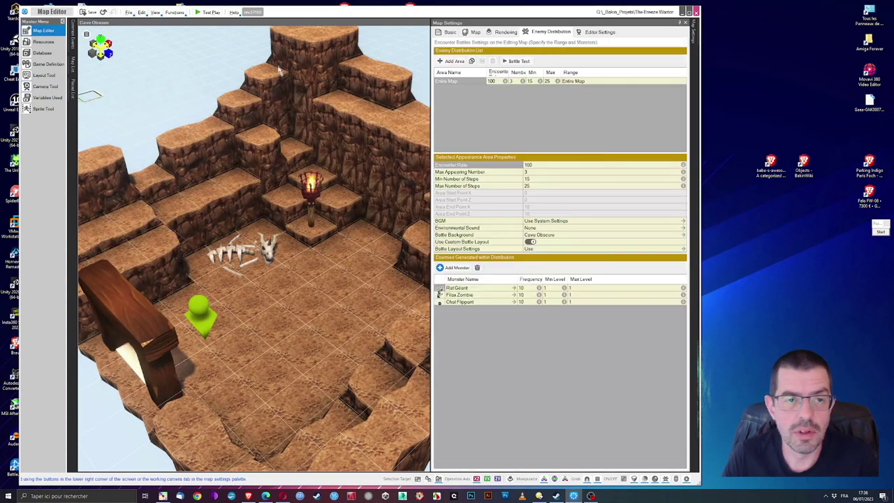
Test play the cave map, walk around until a random battle starts, check its camera framing, and close the player.
click(210, 12)
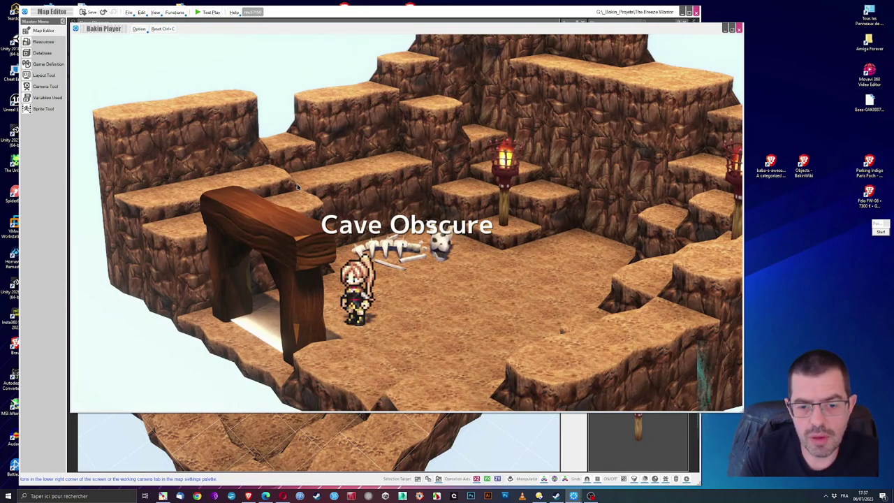
key(Right)
key(Up)
key(Right)
key(Left)
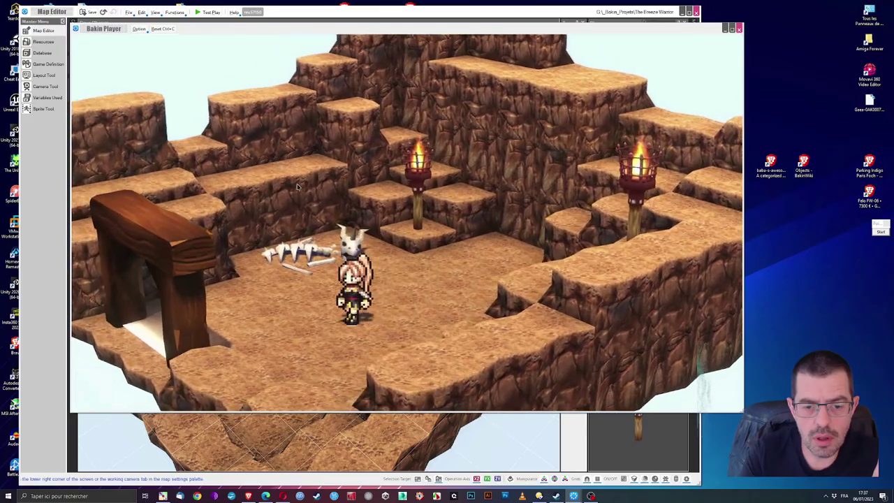
key(Up)
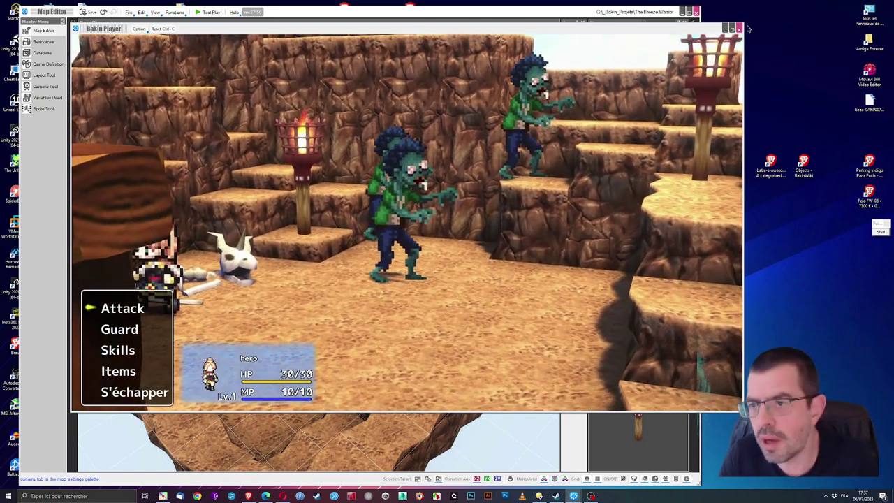
click(739, 29)
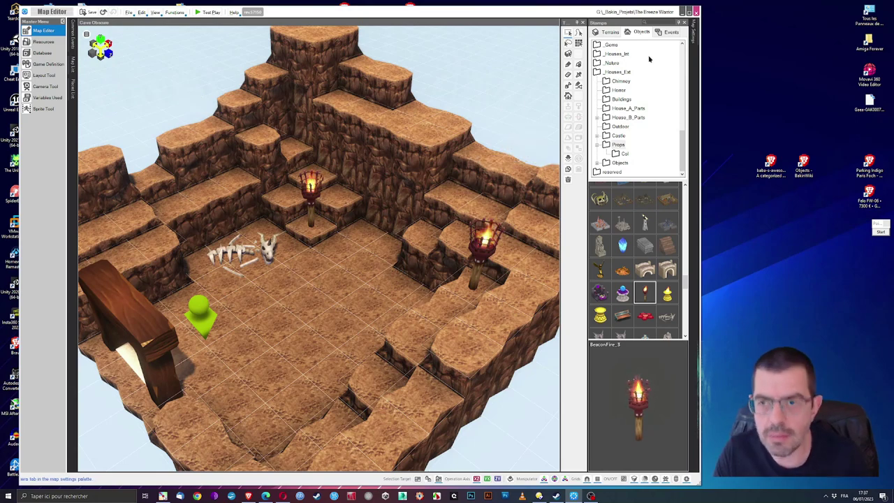
Check the Battle Test options in the cave map's enemy distribution settings, and close them without running a test.
click(695, 33)
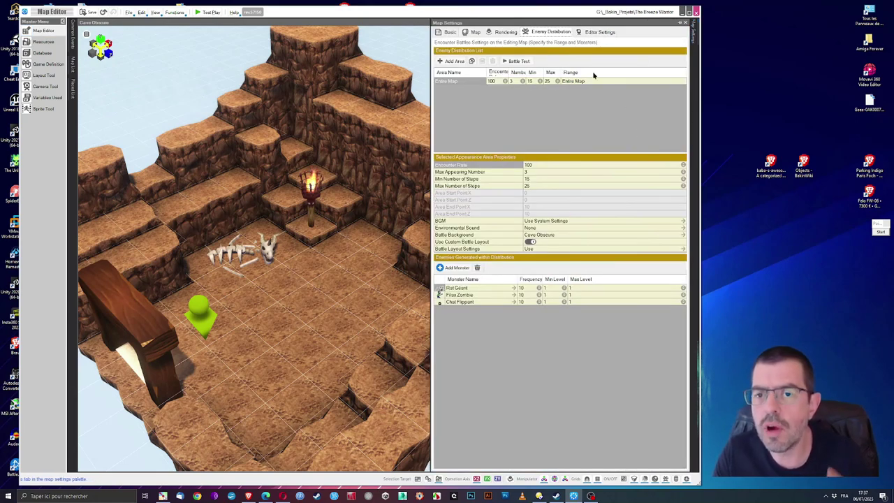
click(518, 62)
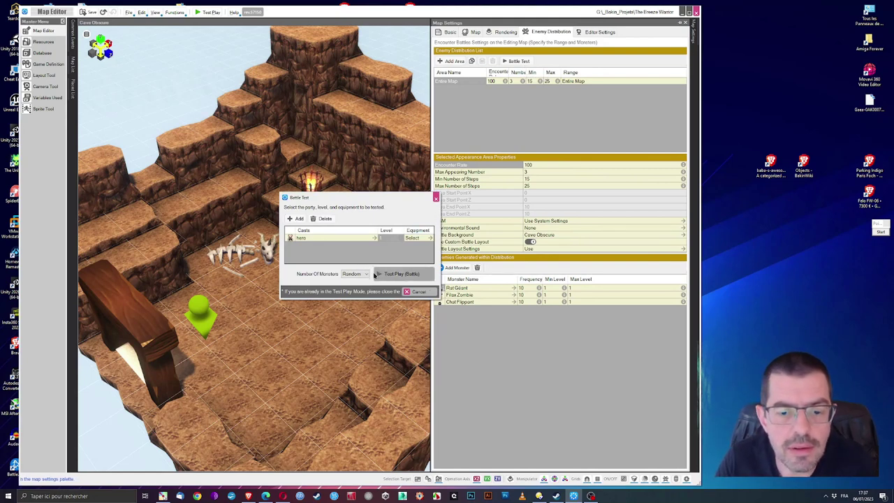
click(435, 198)
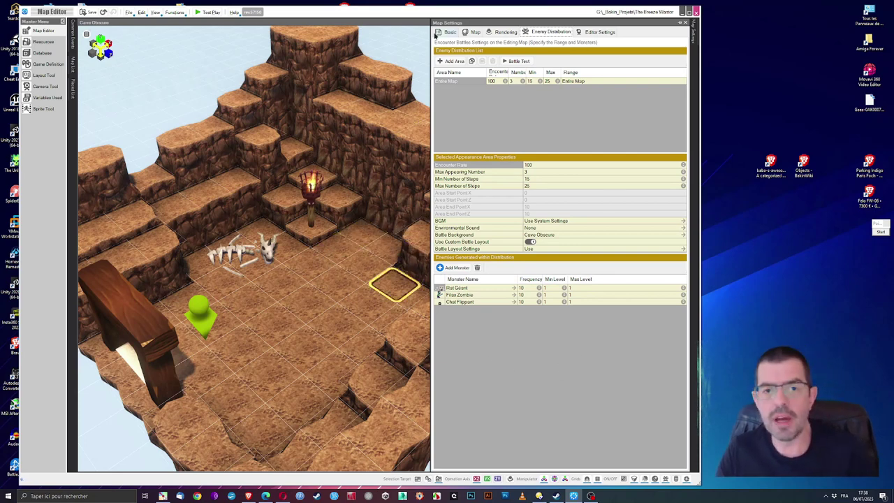
click(695, 35)
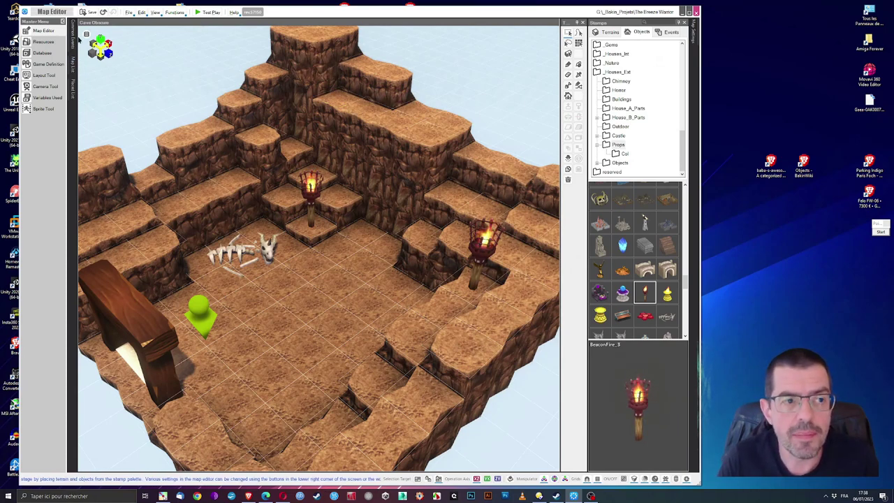
Open the Small Island map and open the cave teleport event at the wooden gate for editing.
click(73, 69)
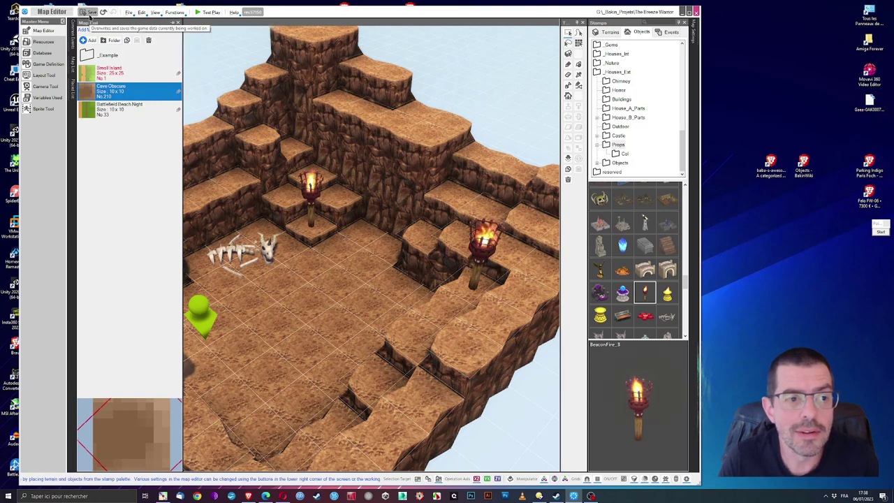
double_click(116, 70)
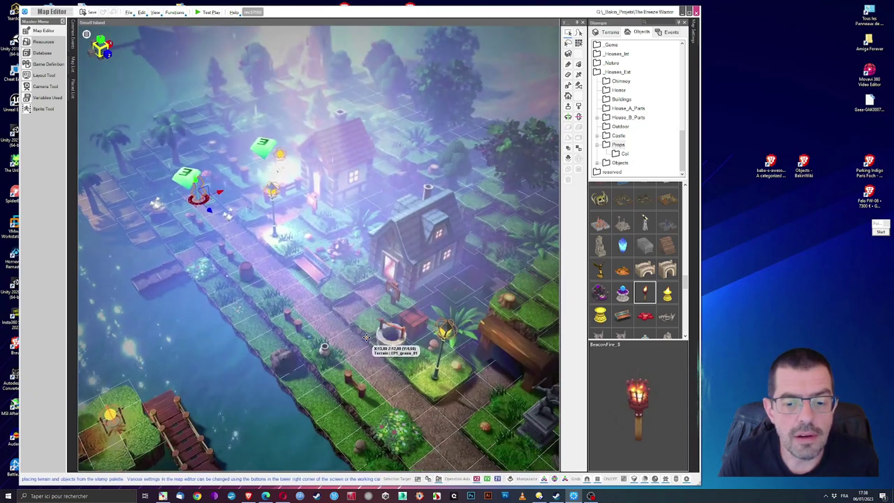
mouse_move(190, 179)
mouse_down()
mouse_move(176, 199)
mouse_move(260, 234)
mouse_move(520, 383)
mouse_up()
scroll(521, 384, up, 5)
scroll(454, 298, up, 3)
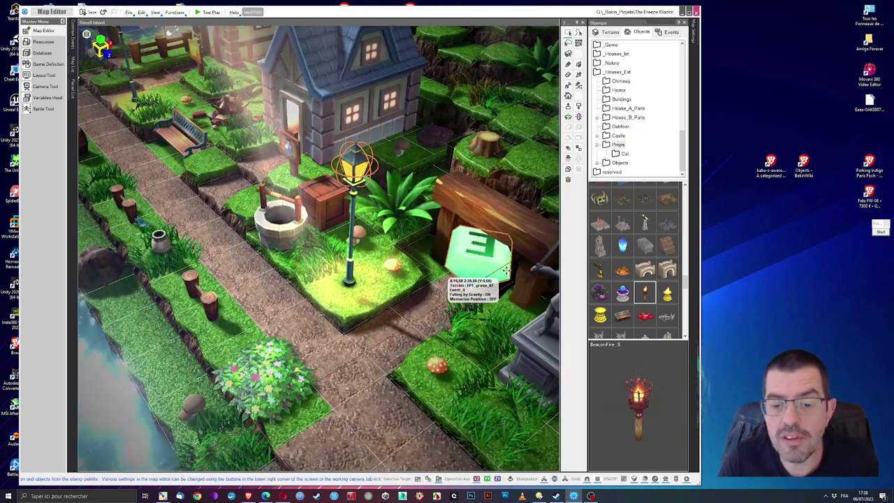
drag(508, 265, 486, 250)
double_click(485, 250)
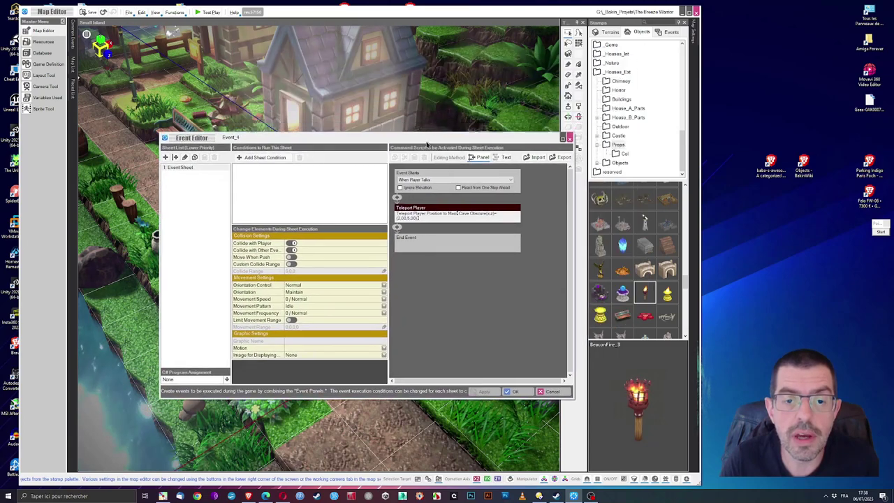
drag(364, 133, 314, 195)
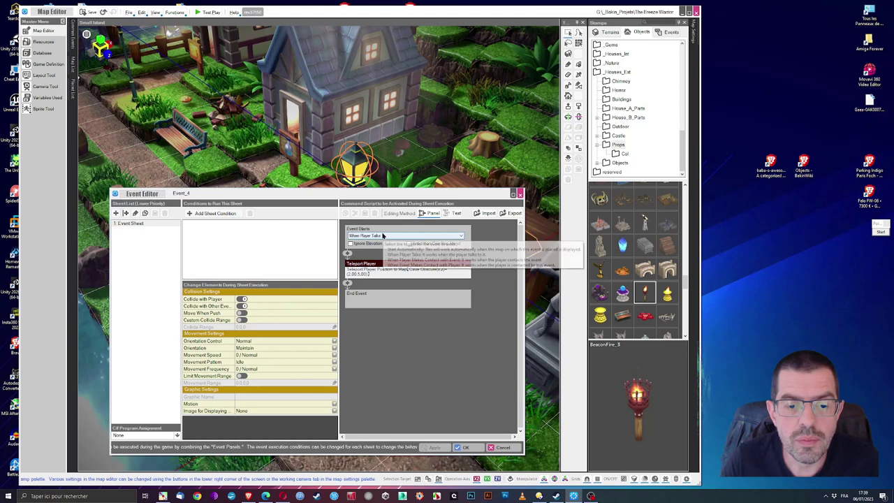
Insert a Check Items Possessed condition ahead of the Teleport Player command in the gate event.
click(346, 254)
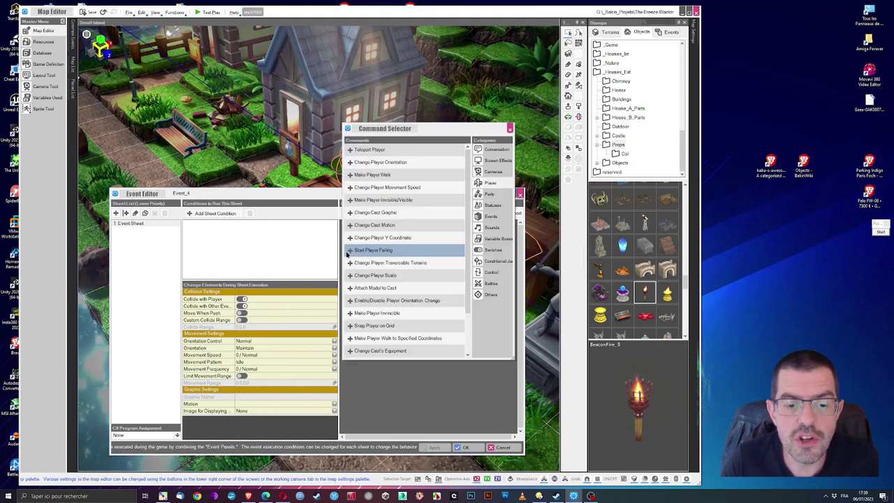
click(507, 153)
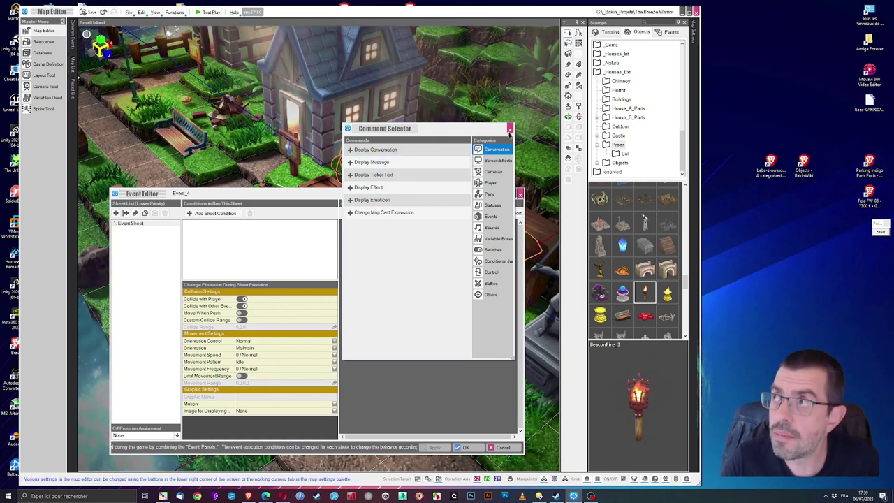
click(499, 262)
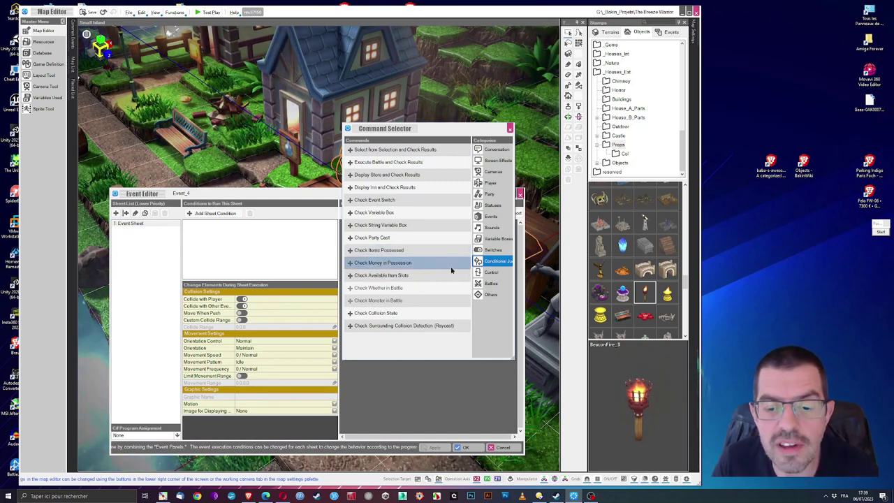
double_click(386, 250)
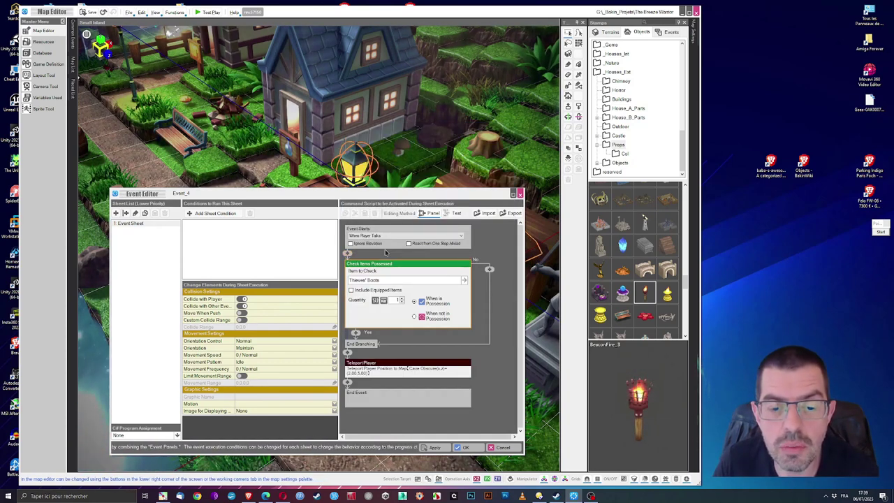
Set the item to check in the possession condition to Bronze Key.
click(463, 280)
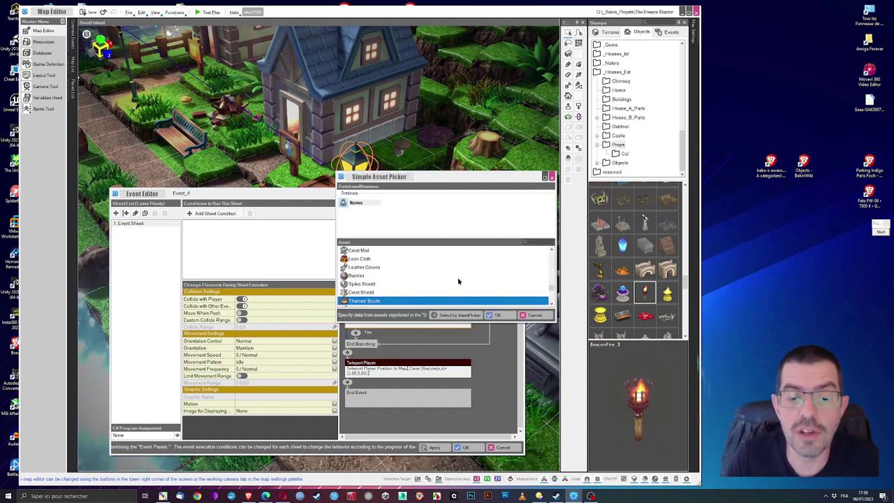
scroll(429, 280, up, 2)
scroll(428, 278, up, 5)
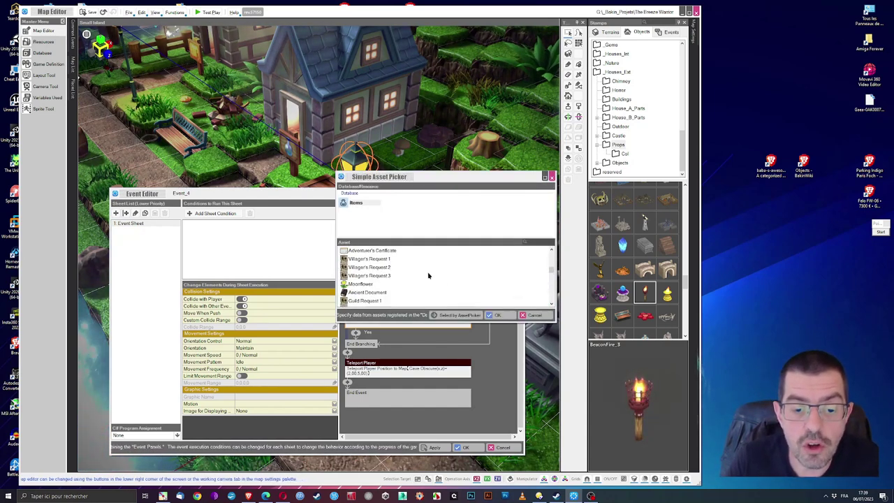
scroll(385, 272, up, 1)
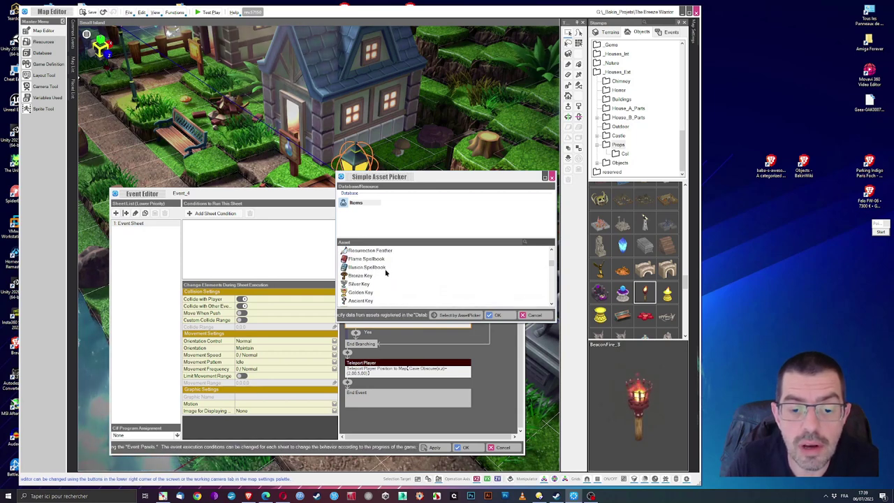
click(361, 275)
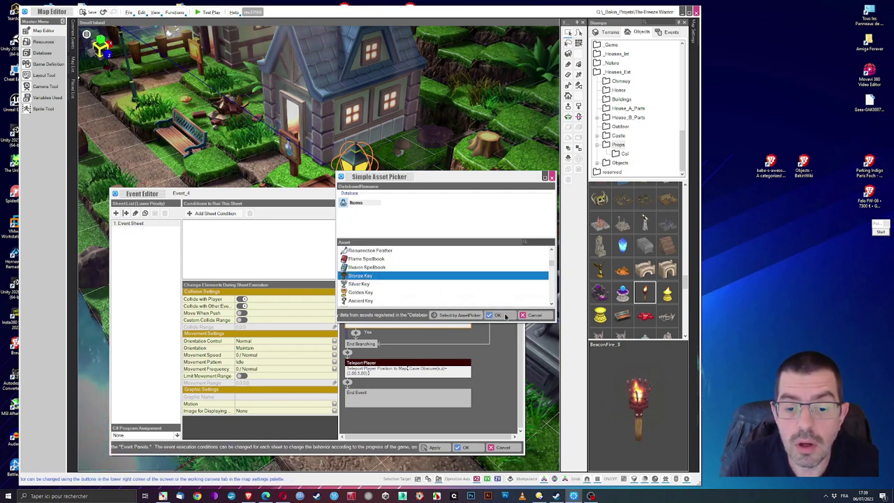
click(497, 315)
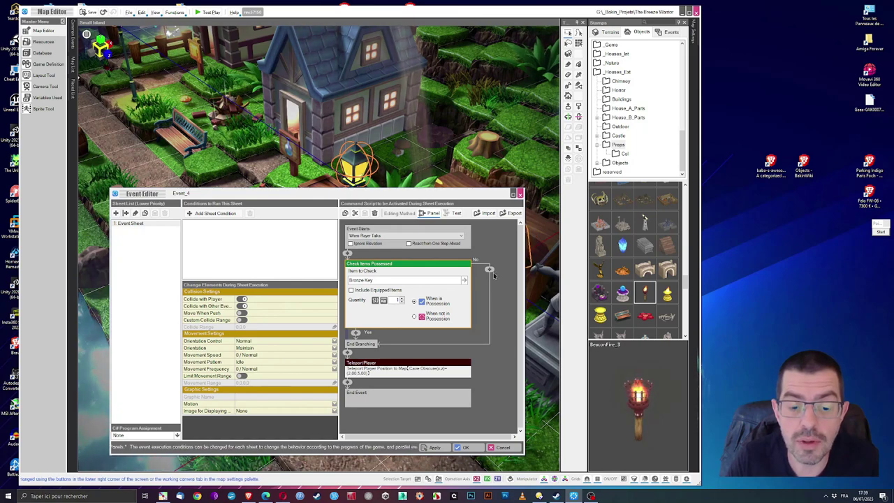
Add a Flash Screen command to the Yes branch of the Bronze Key check.
click(384, 365)
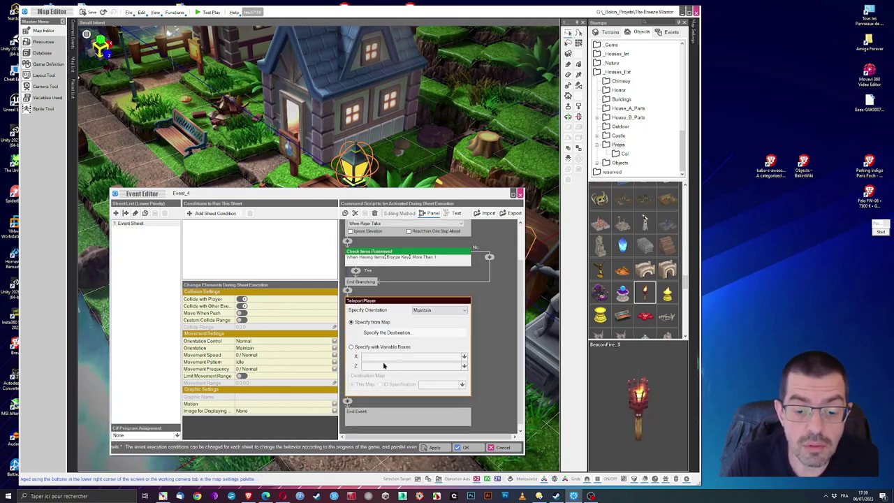
click(357, 269)
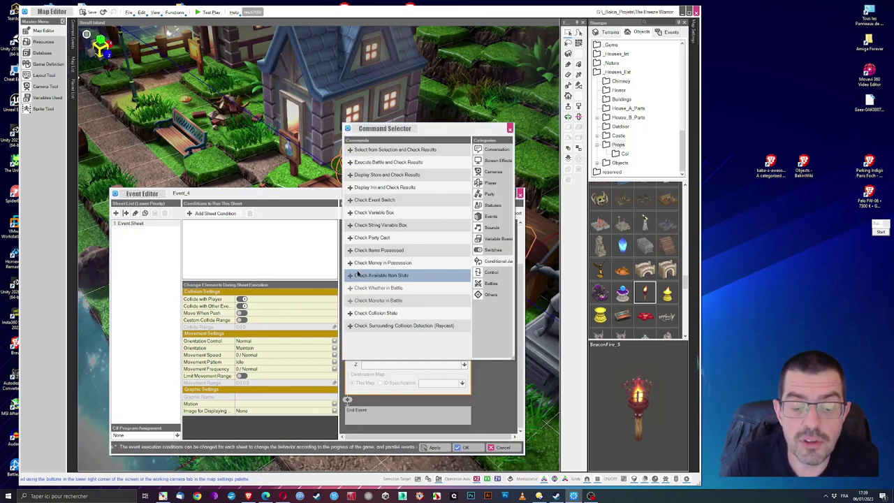
click(495, 150)
click(496, 160)
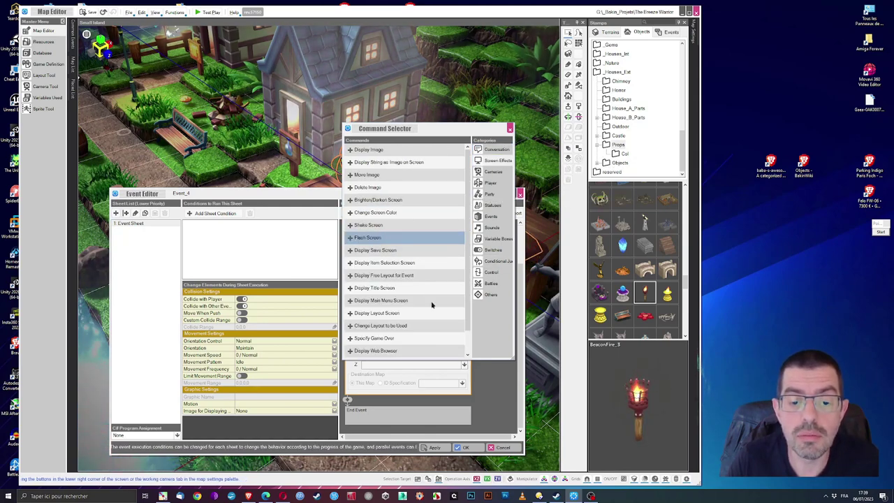
click(377, 238)
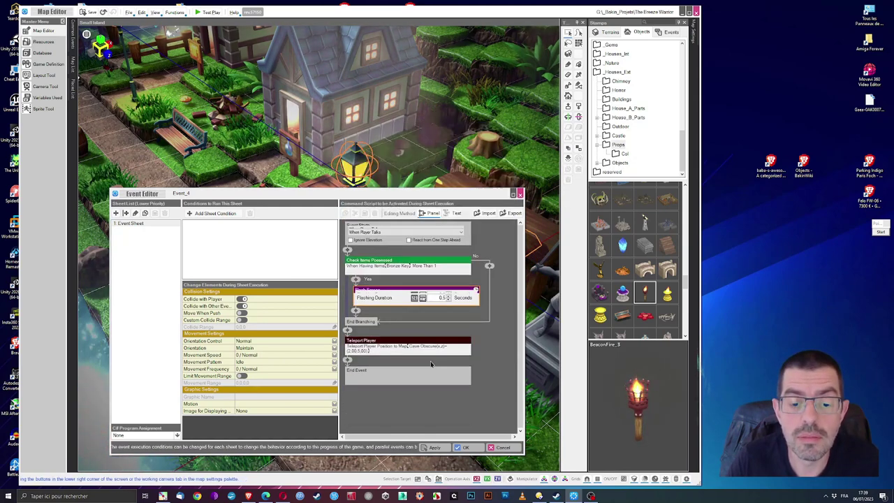
Move the Teleport Player command into the Yes branch, directly after the Flash Screen command.
right_click(382, 347)
click(398, 349)
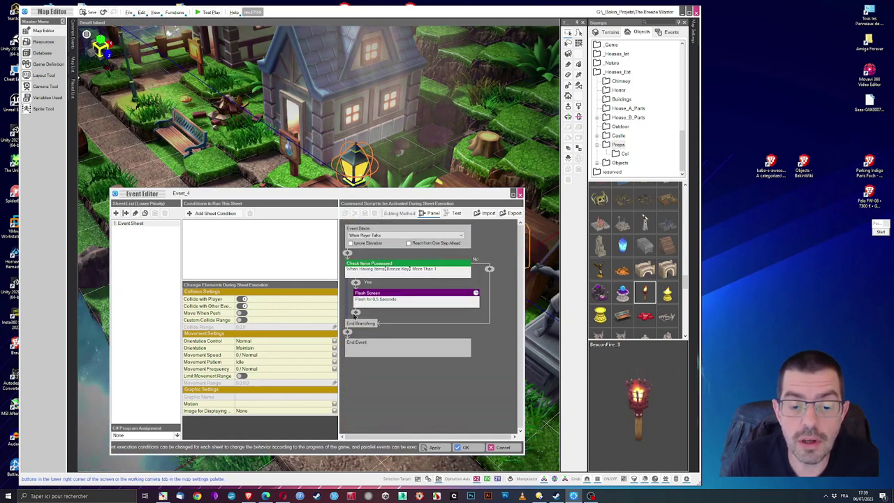
right_click(357, 315)
click(377, 333)
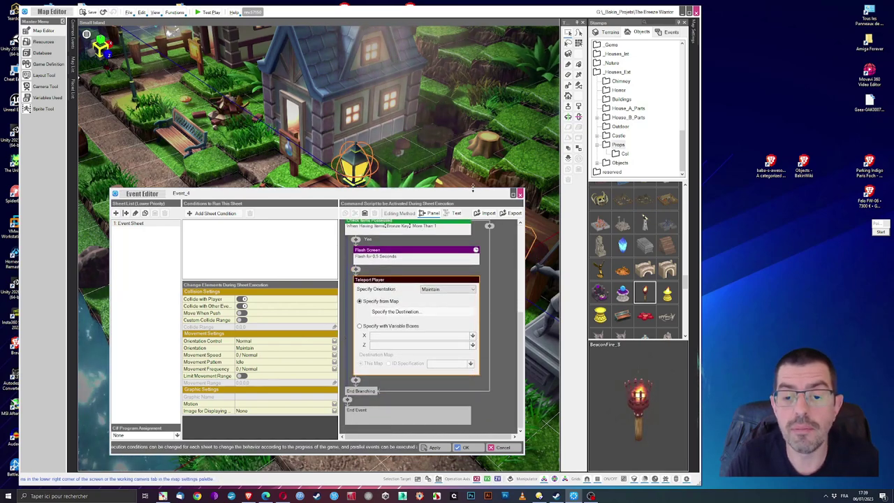
drag(477, 188, 477, 98)
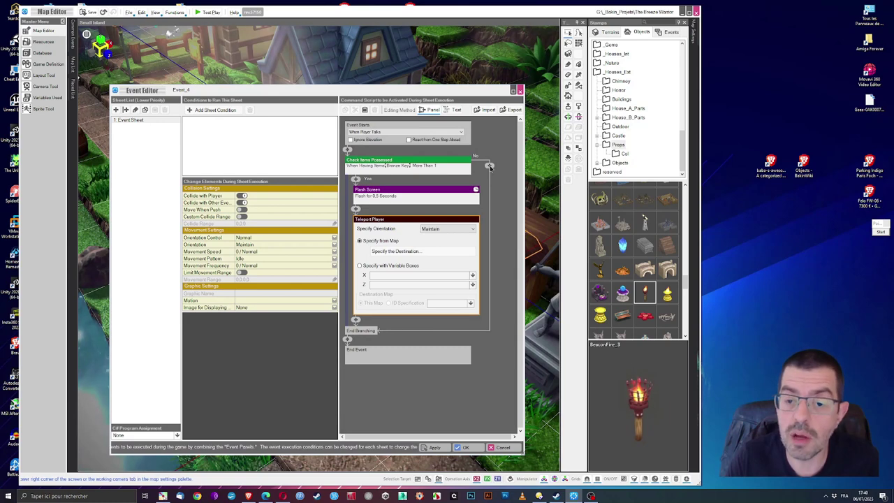
Add a Display Message command to the No branch of the Bronze Key check.
click(490, 166)
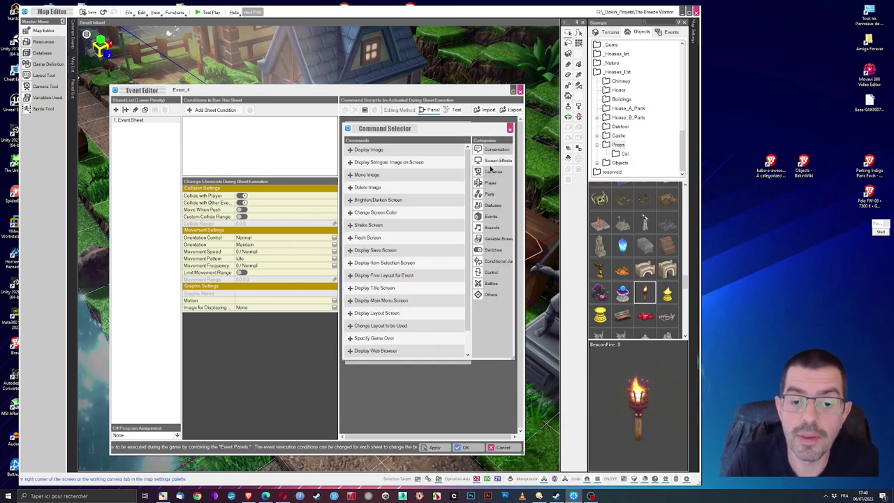
click(493, 150)
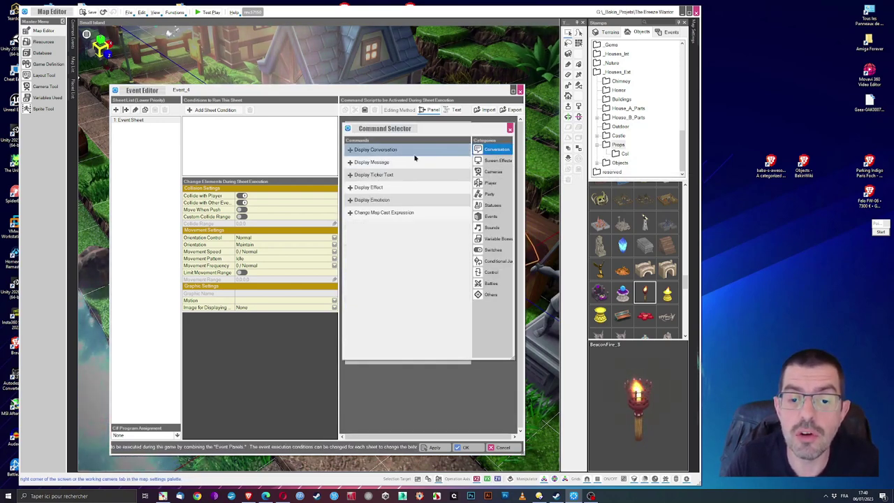
click(372, 162)
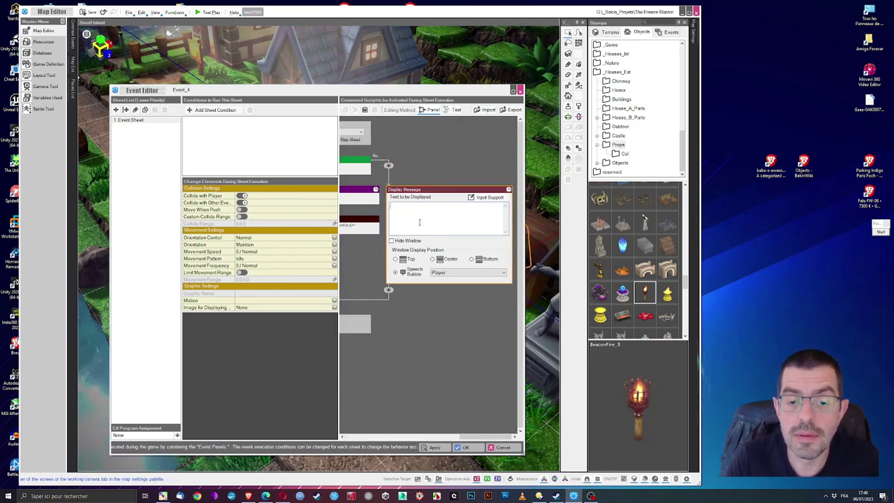
Write "Hum... Je pense qu'il me faut une clef!" as the message text, apply the event changes, and reopen the message command.
text(Hum... je pense)
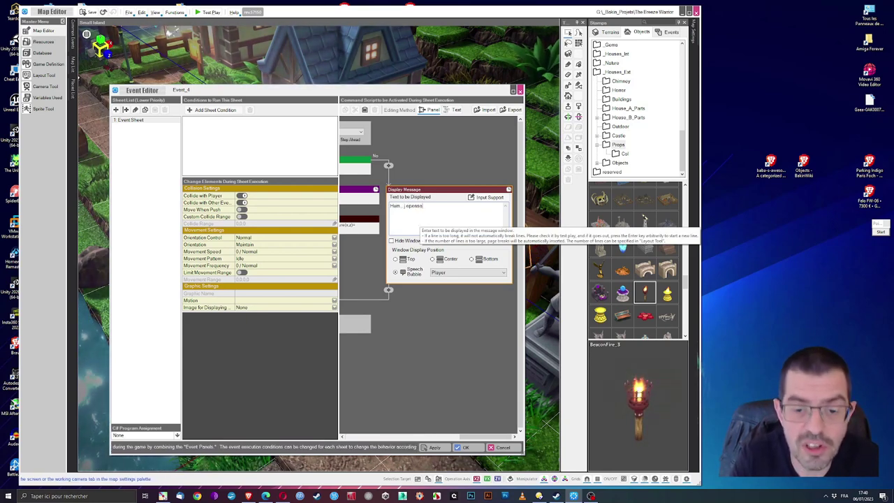
text( qu'il me faut une clef)
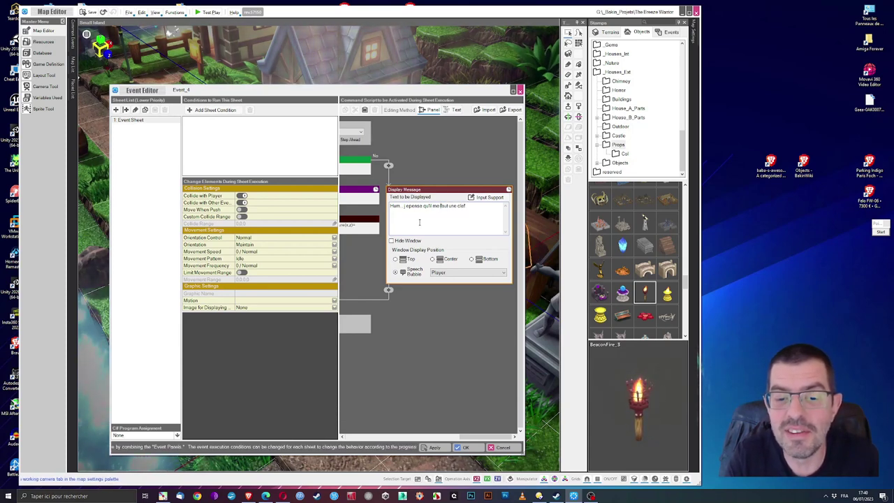
key(BackSpace)
text(je )
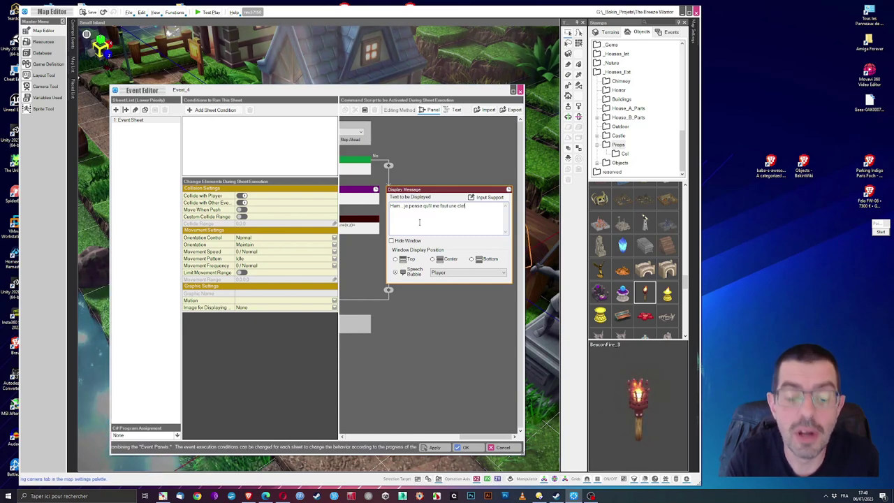
text(!)
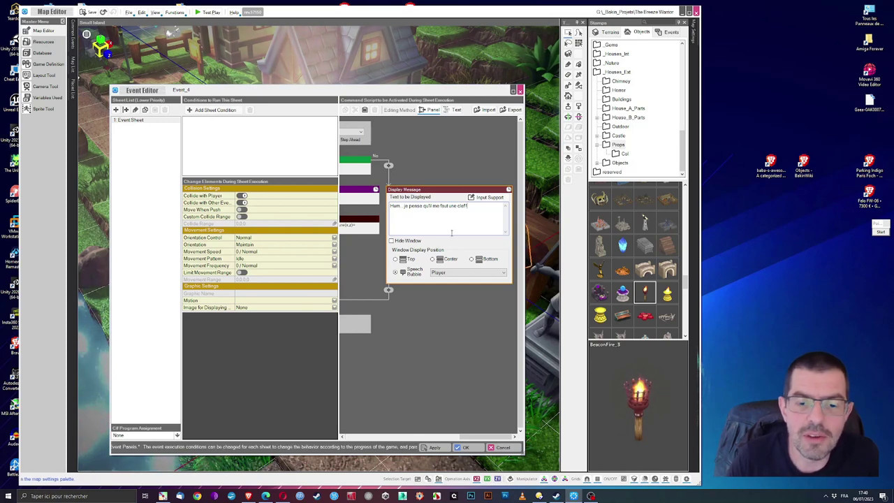
key(BackSpace)
text(J)
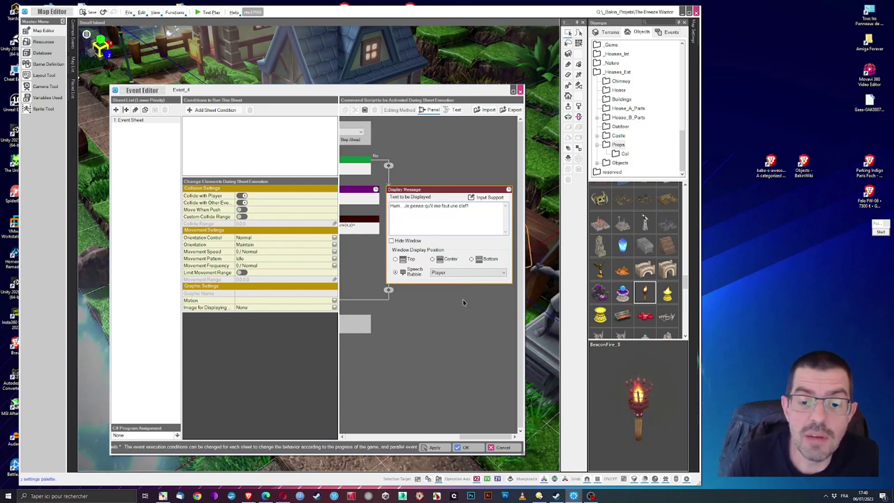
click(438, 449)
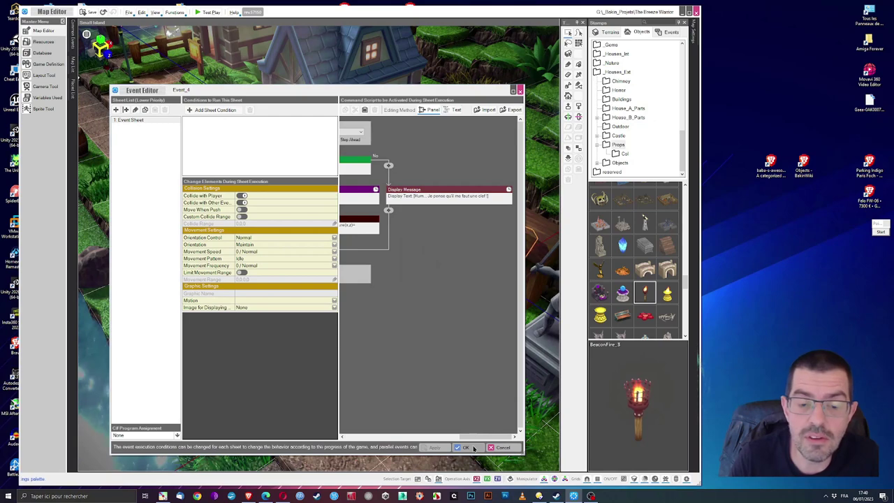
click(432, 197)
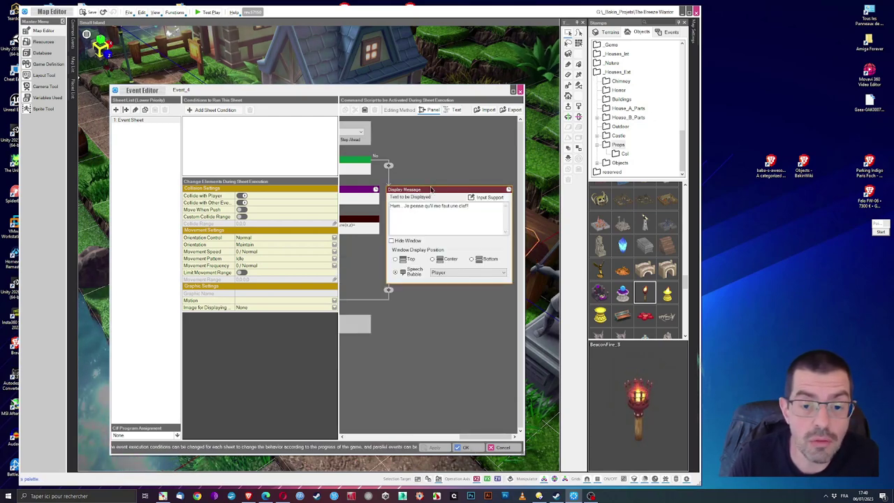
Confirm the cave gate event's changes and close it.
click(465, 447)
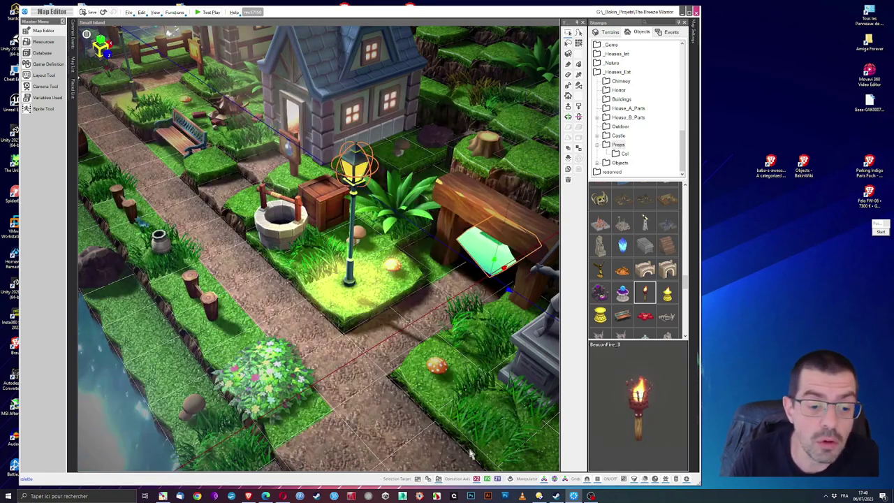
scroll(440, 323, down, 3)
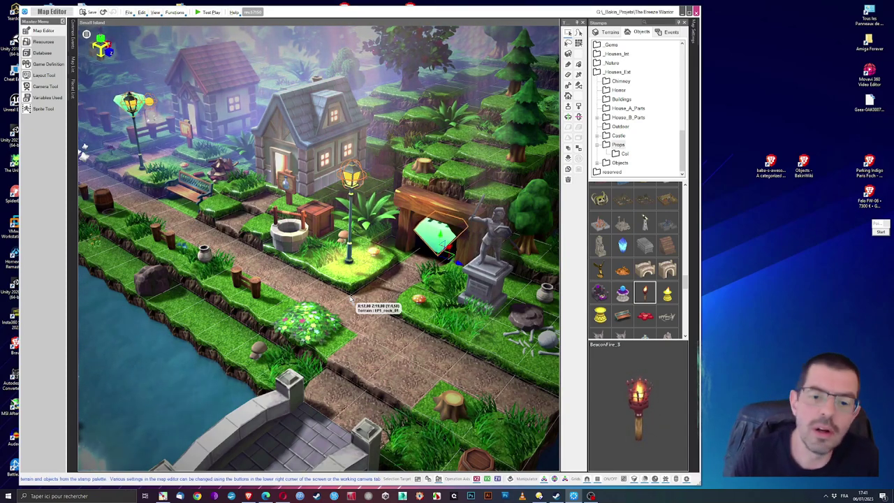
middle_drag(420, 263, 424, 283)
middle_drag(339, 218, 352, 243)
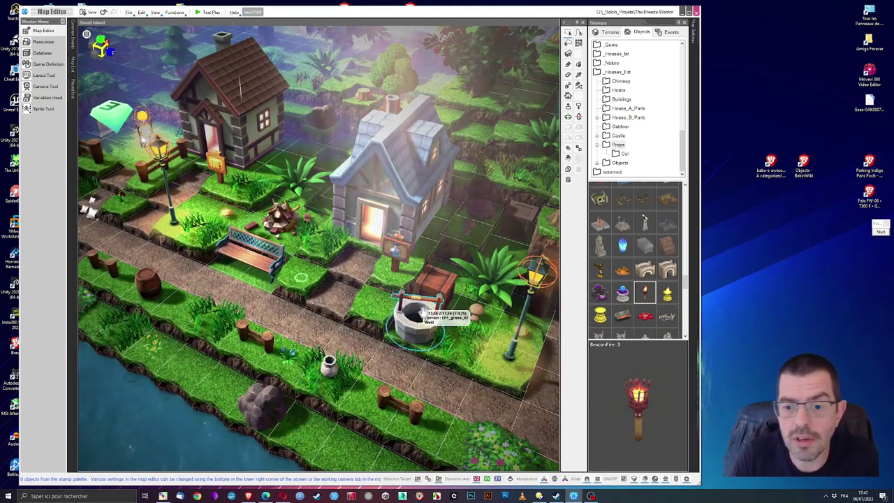
middle_drag(445, 343, 416, 327)
middle_drag(343, 261, 348, 283)
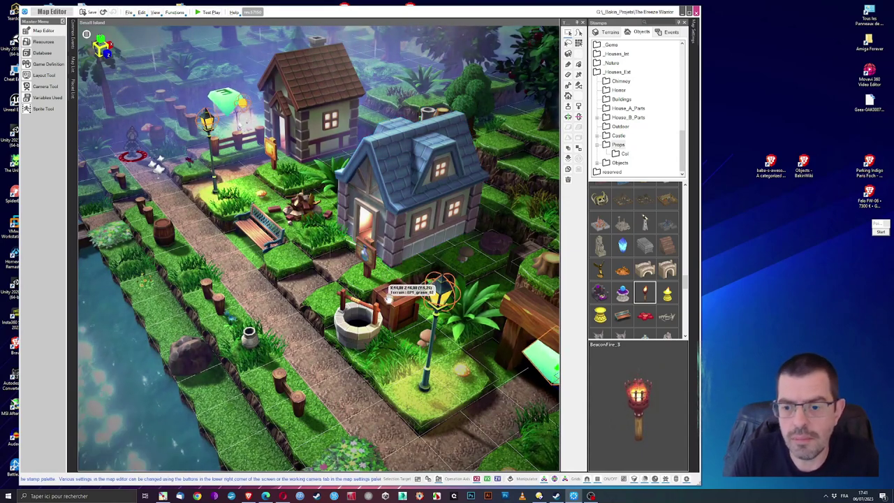
scroll(434, 334, down, 1)
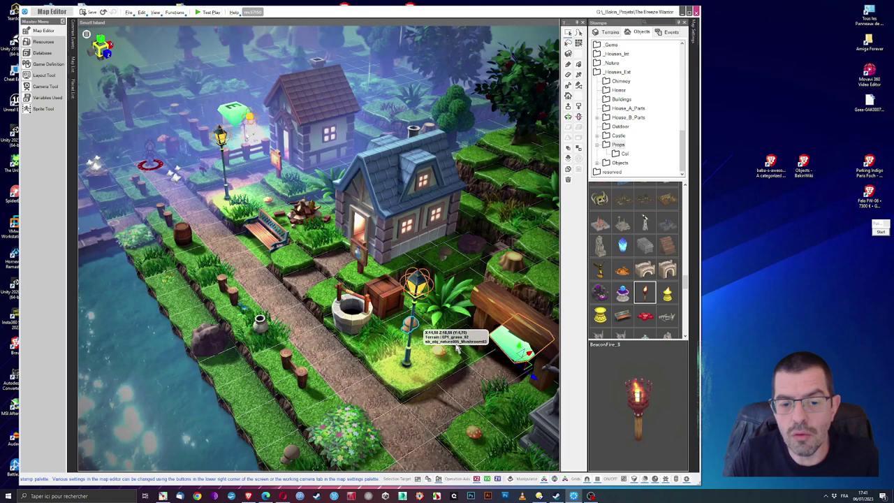
Reopen the cave gate event and review the commands in the Yes and No branches of its item check.
right_drag(495, 362, 409, 310)
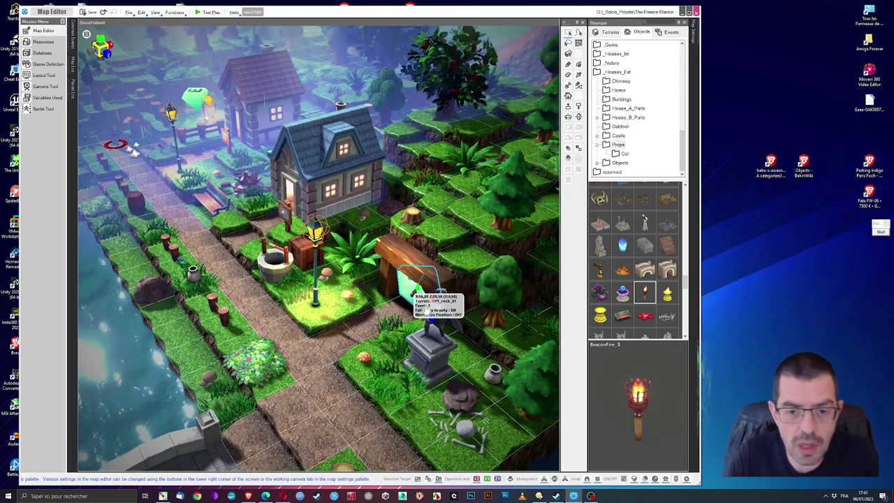
double_click(417, 292)
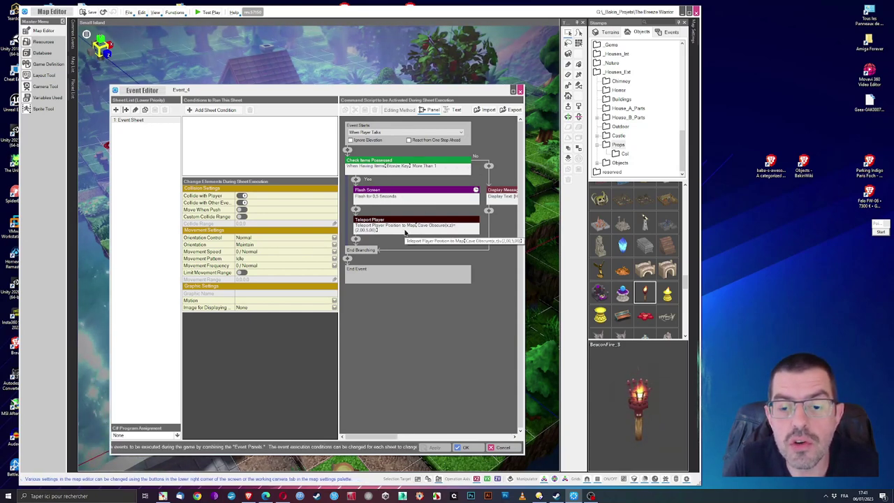
drag(382, 438, 491, 439)
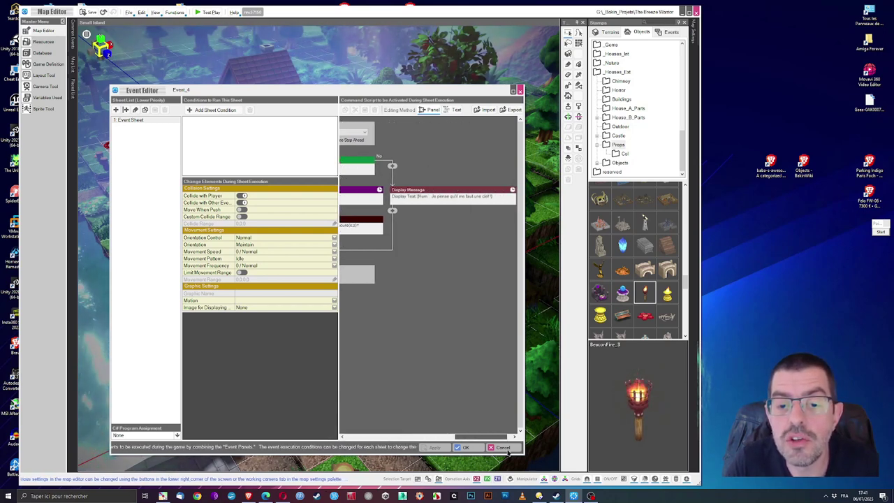
drag(459, 437, 349, 439)
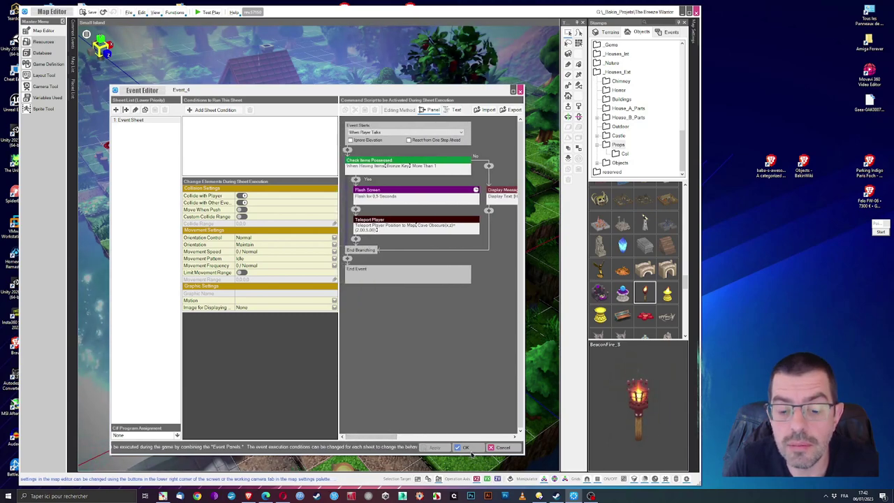
click(467, 448)
Start a test play and walk the character along the village path to the cave entrance beside the statue.
click(208, 12)
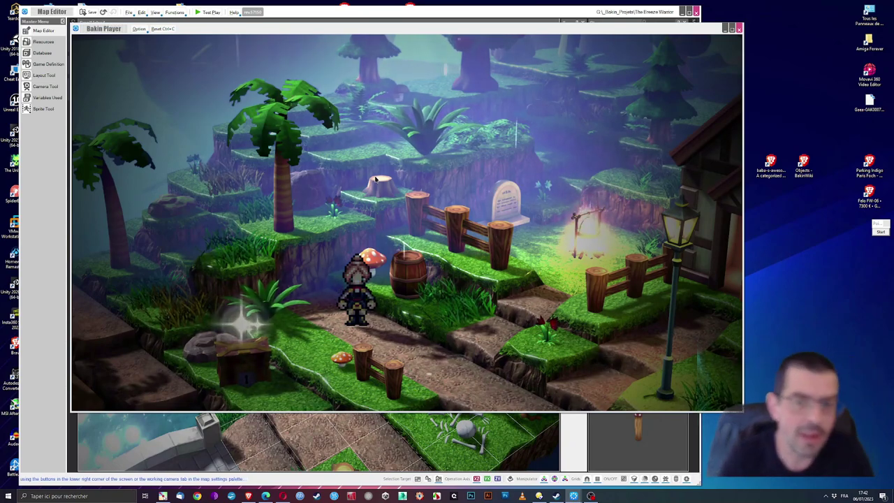
key(Down)
key(Right)
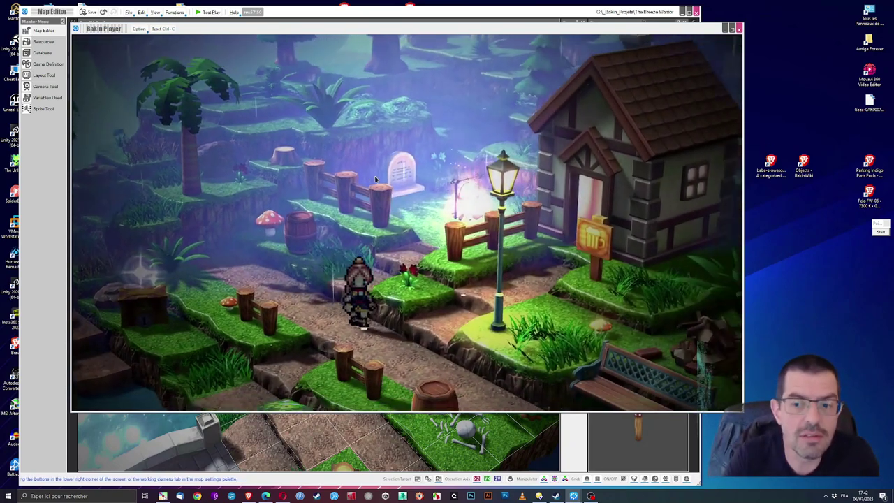
key(Right)
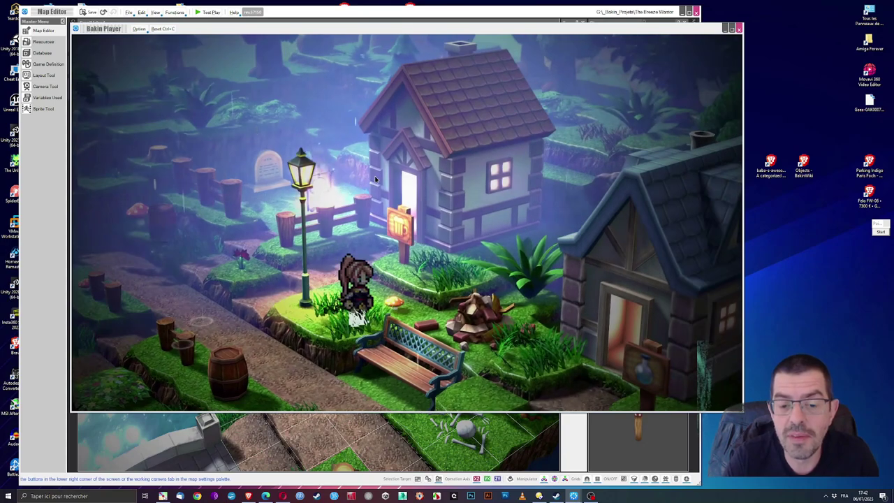
key(Left)
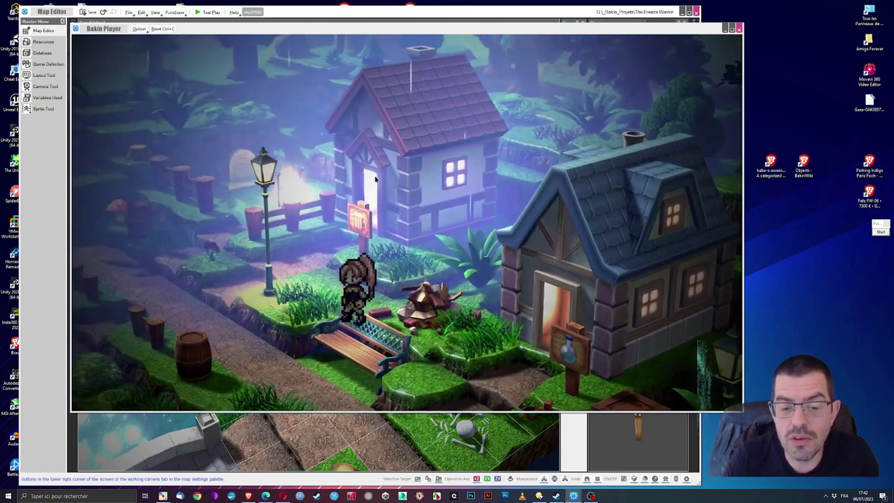
key(Right)
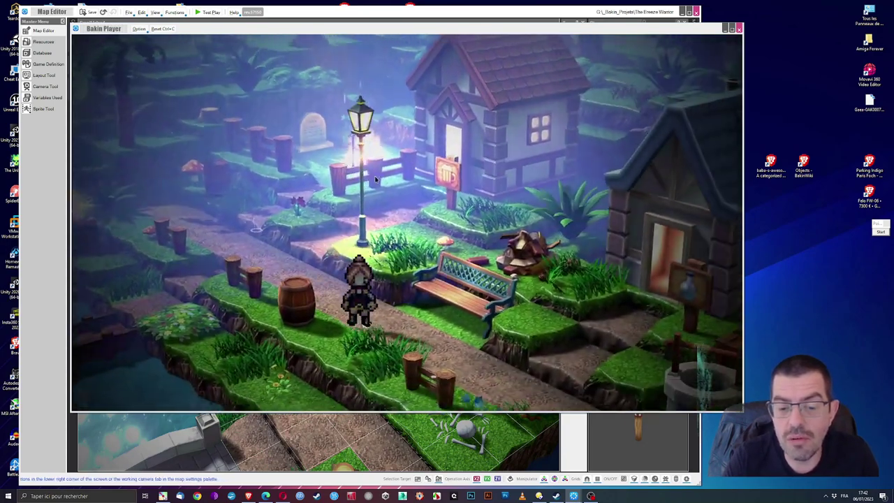
key(Right)
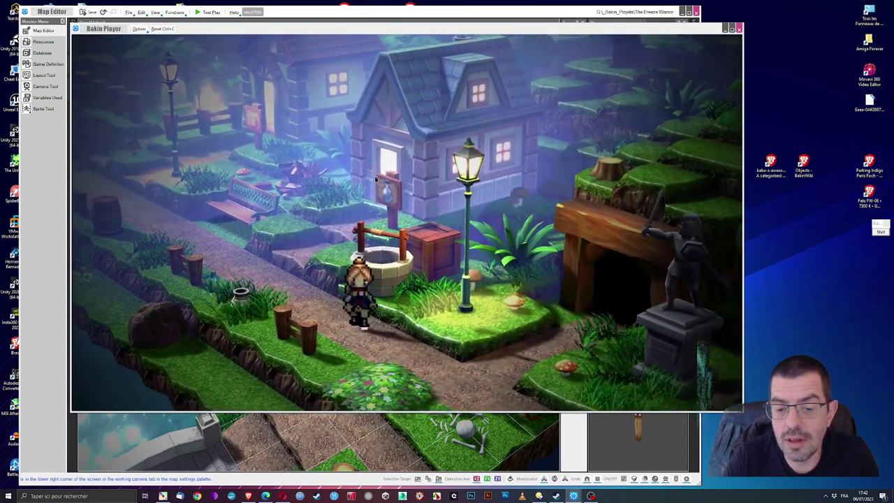
key(Right)
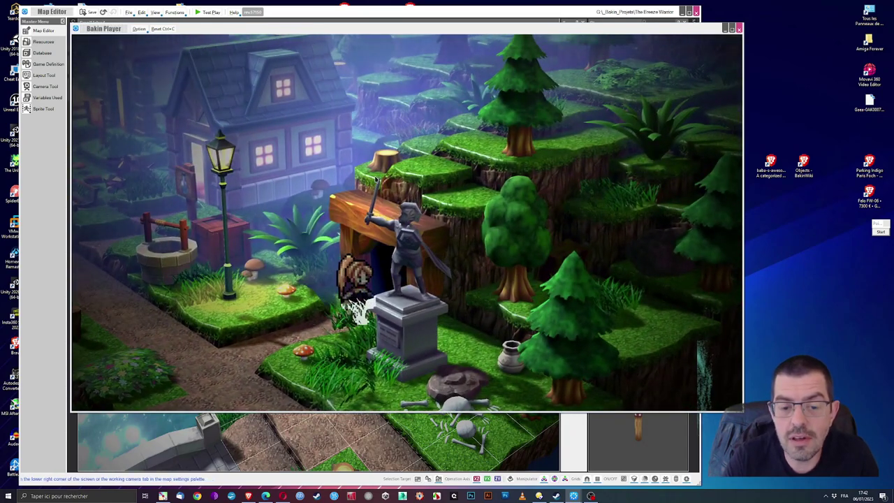
Interact with the cave entrance several times without the key to test its message, and end the test play.
key(Return)
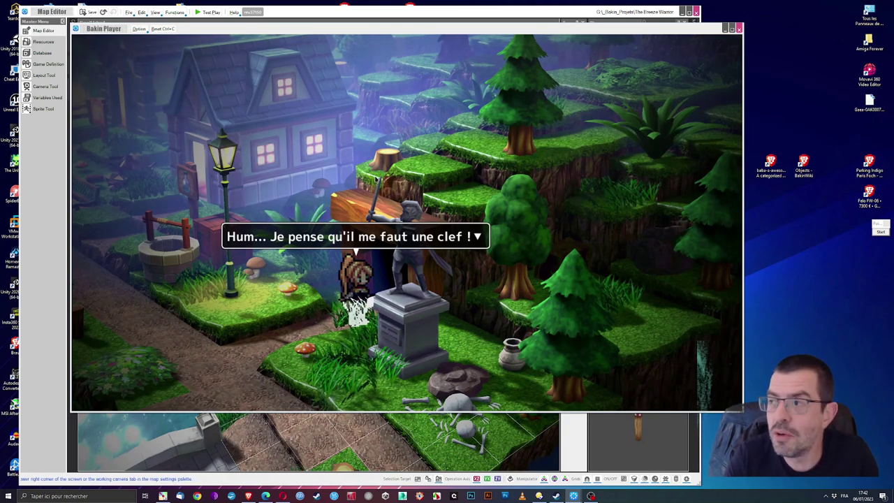
key(Return)
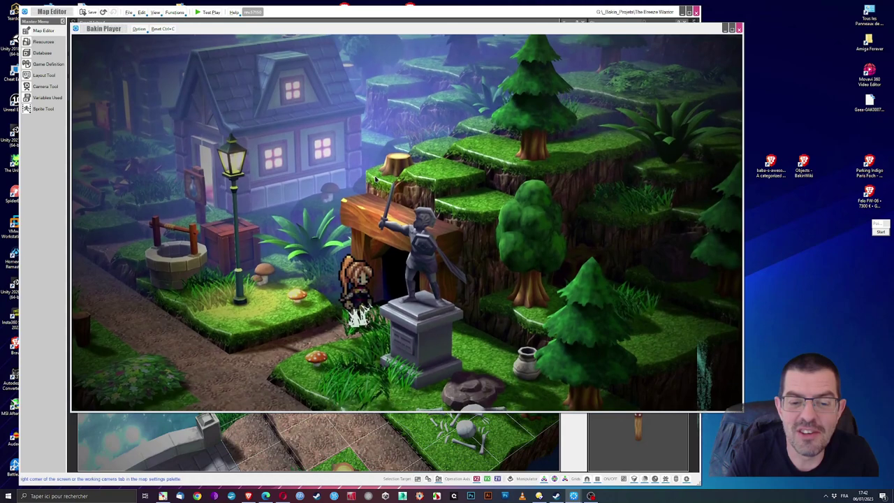
key(Return)
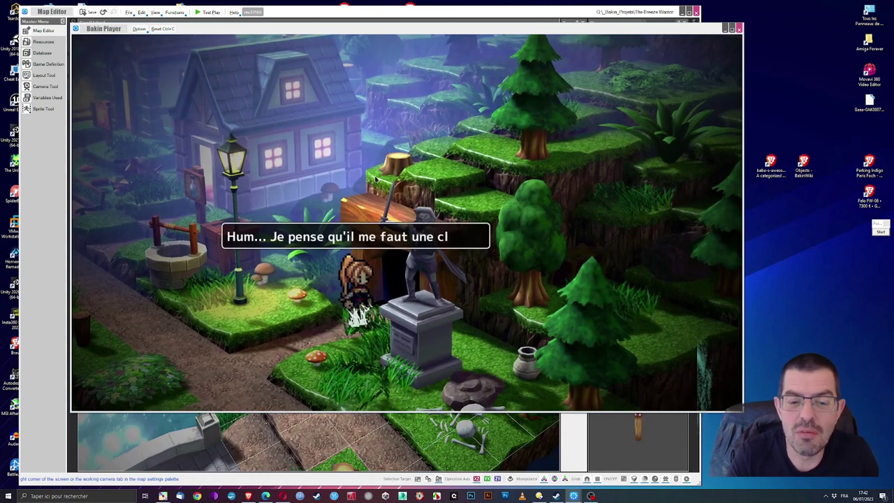
key(Return)
key(Return)
key(Return)
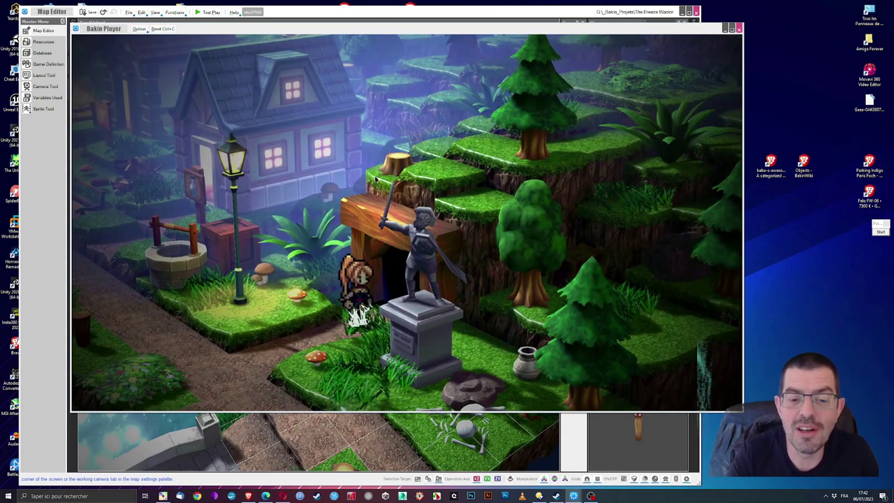
key(Left)
key(Left)
key(Up)
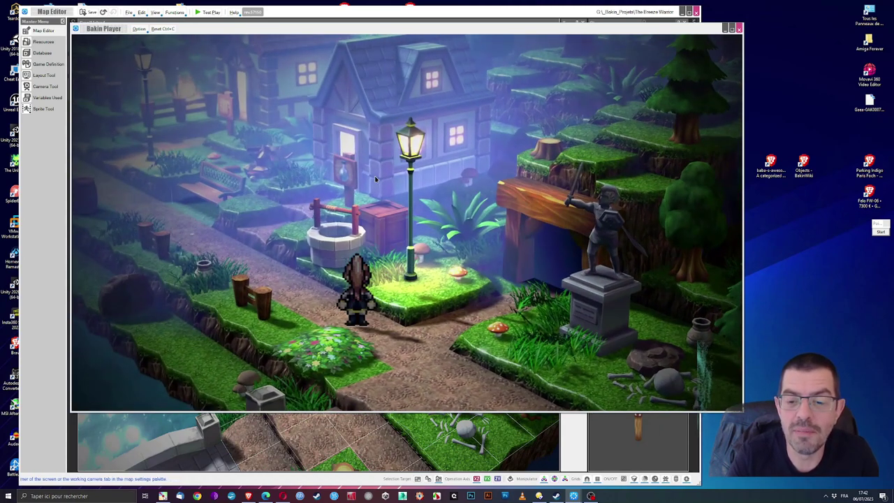
click(740, 29)
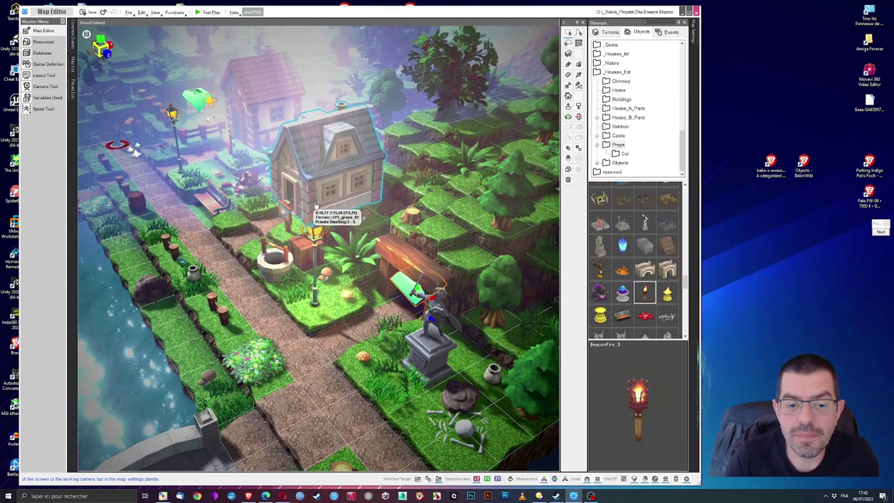
Duplicate the pot event beside the path and place the copy on the grass against the blue-roofed house, near the large fern.
right_drag(311, 206, 324, 207)
click(222, 302)
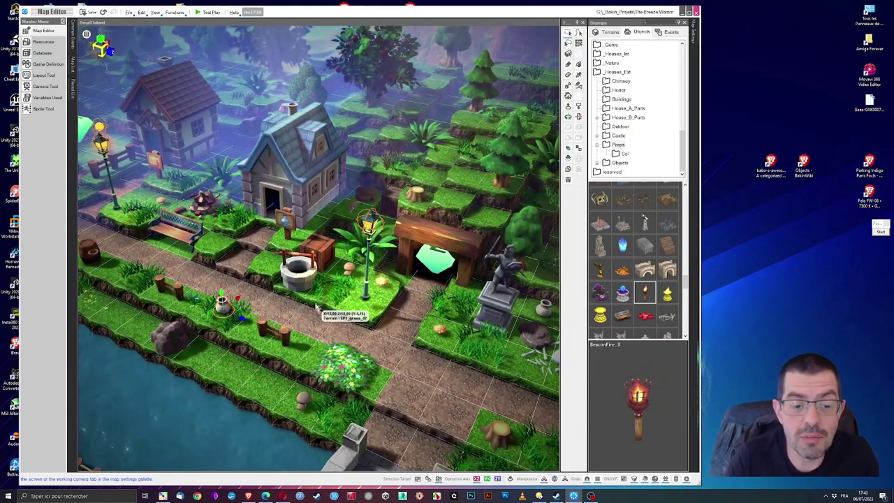
key(ctrl+v)
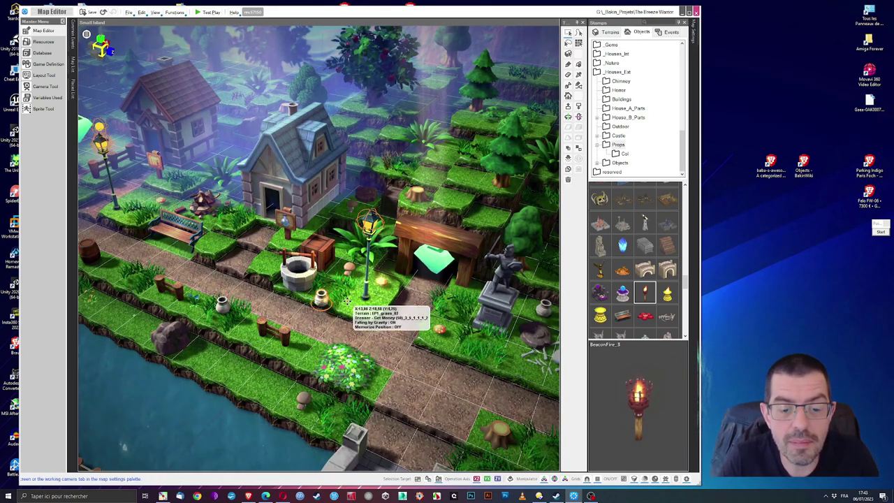
drag(347, 299, 257, 191)
key(f)
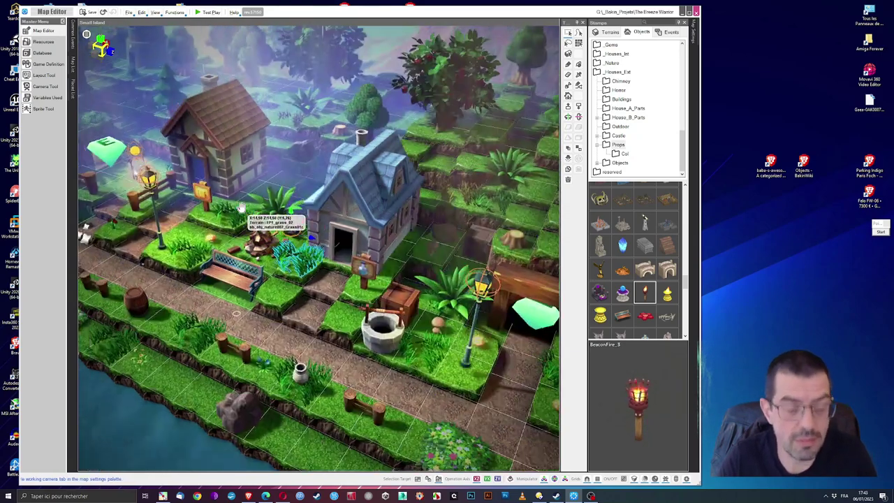
scroll(321, 273, up, 5)
scroll(326, 245, down, 6)
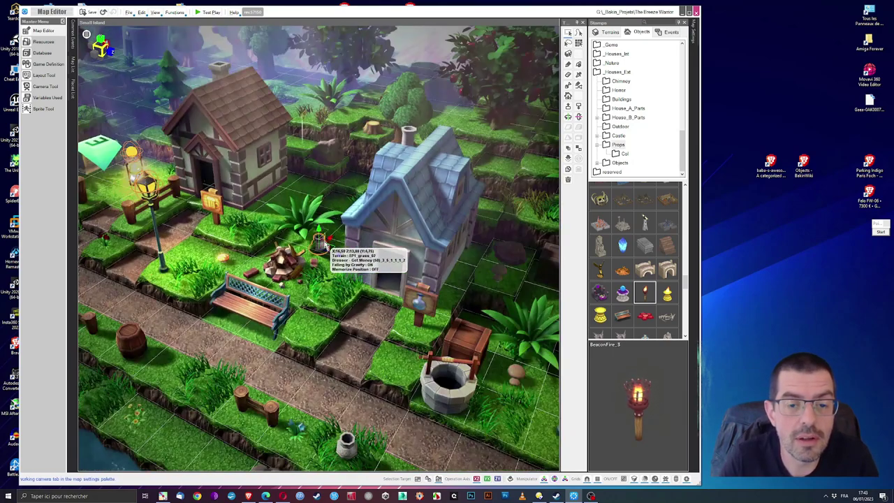
scroll(325, 244, up, 4)
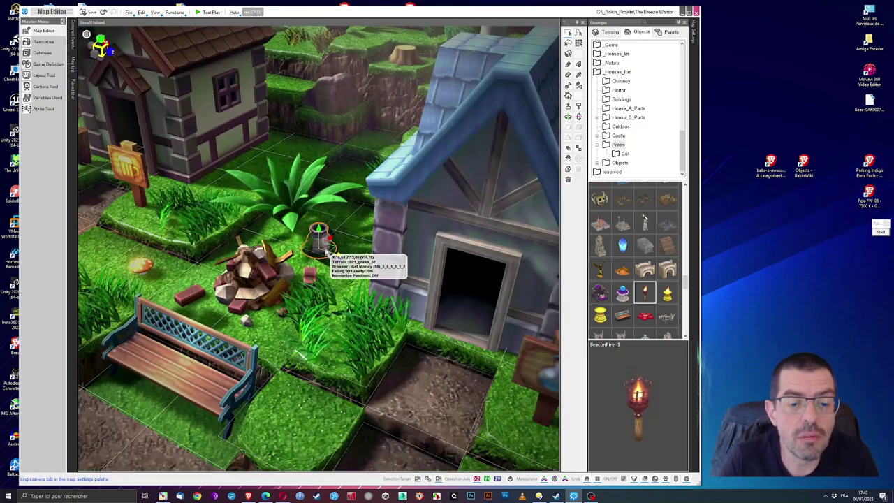
mouse_move(332, 249)
mouse_down()
mouse_move(355, 255)
mouse_move(352, 270)
mouse_move(341, 243)
mouse_up()
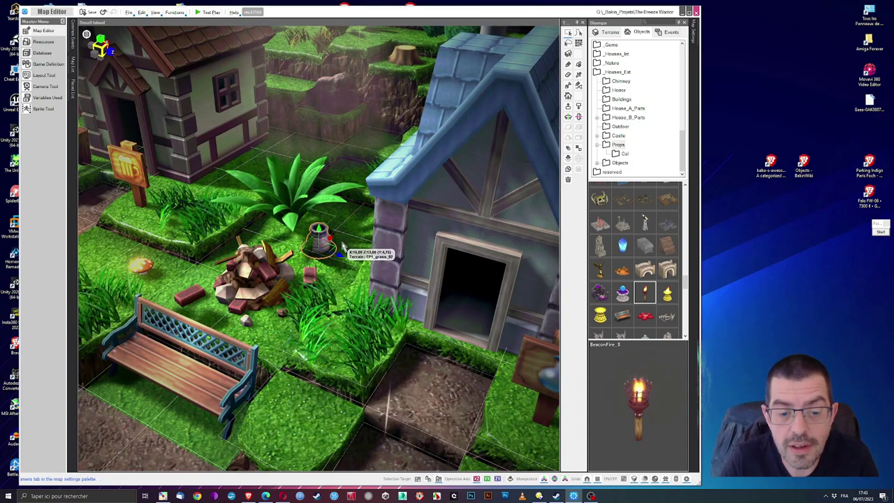
drag(364, 220, 387, 218)
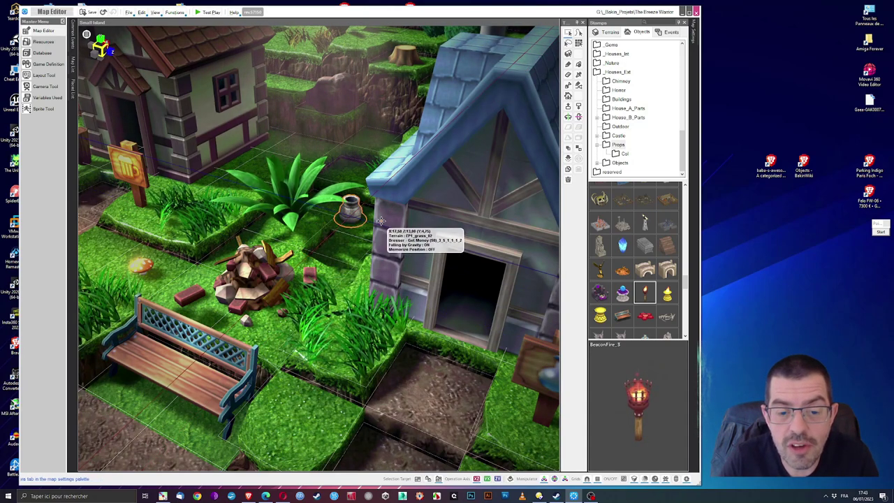
right_drag(401, 295, 395, 181)
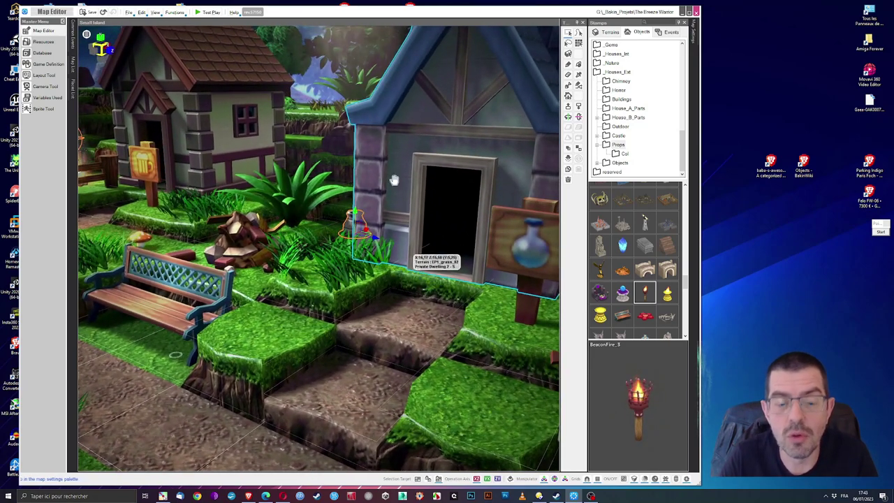
Run a short test play on Small Island and close it.
click(207, 11)
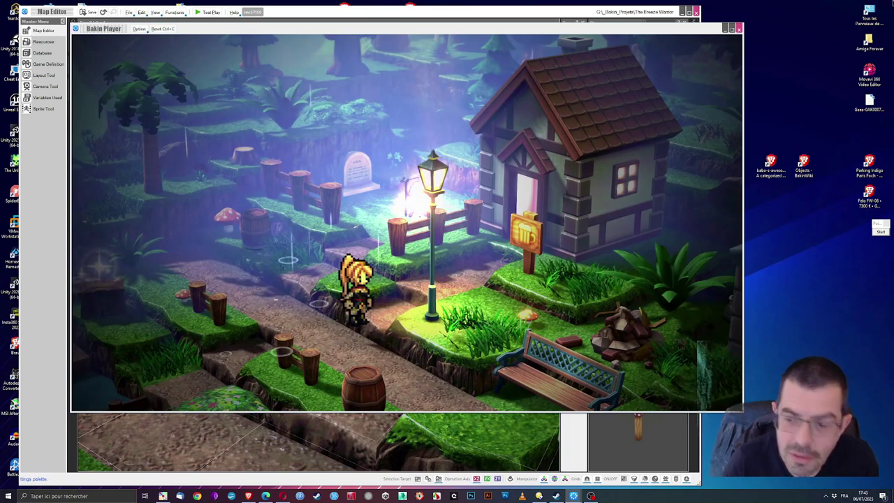
click(739, 30)
Move the copied pot forward to the grass in front of the fern, behind the pile of wood and stones.
right_drag(370, 235, 386, 281)
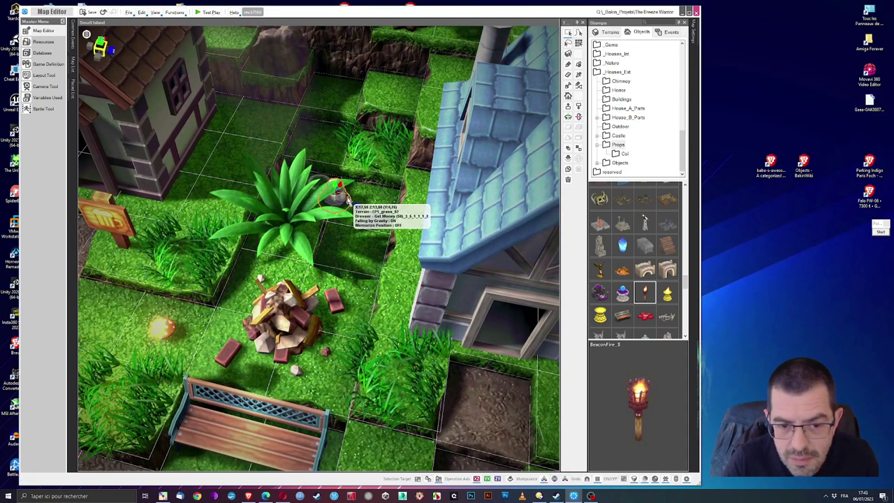
drag(355, 203, 348, 247)
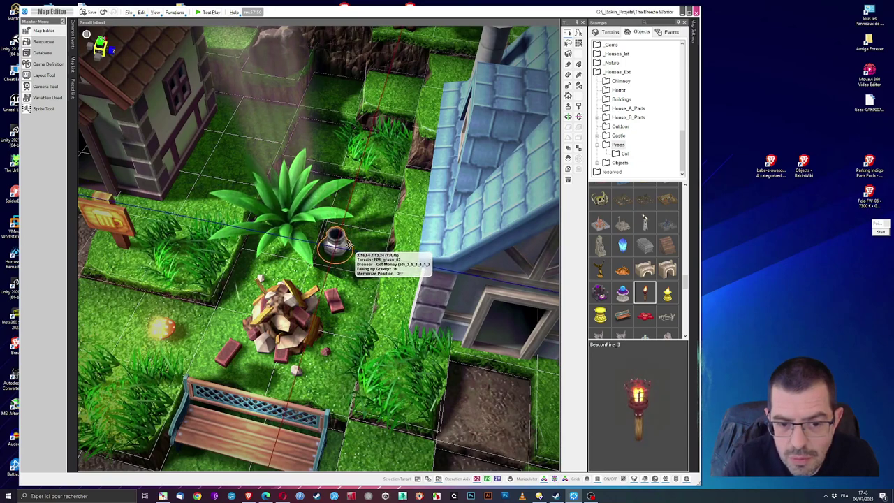
Edit the copied pot's event beside the blue-roofed house so that searching it gives 1 Bronze Key.
right_drag(413, 307, 356, 255)
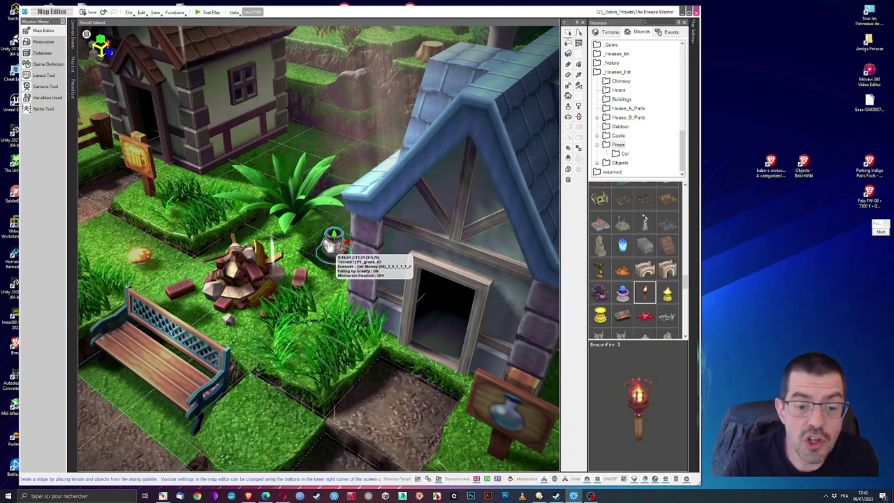
double_click(330, 244)
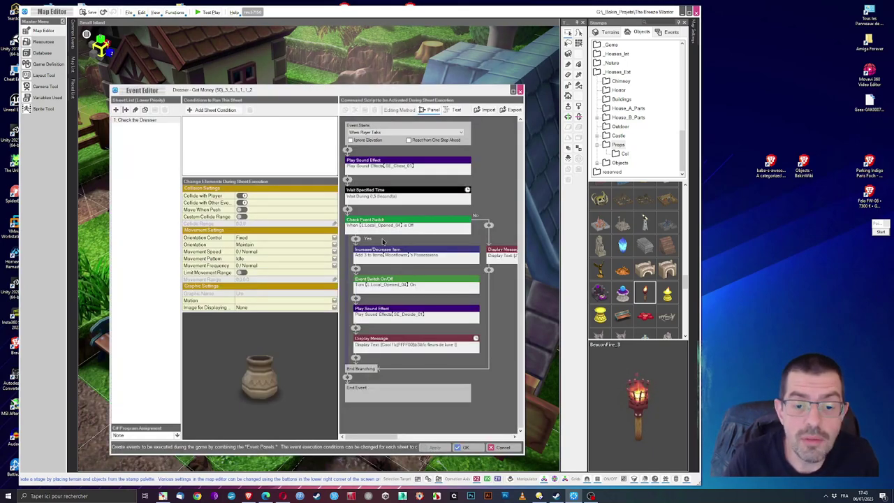
click(423, 262)
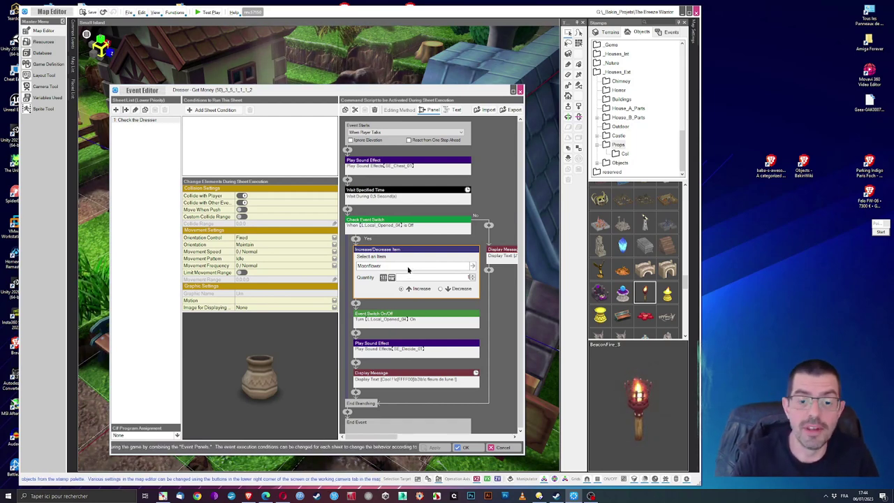
click(408, 270)
scroll(408, 270, up, 5)
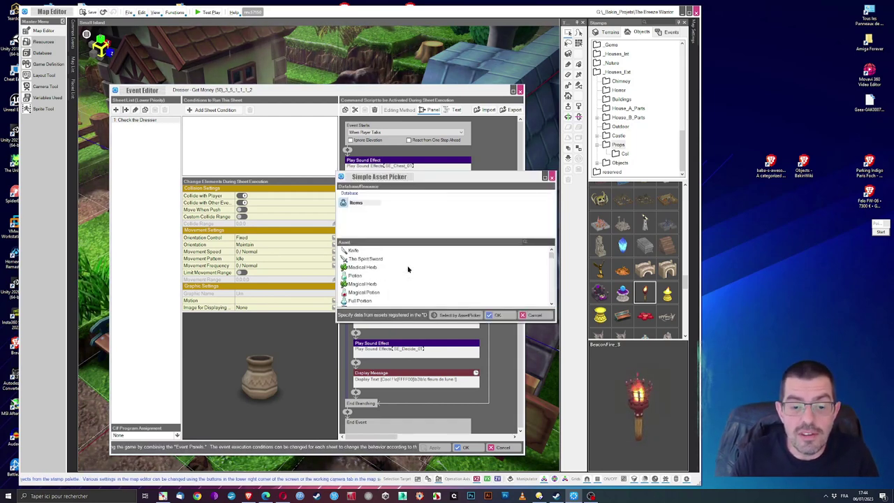
scroll(409, 270, down, 5)
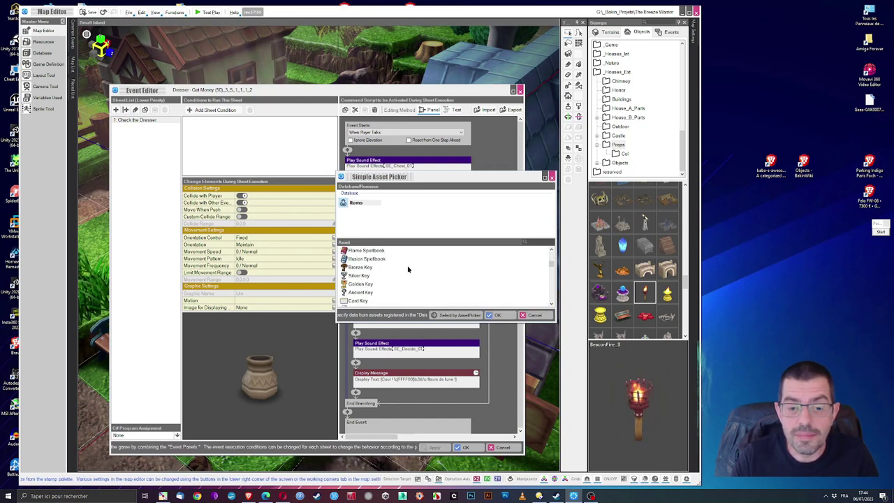
click(353, 269)
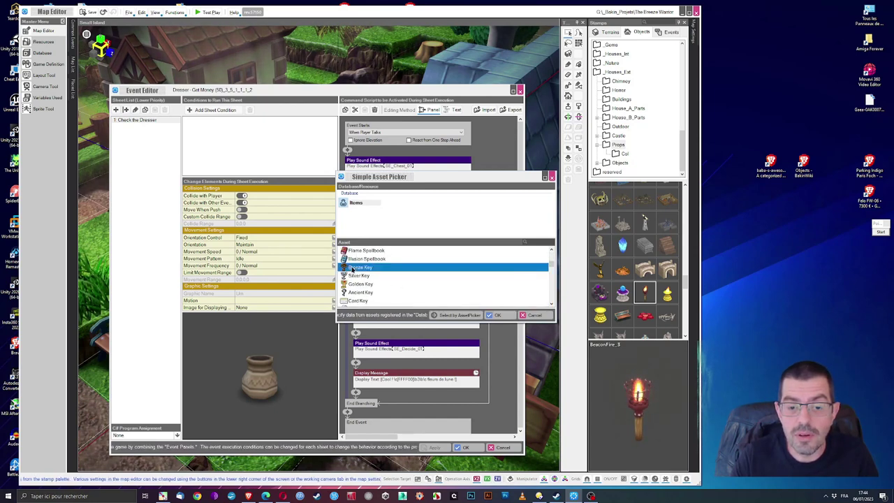
click(498, 315)
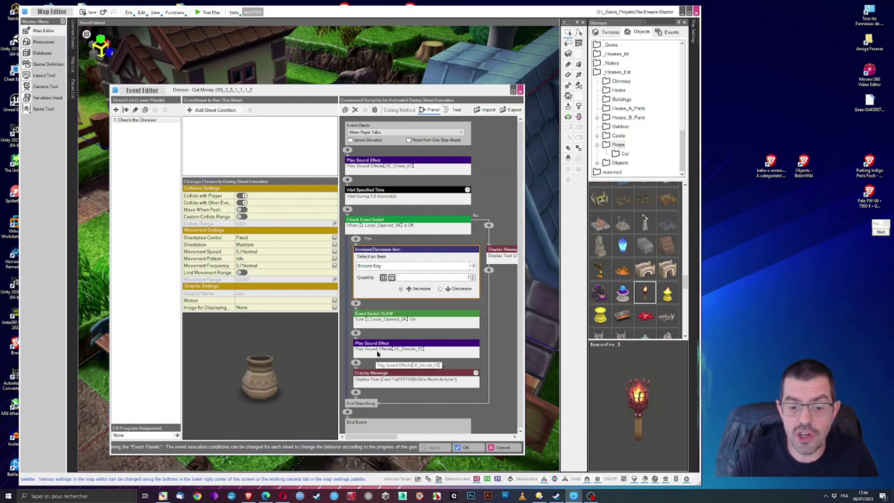
Change the pot's found-item message to "Chouette ! 1 une clef en bronze !", keeping the number's colour codes, and save the event.
click(378, 386)
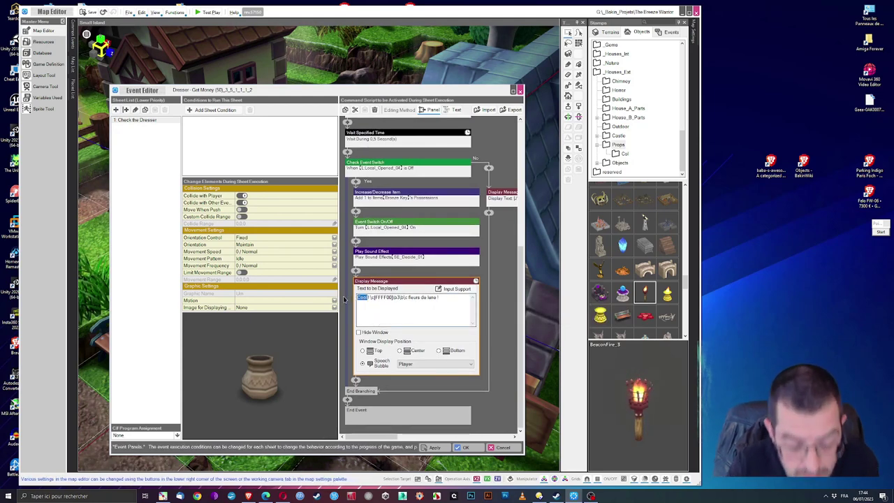
text(ouette)
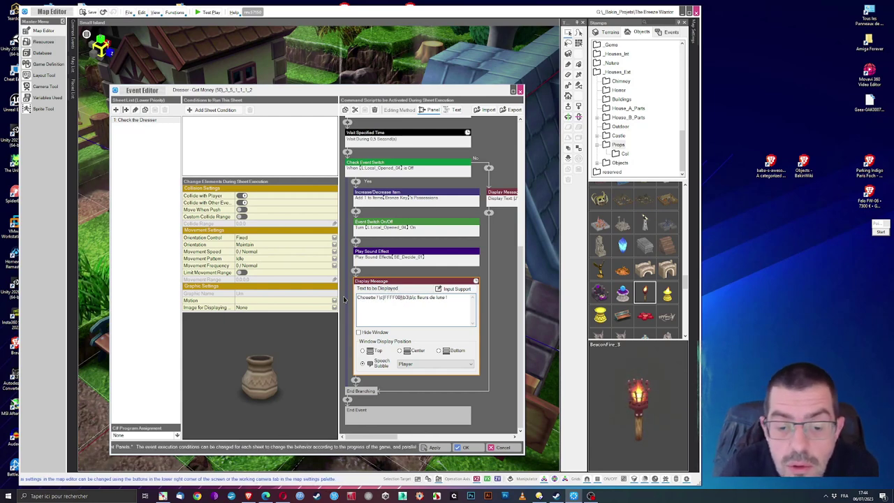
drag(410, 297, 407, 297)
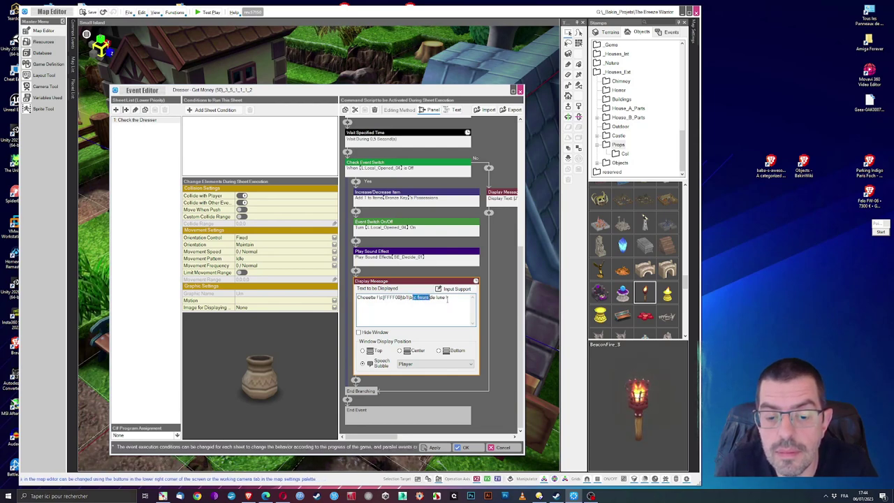
drag(428, 297, 417, 298)
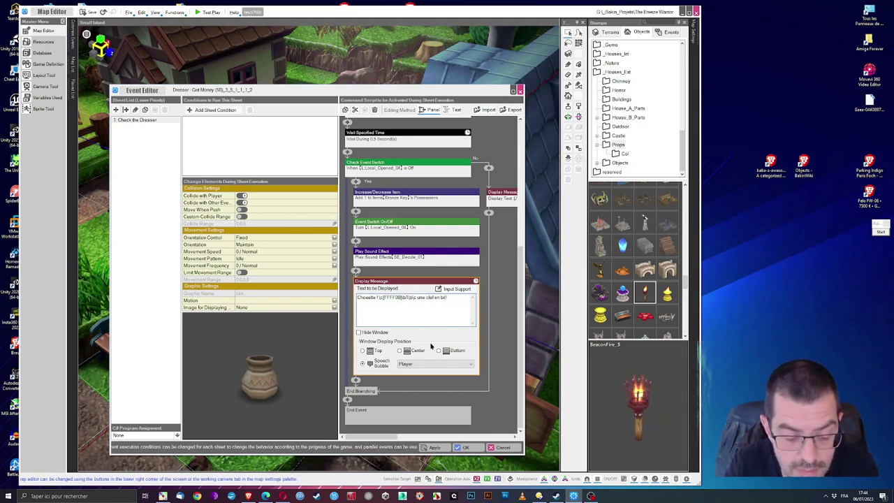
mouse_move(391, 438)
mouse_down()
mouse_move(442, 438)
mouse_move(404, 438)
mouse_up()
click(464, 447)
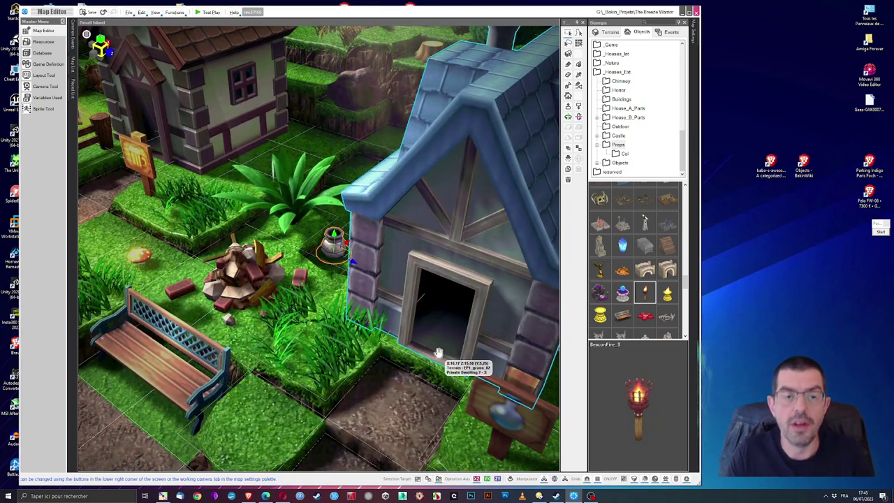
Start a test play and try the cave entrance without the key, dismissing its message.
right_drag(299, 130, 296, 90)
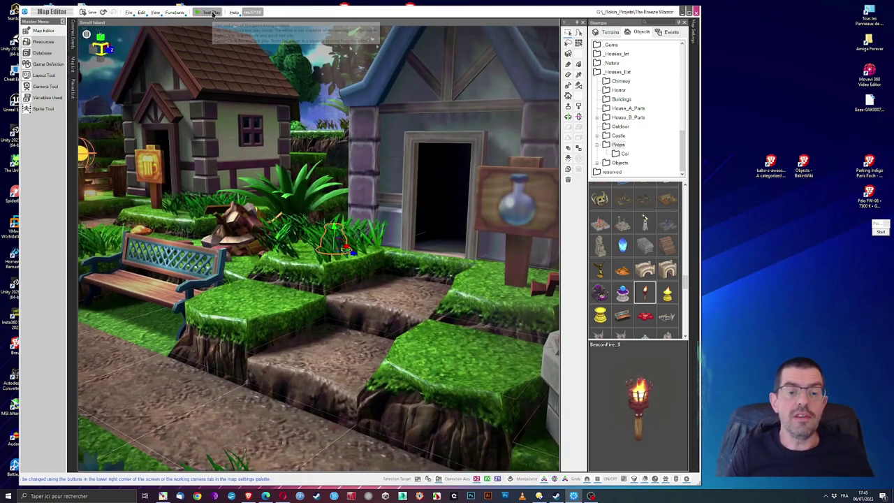
click(212, 12)
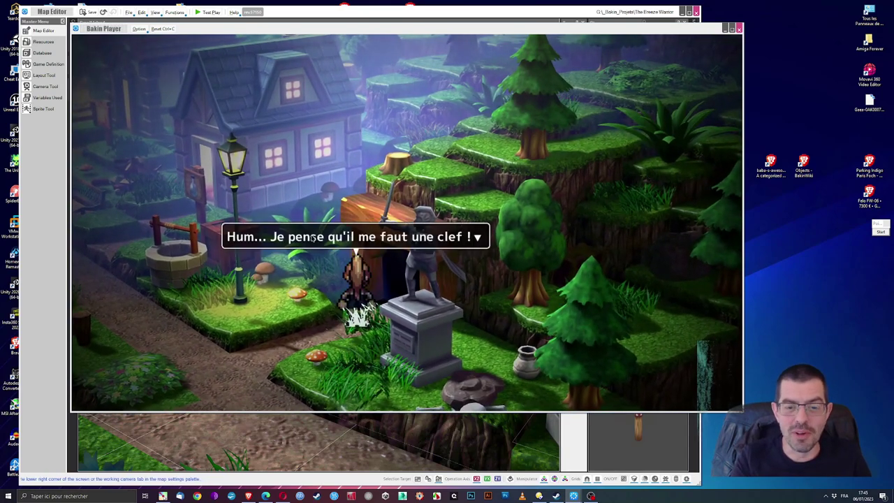
key(Return)
Walk to the pot hidden behind the blue-roofed house, search it for the bronze key and dismiss the message.
key(Left)
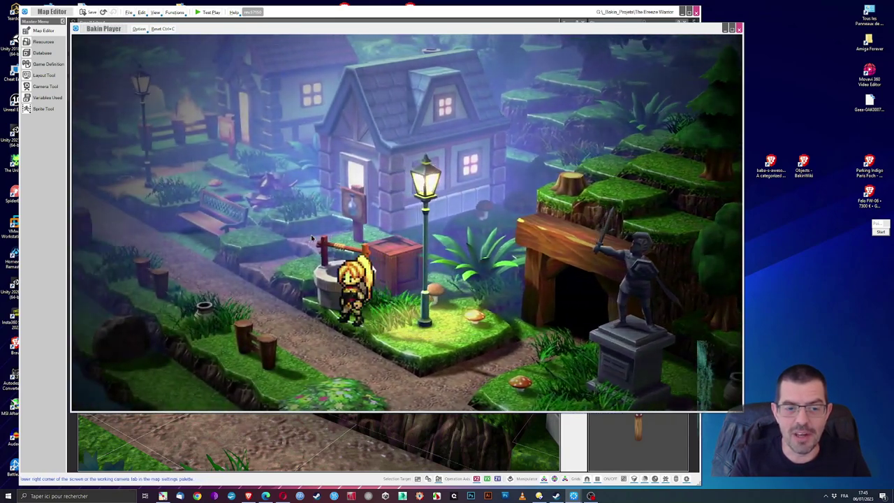
key(Up)
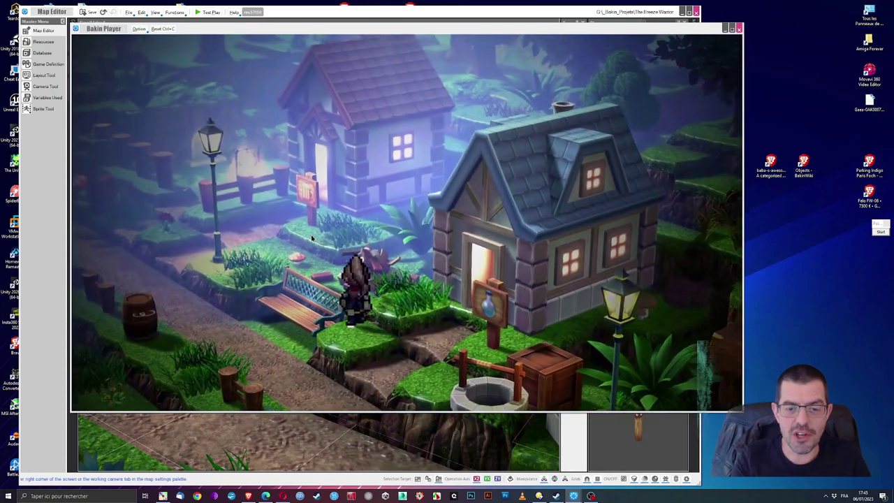
key(Up)
key(Right)
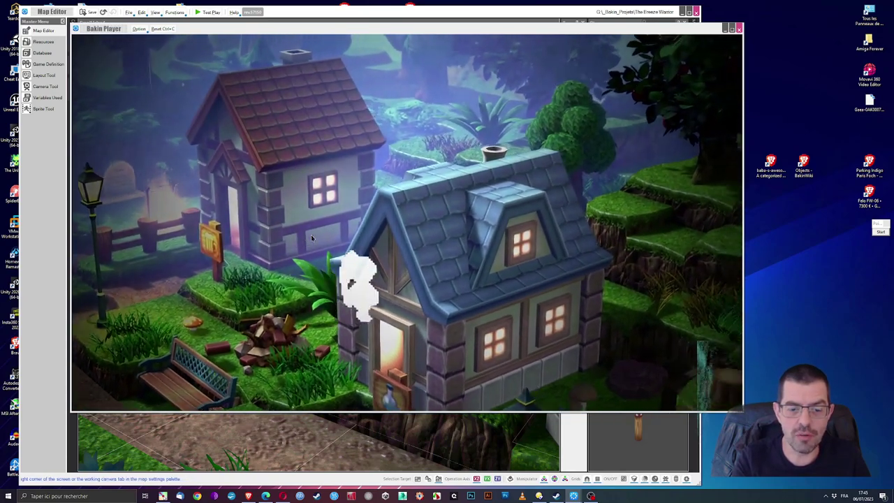
key(Left)
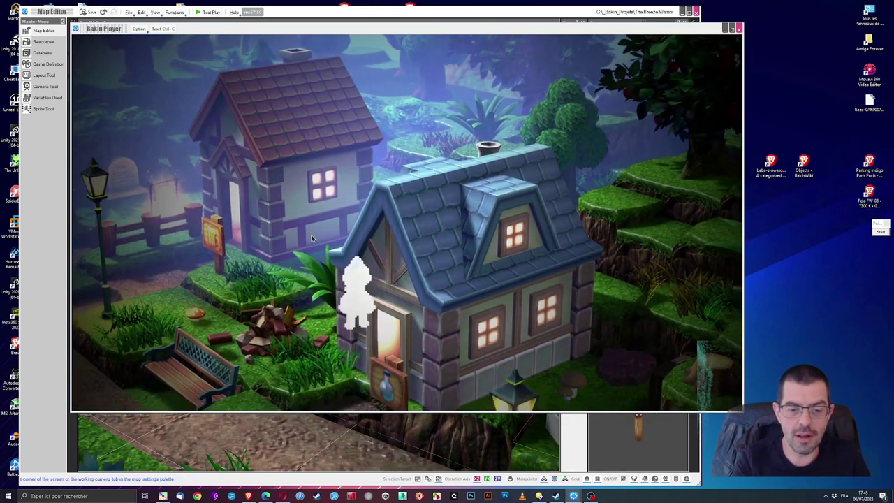
key(Up)
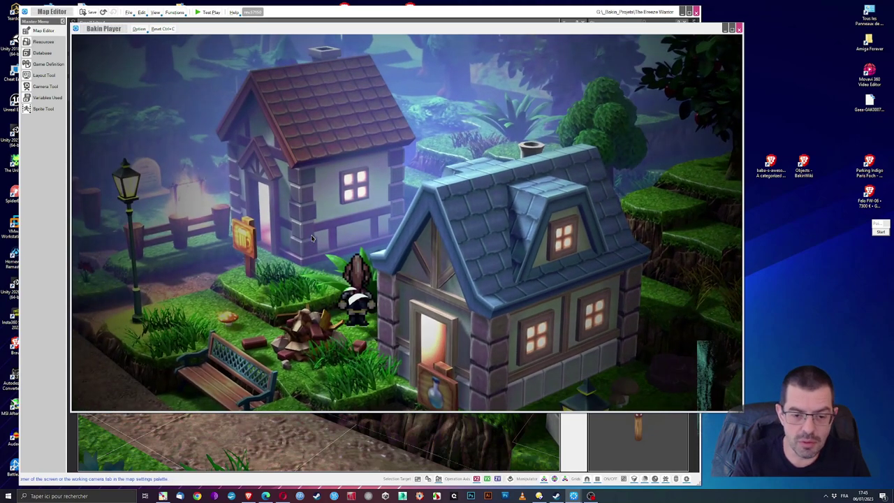
key(Right)
key(Right)
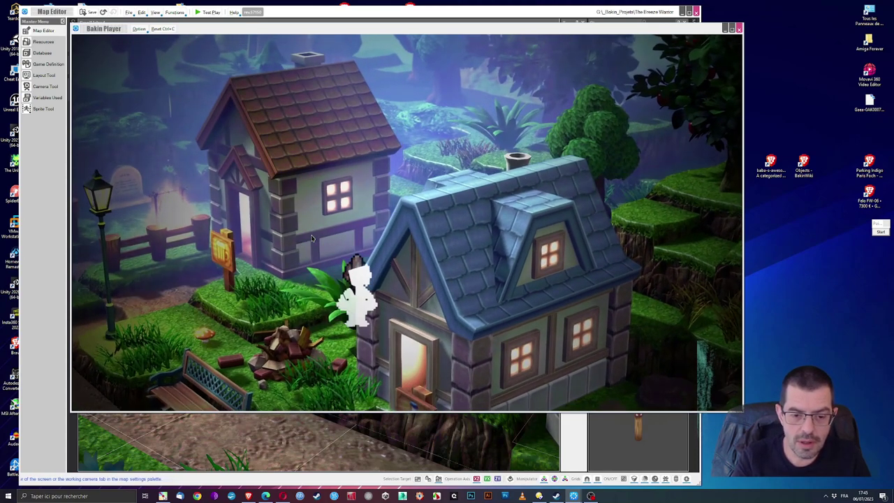
key(Right)
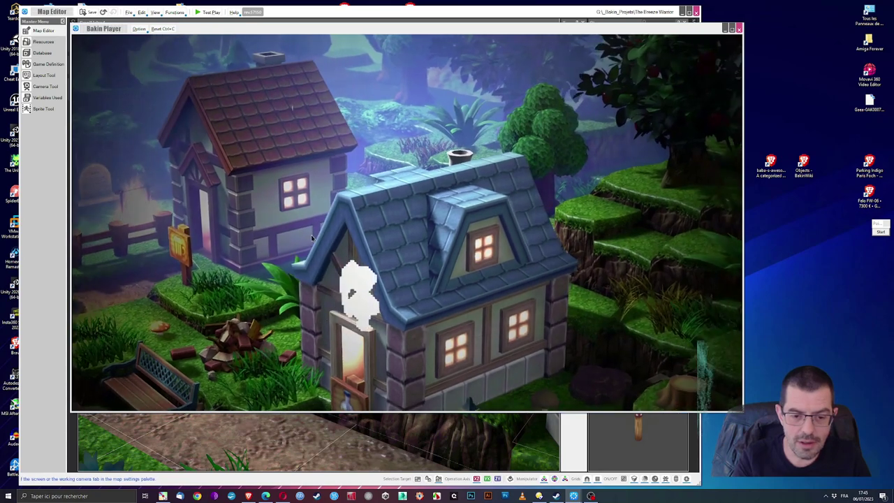
key(Down)
key(Left)
key(Right)
key(Return)
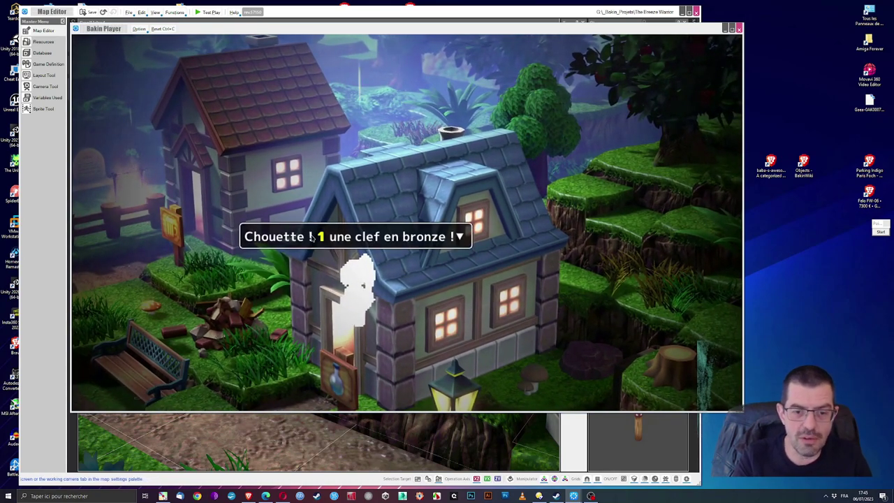
key(Return)
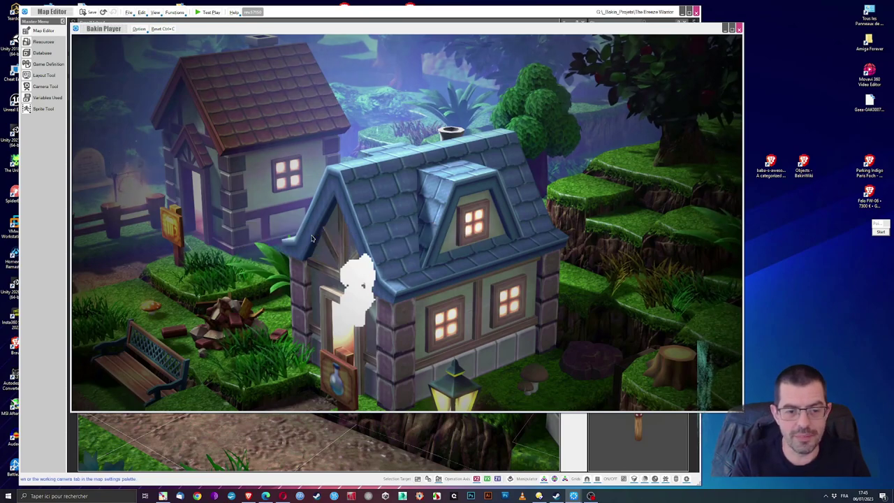
Walk back along the village path to the wooden cave entrance and enter the cave with the key.
key(Left)
key(Down)
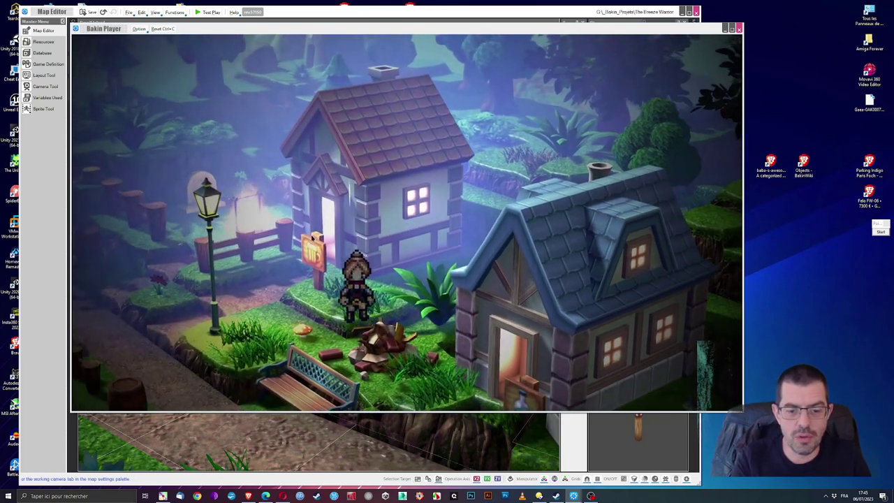
key(Right)
key(Right)
key(Up)
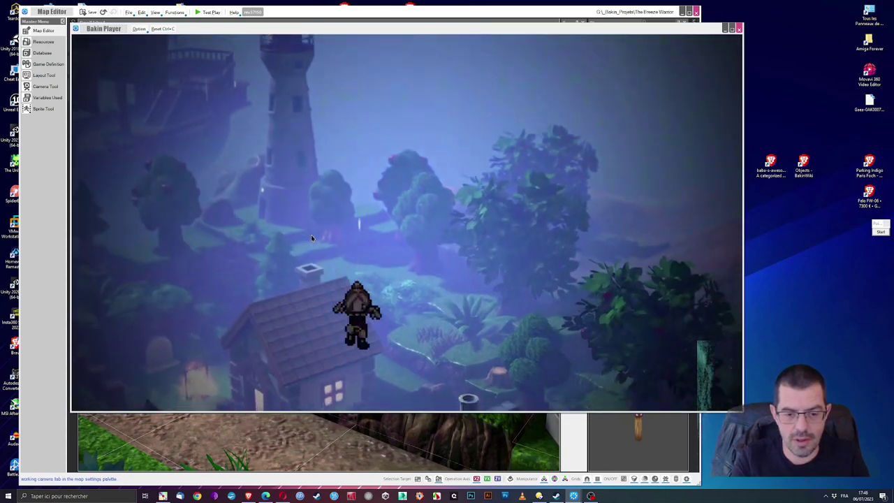
key(Down)
key(Right)
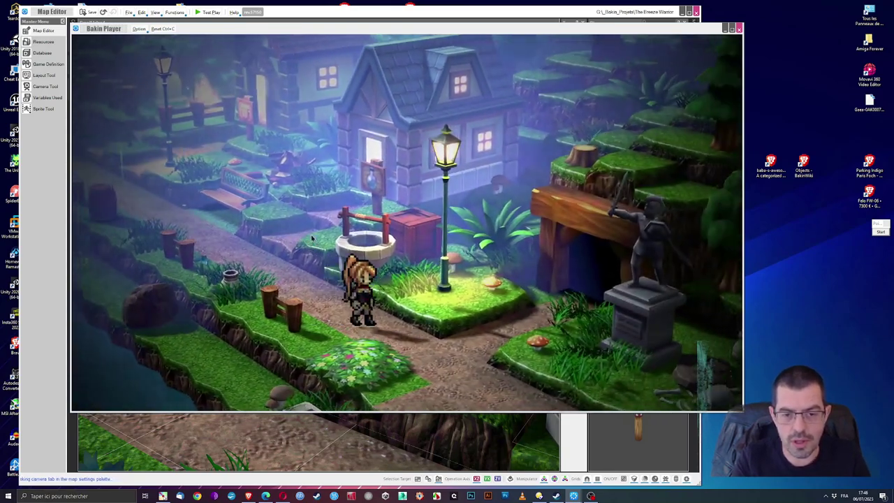
key(Right)
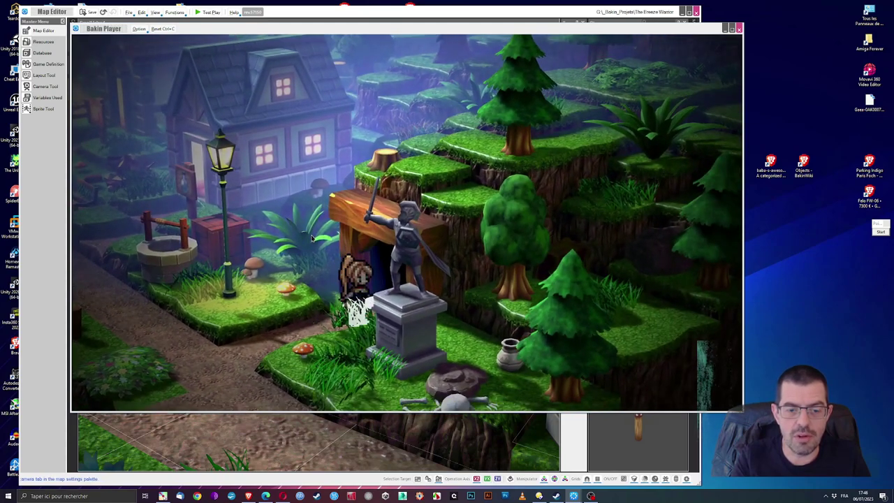
key(Left)
key(Up)
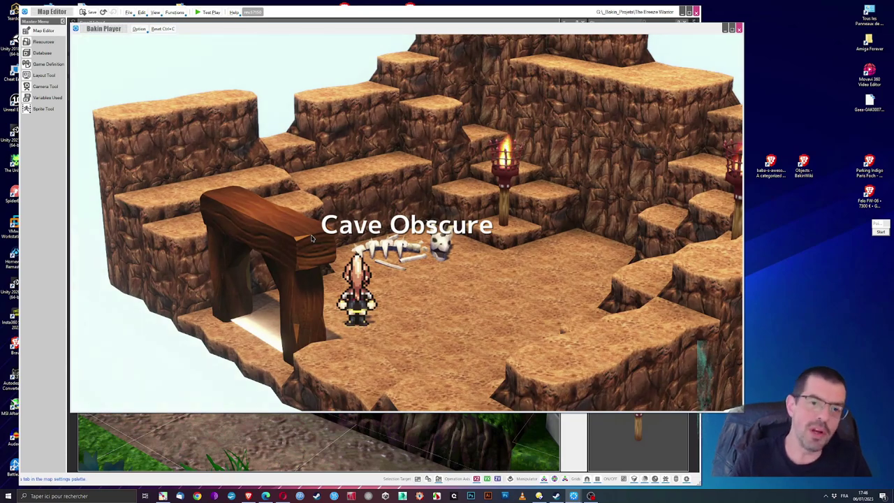
Walk around inside the cave past the skeleton, return to the wooden gate and end the test play.
key(Right)
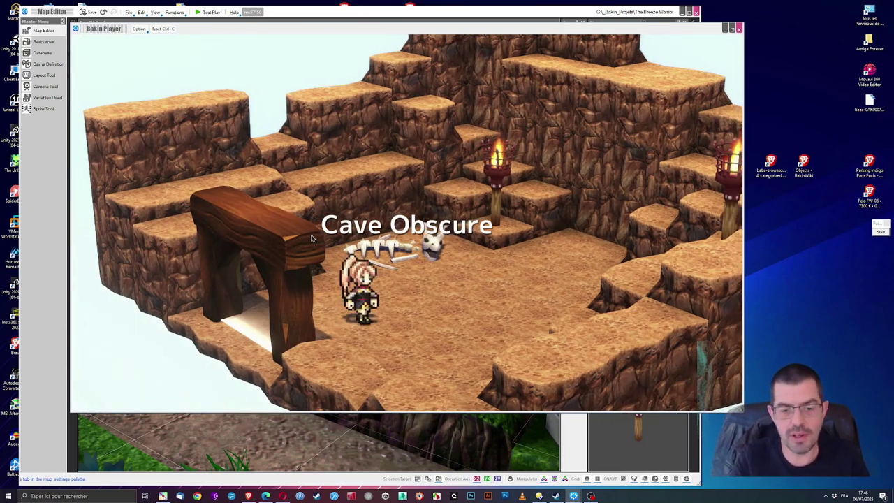
key(Down)
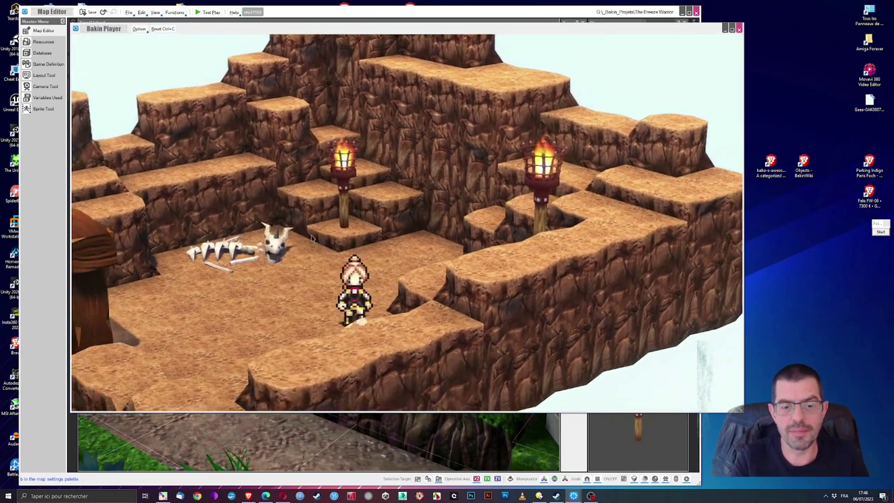
key(Left)
key(Up)
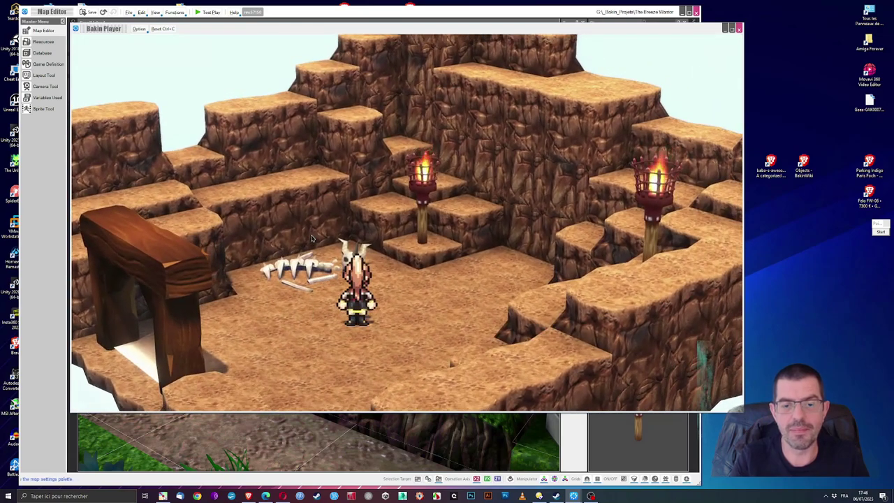
key(Left)
key(Left)
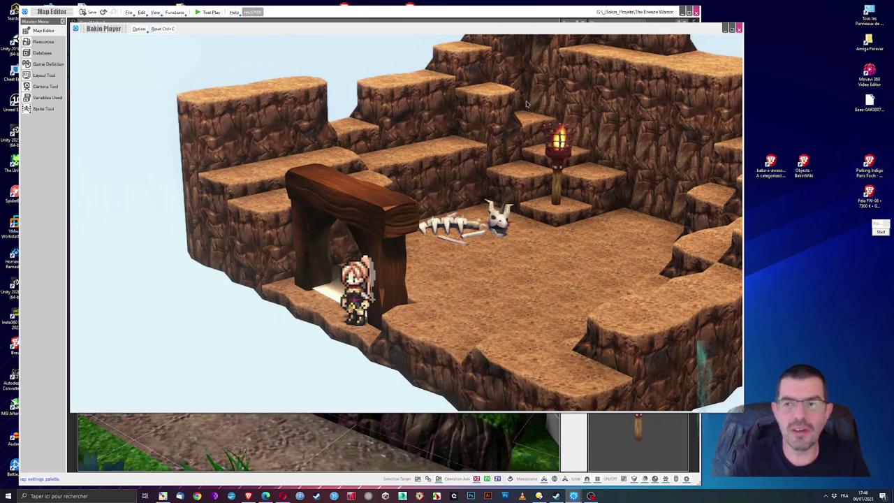
click(740, 30)
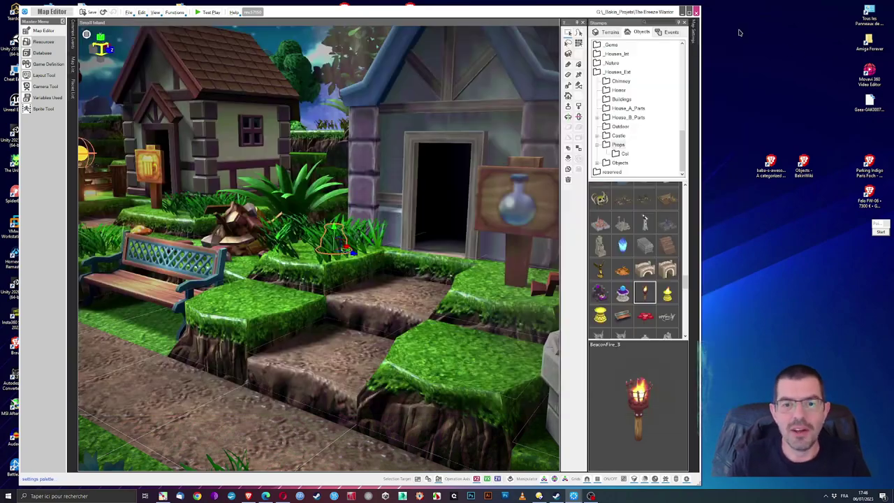
Open the Cave Obscure map for editing.
middle_drag(246, 204, 241, 240)
scroll(242, 239, down, 5)
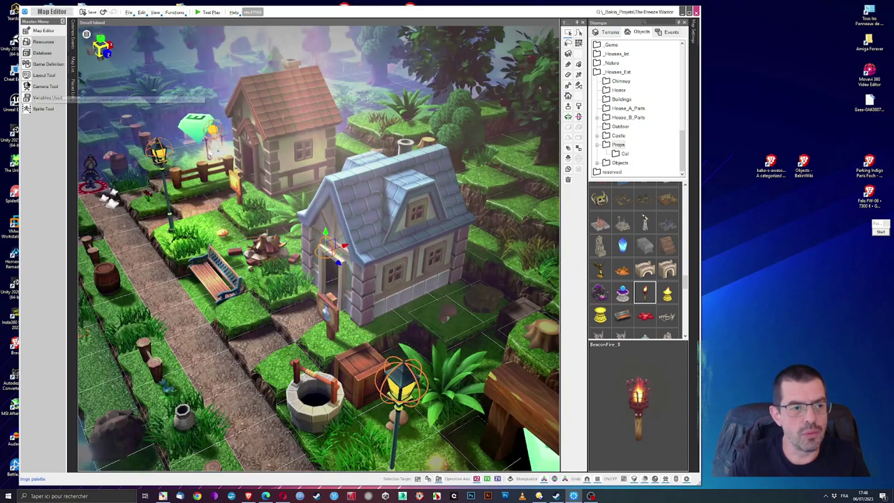
click(73, 88)
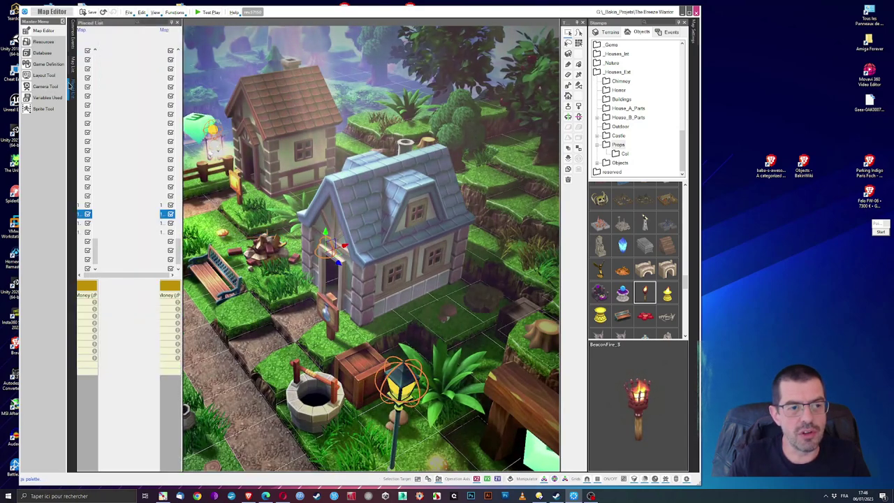
click(70, 65)
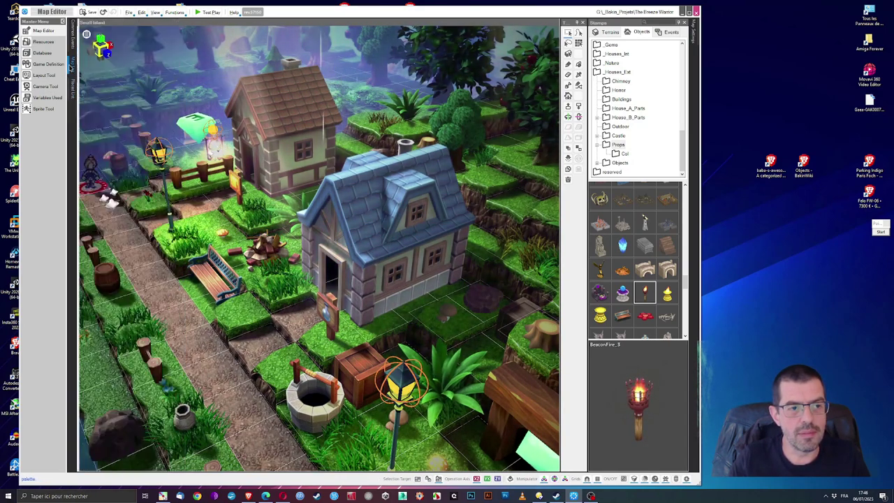
double_click(112, 90)
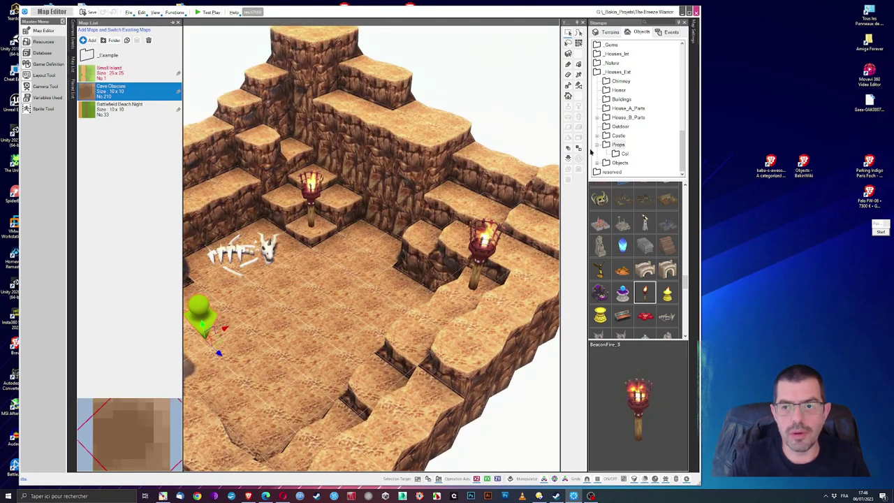
Place a custom event on the cave floor and set it to start When Player Makes Contact with Event.
click(671, 32)
click(620, 195)
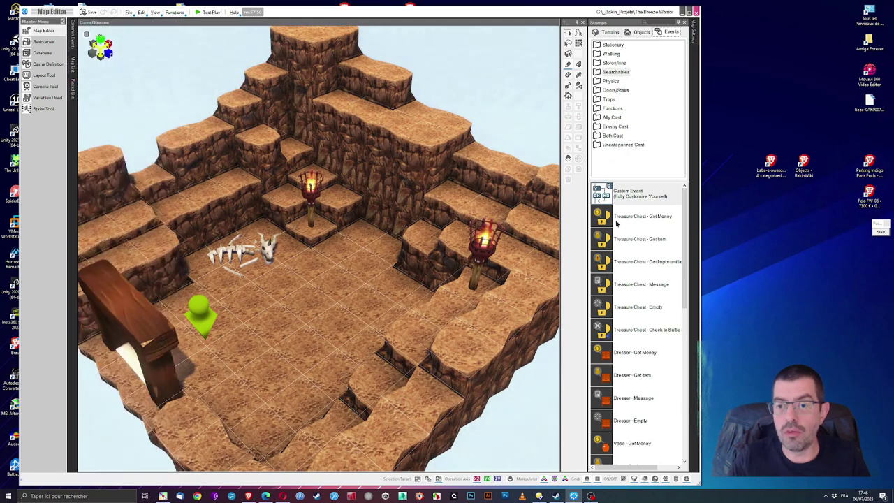
click(345, 325)
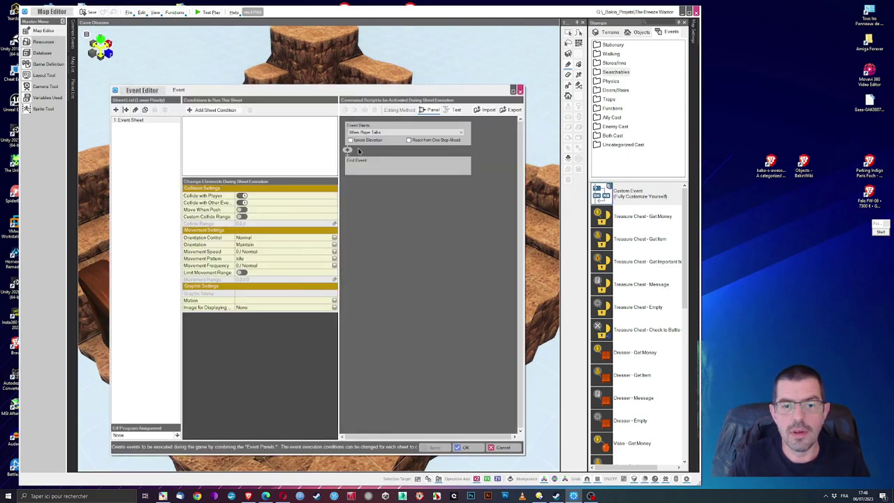
click(360, 132)
click(363, 143)
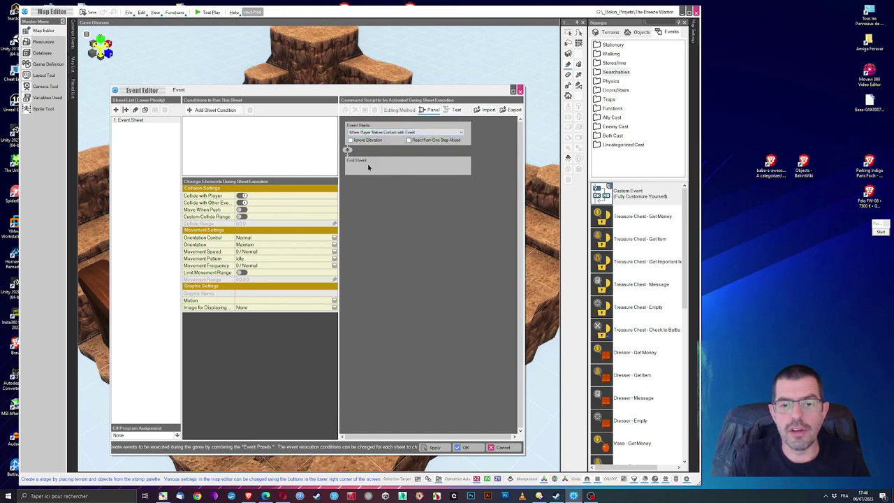
Add a Teleport Event command to the new event's script.
click(349, 151)
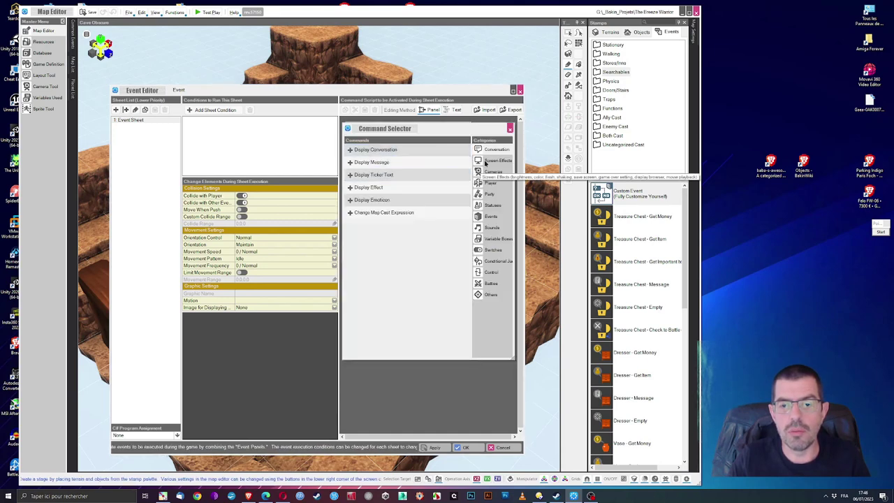
click(496, 261)
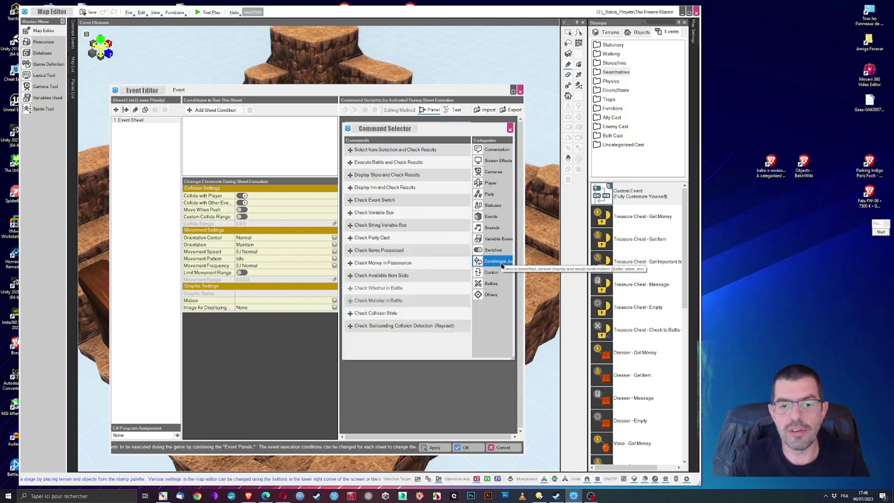
click(495, 273)
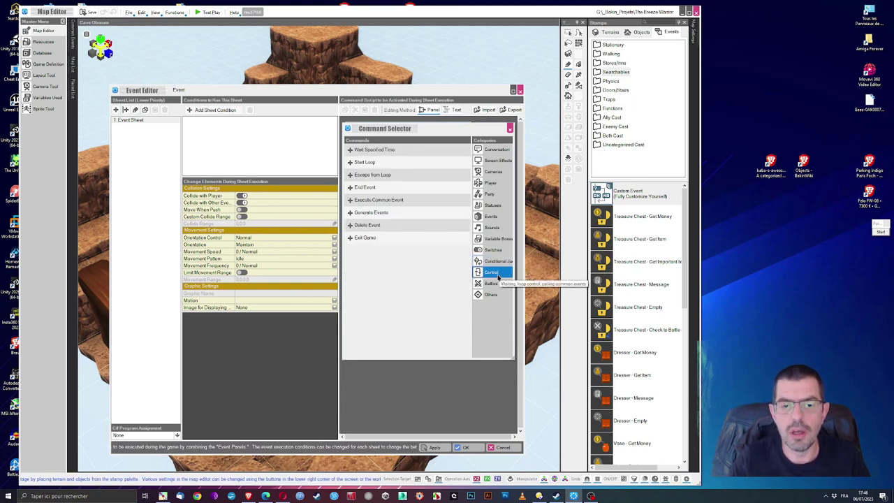
click(492, 284)
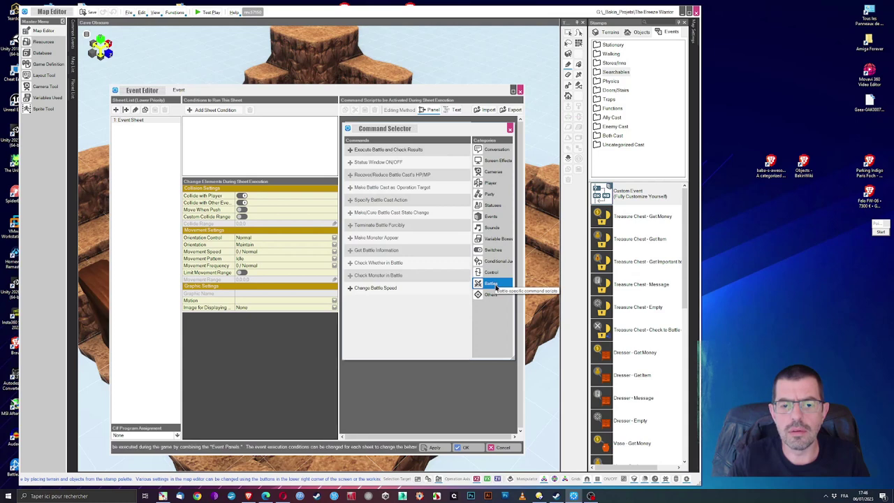
click(493, 294)
click(497, 252)
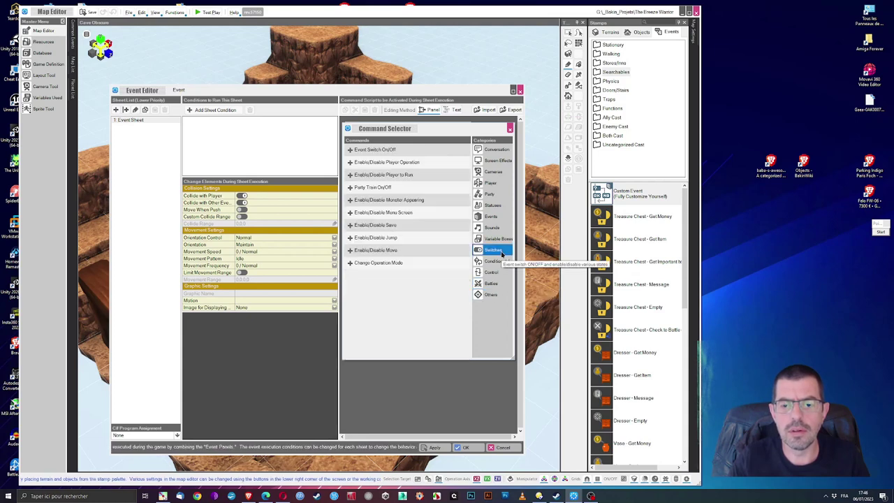
click(496, 238)
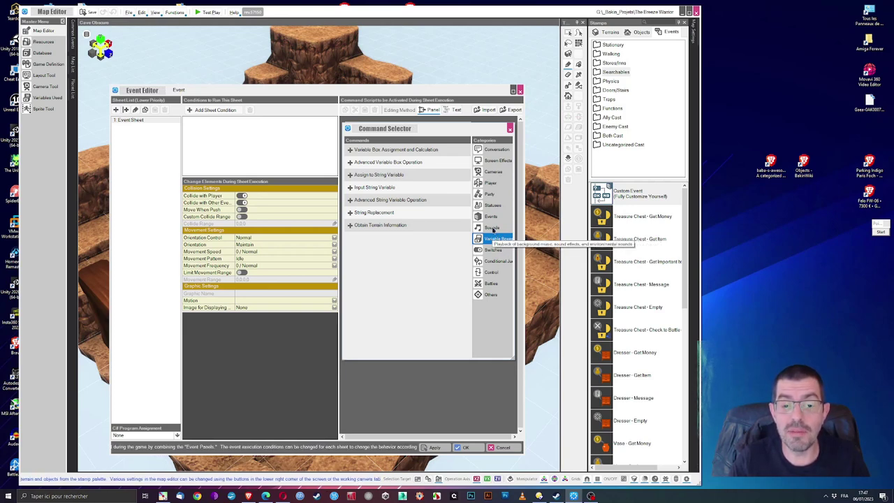
click(494, 218)
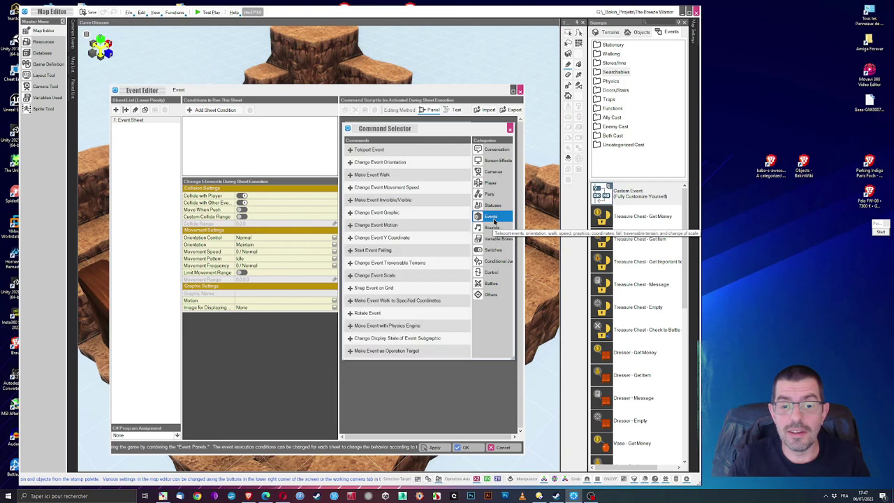
double_click(383, 151)
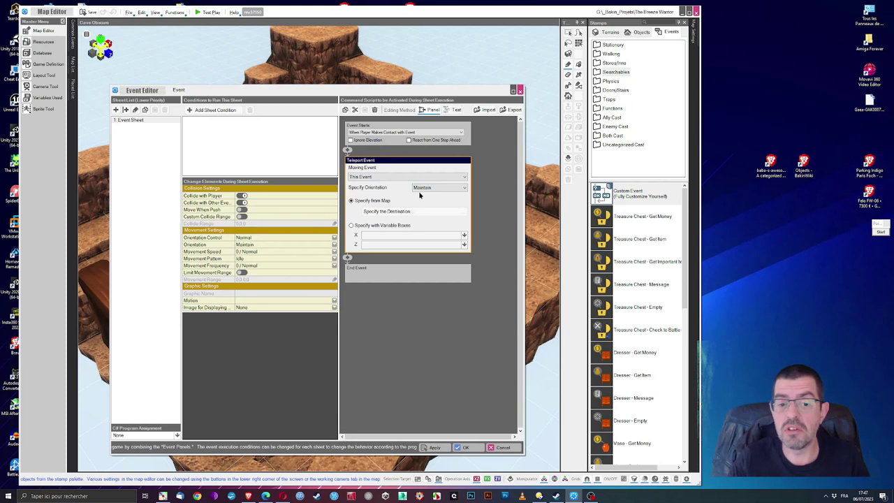
Try to specify the Teleport Event's destination from the map, then cancel the selection.
click(409, 213)
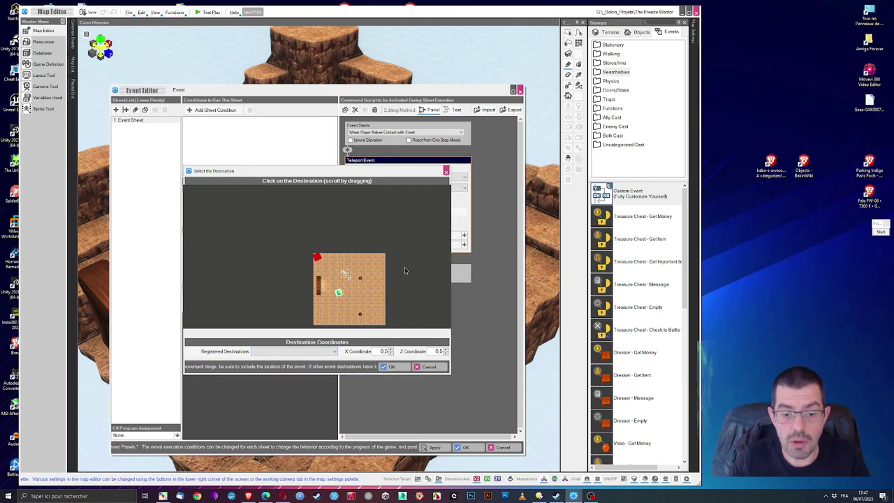
click(351, 293)
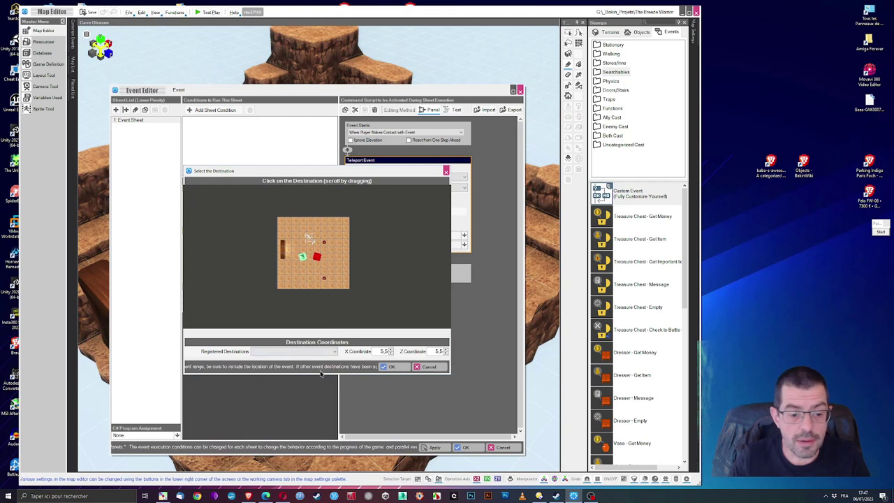
click(423, 366)
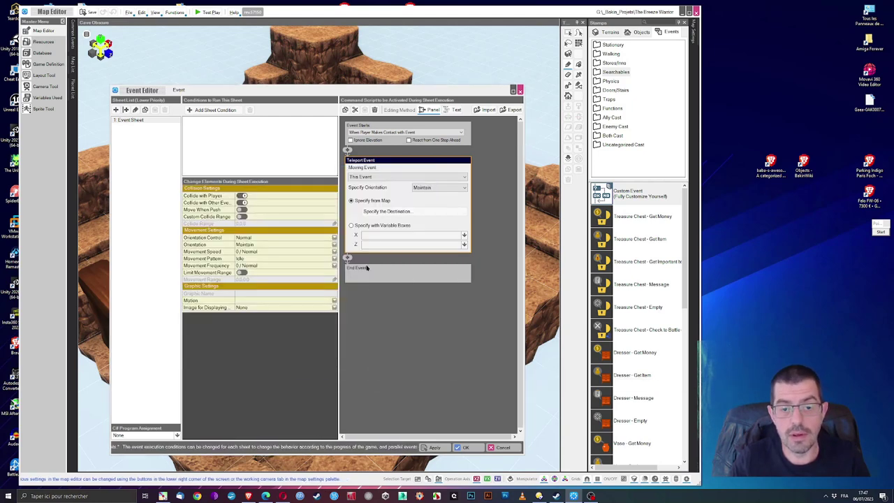
right_click(365, 161)
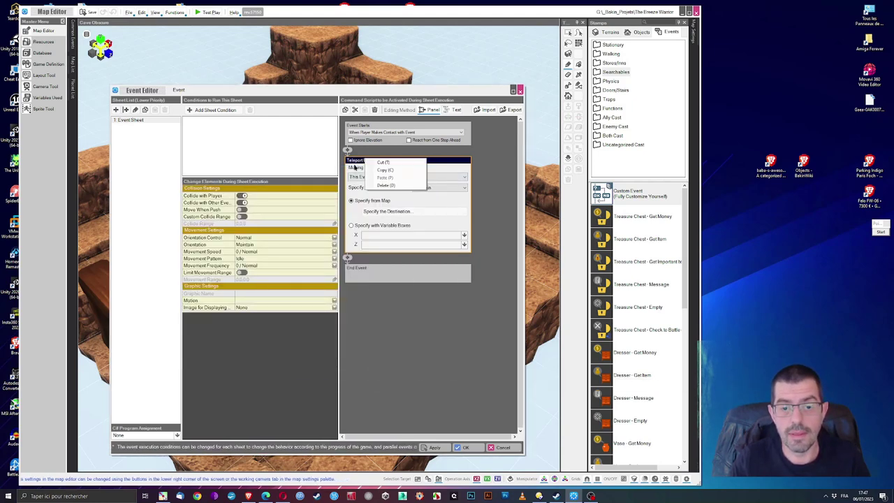
click(355, 177)
click(368, 177)
click(434, 189)
click(435, 189)
click(409, 210)
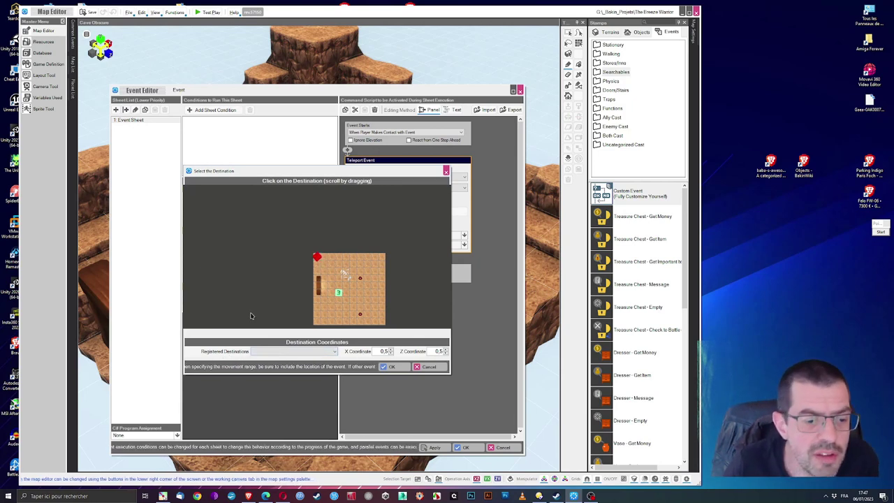
drag(232, 173, 269, 157)
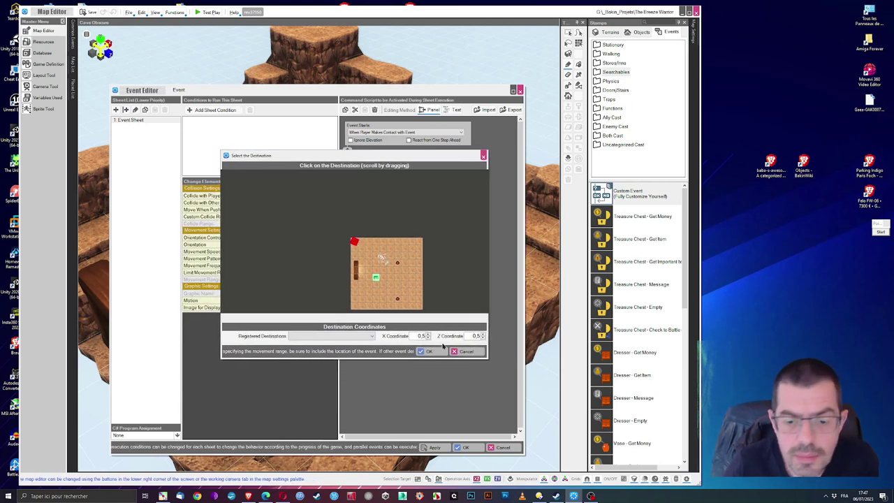
click(467, 353)
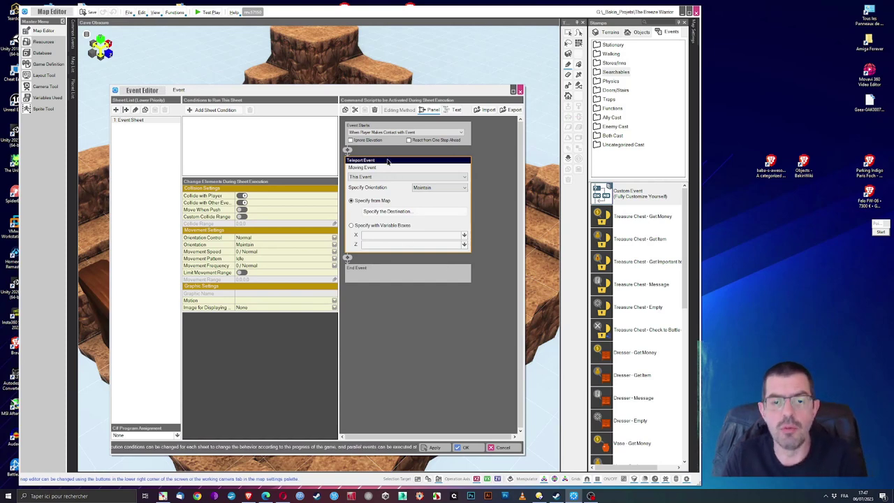
Delete the Teleport Event command from the event's script.
click(402, 176)
click(404, 193)
key(Delete)
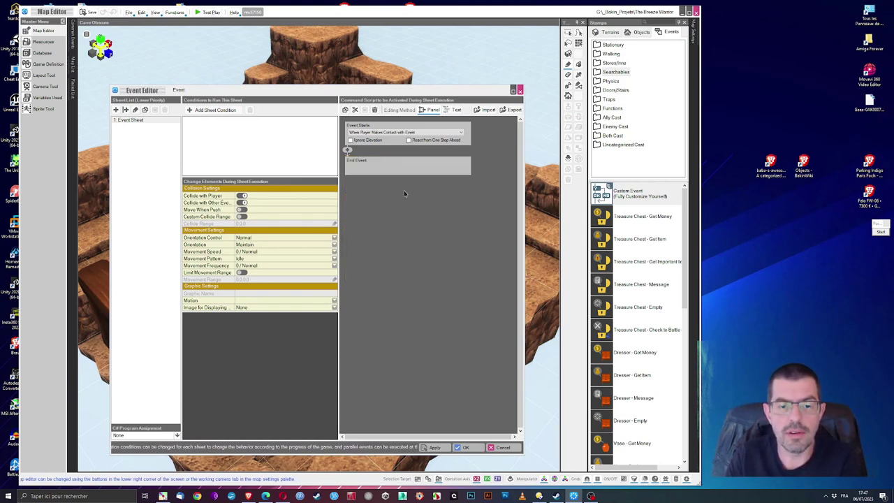
Find the player commands and add a Teleport Player command to the event's script.
click(349, 150)
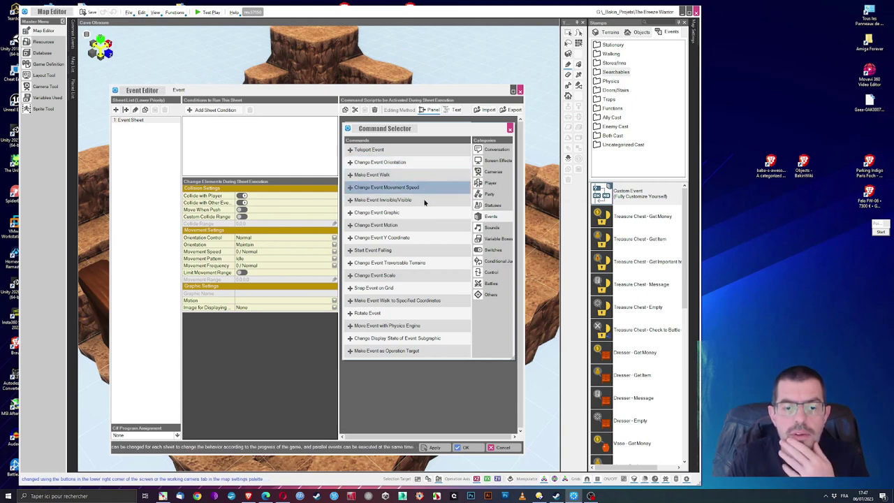
click(493, 227)
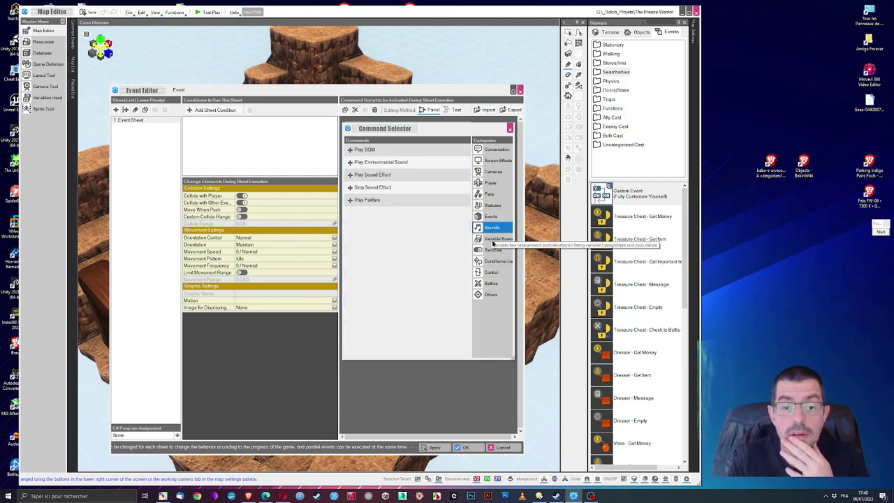
click(492, 239)
click(496, 261)
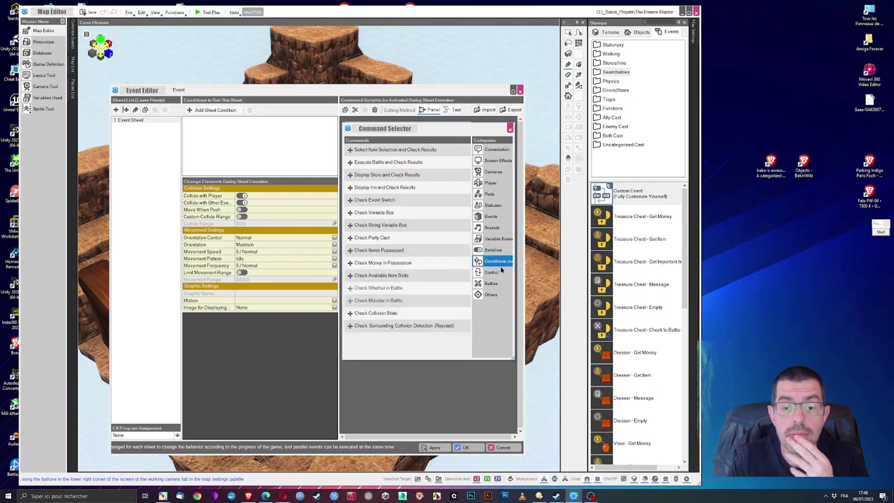
click(495, 273)
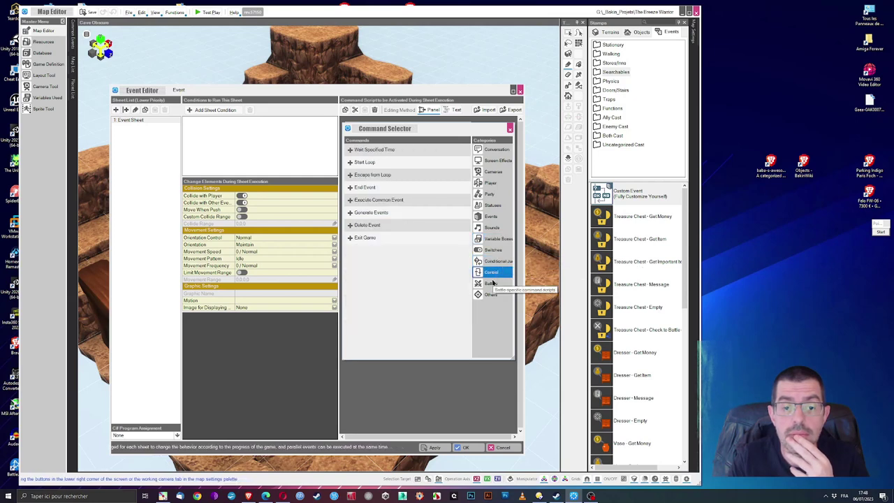
click(493, 283)
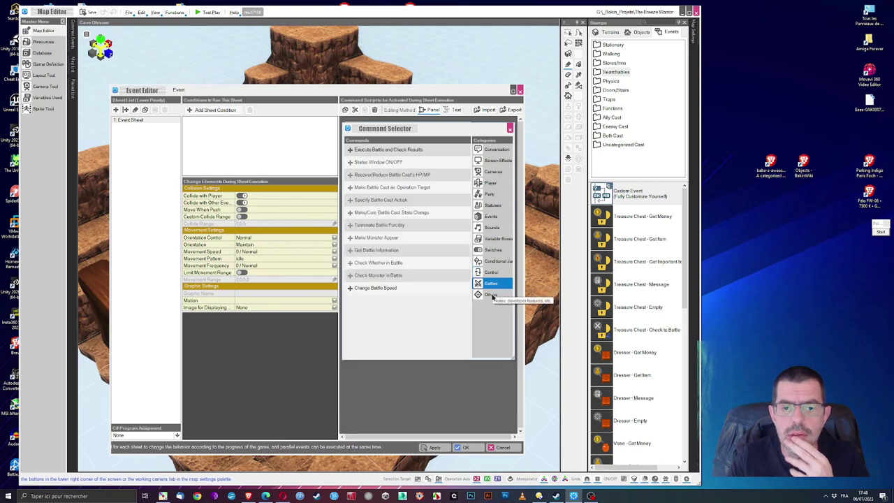
click(491, 298)
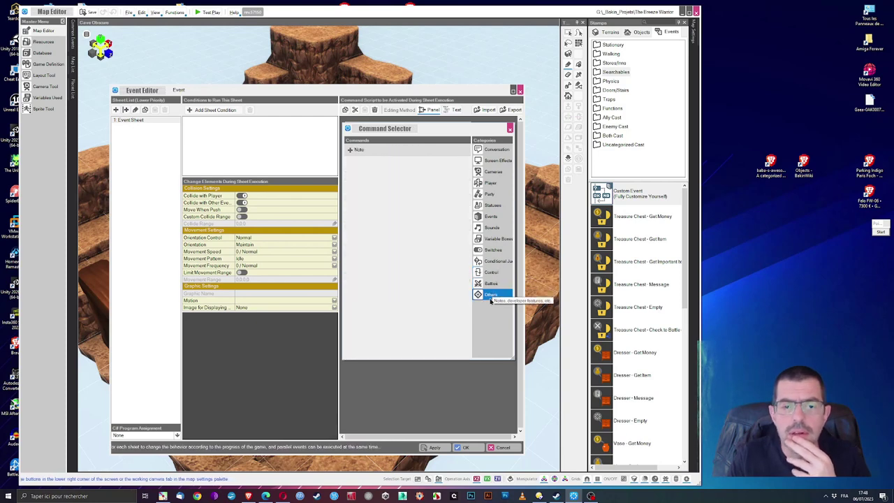
click(491, 162)
click(488, 173)
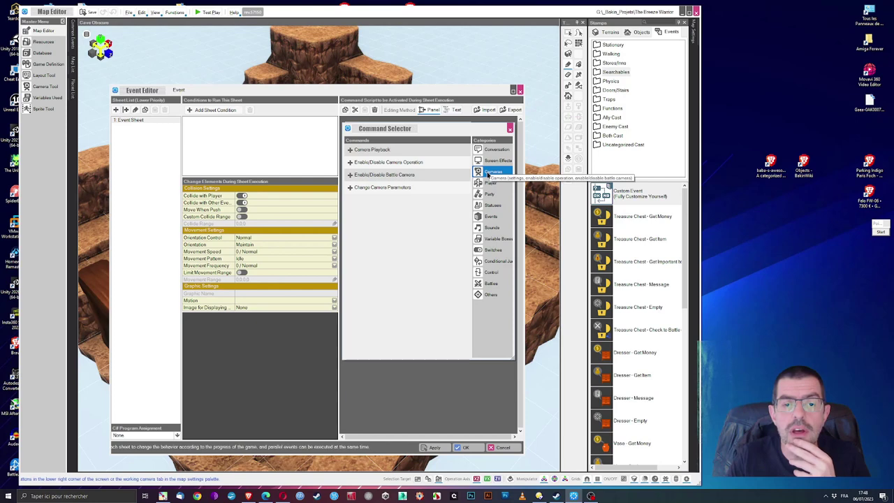
click(496, 184)
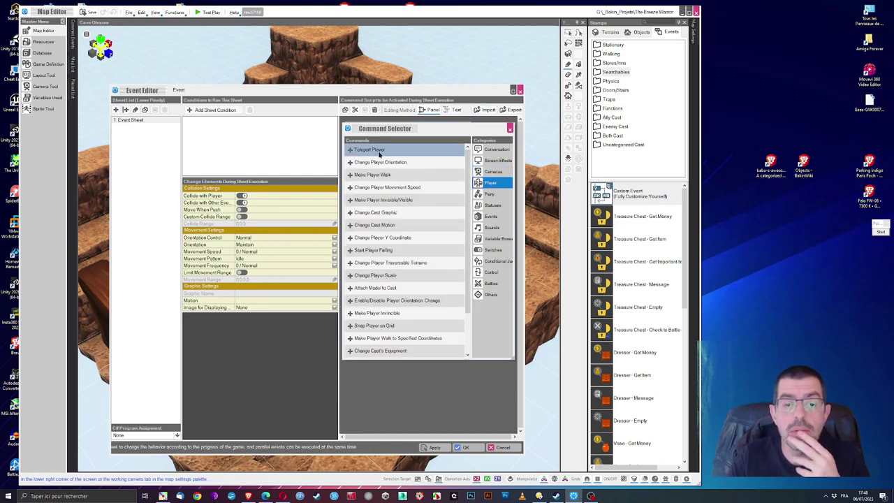
double_click(379, 155)
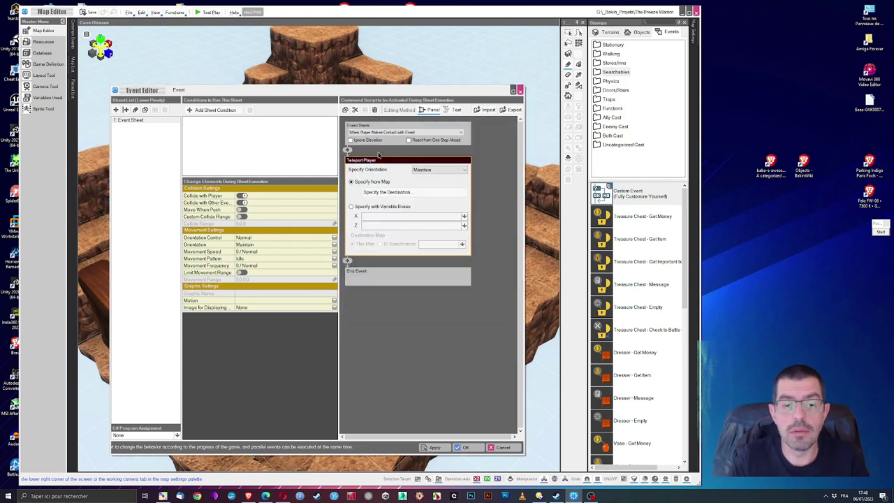
Choose Small Island as the destination map for the Teleport Player command.
click(385, 193)
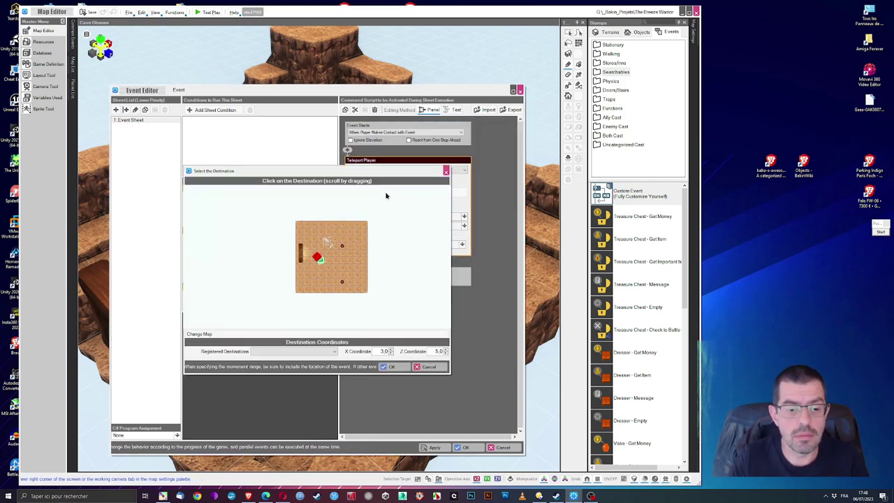
click(209, 335)
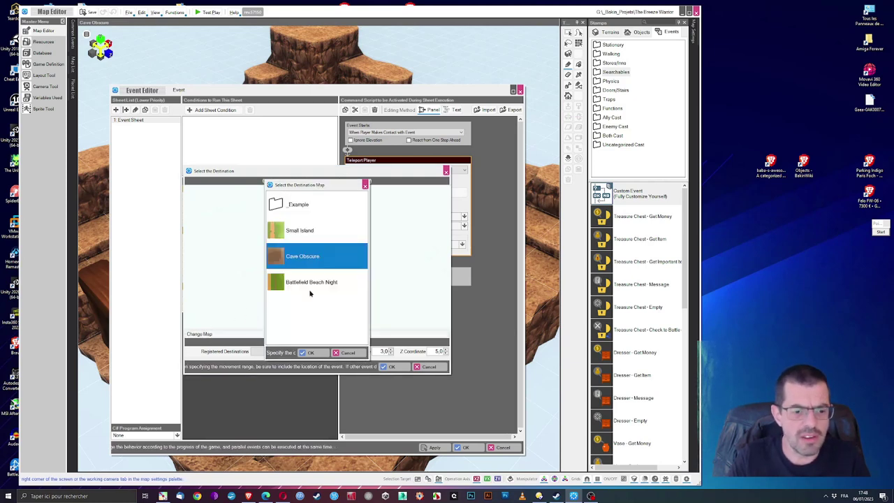
click(291, 231)
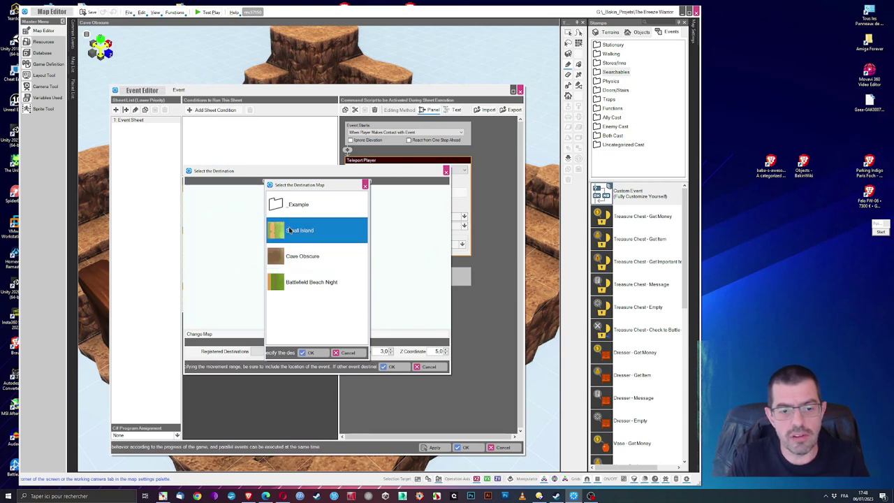
click(307, 353)
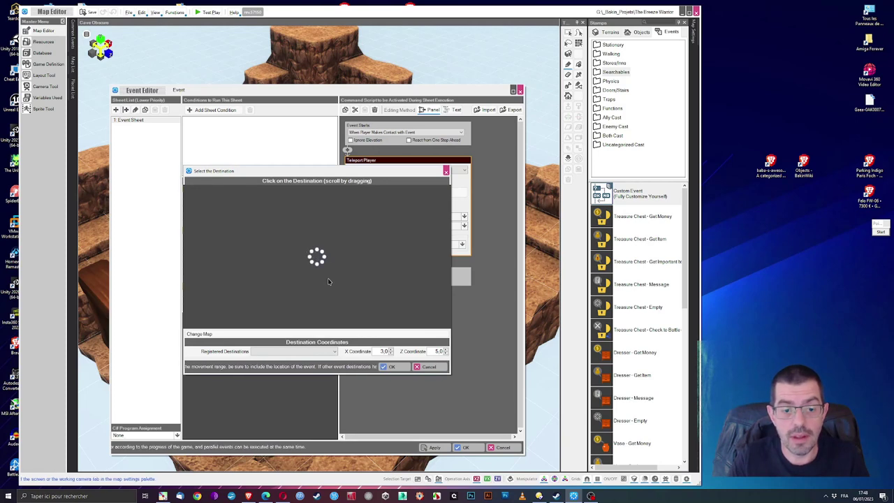
Set the teleport destination beside the cave entrance on Small Island at X 13.5, Z 20.5, and save the event.
mouse_move(388, 291)
mouse_down()
mouse_move(367, 208)
mouse_move(392, 287)
mouse_up()
scroll(392, 287, up, 1)
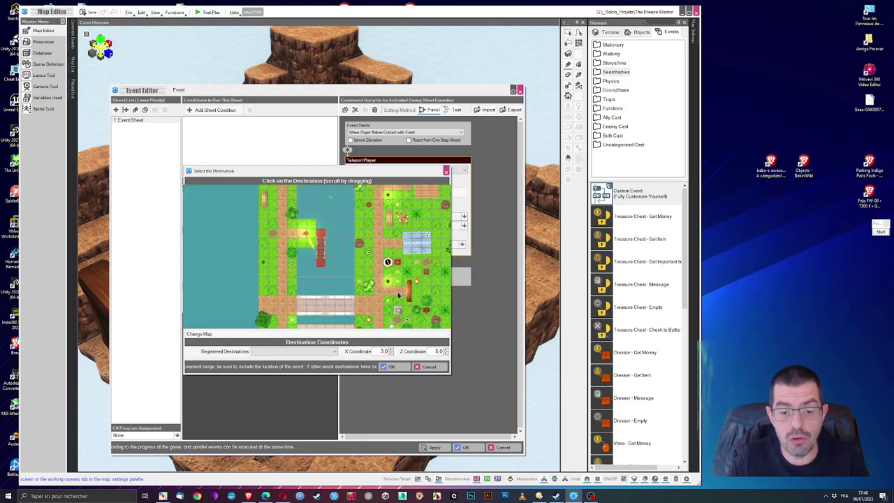
click(398, 295)
click(307, 257)
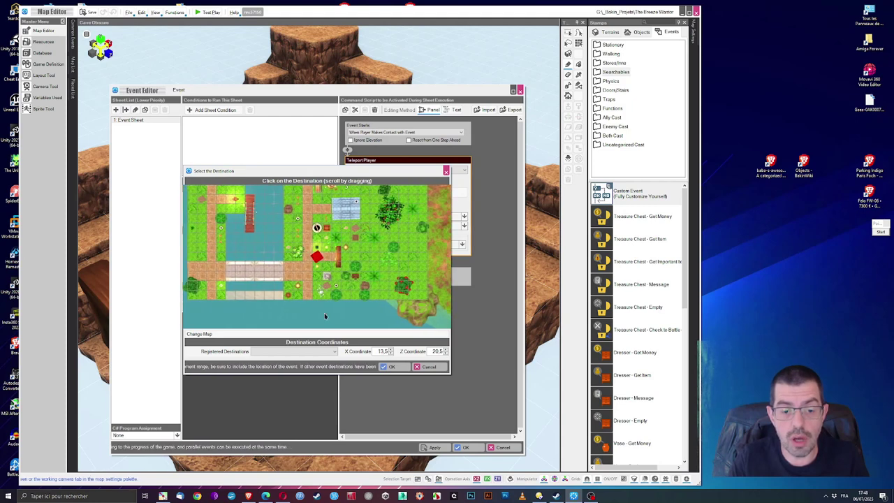
click(389, 367)
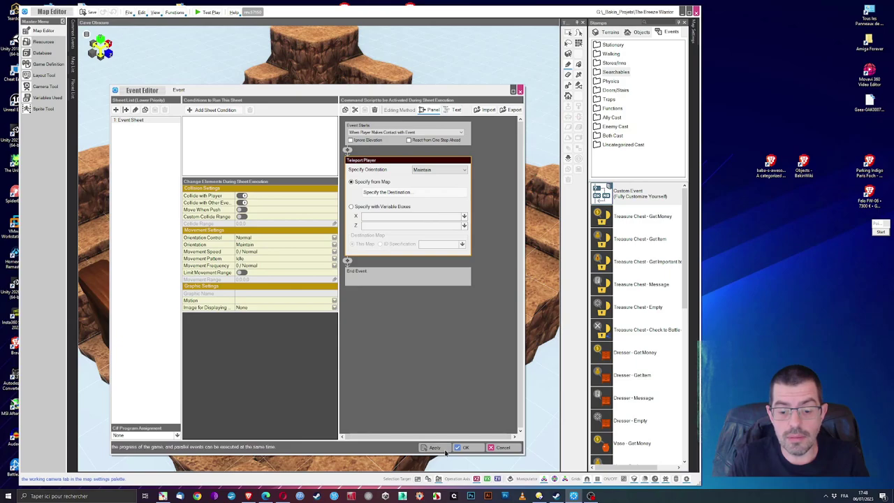
click(466, 448)
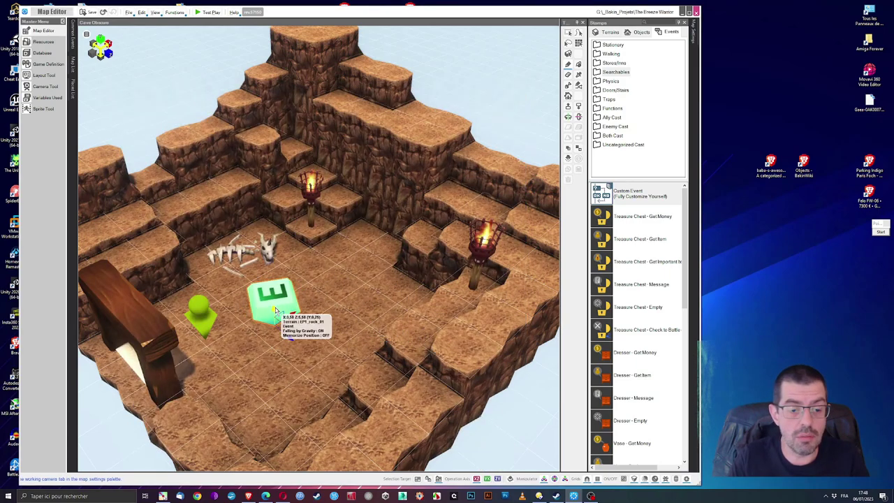
Move the teleport event from the cave floor into the opening just behind the wooden entrance frame.
click(568, 33)
click(340, 320)
right_drag(340, 320, 282, 340)
click(212, 222)
mouse_move(212, 222)
right_down()
mouse_move(259, 268)
mouse_move(249, 299)
mouse_move(154, 342)
mouse_move(148, 300)
mouse_move(193, 302)
right_up()
middle_drag(194, 301, 205, 301)
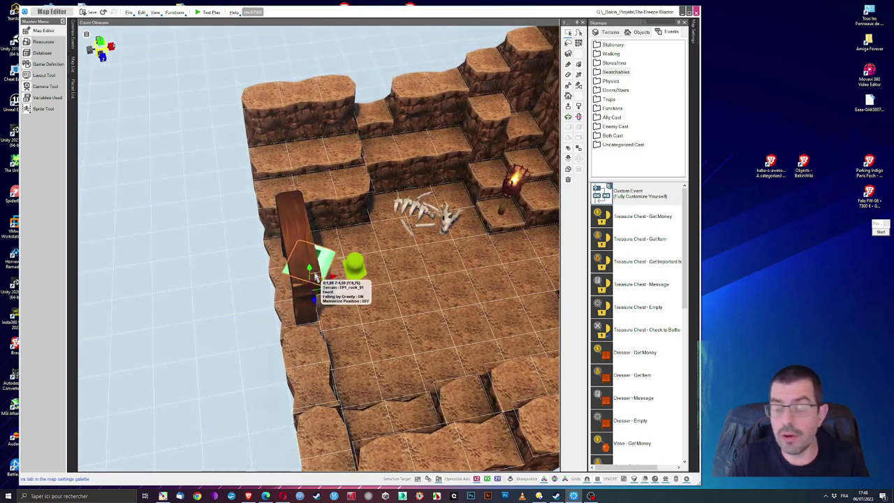
drag(331, 277, 317, 278)
right_drag(370, 347, 349, 352)
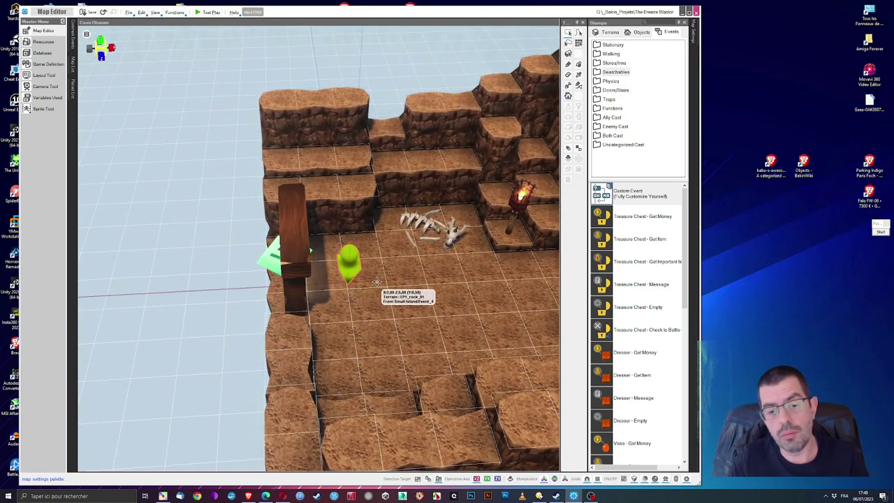
right_drag(385, 300, 314, 266)
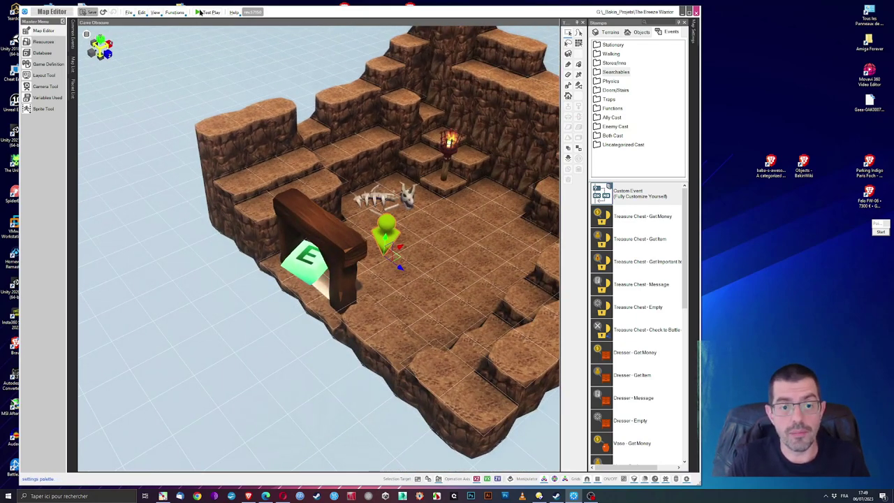
Start a test play and walk the character along the village path to the area behind the blue-roofed house.
click(200, 12)
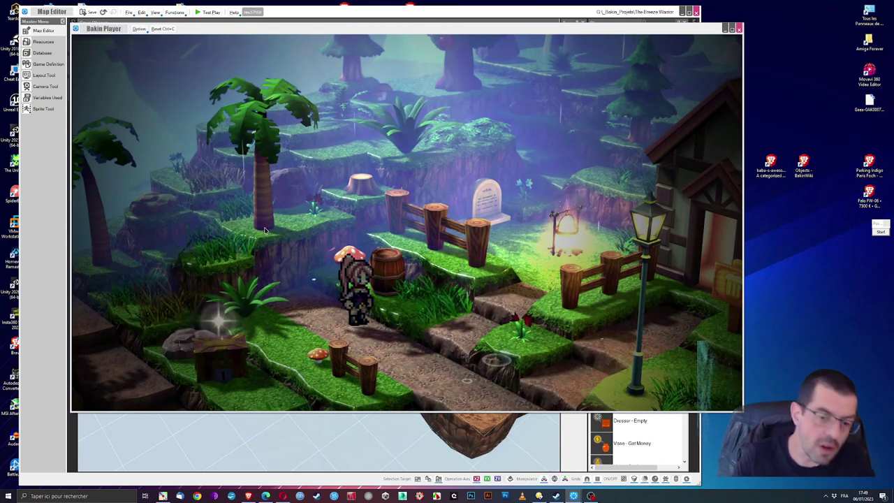
key(Right)
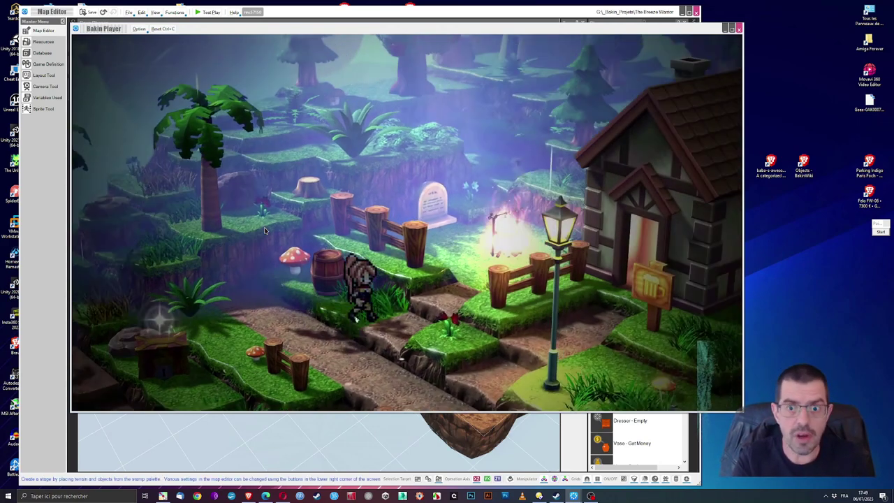
key(q)
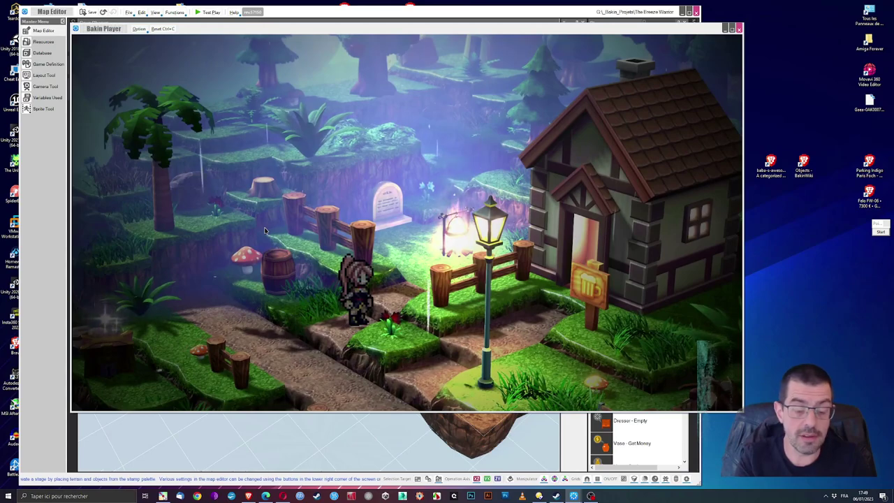
key(Right)
key(Left)
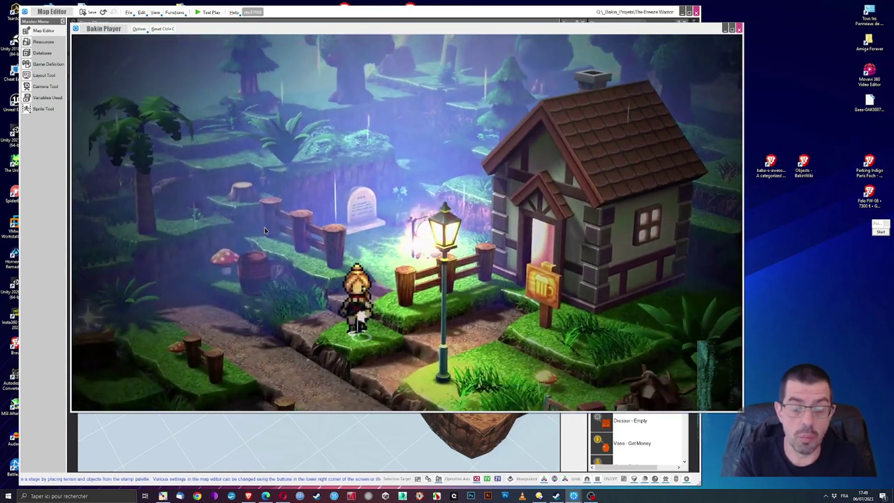
key(Down)
key(q)
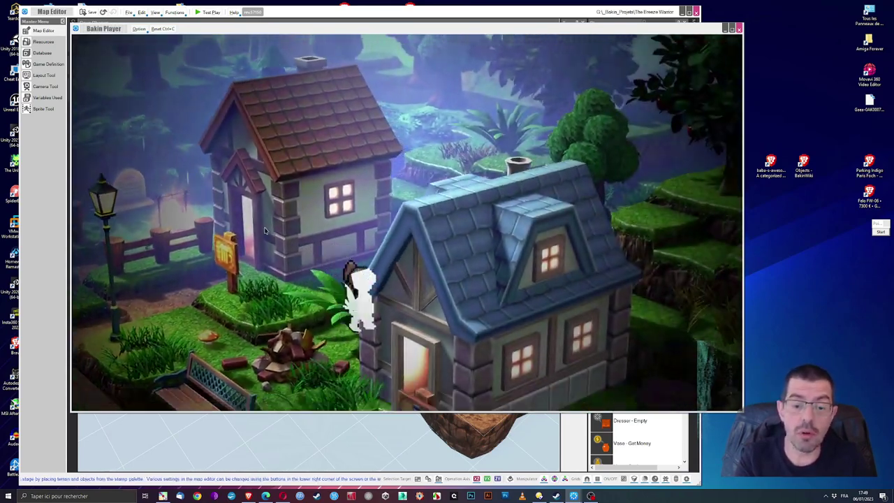
Search behind the blue-roofed house, collect the bronze key and dismiss its message.
key(q)
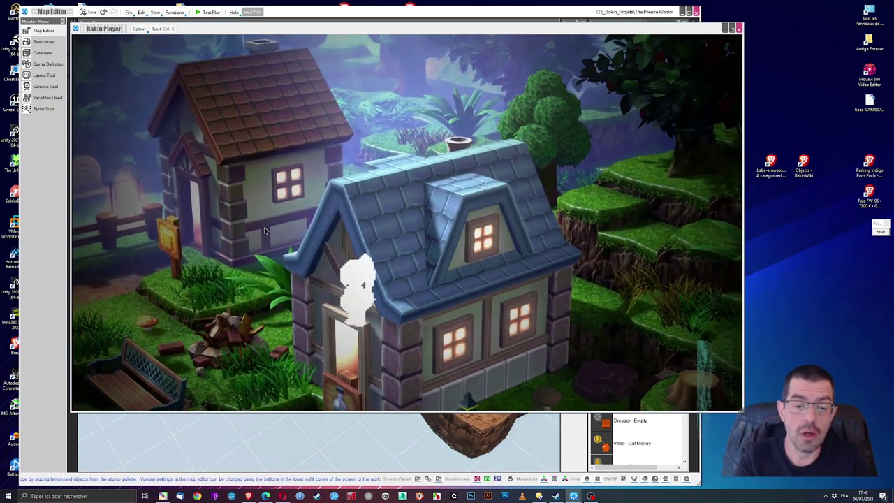
key(q)
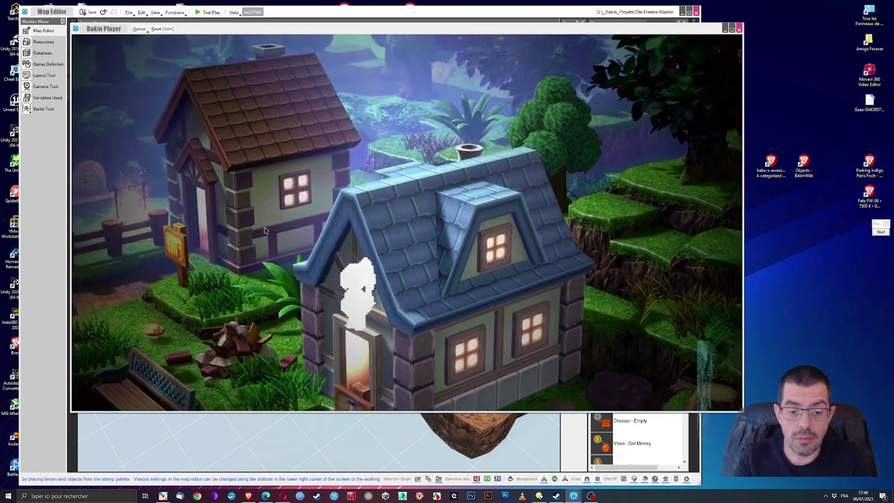
key(Down)
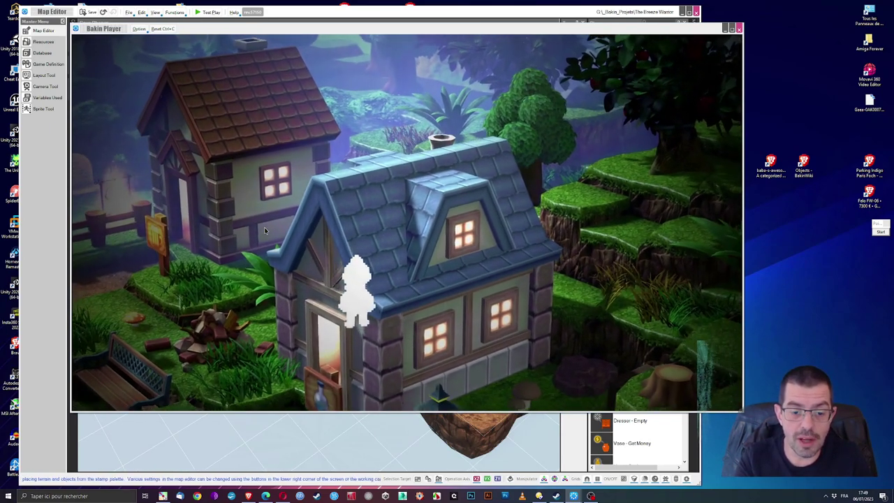
key(Up)
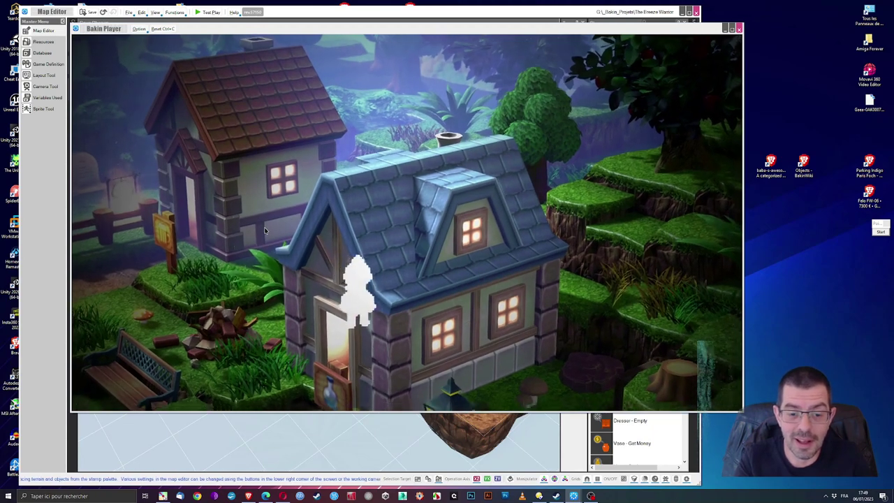
key(Down)
key(Return)
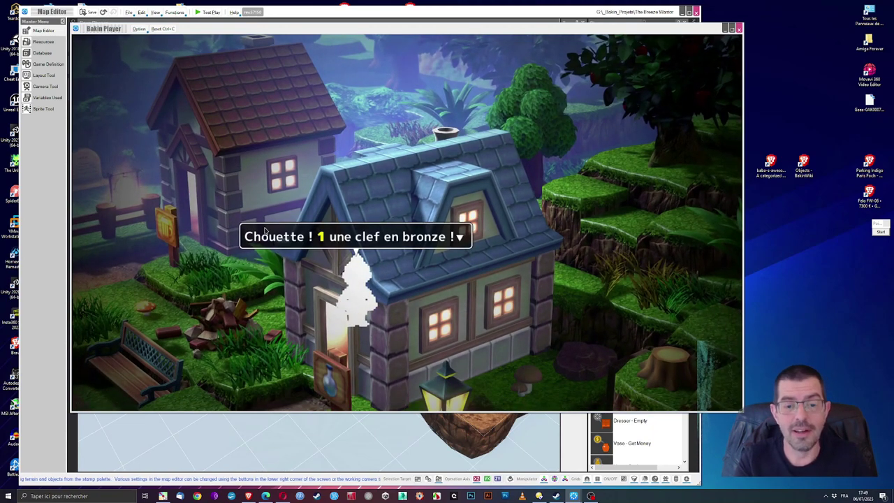
key(Return)
Walk the character around the blue-roofed house and past the well toward the cave entrance.
key(Left)
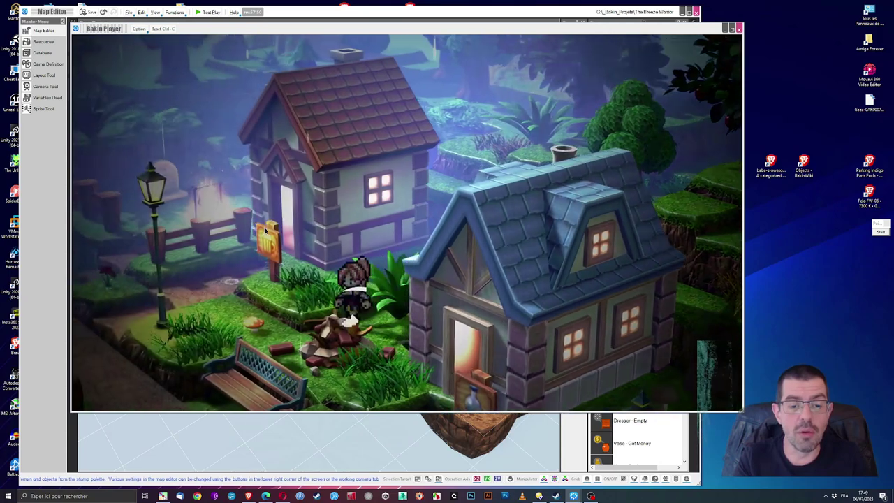
key(Right)
key(Left)
key(space)
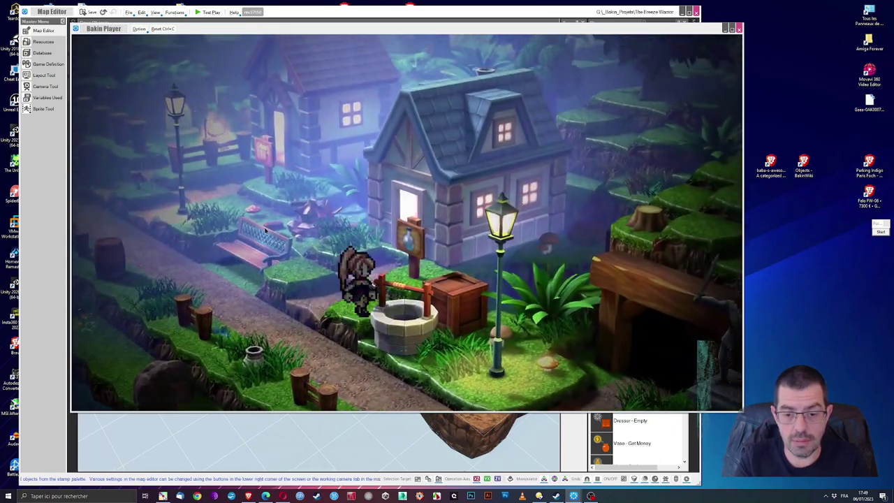
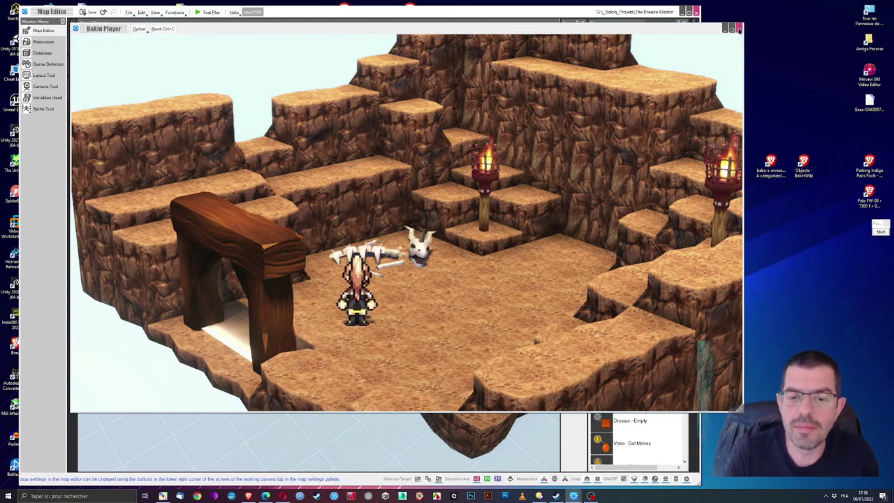
End the test play and open the teleport event behind the cave's wooden entrance frame for editing.
click(739, 30)
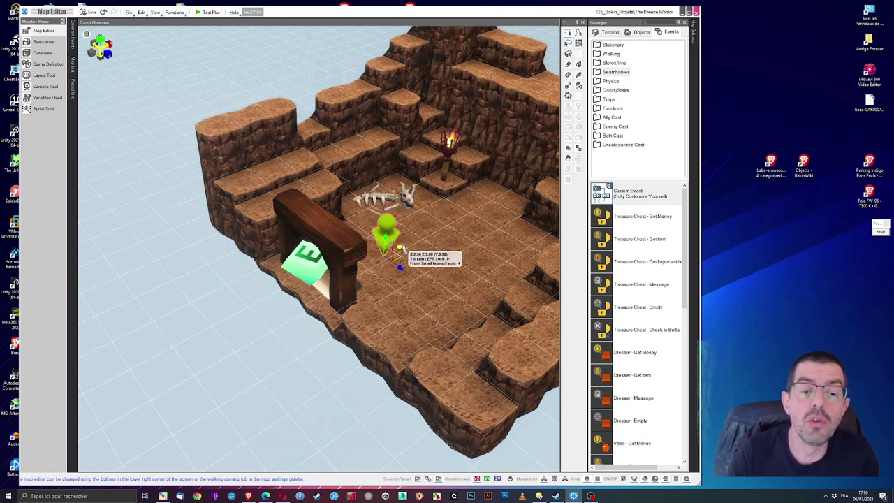
click(311, 264)
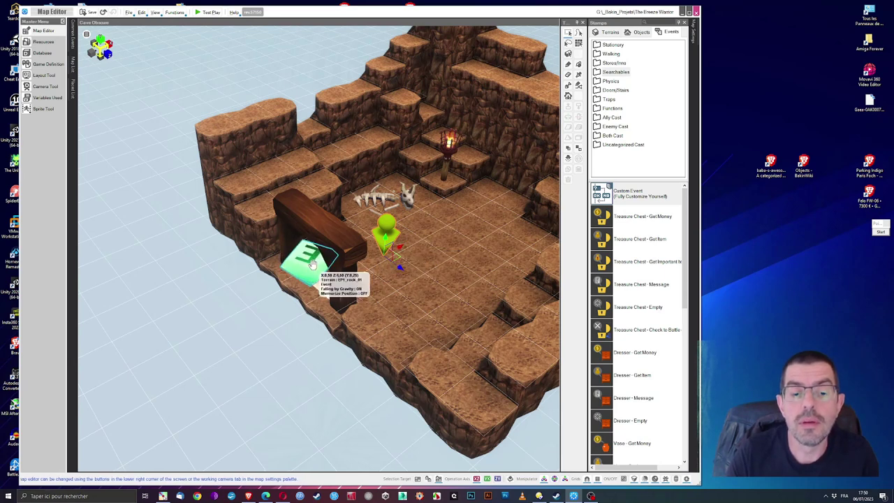
double_click(311, 264)
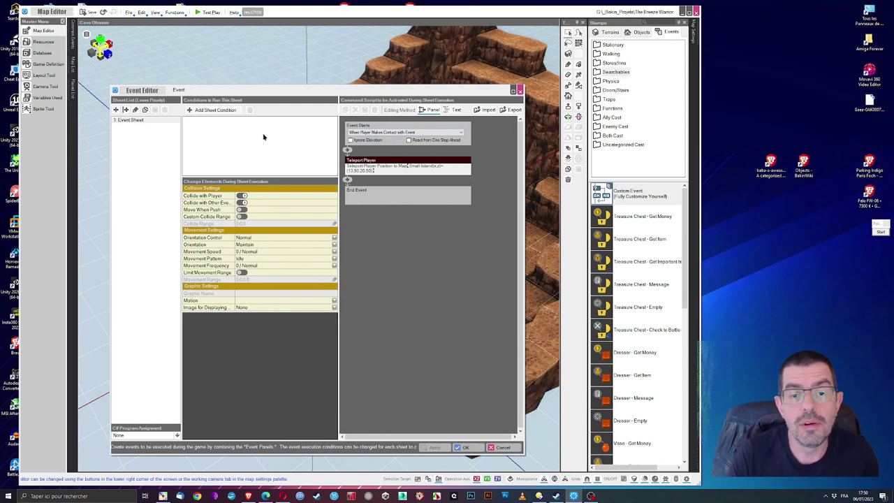
Look through the event command categories for a command that takes an item from the player after the teleport.
click(348, 182)
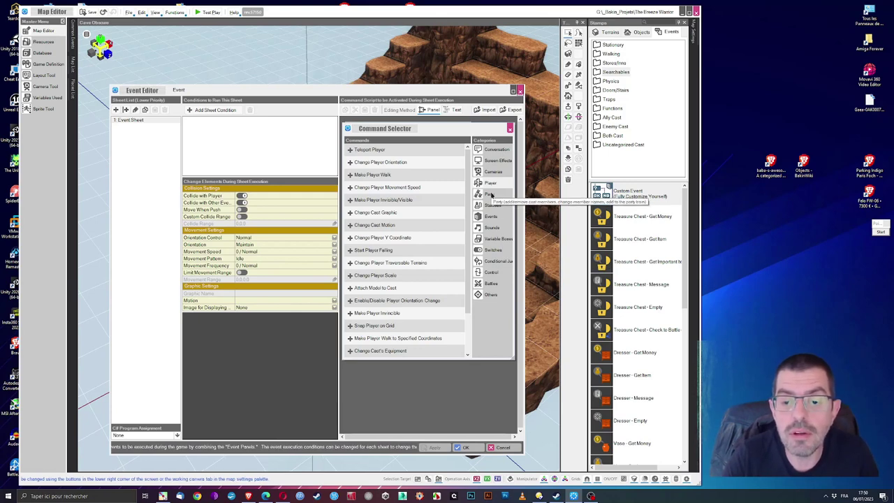
click(497, 239)
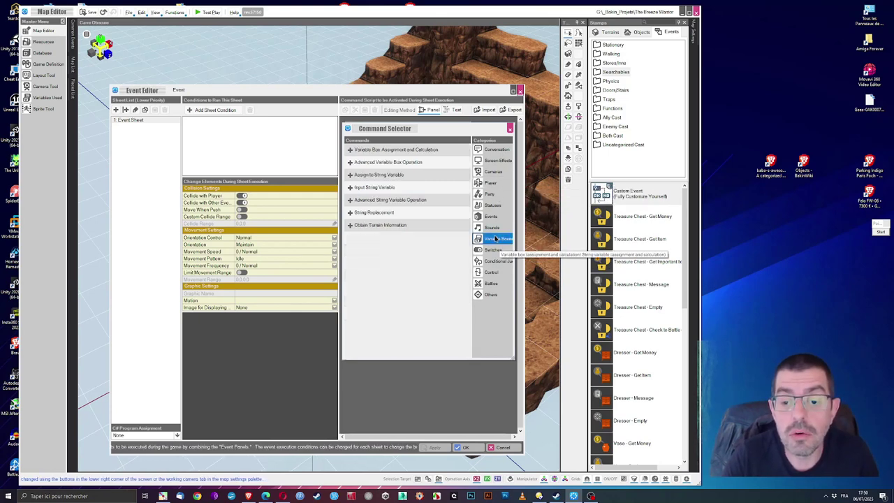
click(493, 249)
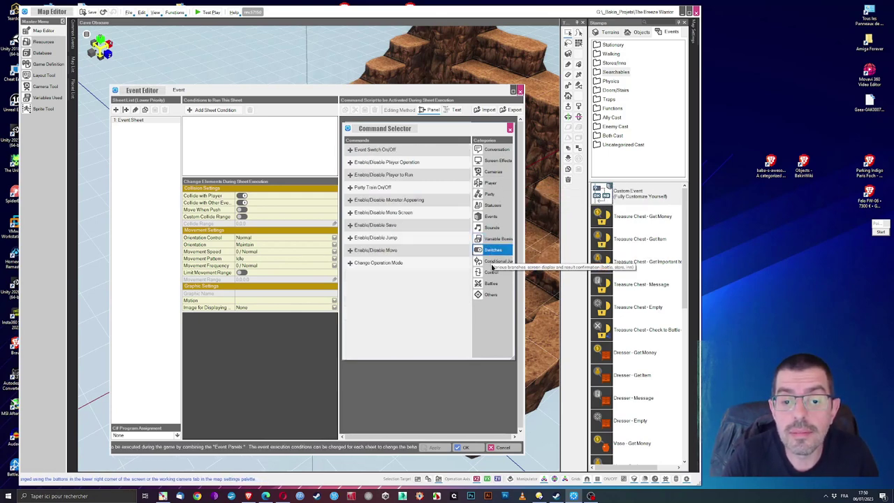
click(494, 262)
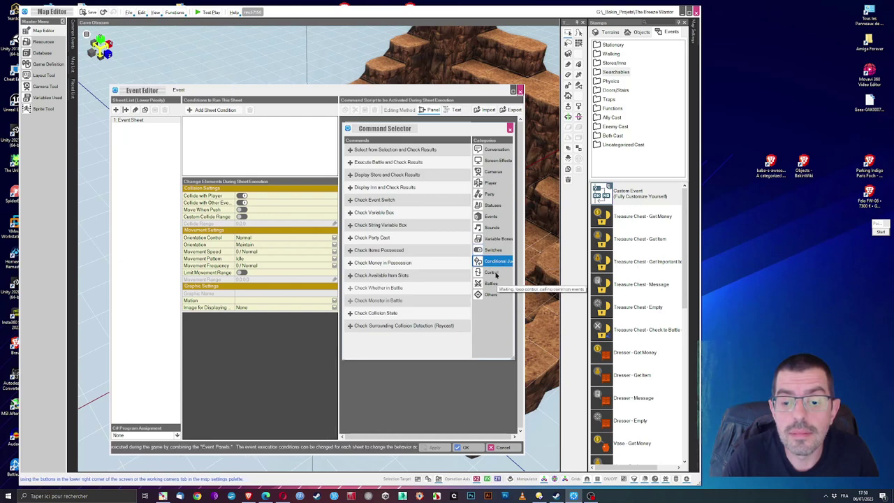
click(494, 272)
click(491, 283)
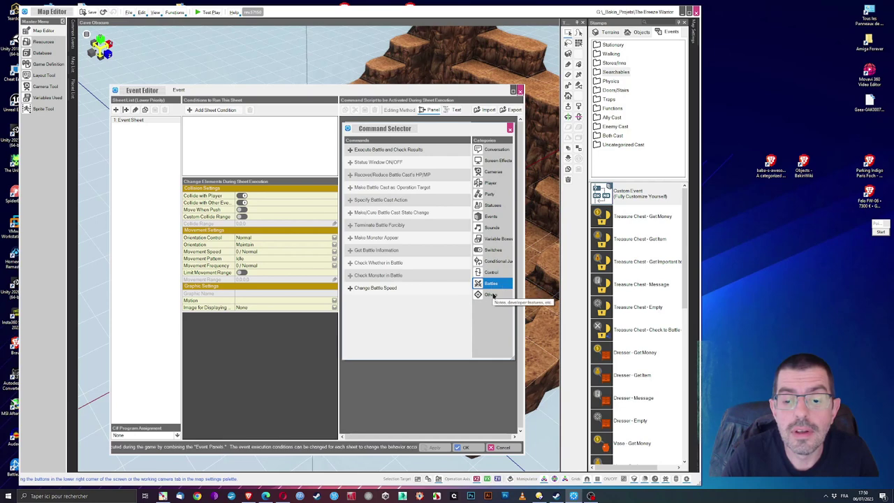
click(491, 295)
click(496, 272)
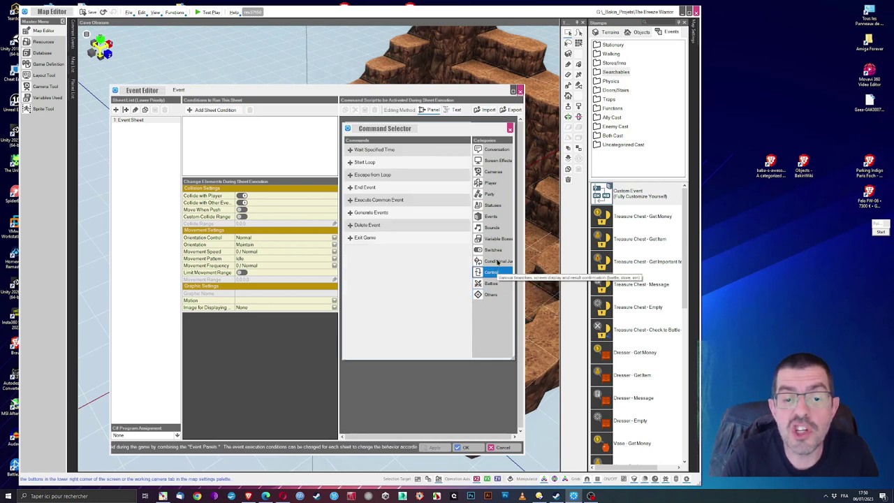
click(497, 261)
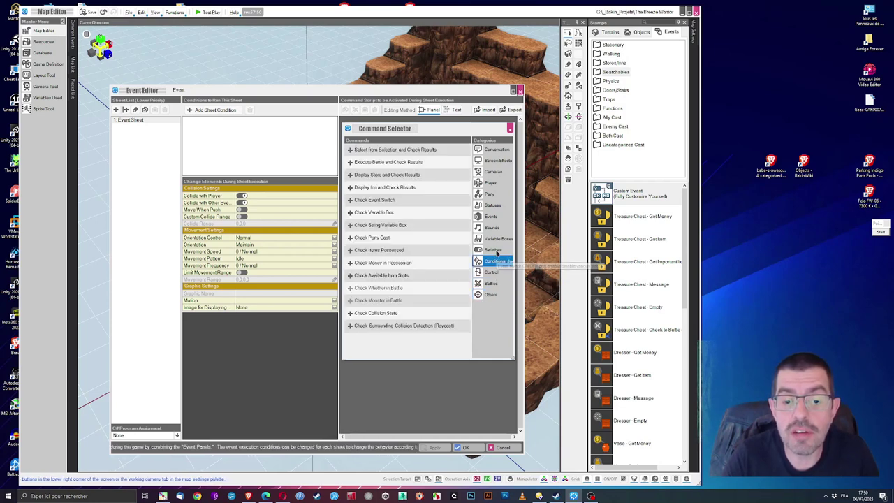
click(498, 250)
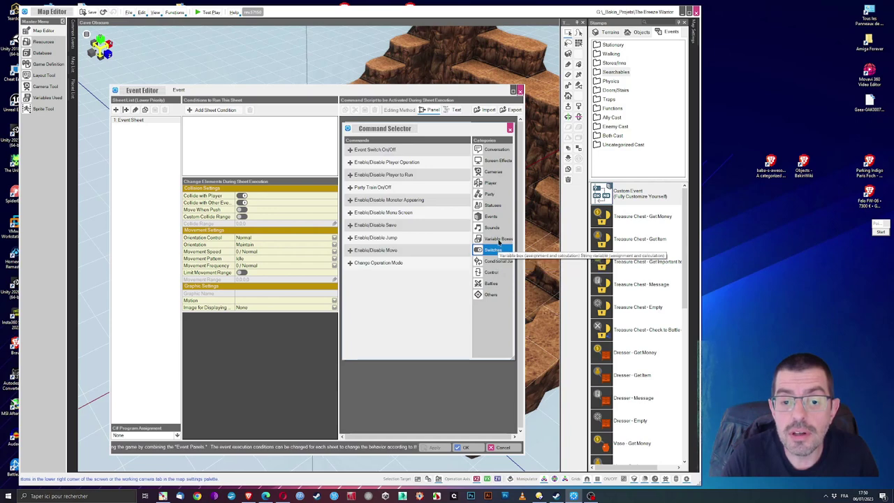
click(499, 240)
click(497, 228)
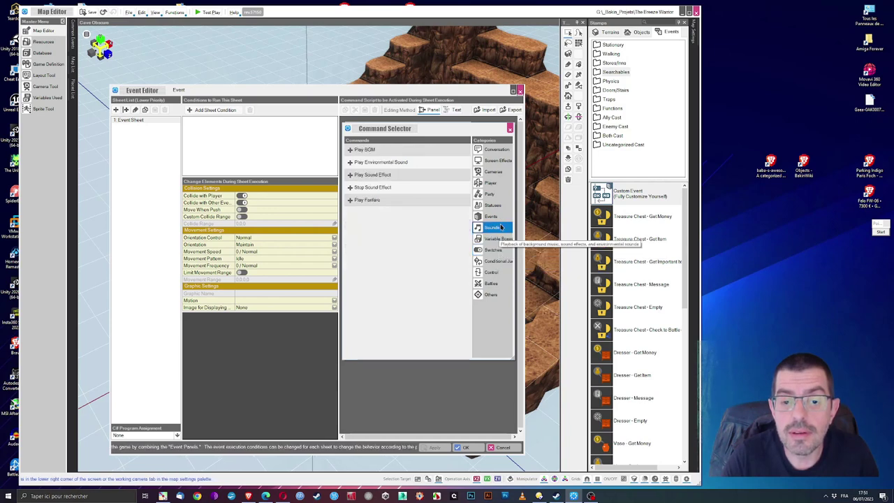
click(500, 217)
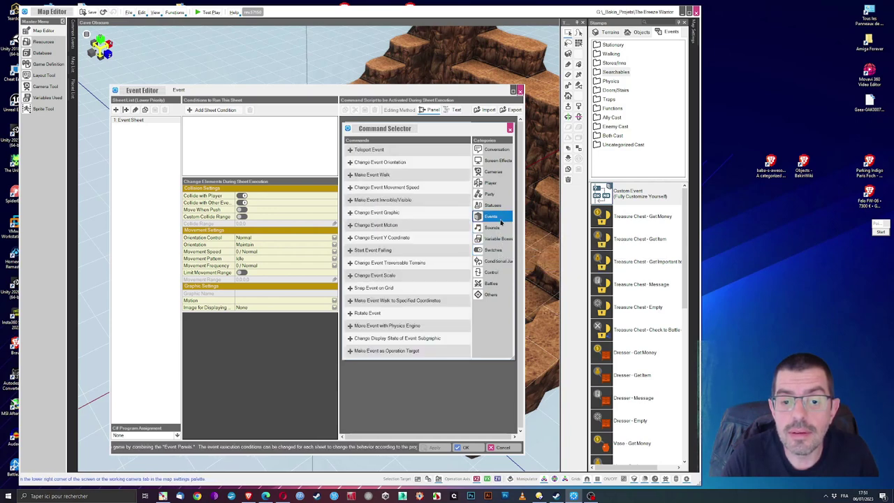
Add an Increase/Decrease Item command after the Teleport Player command.
click(499, 206)
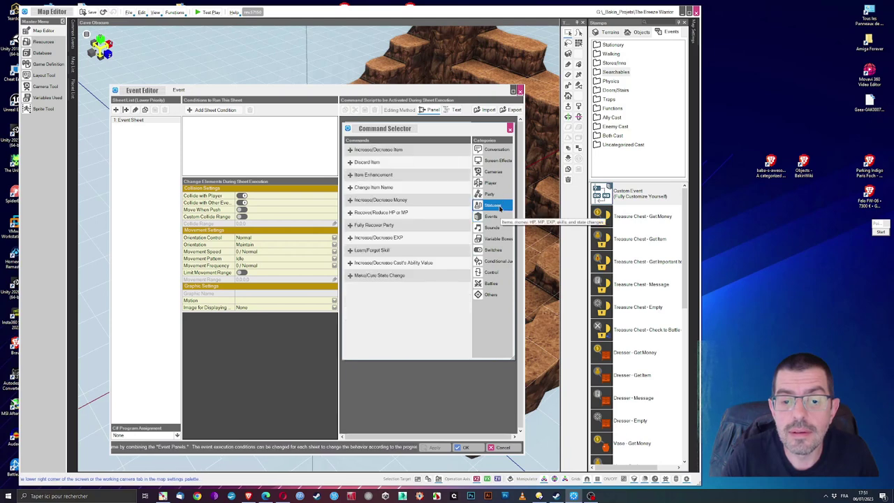
click(397, 151)
double_click(396, 151)
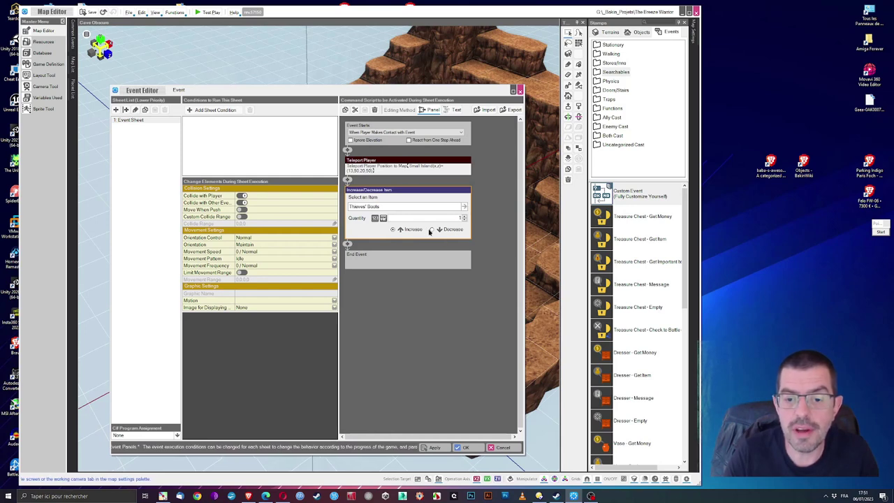
Set the item command to decrease the Bronze Key by 1 and accept the event changes.
click(464, 208)
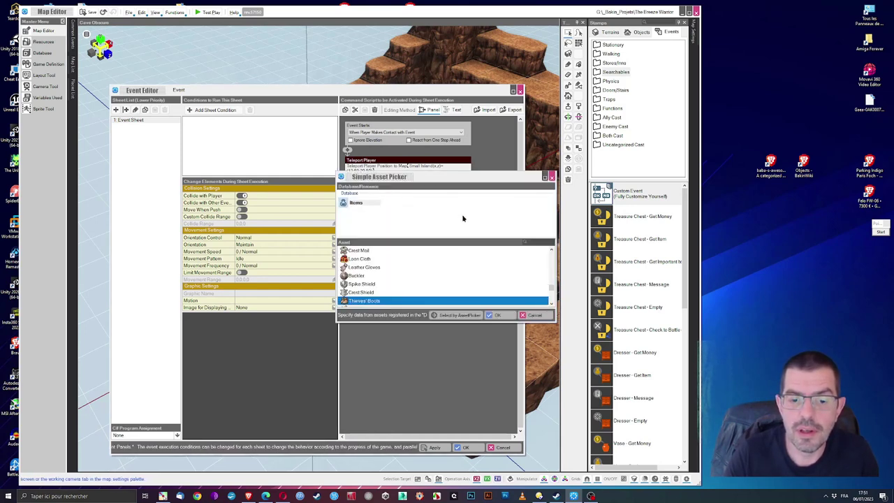
scroll(423, 276, up, 6)
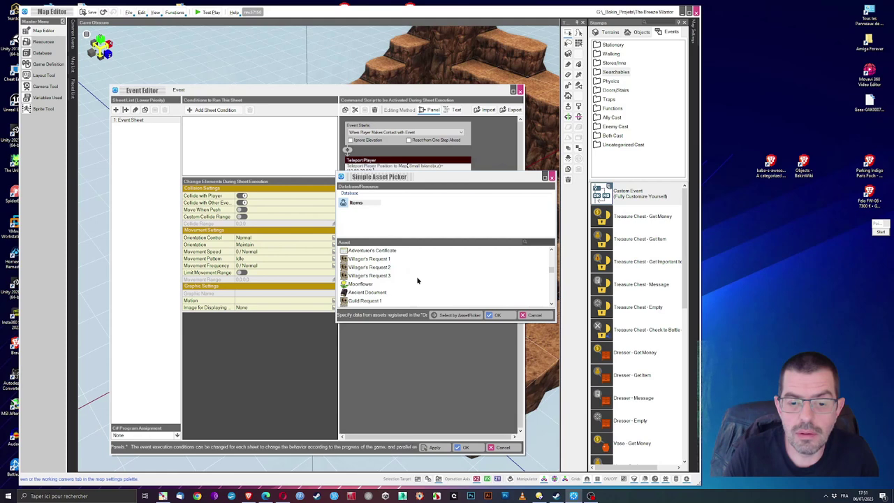
click(415, 250)
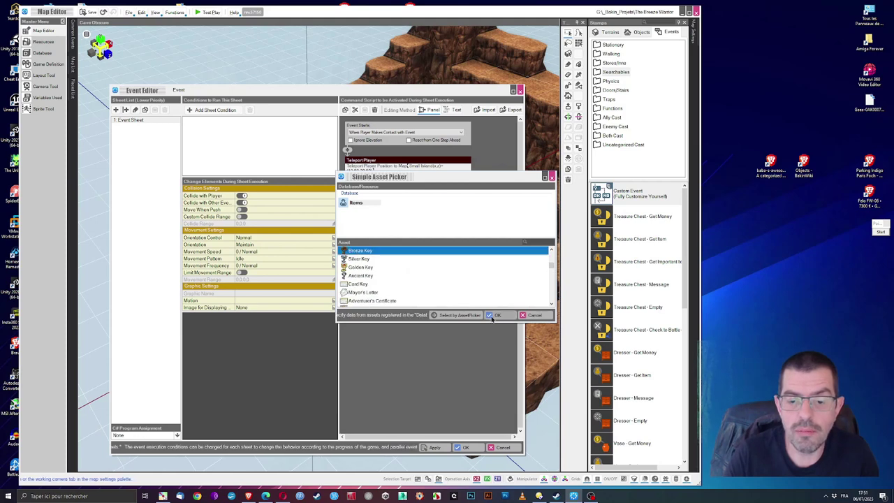
click(497, 315)
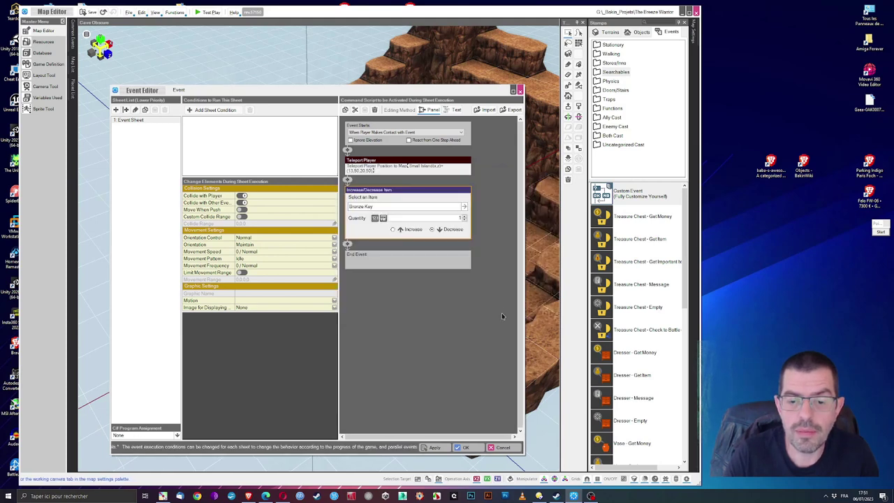
click(466, 448)
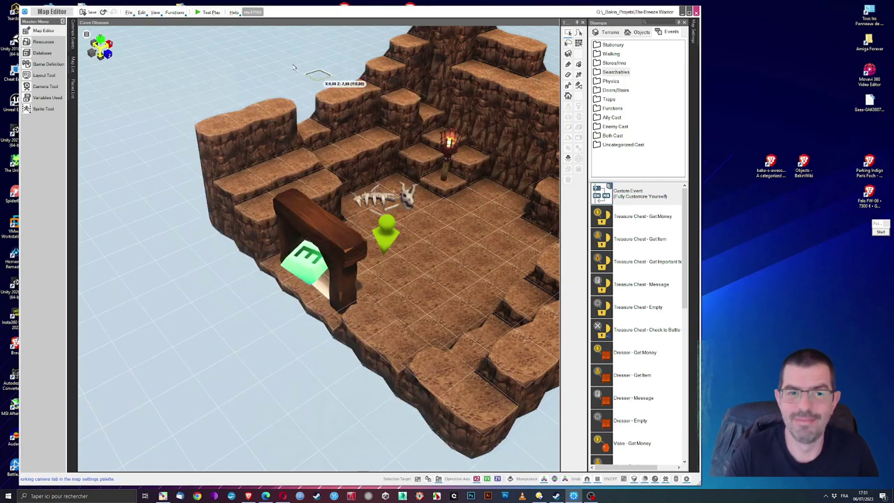
Save the project, start a test play and walk the character behind the blue-roofed house.
click(87, 12)
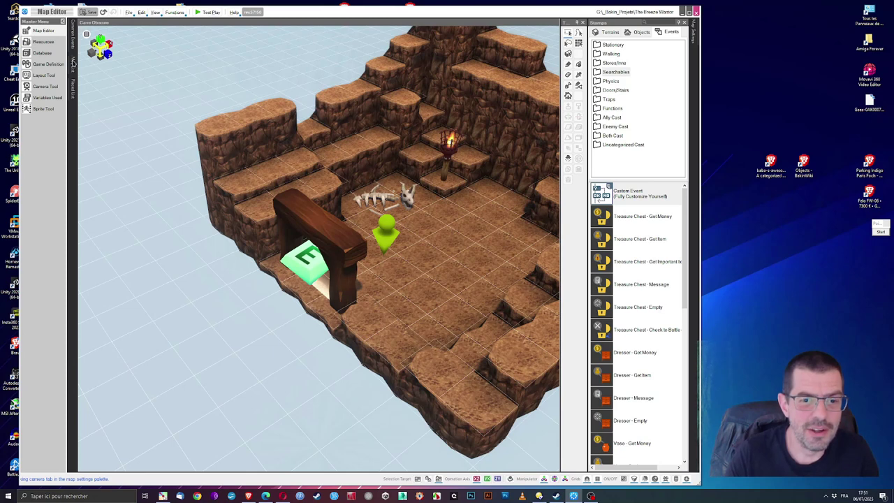
click(210, 12)
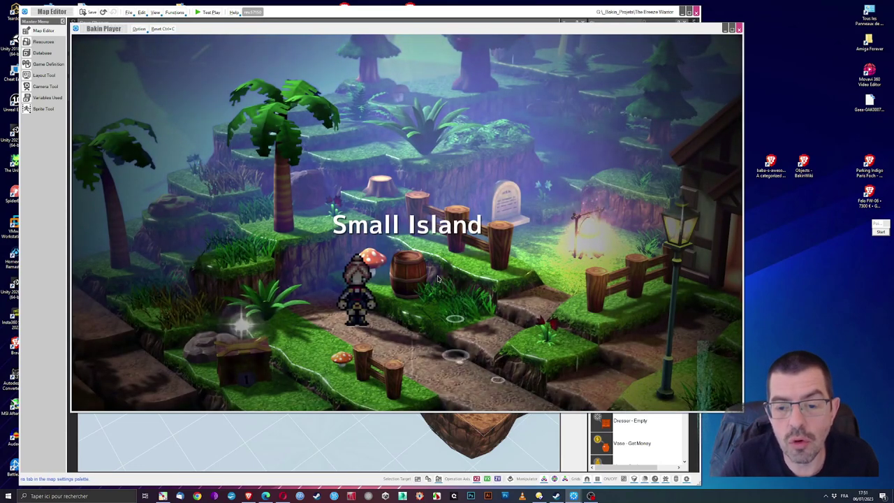
key(Right)
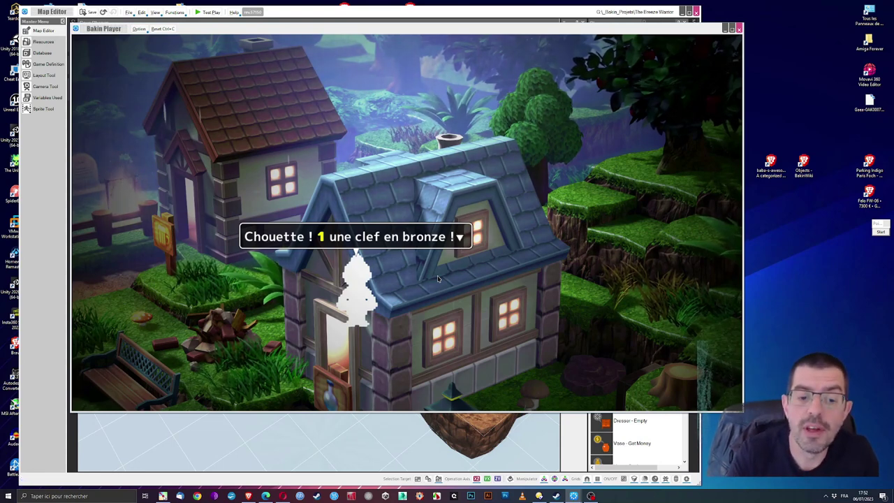
Dismiss the bronze key message, search the same spot again and close the resulting message.
key(space)
key(Return)
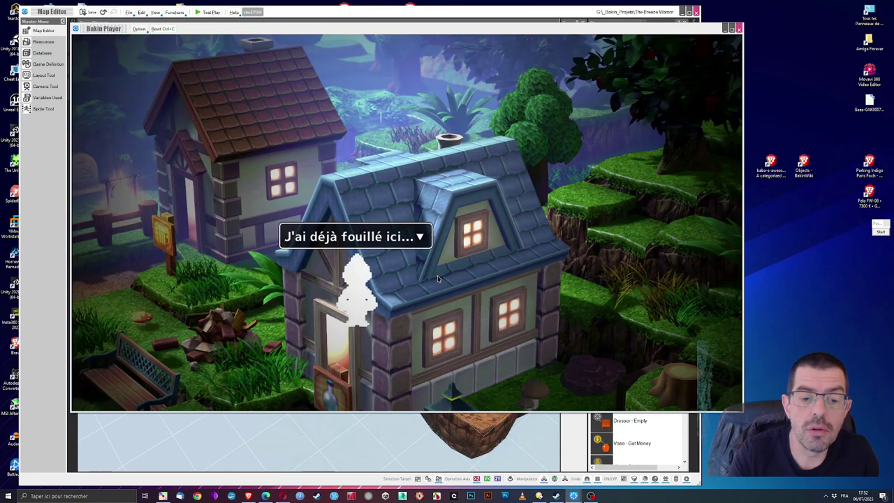
key(Return)
Walk the character out from behind the blue-roofed house, read the inn's sign and continue to the path beside the bench.
key(Up)
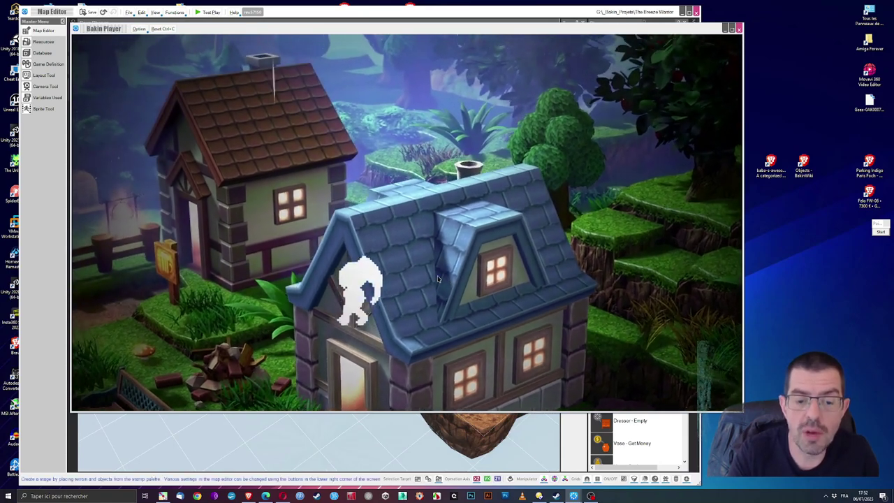
key(Left)
key(Return)
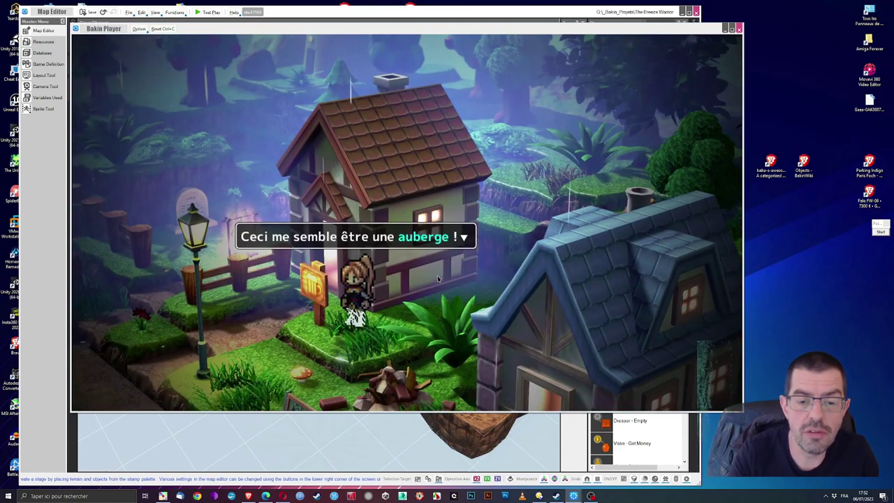
key(Return)
key(Down)
key(Left)
key(Down)
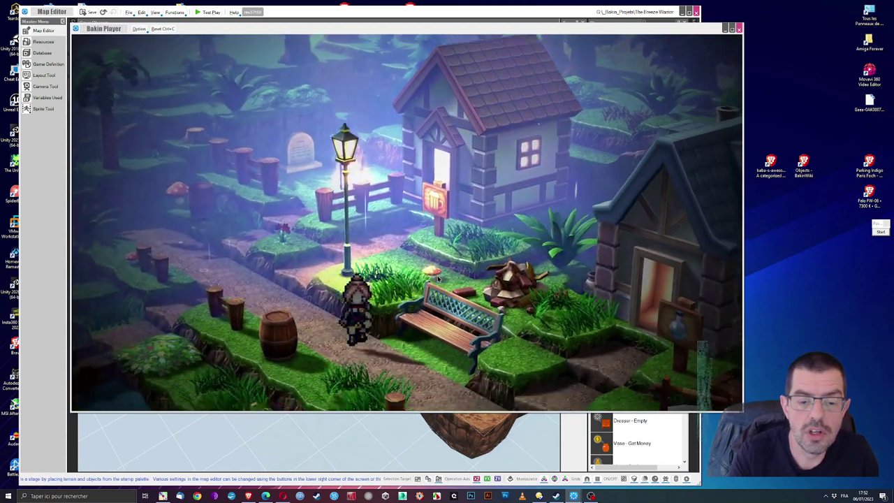
key(Right)
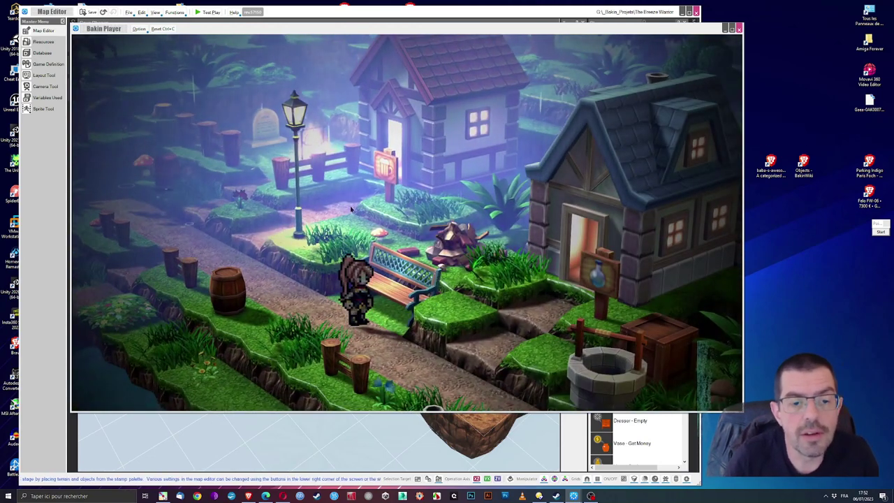
Check the character's item inventory for the Bronze Key before entering the cave, and return to the game.
key(Escape)
key(Return)
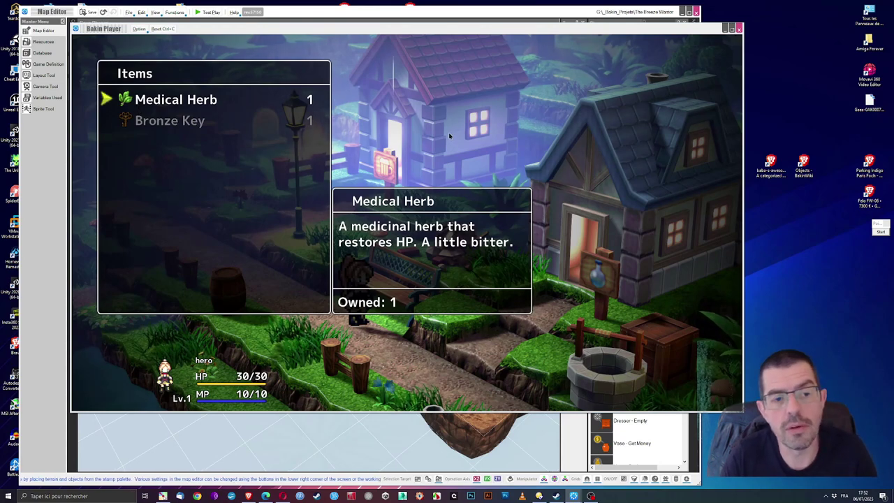
key(Escape)
key(Escape)
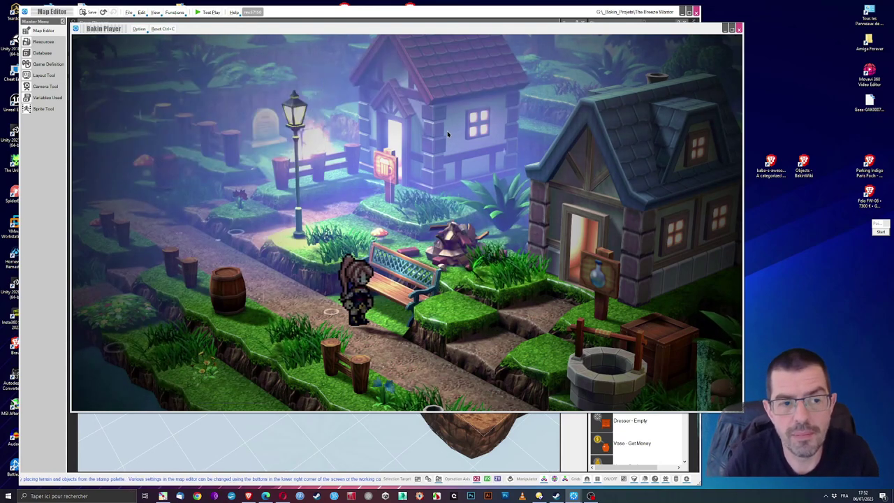
Walk the character past the well into the cave and back out through its wooden entrance frame.
key(Right)
key(Down)
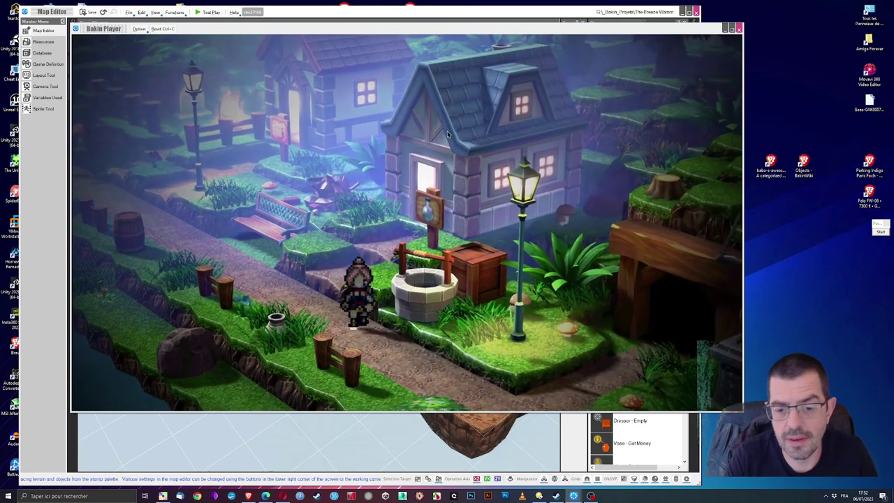
key(Right)
key(Up)
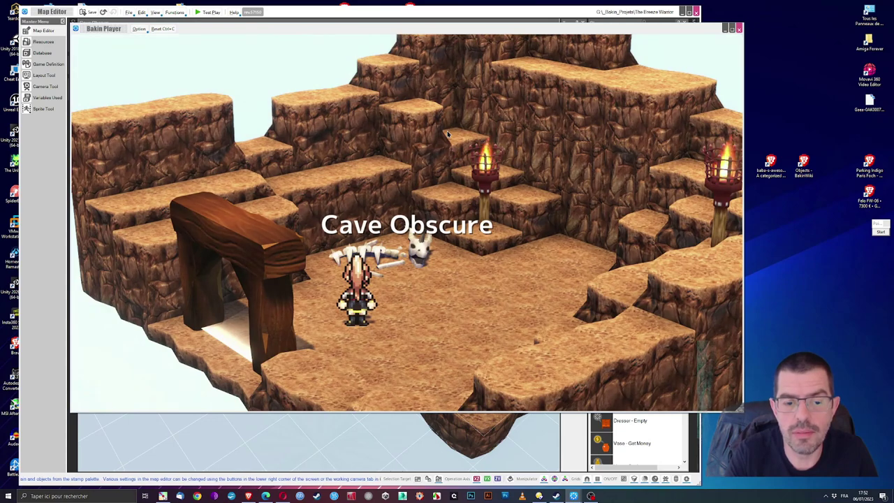
key(Left)
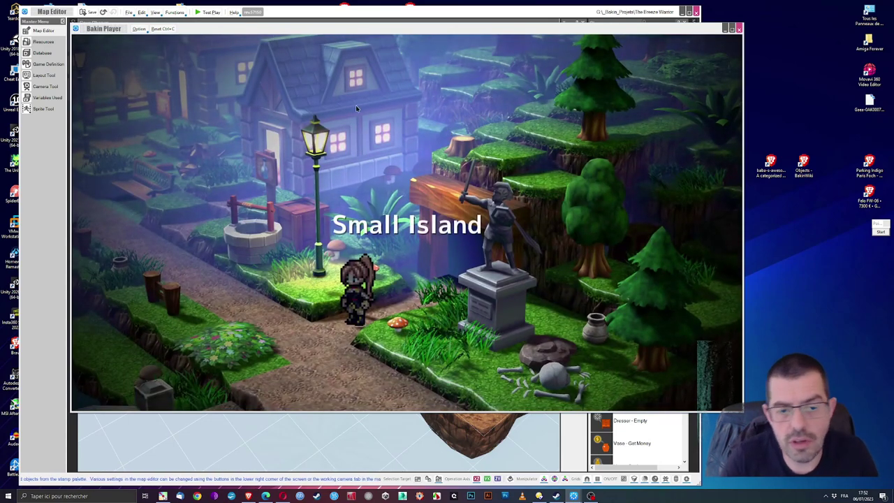
Check the item inventory for the Bronze Key again after leaving the cave, and close the menu.
key(Escape)
key(Return)
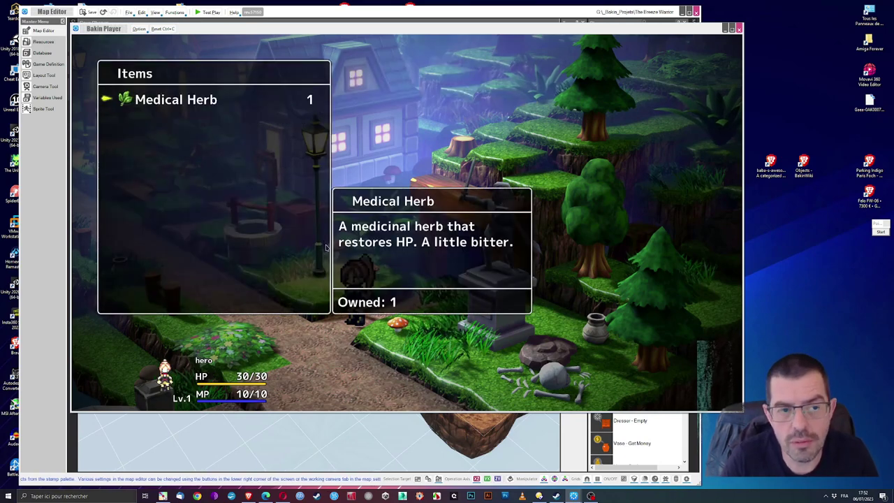
key(Escape)
key(Escape)
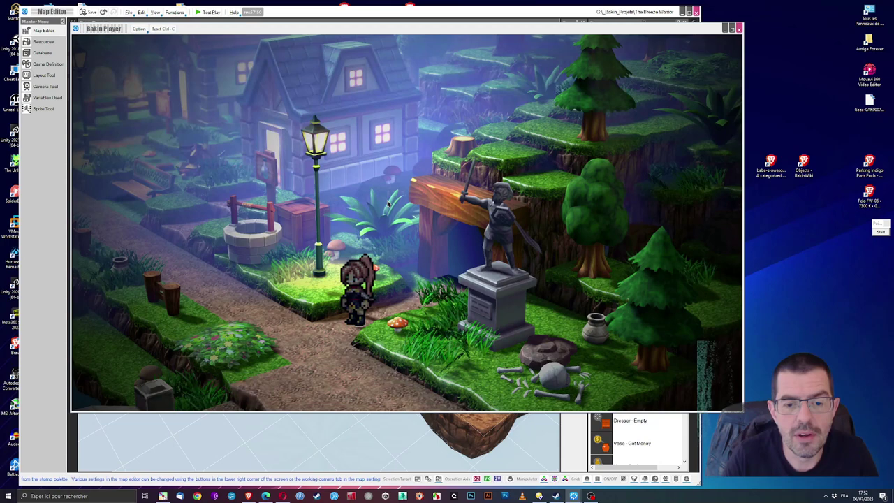
Walk the character back to the cave entrance to test access without the Bronze Key.
key(Up)
key(Right)
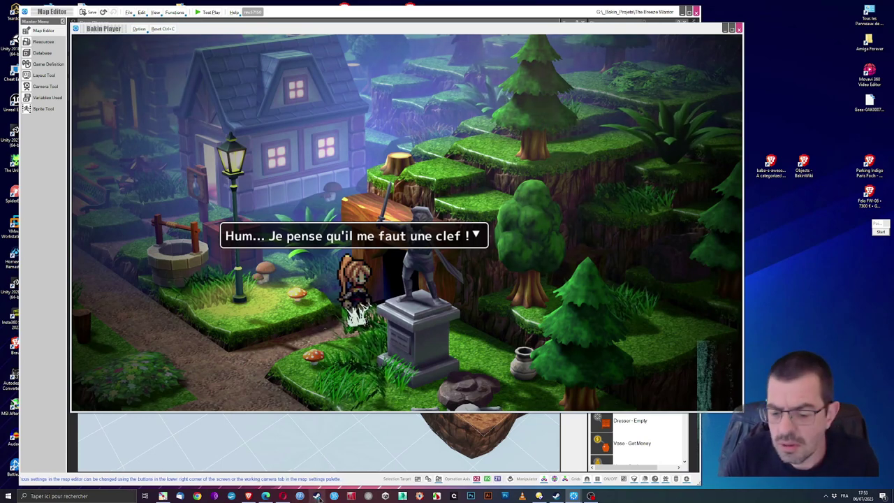
Switch to Steam, open the store page of RPG in a Box from the library and enlarge the window.
click(557, 496)
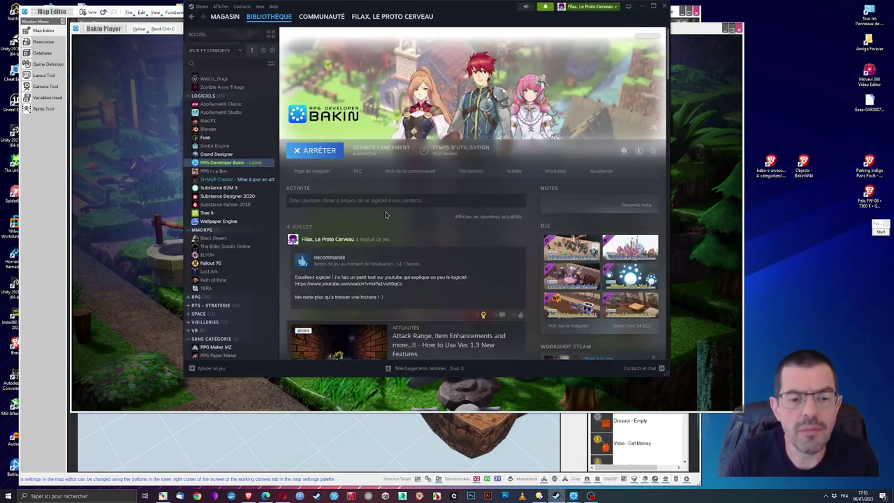
click(217, 170)
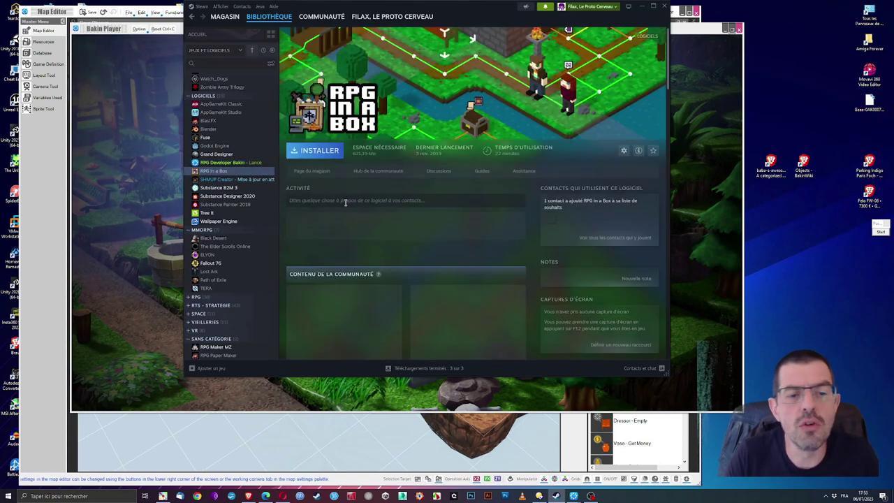
click(313, 171)
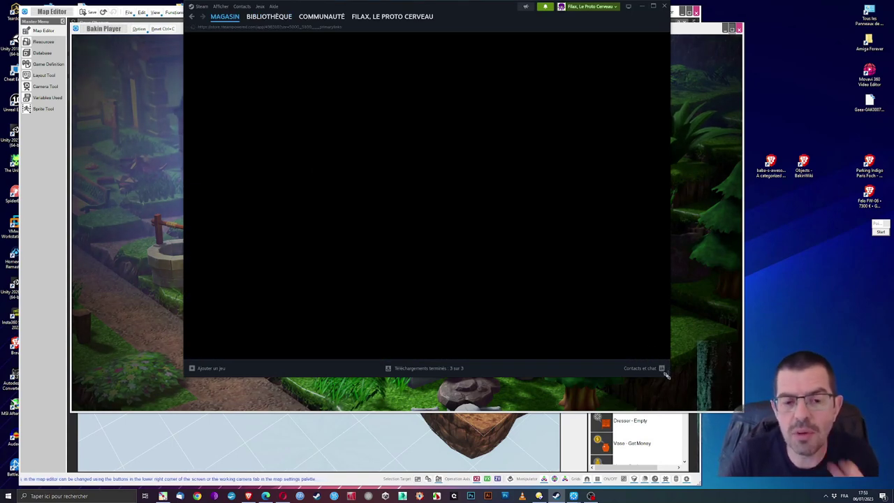
drag(667, 375, 728, 414)
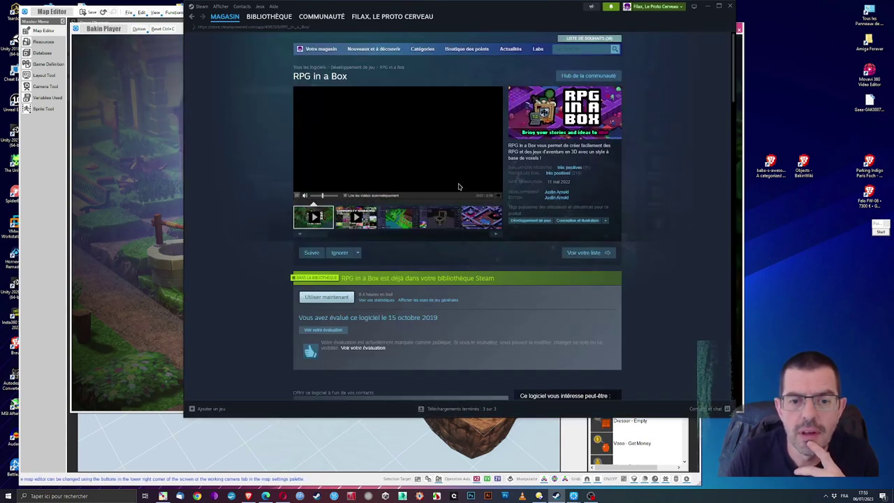
Browse the RPG in a Box store screenshots, including the map editor, dungeon, dialogue and voxel character images.
click(410, 222)
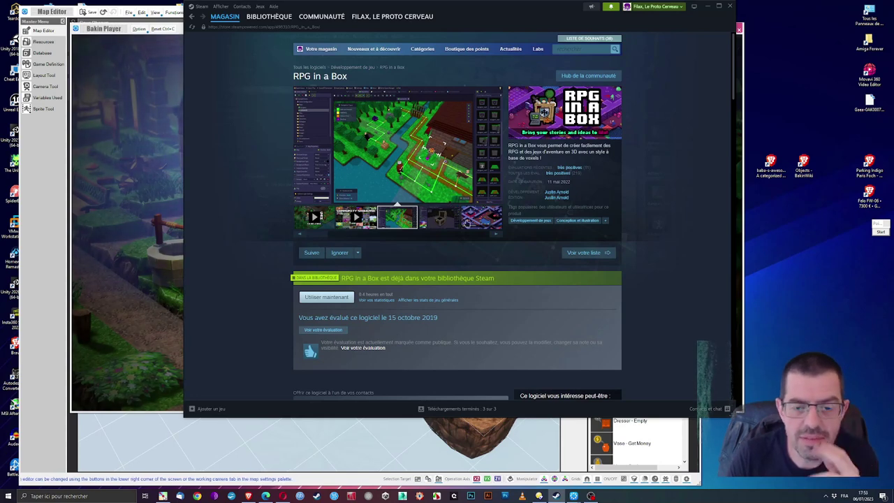
click(451, 225)
click(484, 222)
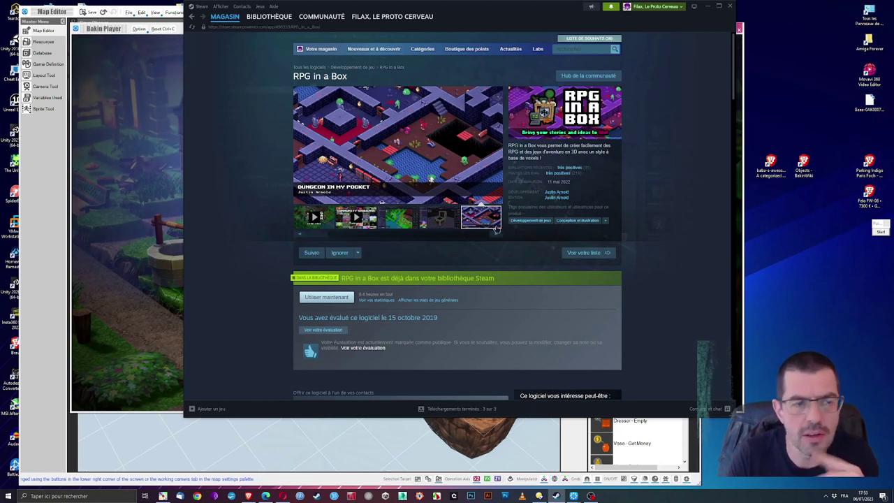
click(472, 234)
click(430, 217)
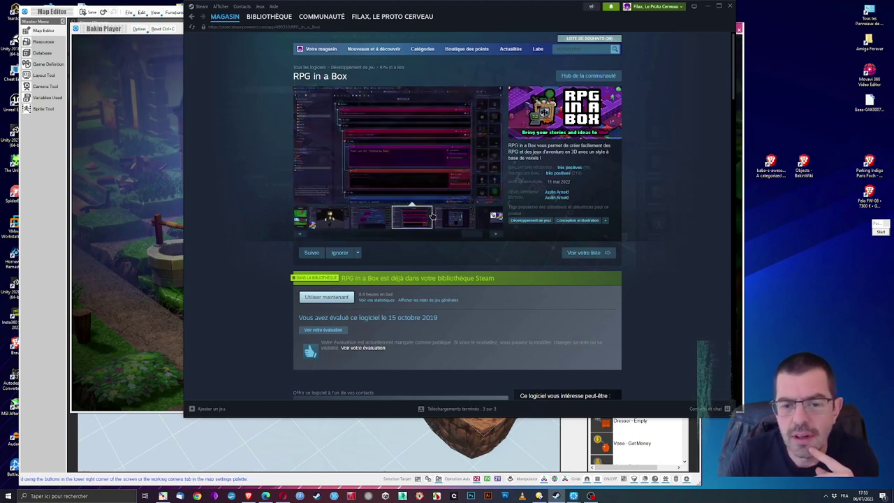
click(461, 218)
click(494, 223)
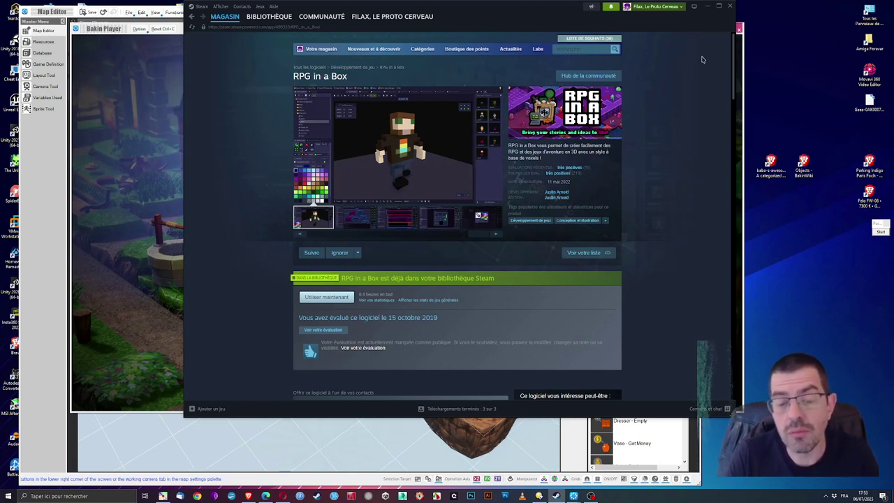
mouse_move(552, 169)
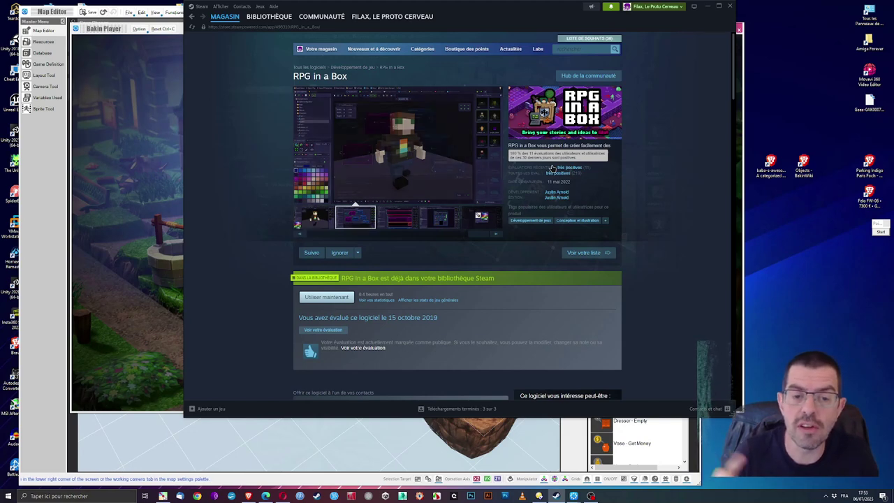
Examine the RPG in a Box script editor screenshot at full size, close it and minimize Steam.
click(412, 121)
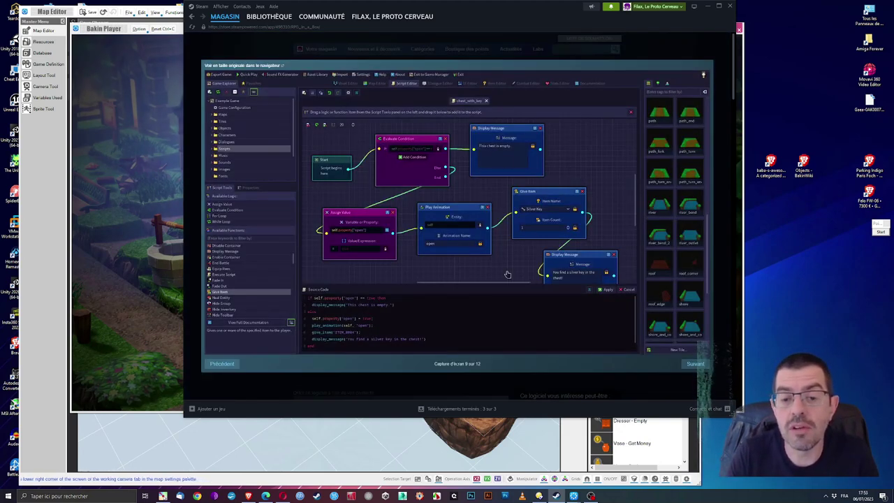
click(695, 63)
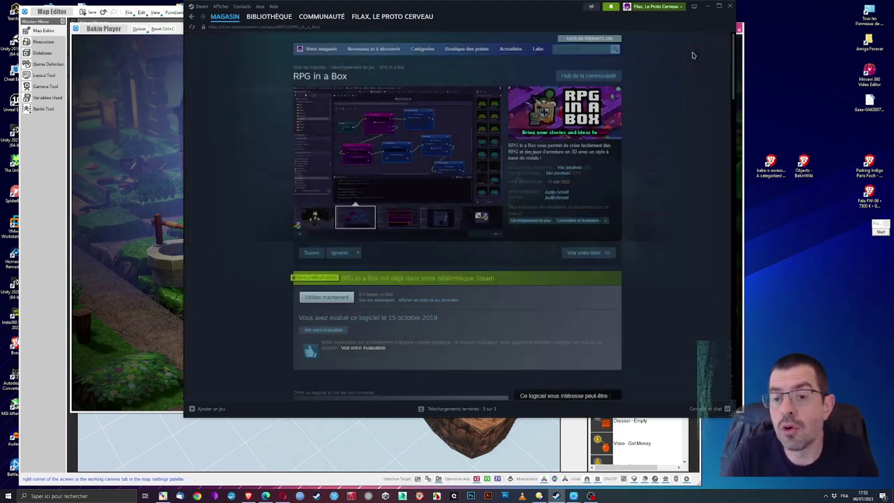
click(706, 7)
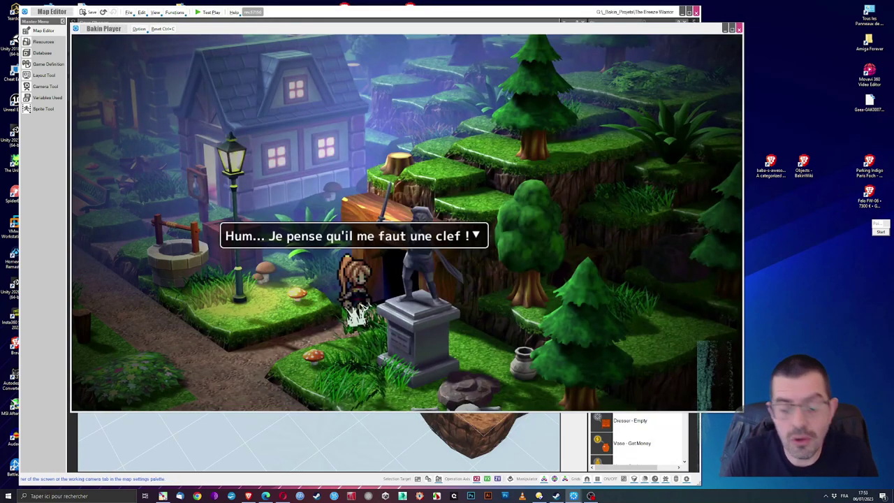
Dismiss the cave entrance message to end the test play, and open the Small Island map in the editor.
key(Return)
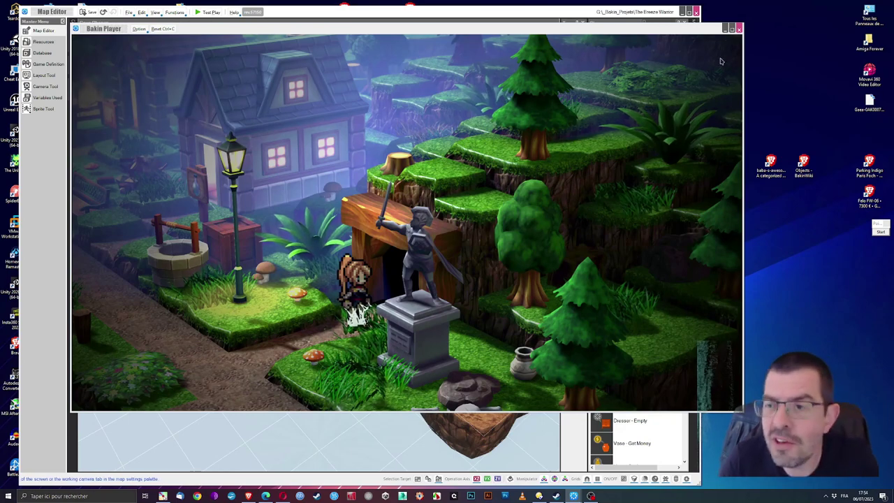
click(739, 28)
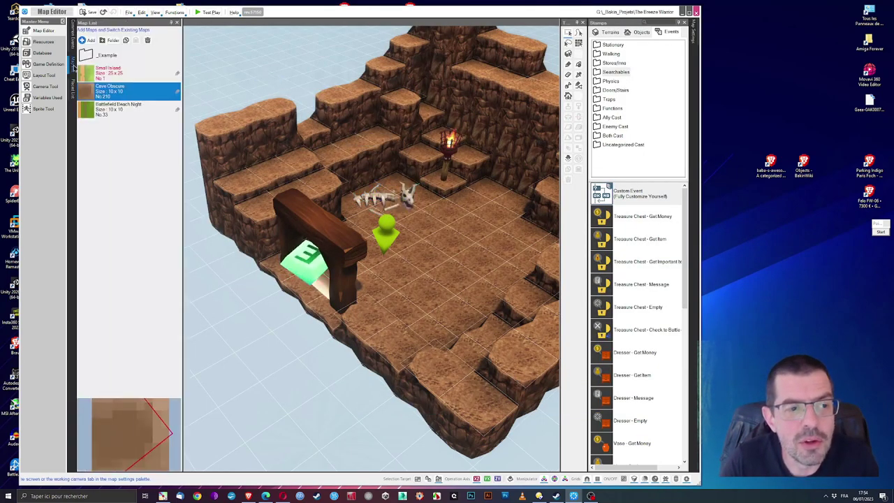
mouse_move(71, 85)
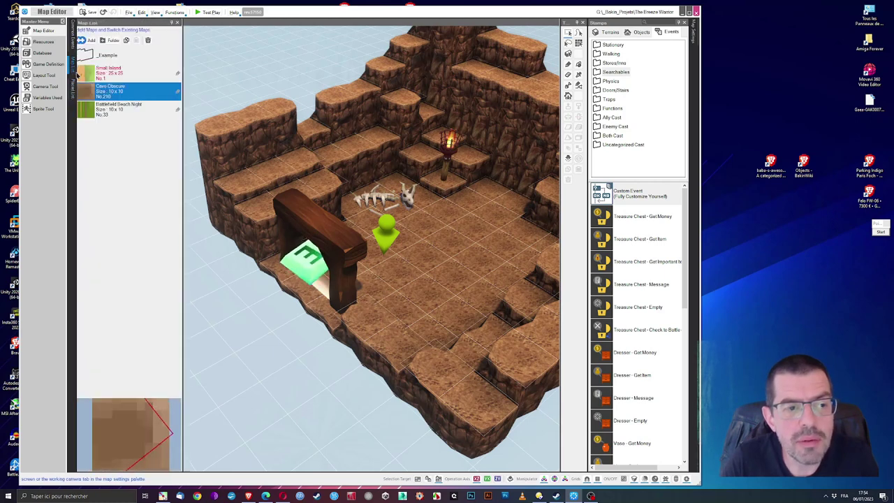
double_click(112, 78)
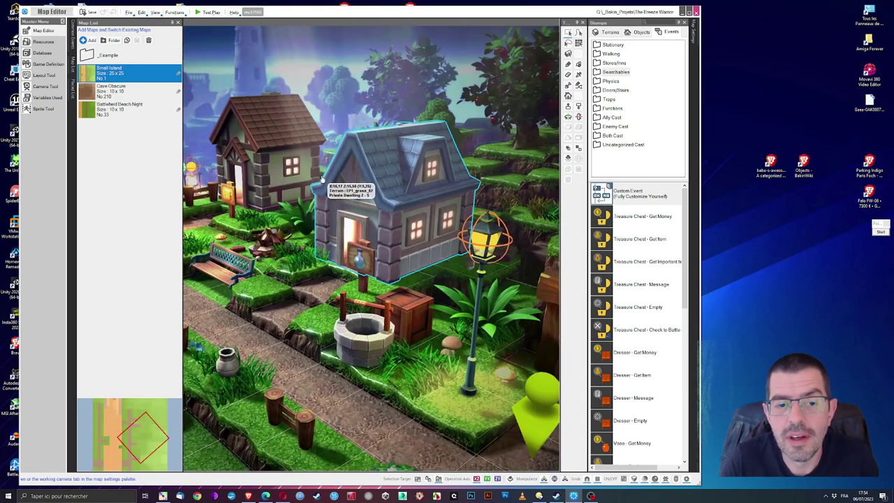
Turn off the fog in Small Island's rendering settings and examine the scene around the pirate ship and lighthouse.
right_drag(322, 180, 328, 231)
click(694, 29)
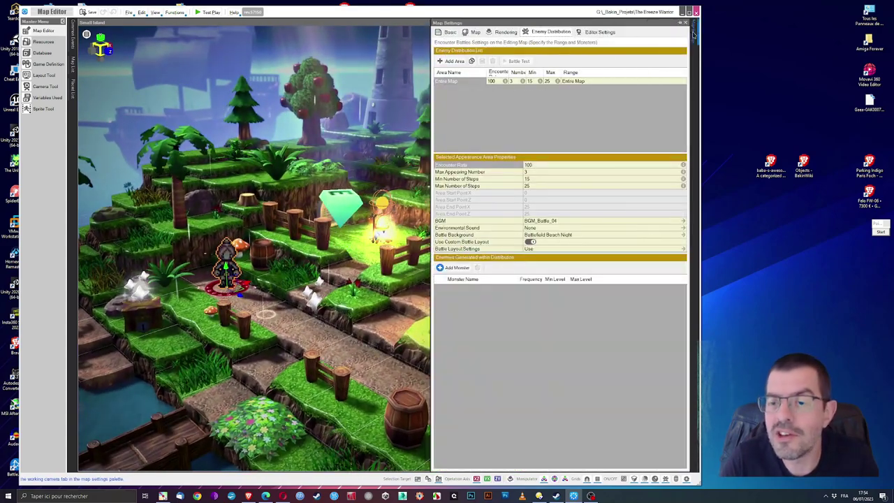
click(506, 32)
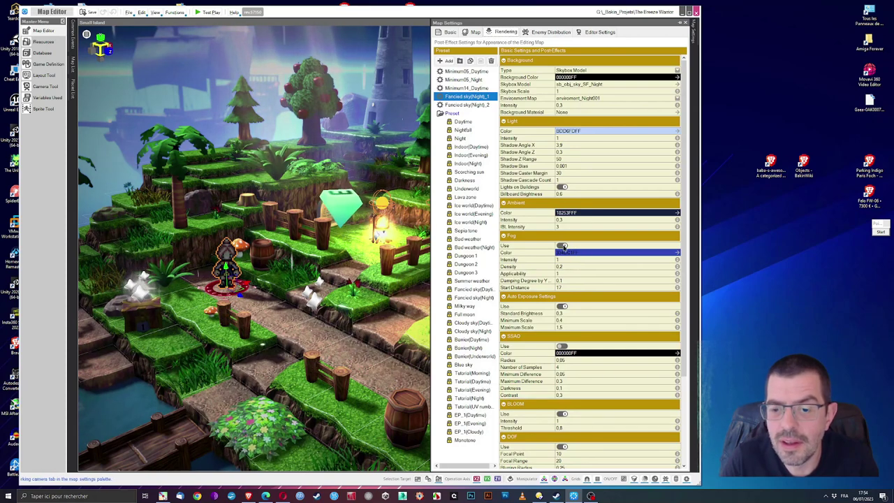
click(563, 247)
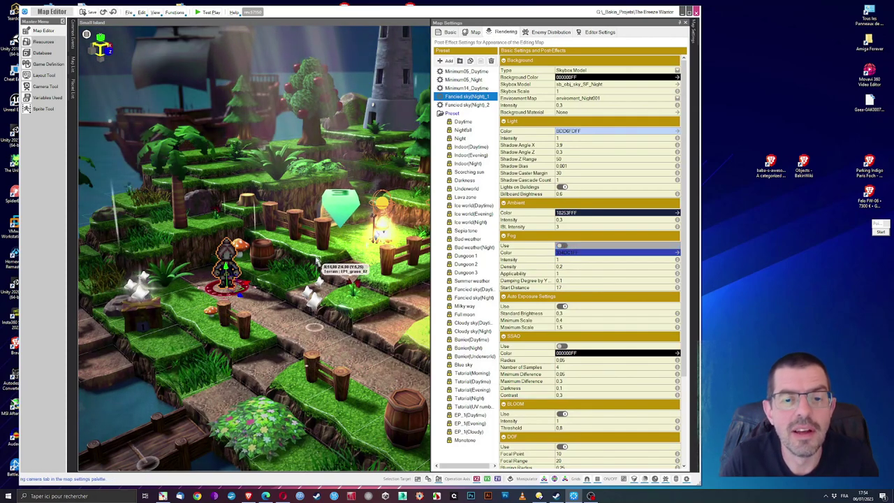
right_click(318, 259)
click(412, 215)
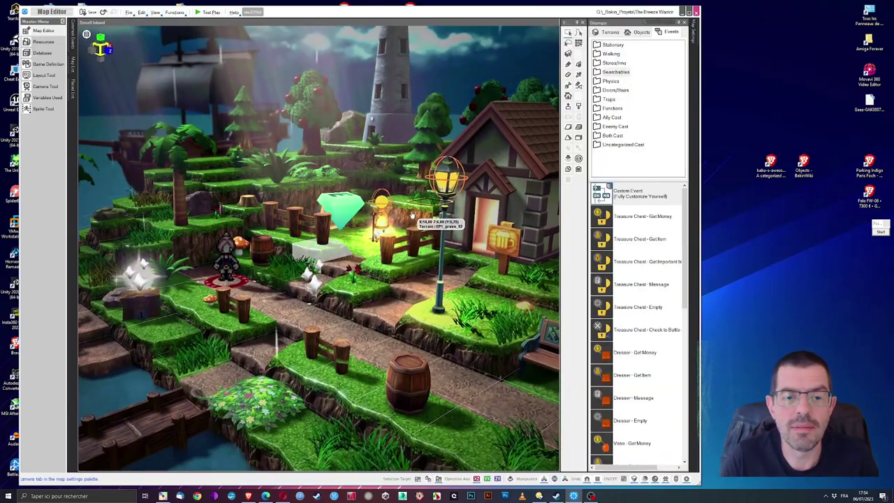
mouse_move(412, 215)
middle_down()
mouse_move(424, 200)
mouse_move(422, 219)
mouse_move(404, 212)
mouse_move(414, 217)
middle_up()
right_drag(414, 218, 410, 215)
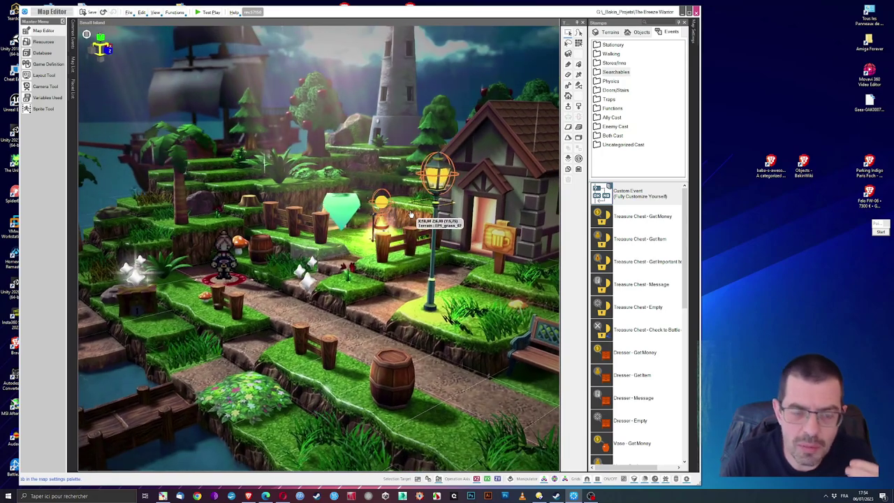
middle_drag(411, 215, 413, 211)
right_drag(413, 211, 413, 211)
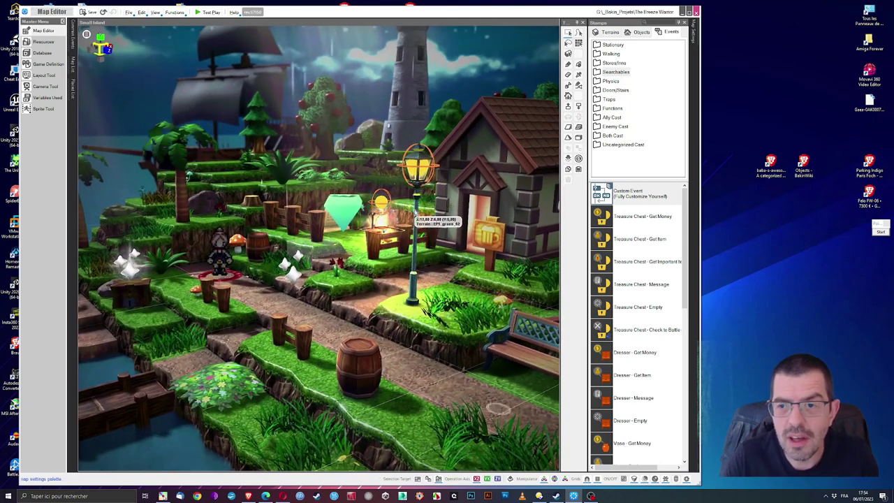
Turn the fog back on in Small Island's rendering settings and return to the map view.
mouse_move(693, 37)
click(563, 248)
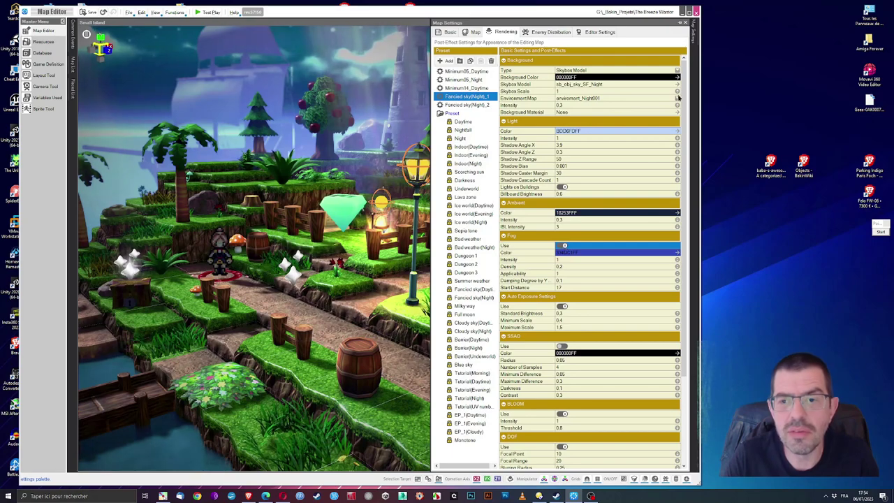
click(693, 46)
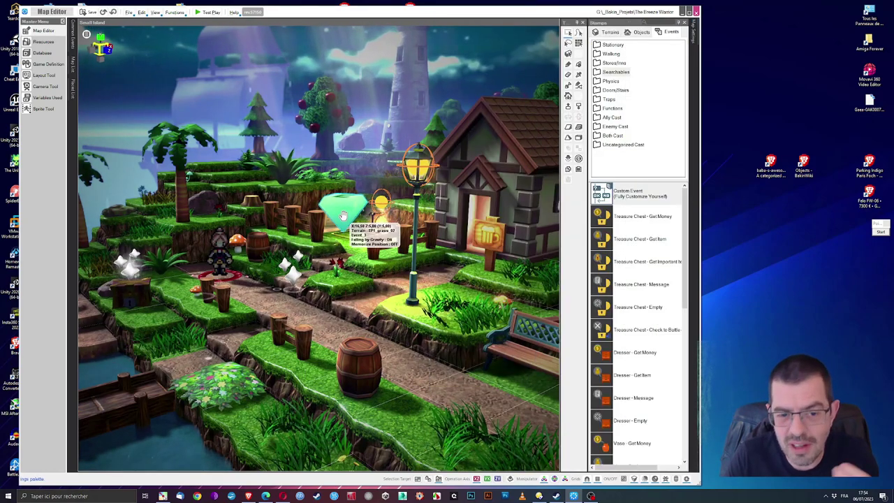
mouse_move(348, 219)
middle_down()
mouse_move(361, 225)
mouse_move(350, 210)
mouse_move(347, 222)
middle_up()
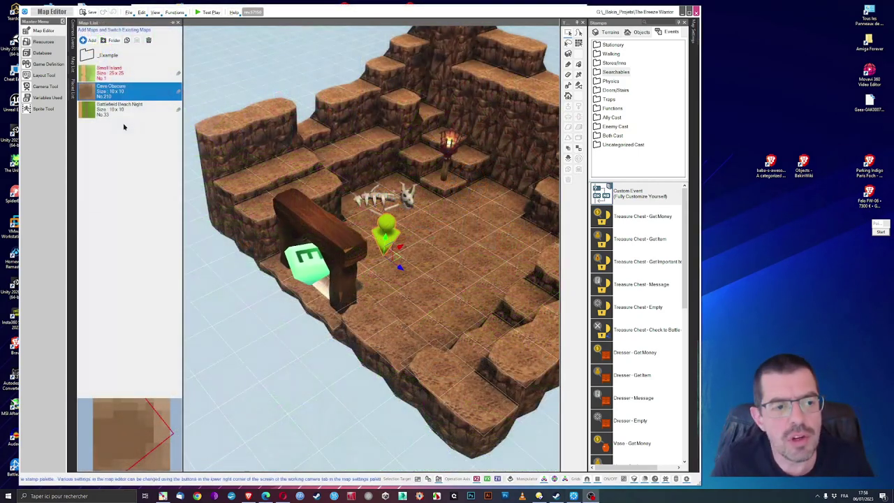
Try the Nightfall, Indoor(Daytime), Indoor(Evening) and Indoor(Night) rendering presets on the cave map.
middle_drag(395, 245, 403, 217)
right_drag(402, 218, 437, 220)
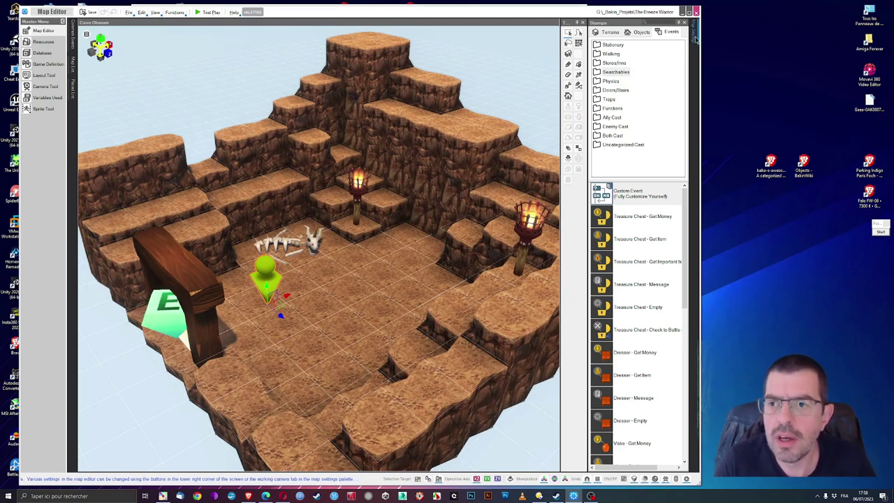
mouse_move(696, 40)
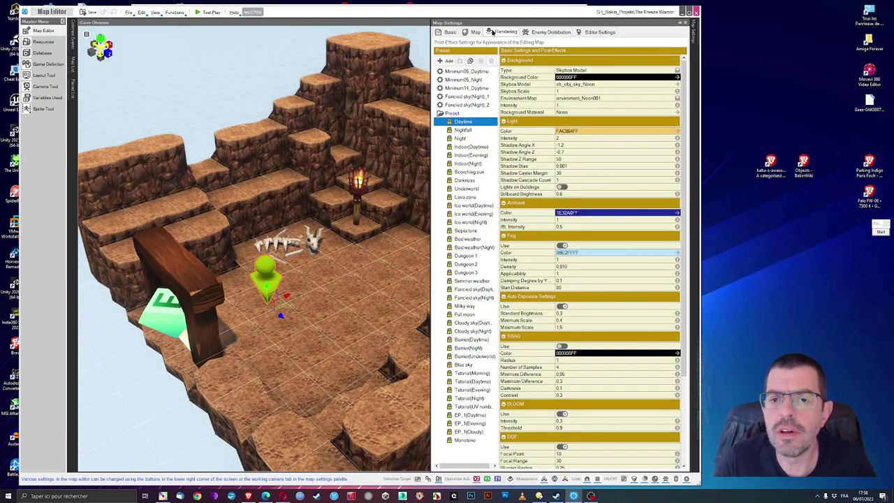
click(462, 129)
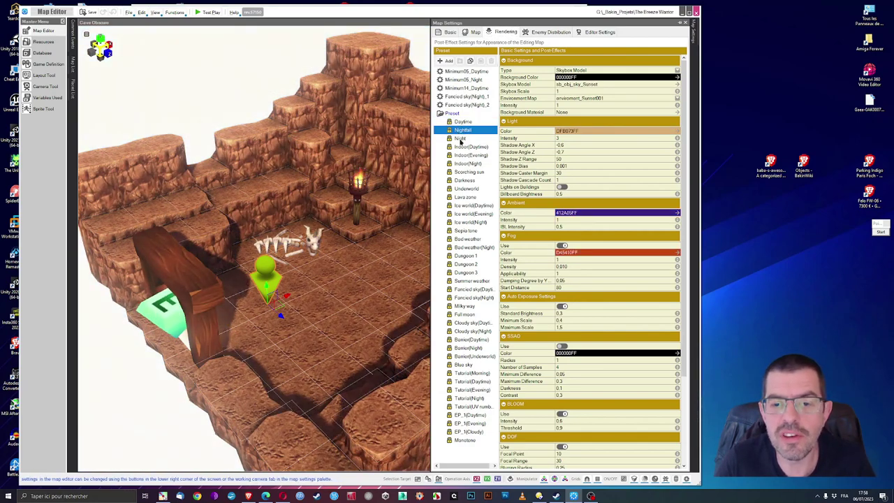
click(463, 148)
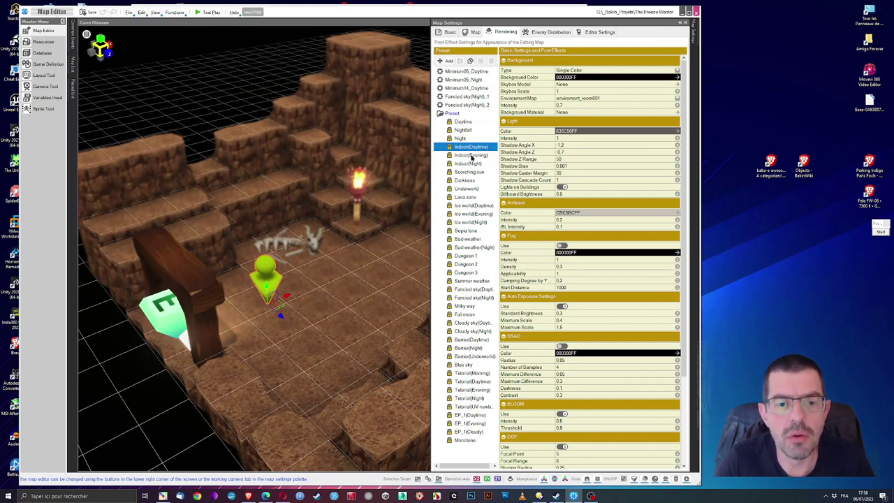
click(472, 155)
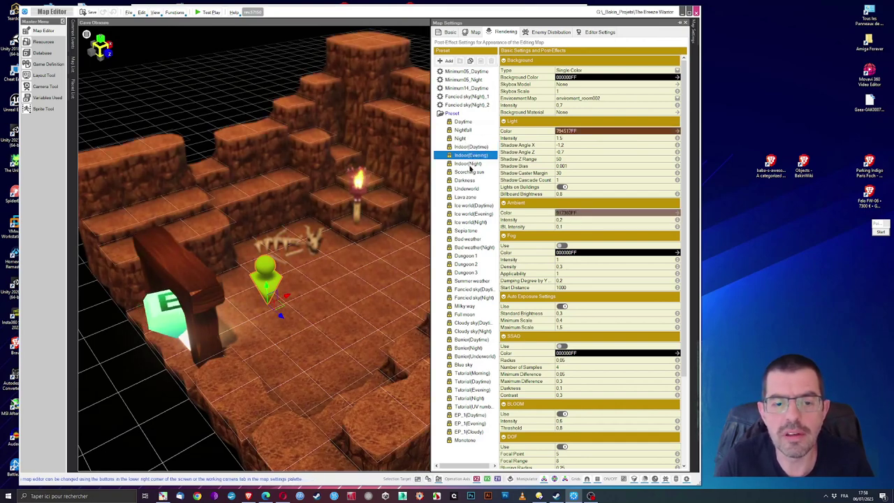
click(470, 165)
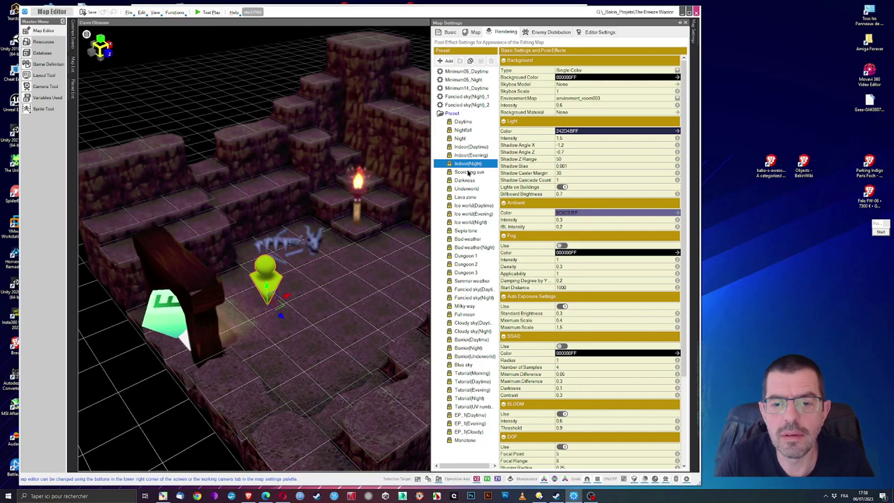
Try the Scorching sun, Darkness, Underworld, Lava zone and three Ice world rendering presets on the cave map.
click(468, 172)
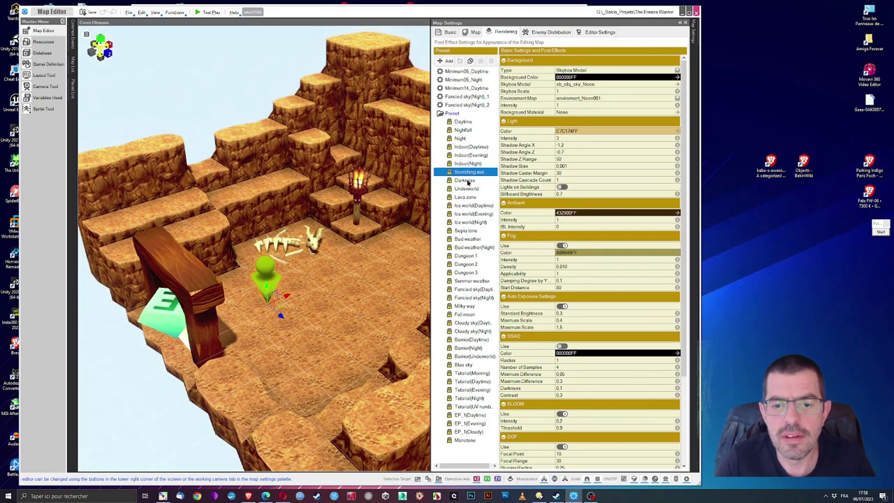
click(467, 180)
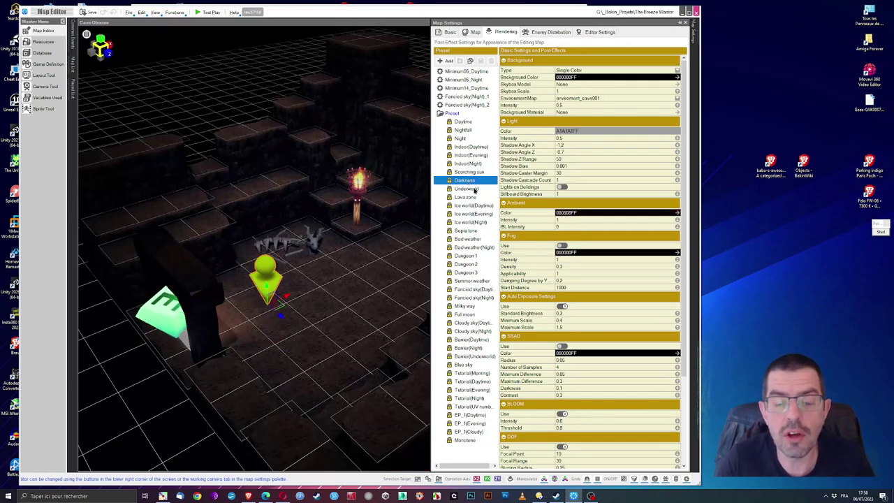
click(473, 190)
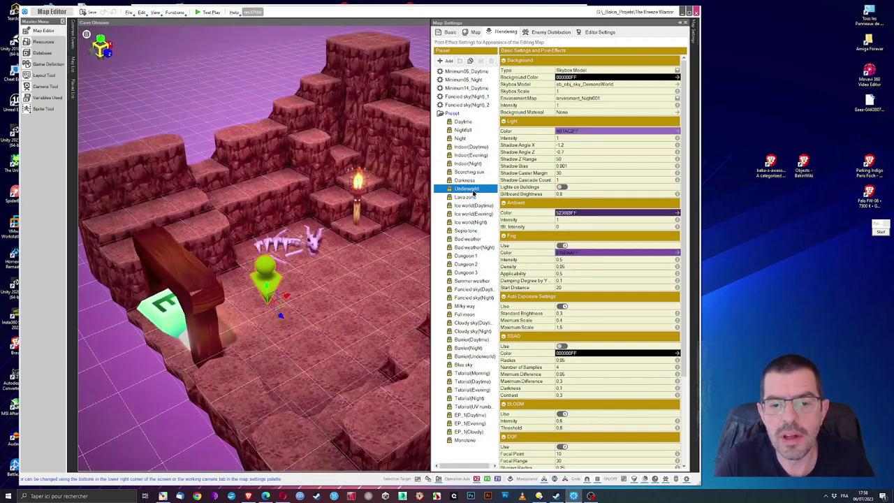
click(472, 198)
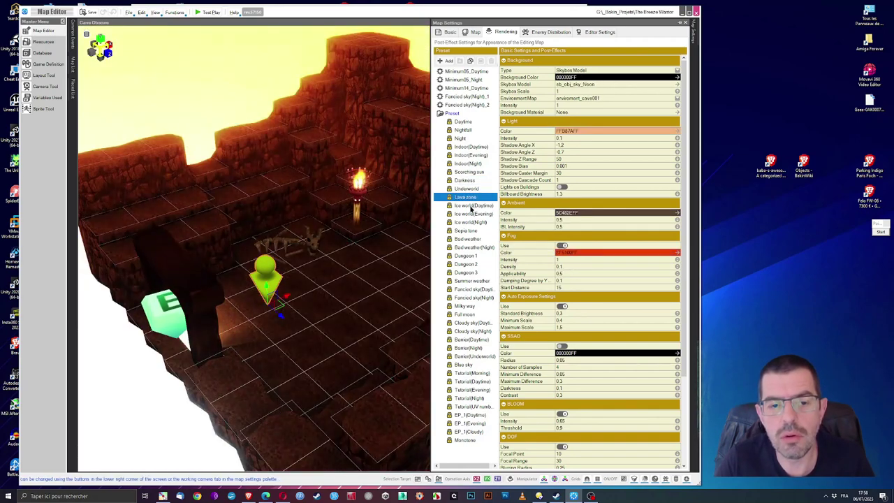
click(472, 206)
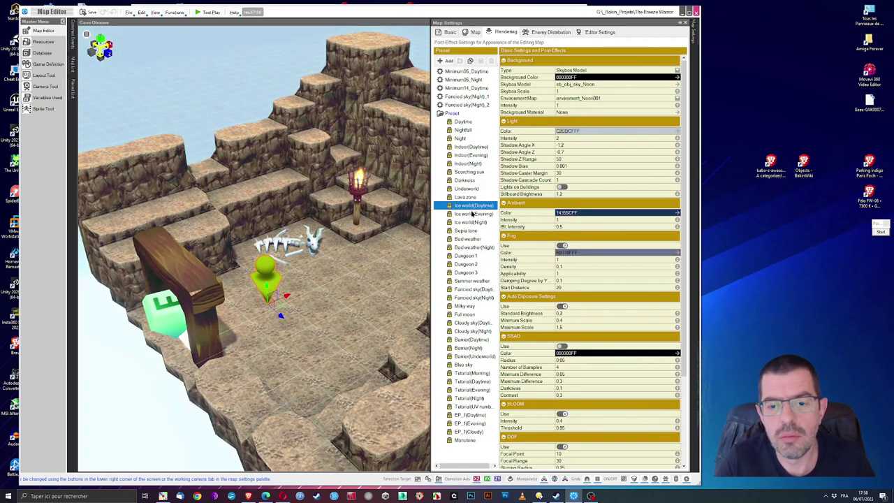
click(472, 214)
click(472, 222)
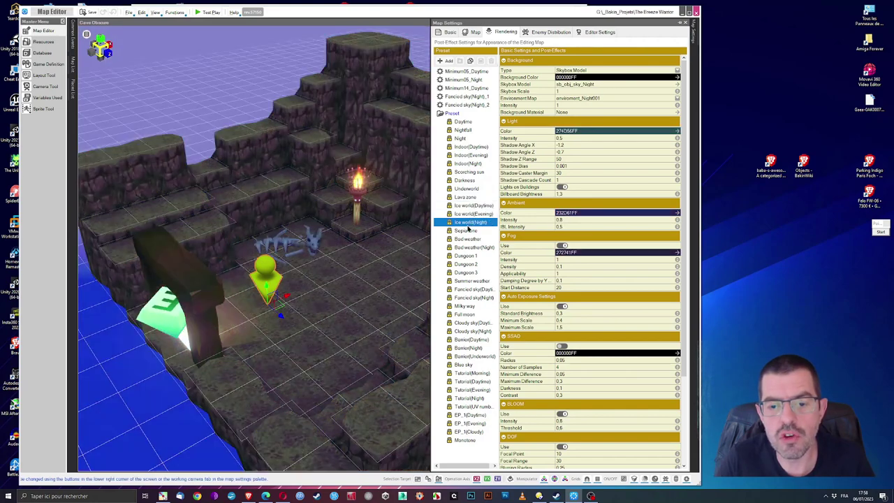
Try the Sepia tone, Bad weather, Bad weather(Night), Dungeon 1, Dungeon 2 and Dungeon 3 rendering presets on the cave.
click(467, 231)
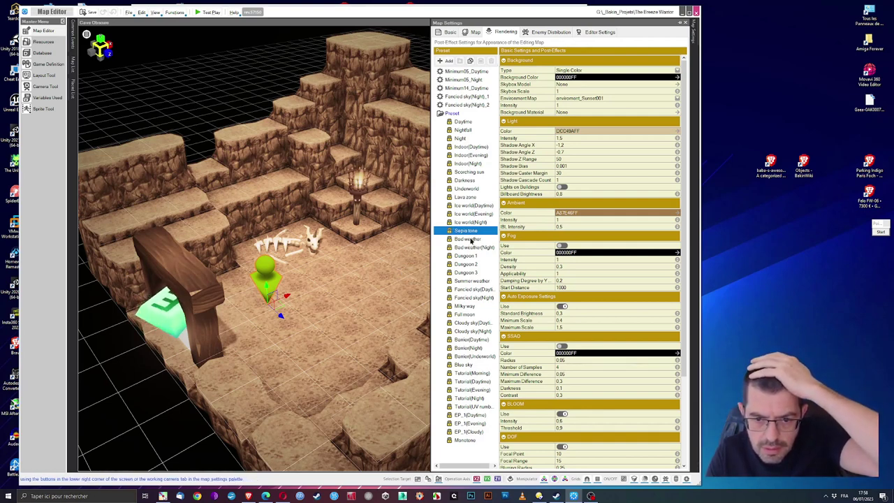
click(468, 239)
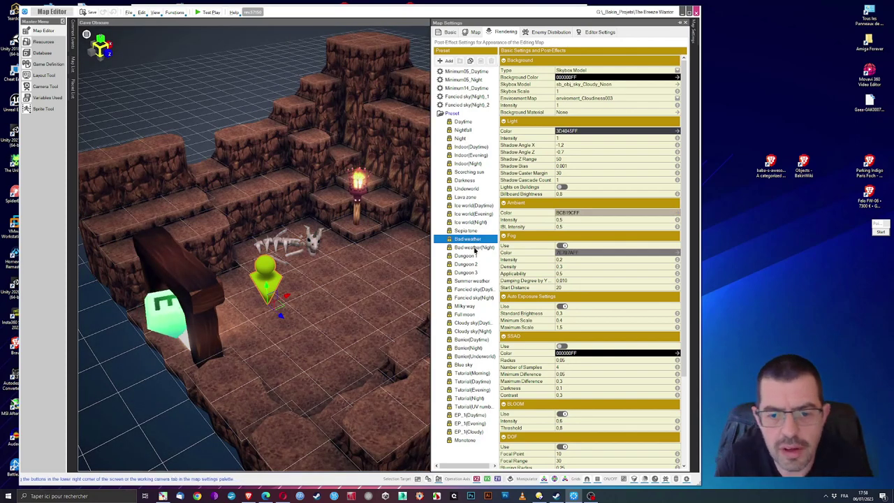
click(474, 248)
click(471, 256)
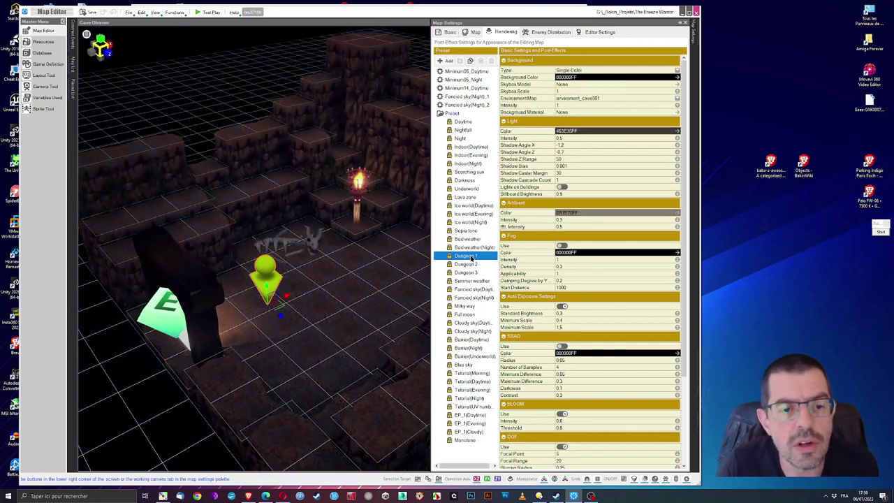
click(472, 265)
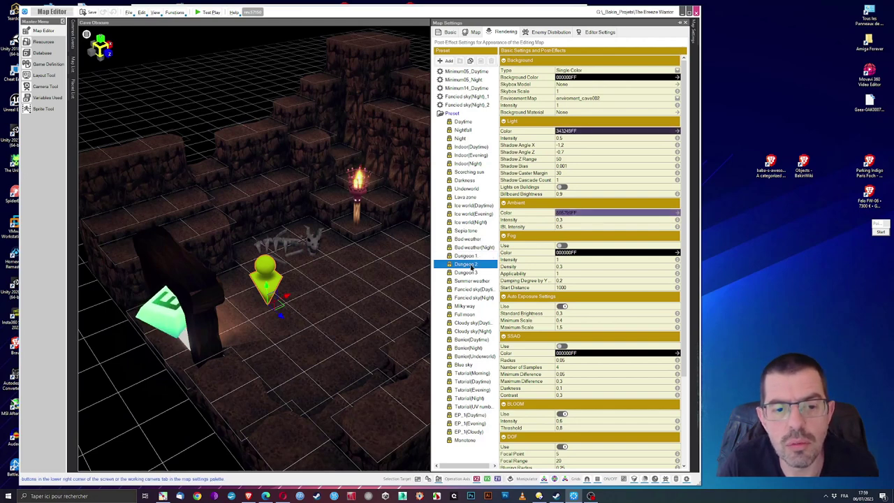
click(470, 273)
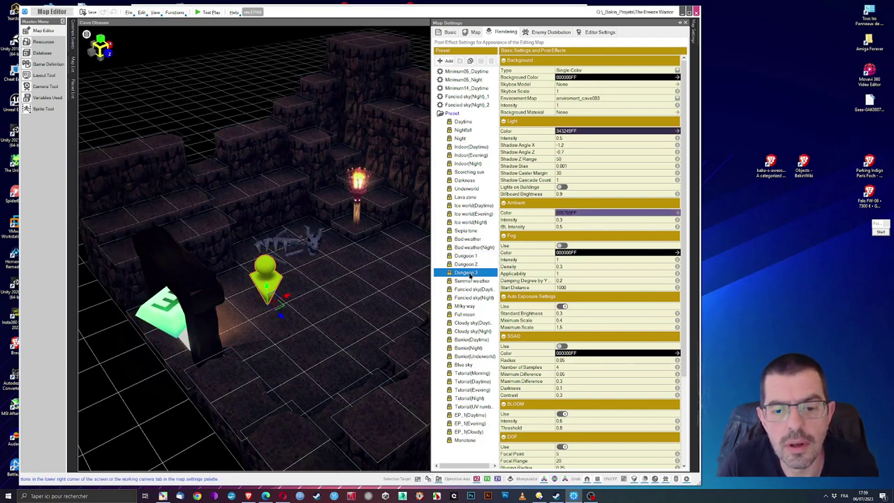
Compare the Tutorial(Morning), Cloudy sky(Daytime), Summer weather and Dungeon 2 rendering presets on the cave map.
click(471, 374)
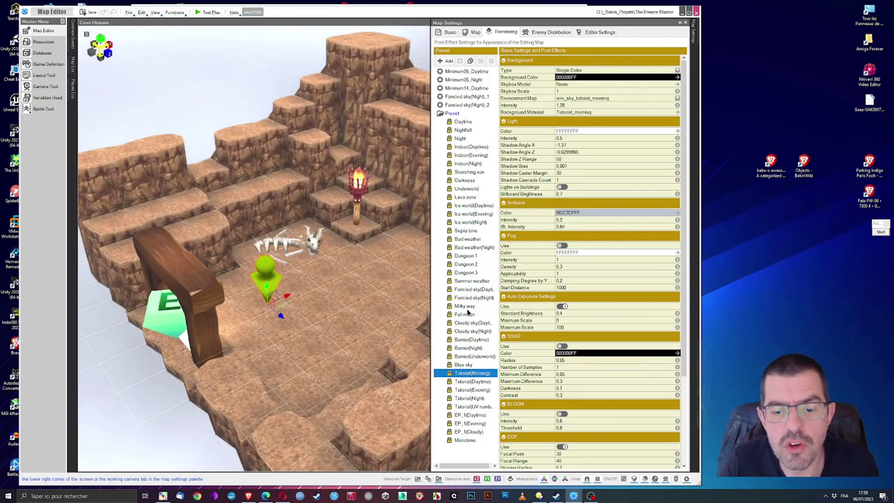
click(469, 323)
click(469, 281)
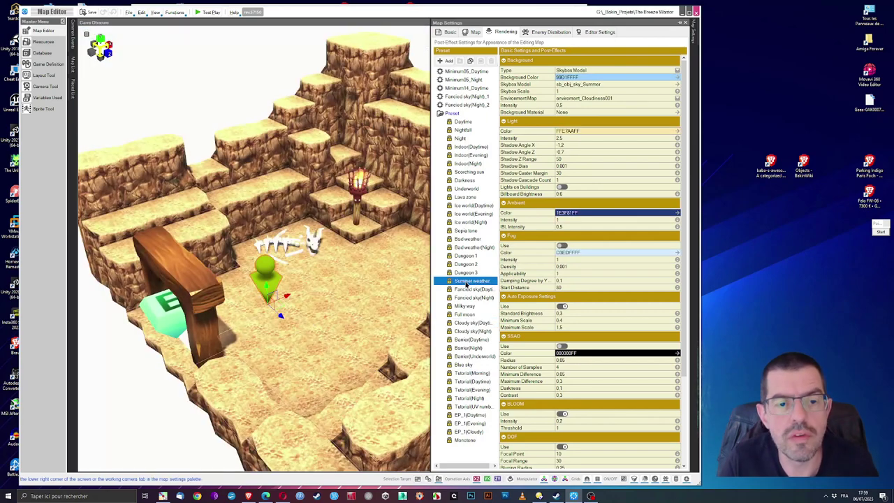
click(466, 264)
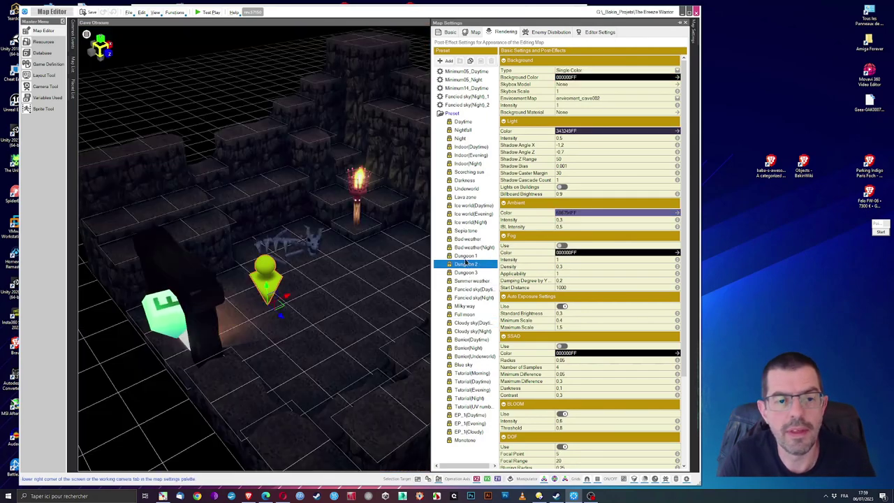
Apply the Dungeon 1 preset to the cave, turn on its fog and accept creating new rendering settings from the preset.
click(466, 256)
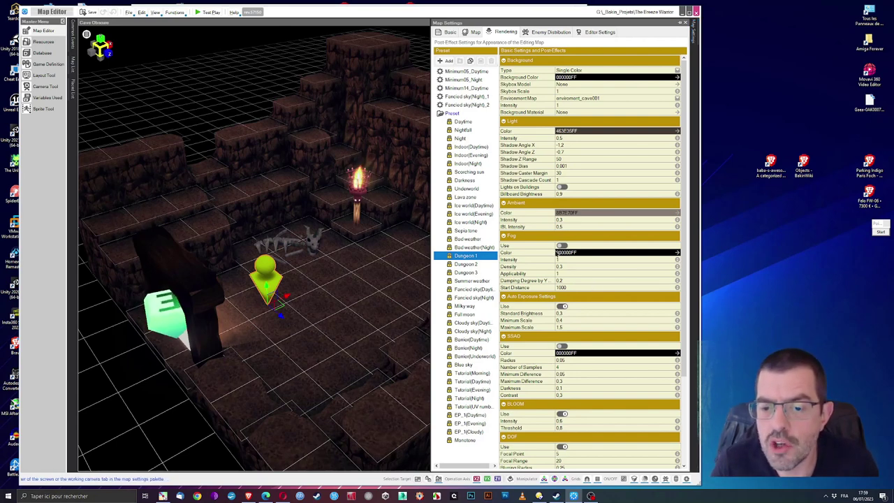
click(563, 246)
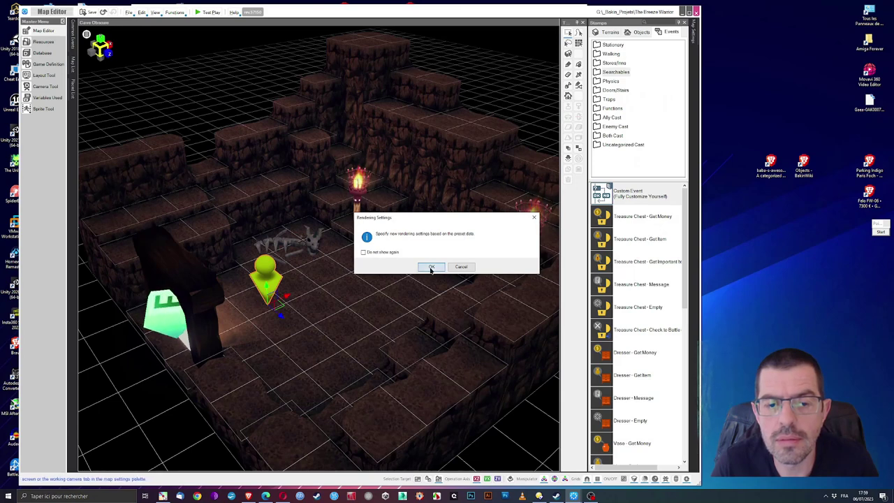
click(431, 267)
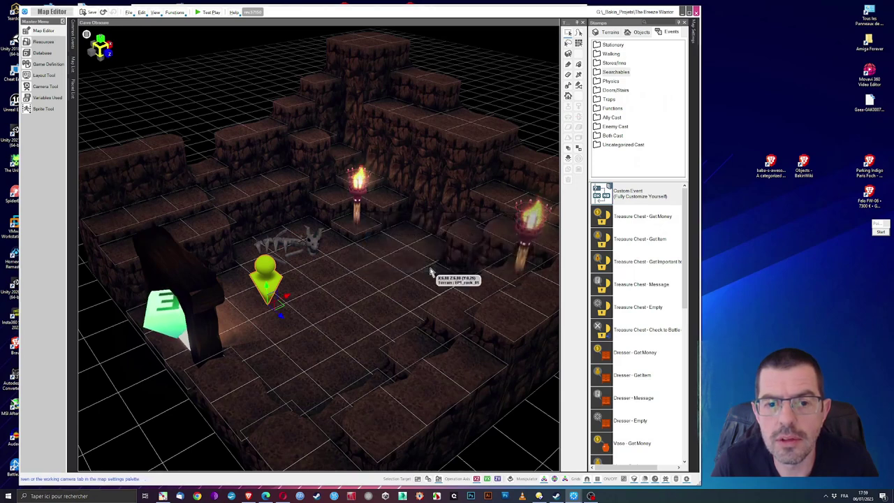
Set the light intensity to 1 in the cave map's new rendering settings.
click(695, 32)
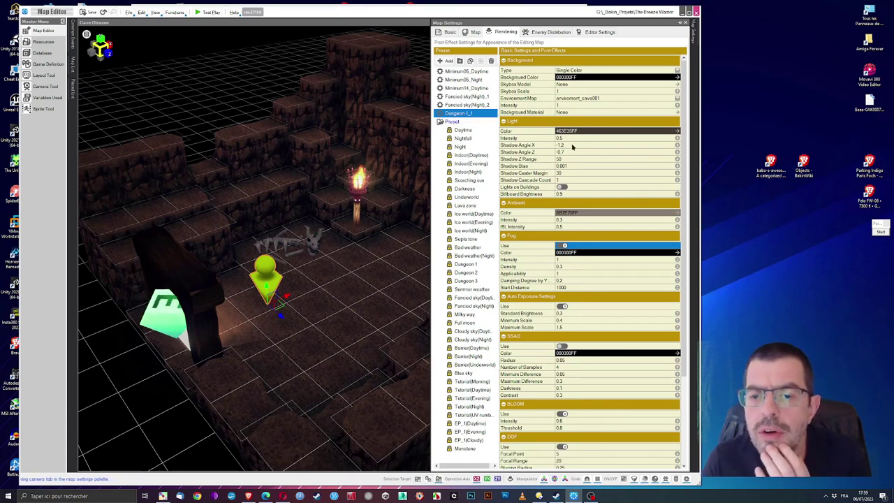
click(565, 139)
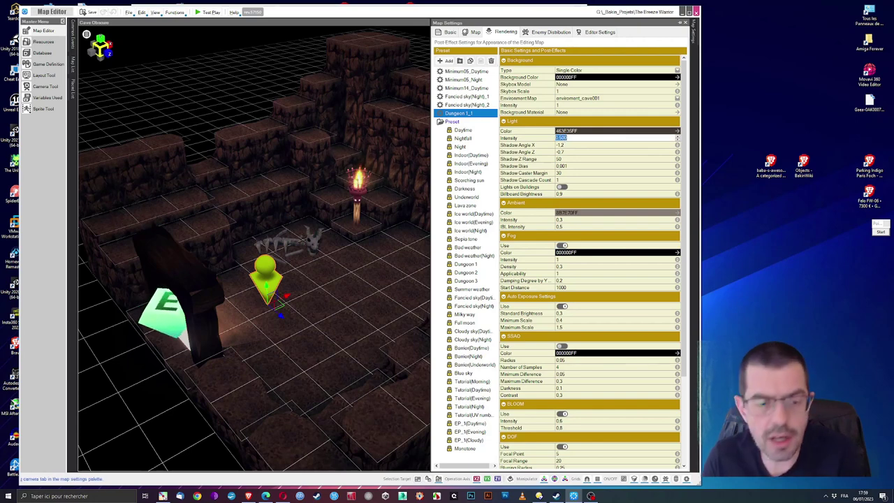
text(1)
key(Return)
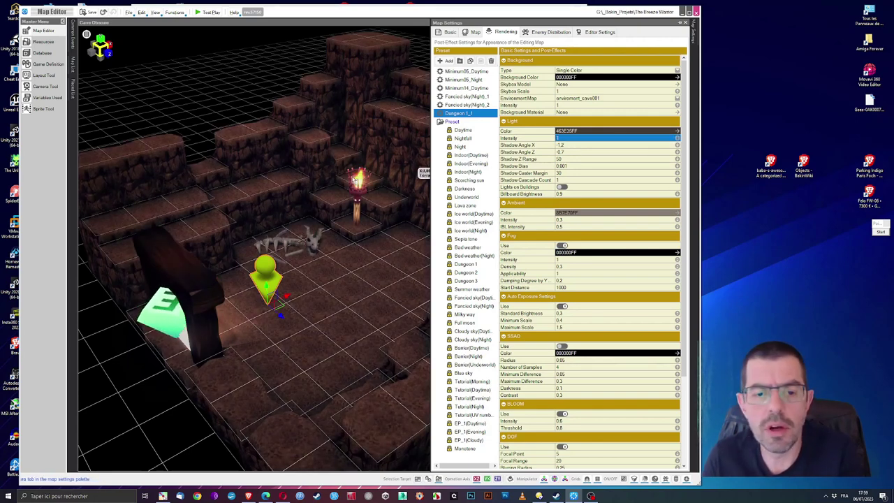
Place a local light on the cave floor near the torch beside the dragon bones.
click(359, 186)
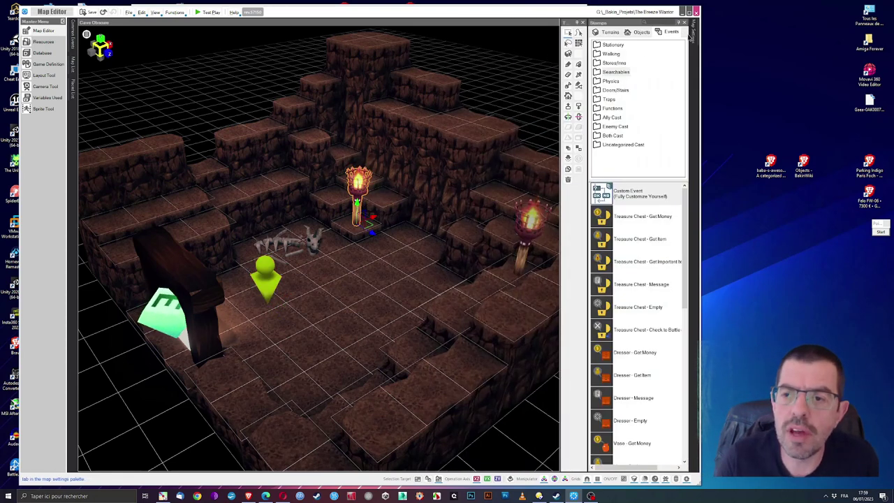
click(568, 160)
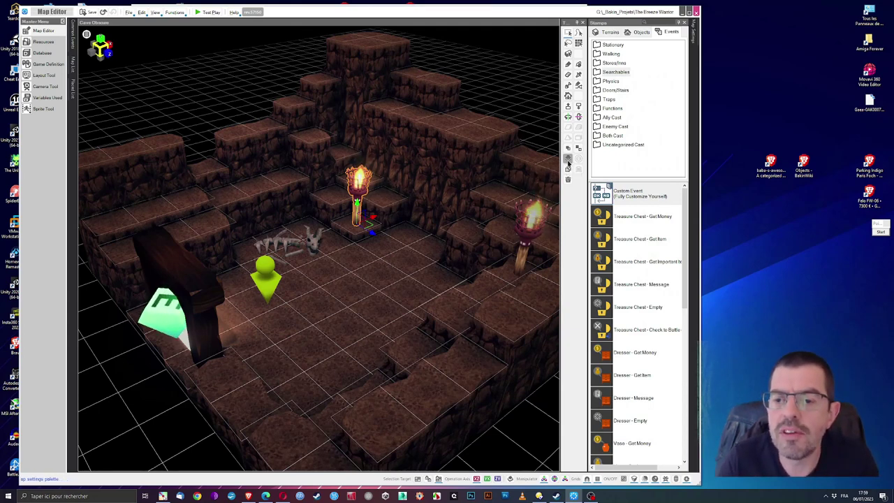
click(350, 277)
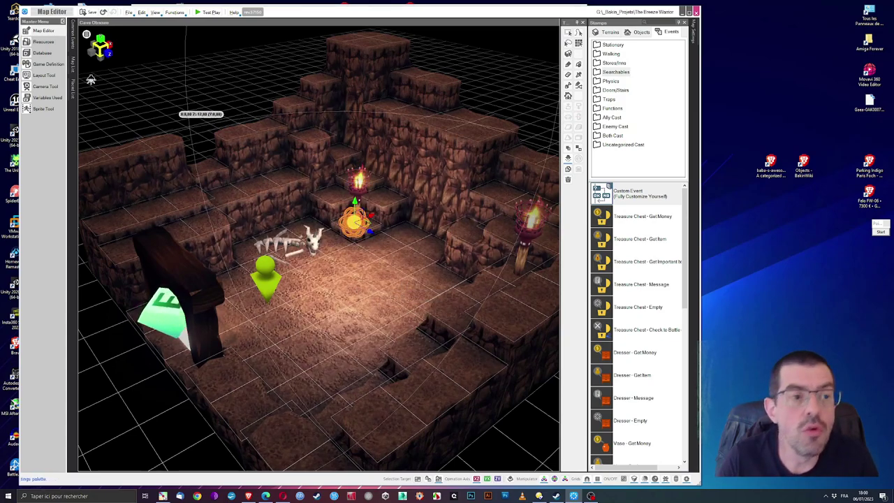
Move the local light onto the flame of the torch behind the bones, at X 6.5, Y 2, Z 3.5.
middle_drag(295, 263, 352, 338)
drag(380, 221, 274, 179)
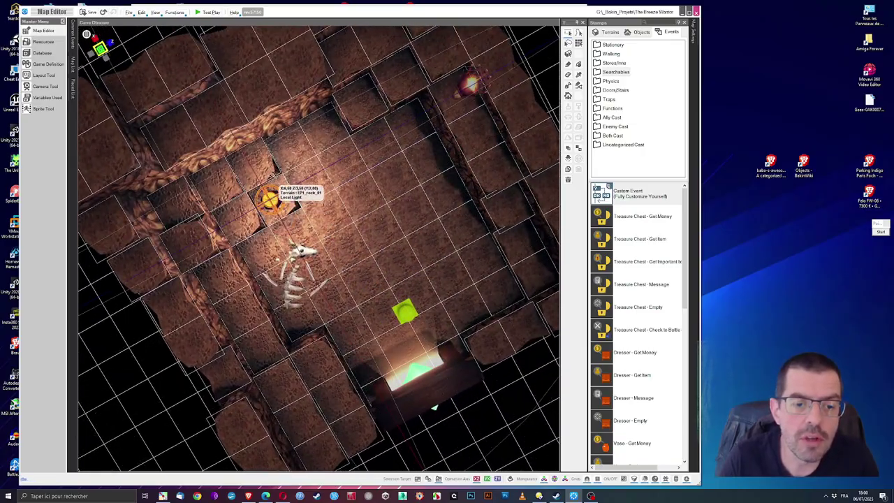
middle_drag(454, 321, 400, 243)
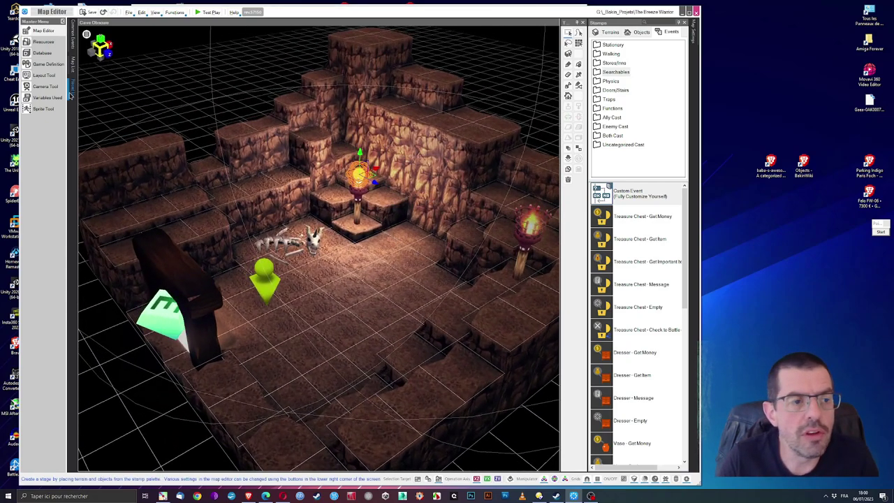
Change the color of the local light on the torch behind the bones to warm cream FBE7C1FF.
mouse_move(71, 100)
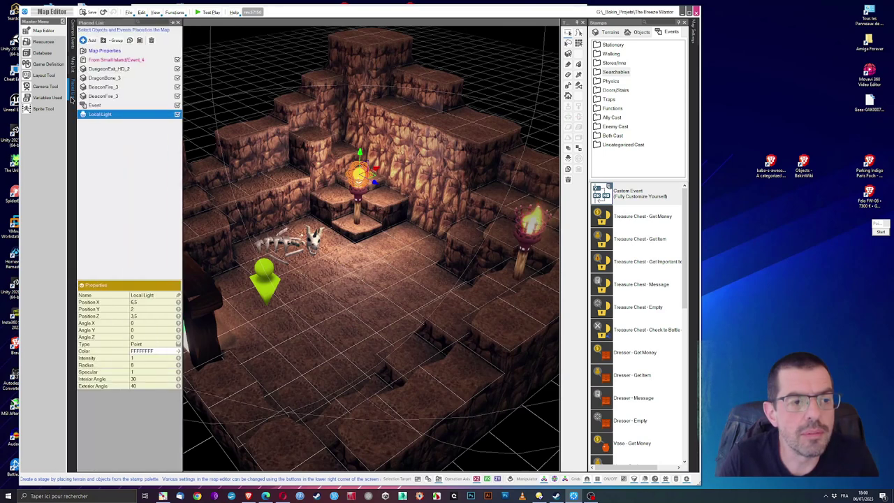
click(105, 115)
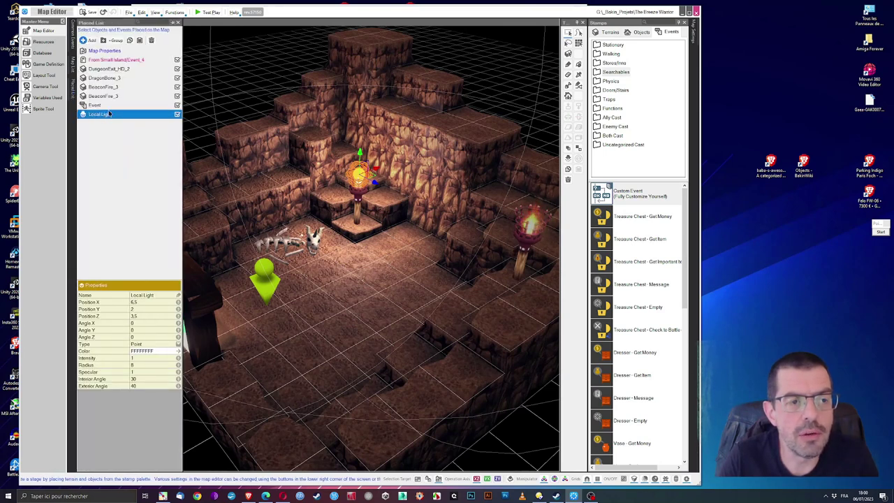
click(146, 352)
click(147, 352)
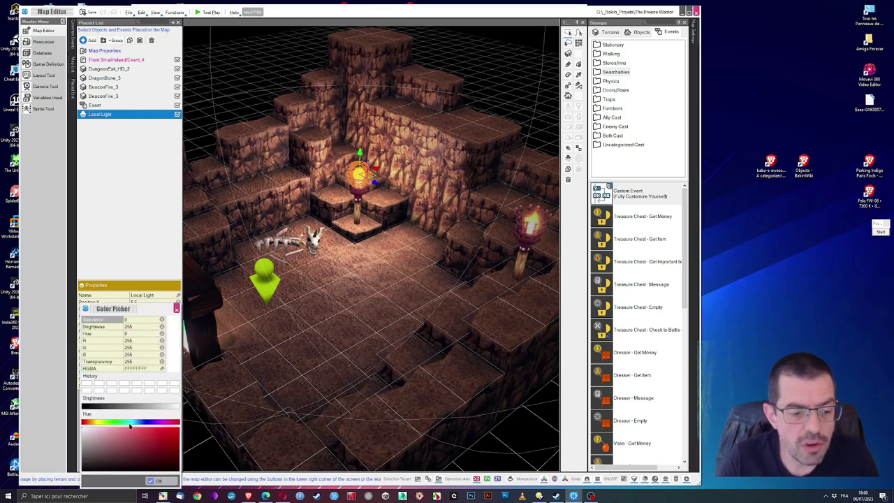
click(93, 422)
drag(93, 432, 105, 430)
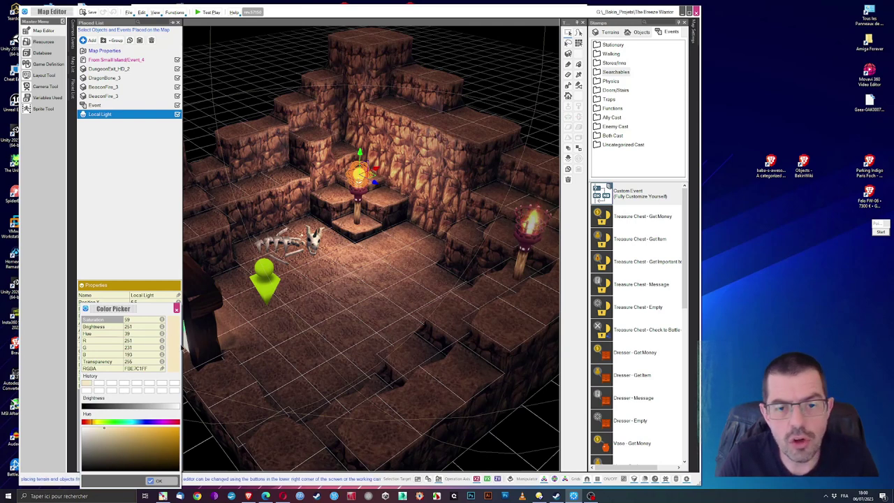
click(155, 482)
Set the radius of the local light behind the bones to 5.
click(136, 364)
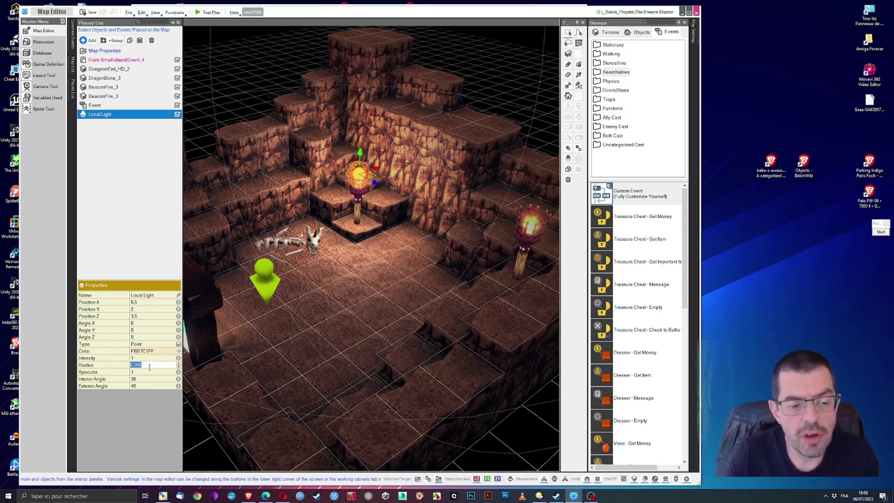
text(5)
key(Return)
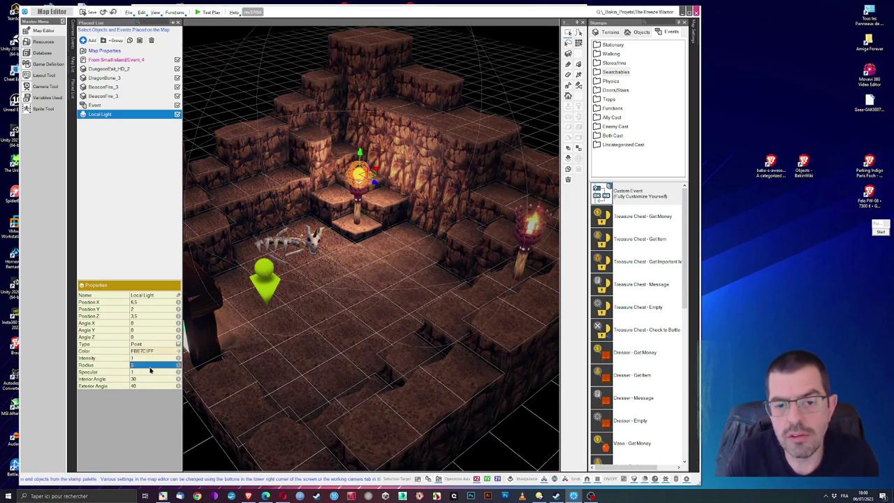
Try intensities of 1.3, 1 and 2 on the local light, and settle on 1.6.
click(148, 357)
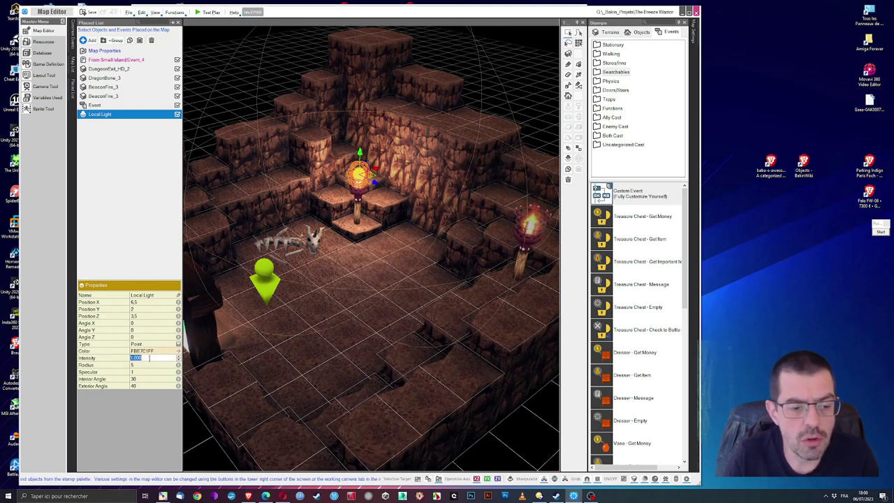
text(1)
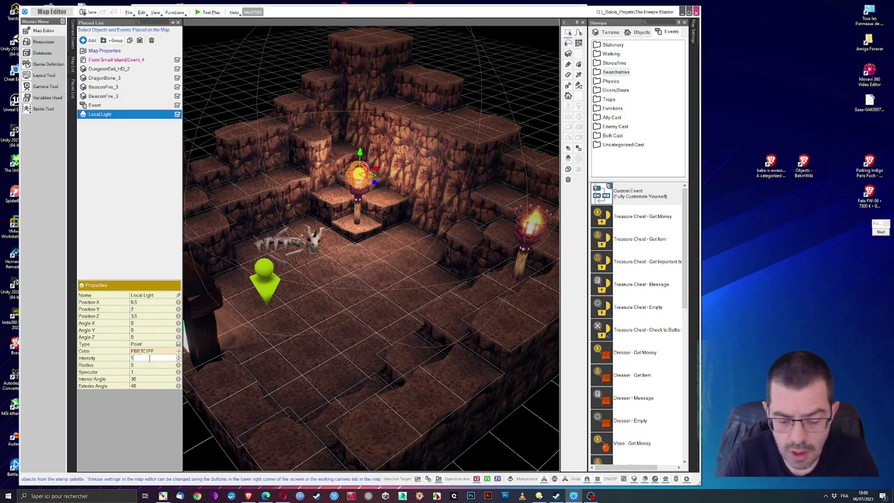
text(.5)
key(Return)
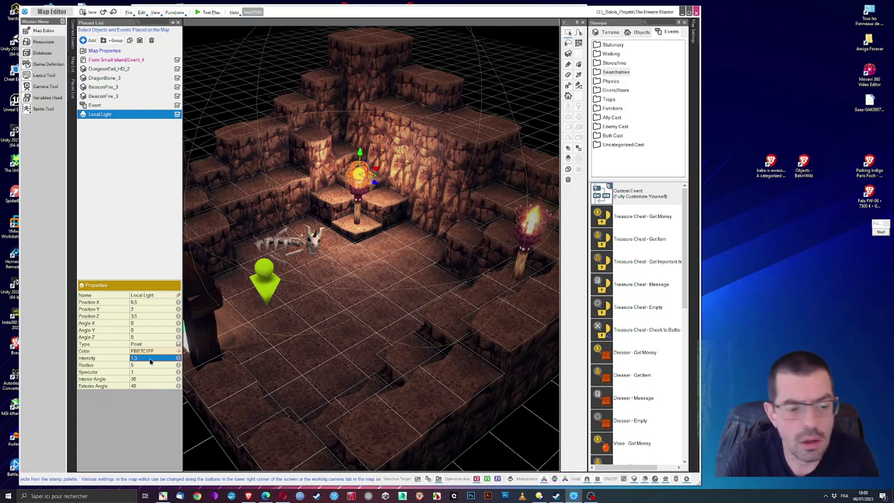
click(149, 358)
double_click(148, 358)
text(1)
key(Return)
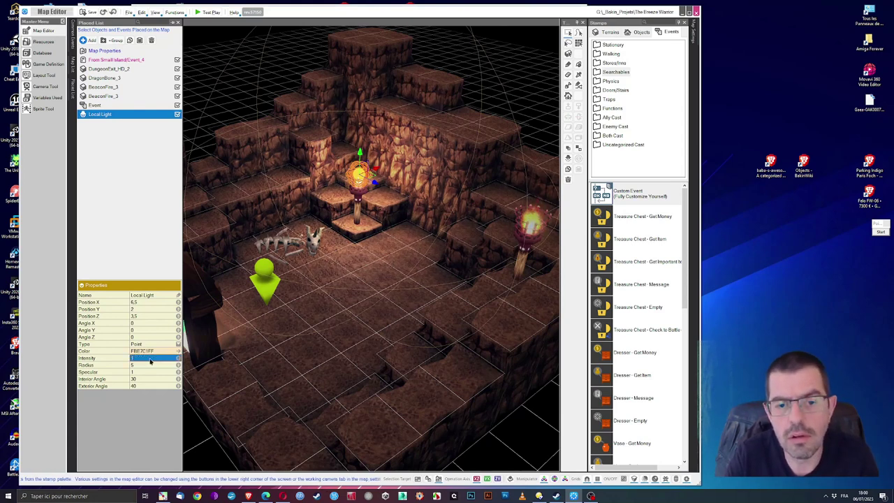
text(2)
key(Return)
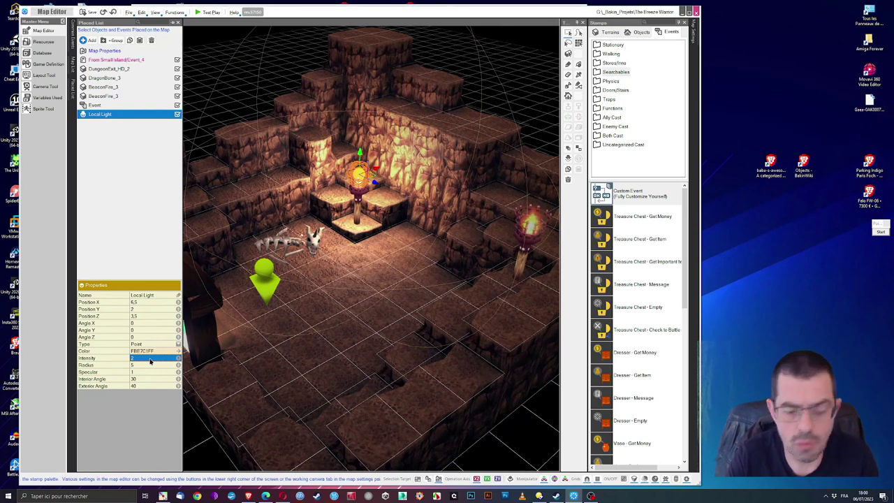
text(1,6)
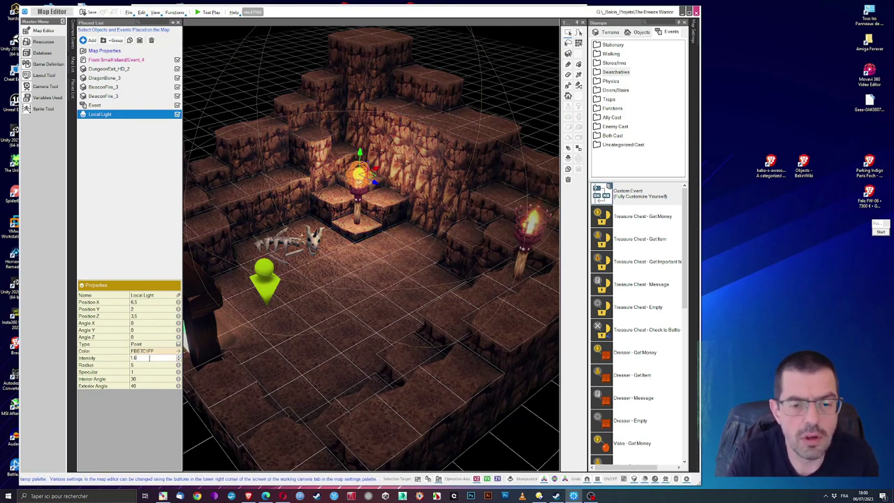
key(Return)
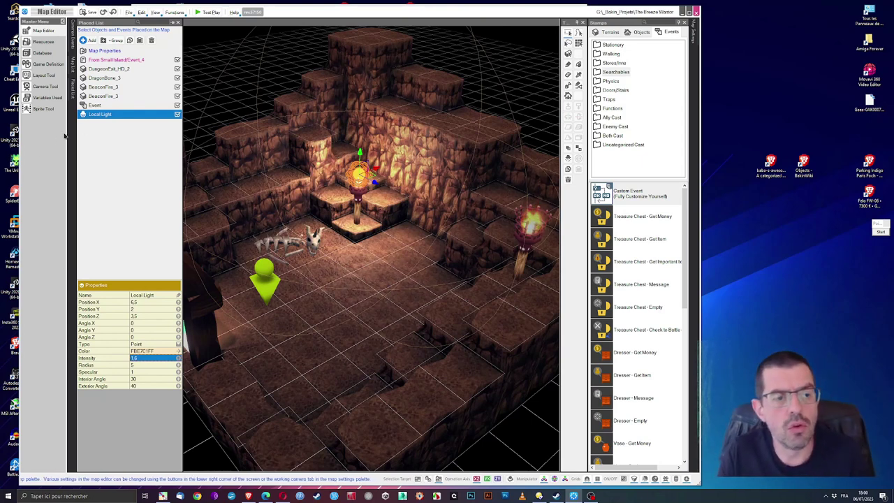
Copy the local light in the placed list and paste a duplicate into the cave map.
right_click(122, 113)
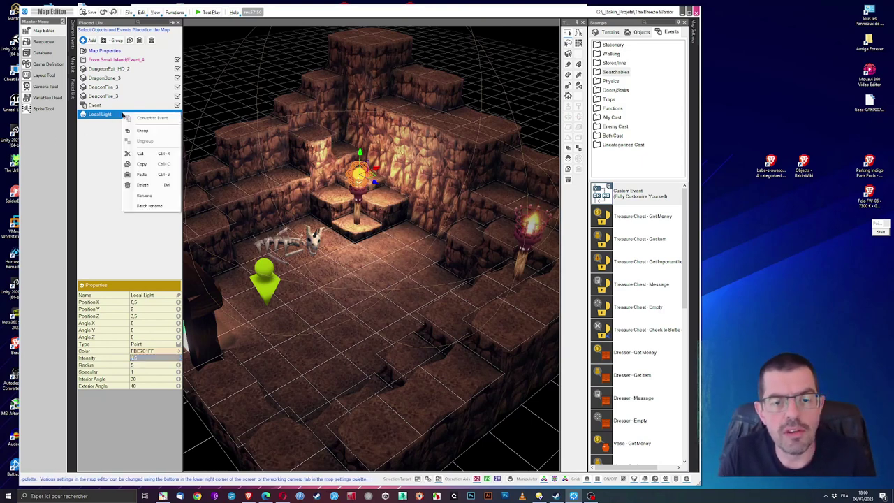
click(140, 165)
right_click(112, 114)
click(137, 175)
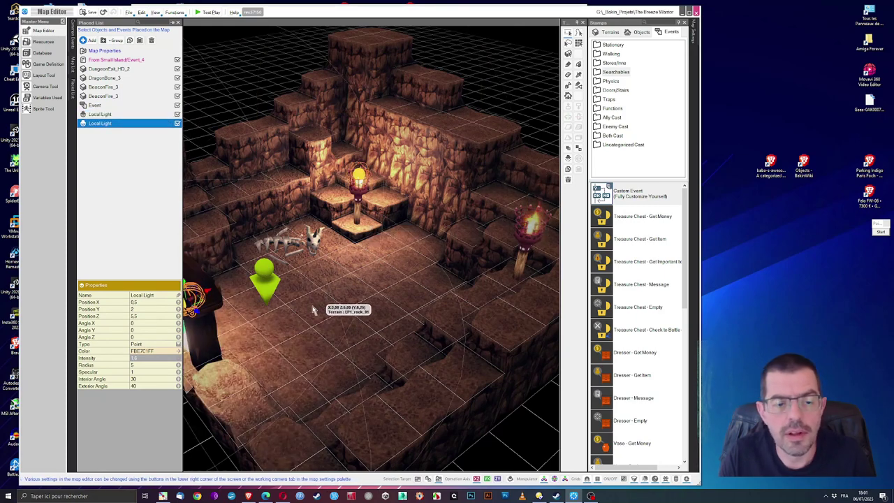
Move the pasted local light from the cave exit onto the second torch's flame, at X 6.5, Y 3, Z 8.5.
middle_drag(313, 310, 299, 323)
scroll(299, 322, down, 2)
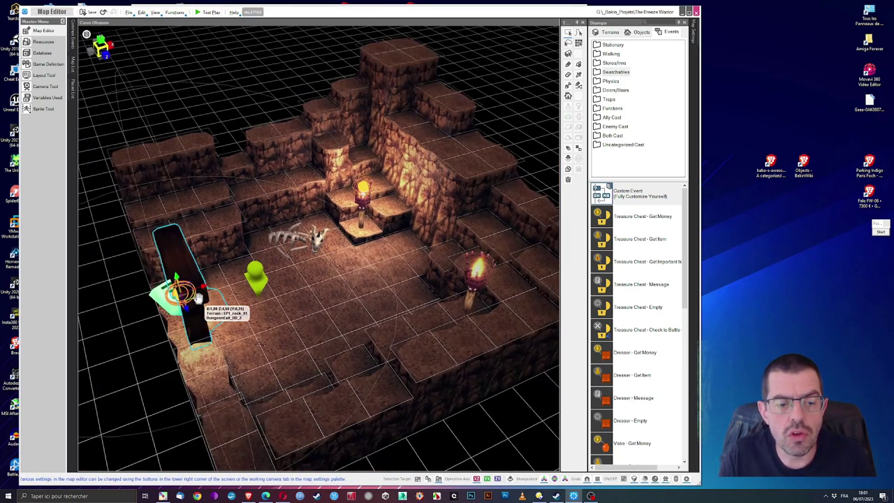
drag(199, 299, 512, 299)
mouse_move(464, 320)
middle_down()
mouse_move(490, 320)
mouse_move(472, 314)
middle_up()
drag(496, 224, 500, 178)
middle_drag(411, 230, 415, 253)
scroll(463, 262, up, 3)
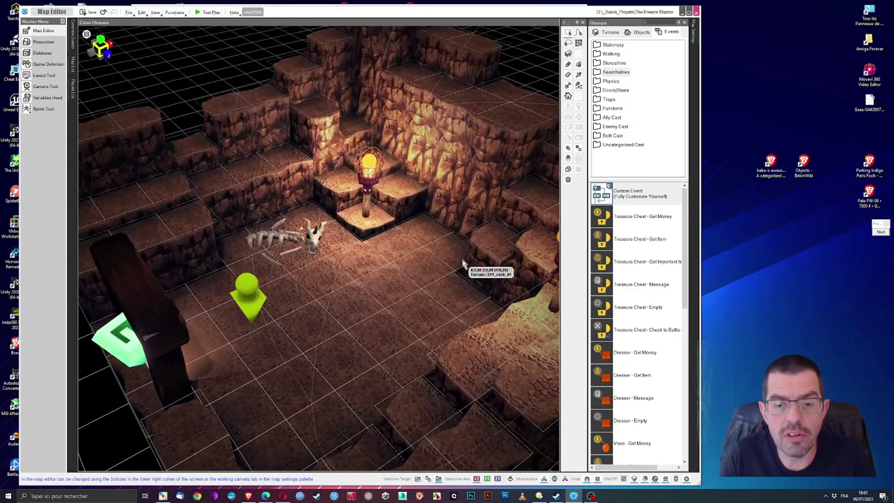
middle_drag(434, 299, 448, 290)
right_drag(448, 290, 434, 295)
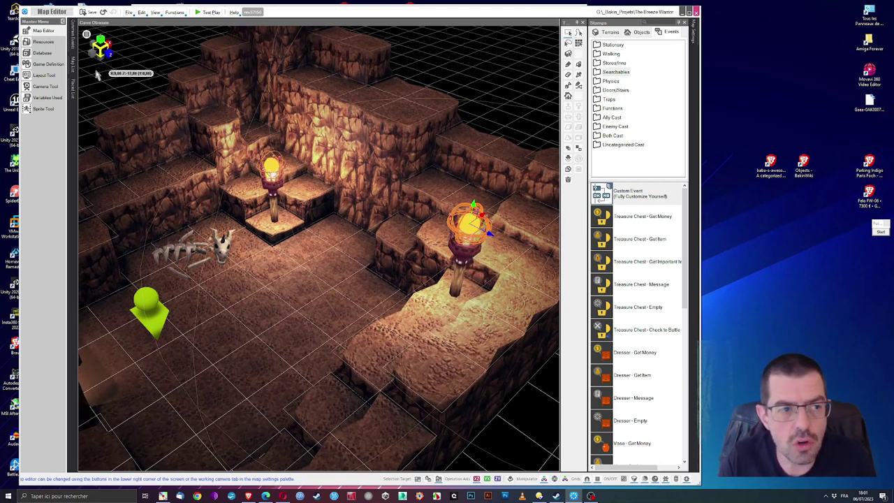
Change the second torch's local light color to bright blue 02B7FFFF and set its radius to 10.
click(72, 89)
click(100, 124)
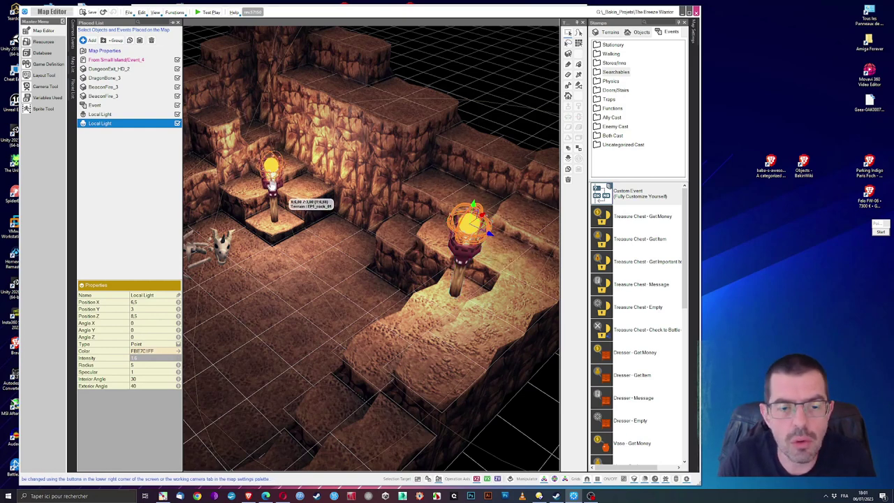
click(147, 352)
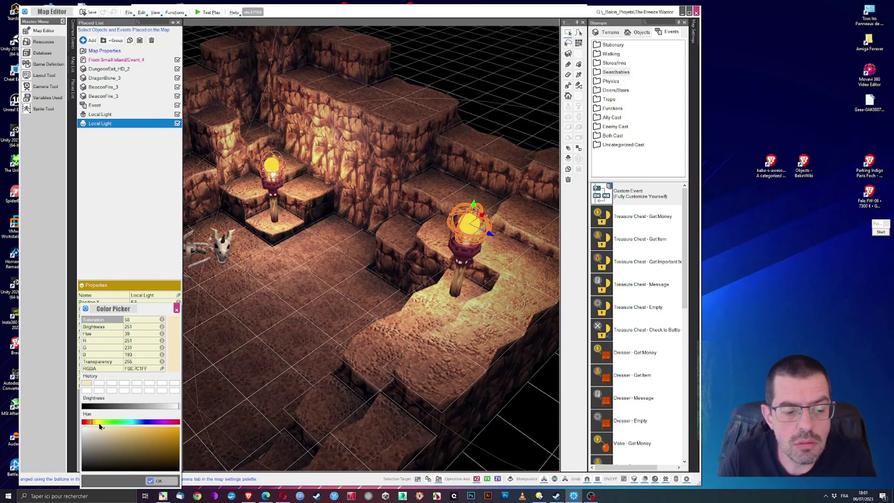
click(104, 422)
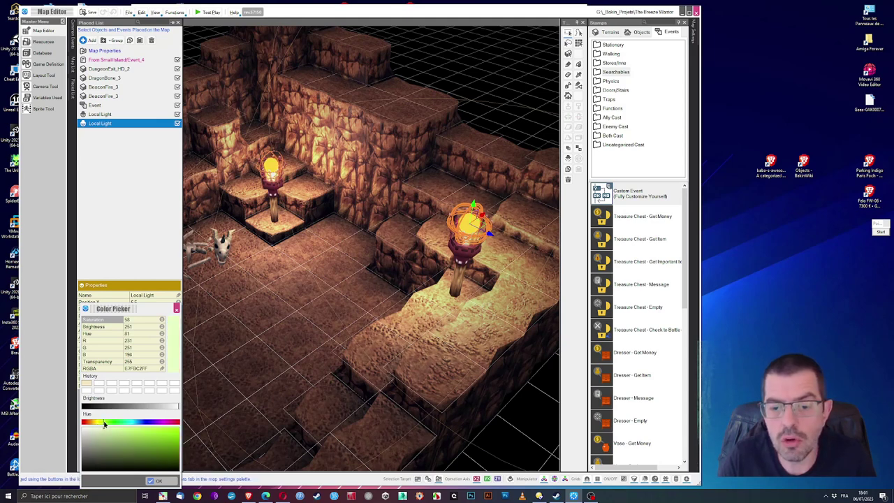
drag(118, 429, 180, 428)
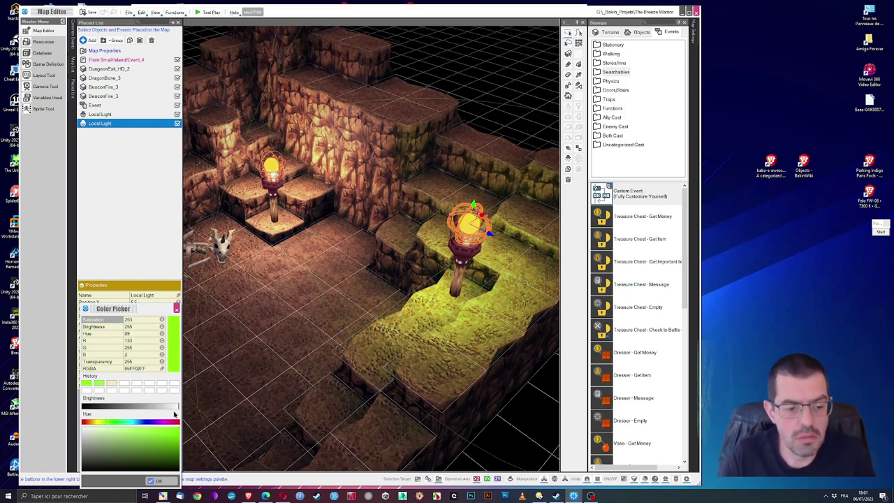
click(137, 423)
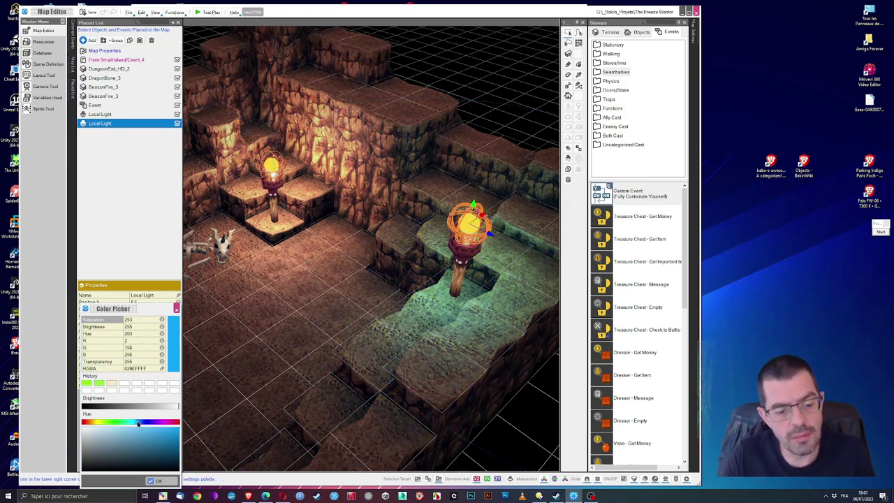
click(136, 423)
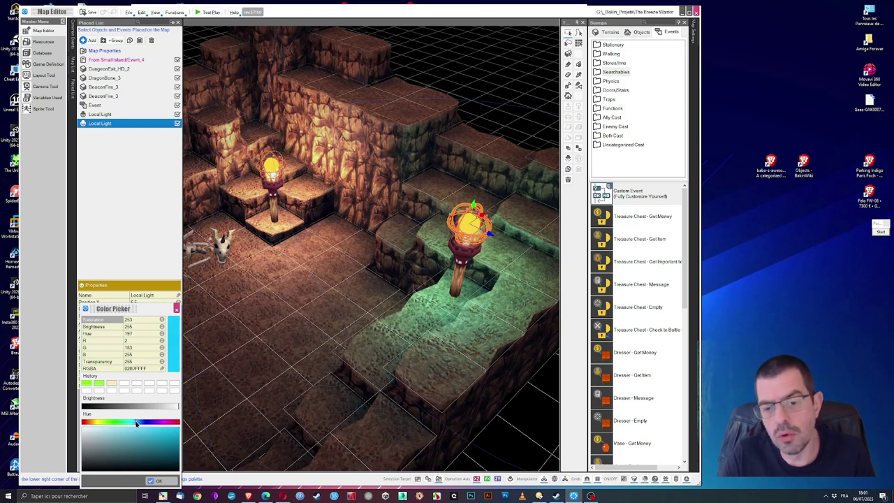
click(156, 481)
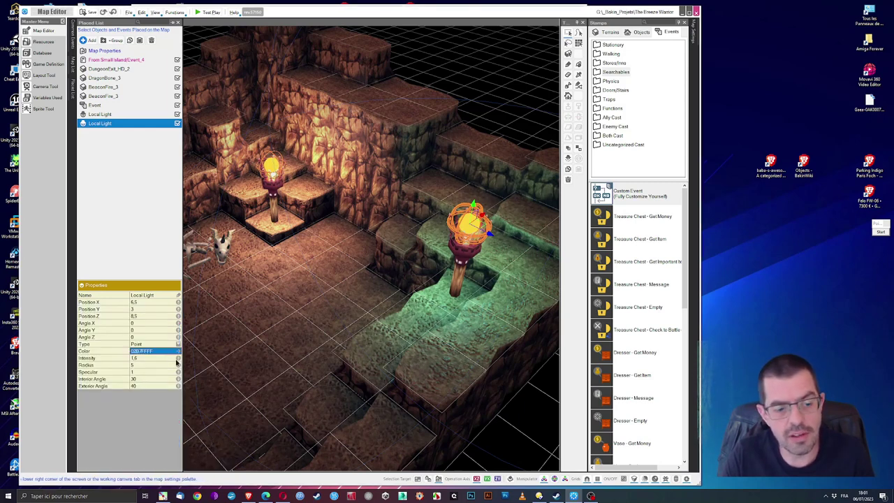
click(145, 365)
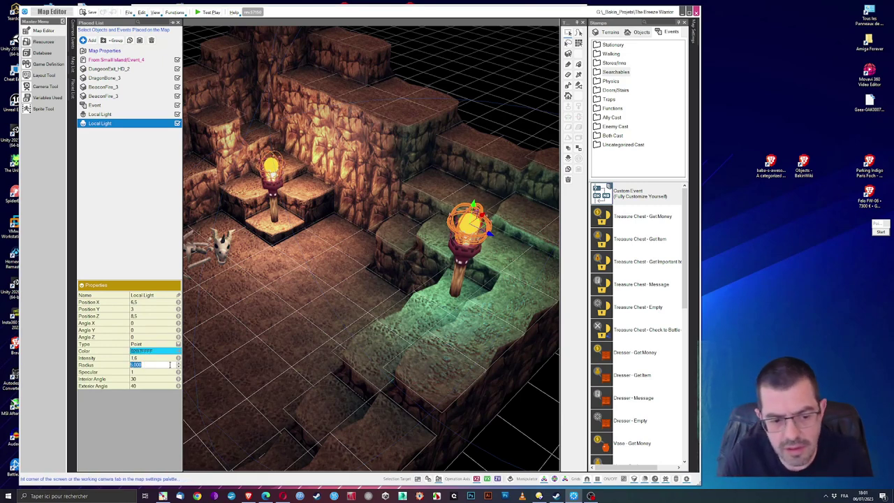
key(Return)
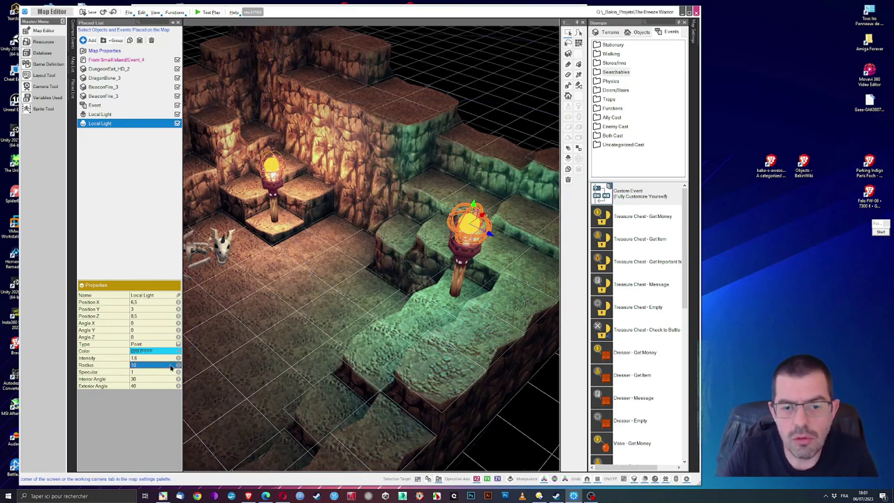
Duplicate the second torch's blue local light and place the copy in front of the torch behind the bones.
scroll(326, 290, down, 3)
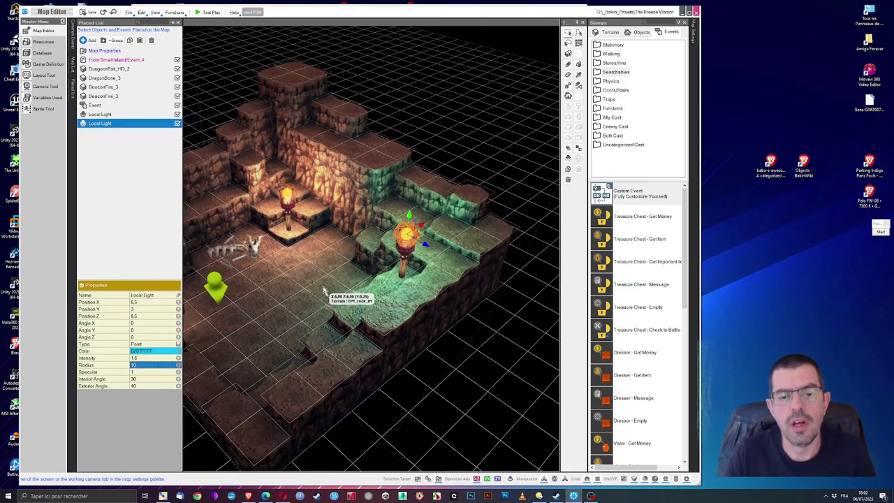
scroll(335, 292, up, 3)
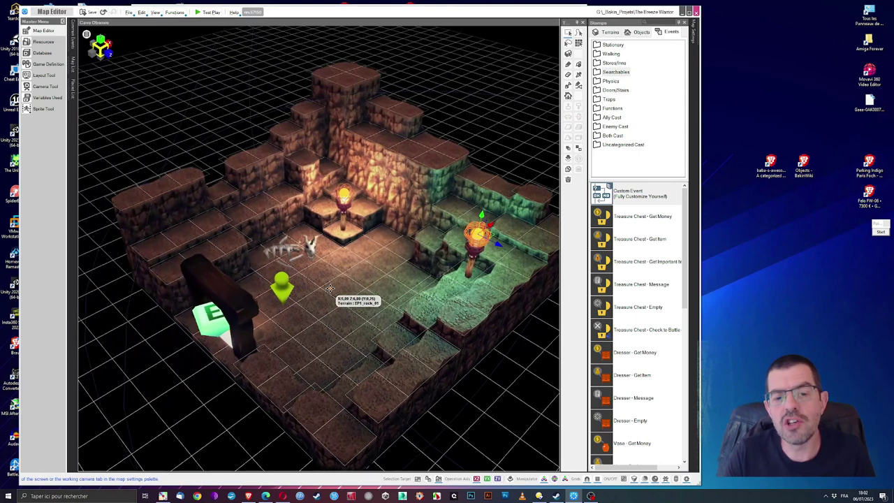
middle_drag(346, 289, 343, 290)
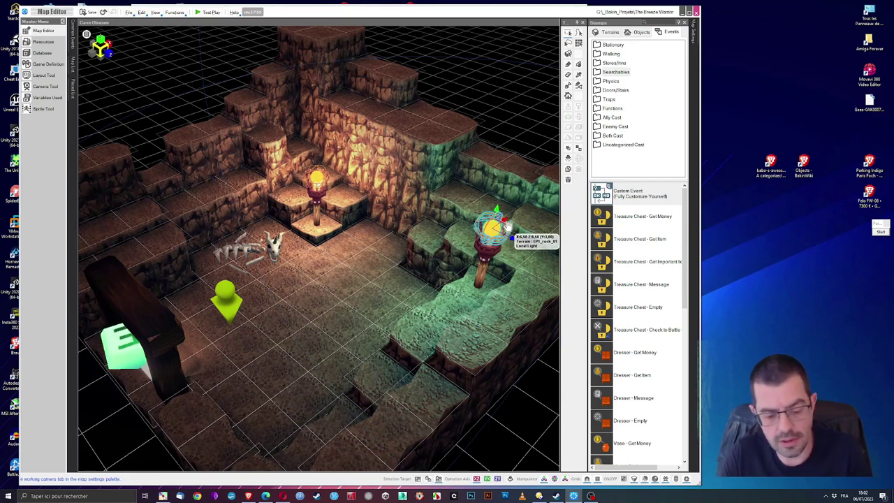
mouse_move(508, 225)
mouse_down()
mouse_move(326, 223)
mouse_move(492, 224)
mouse_up()
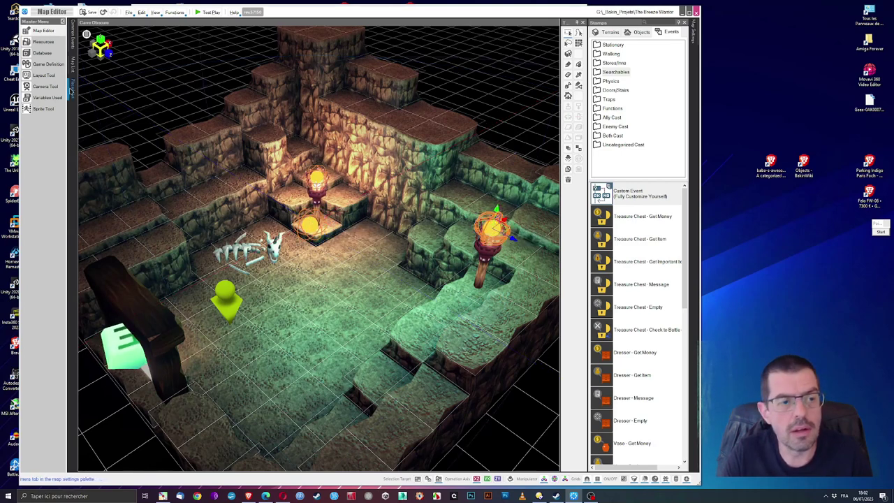
Change the color of the local light on the second torch to orange FF7C02FF.
mouse_move(71, 90)
click(137, 352)
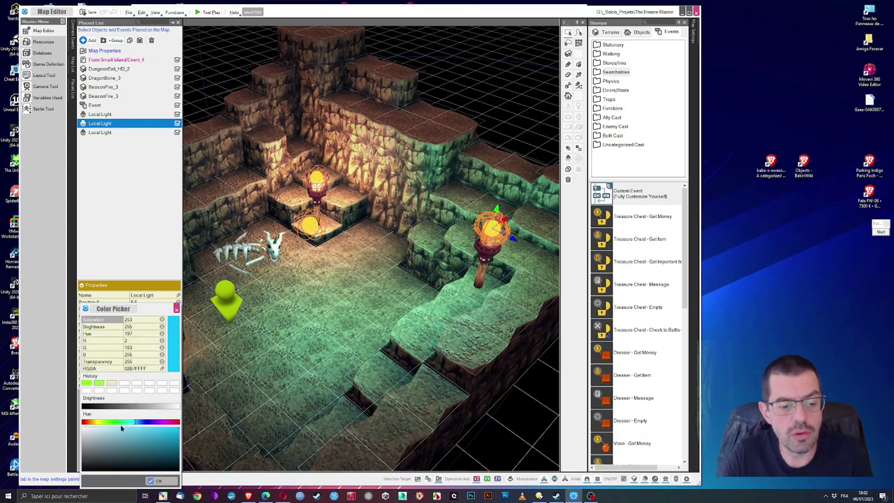
click(83, 423)
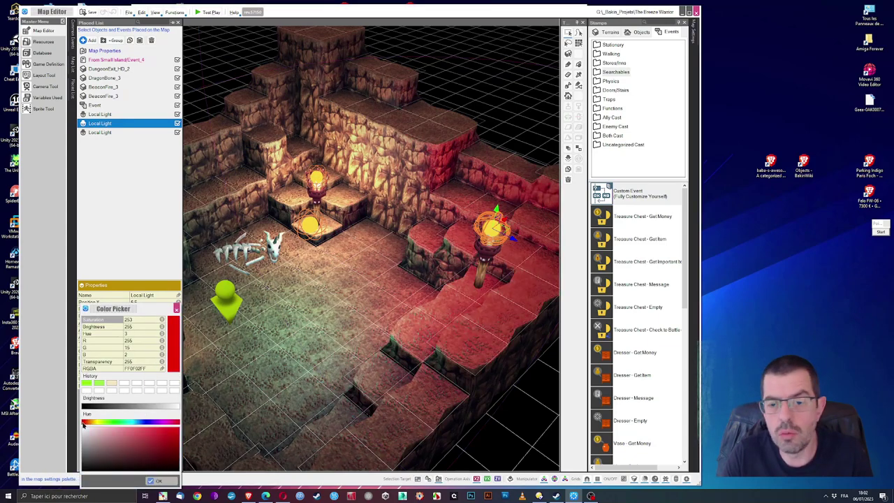
drag(84, 424, 90, 426)
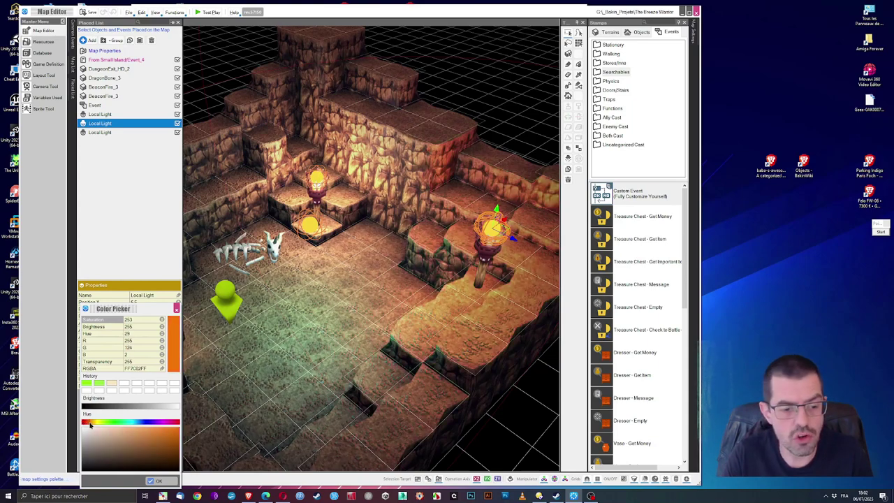
click(150, 480)
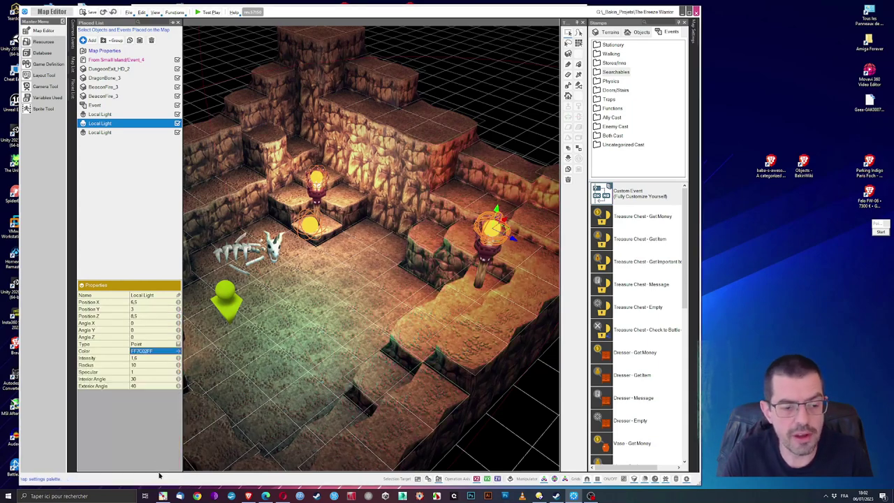
Set the radius of the second torch's orange local light to 5.
click(139, 364)
text(5)
key(Return)
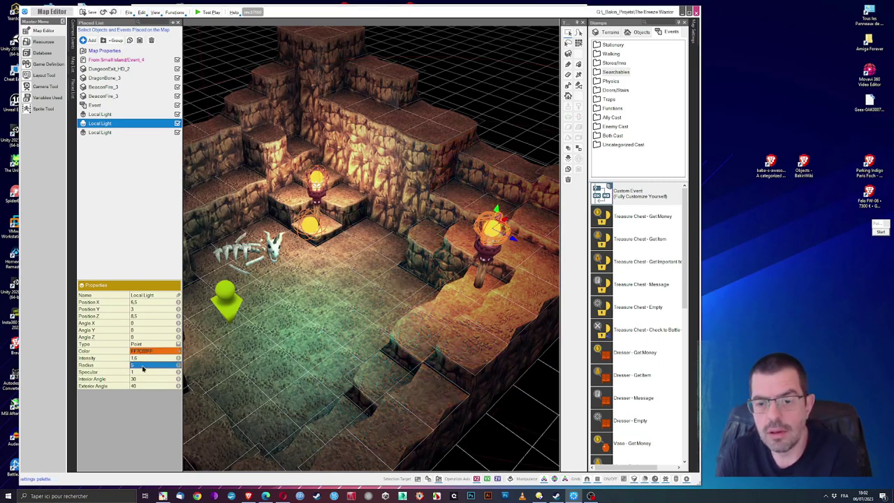
Move the blue local light from in front of the first torch to behind the bones, at X 3, Y 2.75, Z 5.
click(312, 222)
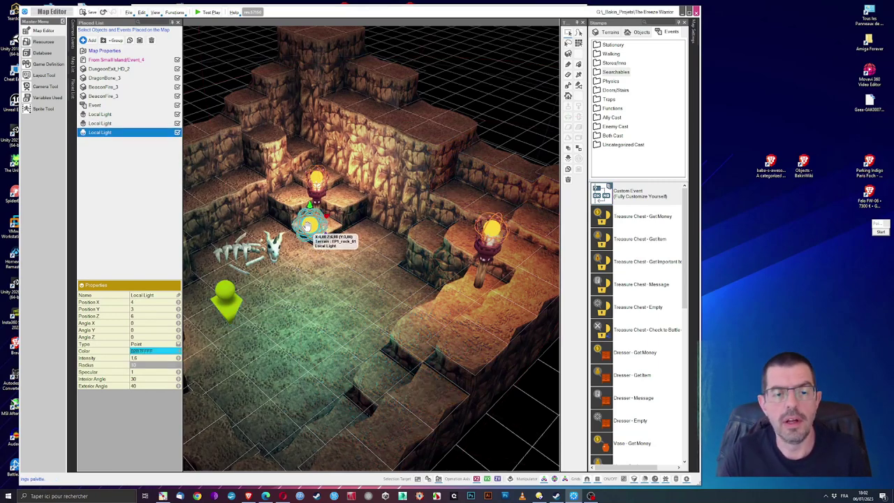
right_drag(357, 321, 419, 202)
right_drag(414, 168, 143, 165)
drag(155, 180, 236, 174)
mouse_move(237, 198)
right_down()
mouse_move(246, 227)
mouse_move(247, 210)
right_up()
mouse_move(214, 167)
mouse_down()
mouse_move(226, 192)
mouse_move(222, 170)
mouse_up()
right_drag(234, 216, 244, 235)
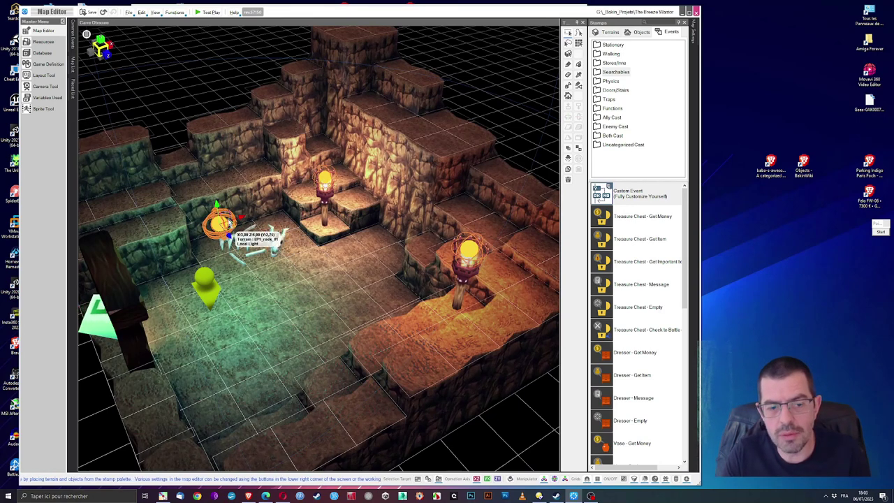
Set the blue local light's radius to 15 and its intensity to 1.2.
mouse_move(72, 89)
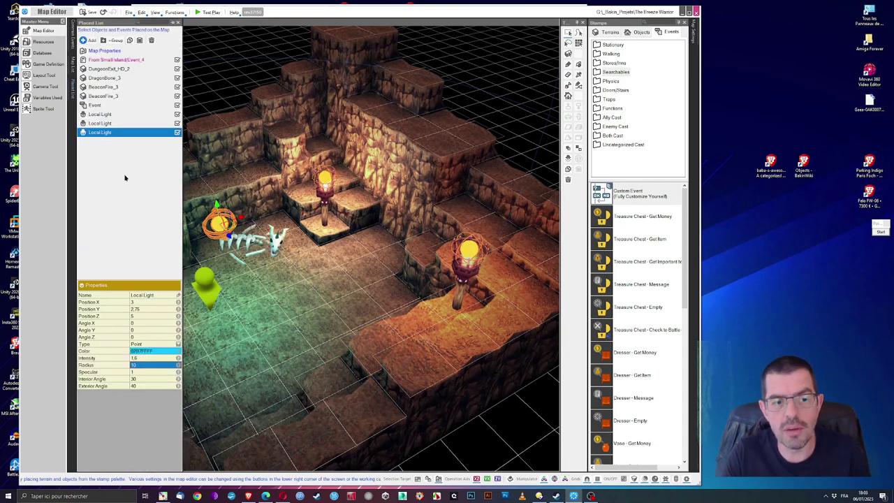
click(145, 365)
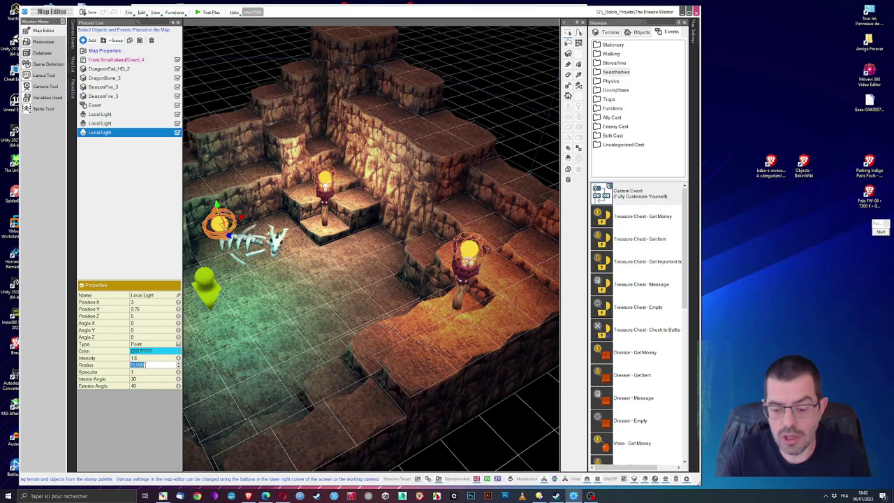
text(15)
key(Return)
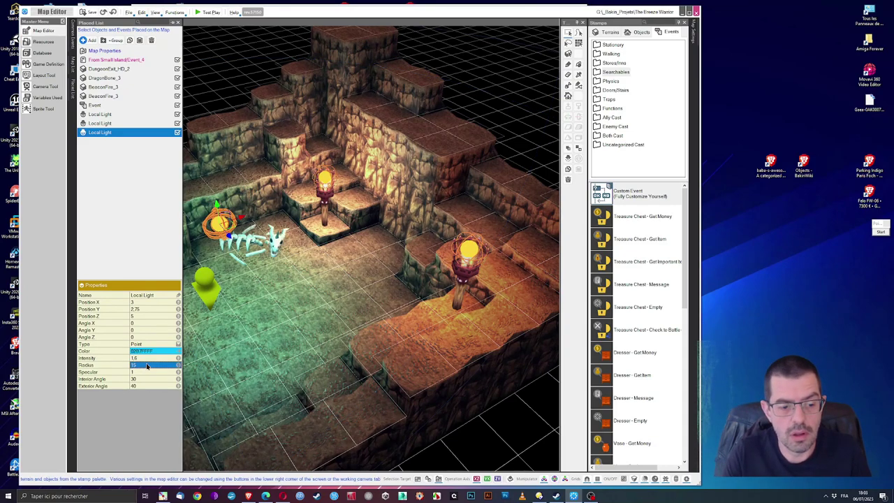
click(148, 358)
text(1)
key(Return)
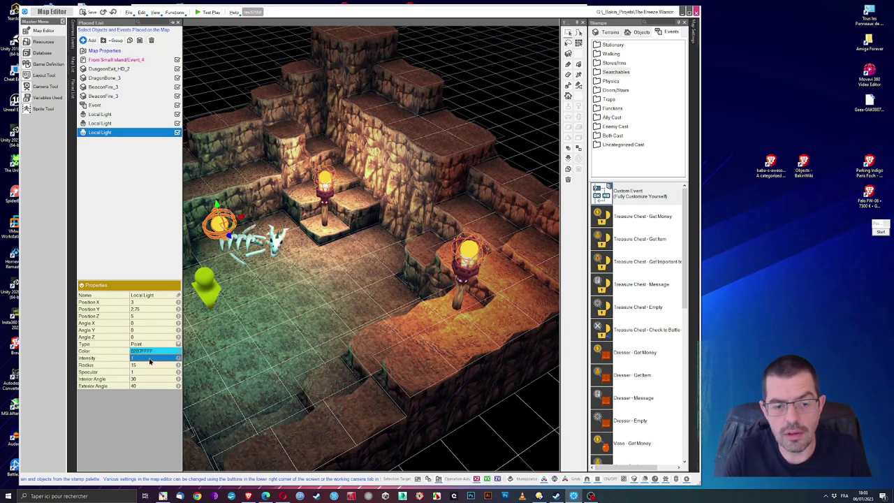
click(149, 359)
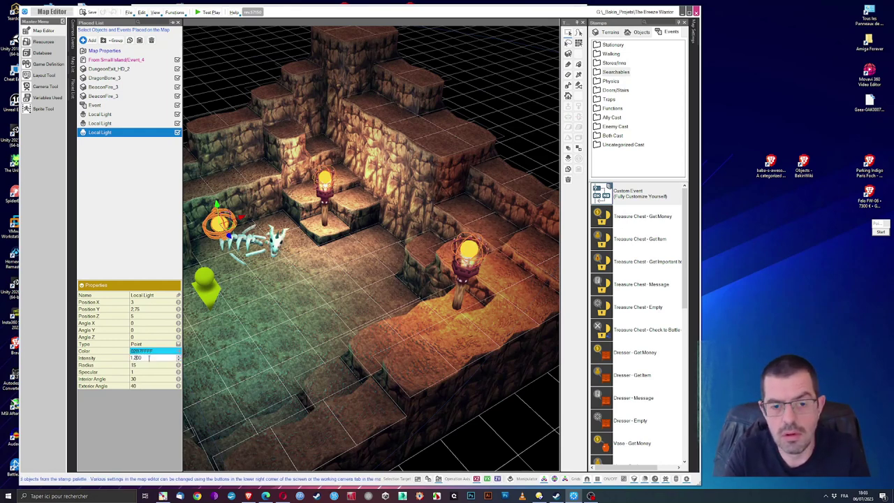
key(Return)
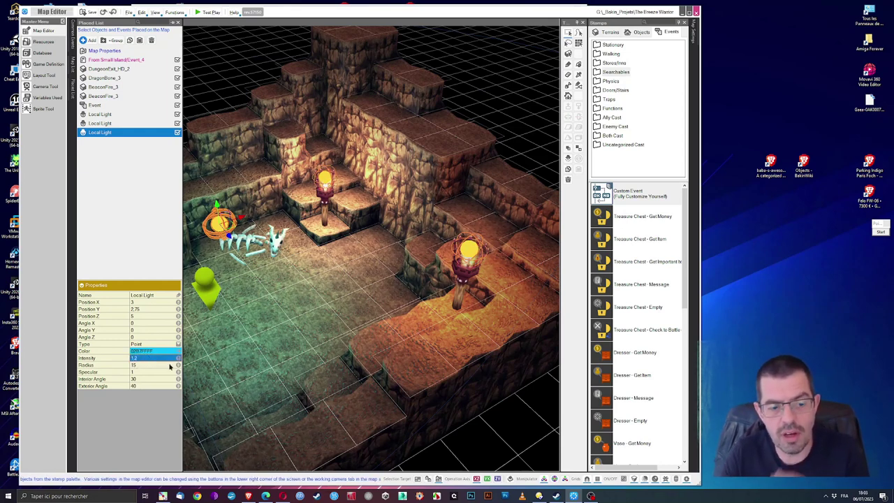
Change the color of the first torch's local light to pale yellow-green EBFBC2FF.
click(325, 180)
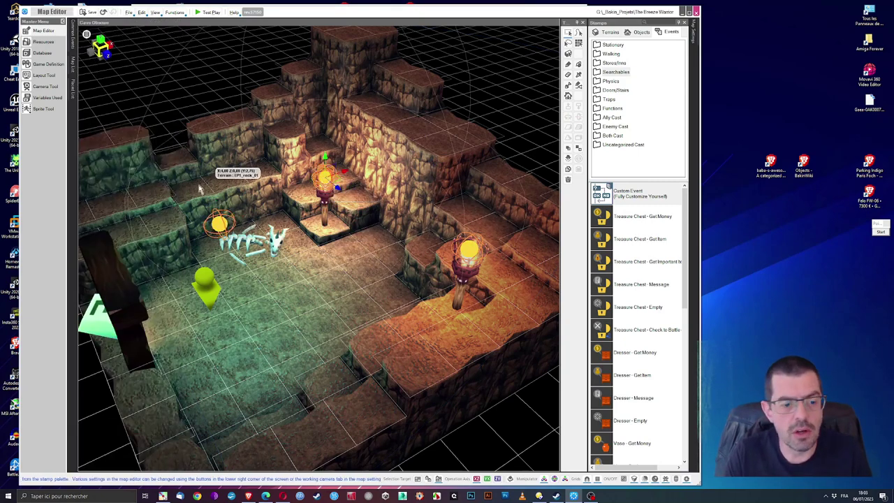
click(76, 92)
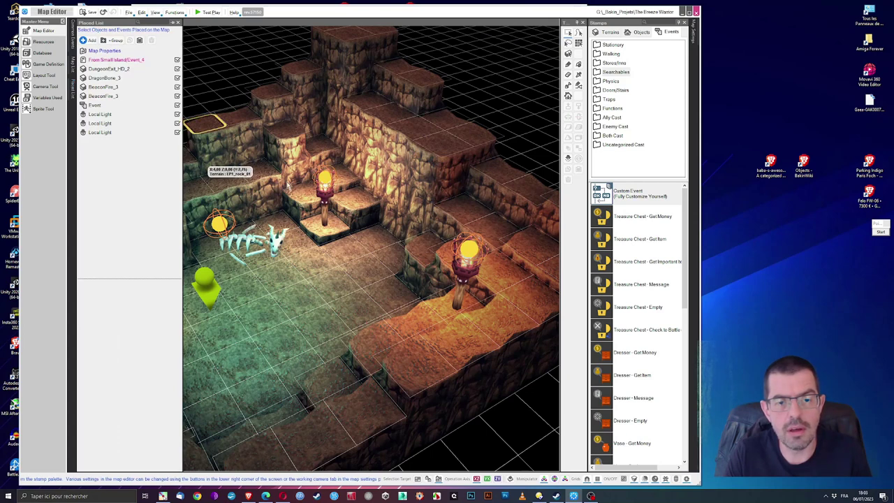
click(325, 179)
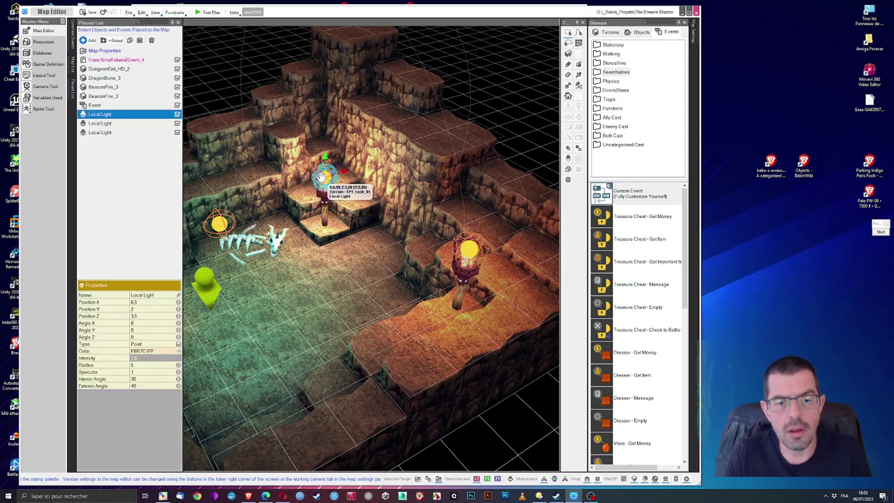
click(155, 351)
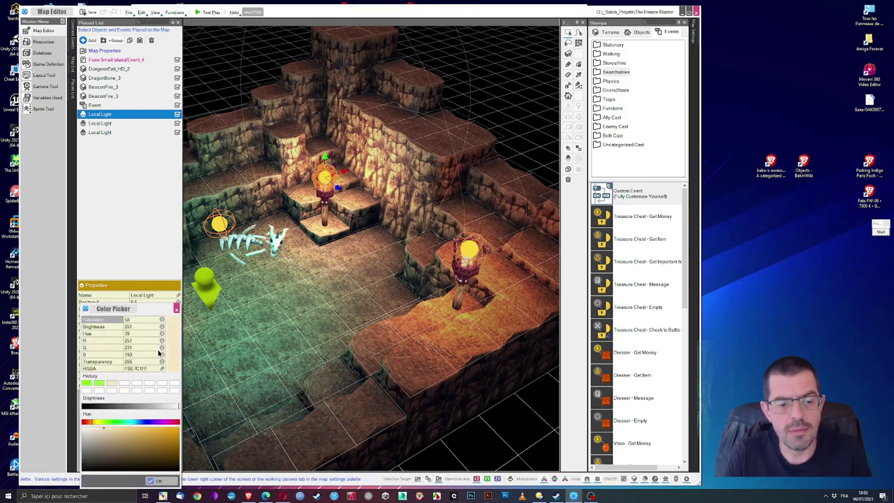
mouse_move(102, 425)
mouse_down()
mouse_move(164, 425)
mouse_move(81, 427)
mouse_move(184, 428)
mouse_move(83, 425)
mouse_move(103, 427)
mouse_up()
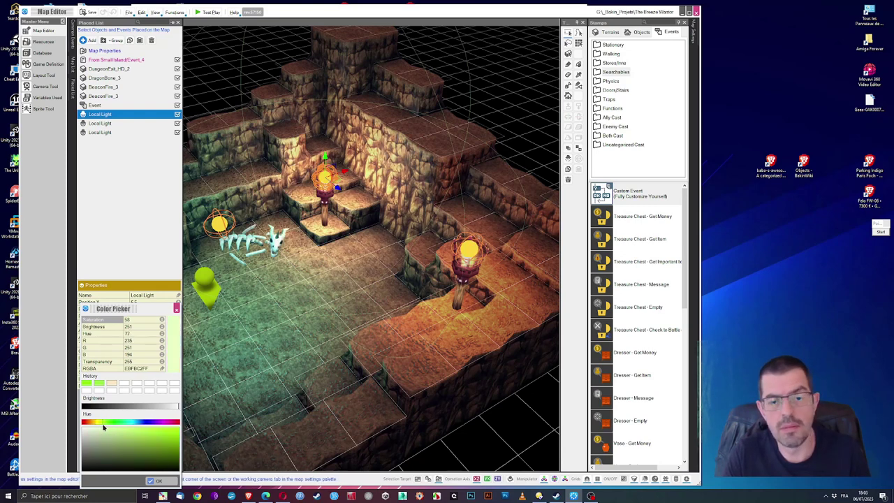
click(159, 482)
scroll(363, 308, down, 4)
scroll(342, 241, up, 1)
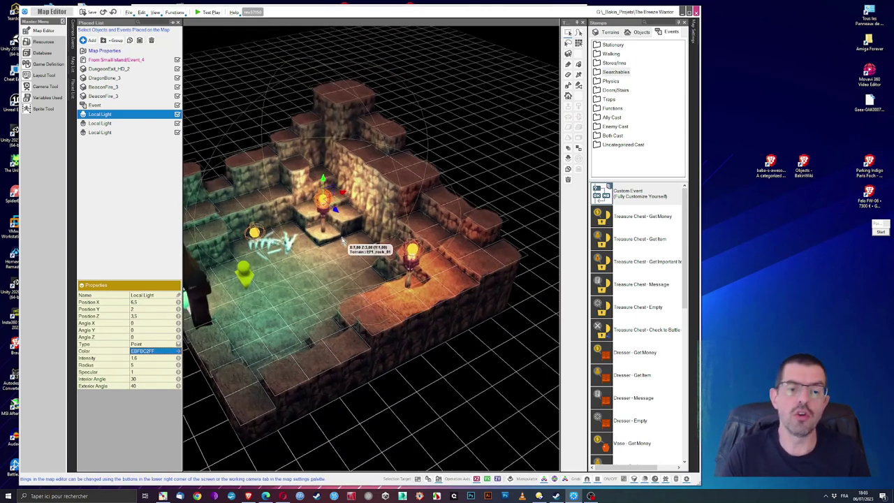
scroll(342, 240, up, 2)
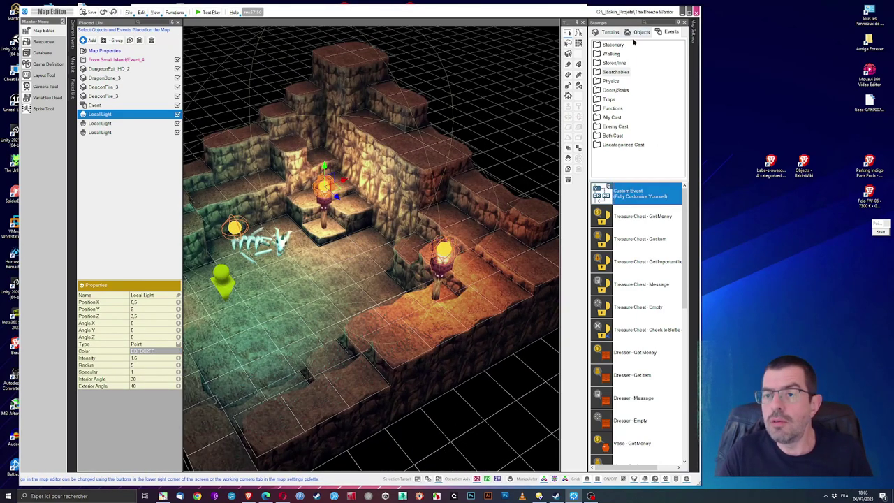
Try the GoldMine_3 prop on the cave floor between the two torches and delete it.
click(646, 33)
click(644, 293)
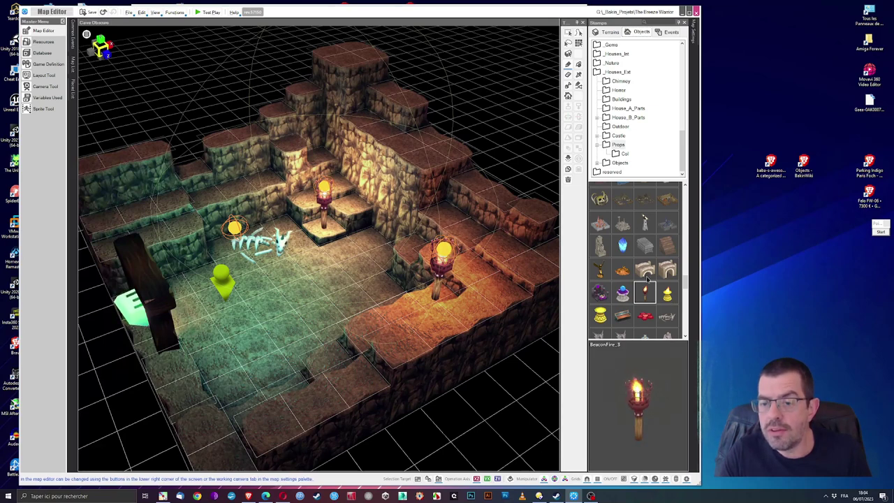
scroll(663, 319, down, 3)
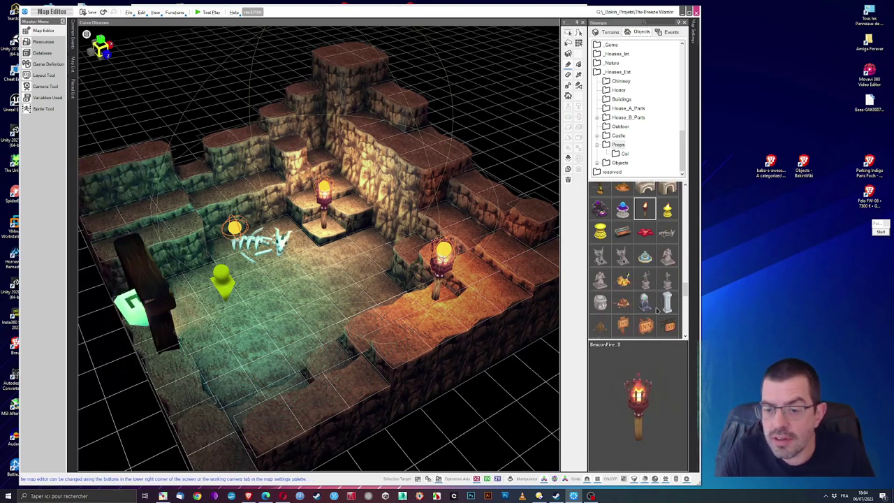
click(623, 279)
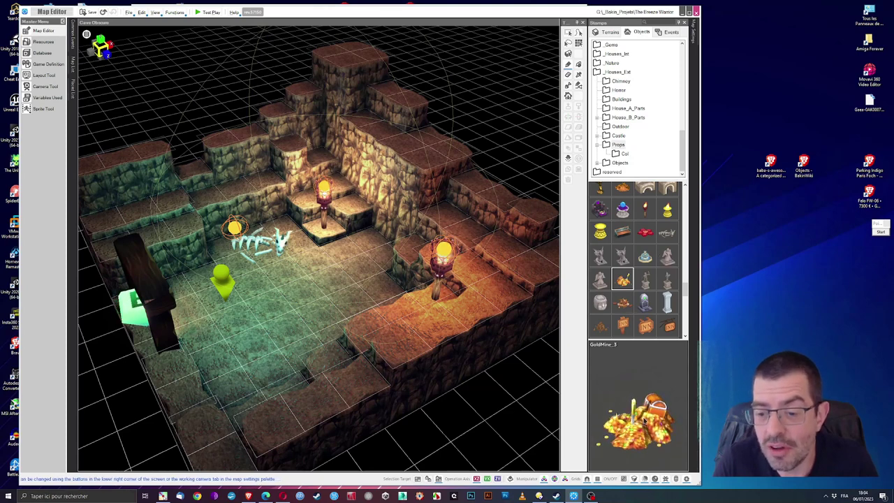
click(374, 248)
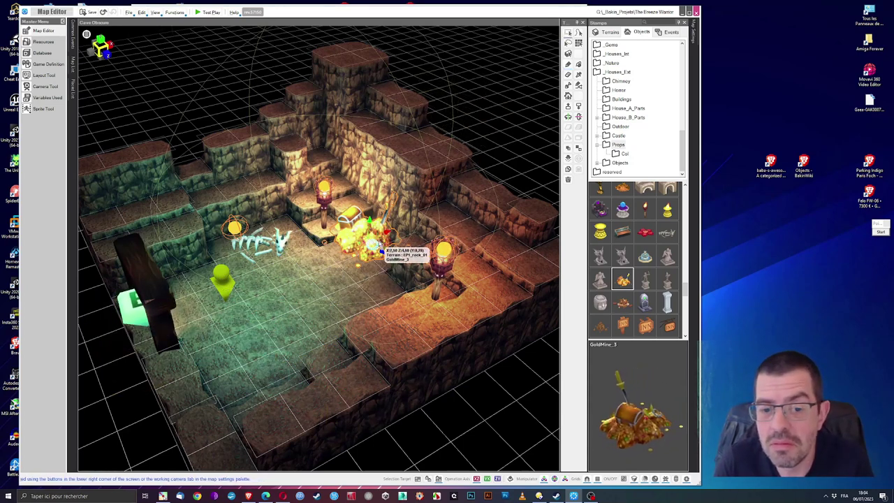
key(Delete)
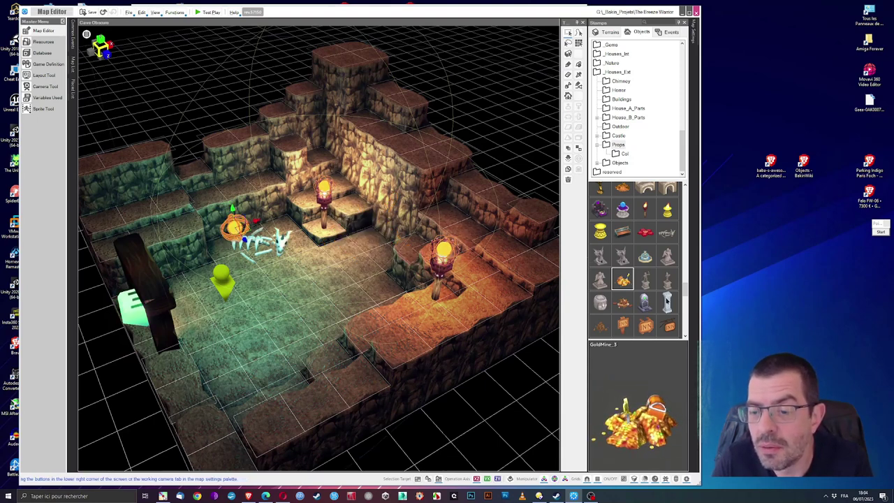
Try the JunkMountain_3 prop near the front edge of the cave floor and delete it.
click(667, 301)
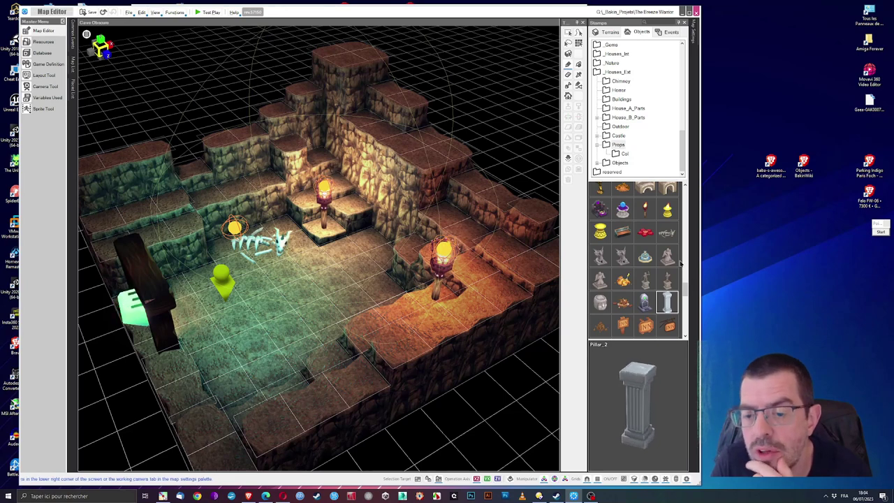
click(621, 304)
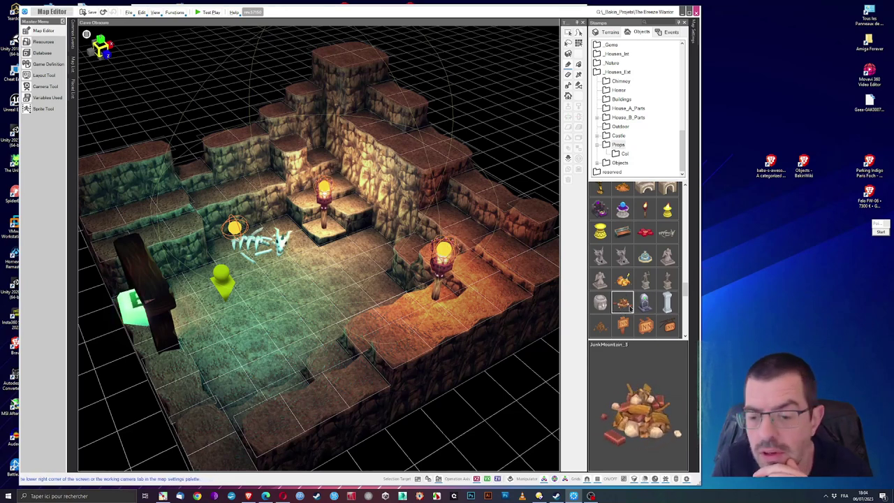
click(271, 384)
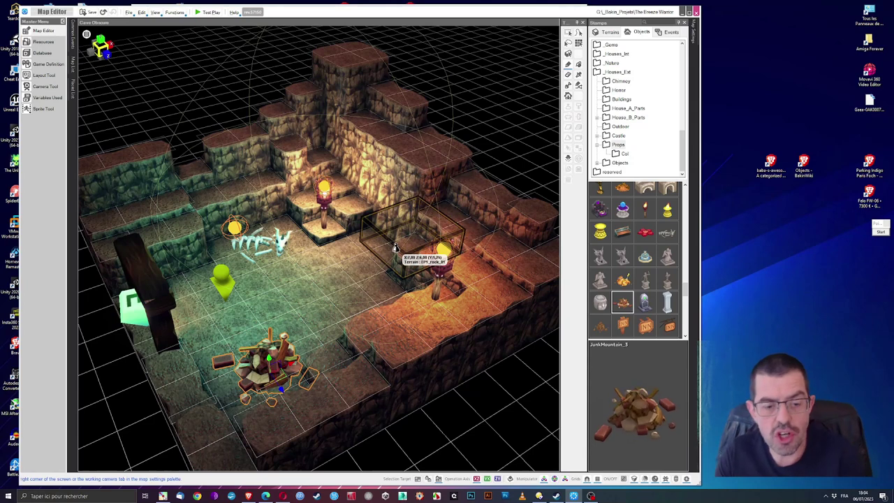
key(Delete)
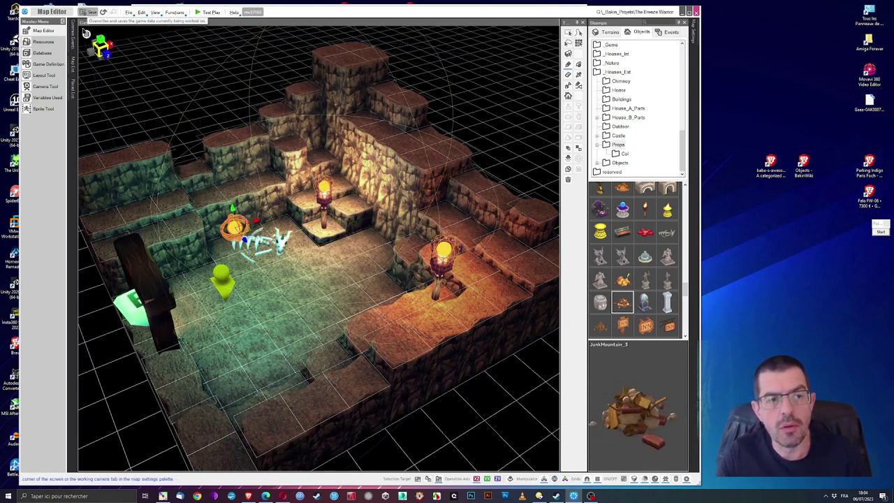
Save the project and copy the junk pile event behind the bench on the Small Island map.
click(72, 68)
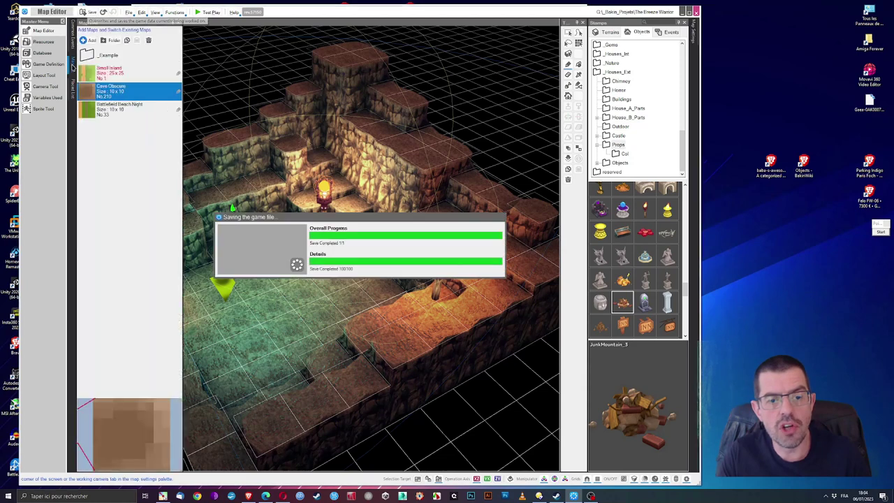
click(104, 75)
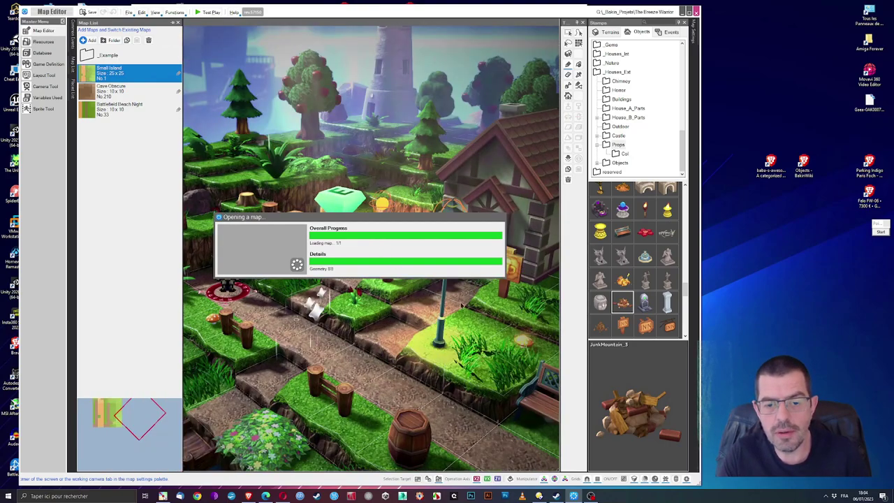
middle_drag(517, 306, 453, 308)
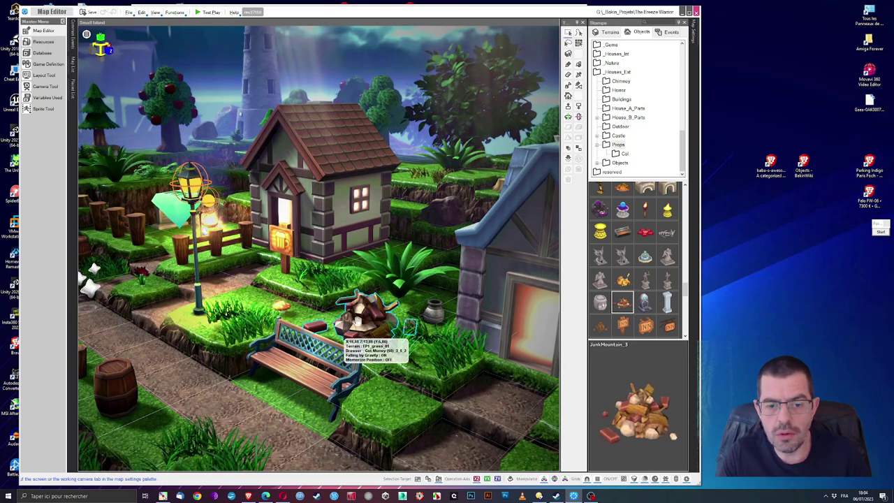
right_click(353, 315)
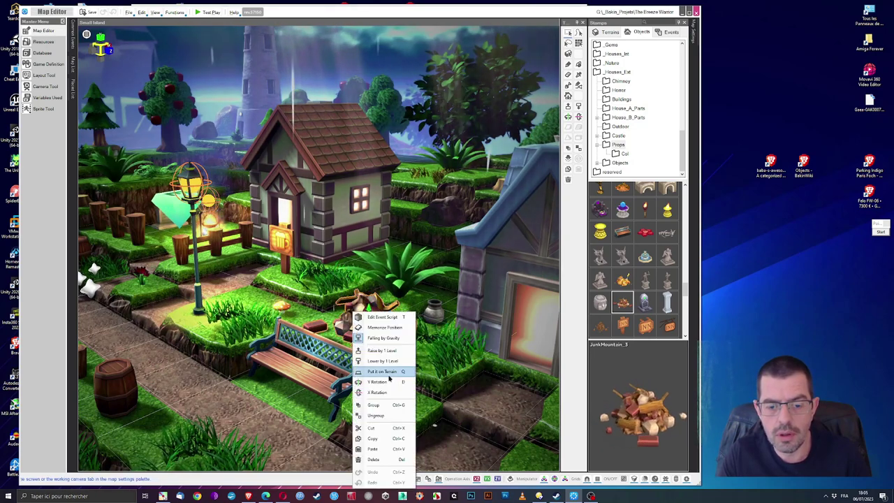
click(382, 438)
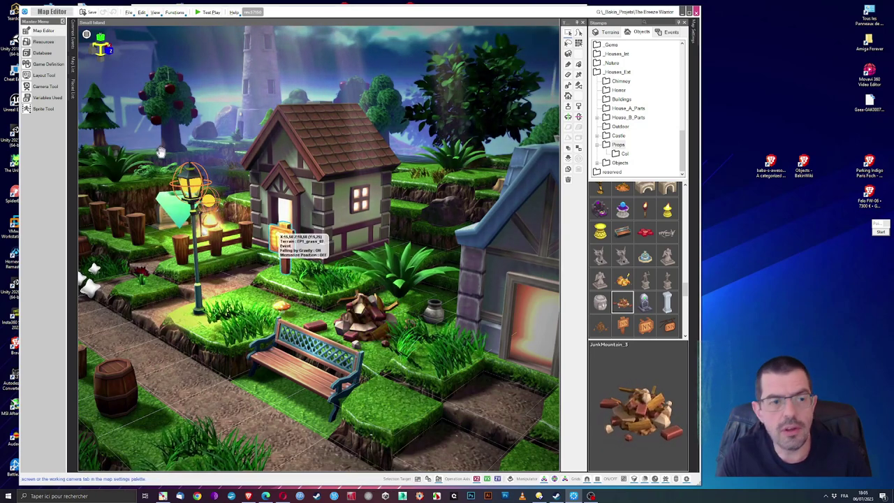
Paste the junk pile event into the Cave Obscure map and position it near the front edge of the cave floor.
click(73, 64)
click(115, 91)
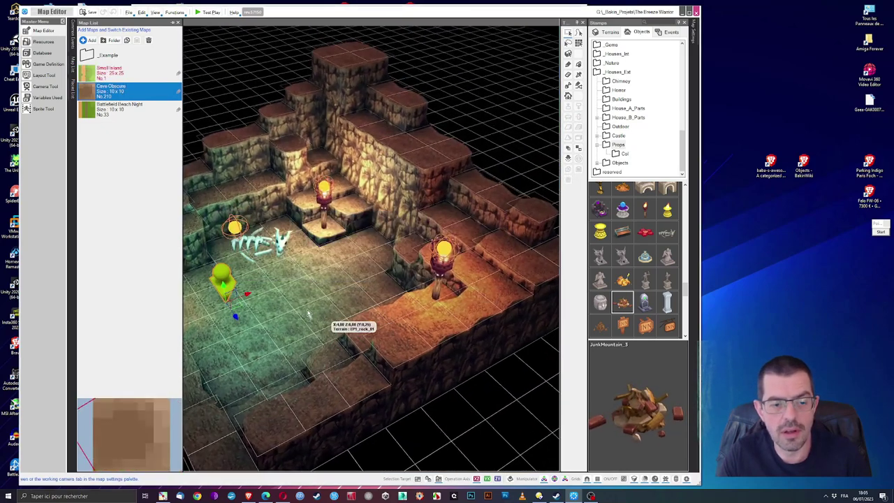
right_click(282, 281)
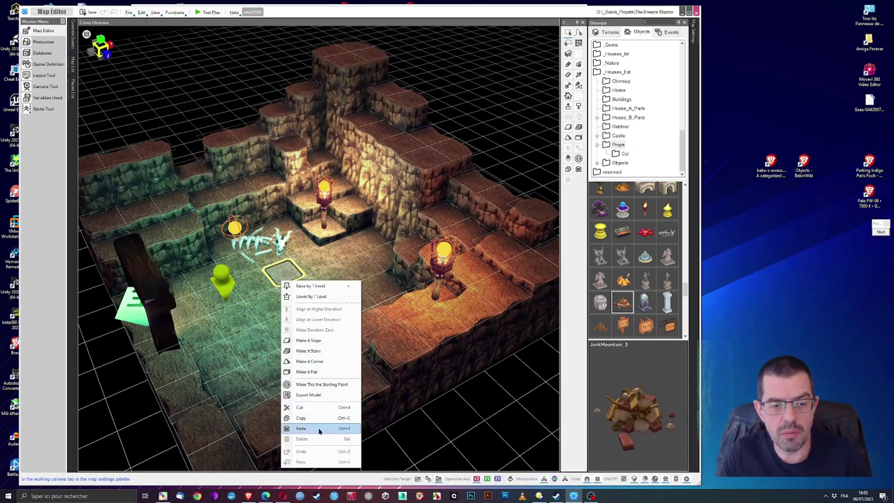
click(320, 427)
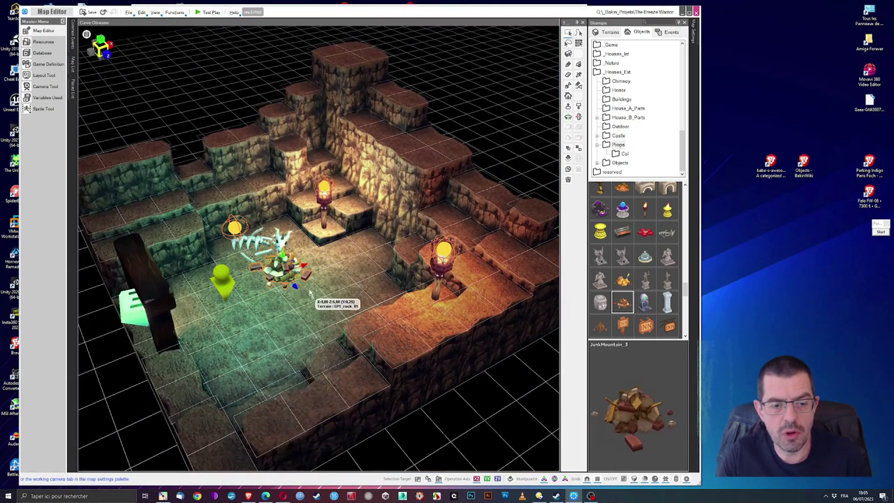
click(273, 385)
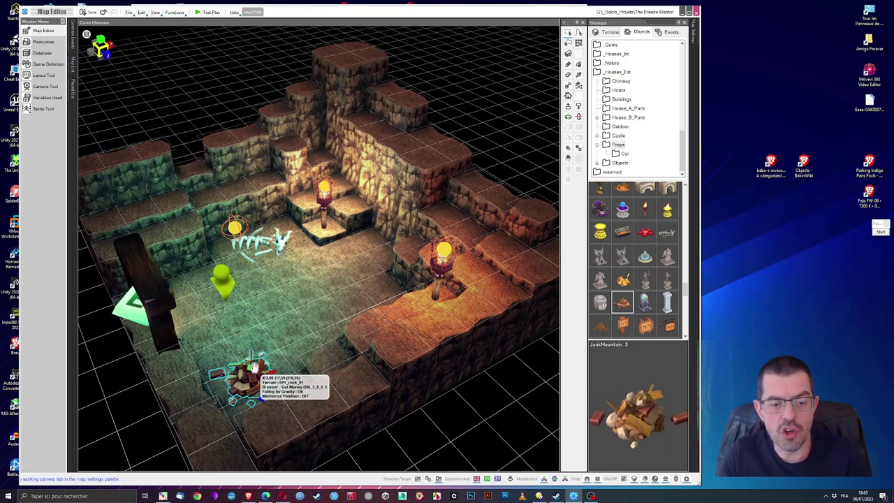
Open the cave junk pile's event and set the item it gives to Thieves' Boots.
double_click(255, 367)
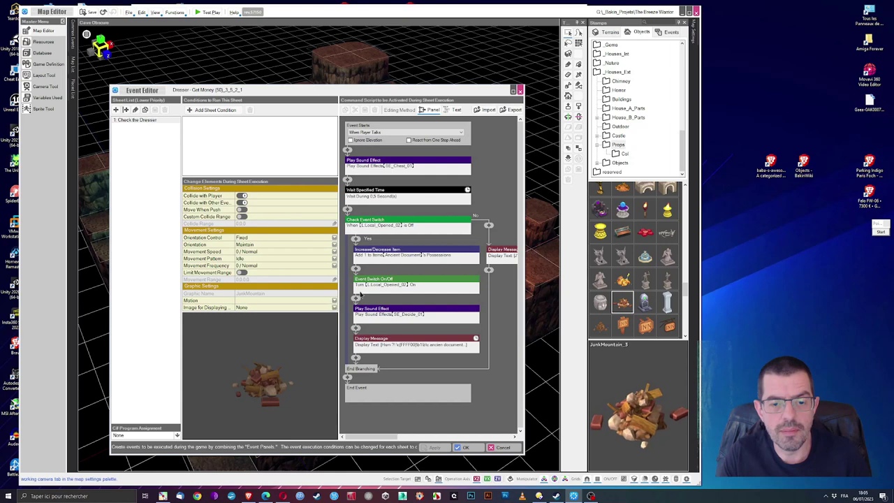
click(400, 257)
click(402, 268)
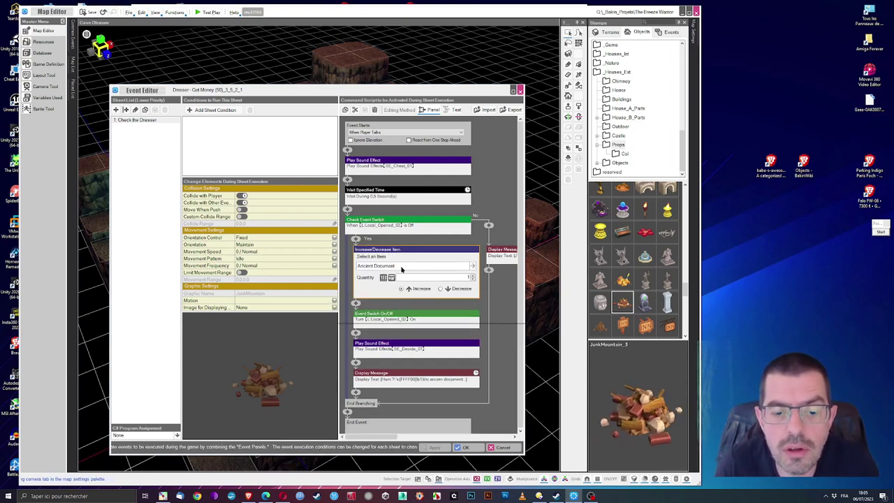
scroll(402, 270, down, 3)
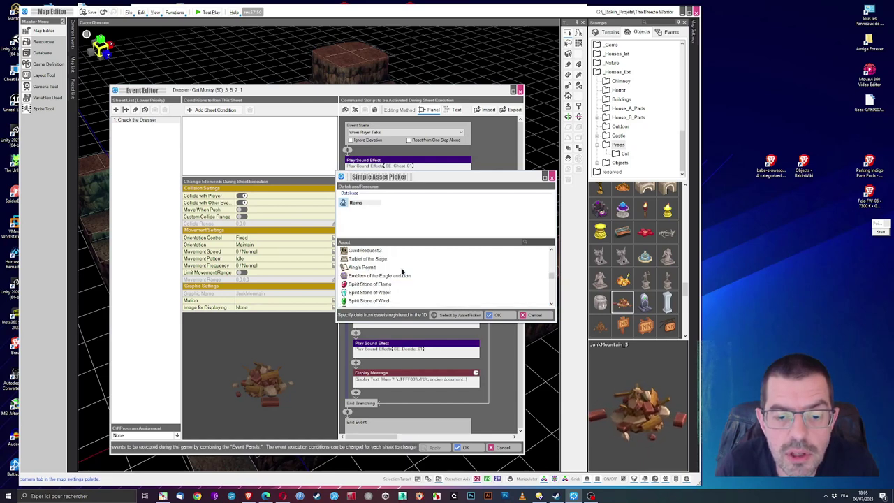
scroll(395, 277, down, 1)
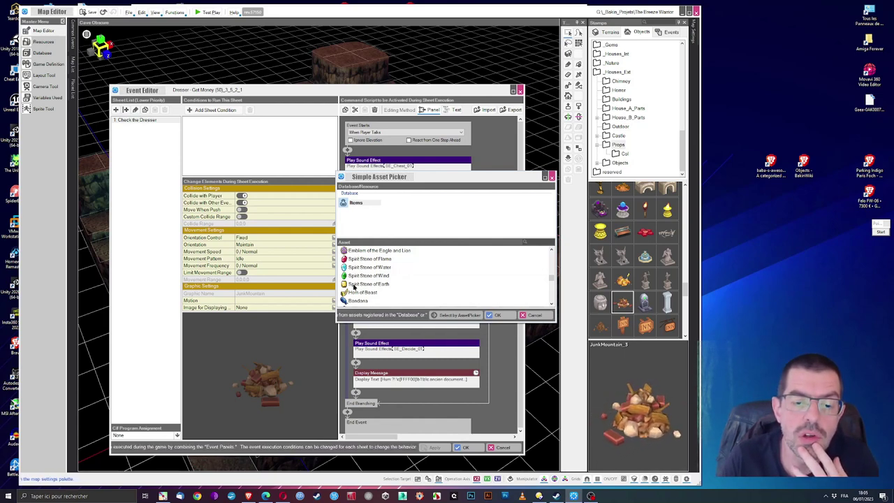
scroll(359, 262, down, 1)
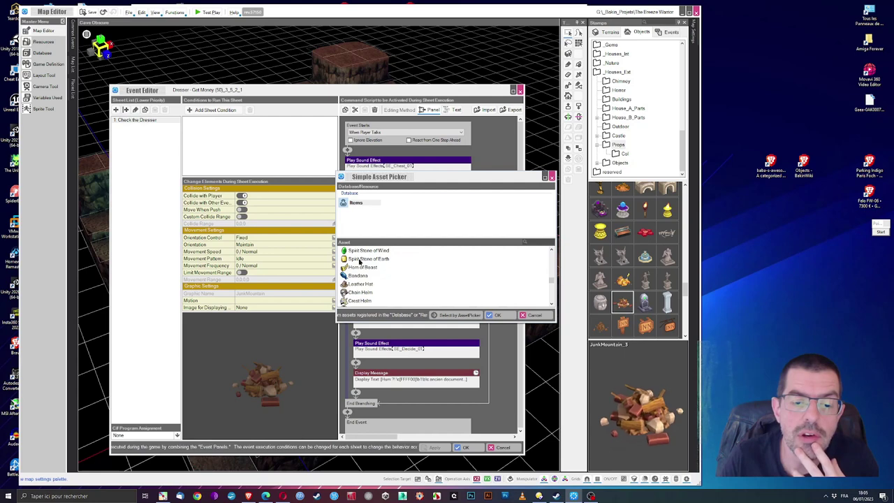
scroll(396, 268, up, 3)
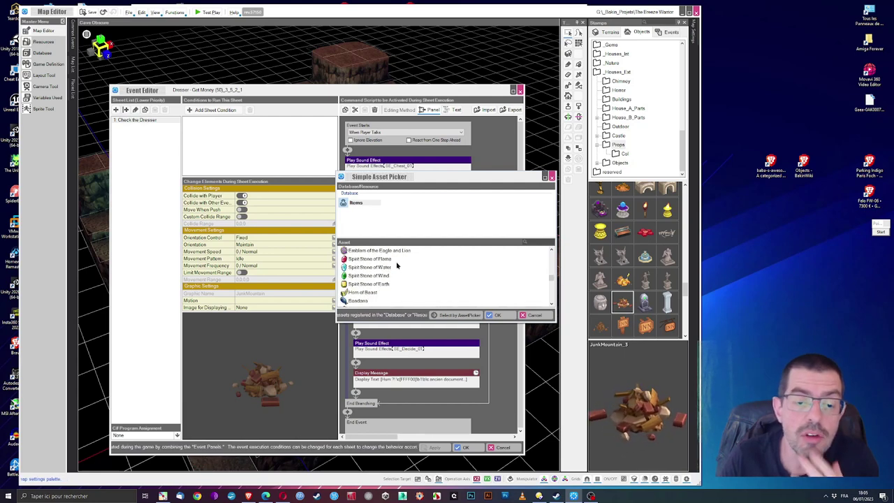
click(387, 259)
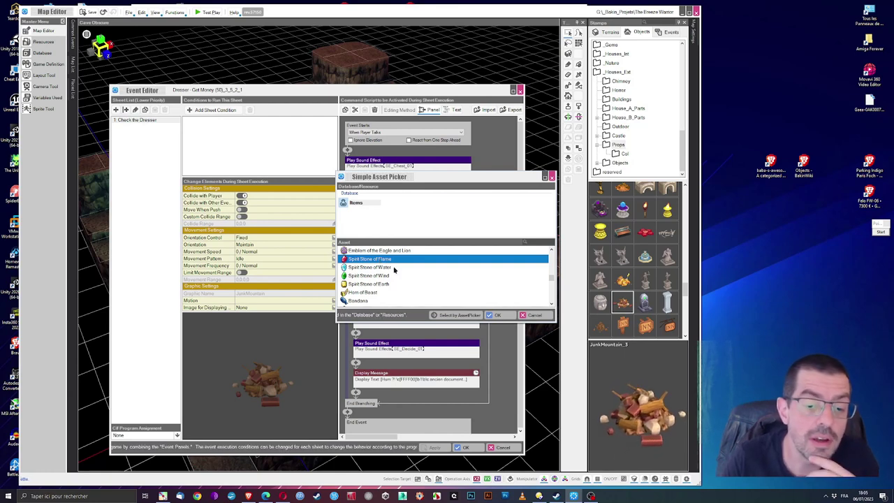
scroll(380, 289, down, 1)
scroll(384, 275, down, 1)
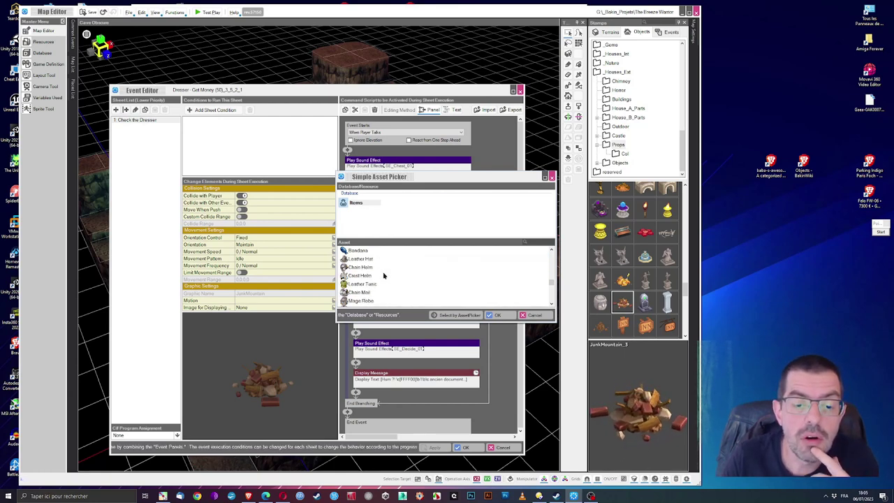
scroll(384, 273, down, 1)
scroll(384, 274, down, 1)
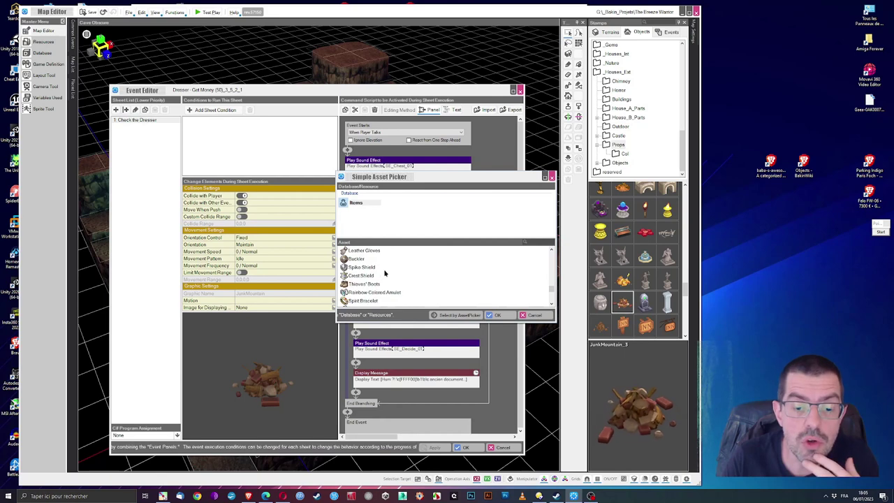
scroll(384, 274, down, 1)
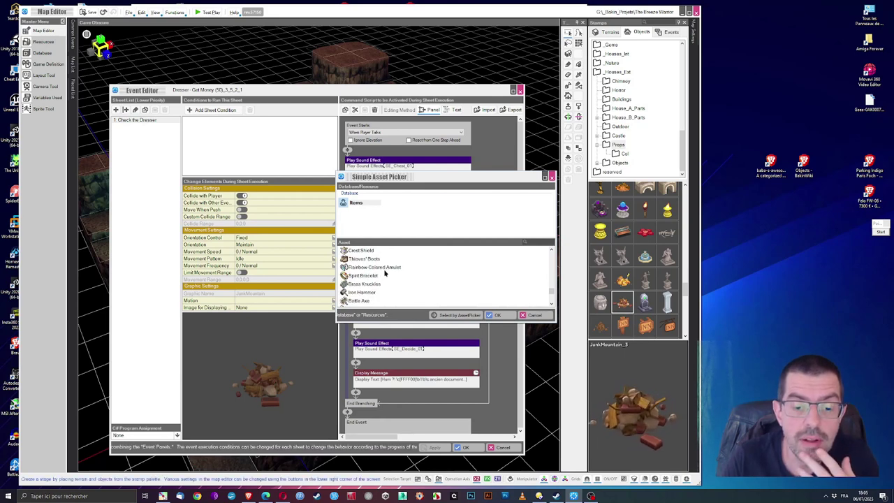
scroll(384, 274, down, 2)
scroll(385, 274, up, 2)
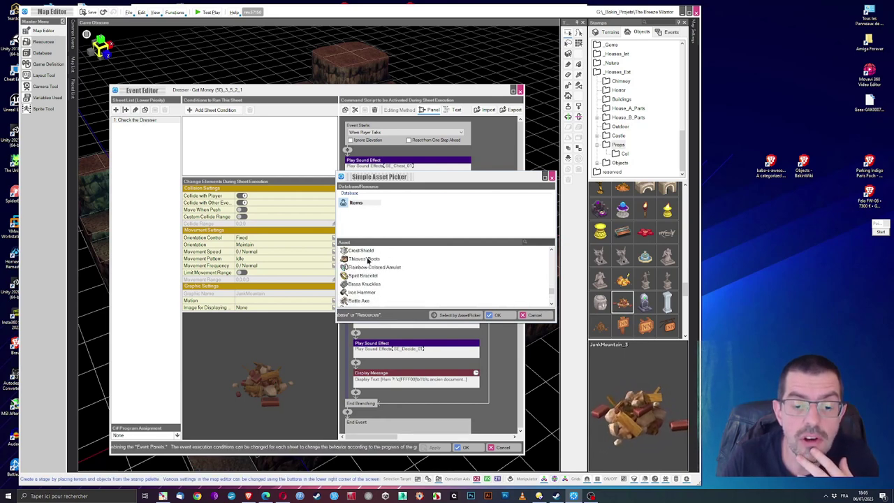
click(359, 260)
click(496, 315)
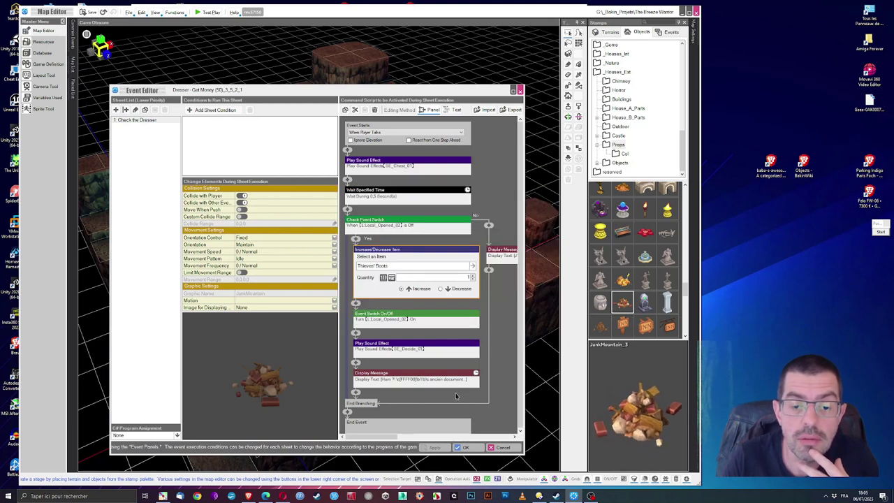
Replace the item wording in the junk pile's found-item message with "des vieilles bottes" and confirm the event.
click(410, 380)
click(367, 298)
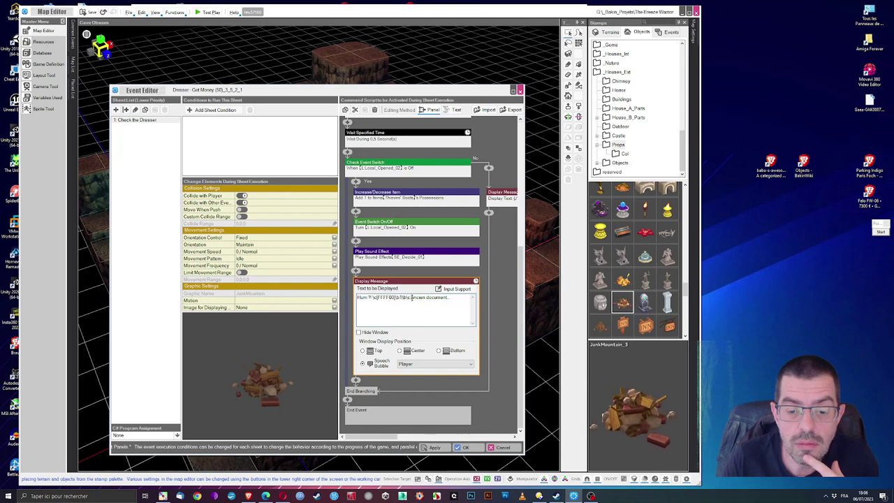
drag(412, 298, 447, 297)
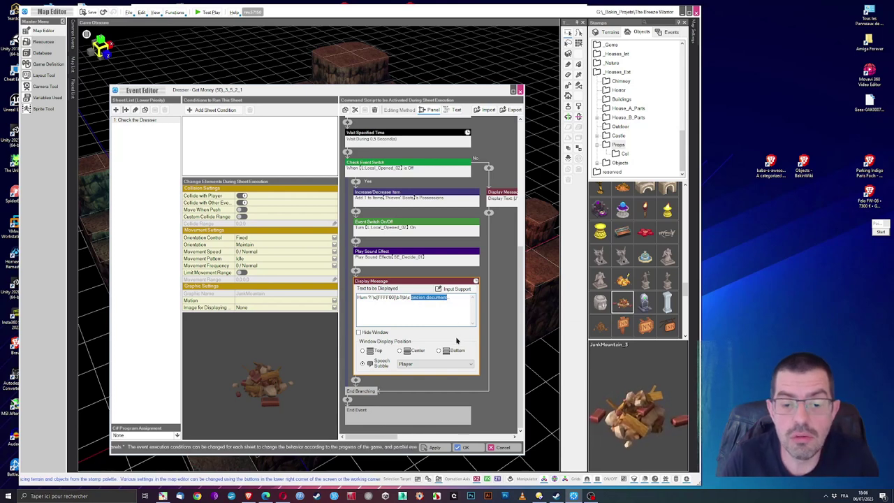
text(des vieilles)
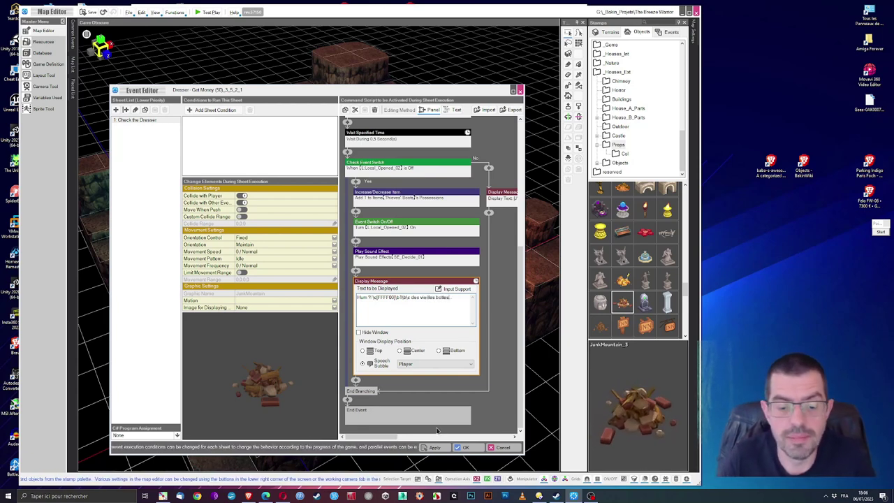
click(464, 447)
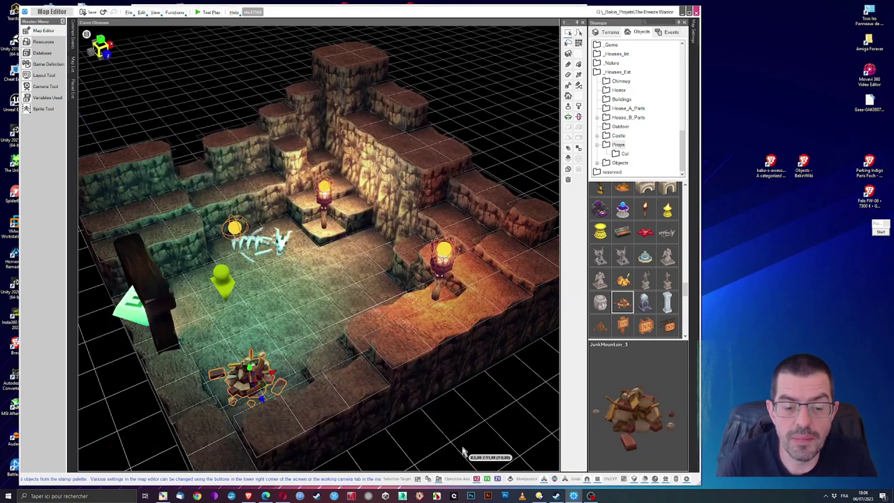
Browse the Props, Castle, Chimney, Horror, Buildings and House_A_Parts object folders for something to furnish the cave.
middle_drag(344, 298, 337, 278)
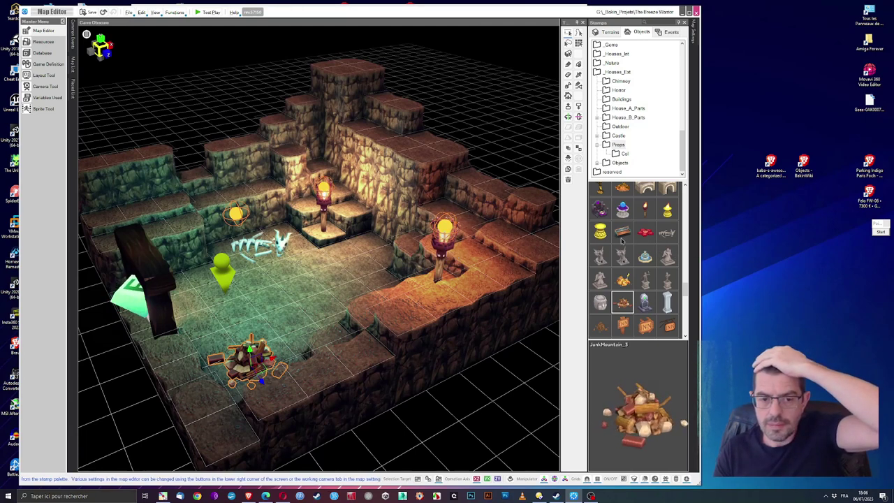
scroll(654, 264, up, 6)
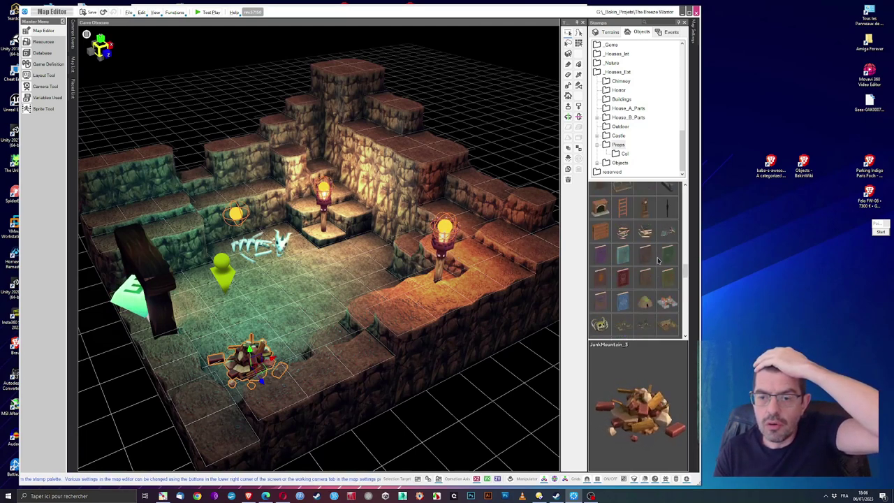
scroll(658, 259, up, 5)
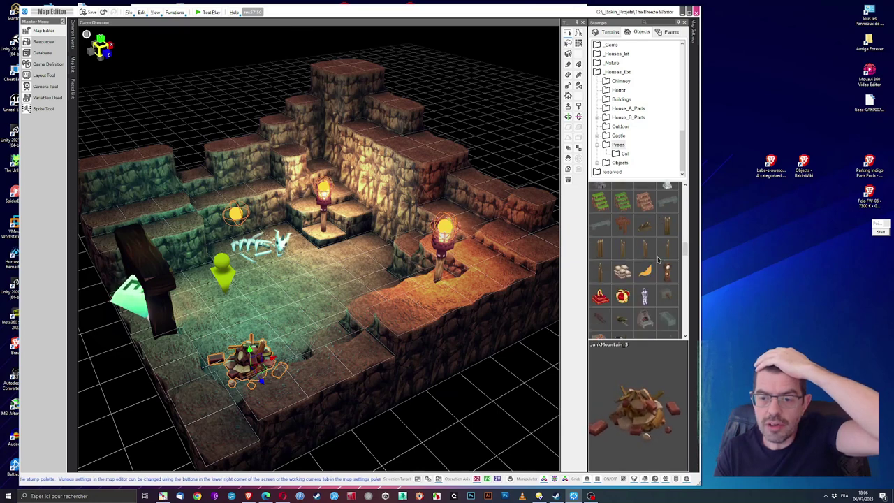
scroll(657, 259, up, 3)
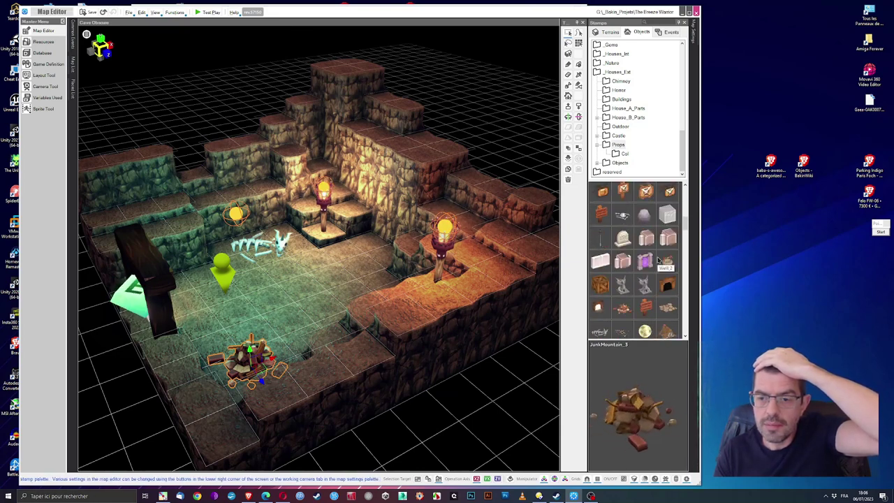
scroll(654, 269, up, 6)
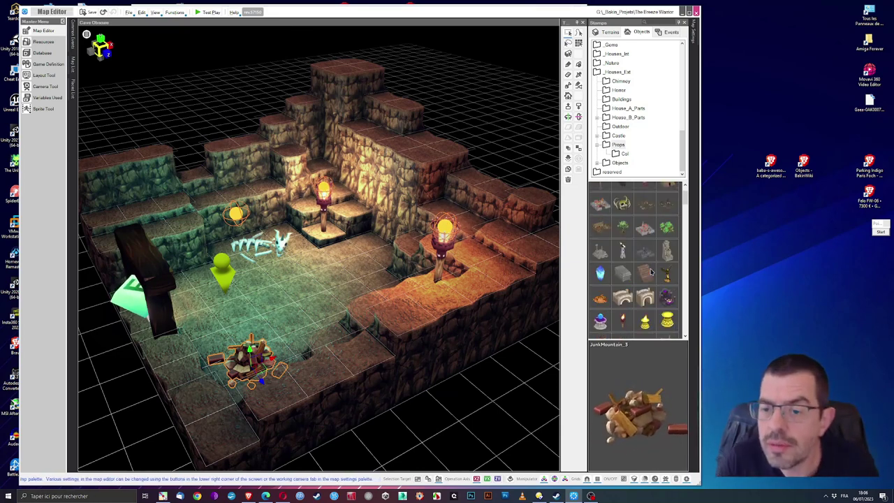
click(618, 136)
scroll(643, 200, down, 4)
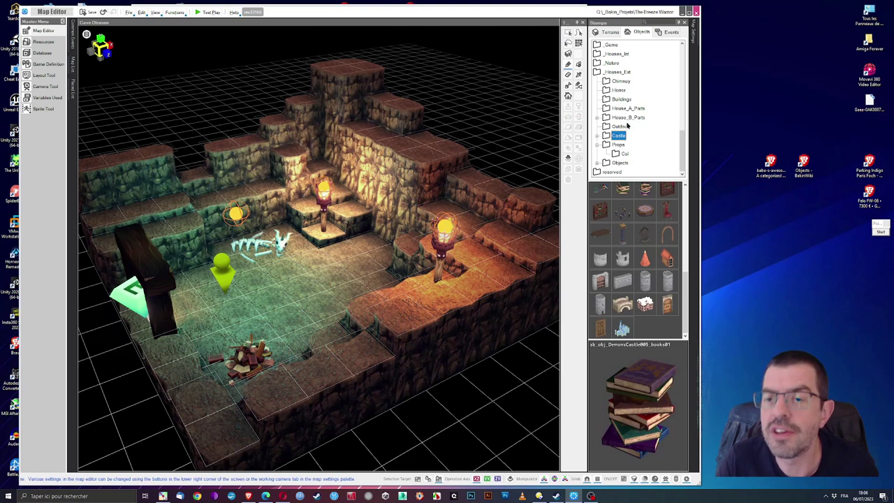
click(622, 81)
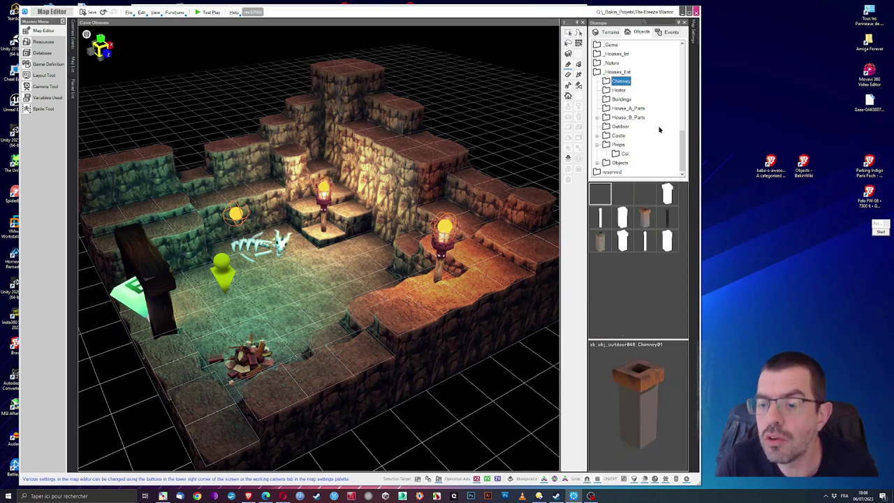
click(618, 91)
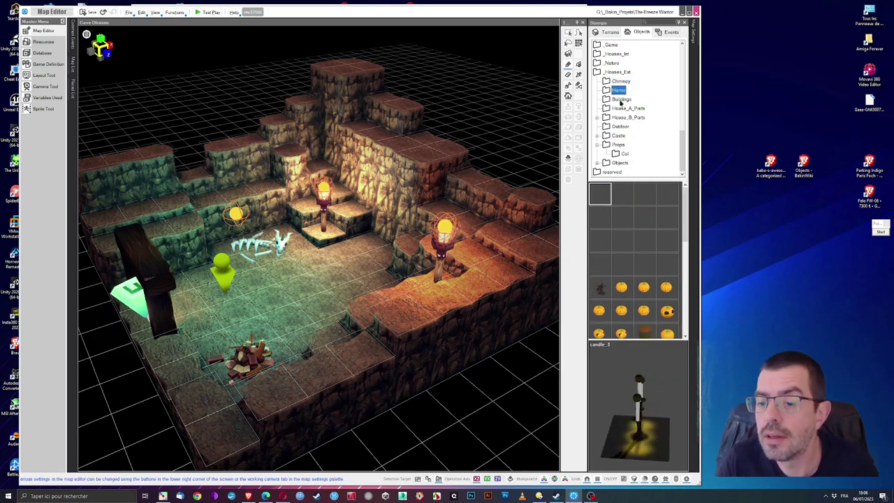
click(621, 99)
click(628, 109)
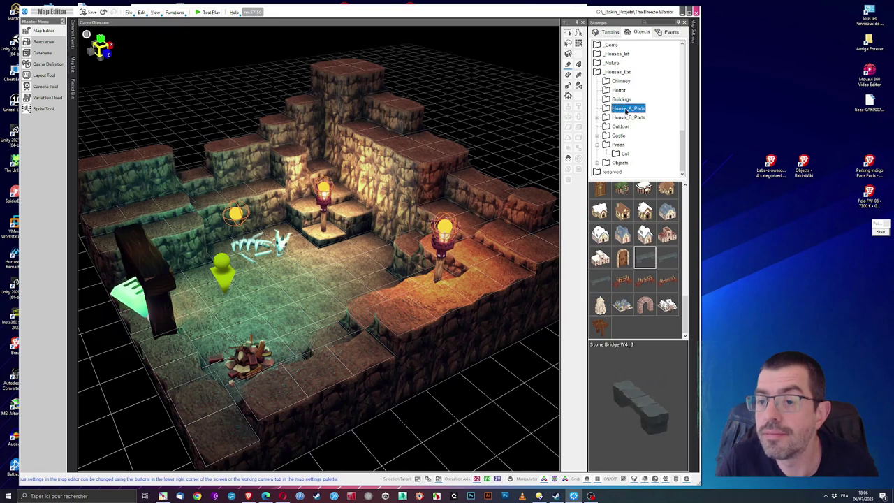
scroll(630, 110, up, 4)
scroll(631, 111, up, 3)
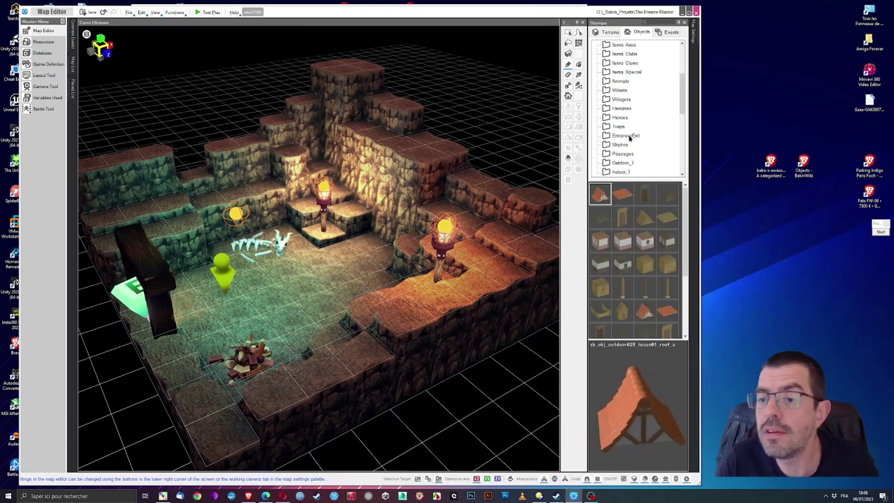
Place the TreasureChest 01 object from the Traps folder on the cave floor between the two torches.
click(626, 135)
click(619, 127)
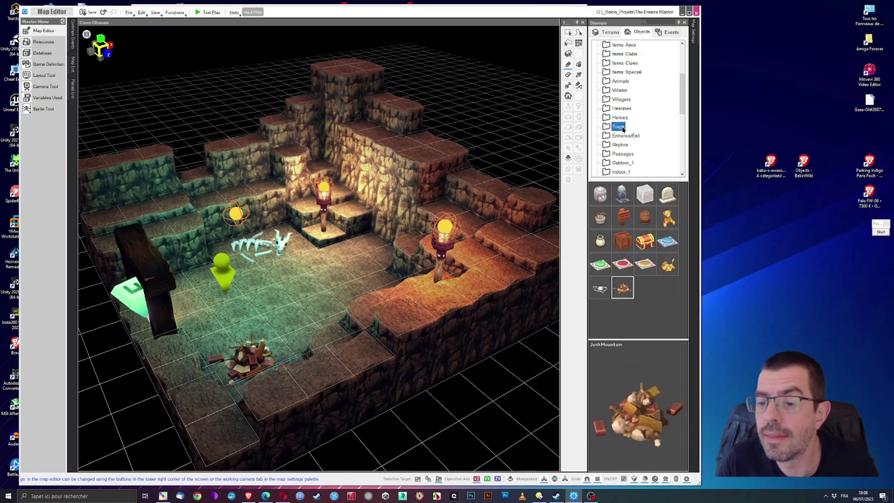
click(646, 245)
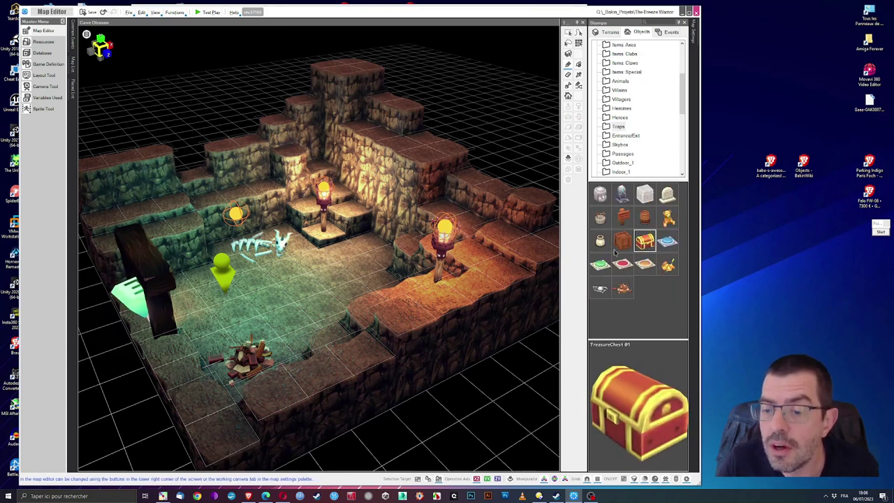
click(374, 248)
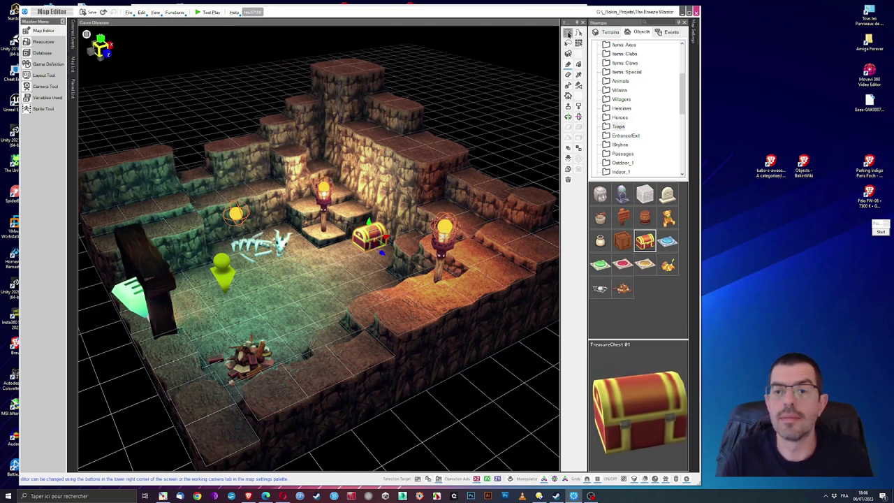
Enlarge the treasure chest and rotate it so its front faces the open cave floor.
click(555, 479)
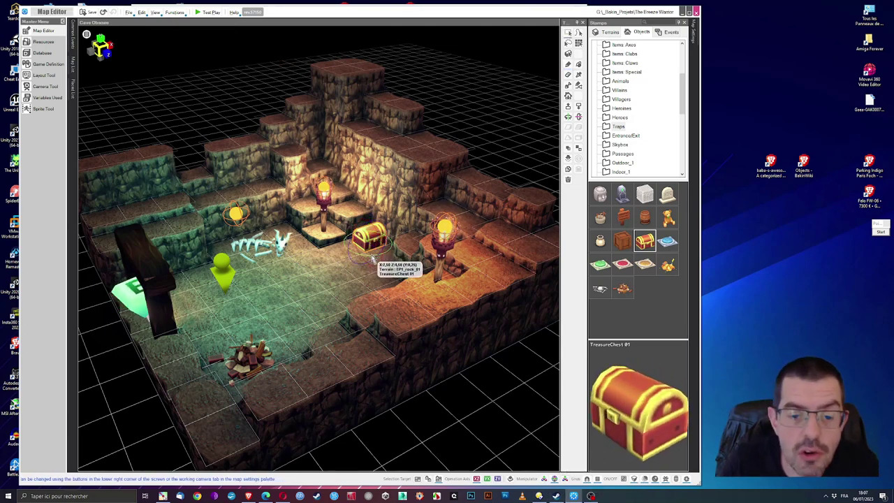
click(364, 234)
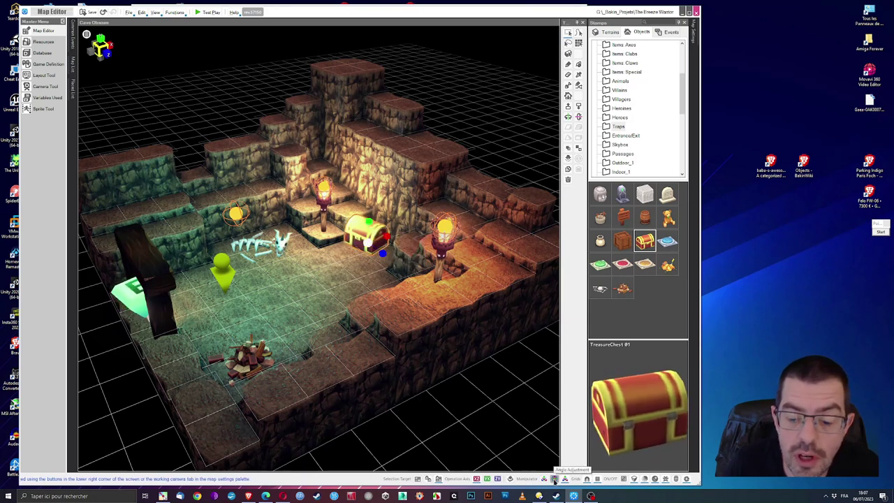
drag(385, 239, 398, 256)
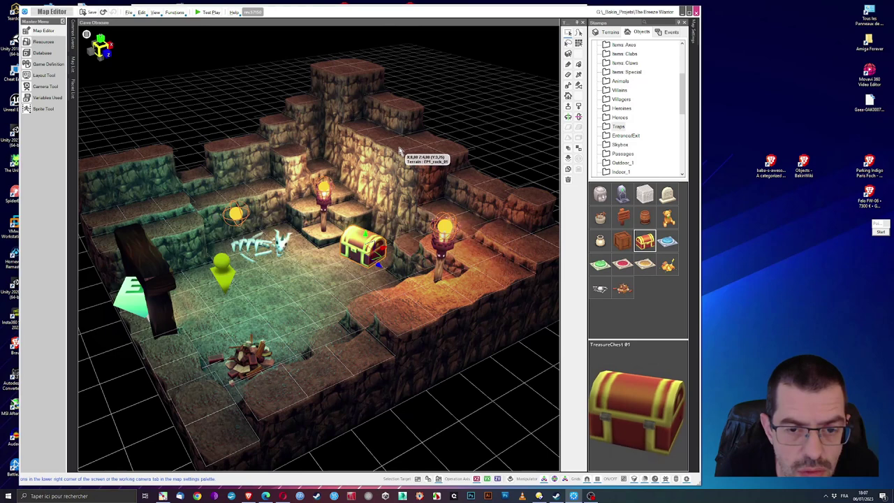
click(577, 110)
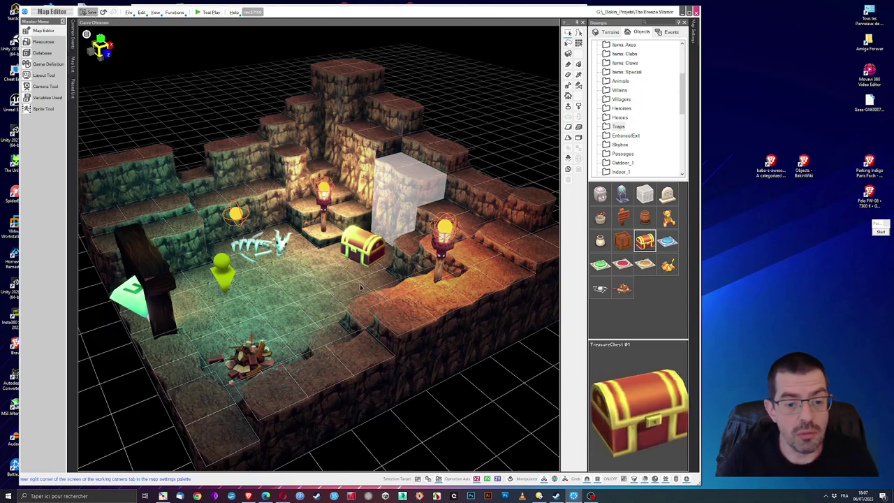
Choose the StoneBlock object from the Traps folder for placement in the cave.
middle_drag(392, 288, 419, 327)
right_drag(418, 329, 381, 315)
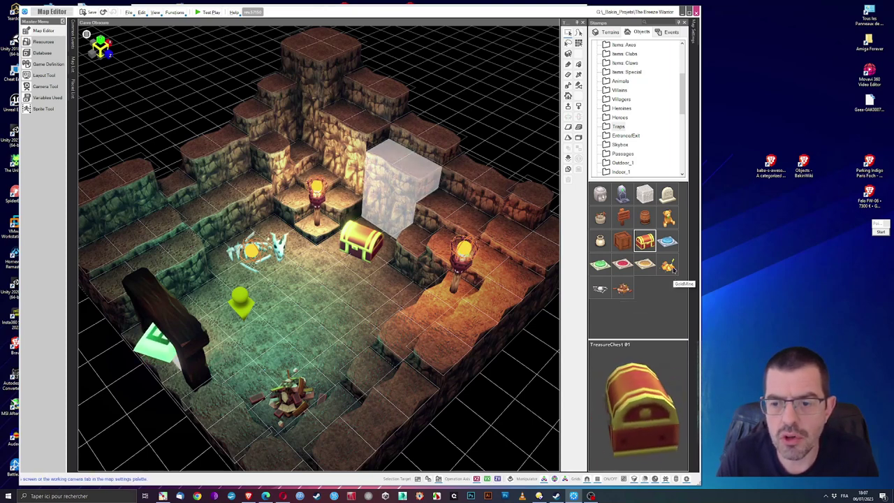
click(646, 196)
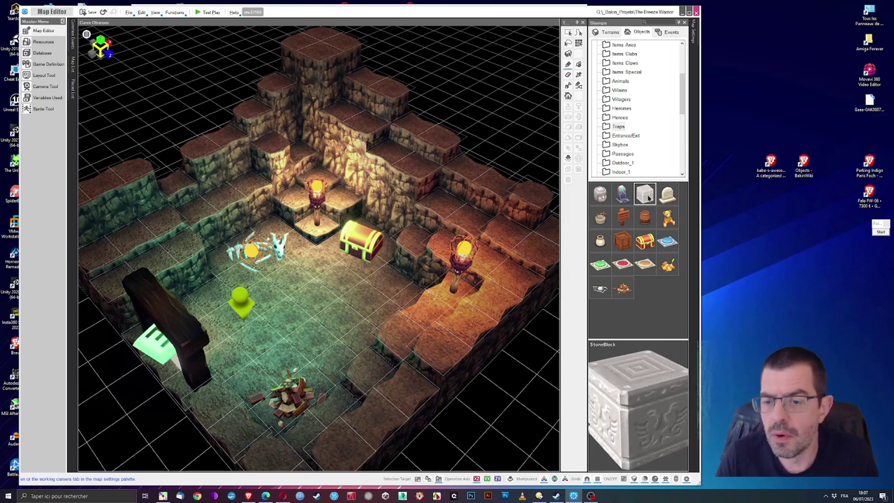